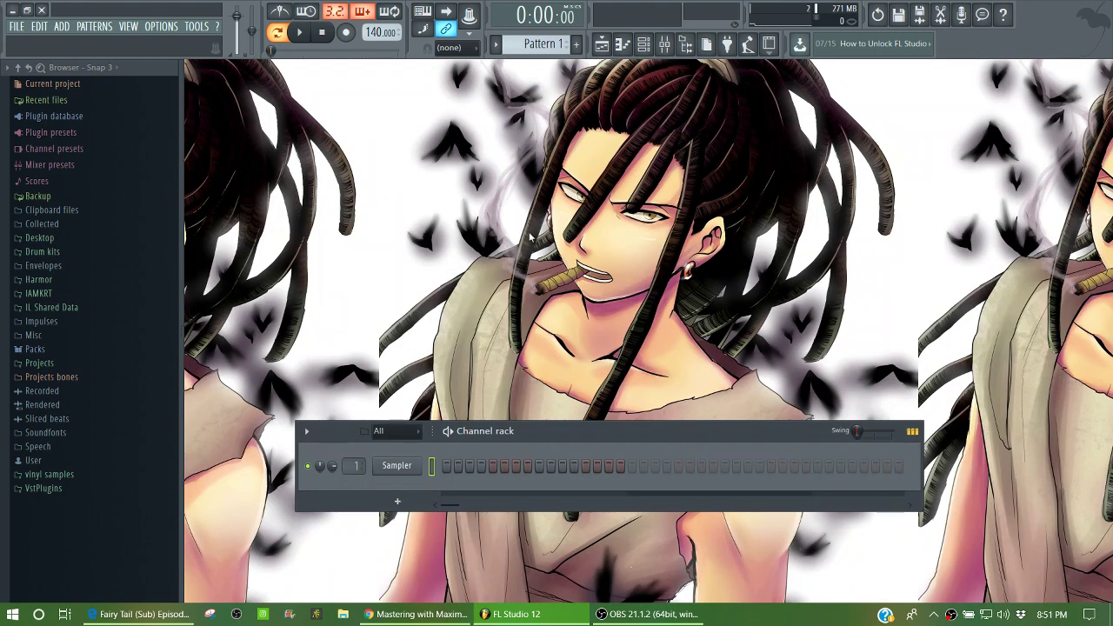
Look at the empty mixer, close the mixer and playlist windows, and move the Channel rack higher in the workspace.
left_click(666, 48)
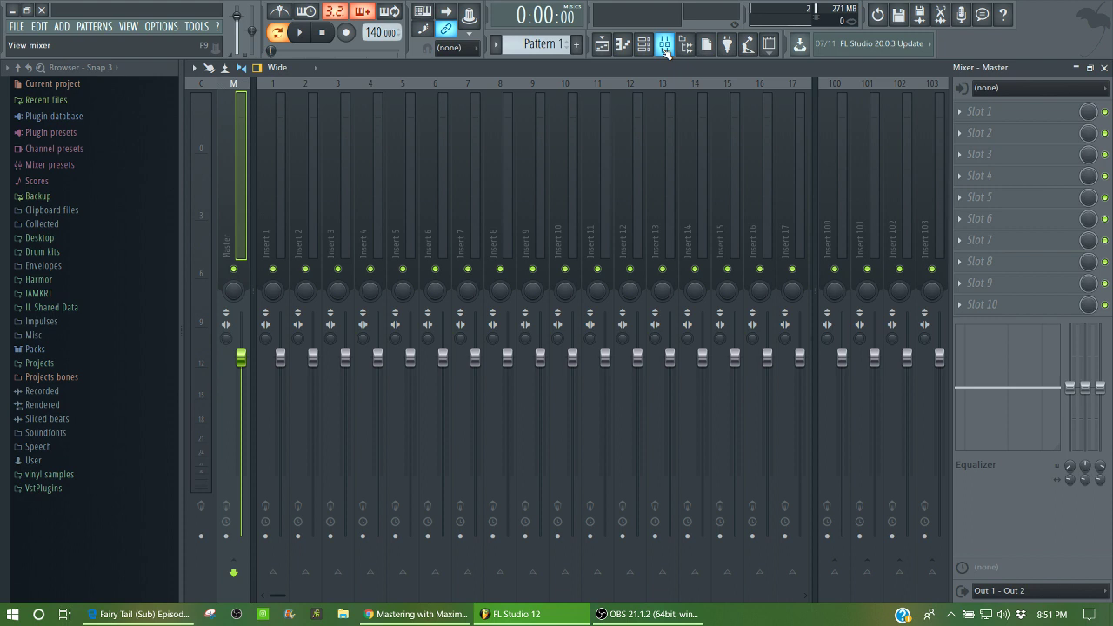
left_click(664, 45)
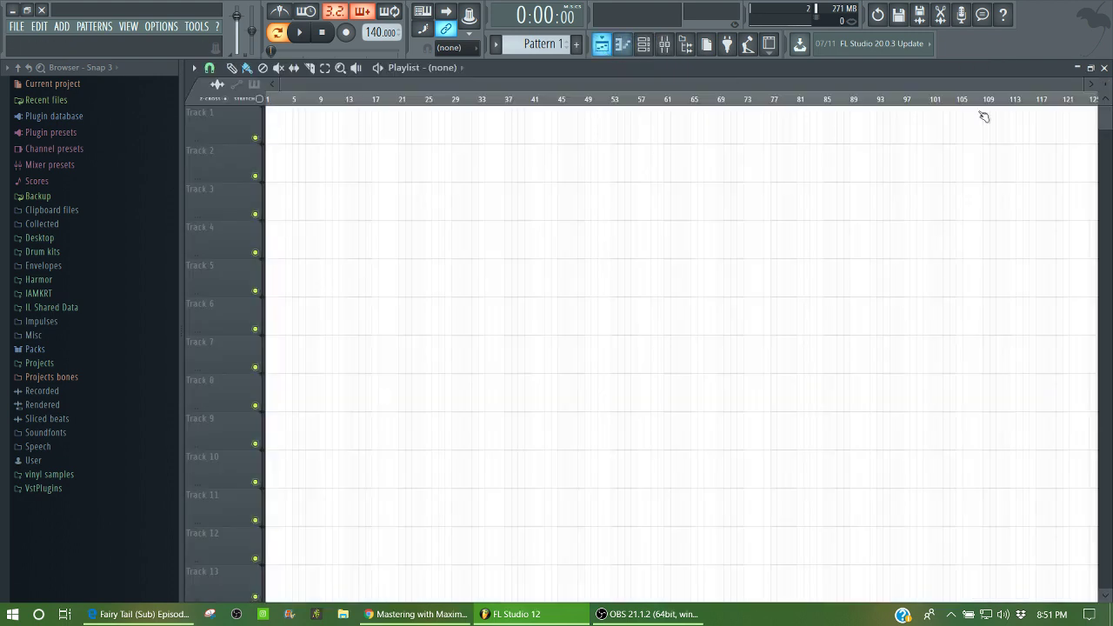
left_click(1105, 70)
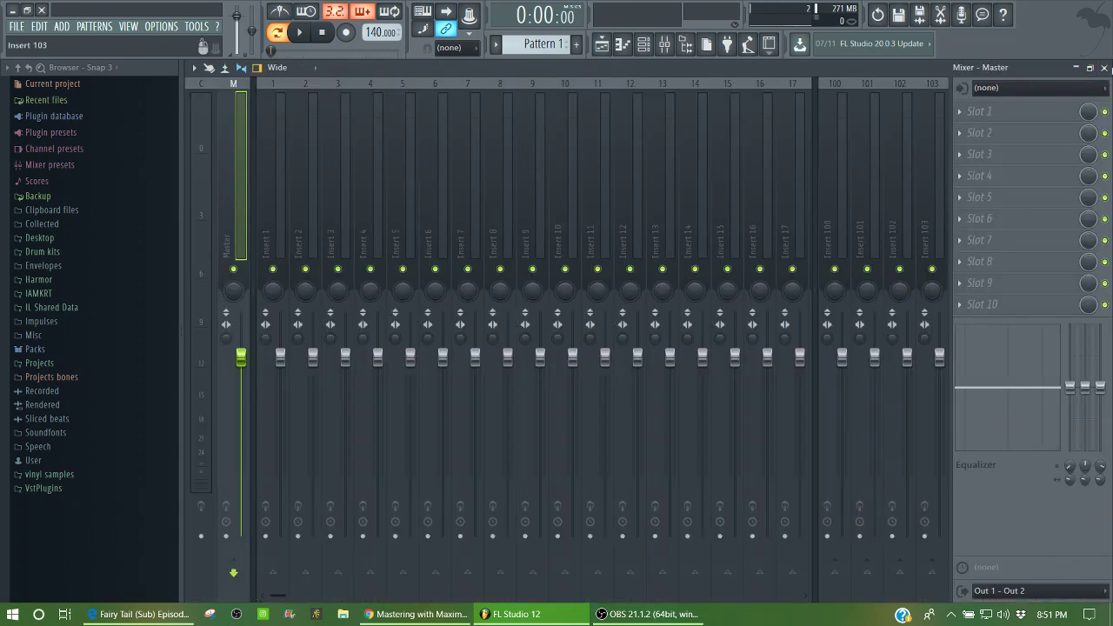
left_click(1103, 68)
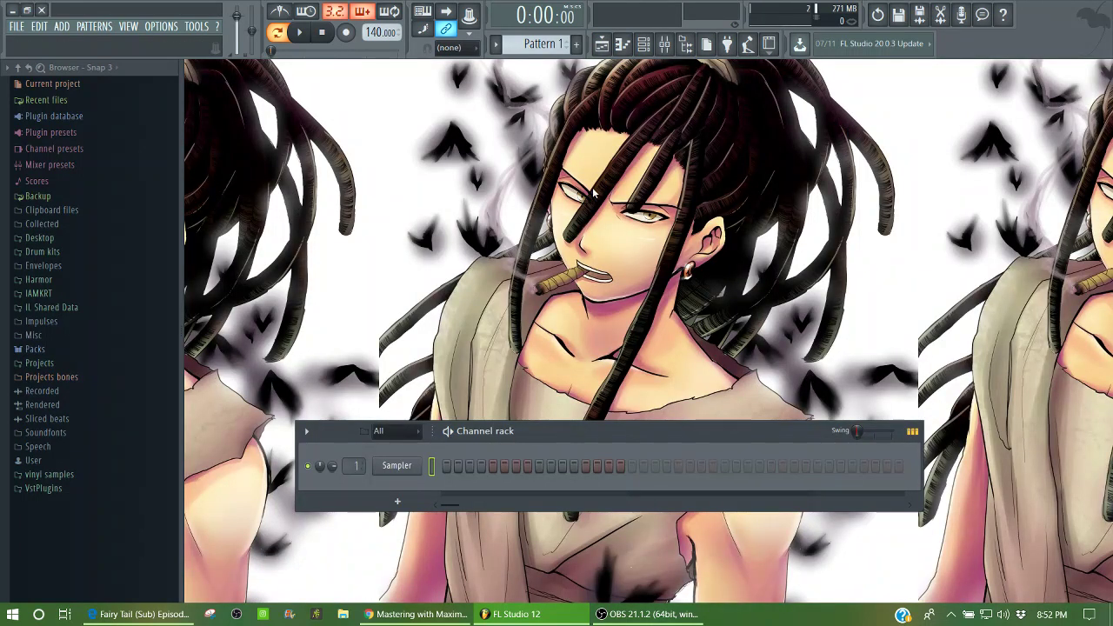
left_click(664, 45)
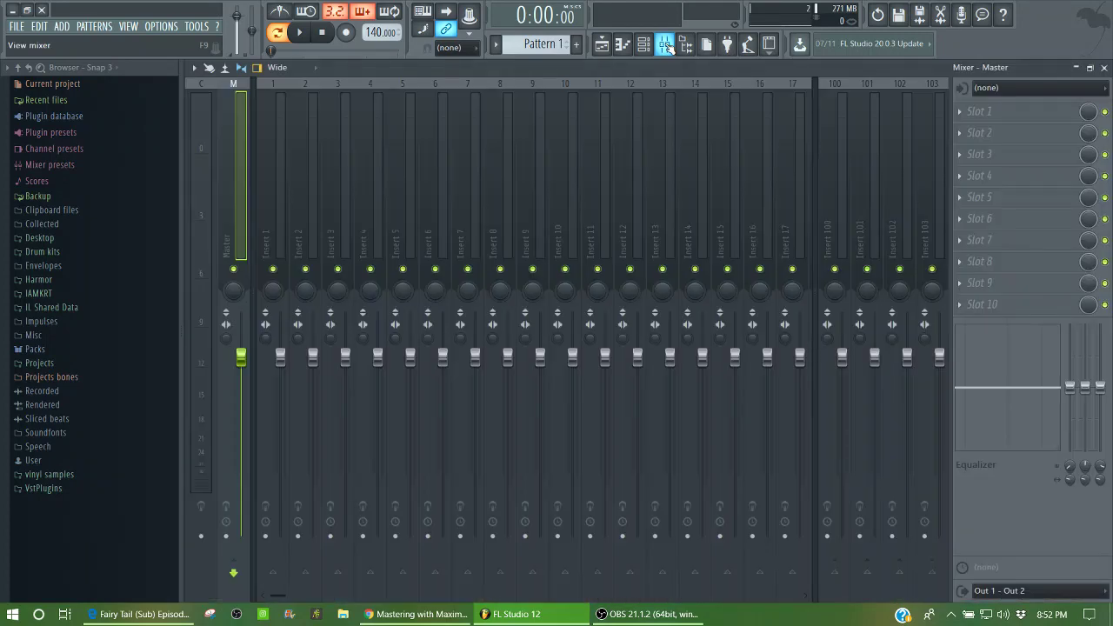
left_click(1105, 68)
left_click_drag(509, 420, 488, 219)
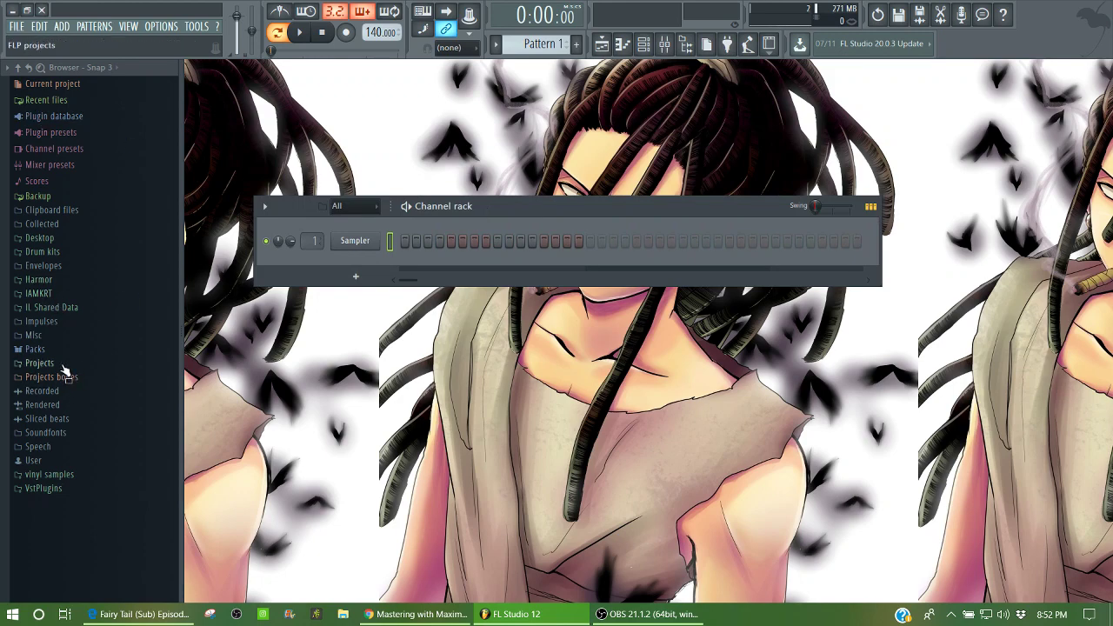
Look over the empty mixer and the contents of the Drum kits folder, closing each again.
left_click(664, 44)
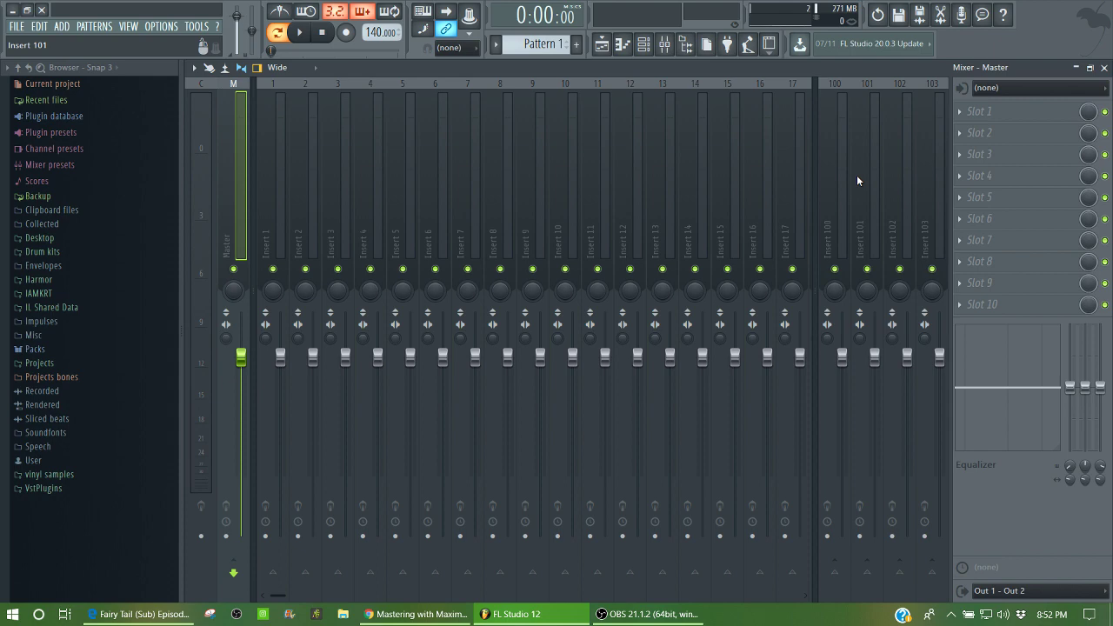
left_click(1105, 67)
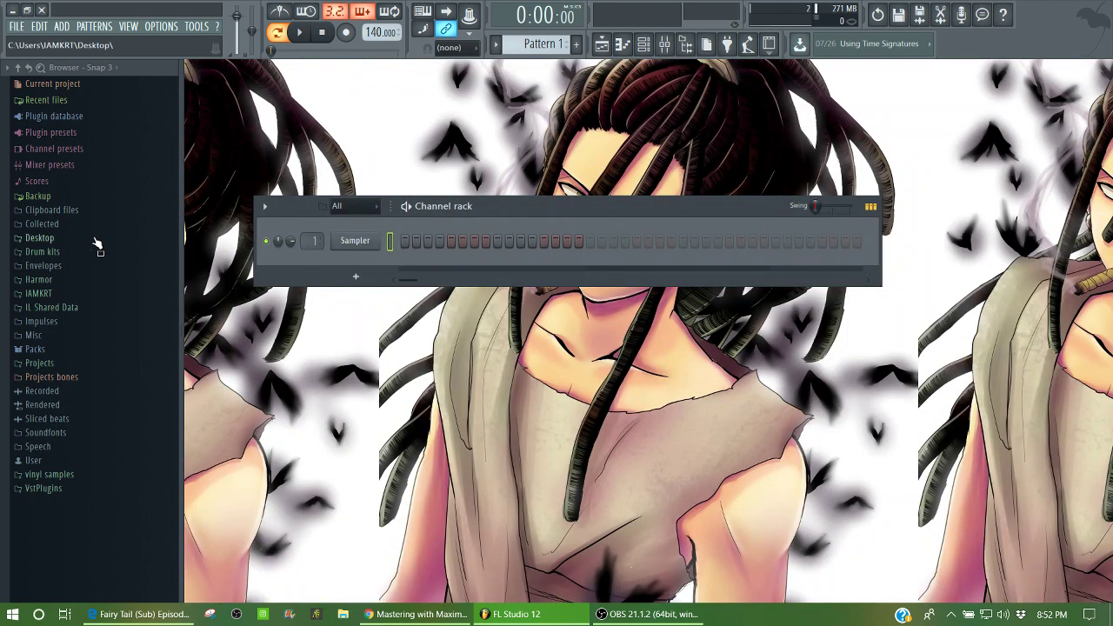
left_click(665, 44)
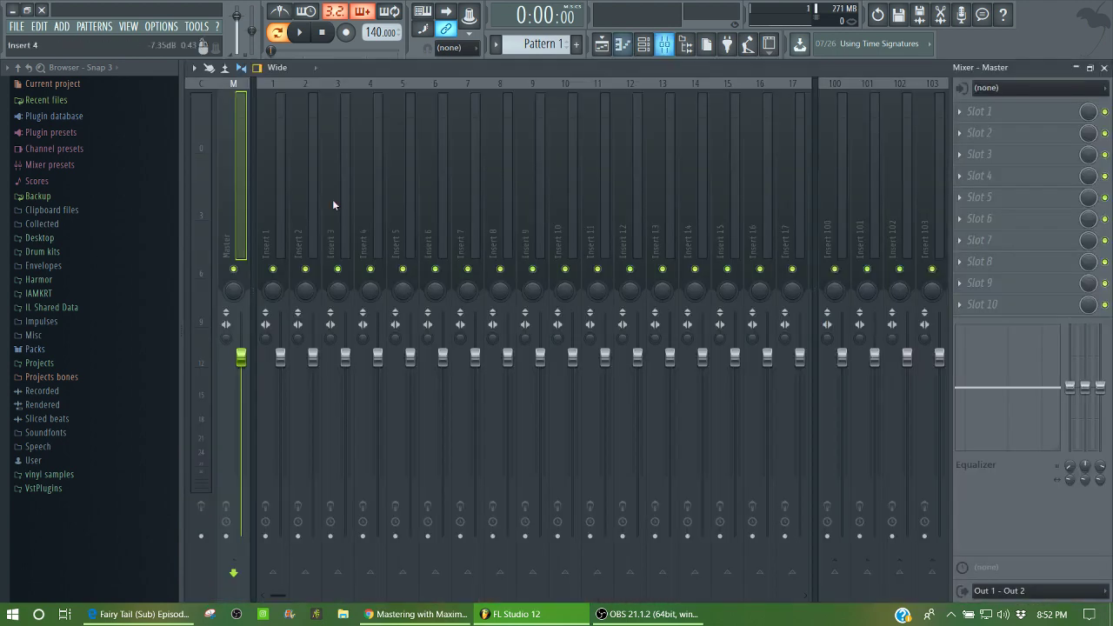
left_click(1103, 67)
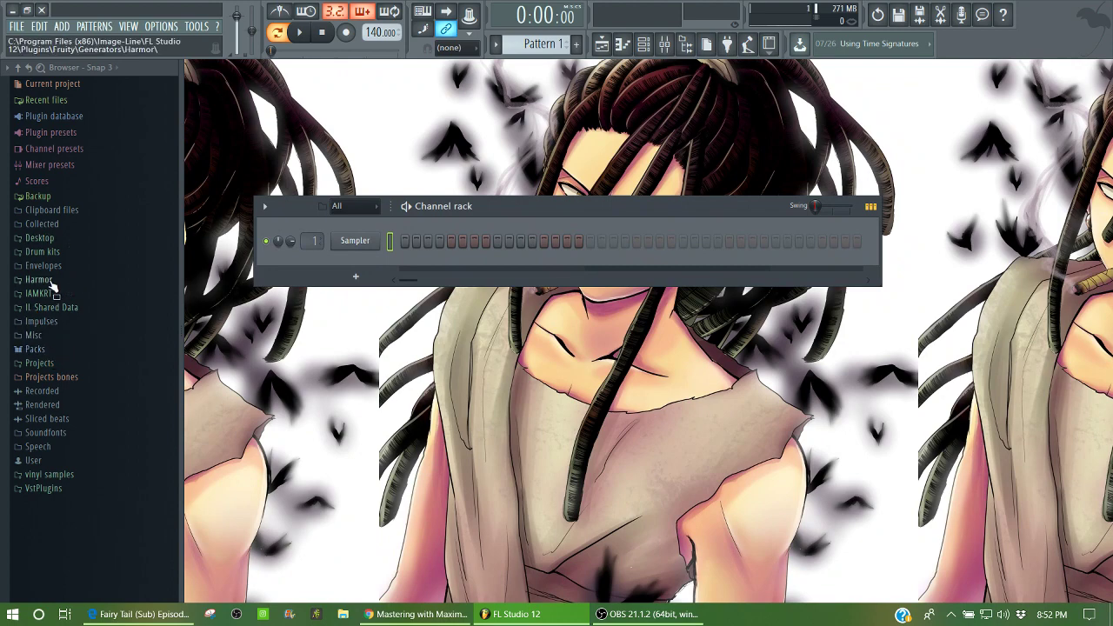
left_click(43, 251)
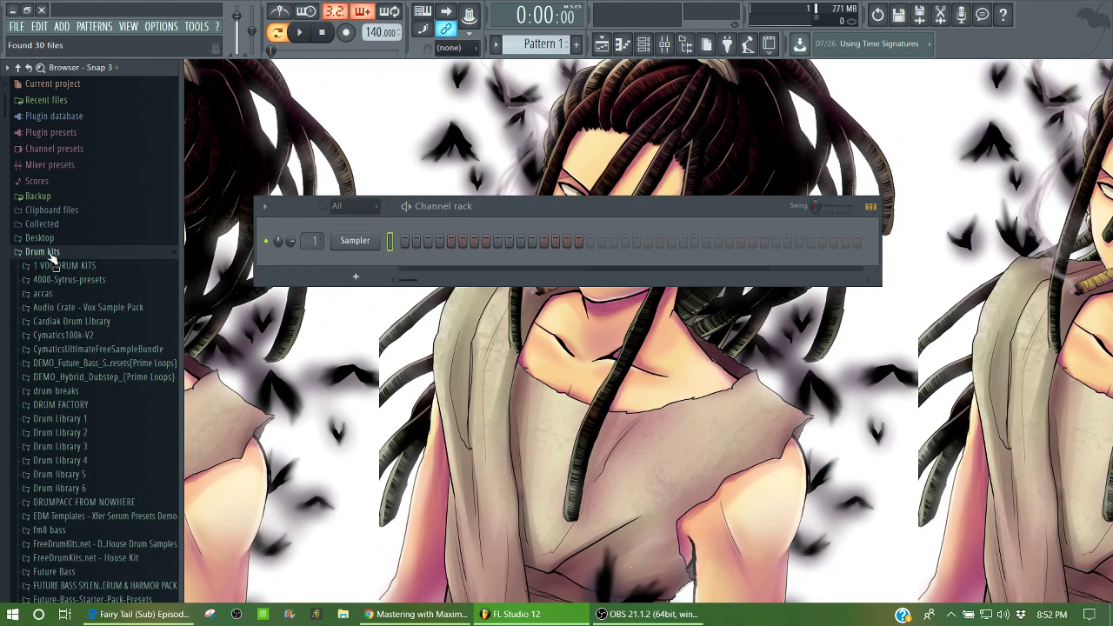
left_click(49, 252)
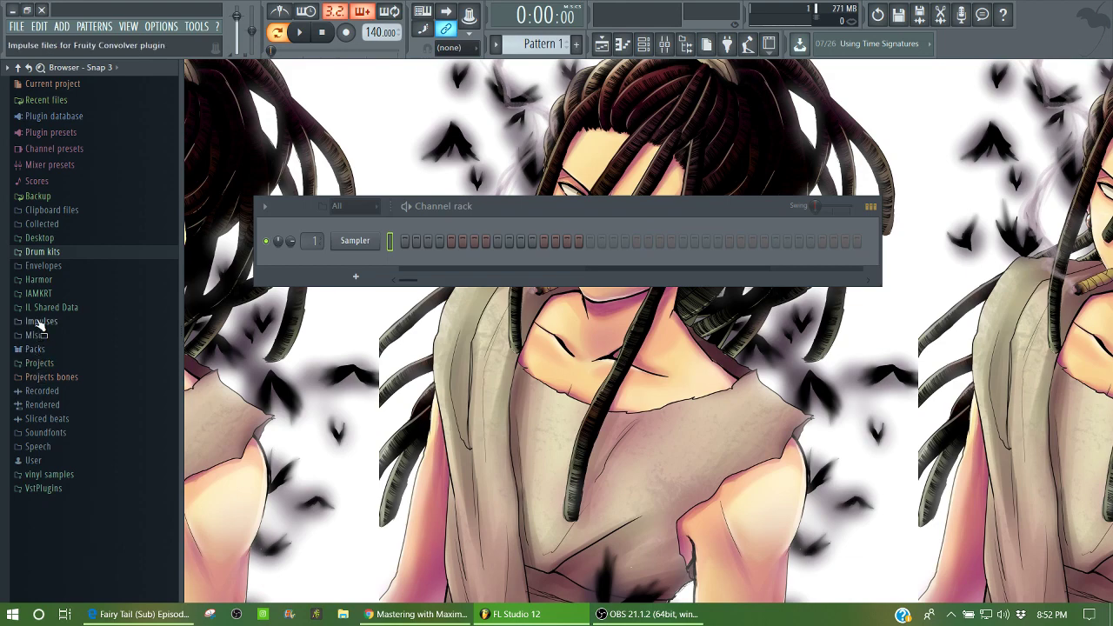
Open the BEATS folder inside IAMKRT and browse to the beats starting with S.
left_click(52, 295)
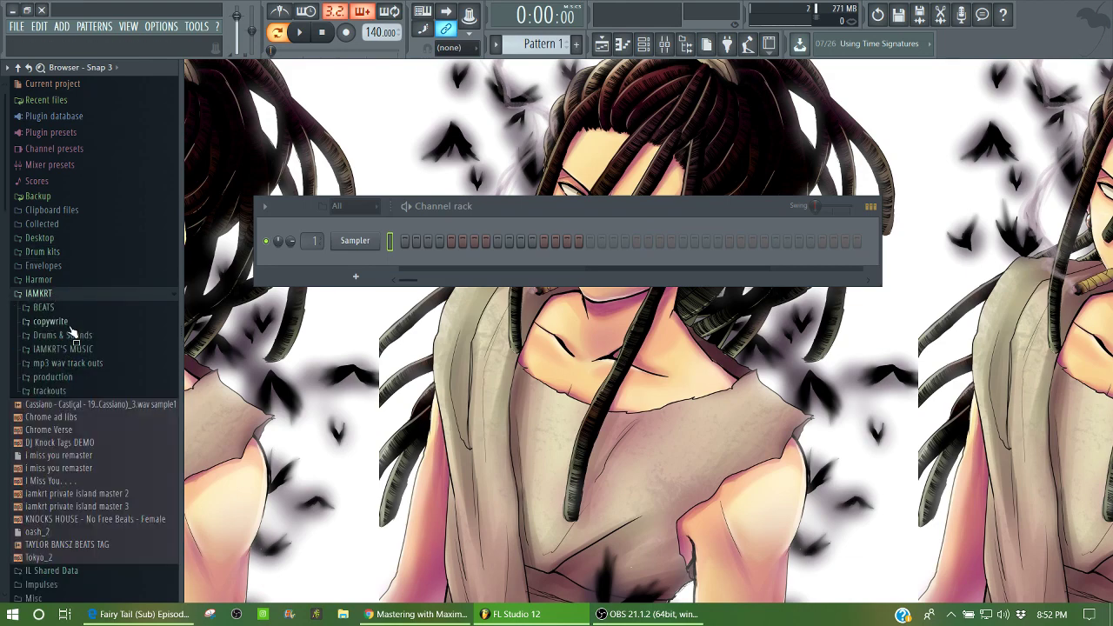
left_click(43, 308)
left_click(43, 399)
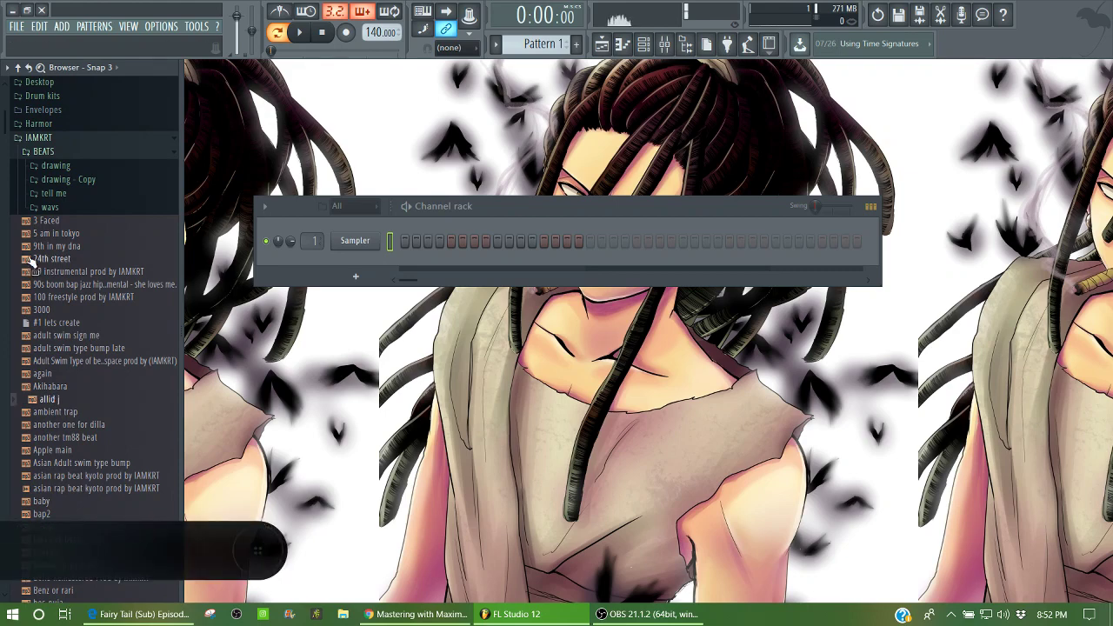
key("s")
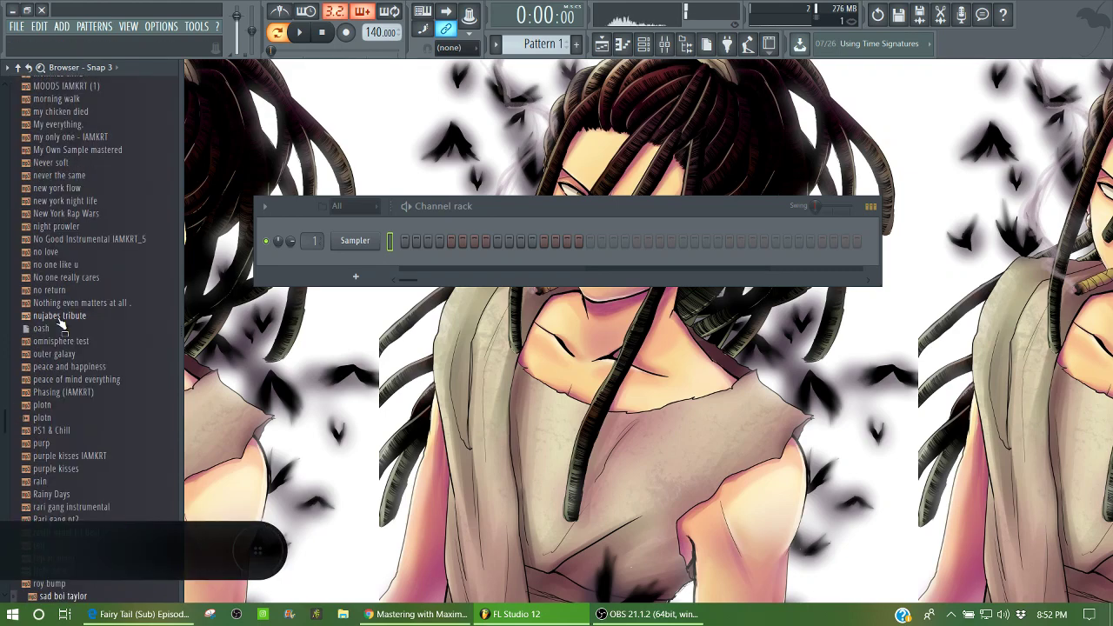
left_click_drag(1, 424, 2, 489)
left_click(56, 309)
Open the playlist and place the strong WAV beat on Track 1, starting at bar 1.
left_click(601, 44)
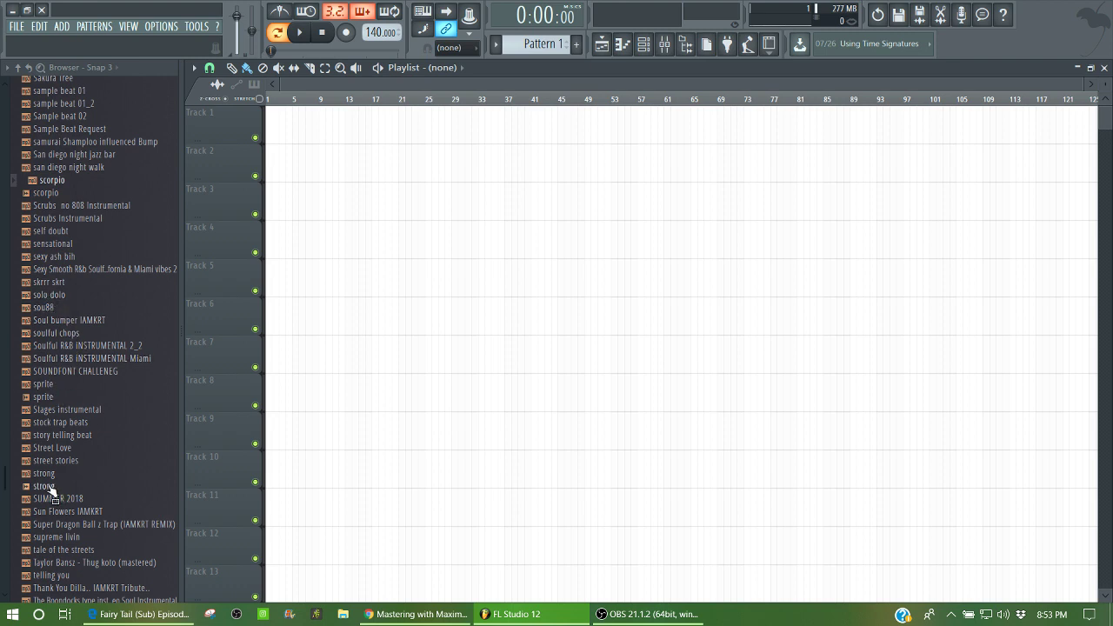
left_click_drag(47, 486, 290, 150)
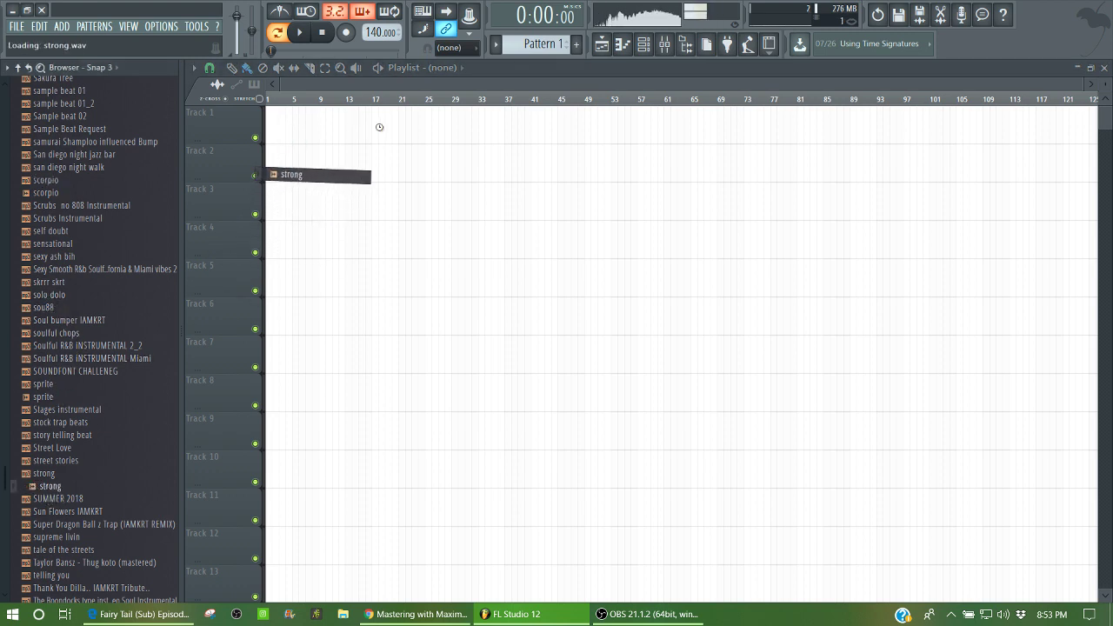
left_click_drag(390, 125, 252, 115)
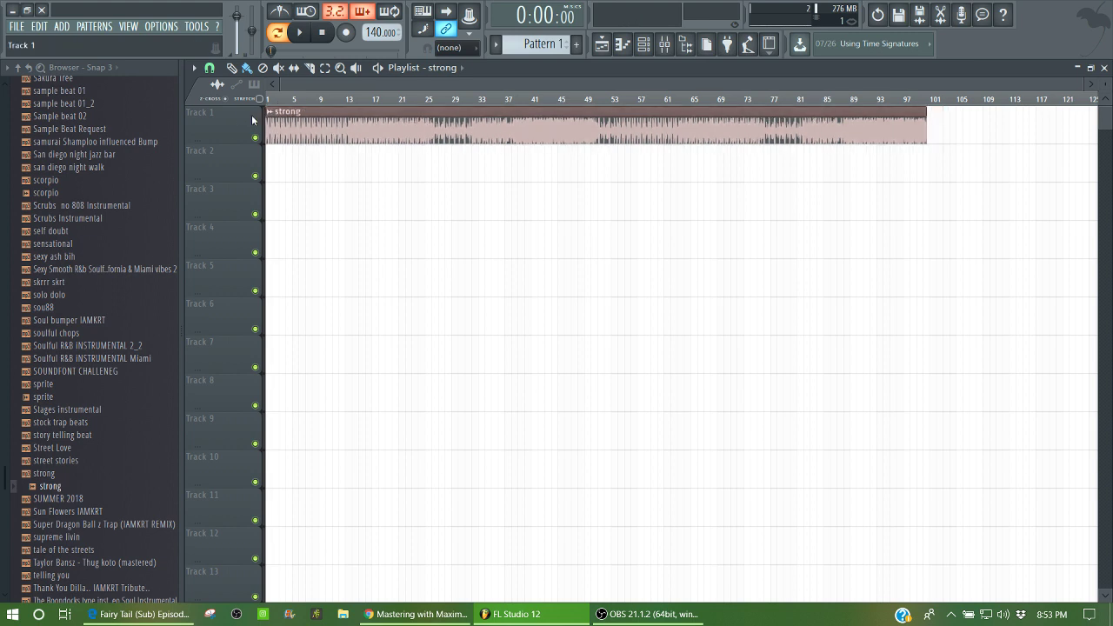
Play the strong beat from bar 13, skipping ahead to about bars 30 and 36.
left_click(347, 103)
key("space")
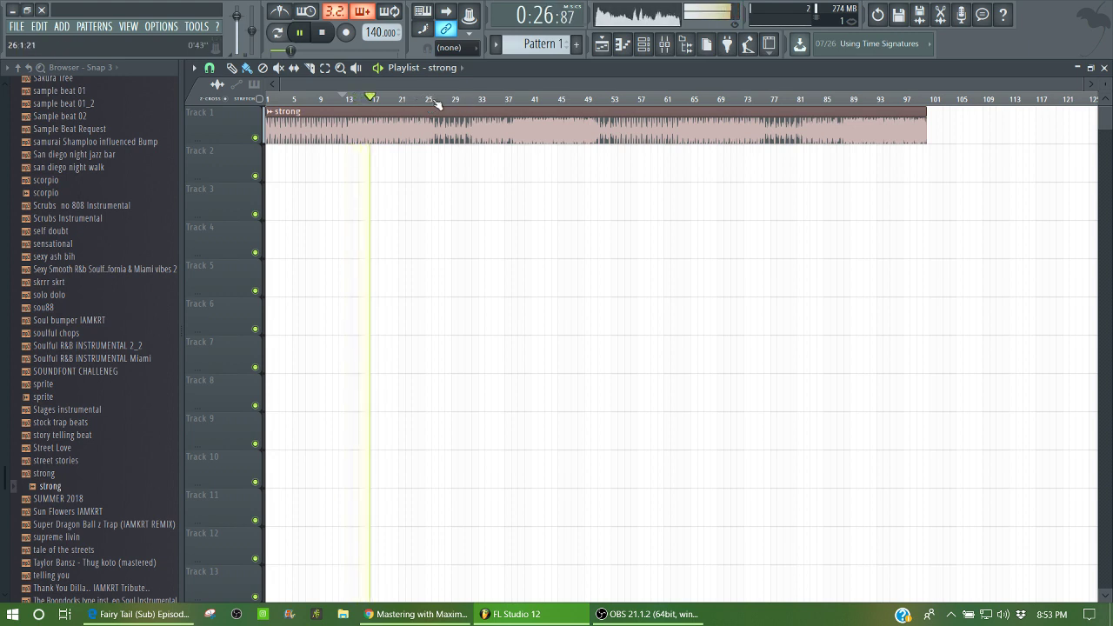
left_click_drag(427, 99, 459, 101)
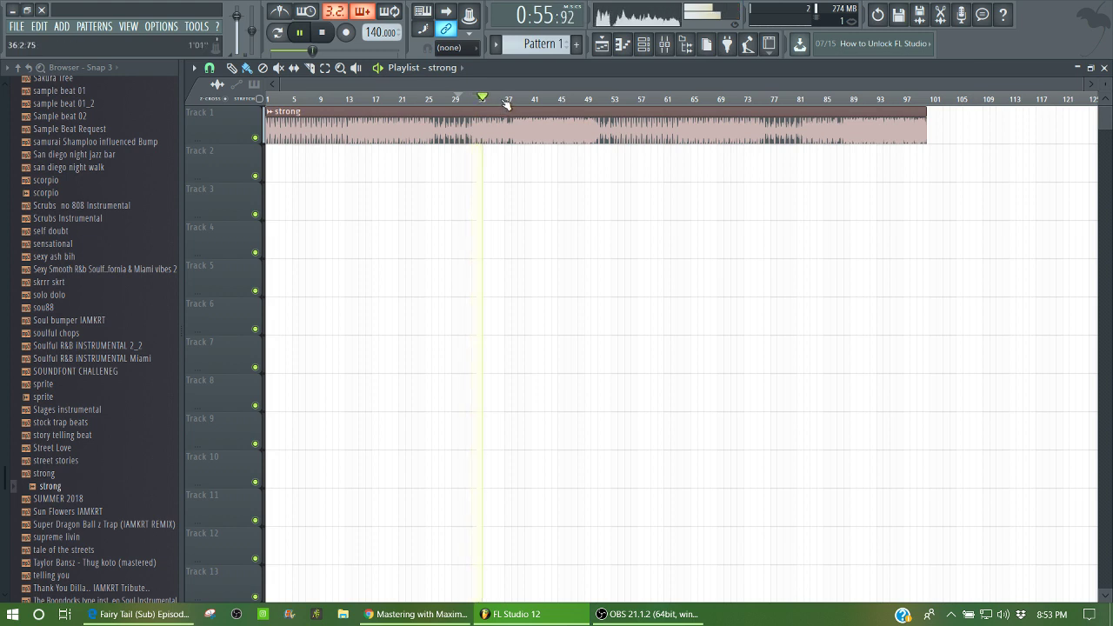
left_click(503, 99)
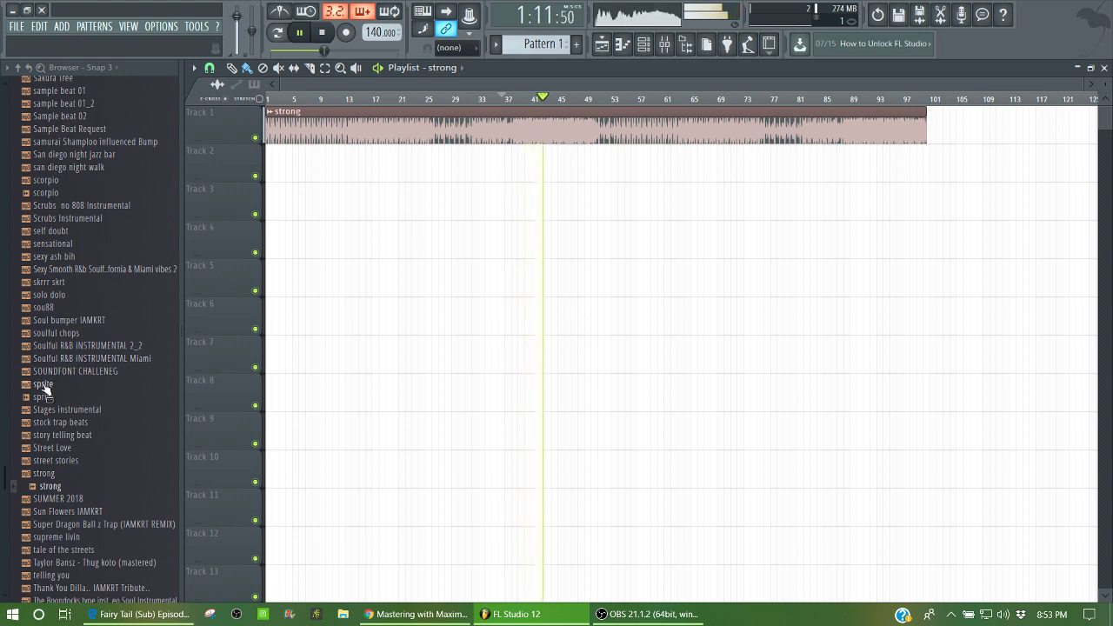
Load the sprite beat on Track 1 in place of strong, listen to it, and stop playback.
left_click_drag(44, 386, 376, 171)
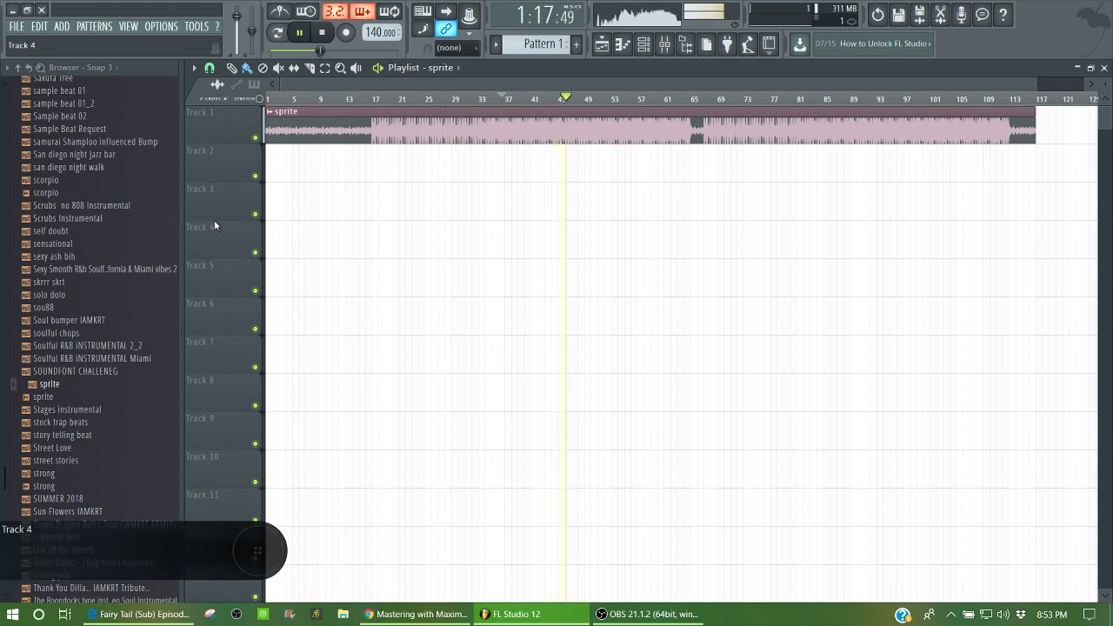
key("space")
Load the scorpio beat on Track 1 in place of sprite, play it, skip to about bar 42, and stop playback.
left_click(88, 181)
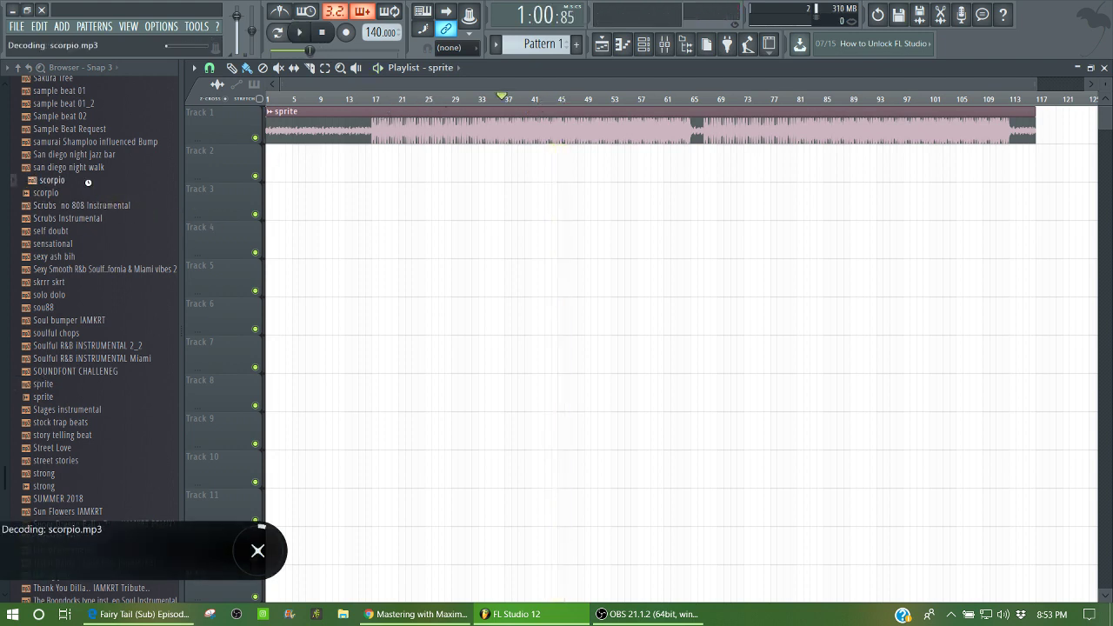
left_click_drag(88, 181, 337, 117)
key("space")
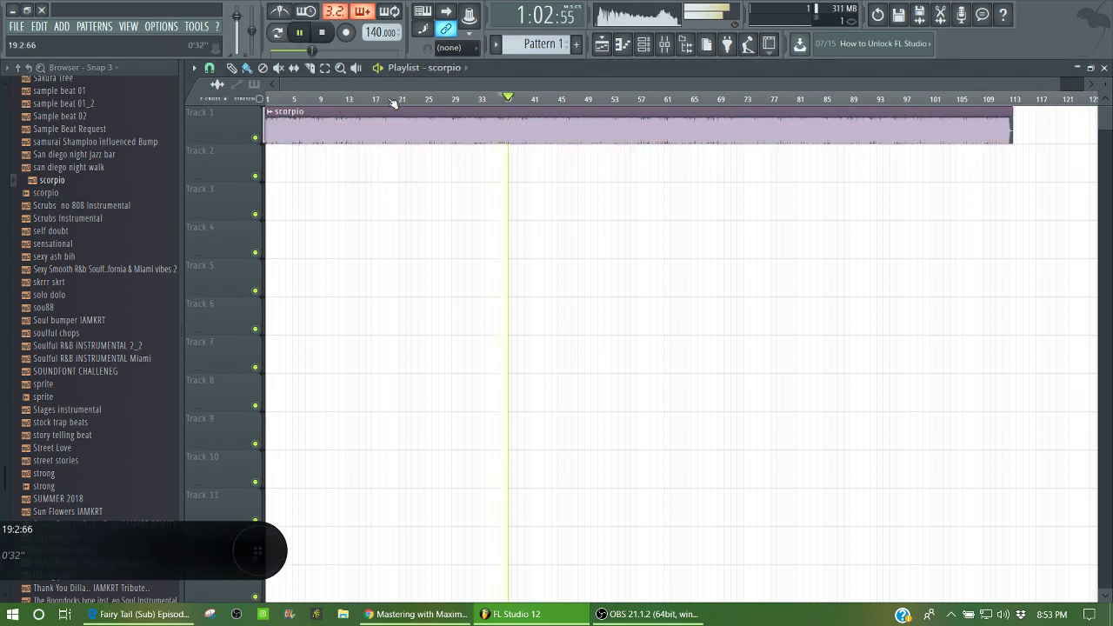
left_click(539, 99)
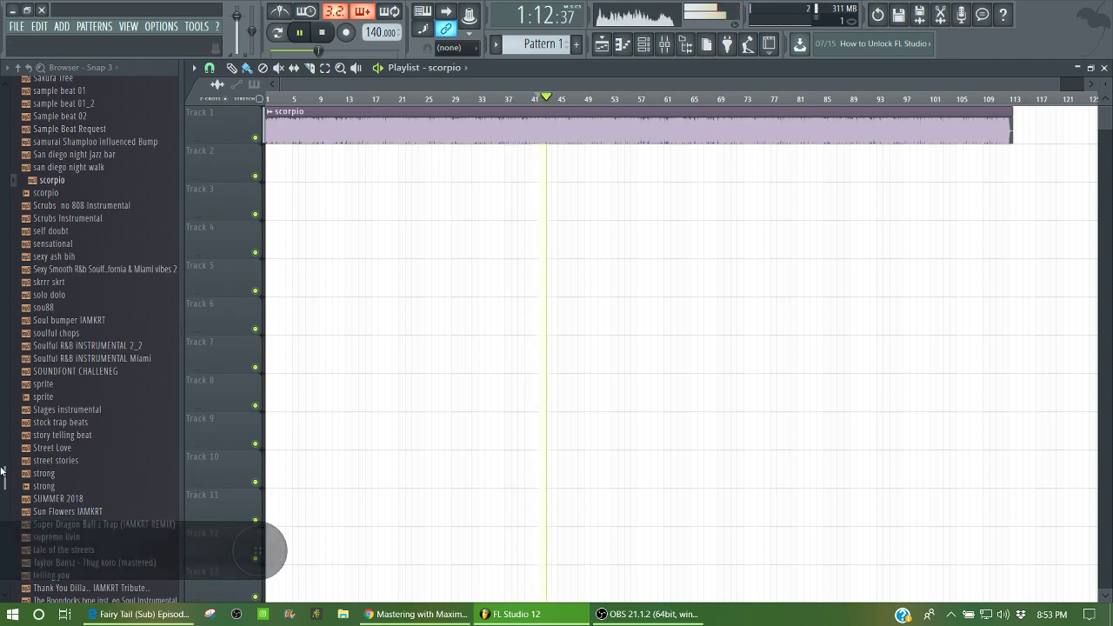
left_click_drag(2, 470, 2, 404)
key("space")
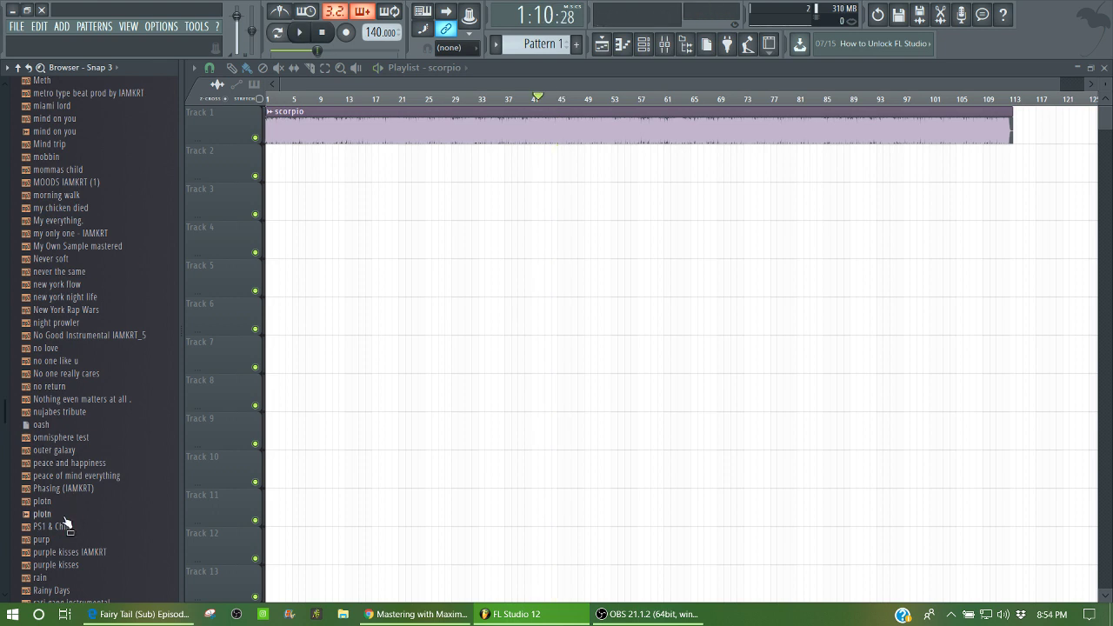
Load the plotn WAV beat on Track 1 in place of scorpio, play it from about bar 15, and stop playback.
left_click_drag(64, 516, 393, 128)
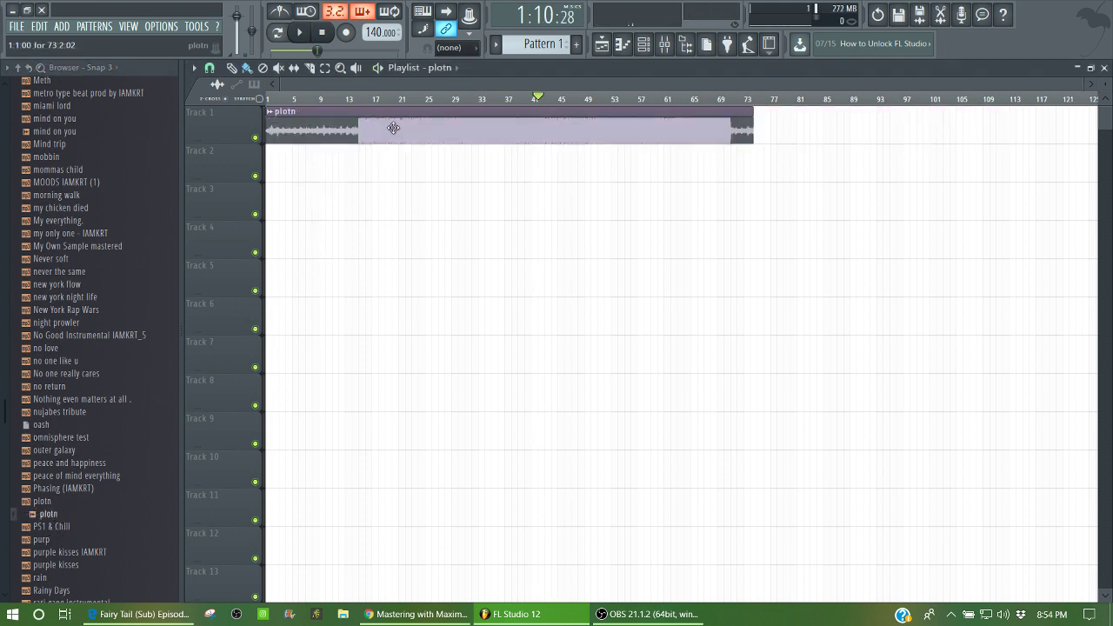
key("space")
left_click(362, 99)
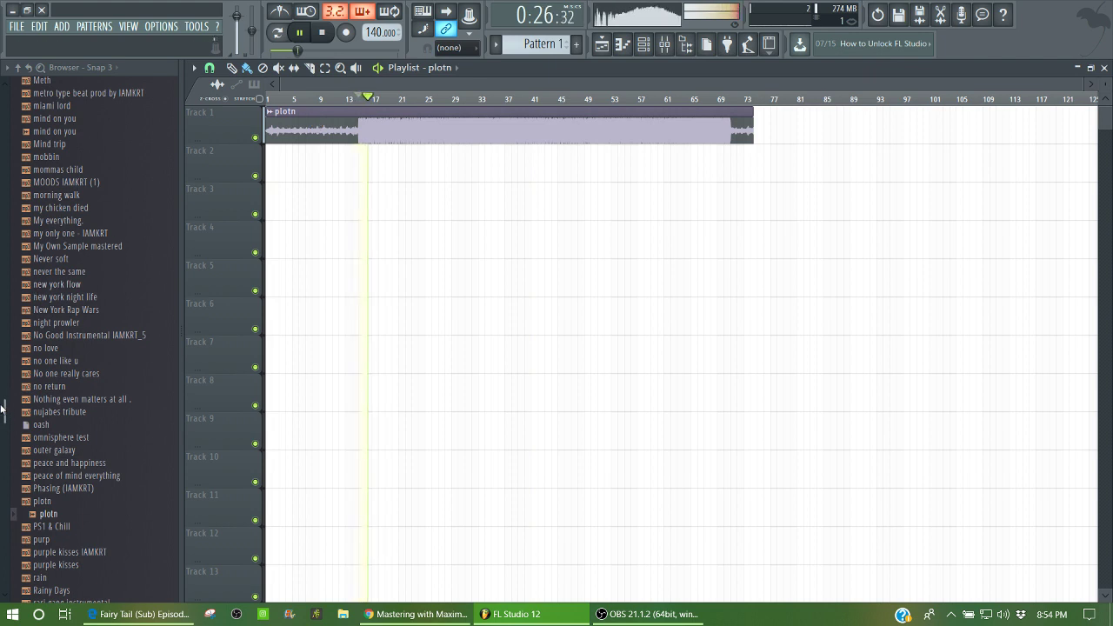
left_click_drag(2, 406, 2, 351)
key("space")
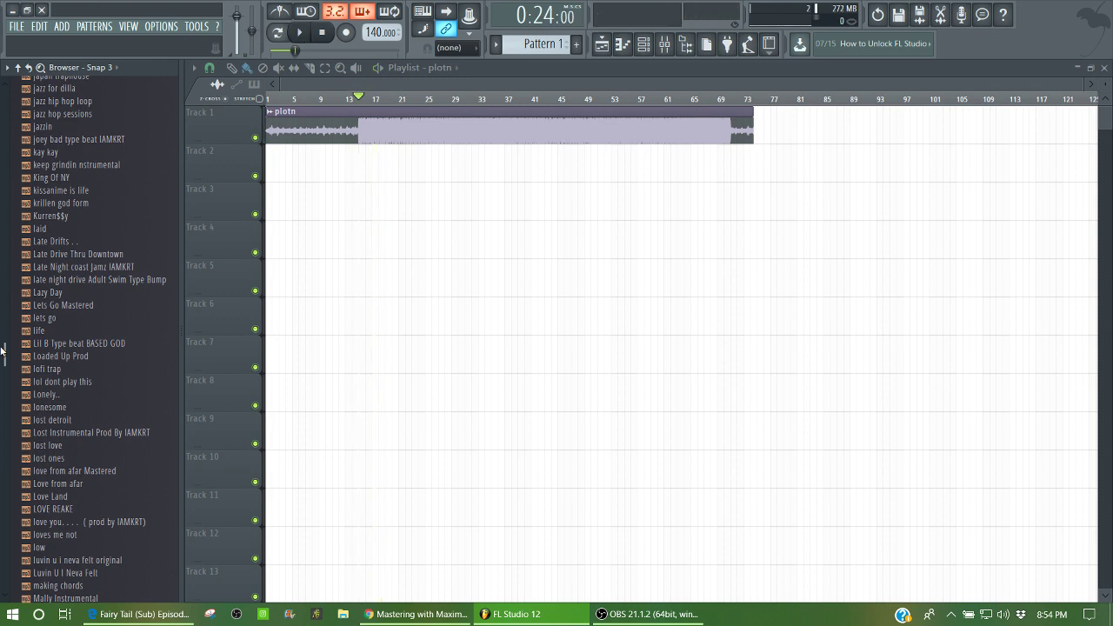
Check the list of recent projects and collapse the open folders in the browser.
left_click(17, 27)
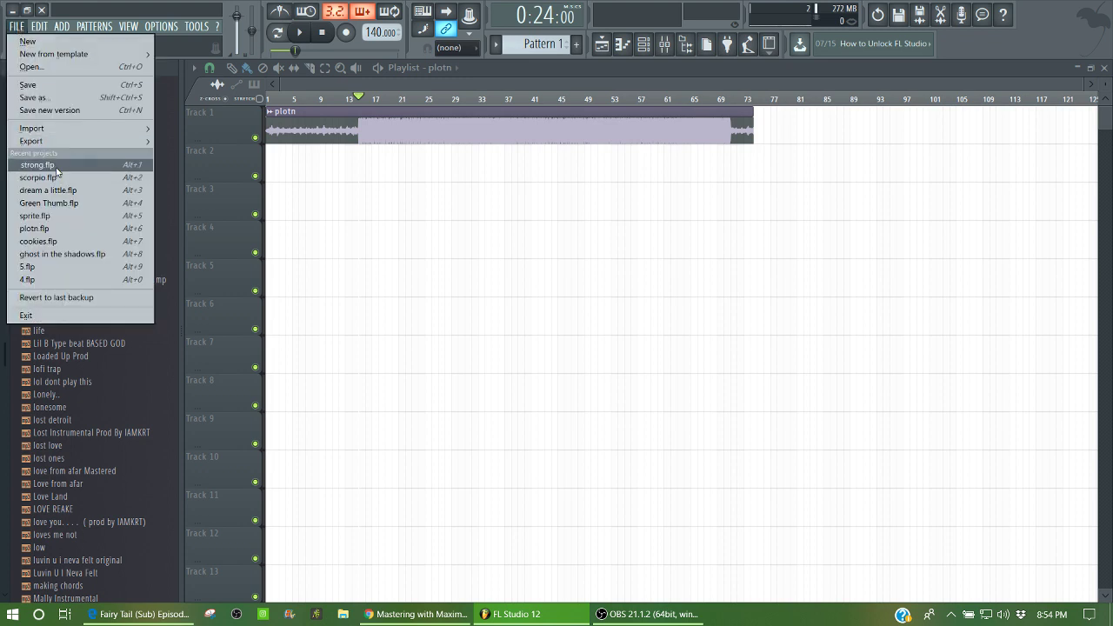
left_click(16, 27)
left_click(14, 27)
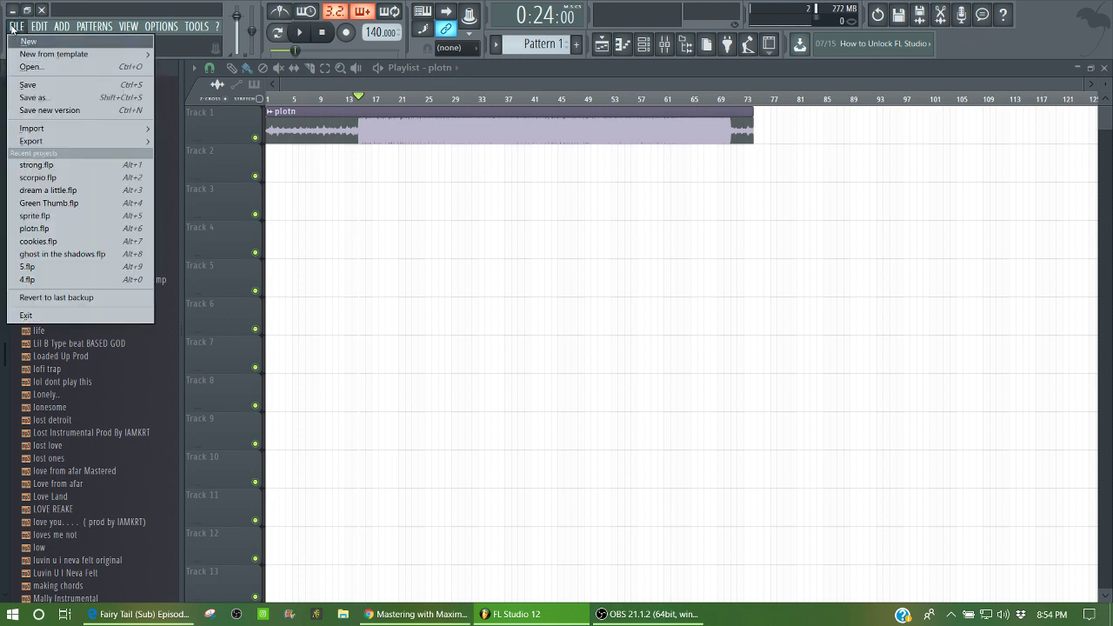
left_click(12, 29)
left_click(18, 68)
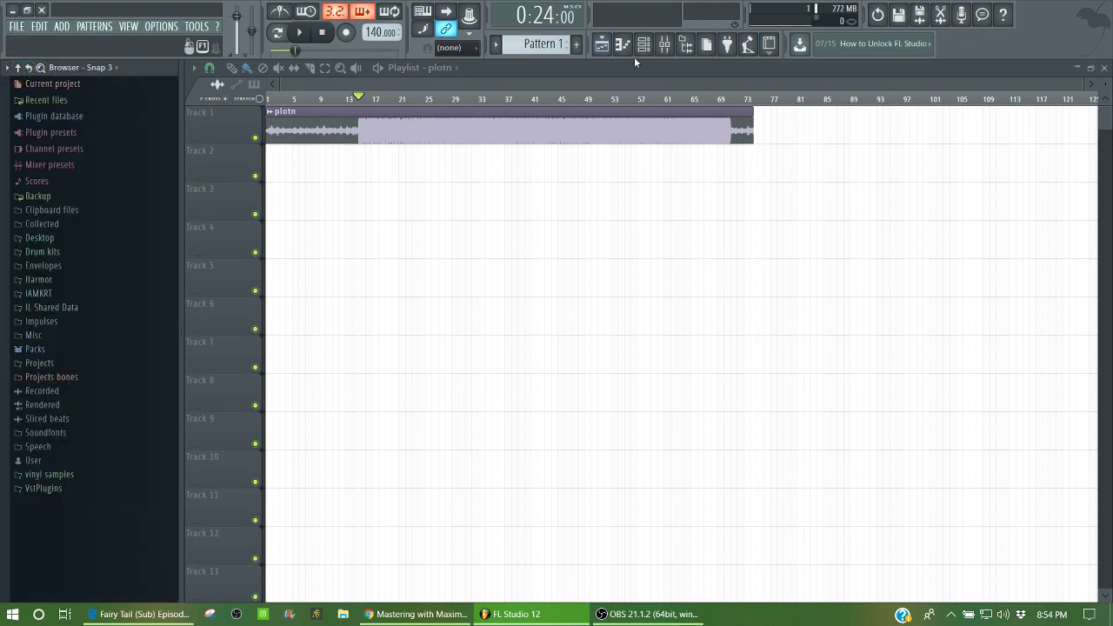
Delete the plotn clip from Track 1 and close the playlist.
right_click(621, 134)
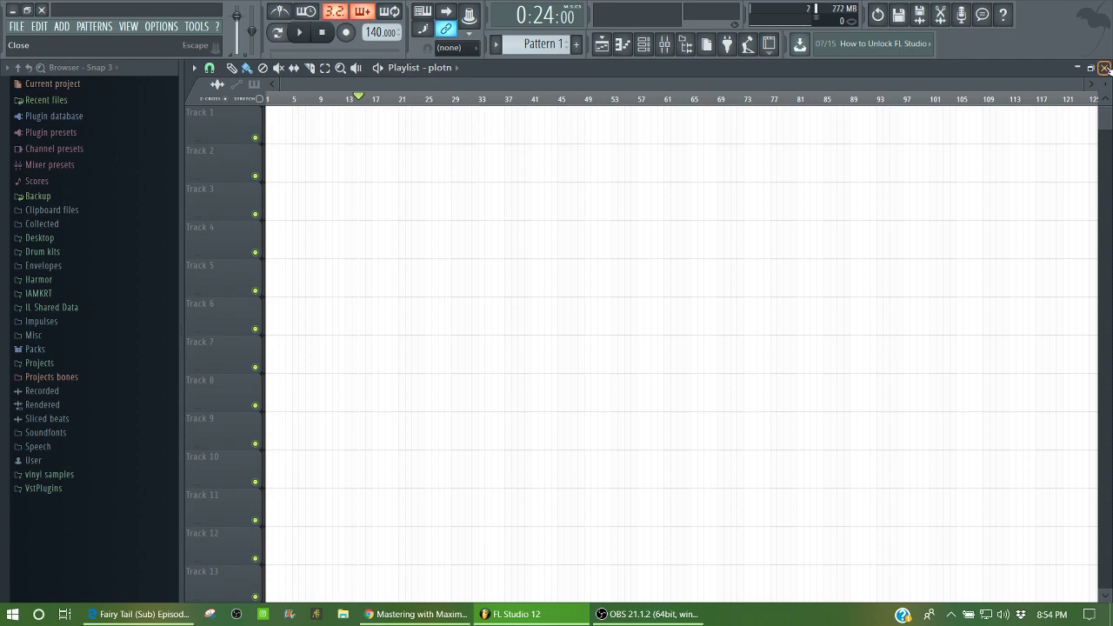
left_click(1104, 68)
Start a new project.
left_click(17, 26)
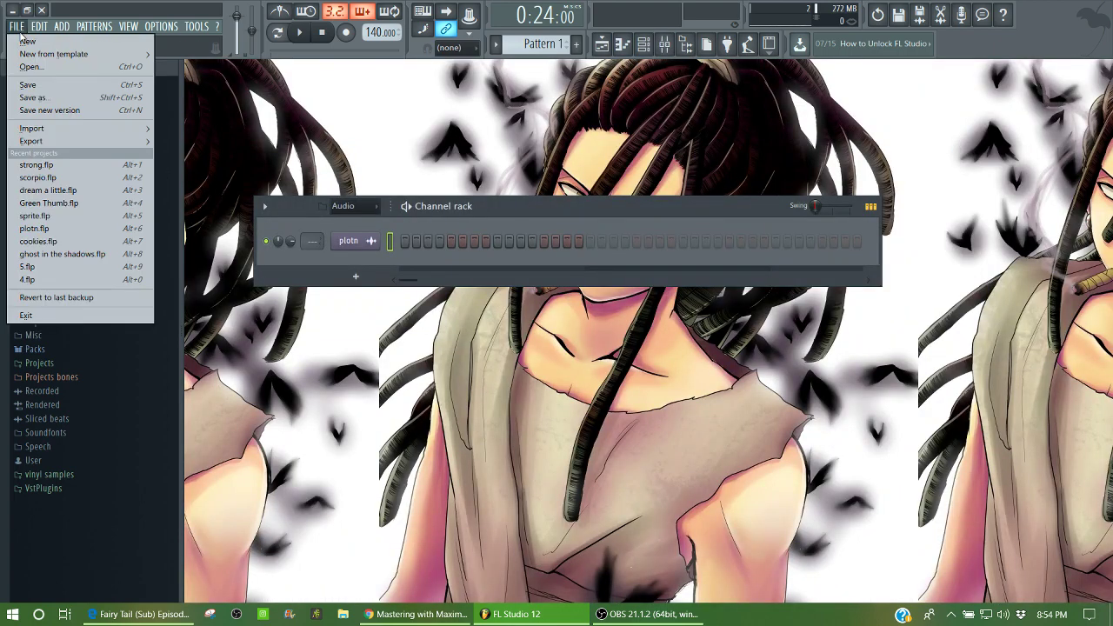
left_click(24, 40)
left_click(588, 339)
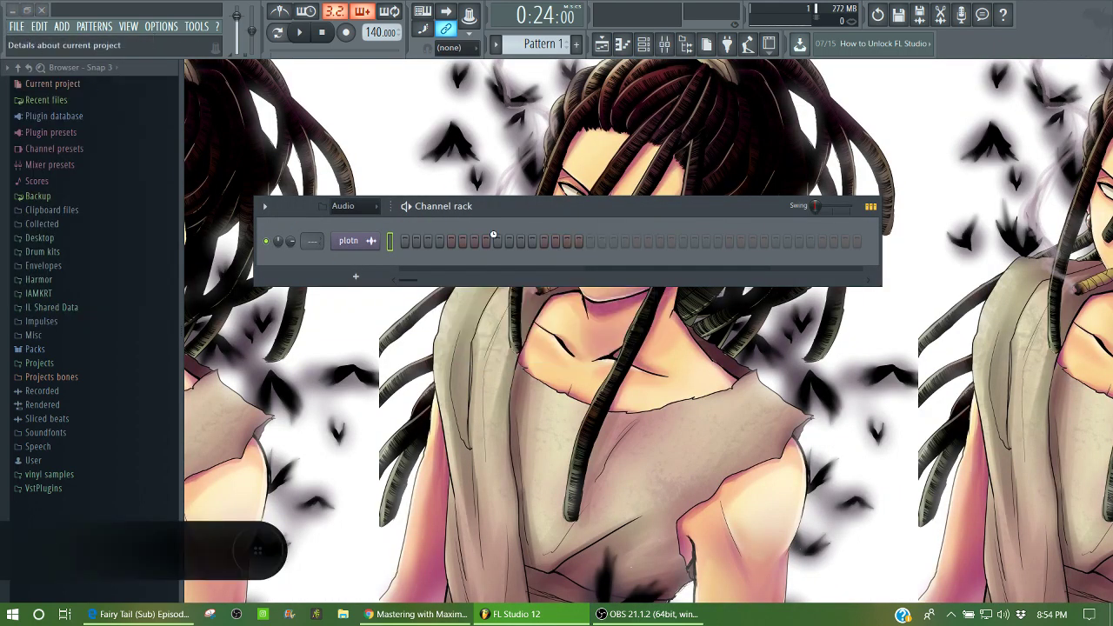
Lower the faders of mixer inserts 1 to 4, select the Master track, and close the mixer.
left_click(665, 43)
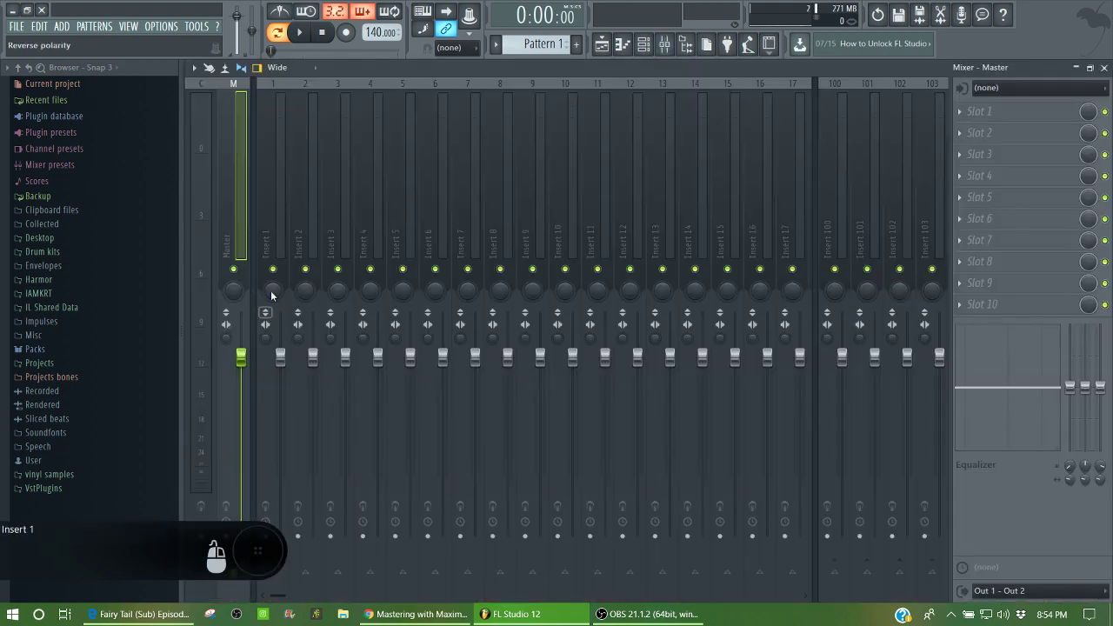
left_click_drag(280, 357, 314, 445)
left_click(644, 43)
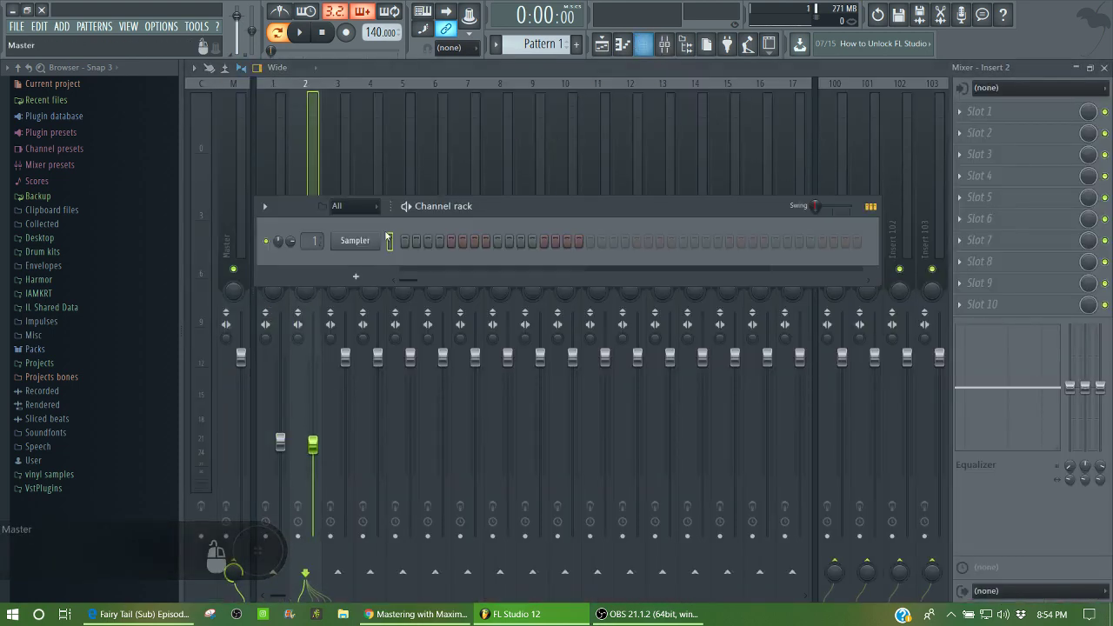
left_click_drag(345, 357, 379, 438)
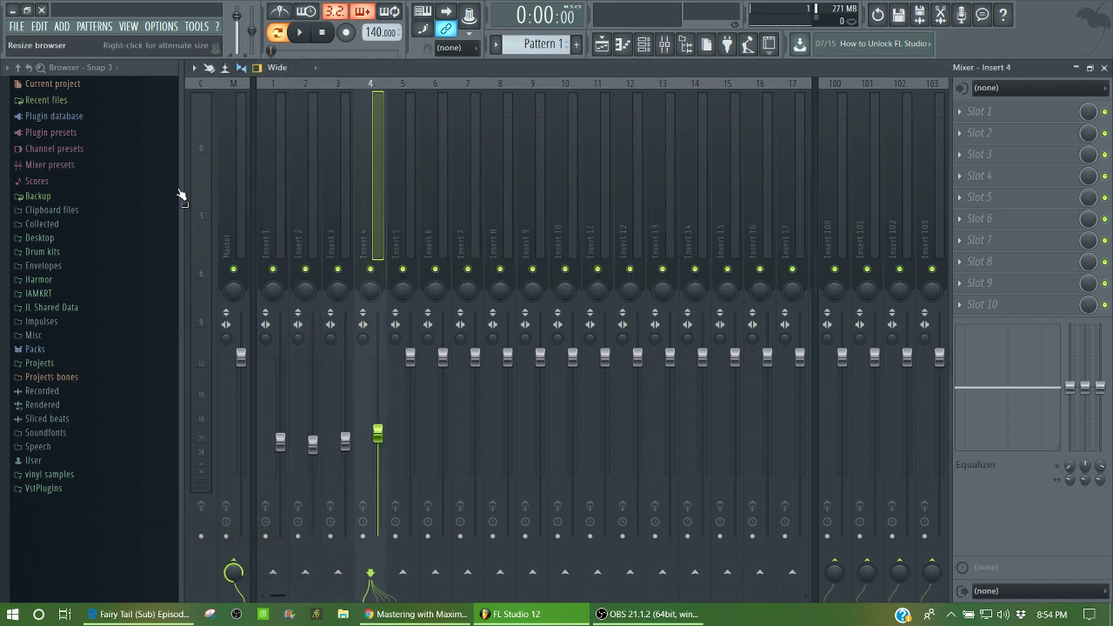
left_click(235, 159)
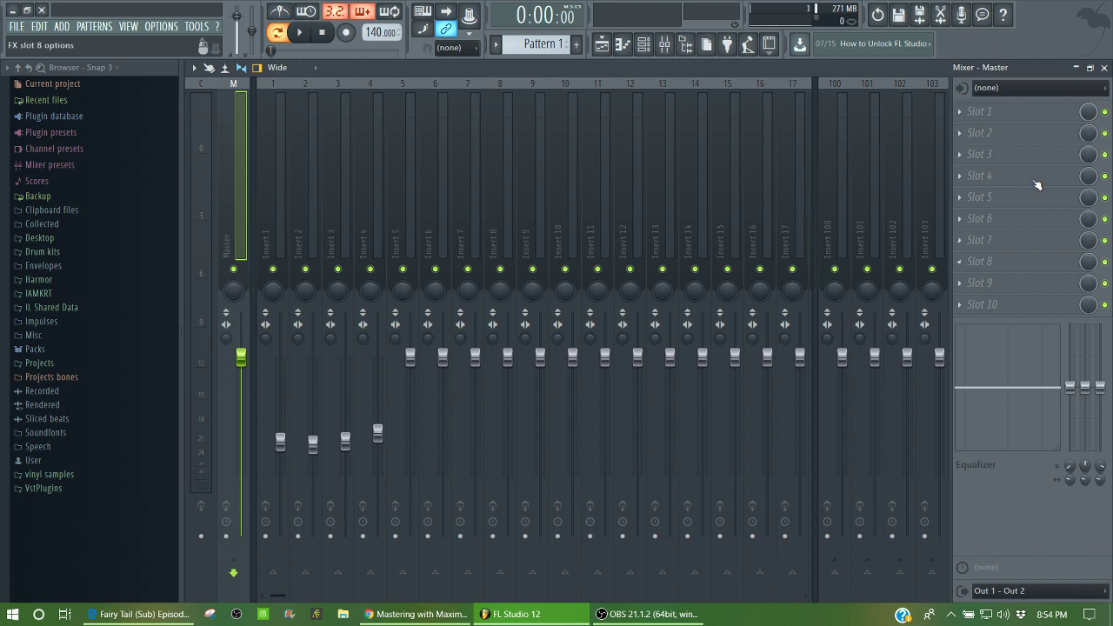
left_click(1104, 67)
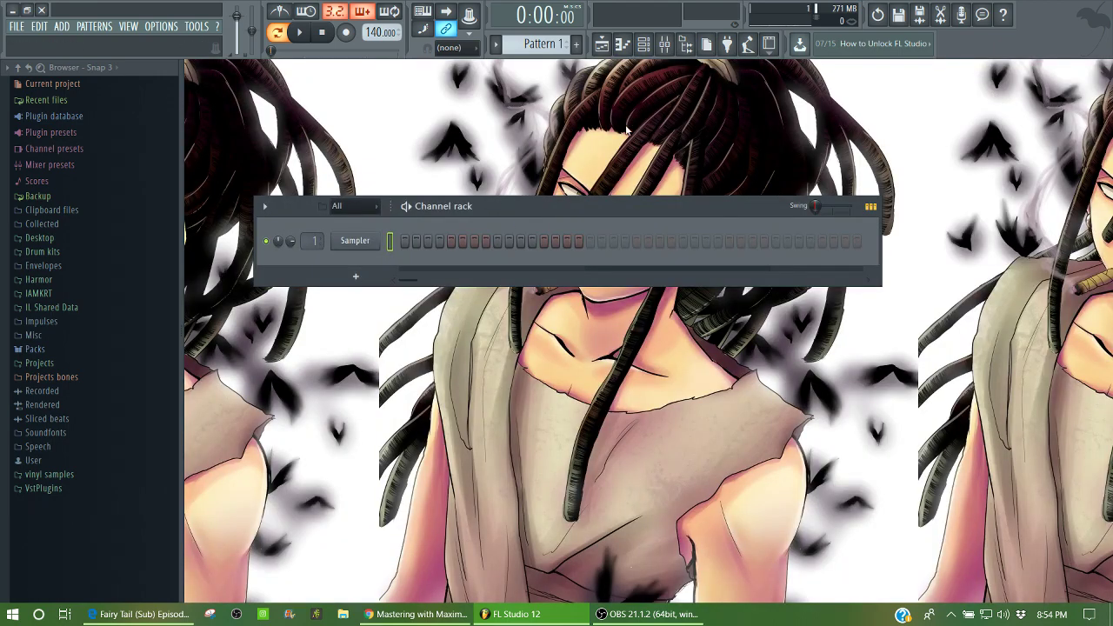
left_click(665, 43)
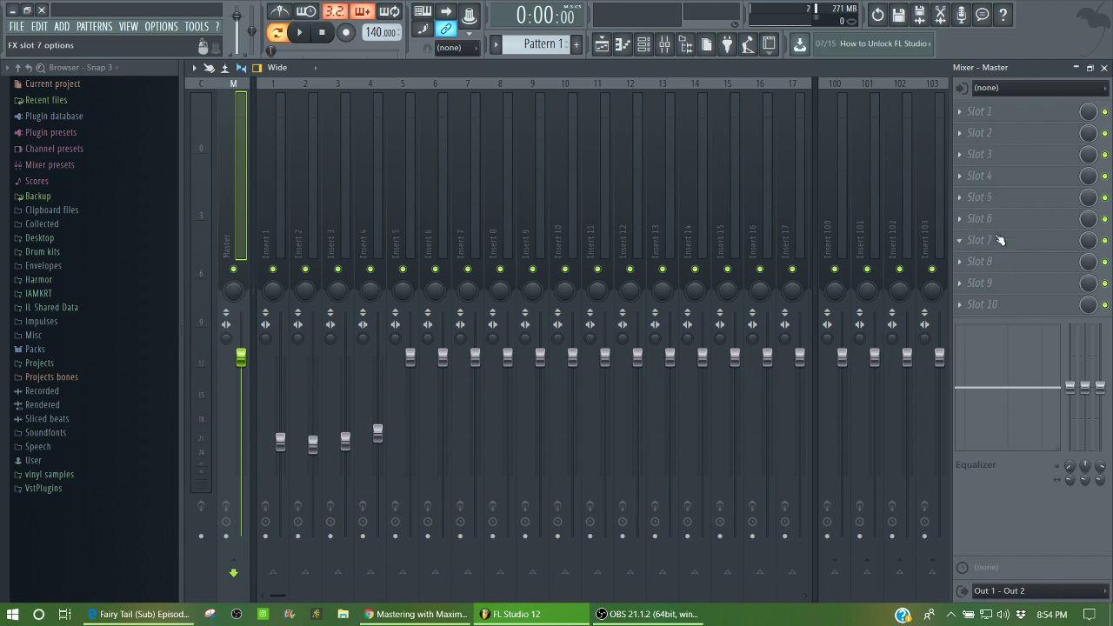
left_click(989, 305)
left_click(692, 83)
left_click(1105, 68)
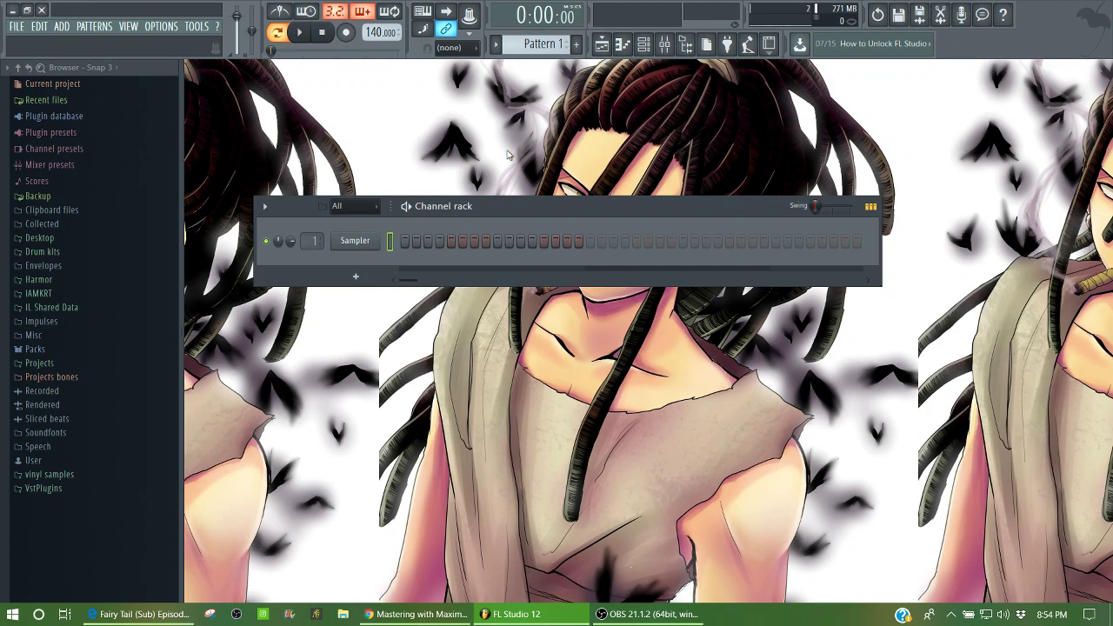
key("F9")
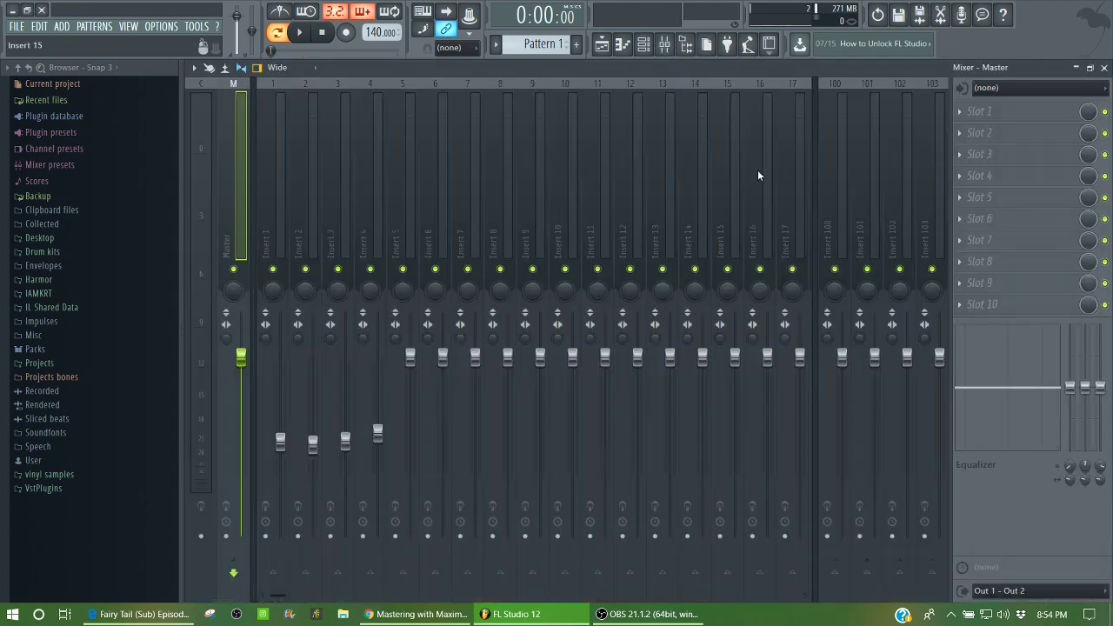
key("F9")
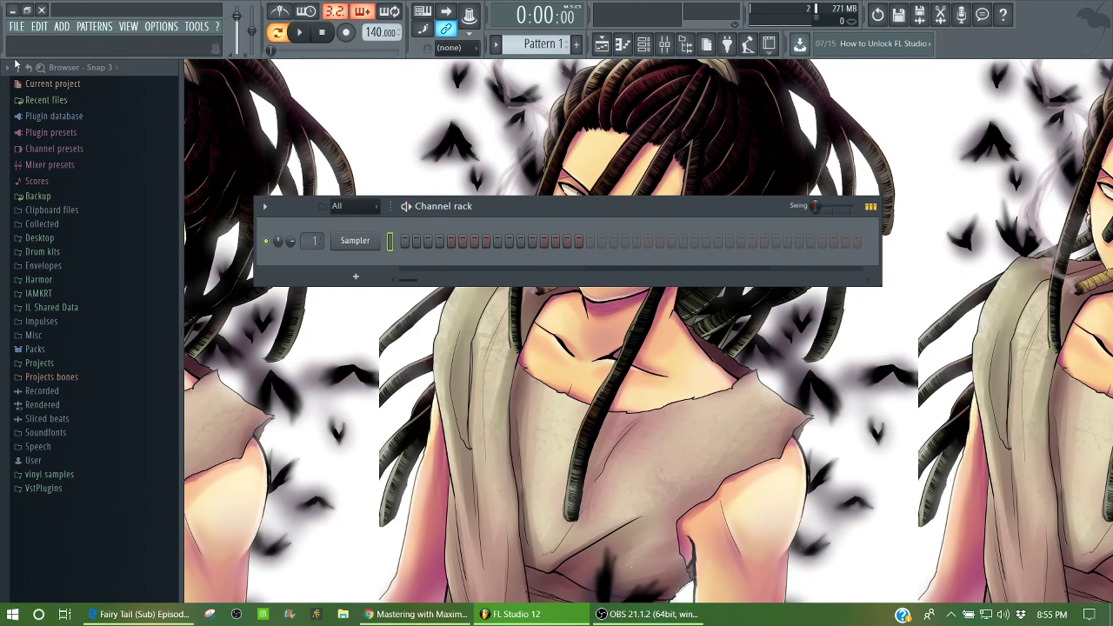
Open the recent project strong.flp without saving the changes to the untitled project.
left_click(18, 31)
left_click(17, 31)
left_click(17, 32)
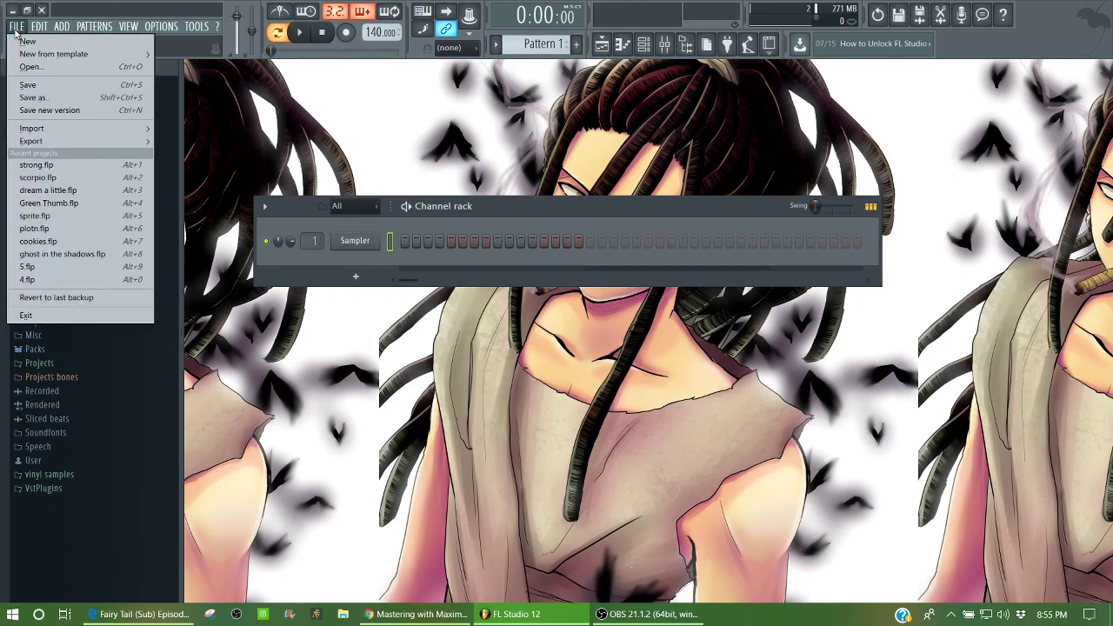
left_click(63, 166)
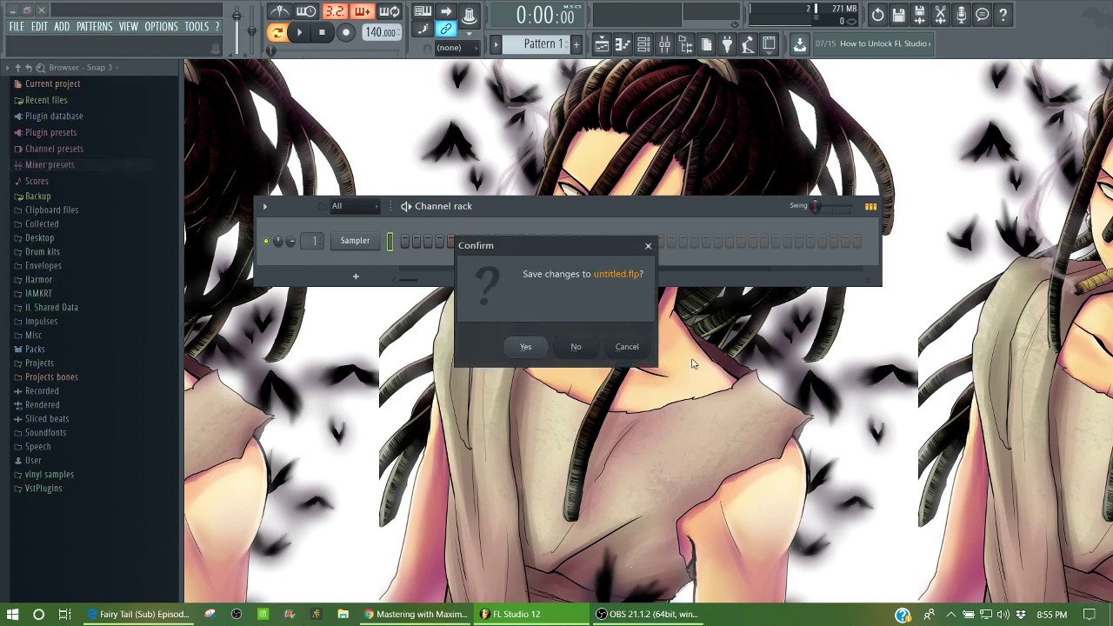
left_click(576, 347)
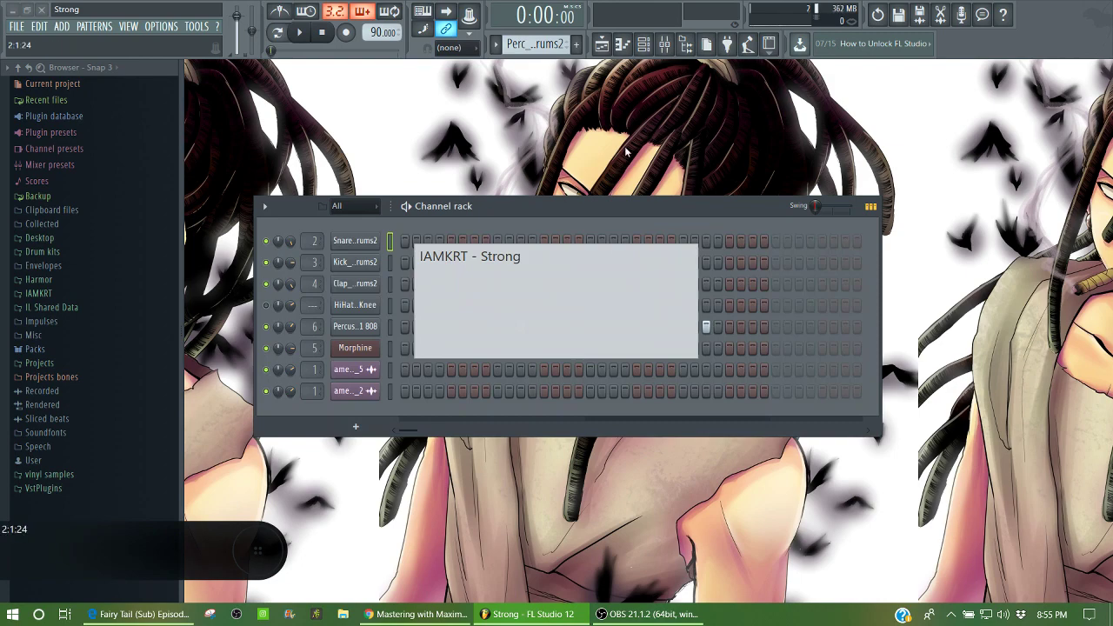
Play the Strong arrangement in the playlist from the start, from bar 9 and from bar 21, and stop playback.
left_click(601, 45)
key("space")
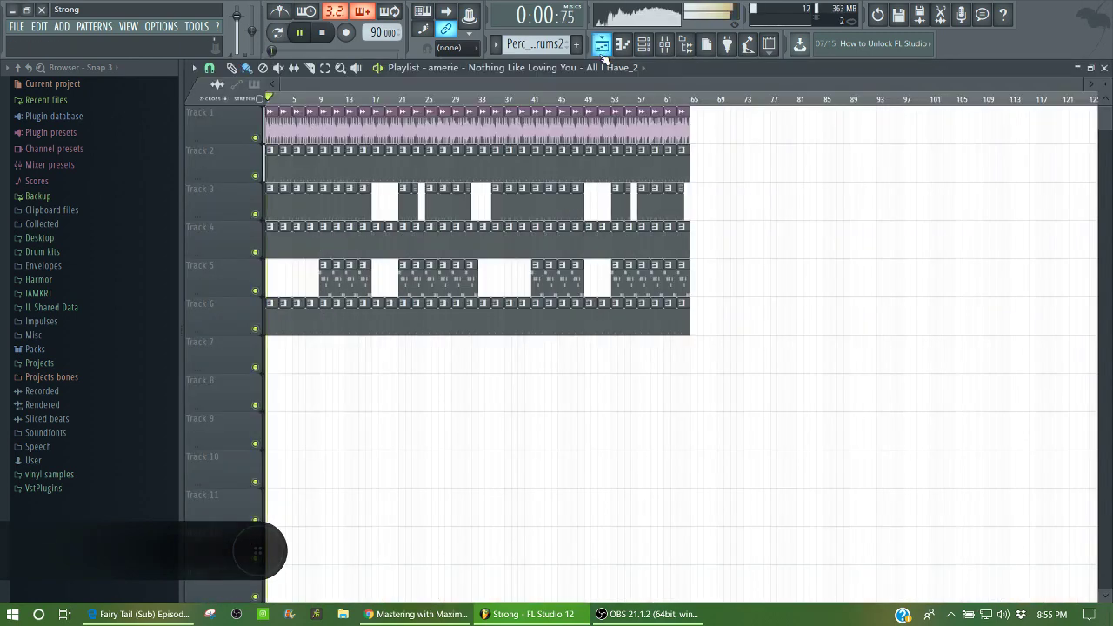
left_click(319, 99)
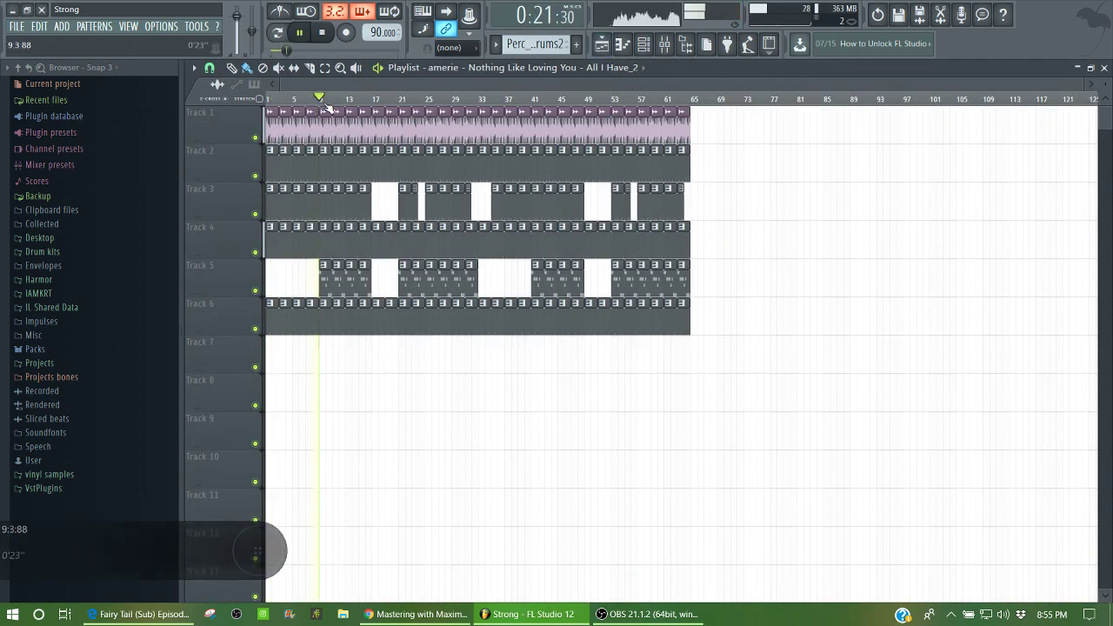
left_click(400, 99)
key("space")
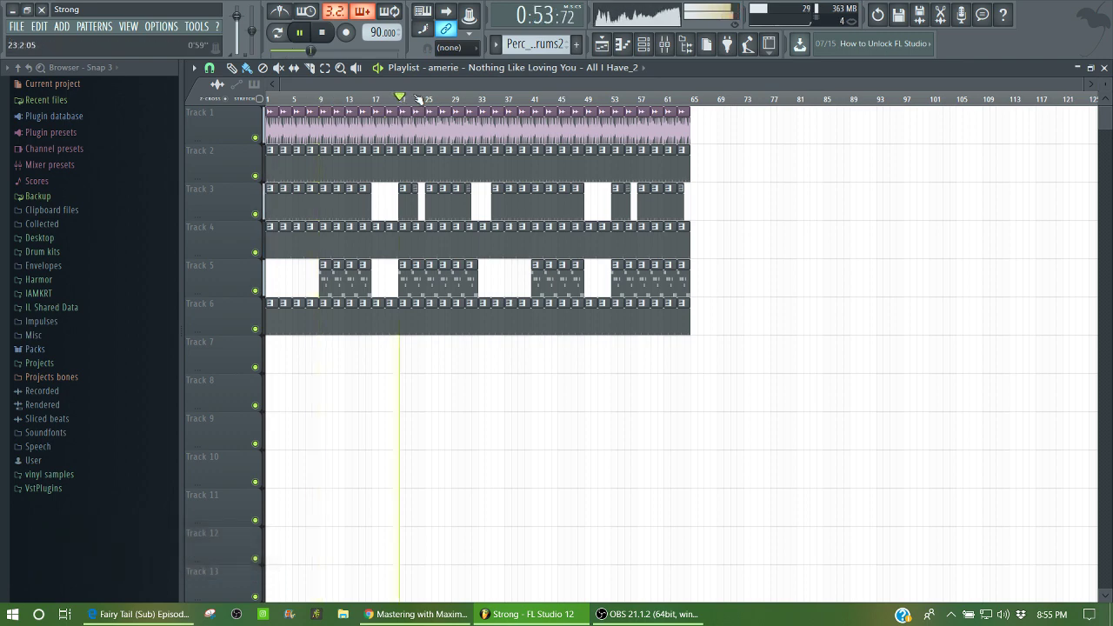
Inspect the Fruity parametric EQ 2 curve on the Master mixer track and close the plugin.
left_click(666, 47)
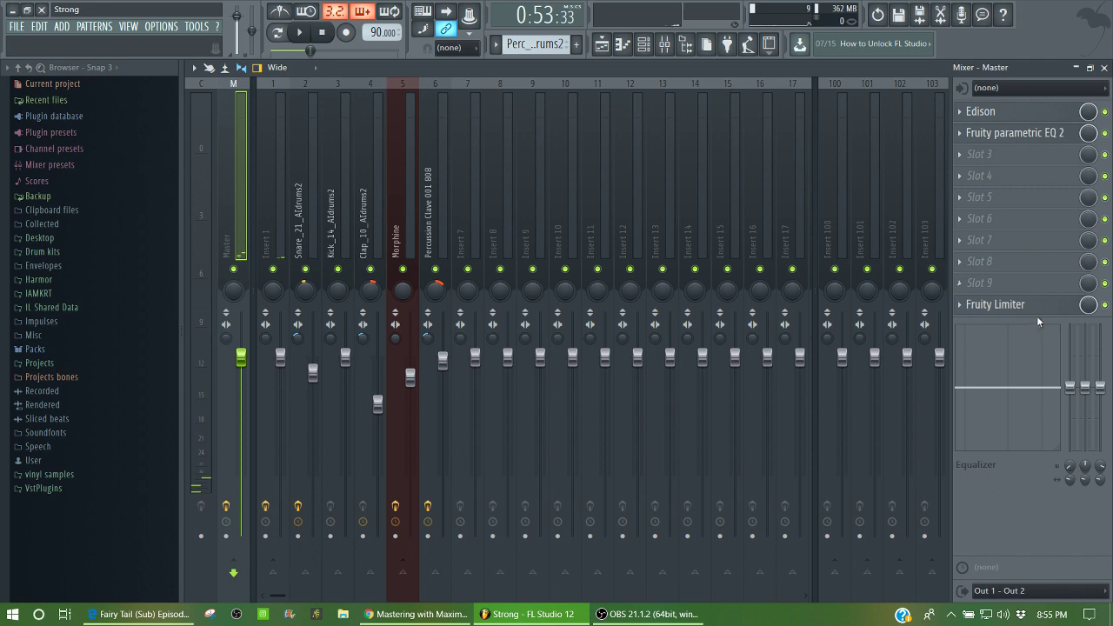
left_click(1013, 137)
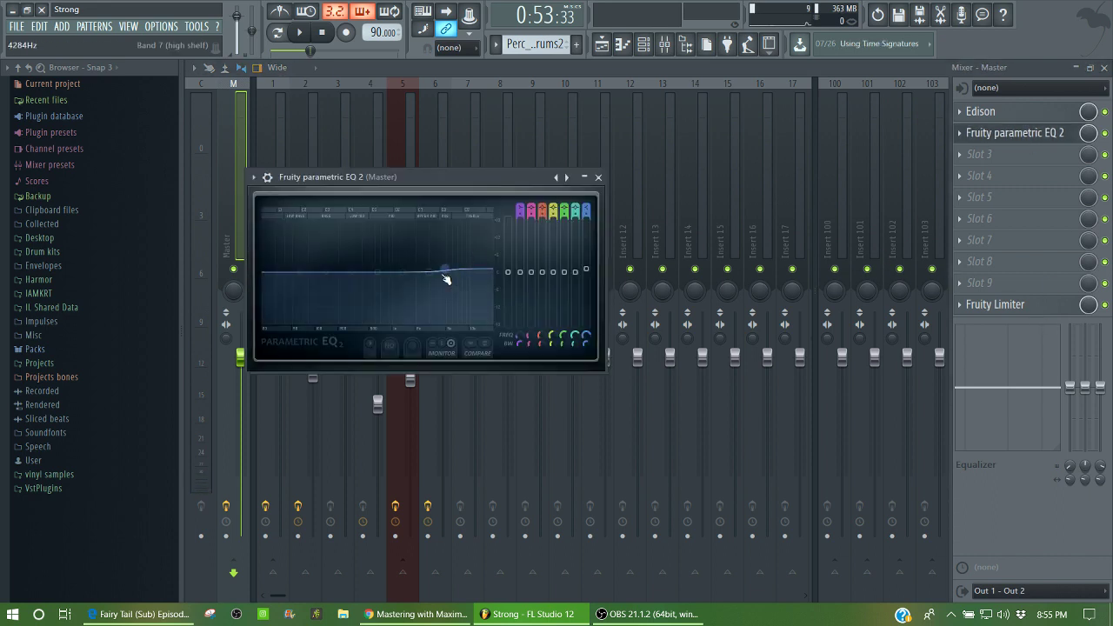
left_click(598, 177)
Play the song from about bar 25, watch the Master levels and its Fruity Limiter display, and stop playback.
key("space")
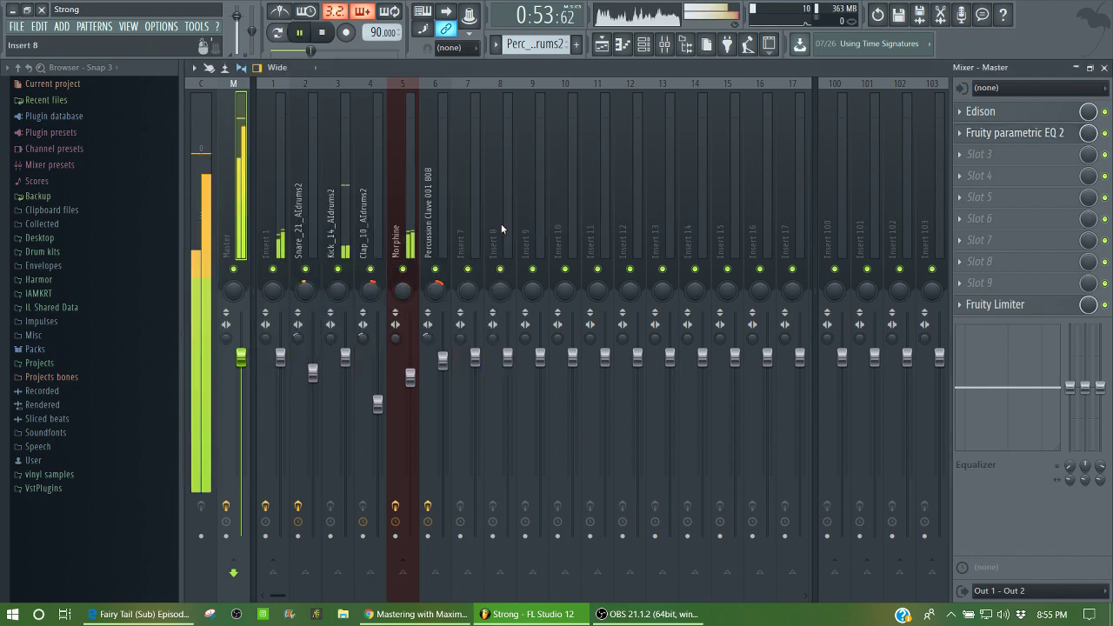
left_click(600, 43)
left_click(427, 99)
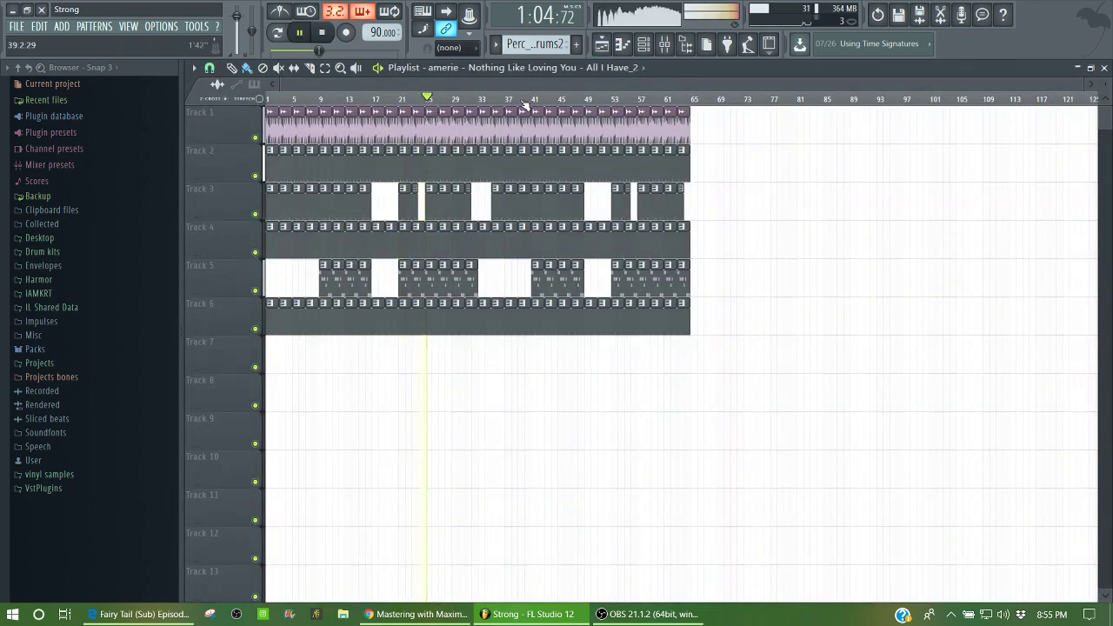
key("F9")
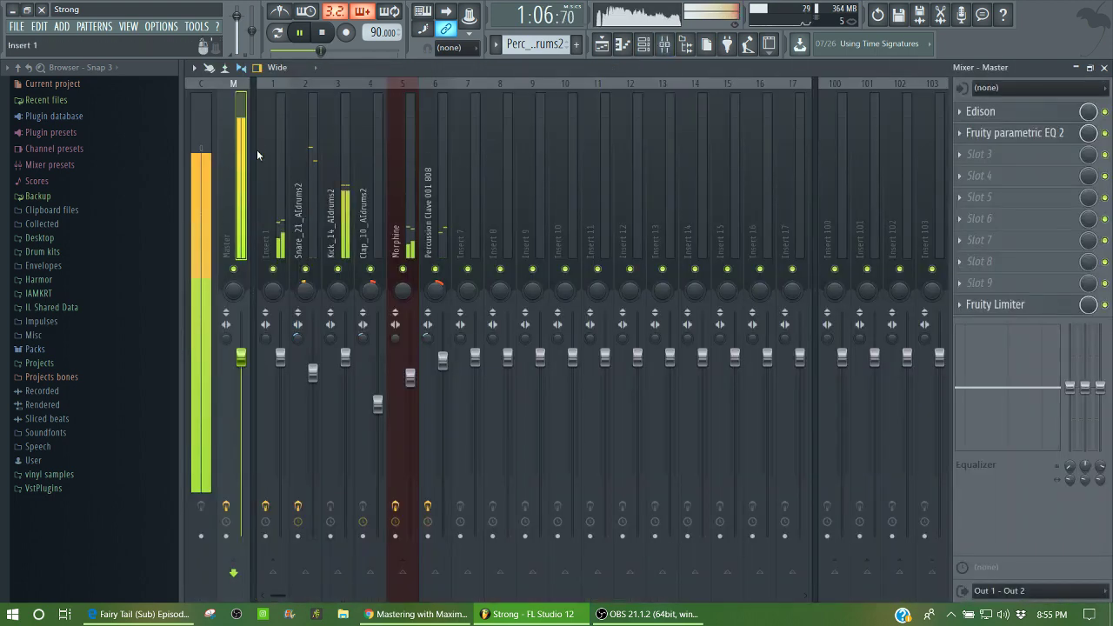
left_click(1034, 305)
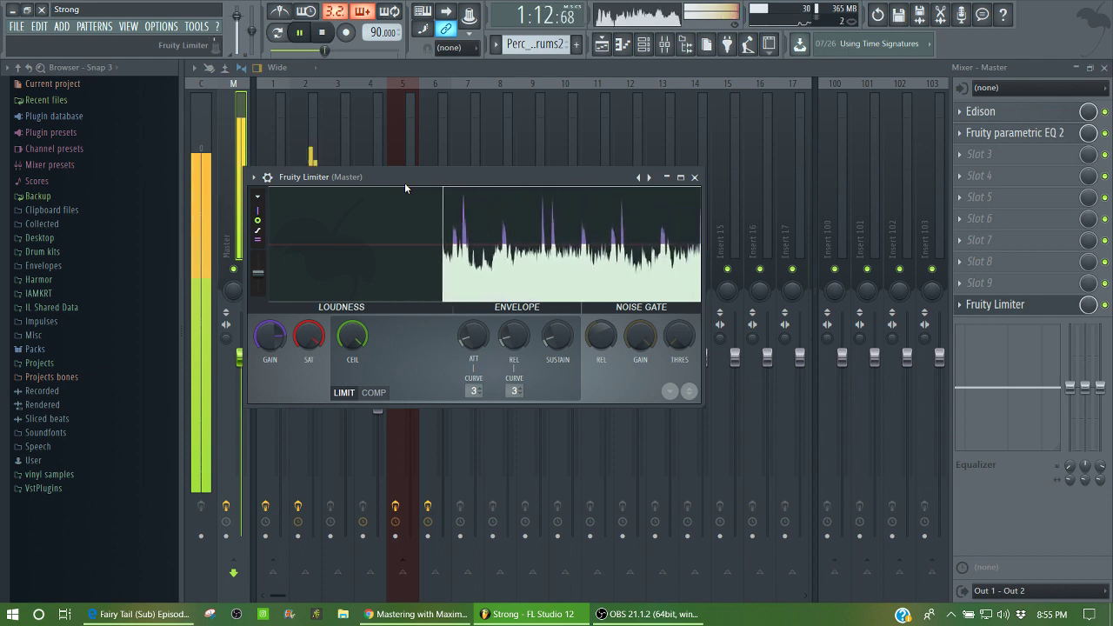
key("space")
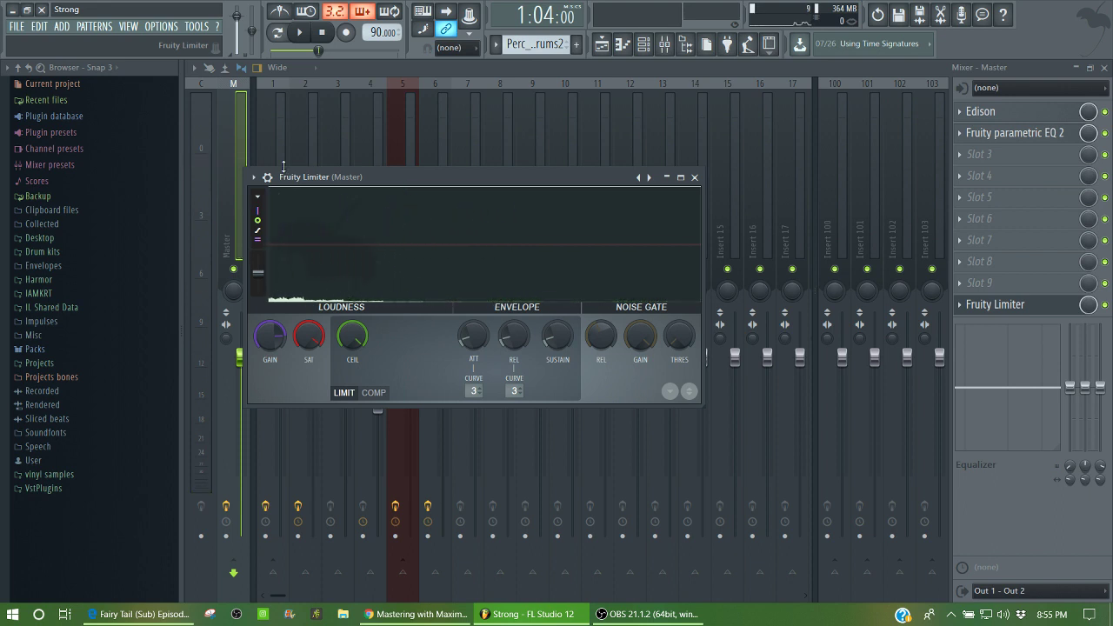
Look through the preset list of the Fruity Limiter on the Master track.
left_click(253, 177)
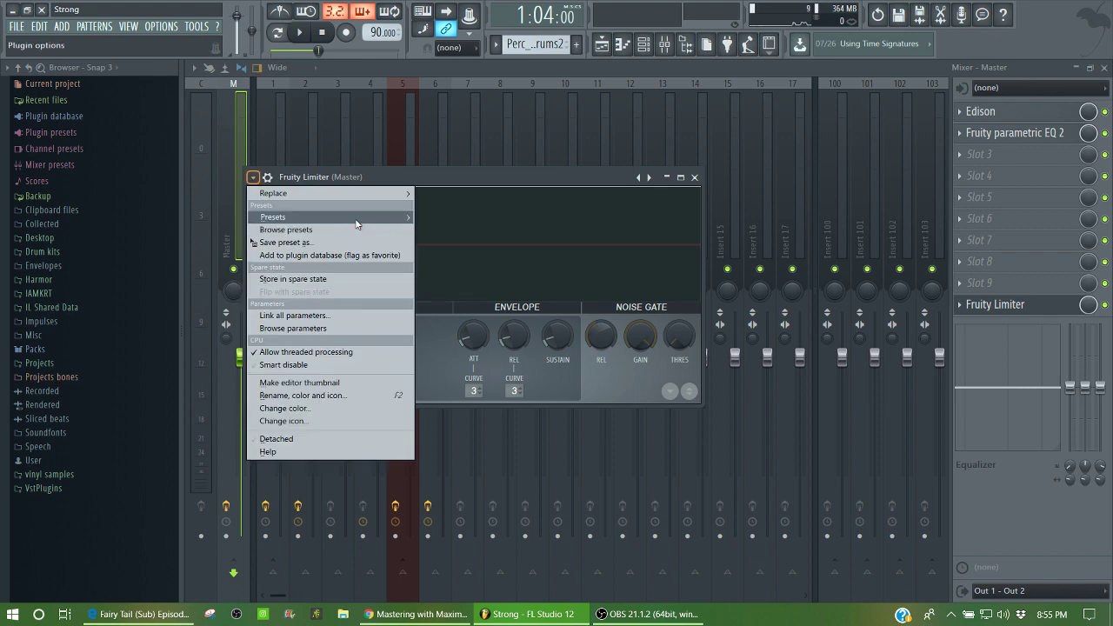
mouse_move(356, 221)
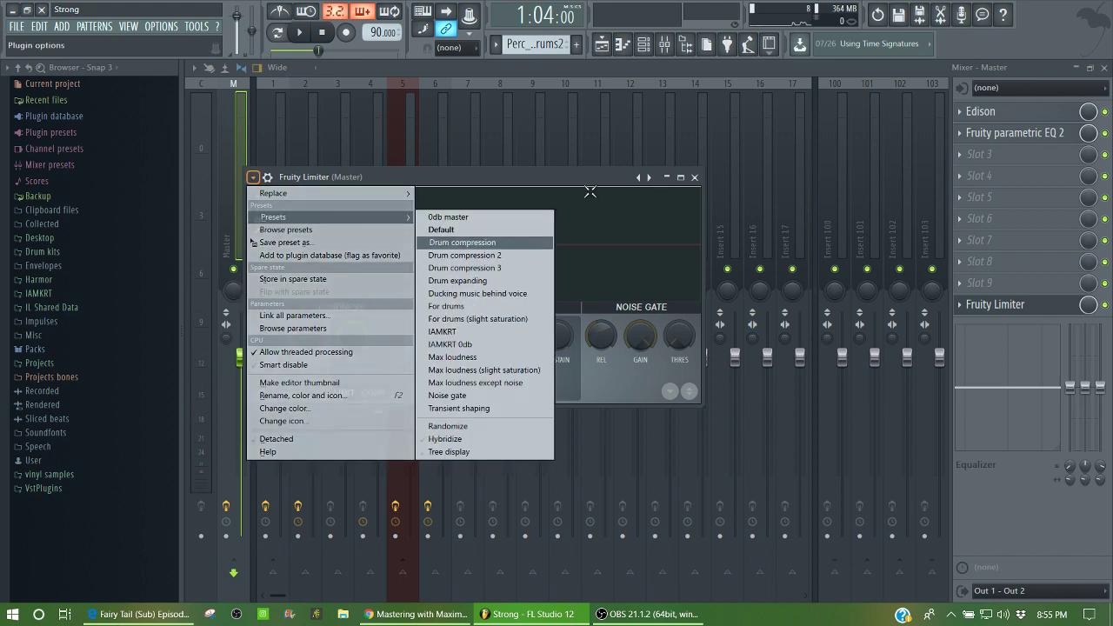
left_click(479, 243)
Compare the song's playback with the Master track's Fruity Limiter bypassed, close the mixer, and stop playback.
left_click(1105, 305)
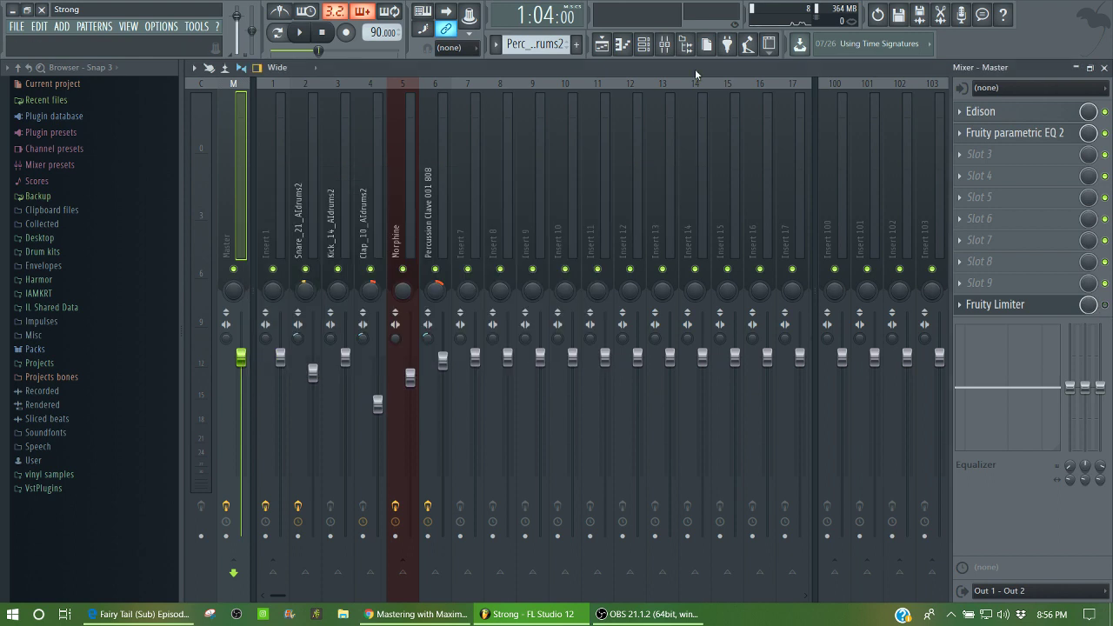
key("space")
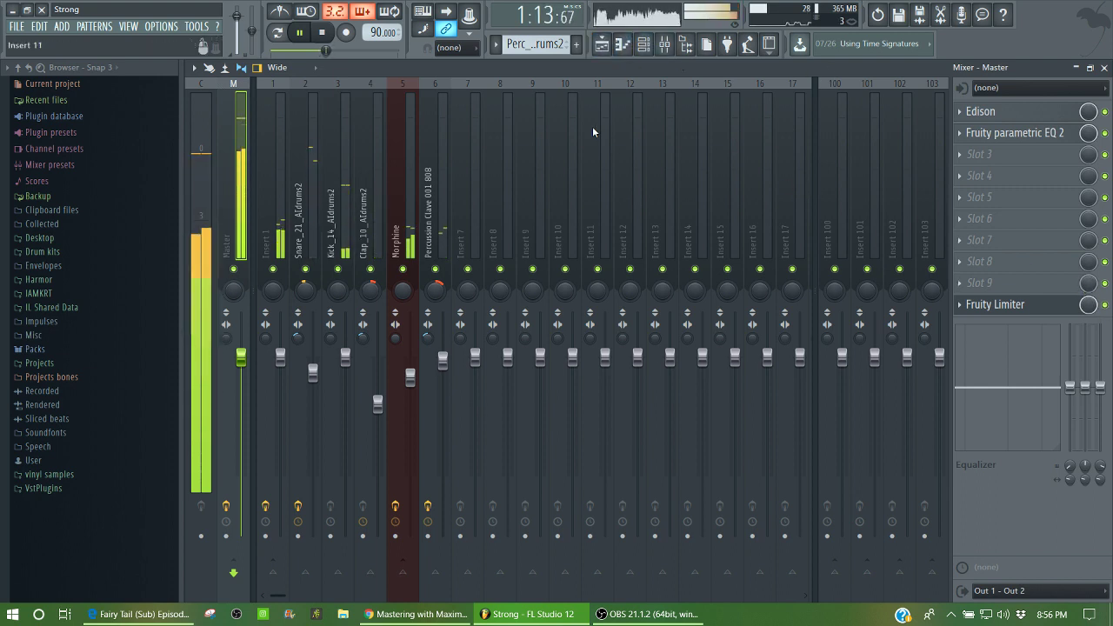
left_click(1105, 68)
key("space")
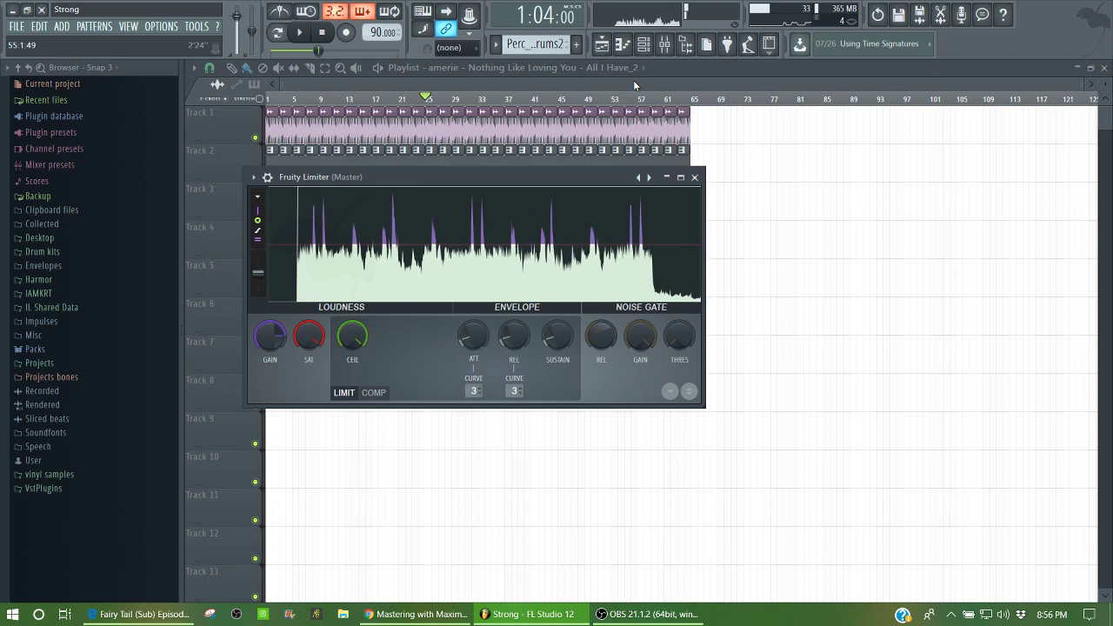
Close the playlist and start a new project without saving the changes to strong.flp.
left_click(1105, 68)
left_click(16, 27)
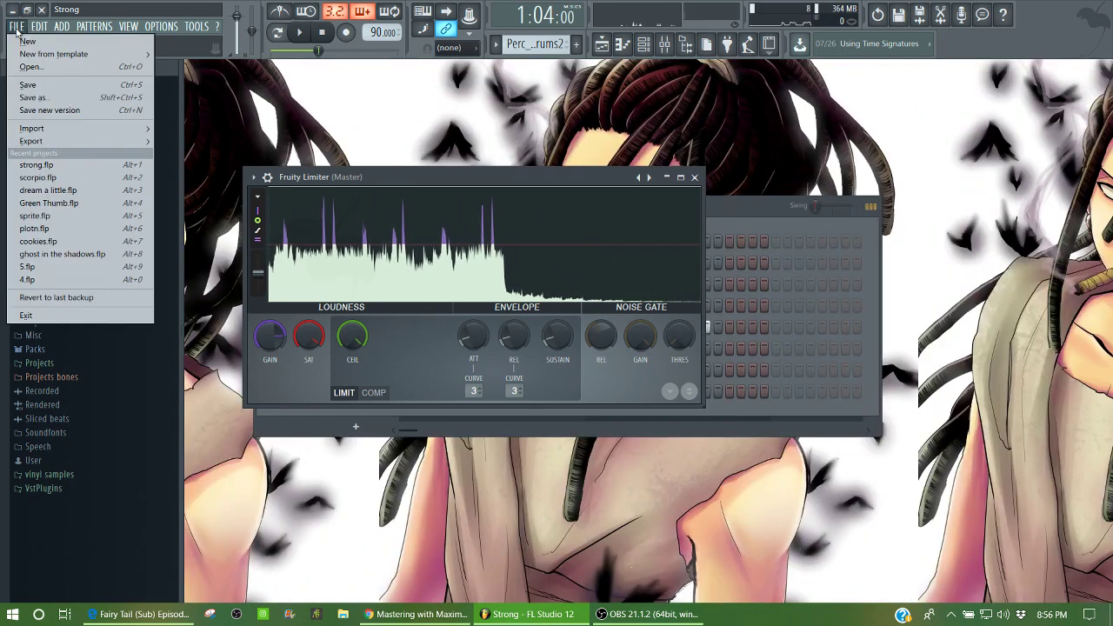
left_click(26, 41)
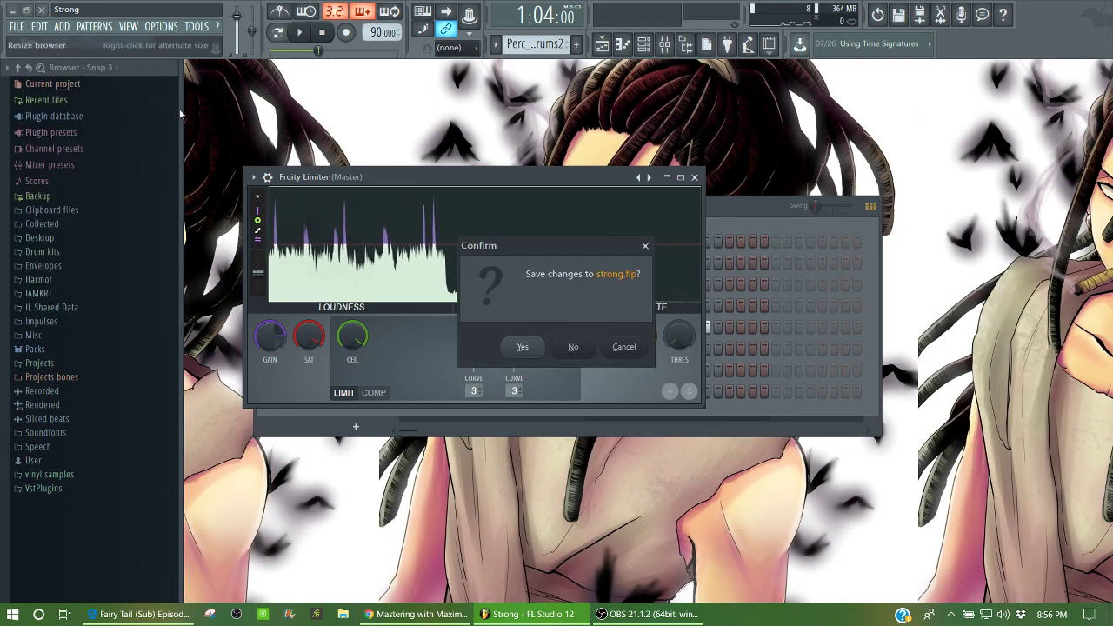
left_click(588, 354)
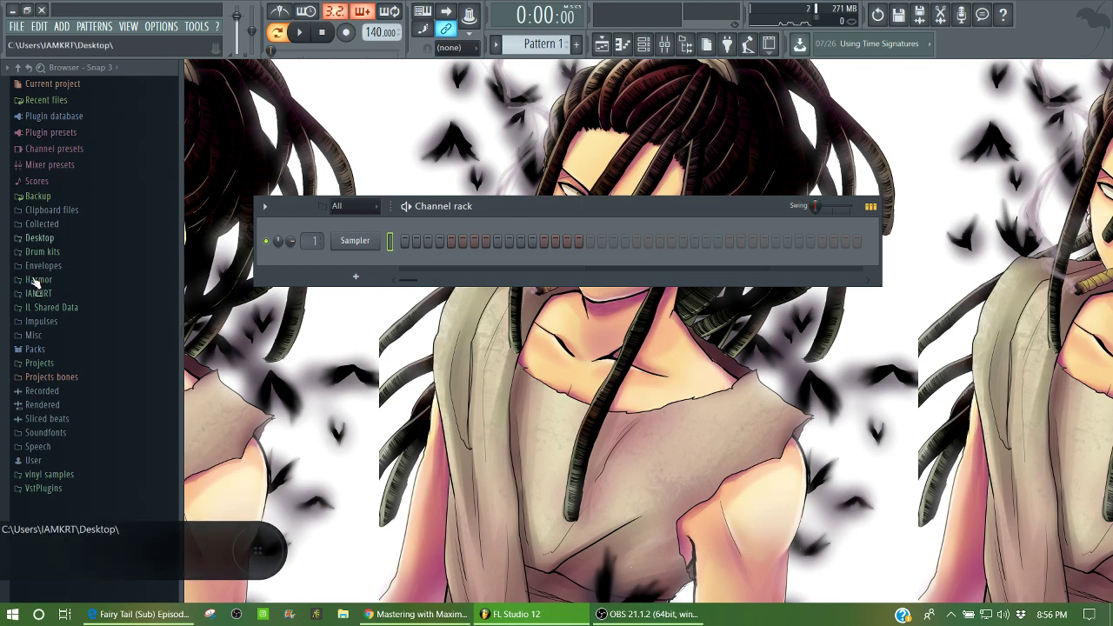
Expand the Drum kits folder in the browser and look through its sample packs.
left_click(44, 252)
scroll(3, 171, "down", 4)
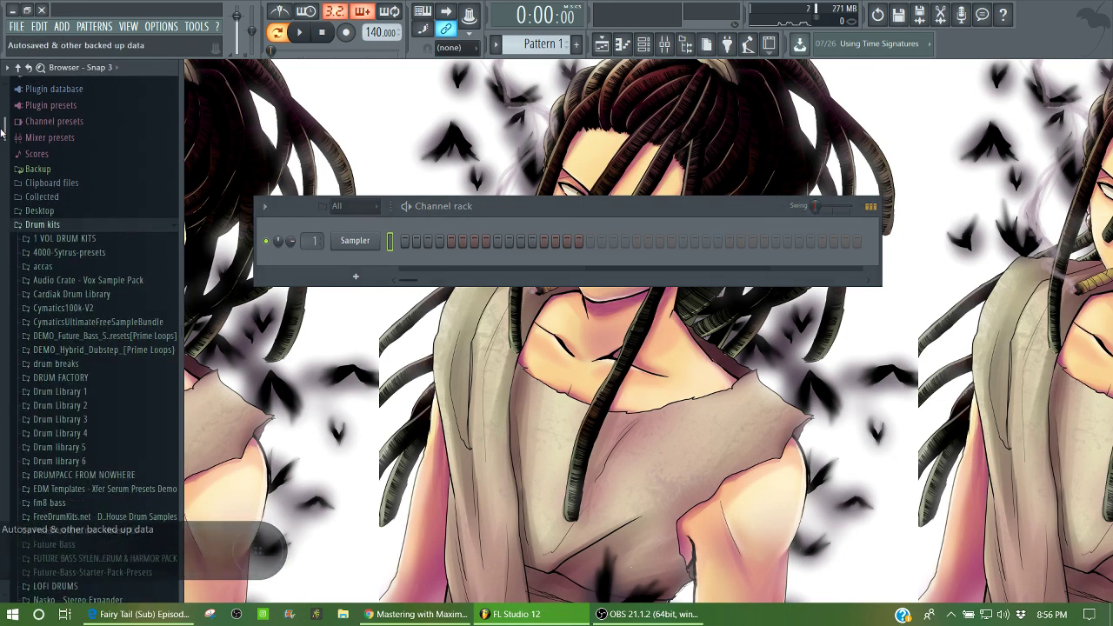
left_click_drag(3, 188, 3, 250)
Insert Fruity Limiter in the first effect slot of the Master track and load its Max loudness preset.
left_click(664, 45)
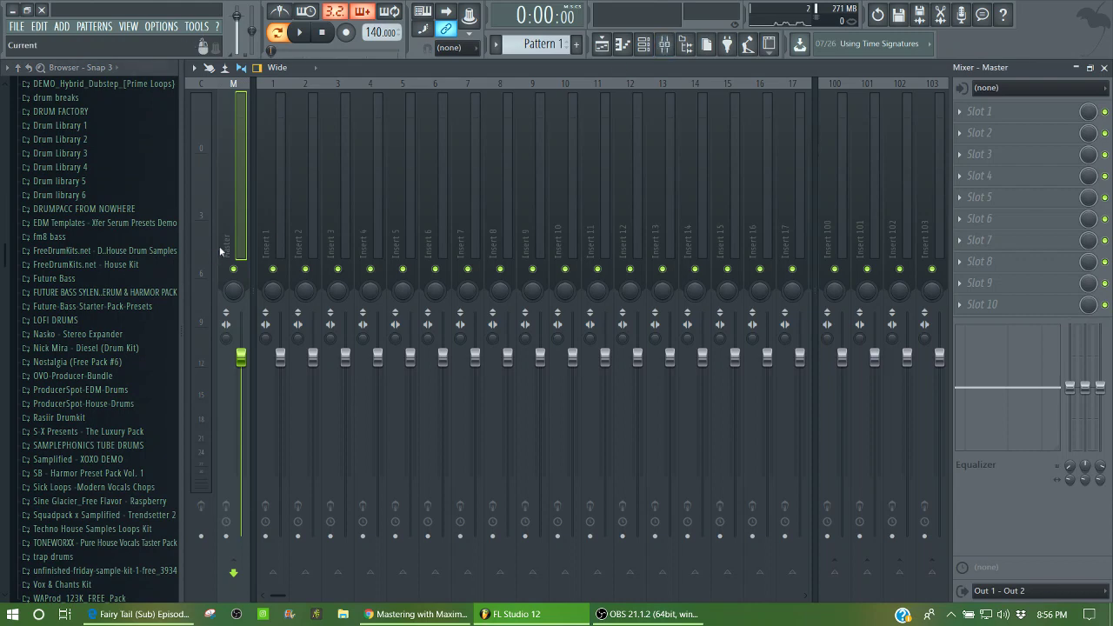
left_click(1016, 114)
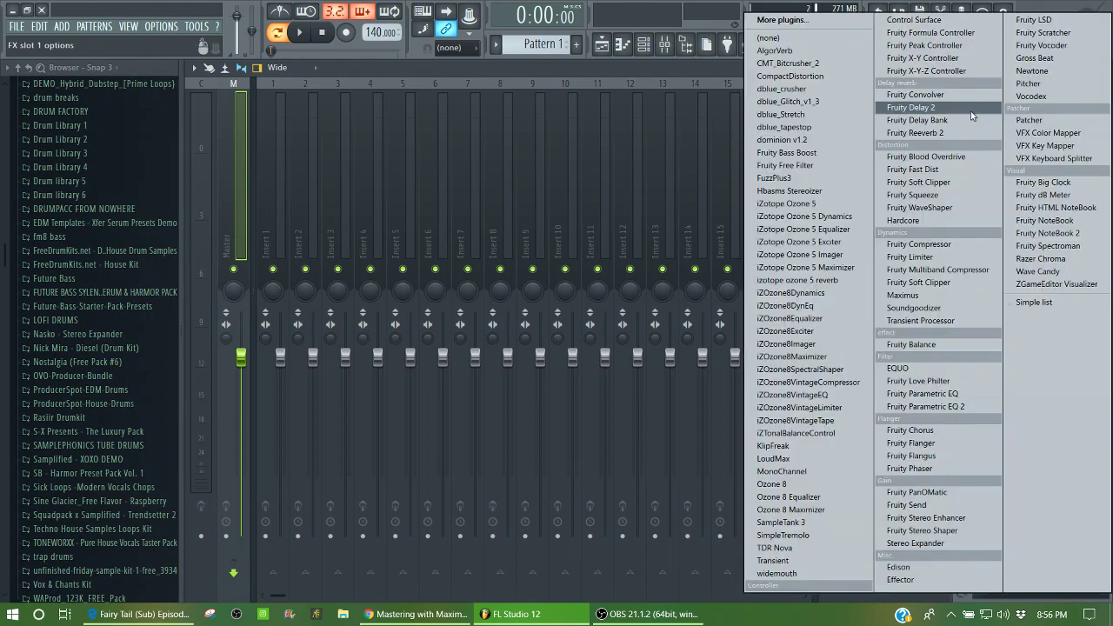
left_click(957, 257)
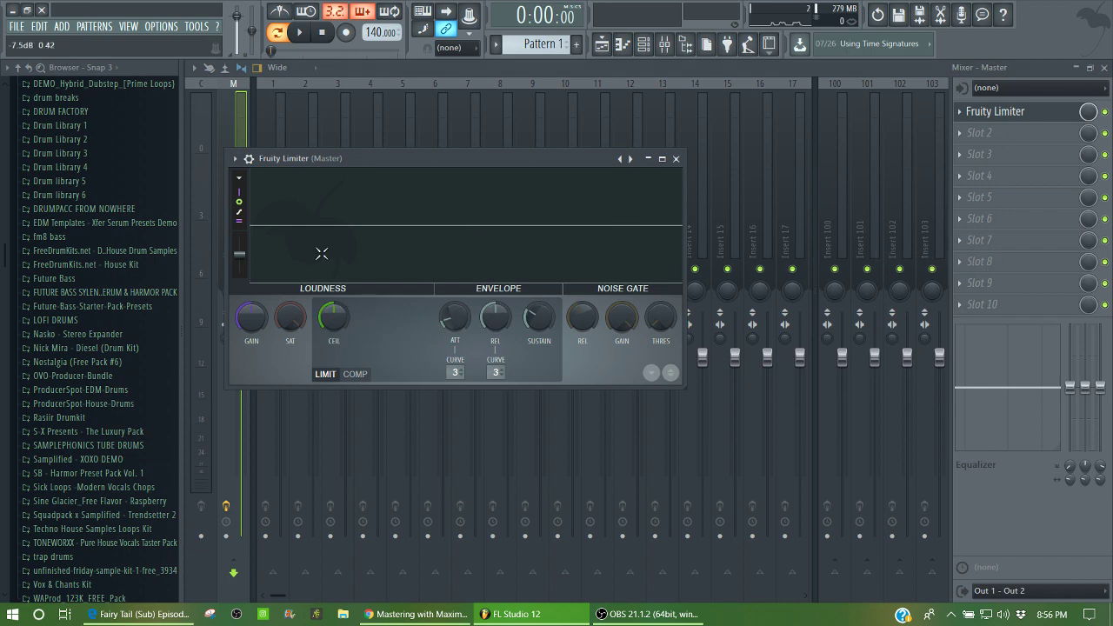
left_click(234, 158)
mouse_move(321, 198)
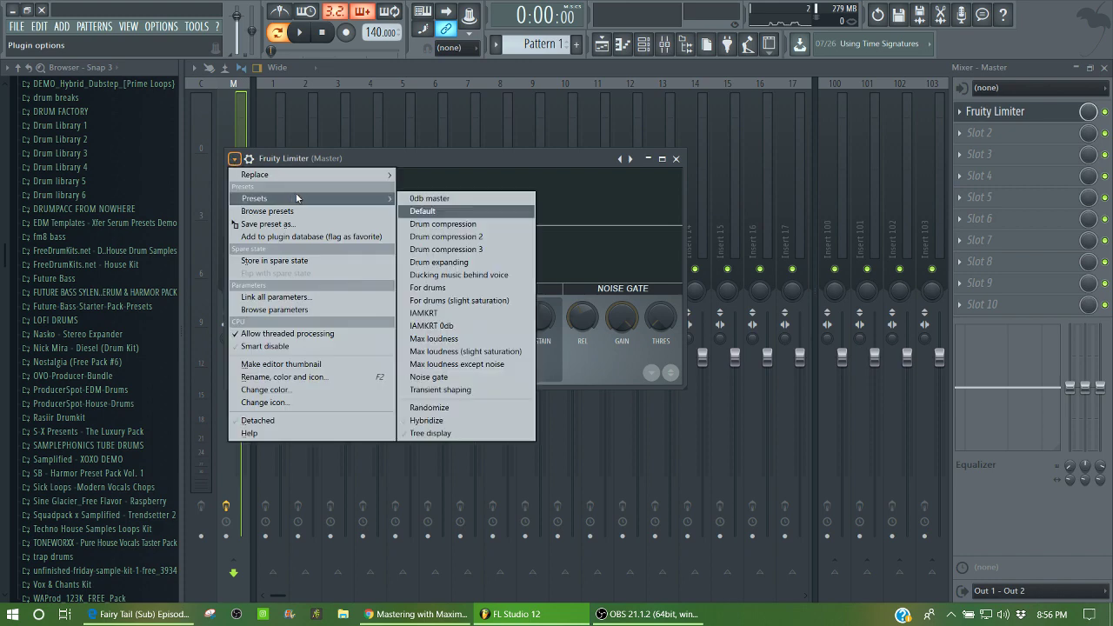
left_click(456, 339)
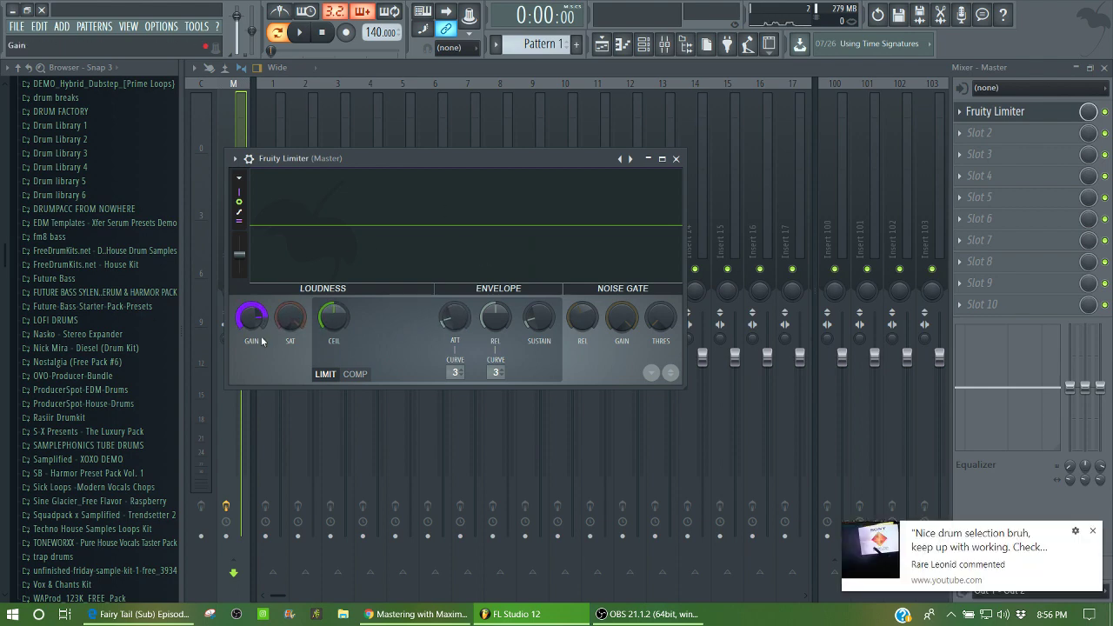
left_click(1094, 533)
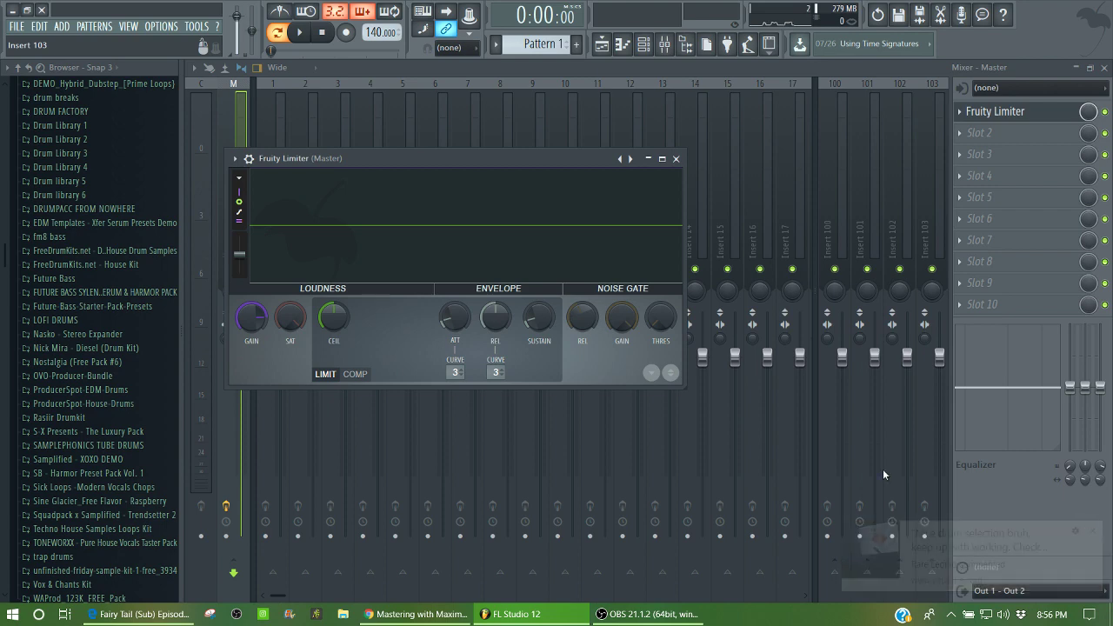
Expand the trap drums folder in the browser and open the TRRAPPIINN OUT THE BARNN DRUM KIT with its subfolder.
left_click_drag(2, 277, 98, 384)
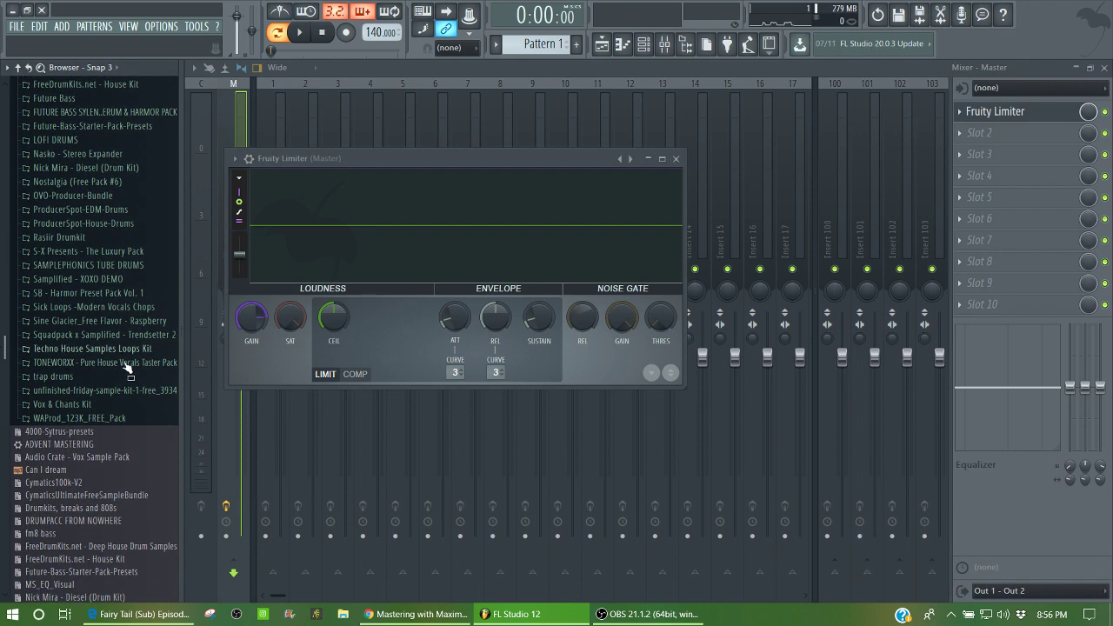
left_click(99, 384)
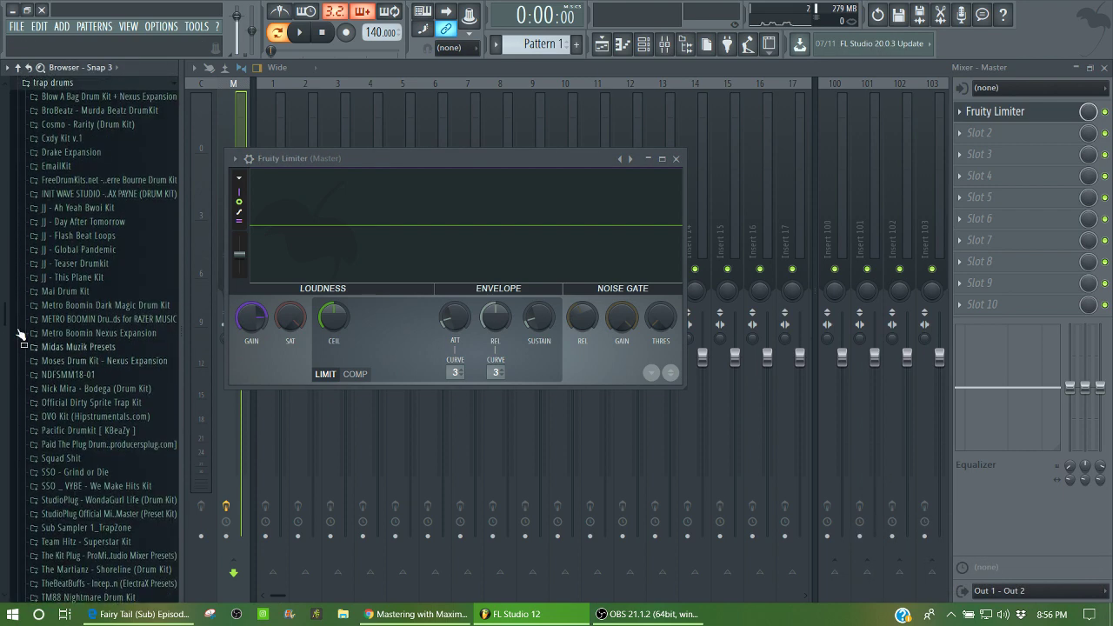
left_click_drag(4, 339, 4, 399)
left_click(137, 331)
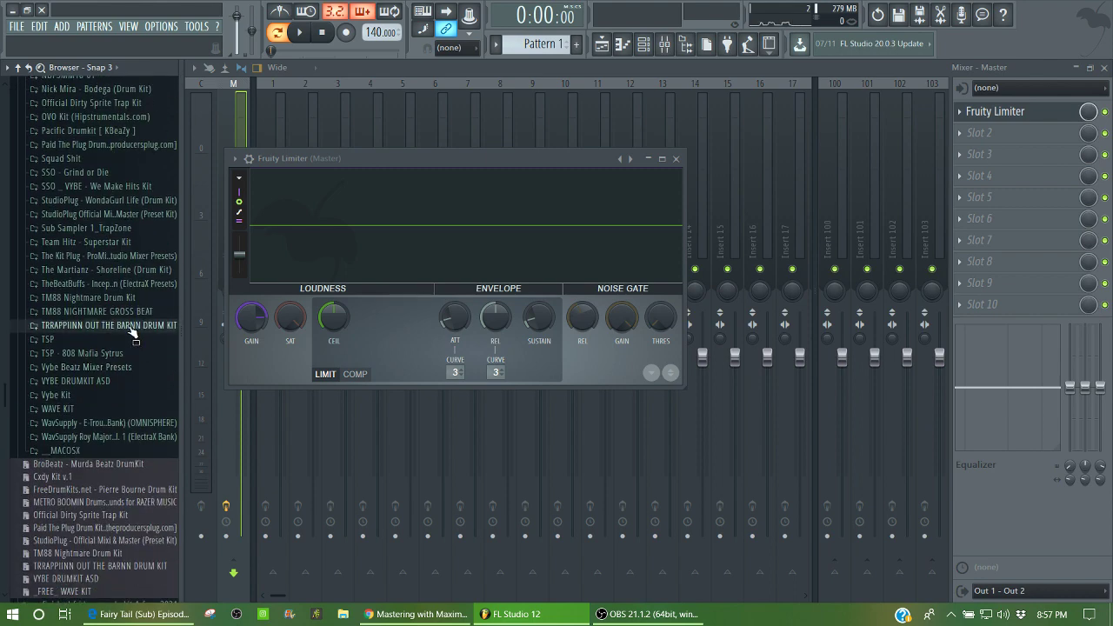
left_click(107, 341)
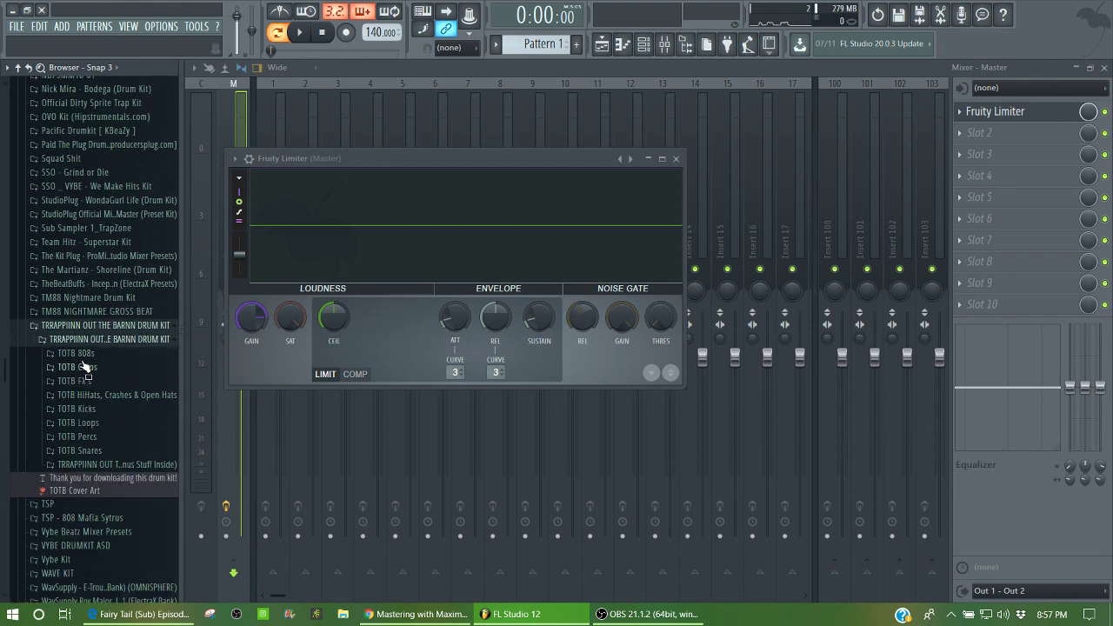
Audition several claps from the TOTB Claps folder through the Master track's limiter, and collapse the folder.
left_click(80, 368)
left_click(87, 405)
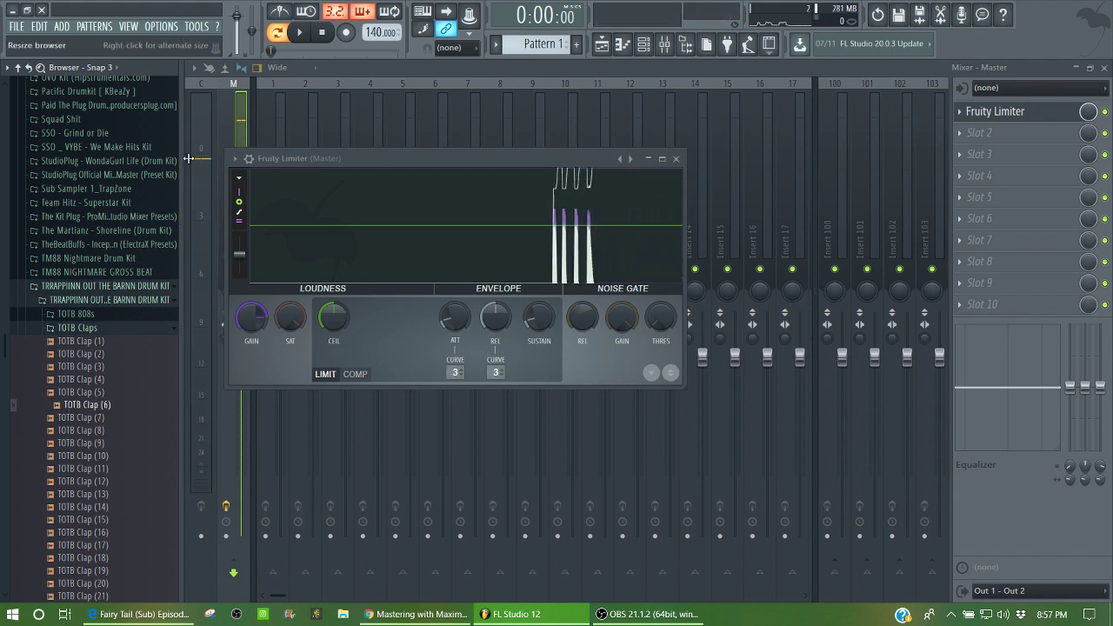
left_click(54, 379)
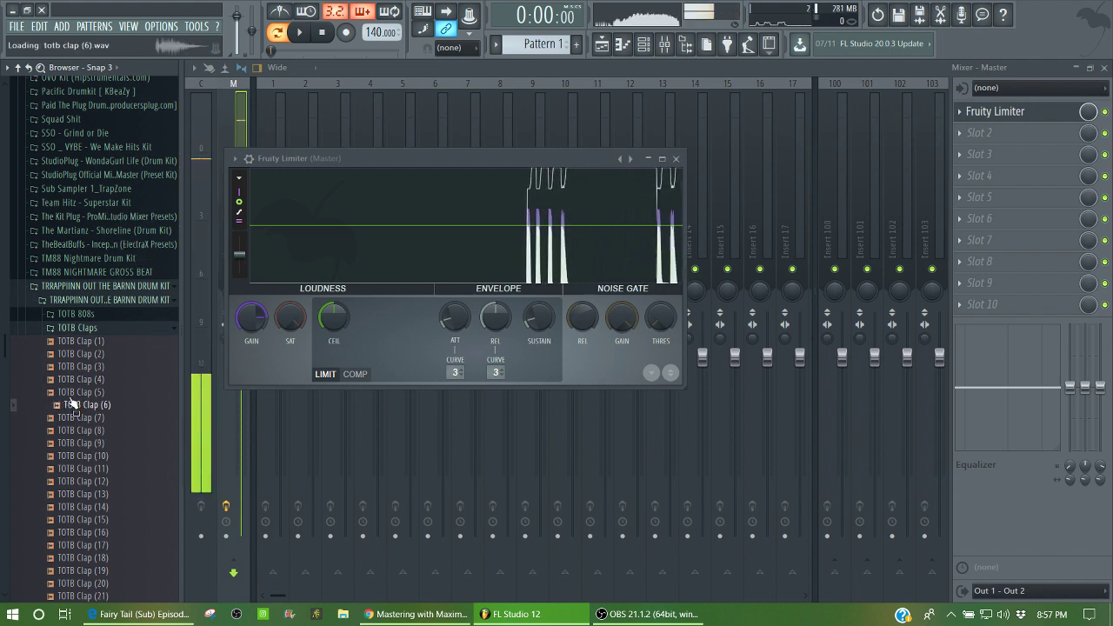
left_click(78, 341)
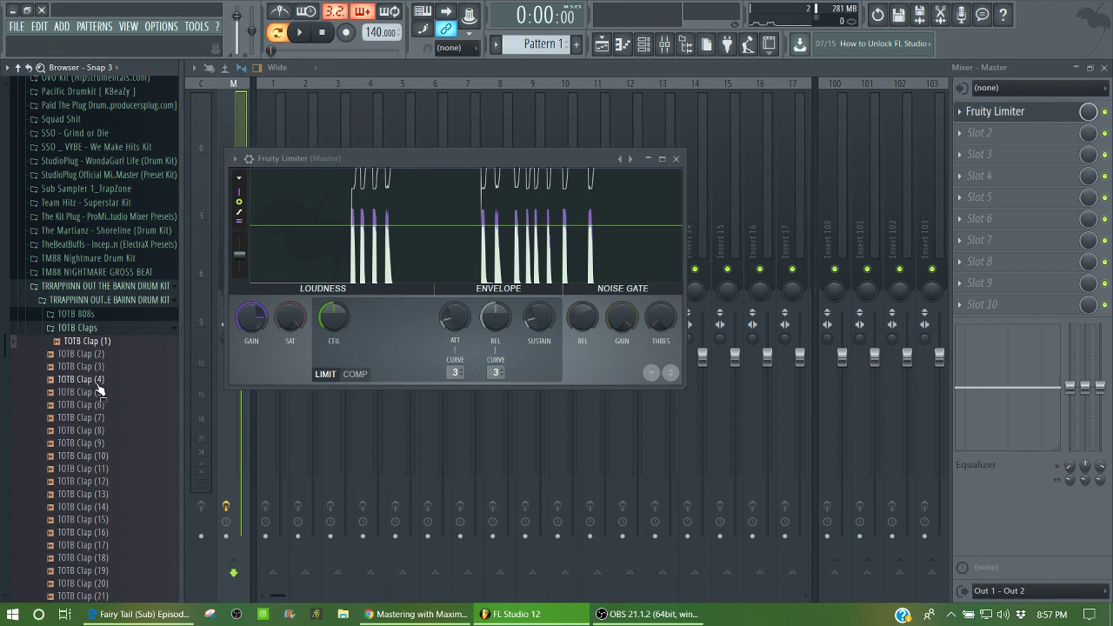
left_click(80, 329)
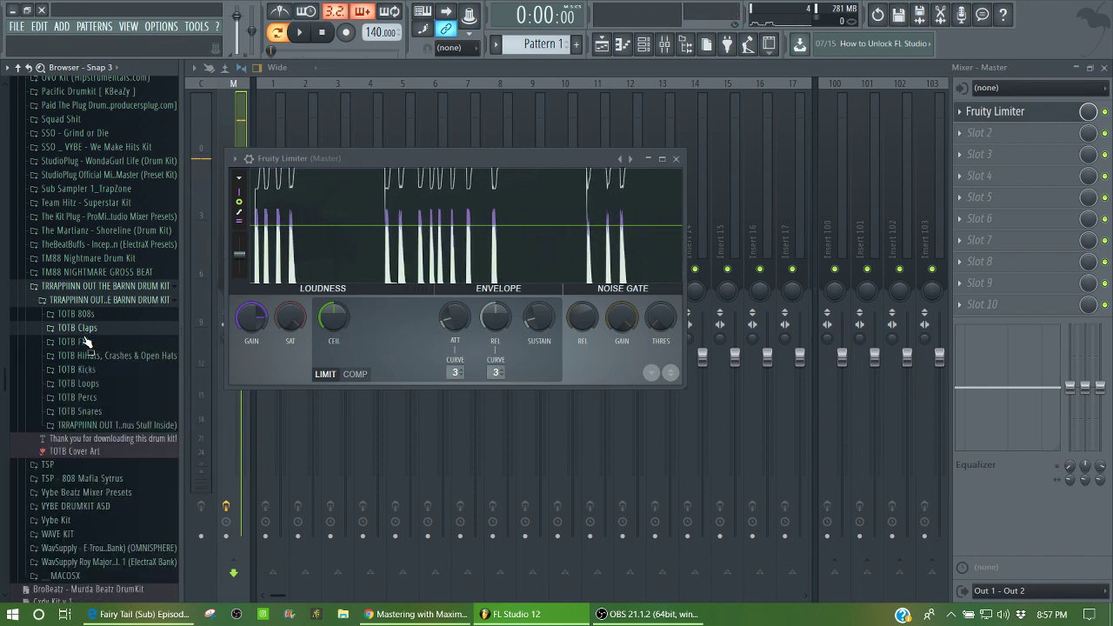
Open the TOTB Kicks folder and audition its kick samples through the Master track's Fruity Limiter.
left_click(79, 369)
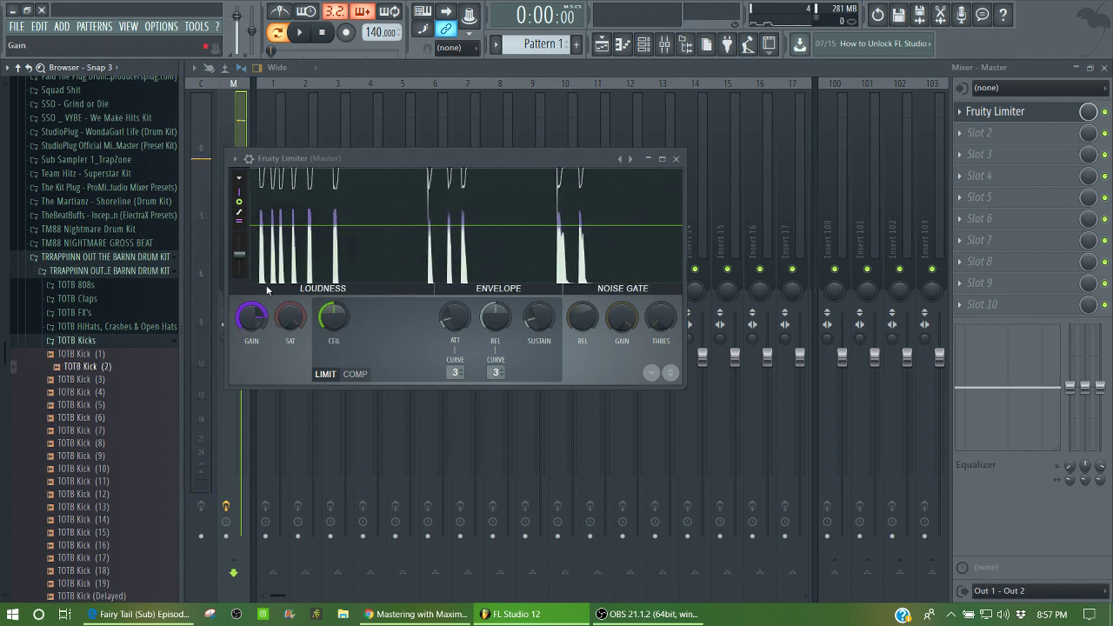
left_click(83, 366)
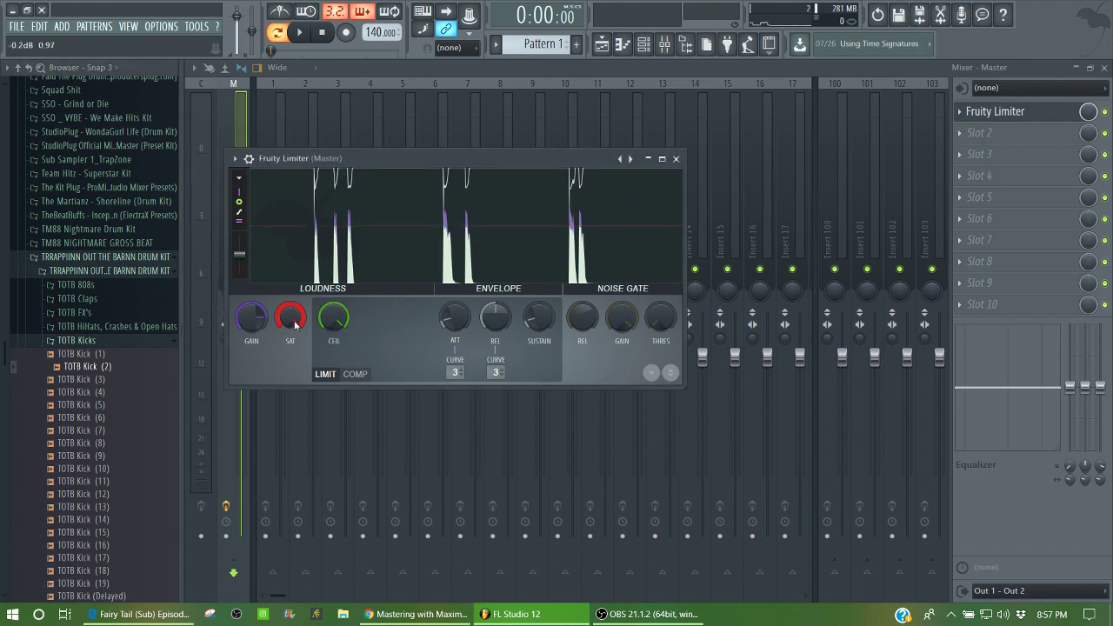
left_click(89, 372)
left_click(89, 372)
left_click(89, 372)
left_click(89, 372)
left_click(89, 494)
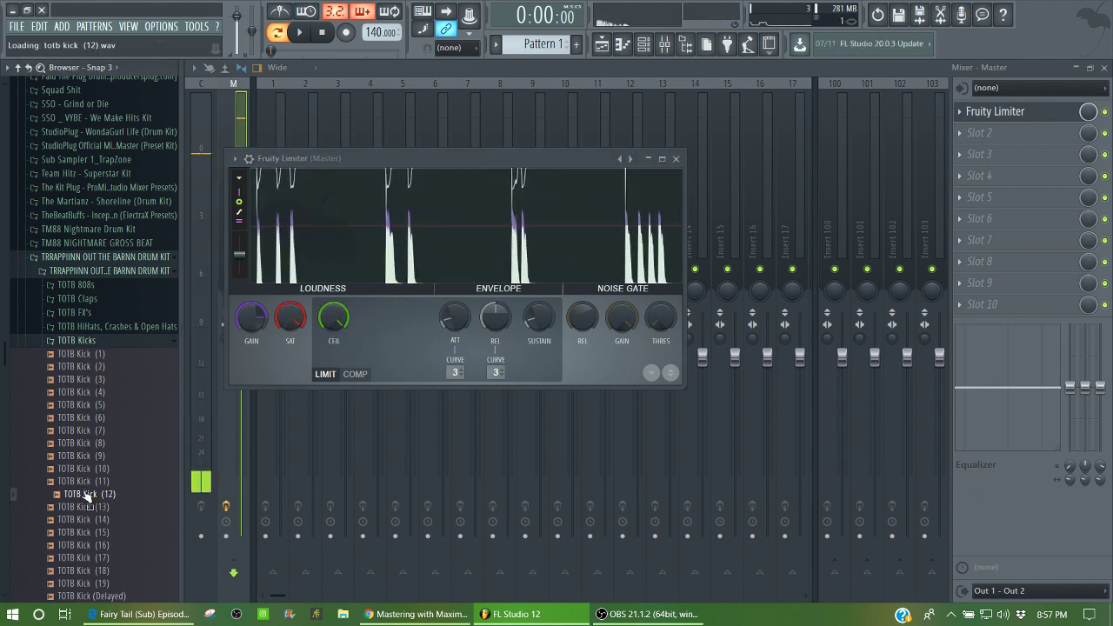
left_click(89, 481)
left_click(81, 455)
key("Down")
key("Down")
key("Down")
key("Down")
key("Down")
key("Down")
key("Down")
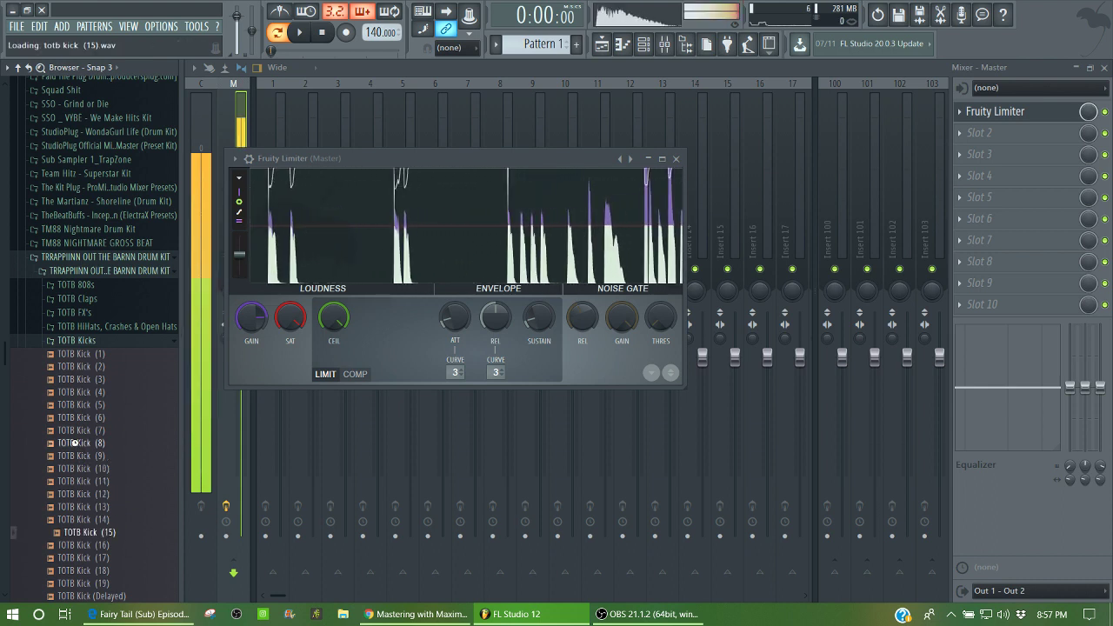
key("Up")
key("Up")
key("Up")
key("Up")
key("Up")
key("Up")
key("Up")
key("Up")
key("Up")
key("Up")
key("Up")
key("Up")
key("Up")
key("Up")
key("Up")
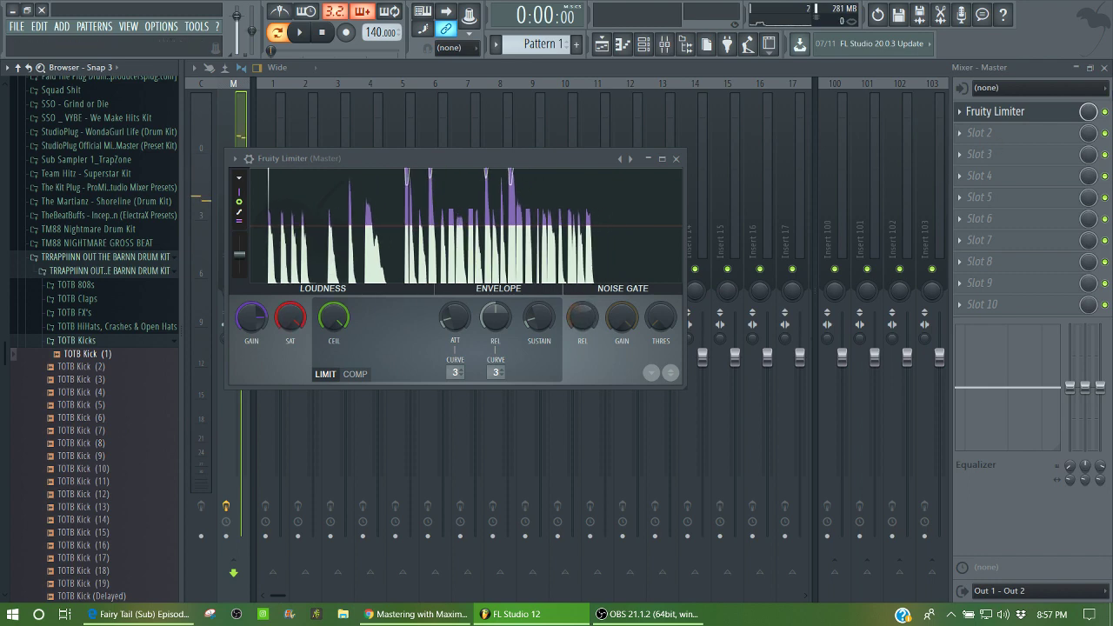
Close the mixer and the Fruity Limiter window, reposition the channel rack, and audition TOTB Kick (1) without the limiter window open.
left_click(1103, 68)
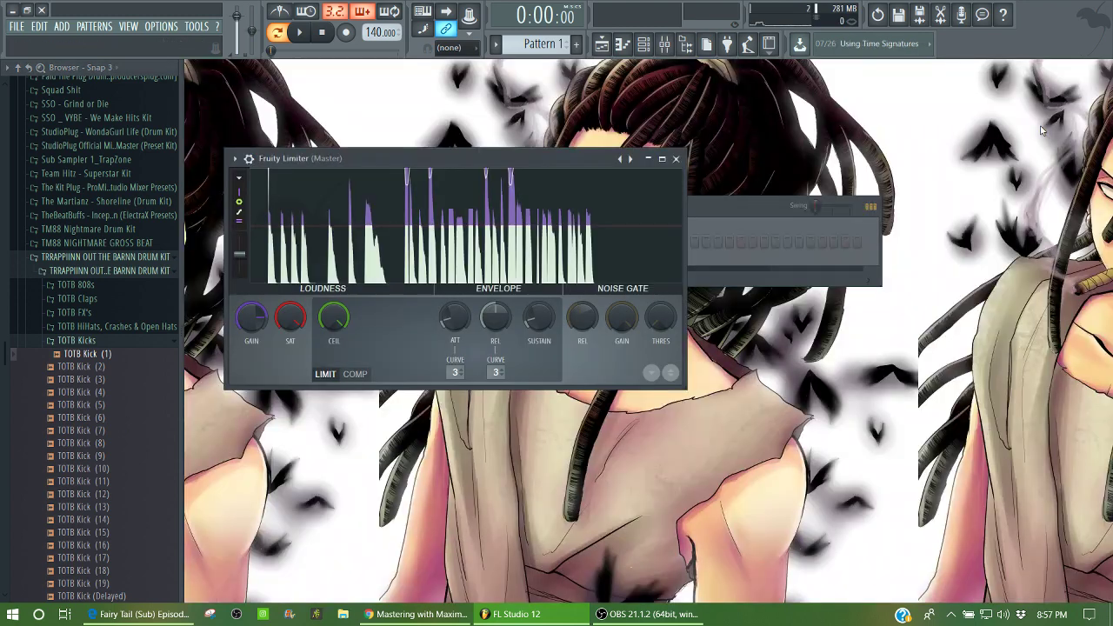
left_click(676, 159)
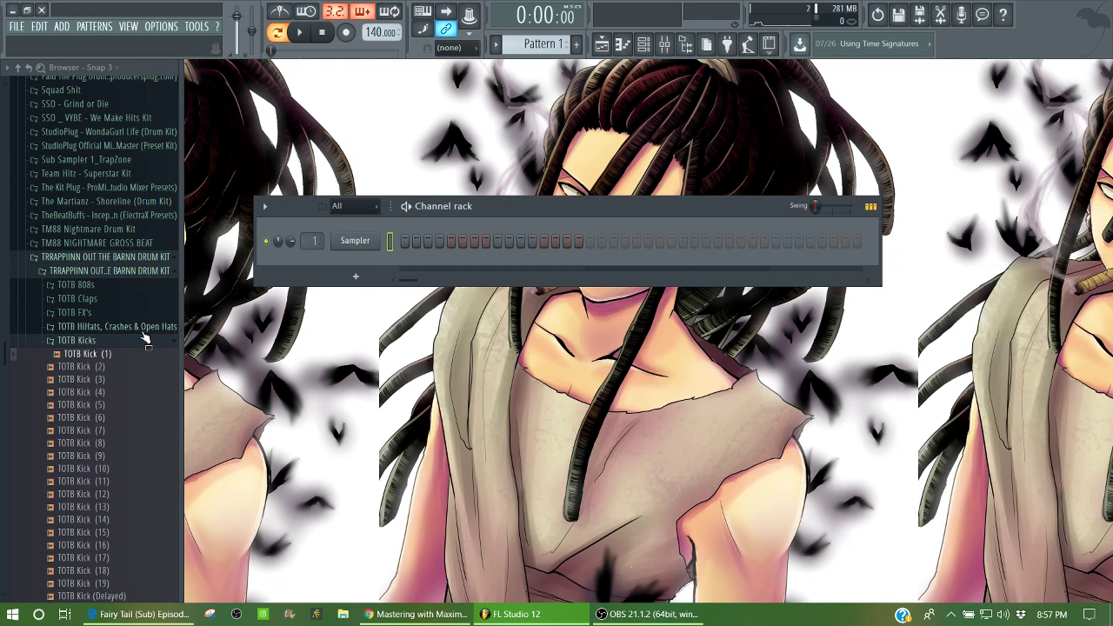
left_click(71, 356)
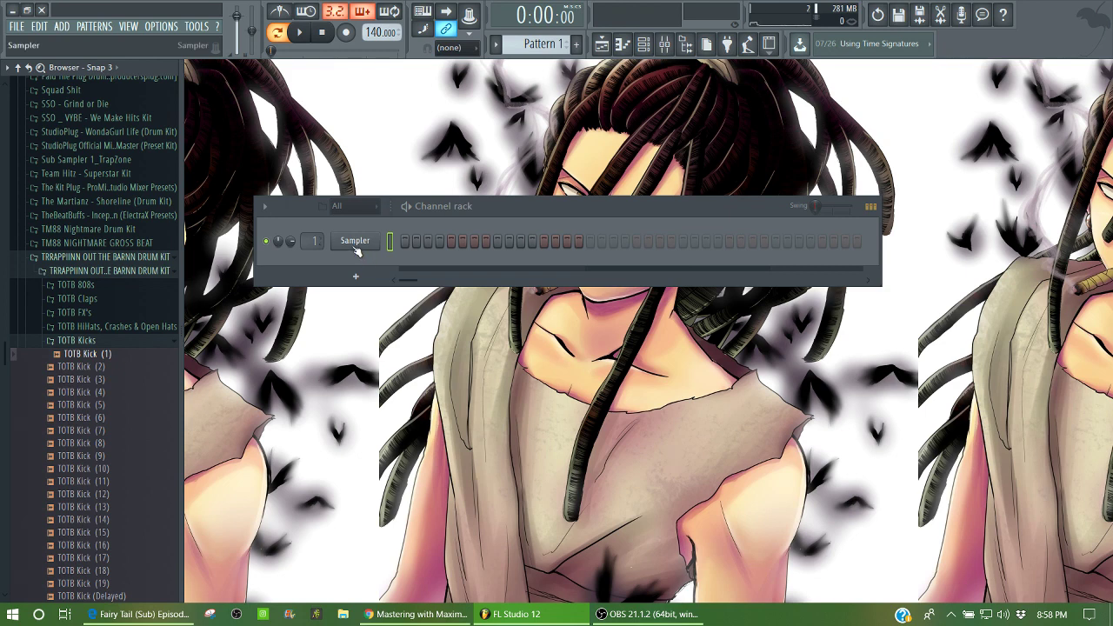
left_click_drag(444, 211, 497, 221)
left_click(123, 357)
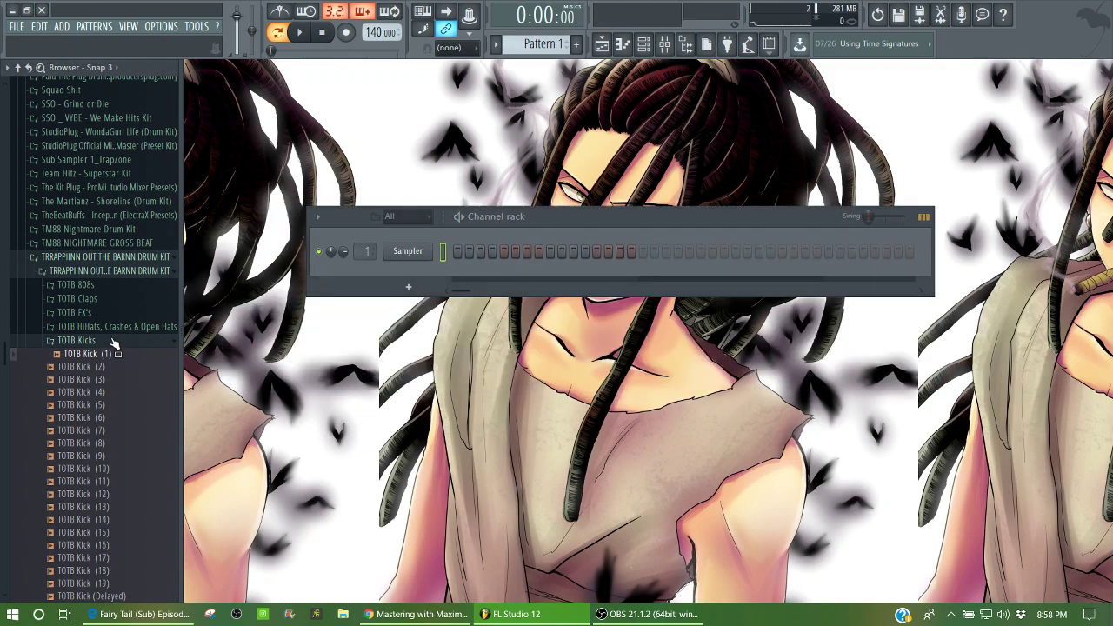
Switch from the TOTB Kicks folder to the TOTB Snares folder and audition its snare samples.
left_click(110, 341)
left_click(80, 382)
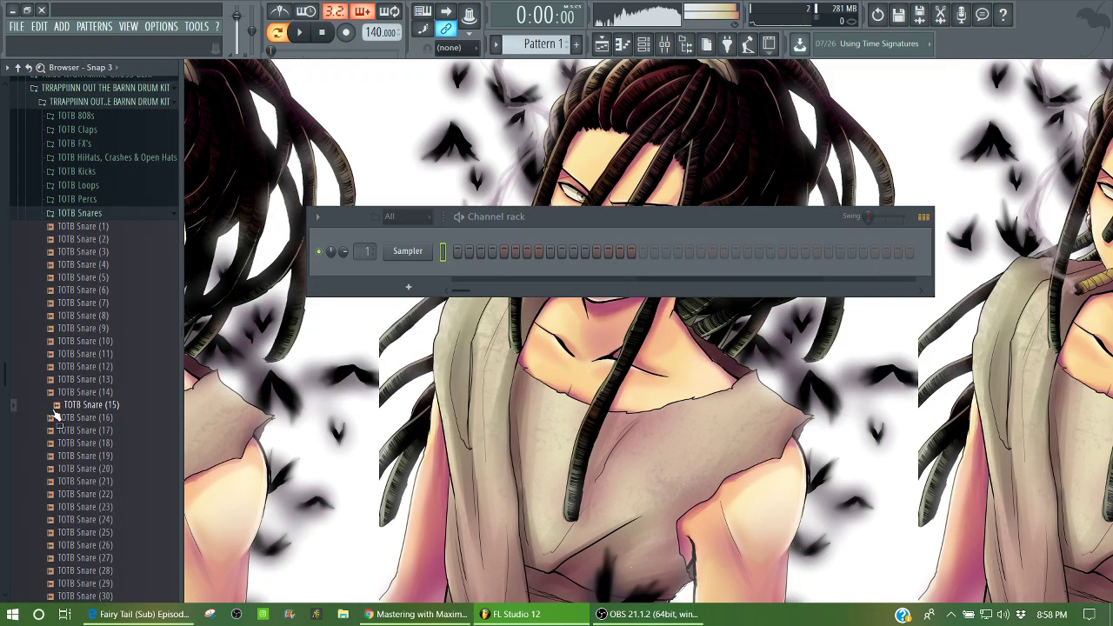
left_click(85, 264)
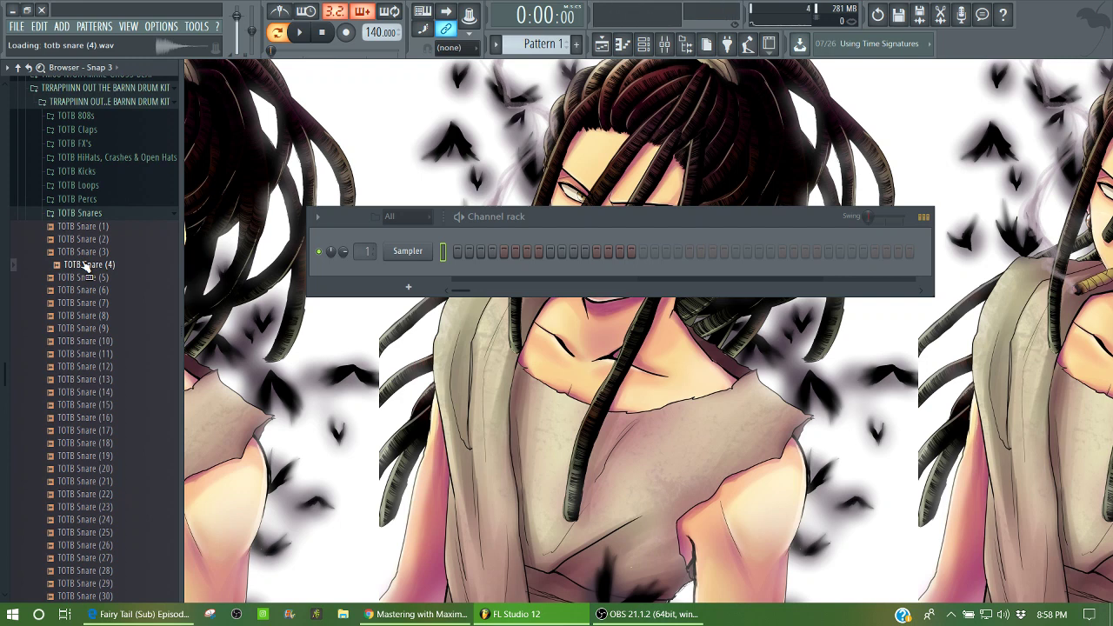
key("Down")
key("Down")
key("Down")
key("Down")
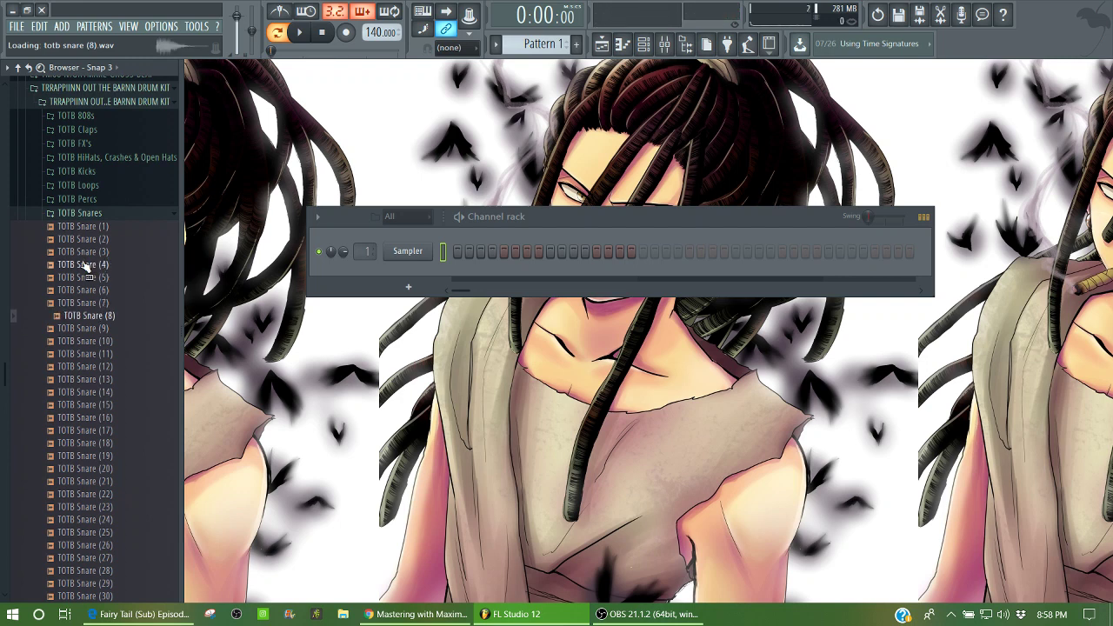
key("Down")
key("Down")
key("Down")
key("Down")
key("Down")
key("Down")
key("Down")
key("Down")
key("Down")
key("Down")
key("Down")
key("Down")
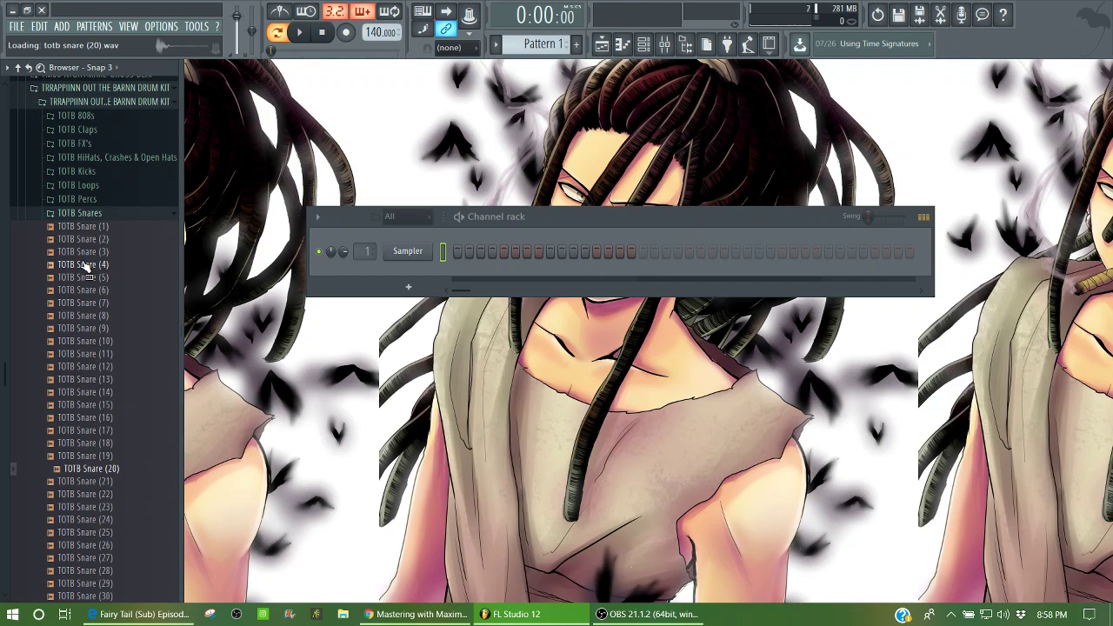
key("Up")
key("Up")
key("Up")
key("Up")
key("Up")
key("Up")
key("Up")
key("Up")
key("Up")
key("Up")
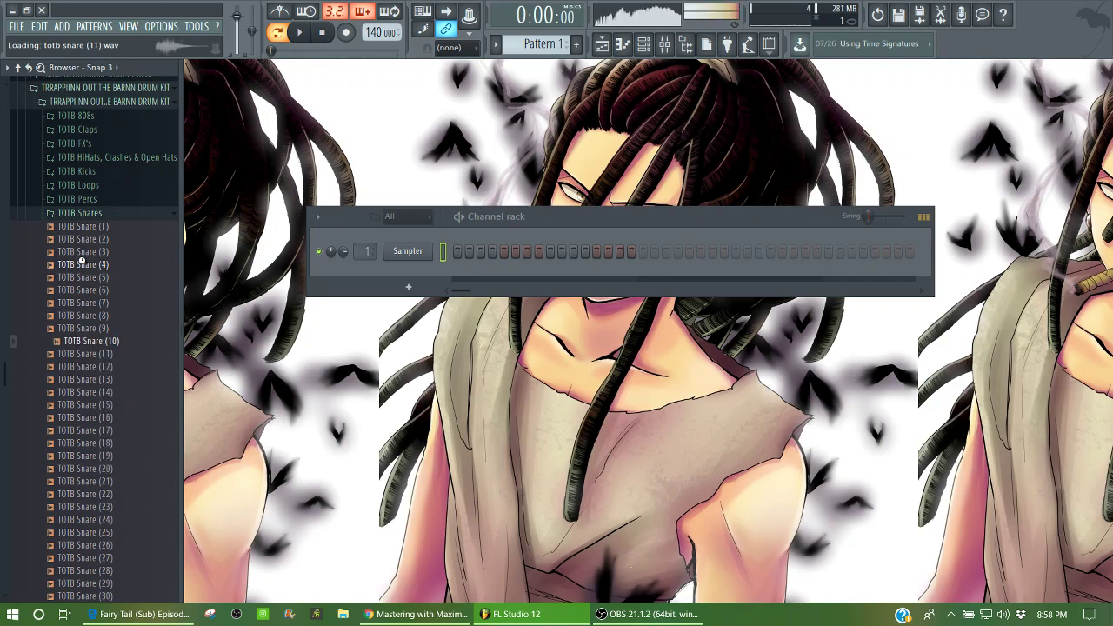
Collapse the TOTB Snares folder, expand TOTB 808s, and audition the 808 samples down to TOTB Downlow 808.
key("Left")
key("Up")
key("Up")
key("Up")
key("Up")
key("Up")
key("Up")
key("Up")
key("Right")
key("Down")
key("Down")
key("Down")
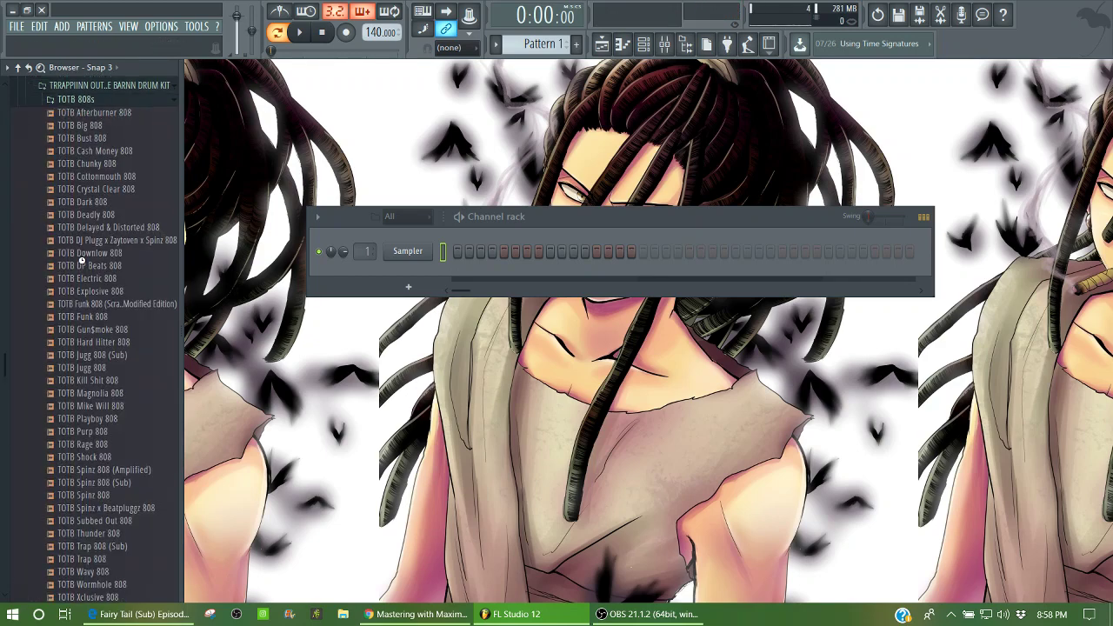
key("Down")
key("Down")
key("Down")
key("Down")
key("Down")
key("Down")
key("Down")
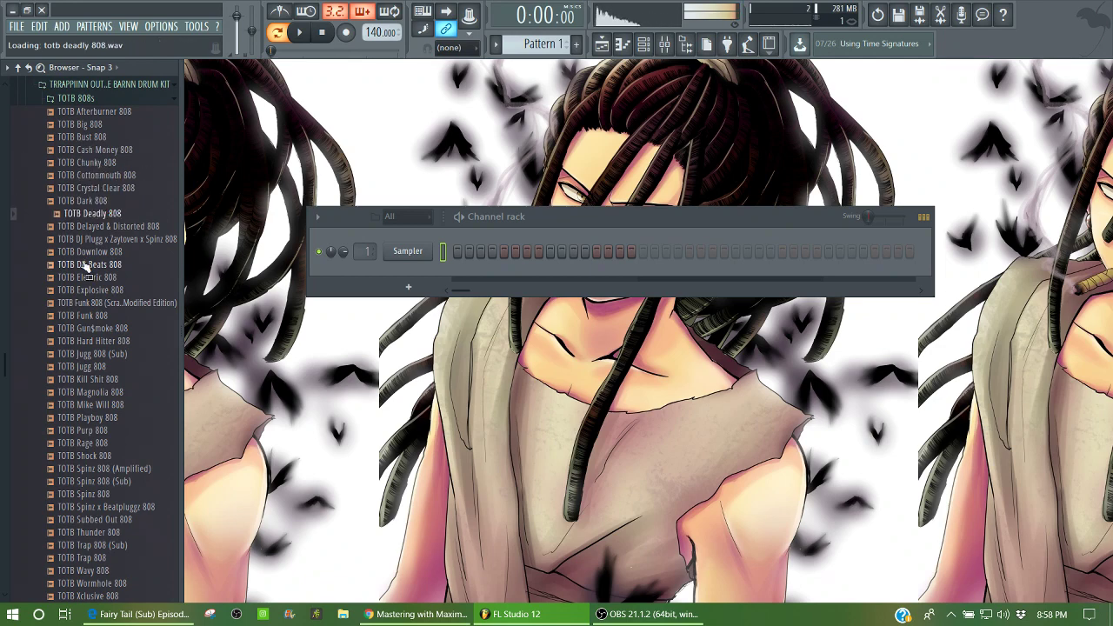
key("Down")
key("Down")
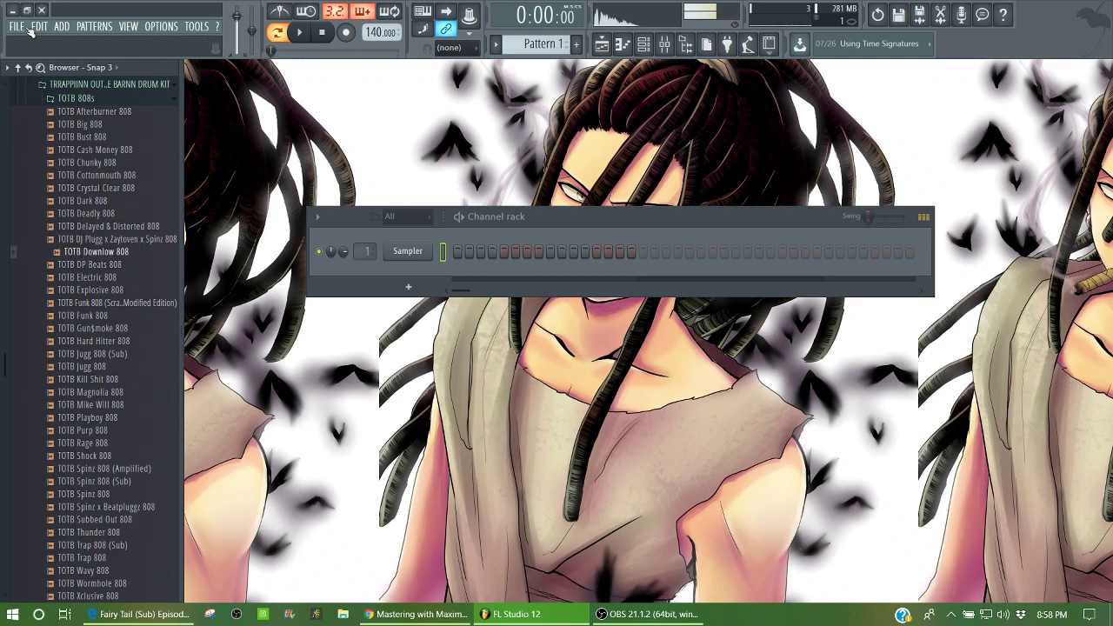
Open the recent project Green Thumb.flp without saving the changes to untitled.flp, and show the mixer.
left_click(25, 33)
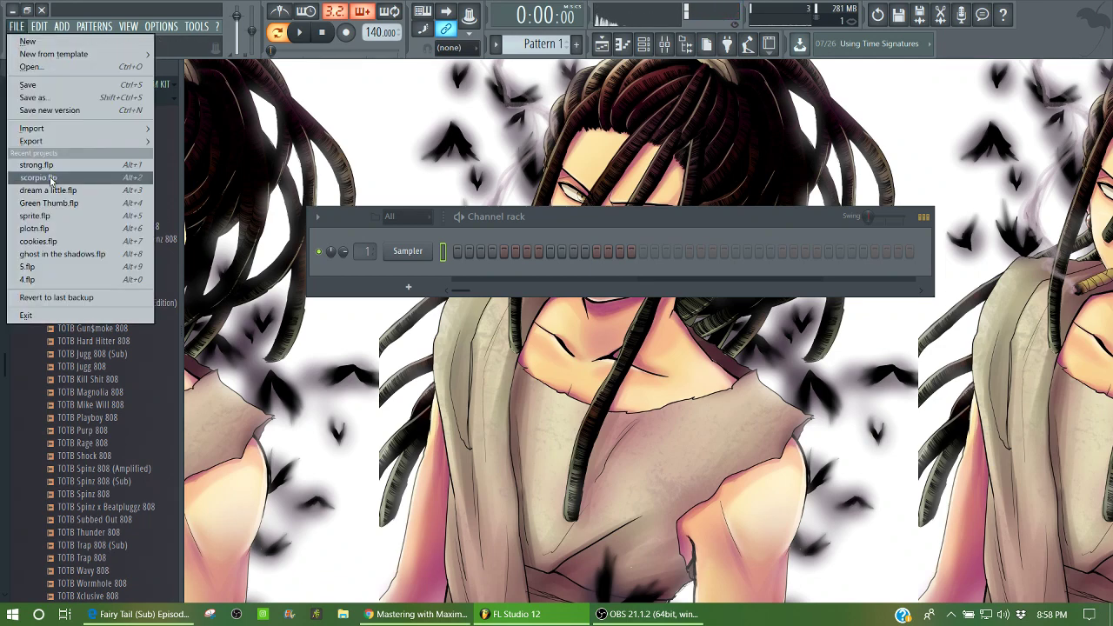
left_click(58, 204)
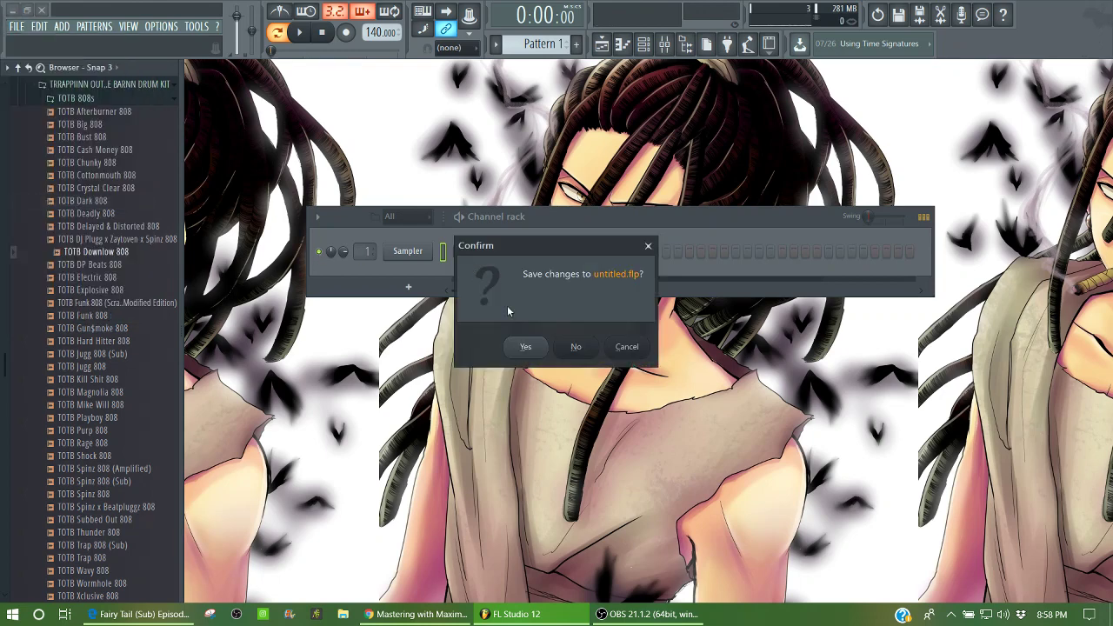
left_click(575, 348)
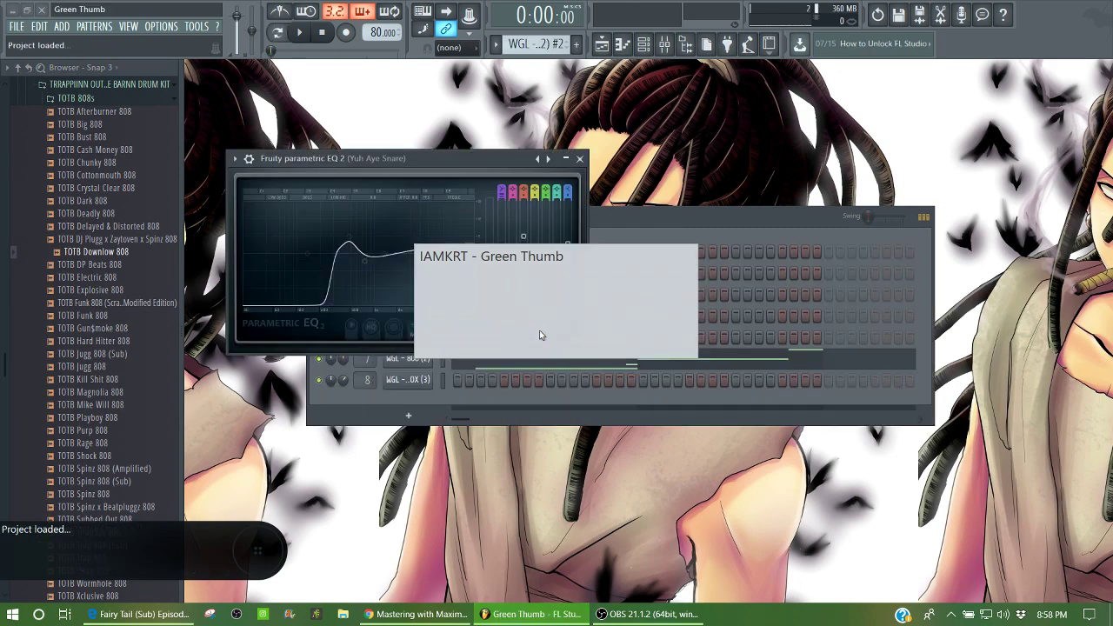
key("F9")
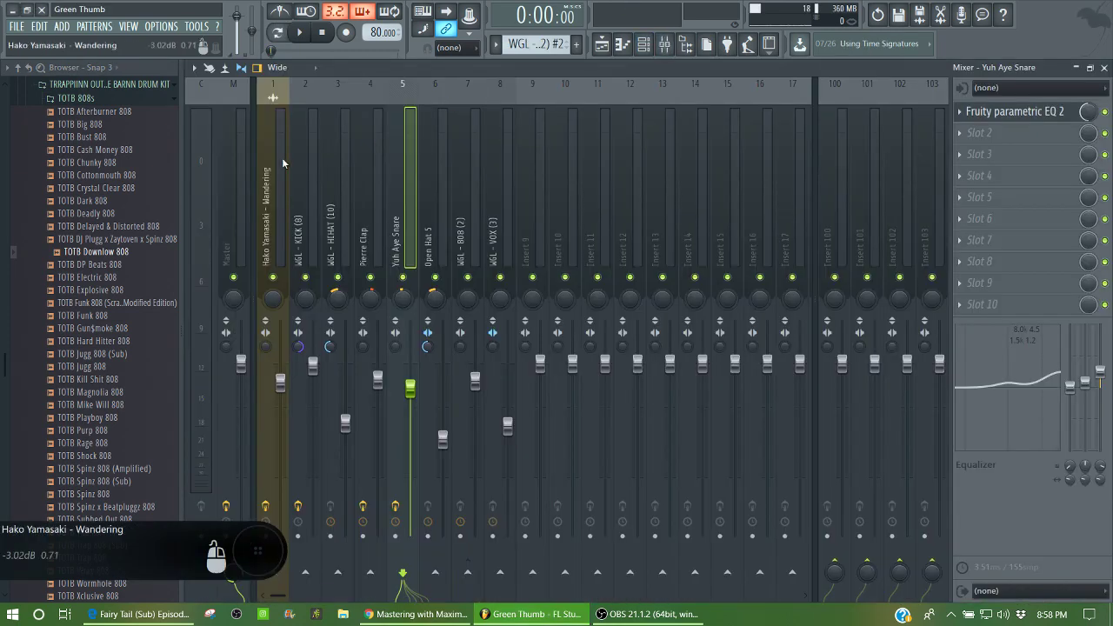
Select the Master track and play the song from just before bar 9 in the playlist, where the drums enter.
left_click(242, 159)
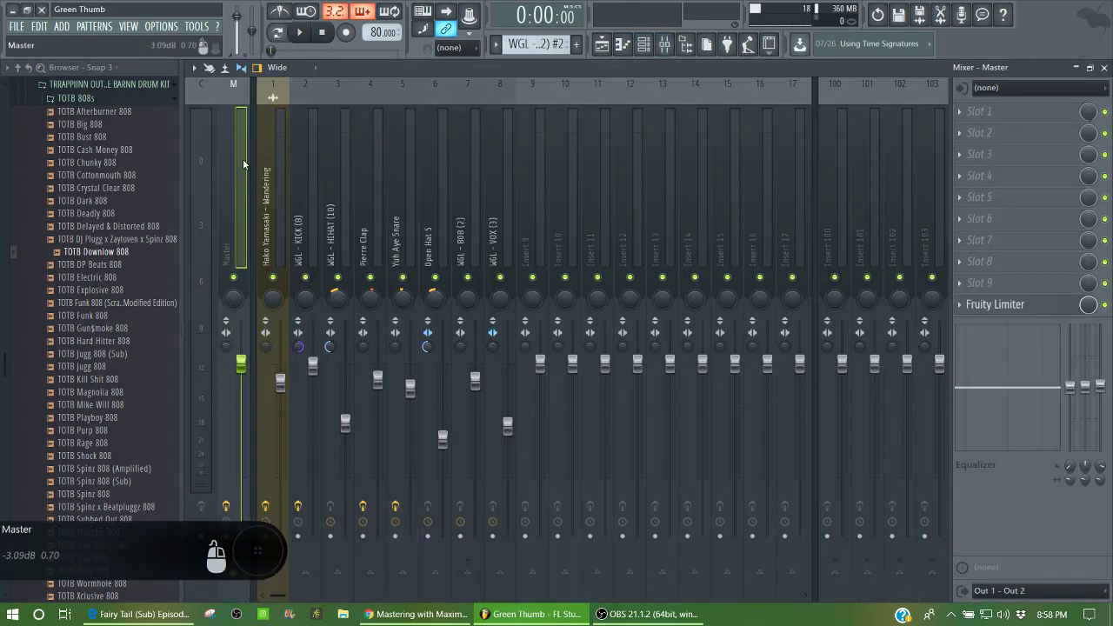
key("space")
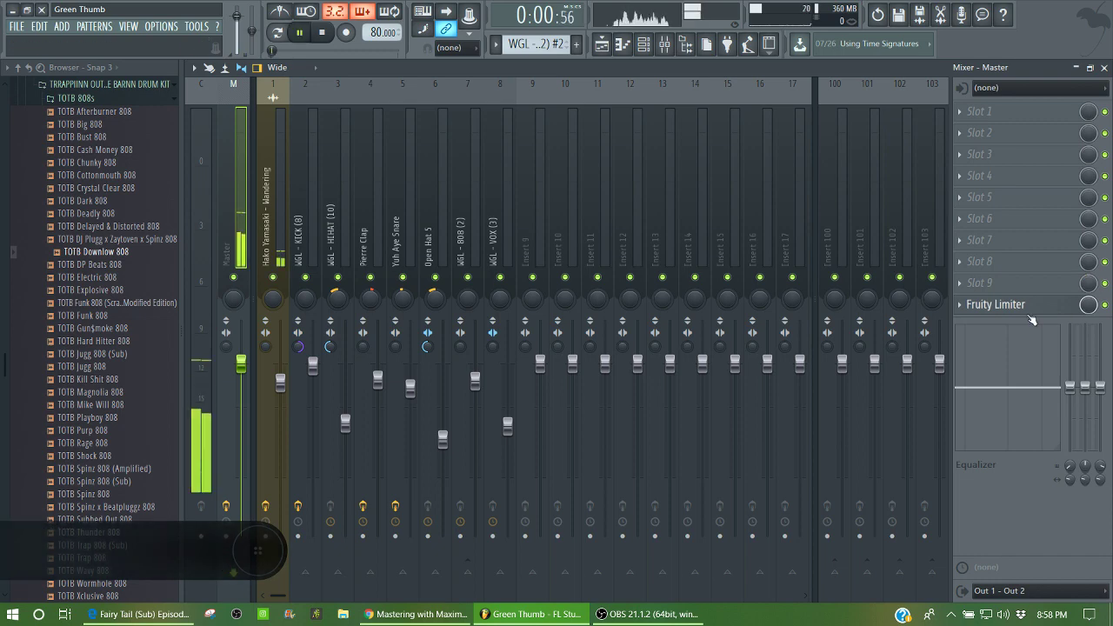
key("F5")
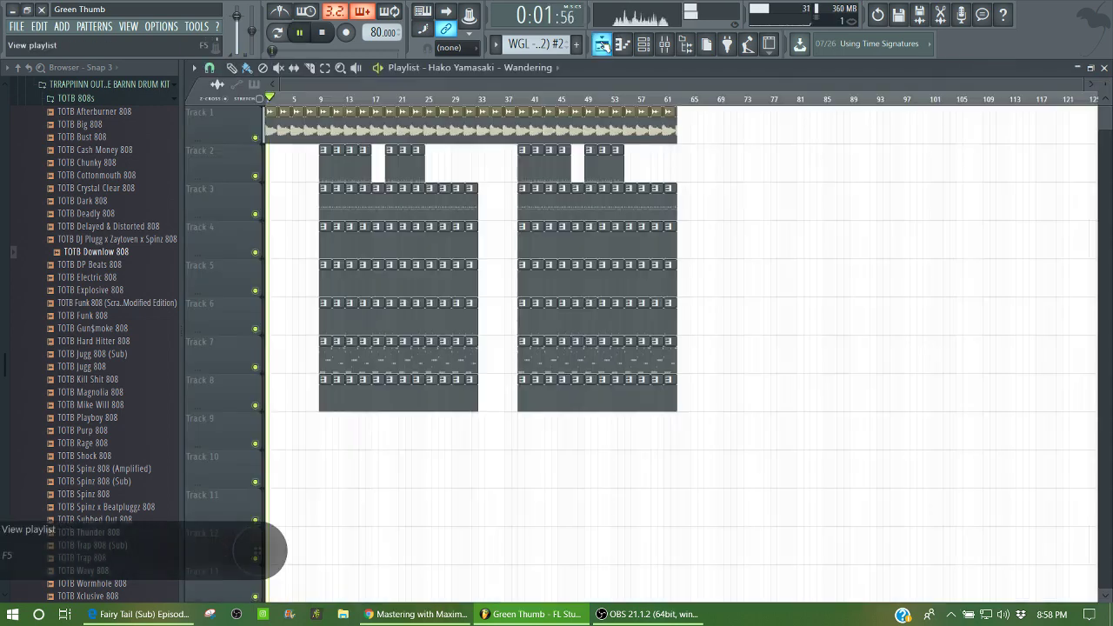
left_click(321, 101)
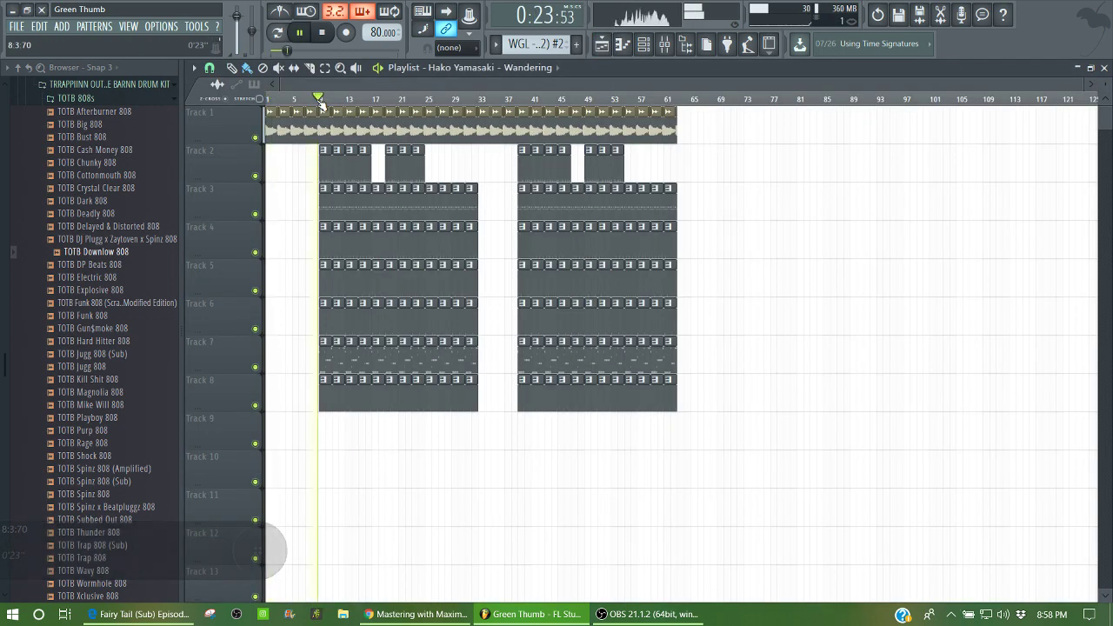
Return to the mixer, inspect the Master track's Fruity Limiter during playback, close it and stop the song.
left_click(684, 45)
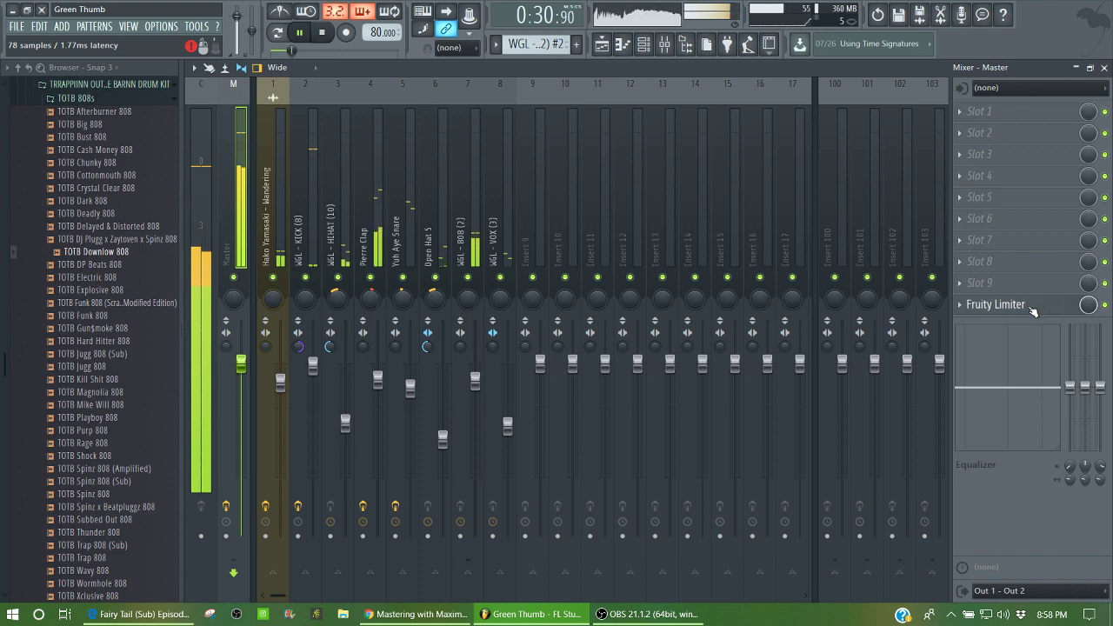
left_click(1032, 308)
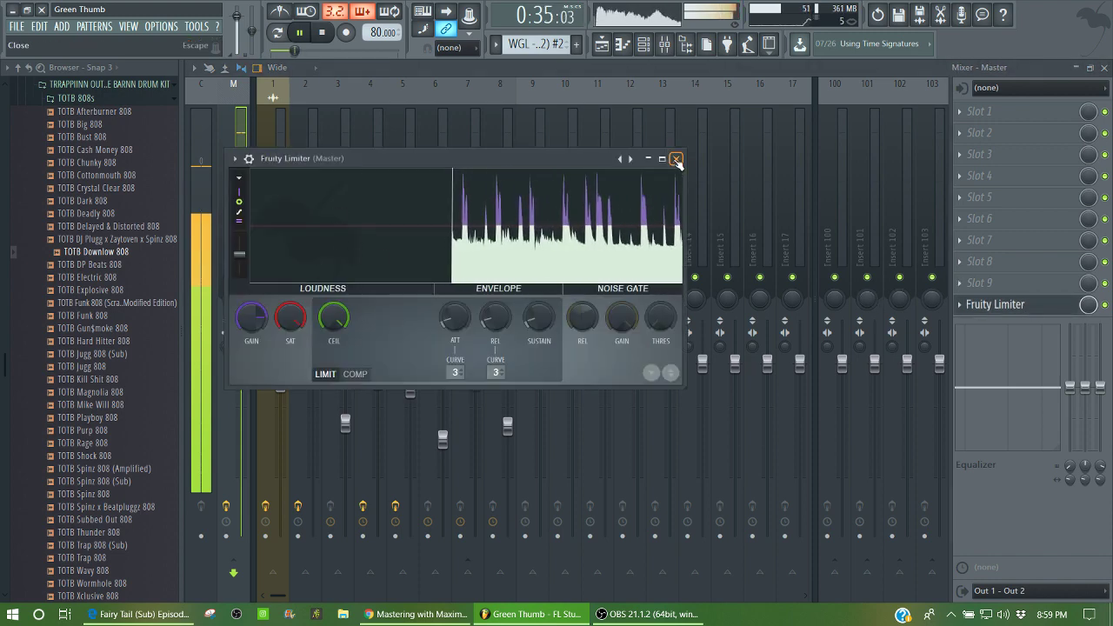
left_click(677, 160)
key("space")
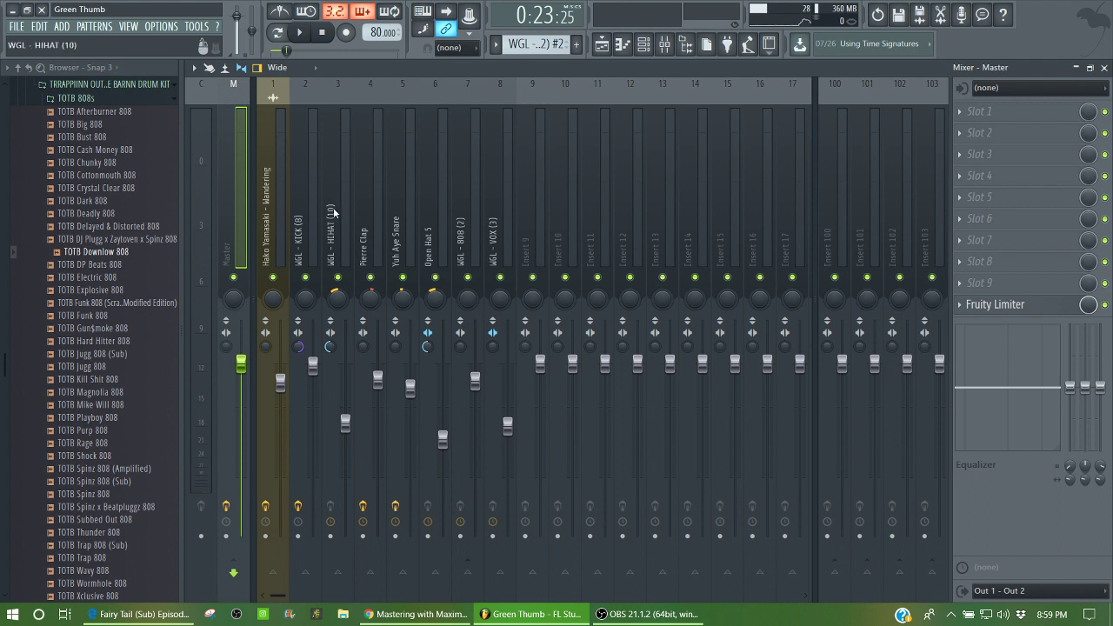
Select the WGL - KICK (8) mixer track, bring up the channel rack, and play the beat briefly with the mixer maximized again.
left_click(311, 267)
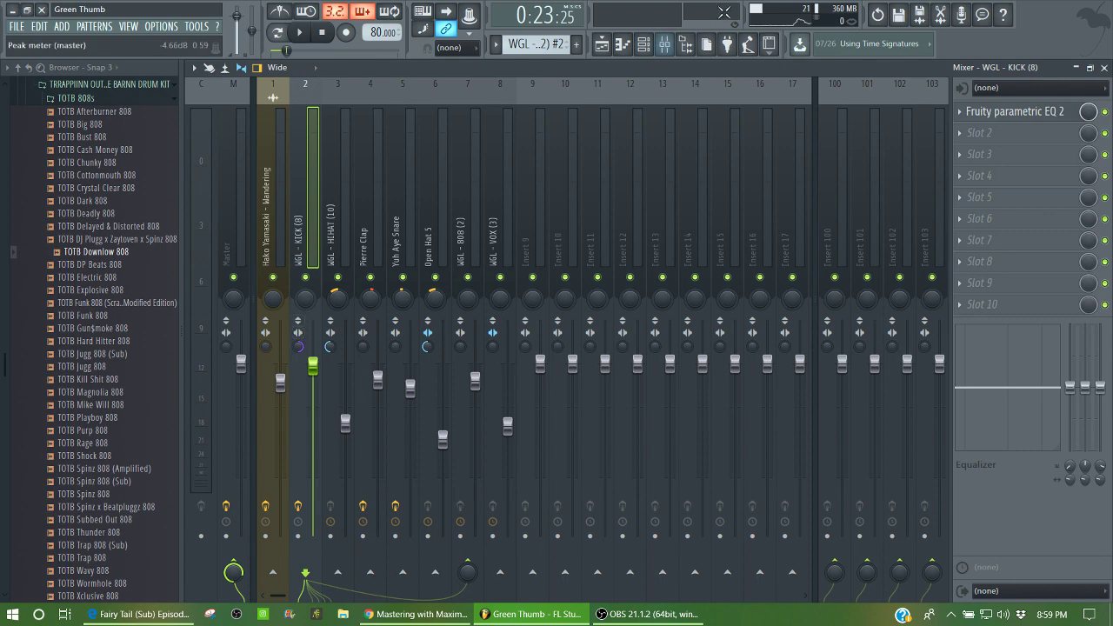
left_click(646, 47)
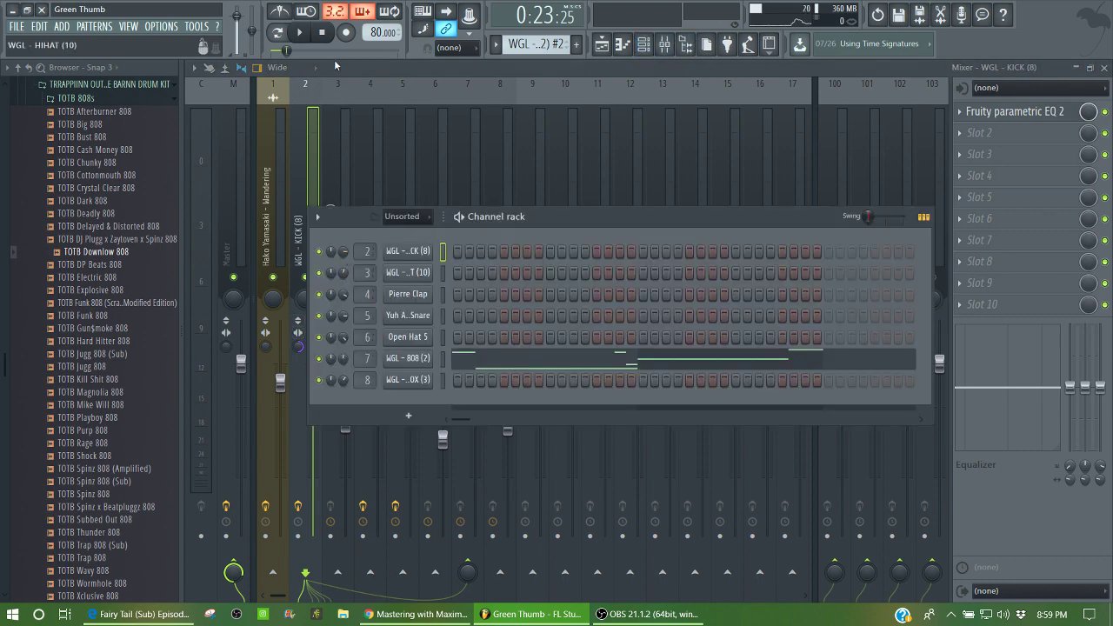
left_click_drag(335, 63, 430, 211)
key("space")
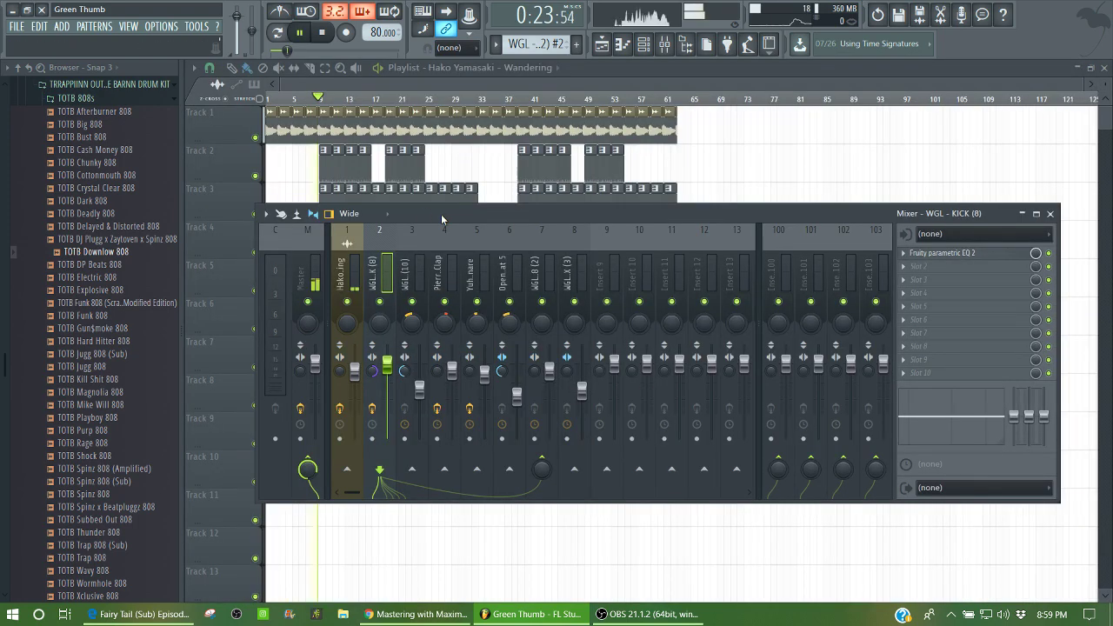
double_click(441, 214)
key("space")
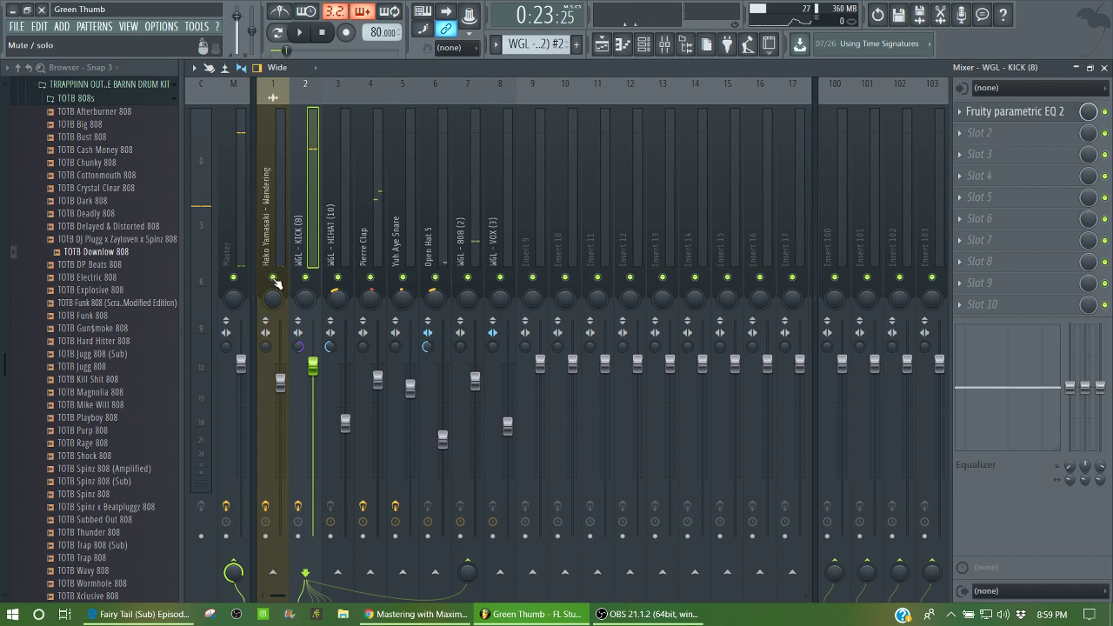
Solo the Hako Yamasaki - Wandering mixer track and play it in short passes to check its level.
right_click(277, 280)
left_click(276, 254)
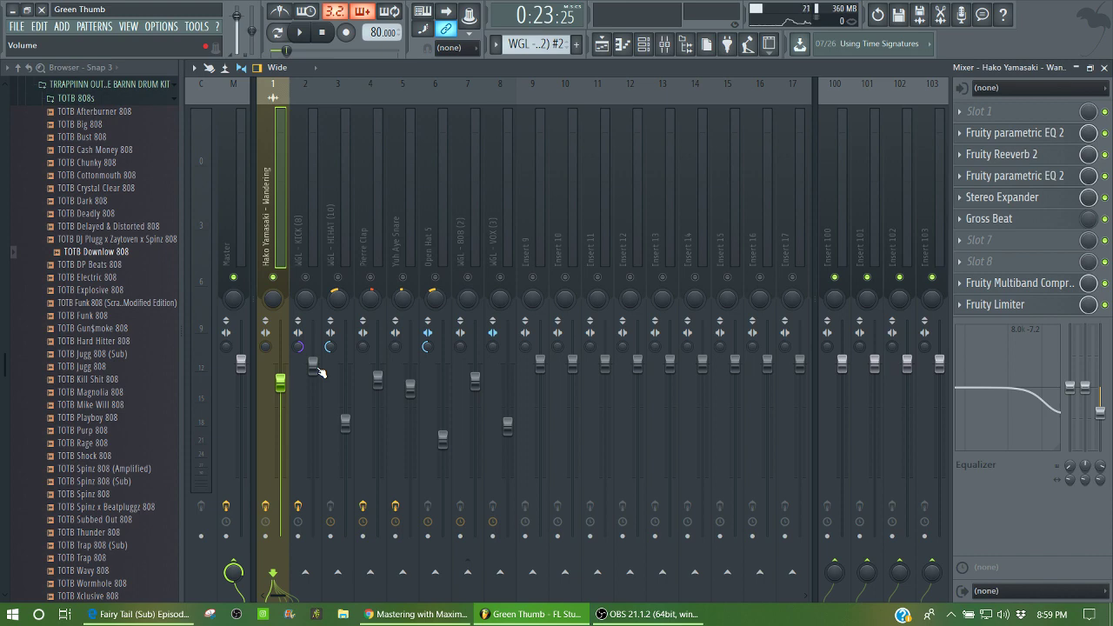
key("space")
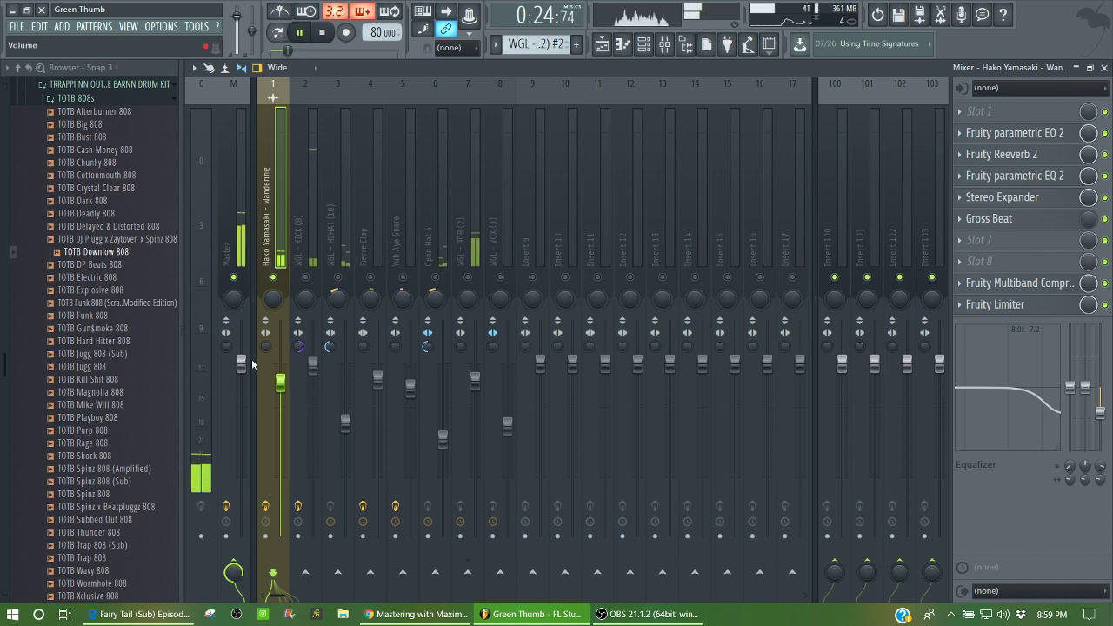
key("space")
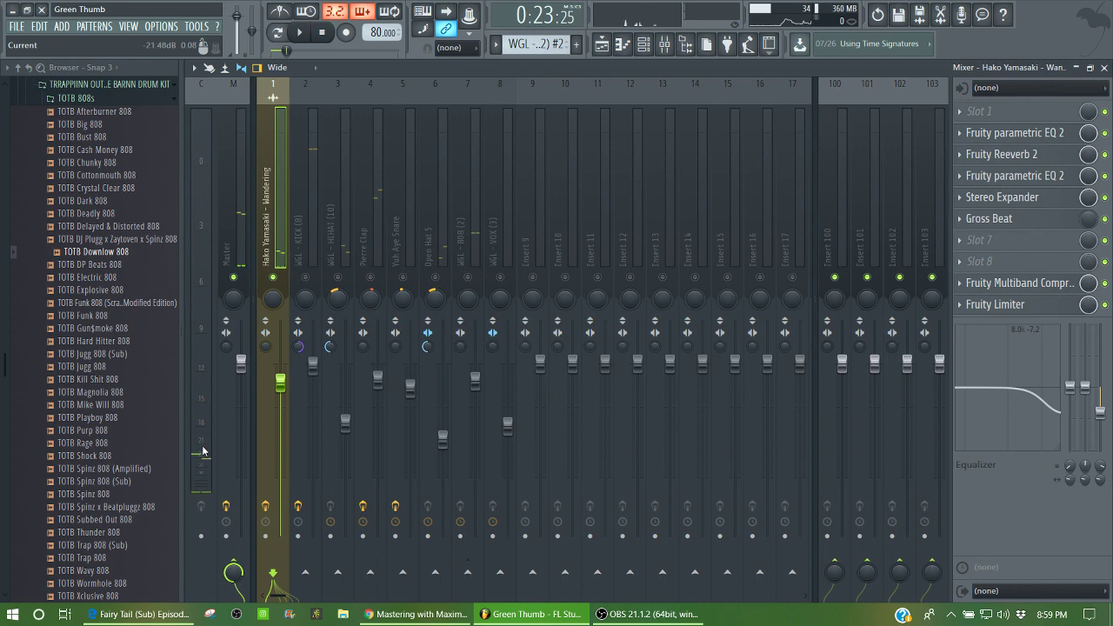
key("space")
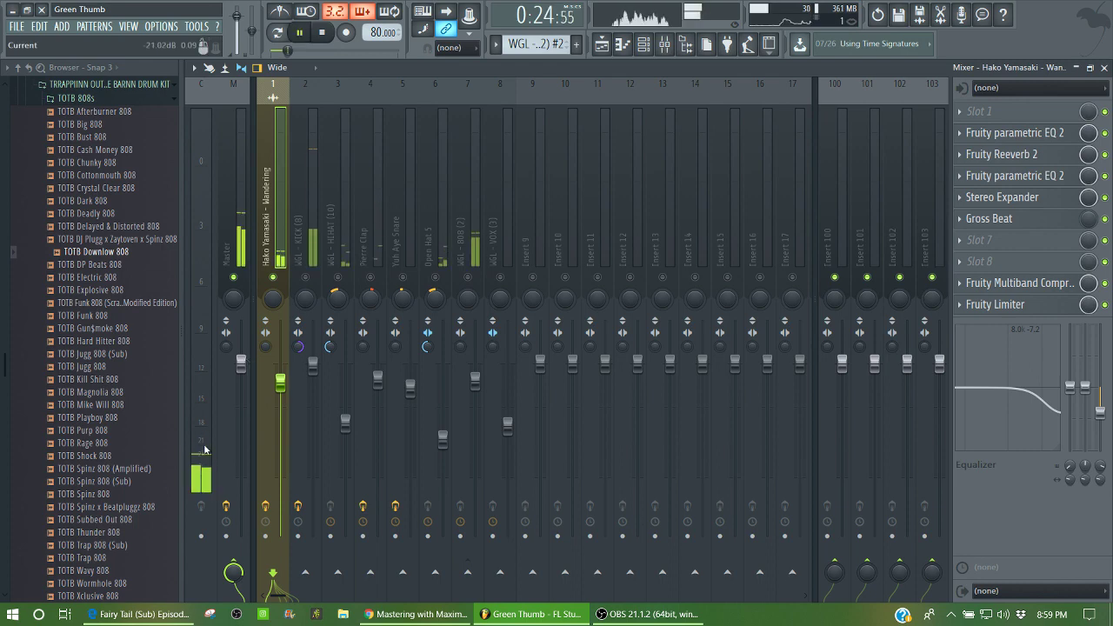
key("space")
Unmute WGL - HIHAT (10) and Open Hat 5 and audition them together with the soloed sample track.
left_click(340, 280)
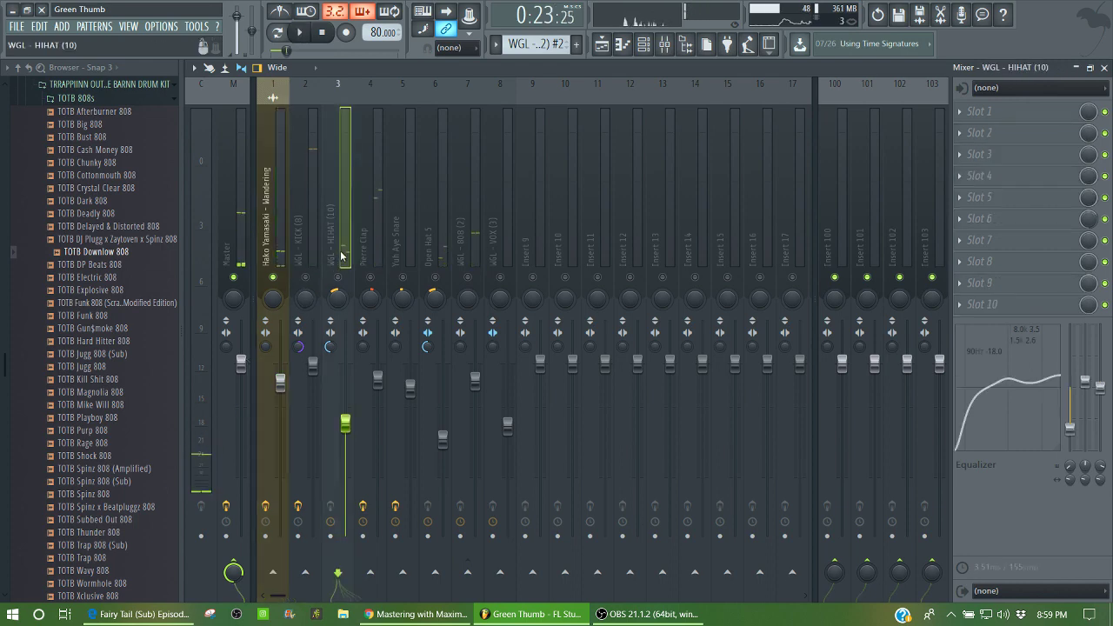
key("space")
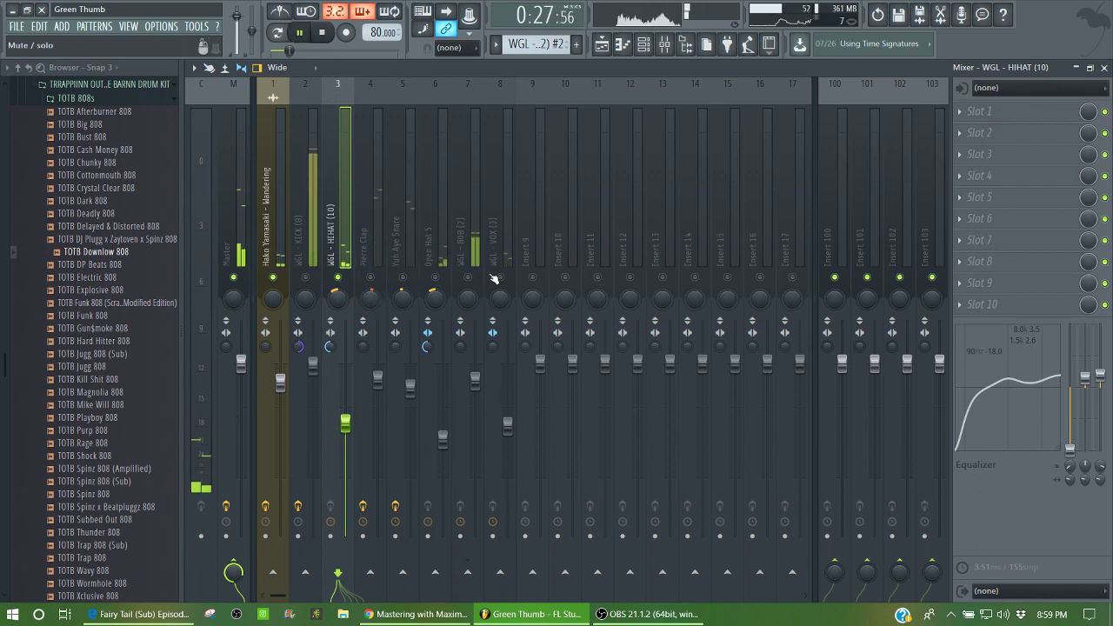
left_click(441, 284)
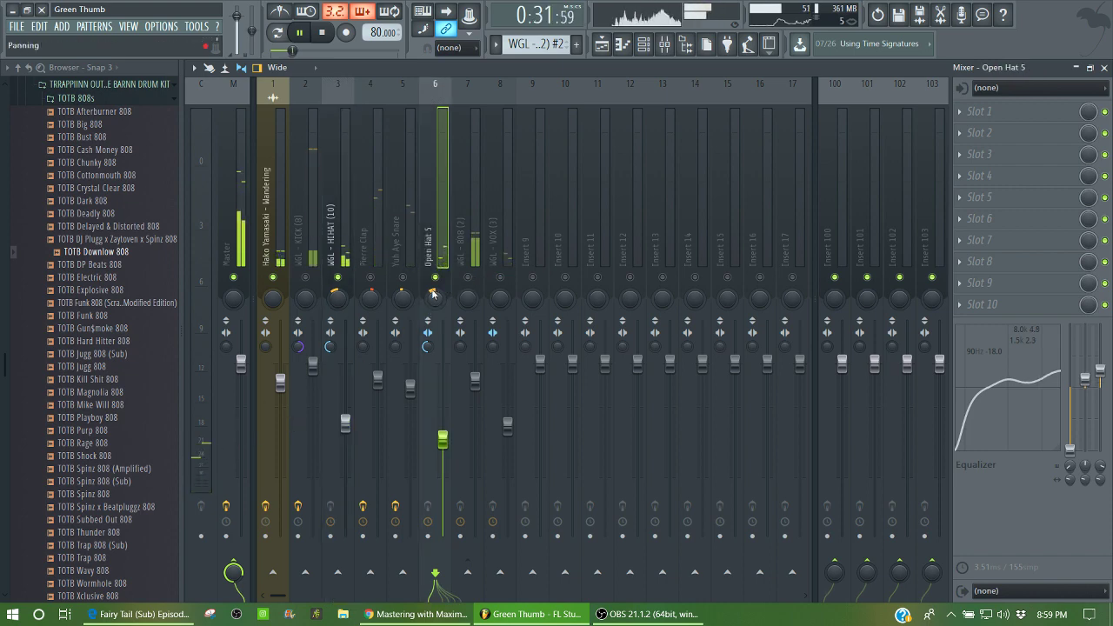
key("space")
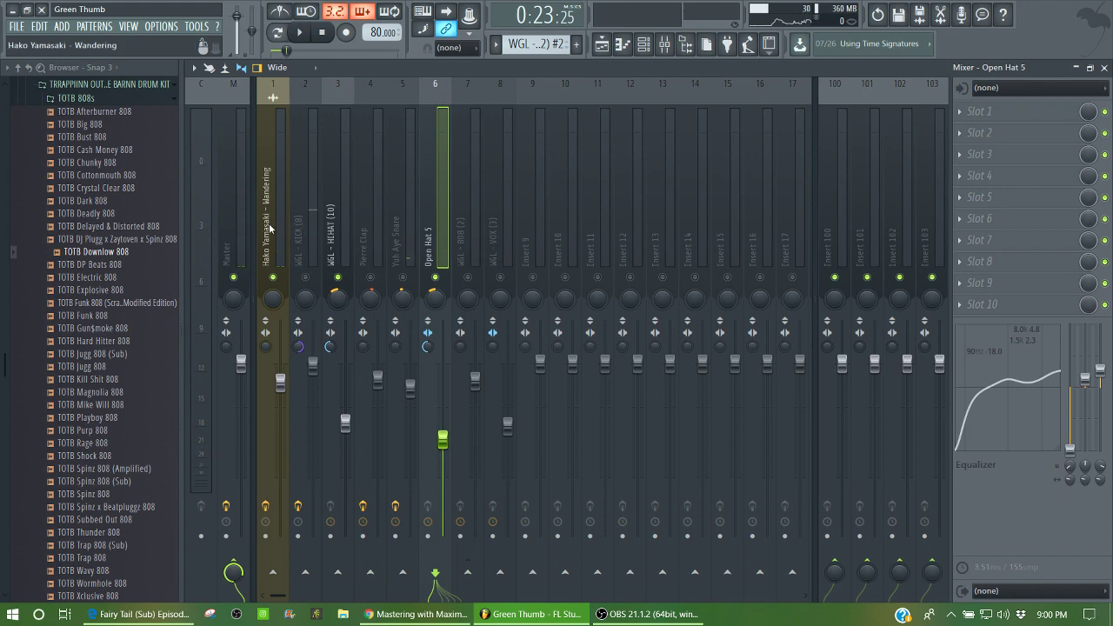
Unmute WGL - 808 (2) and audition it against the Wandering sample and the hats.
left_click(272, 233)
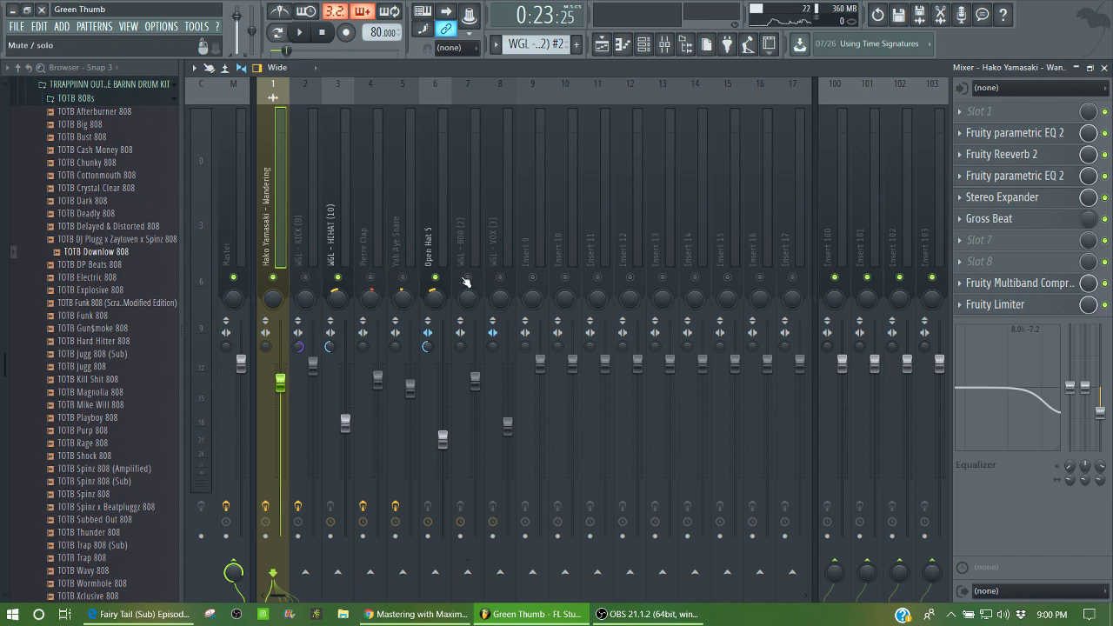
left_click(466, 279)
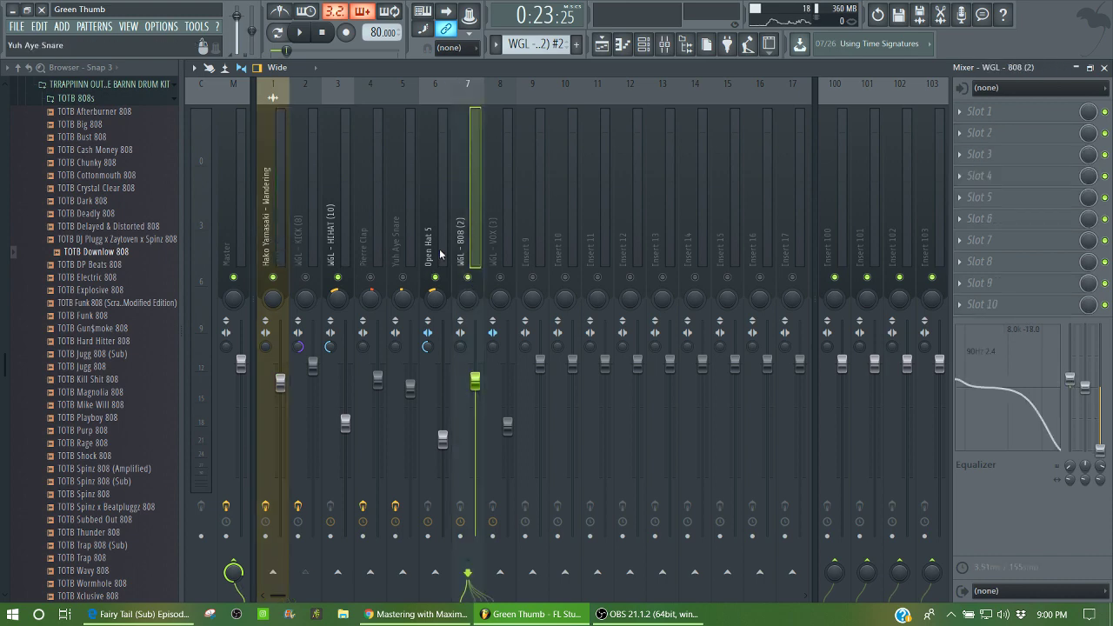
key("space")
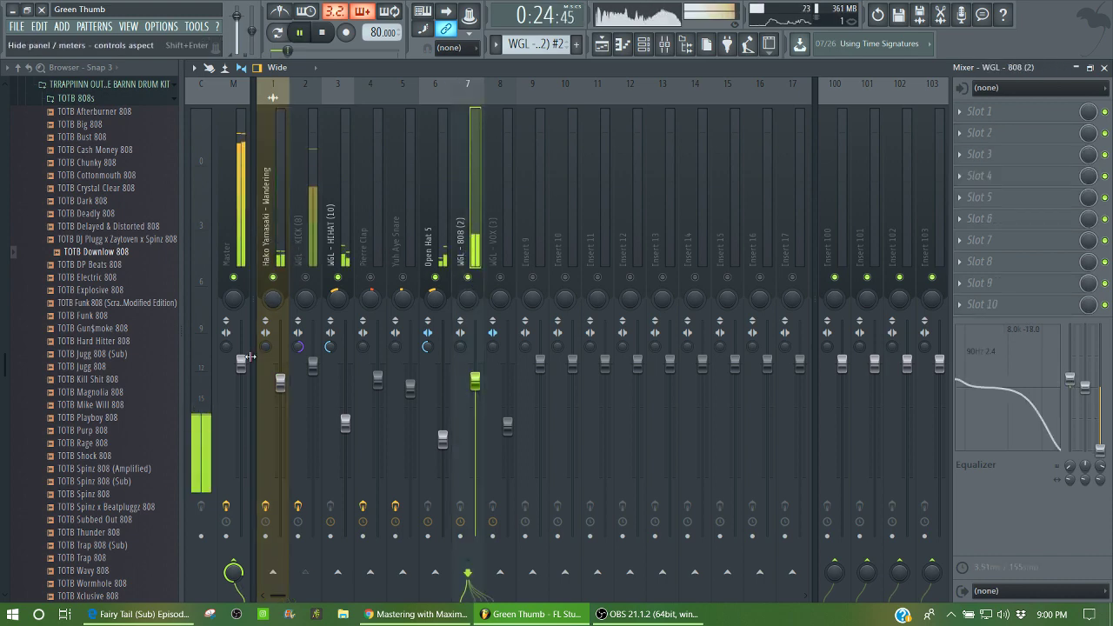
key("space")
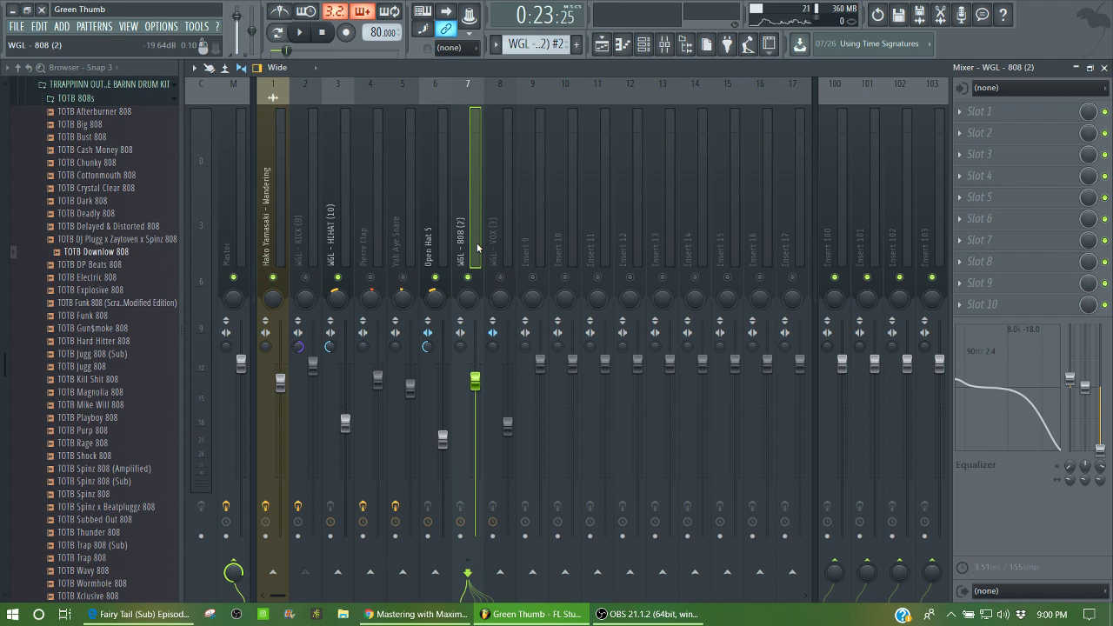
Inspect the curves of both Fruity parametric EQ 2 effects on the Hako Yamasaki - Wandering track.
left_click(280, 203)
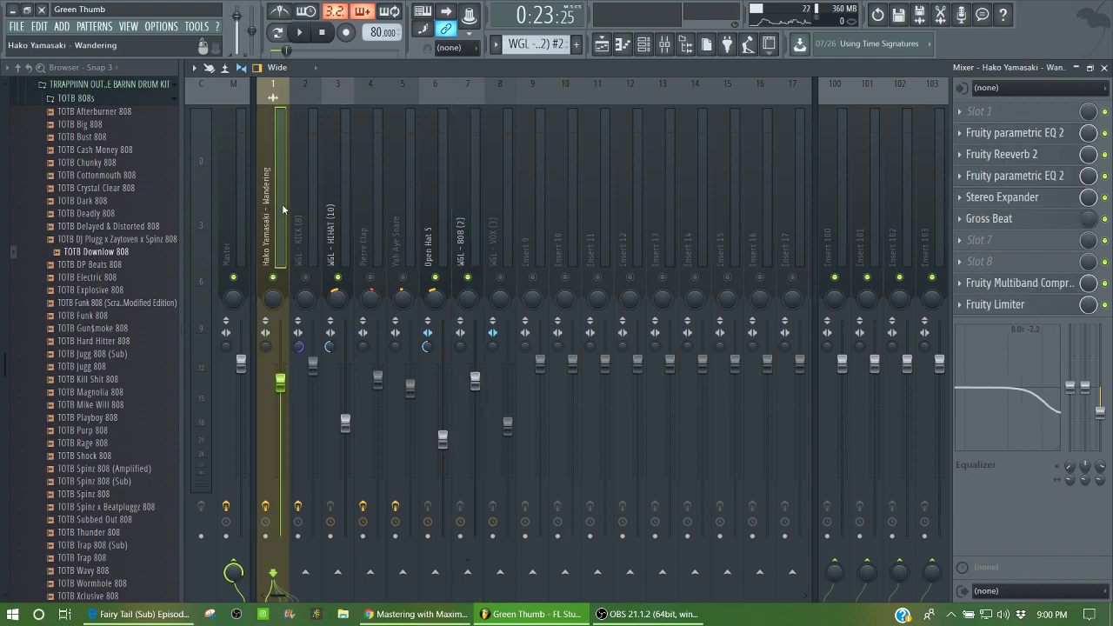
left_click(1015, 133)
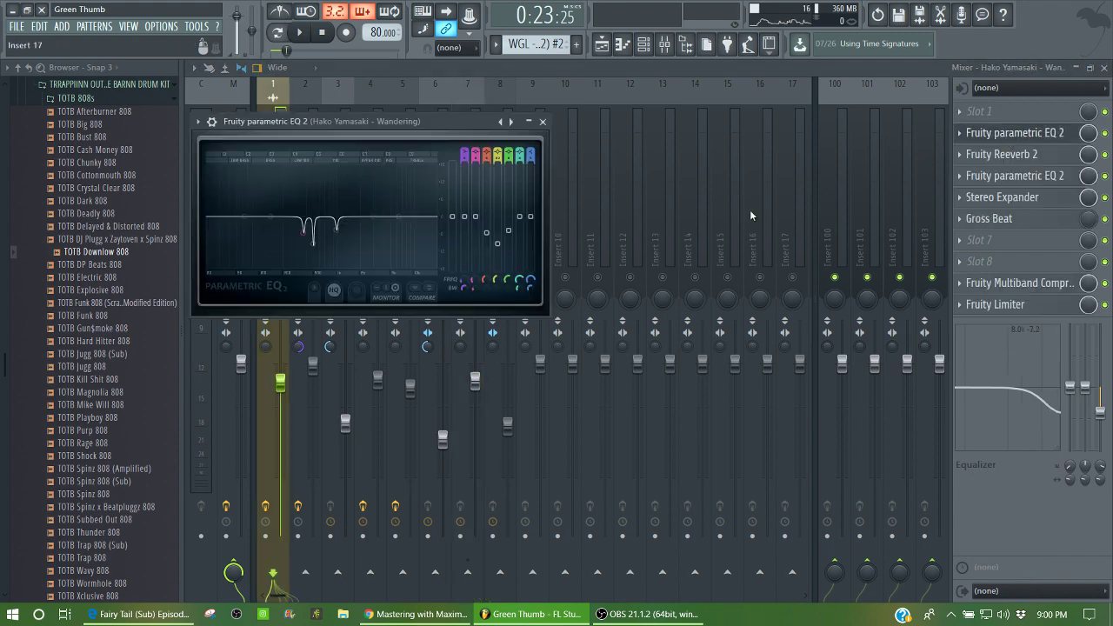
left_click(1016, 176)
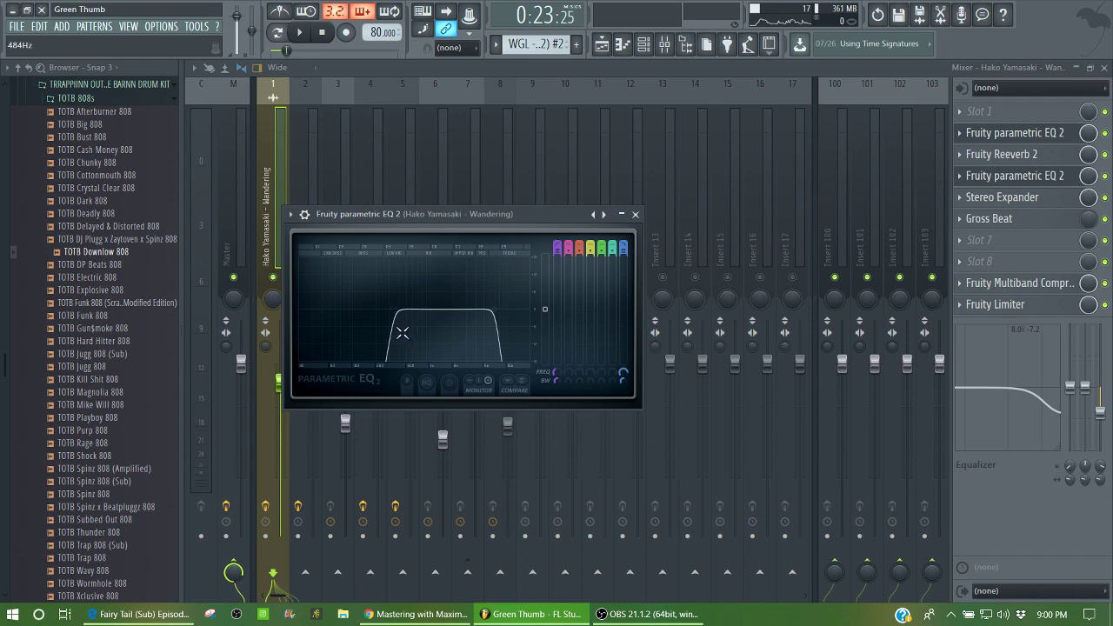
left_click(409, 194)
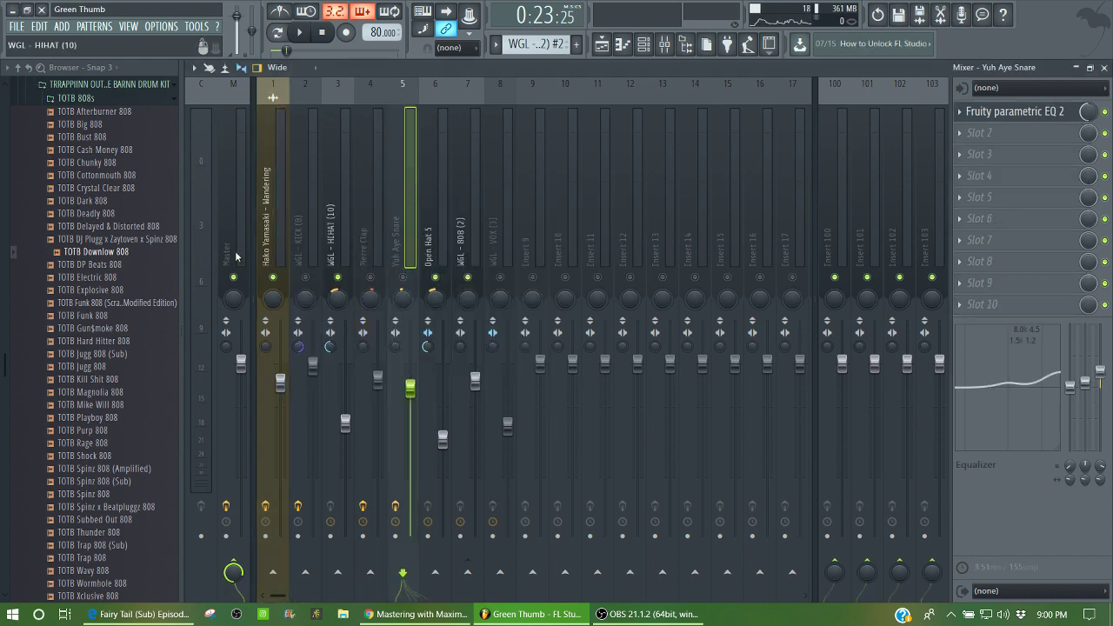
Mute WGL - HIHAT (10) and Open Hat 5 during playback to hear only the 808 with the Wandering sample.
left_click(465, 253)
key("space")
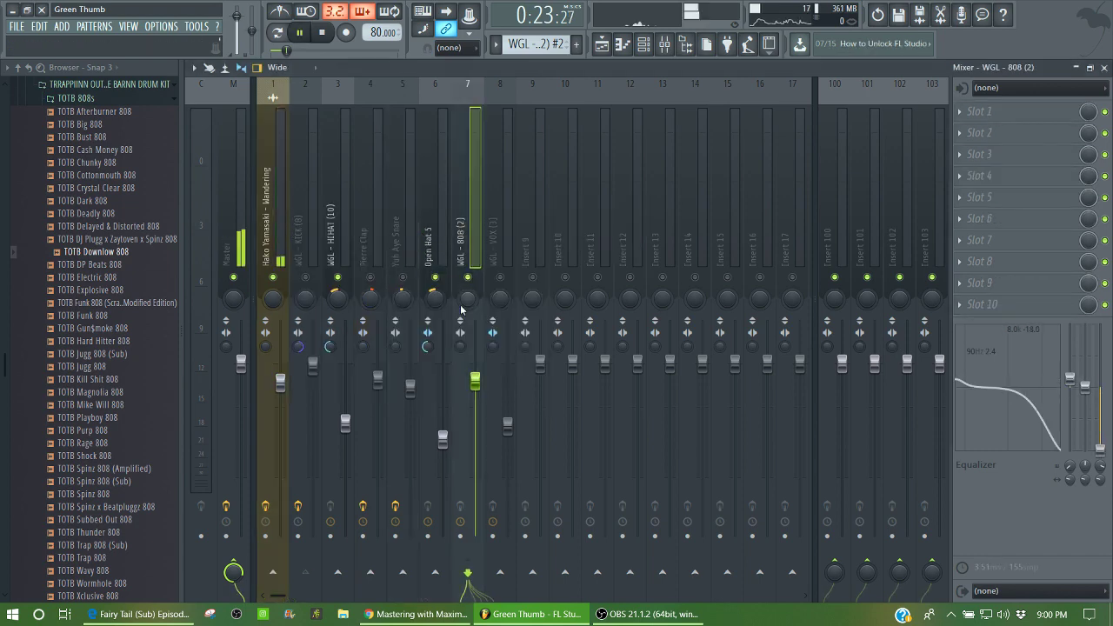
left_click(338, 276)
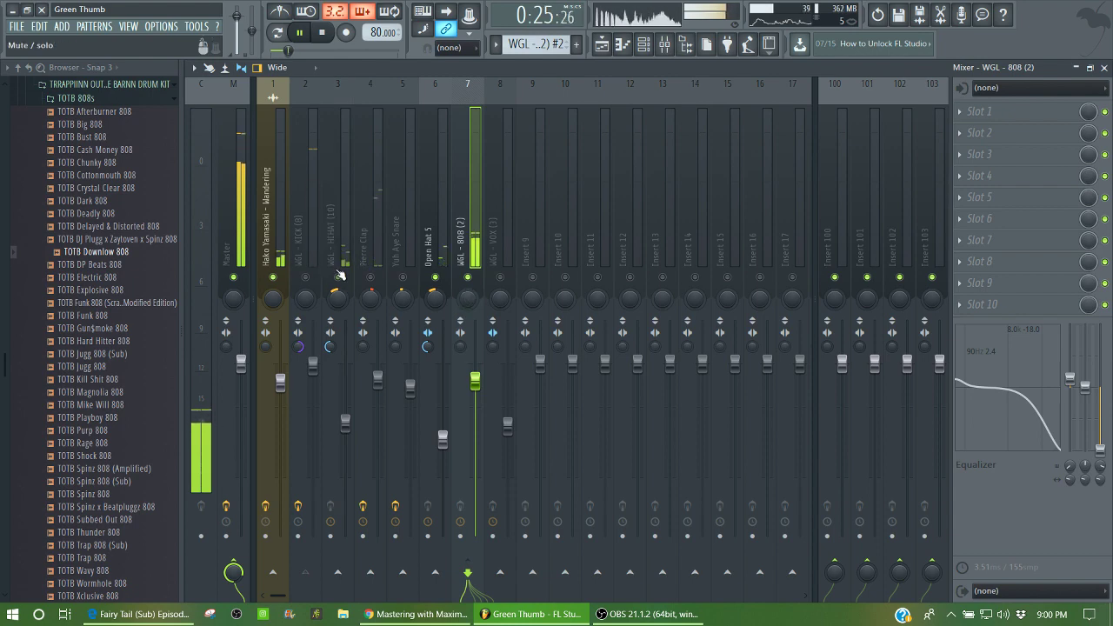
left_click(274, 250)
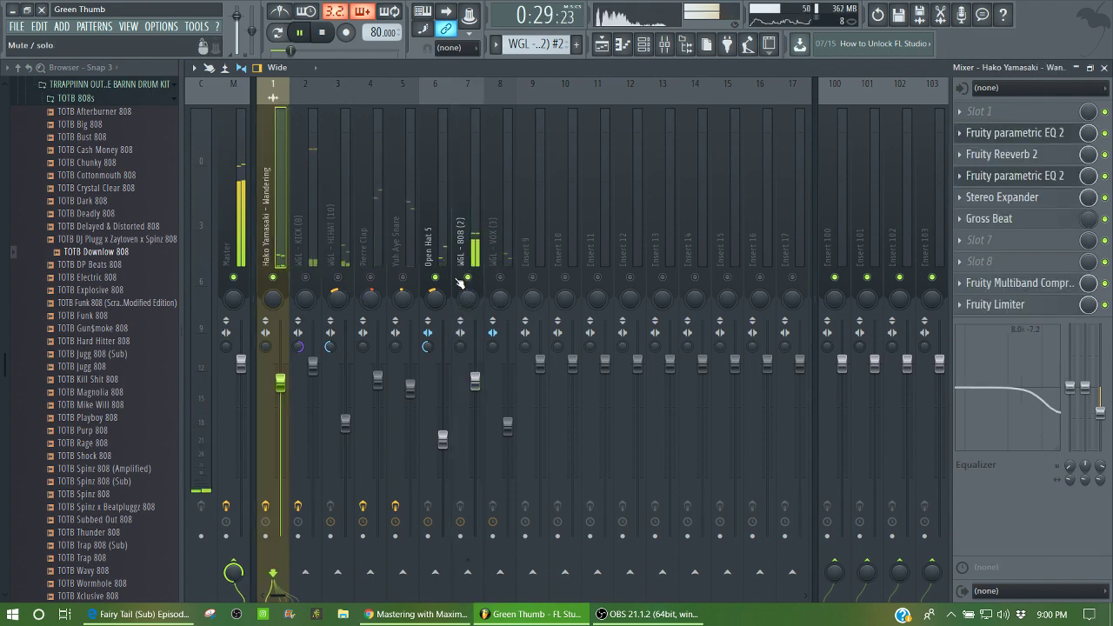
left_click(435, 277)
key("space")
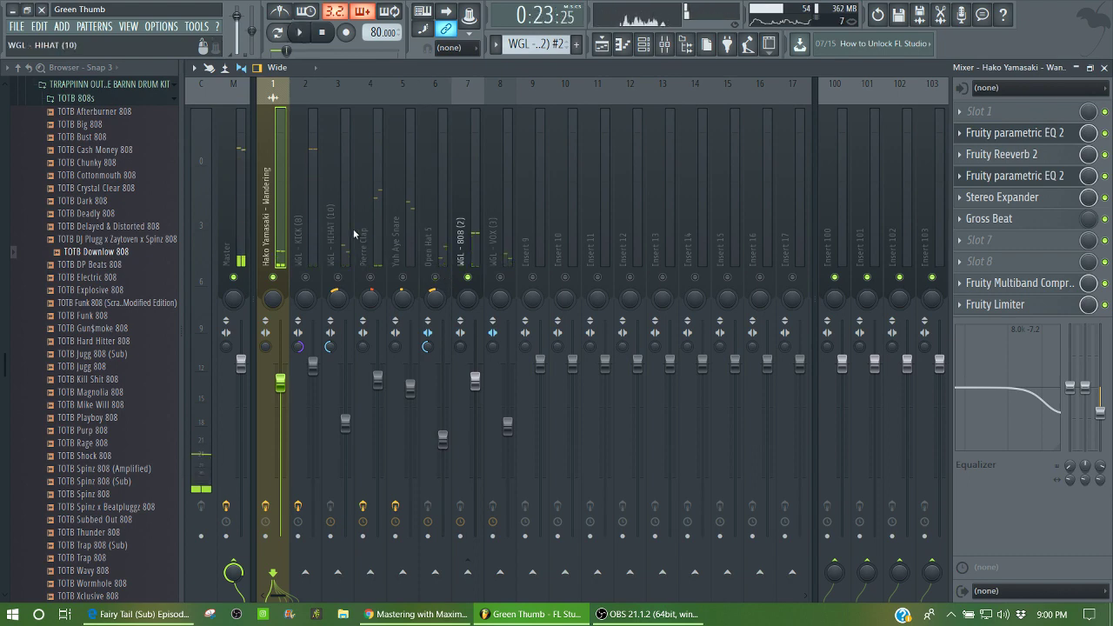
Unmute Pierre Clap and Yuh Aye Snare, mute WGL - 808 (2), and audition the clap and snare with the sample.
left_click(309, 219)
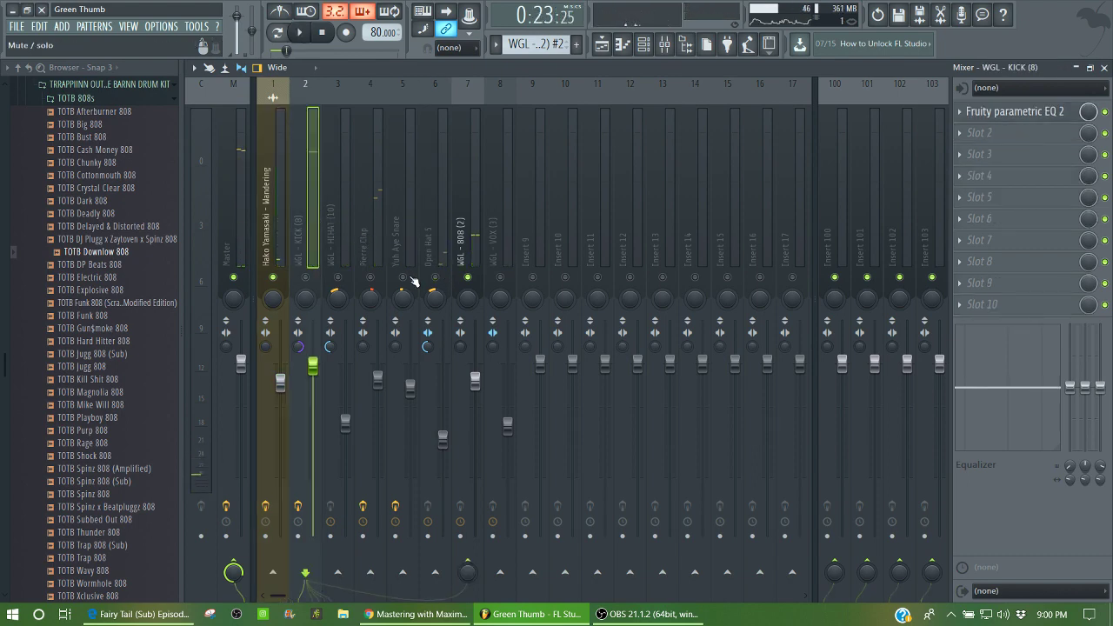
left_click(372, 277)
left_click(403, 278)
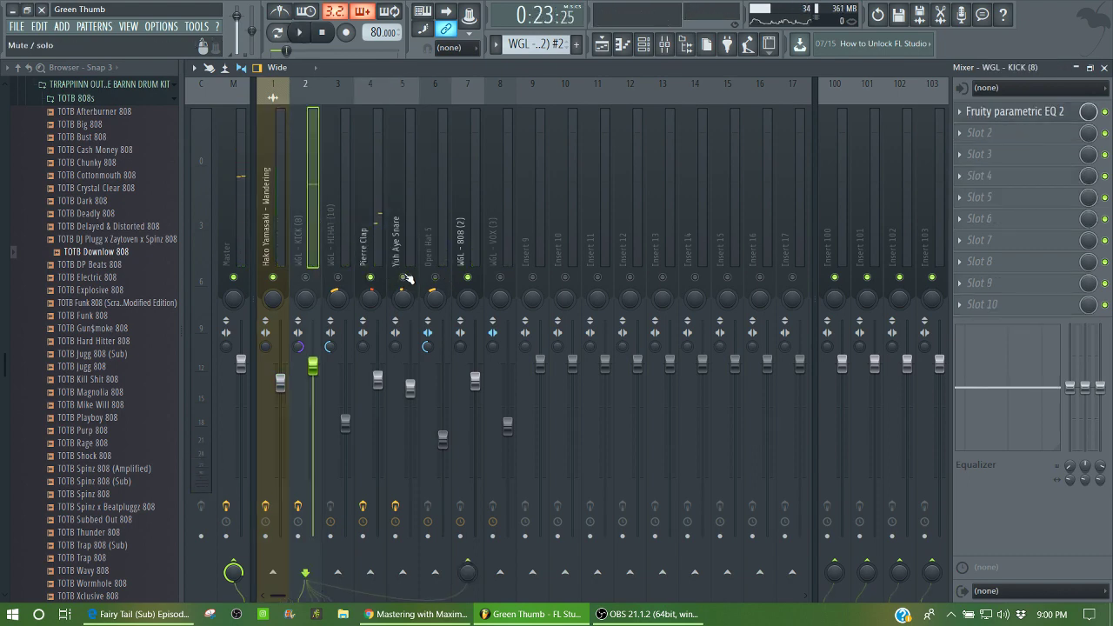
left_click(468, 278)
key("space")
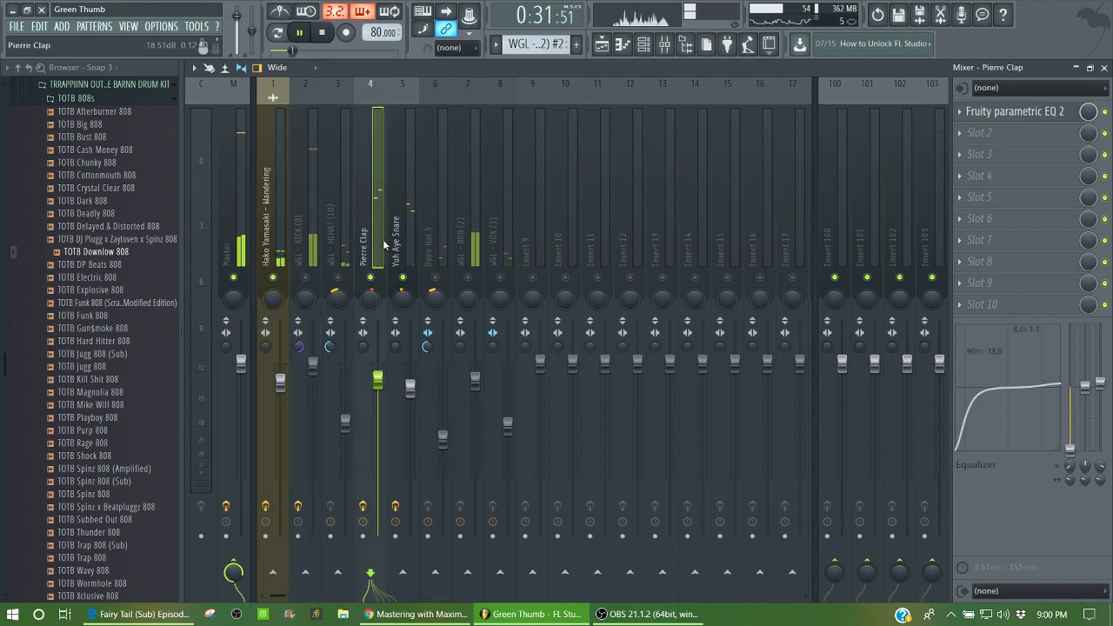
left_click(413, 252)
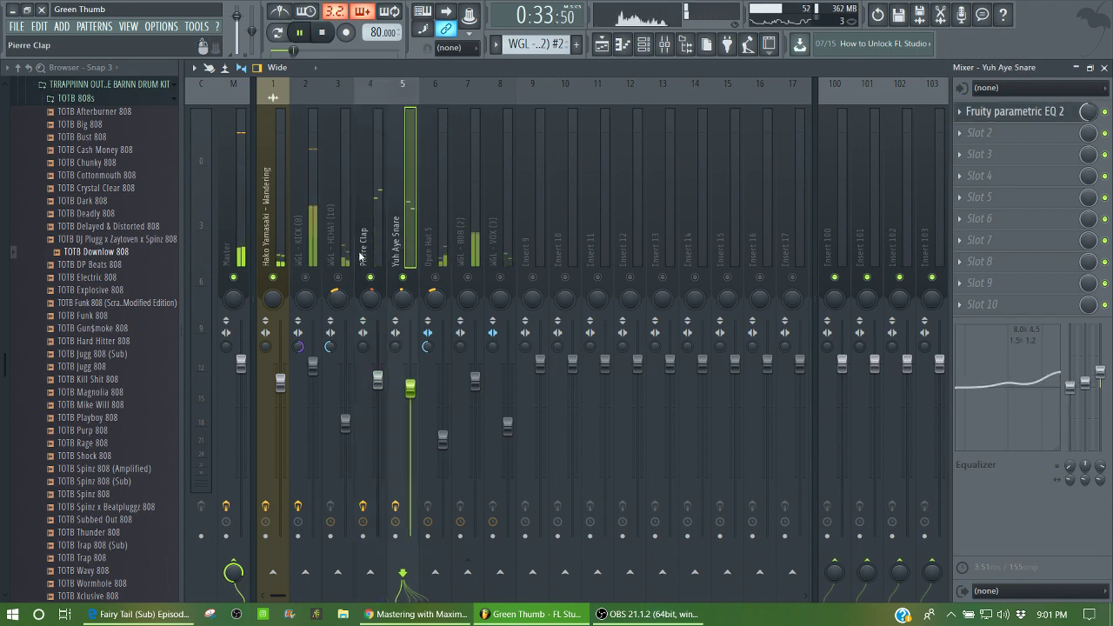
Stop playback and bring all muted mixer tracks back by toggling solo on WGL - KICK (8).
key("space")
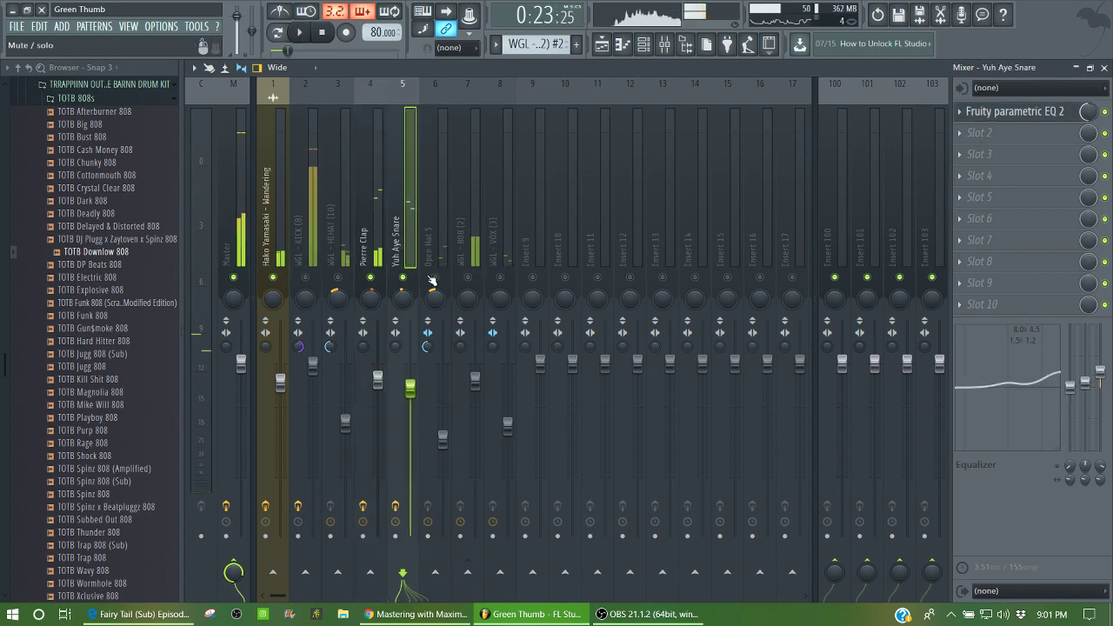
left_click(307, 277)
right_click(308, 277)
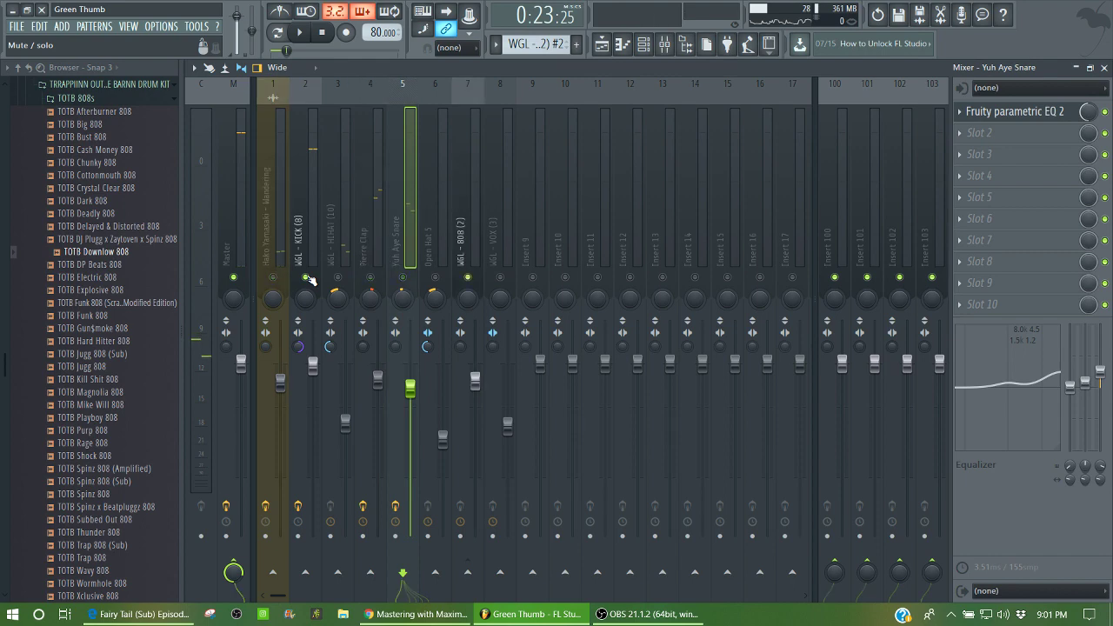
right_click(308, 277)
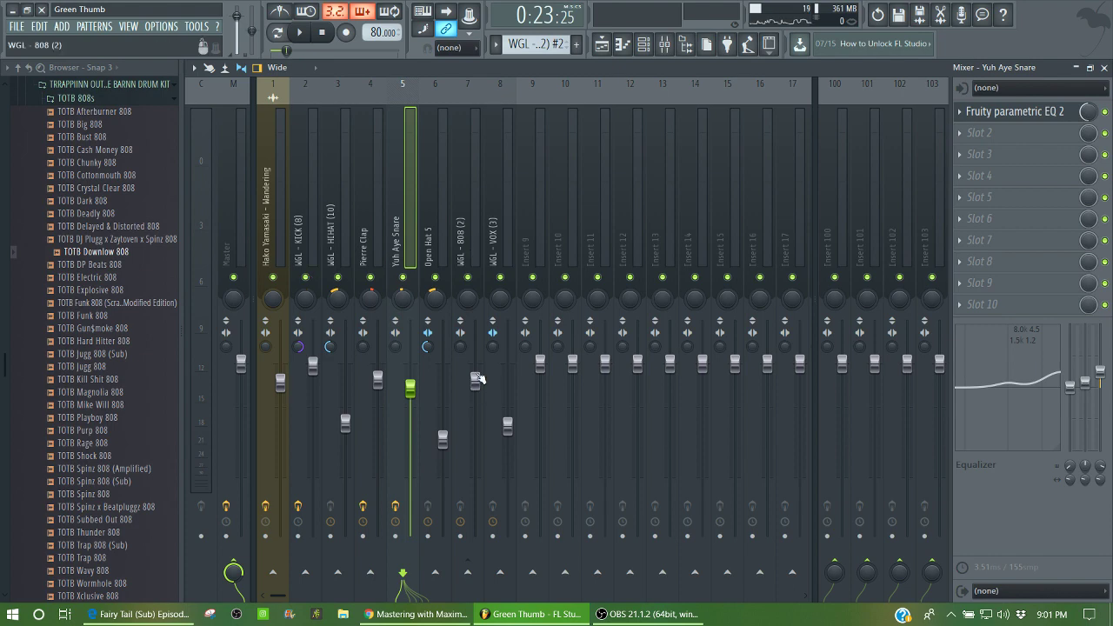
Solo the Hako Yamasaki - Wandering track and audition the sample on its own.
left_click(469, 206)
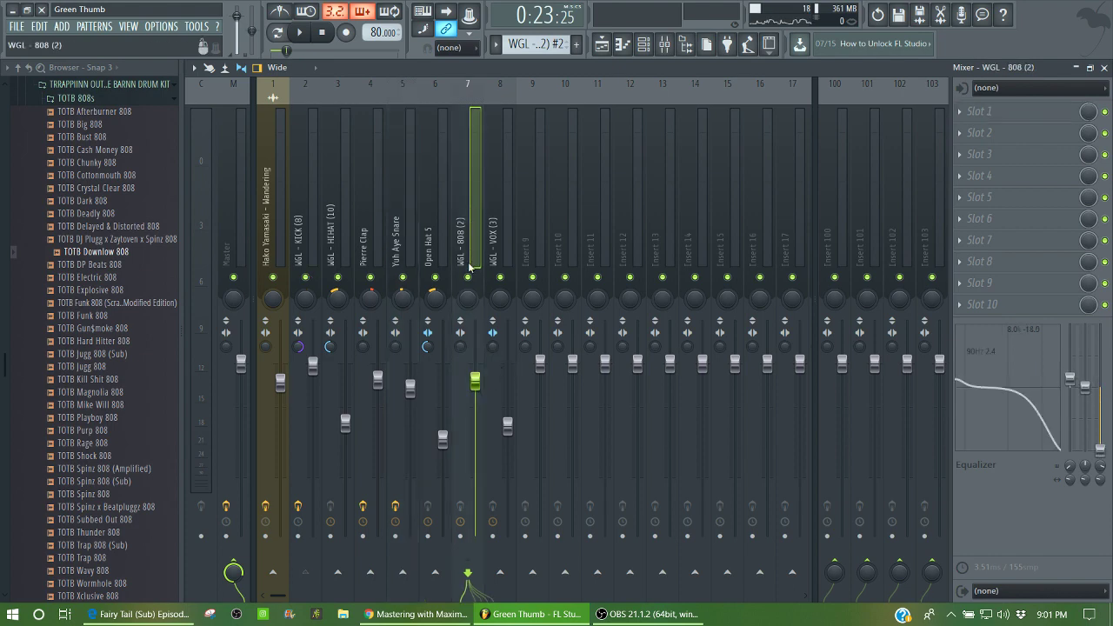
left_click(276, 261)
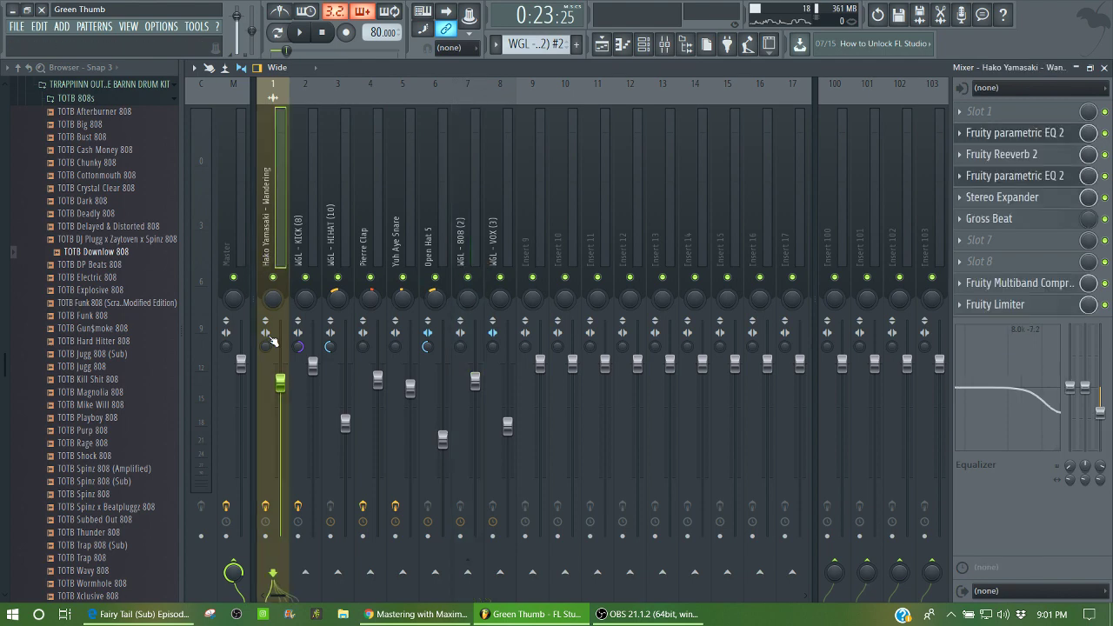
right_click(273, 277)
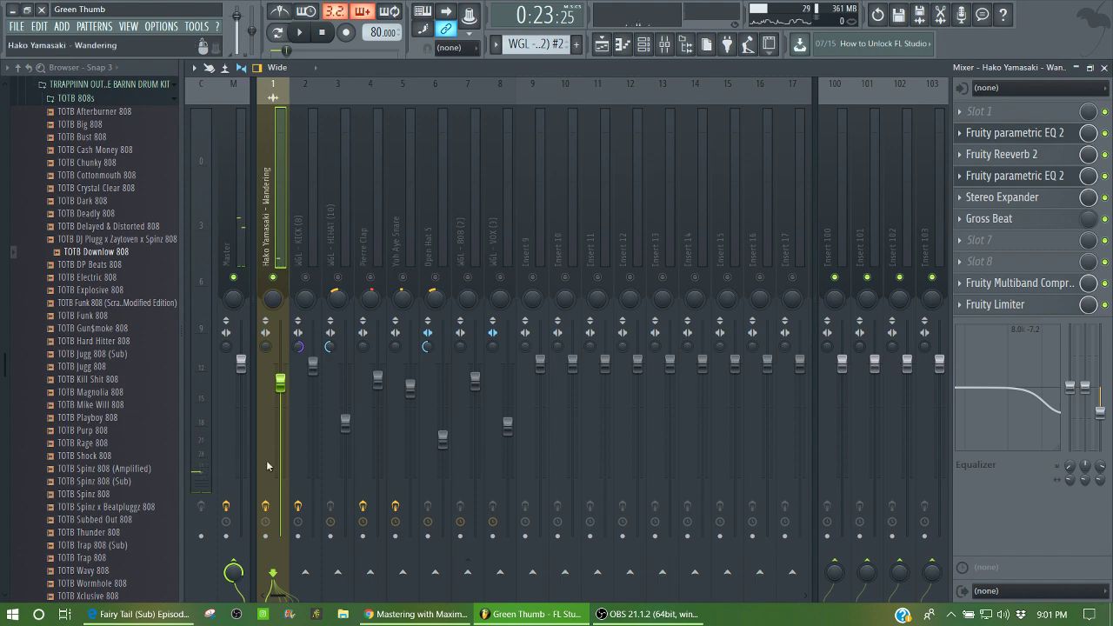
key("space")
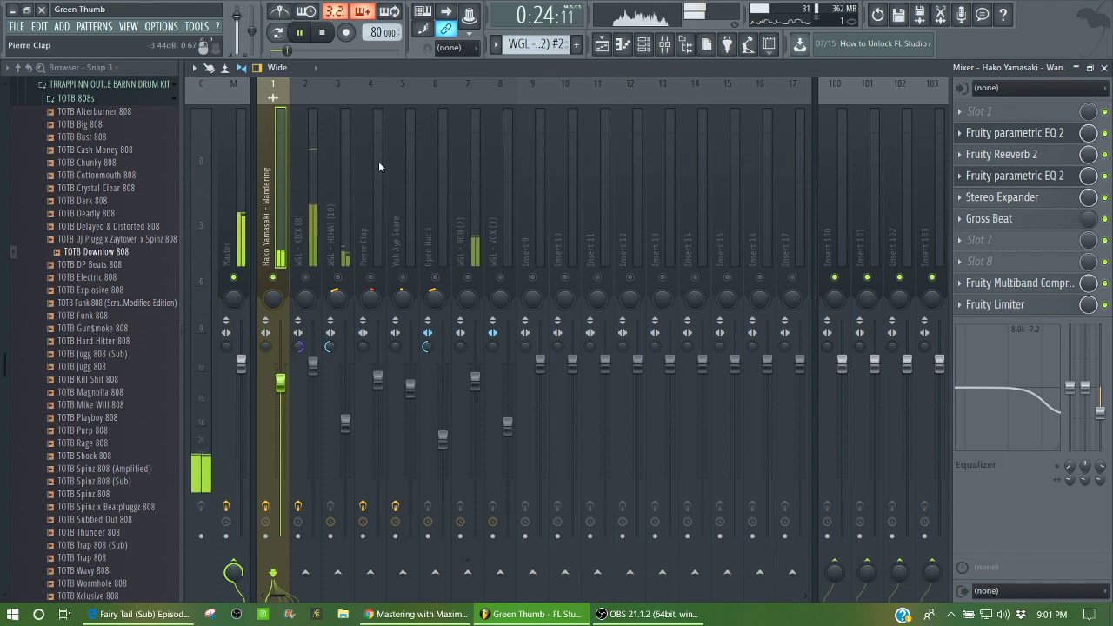
key("space")
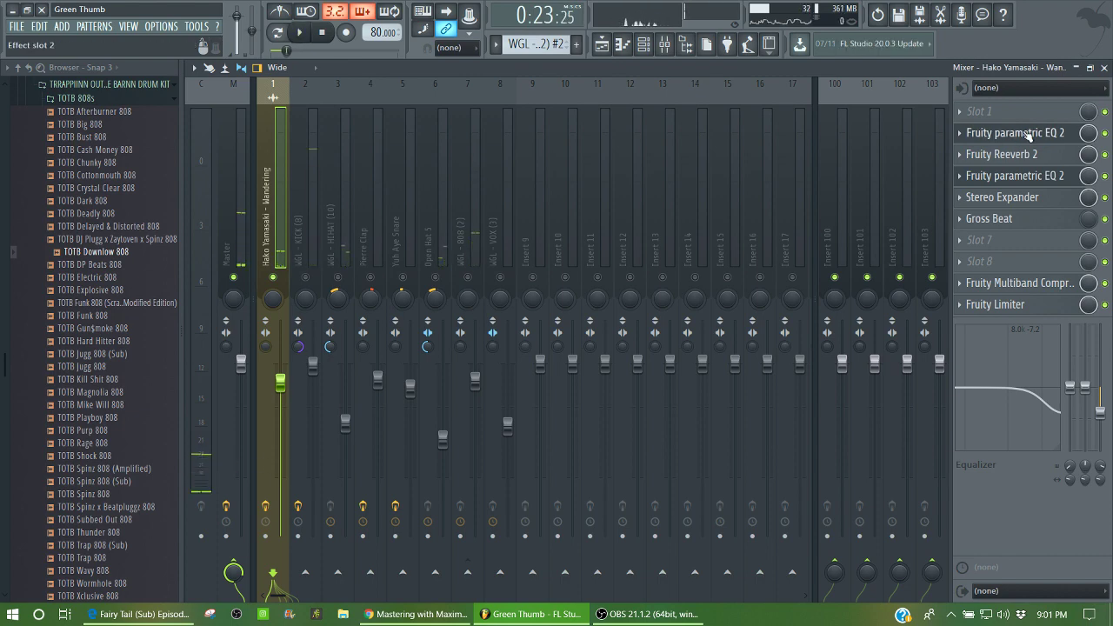
Inspect both Fruity parametric EQ 2 curves and the Fruity Reeverb 2 settings on the Wandering track.
left_click(1023, 136)
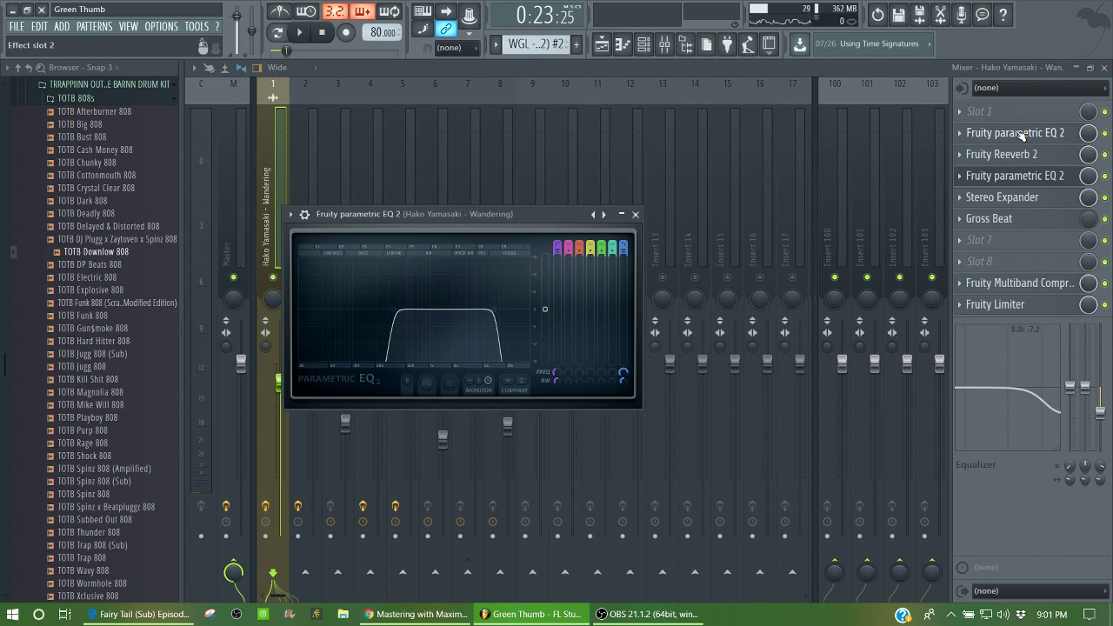
left_click(1005, 139)
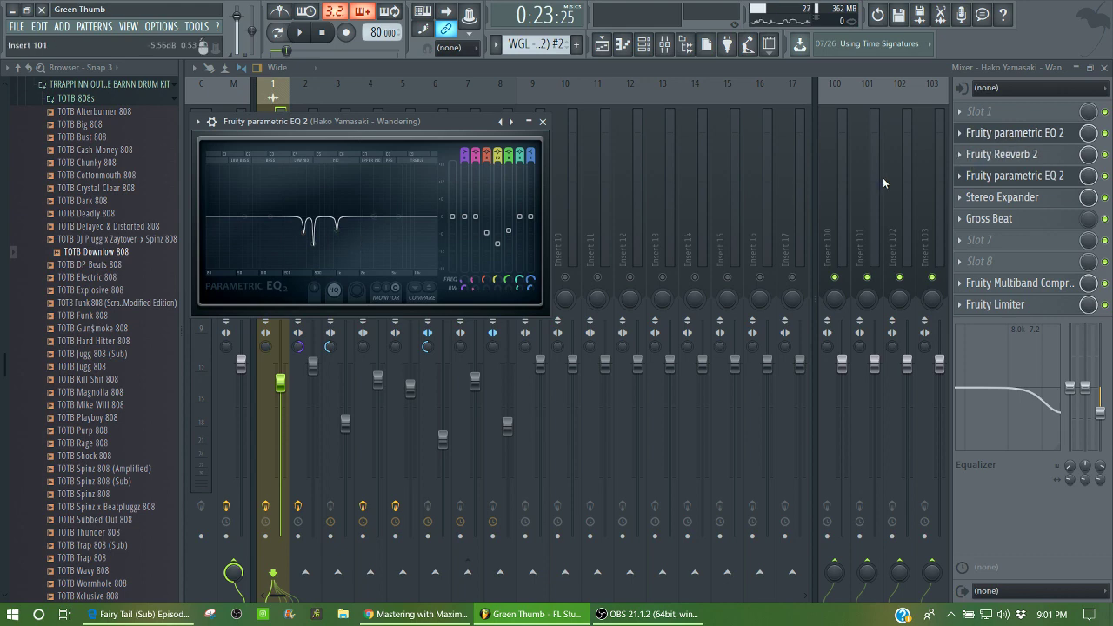
left_click(1029, 157)
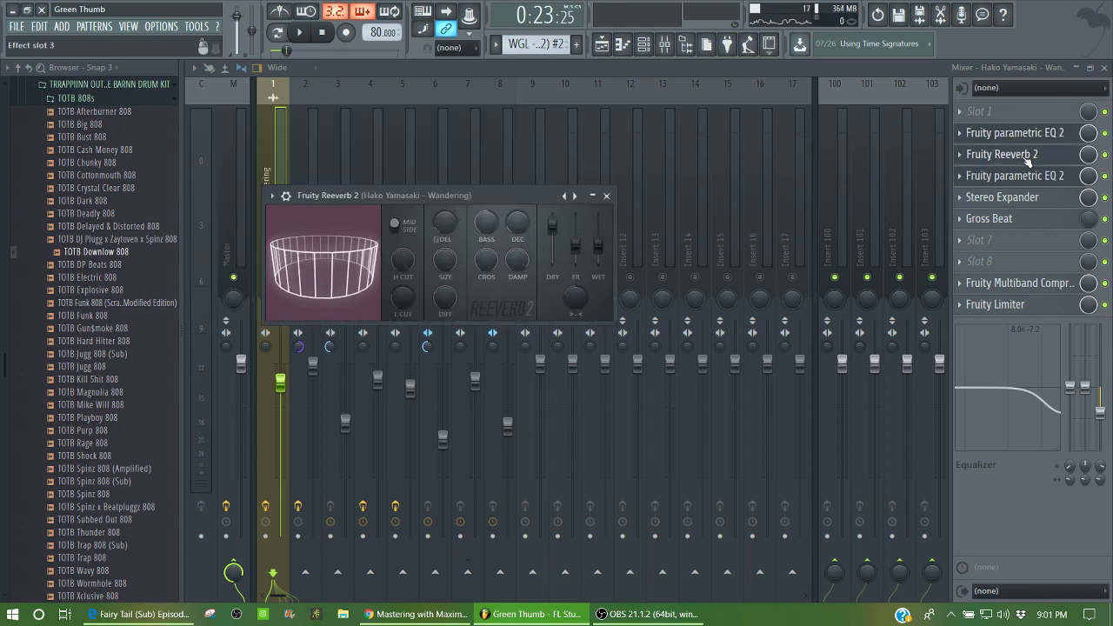
left_click(1022, 176)
left_click(1022, 176)
left_click(1022, 176)
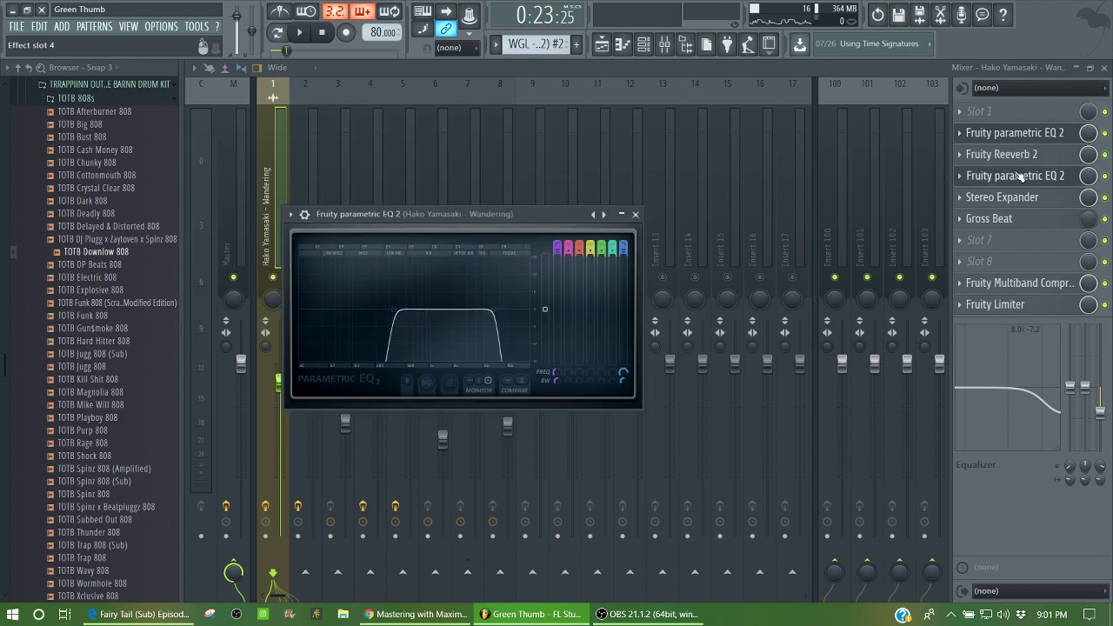
left_click(1022, 176)
Audition the soloed Wandering sample with its Stereo Expander settings open, then close the open effect windows.
left_click(1021, 205)
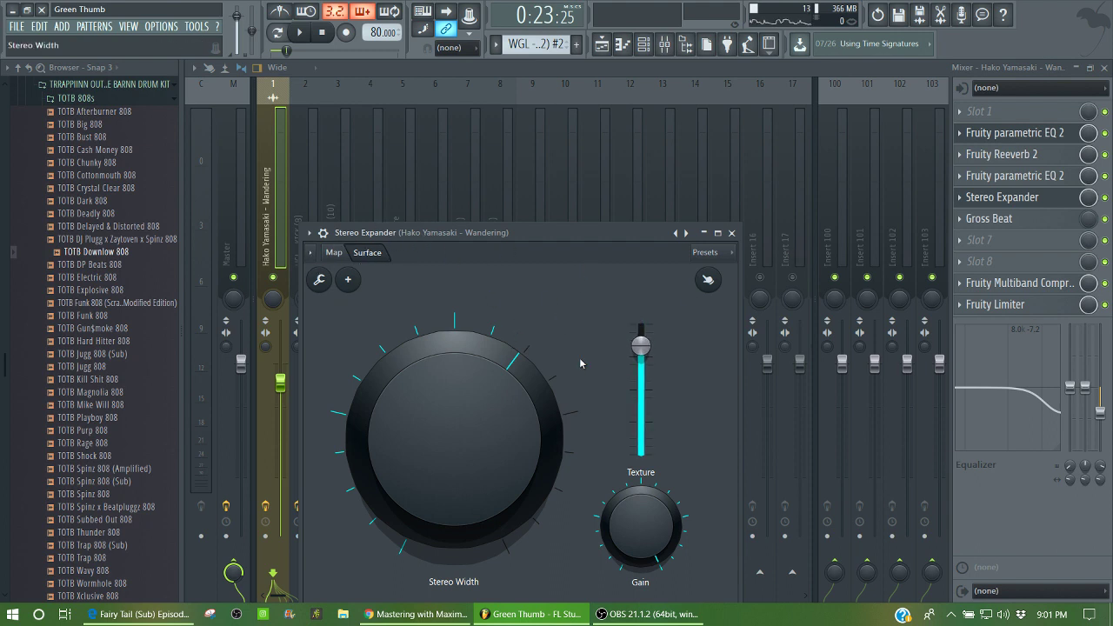
key("space")
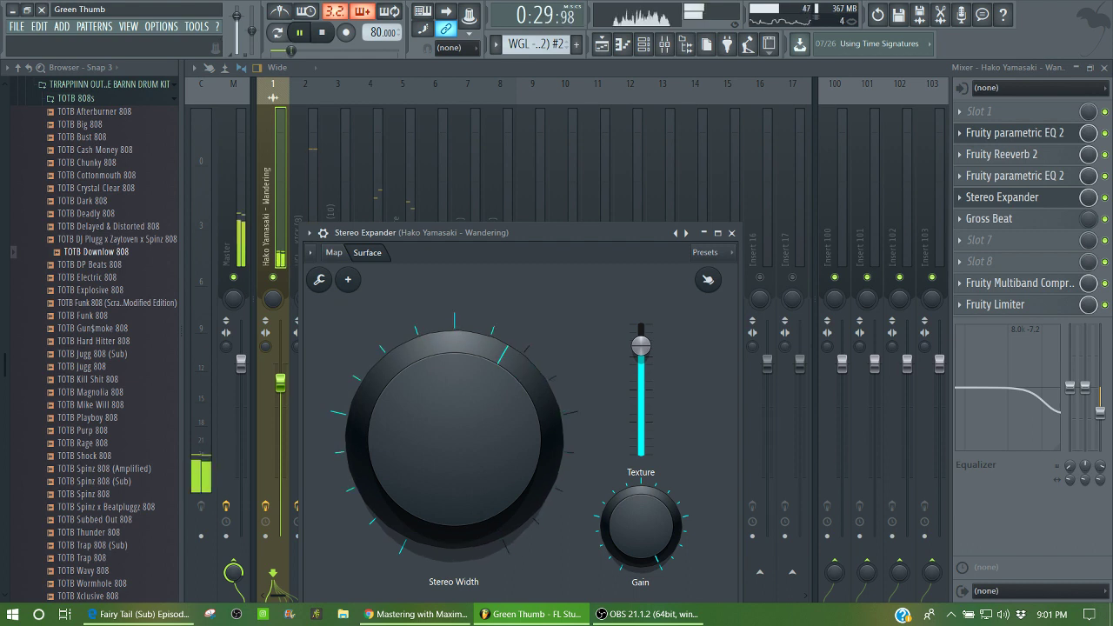
key("space")
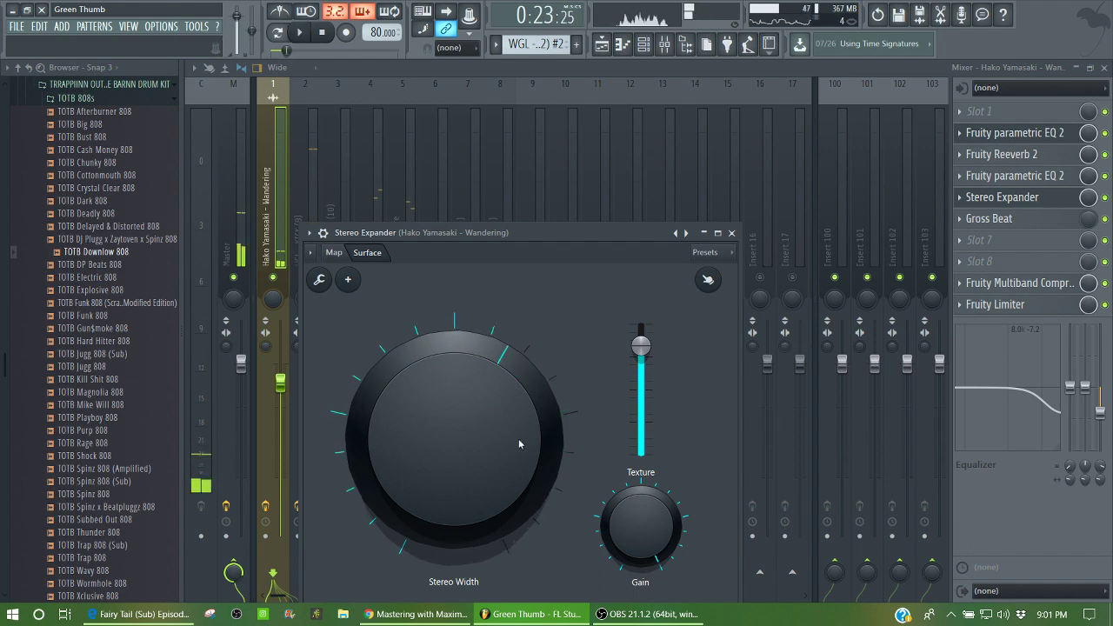
left_click(731, 233)
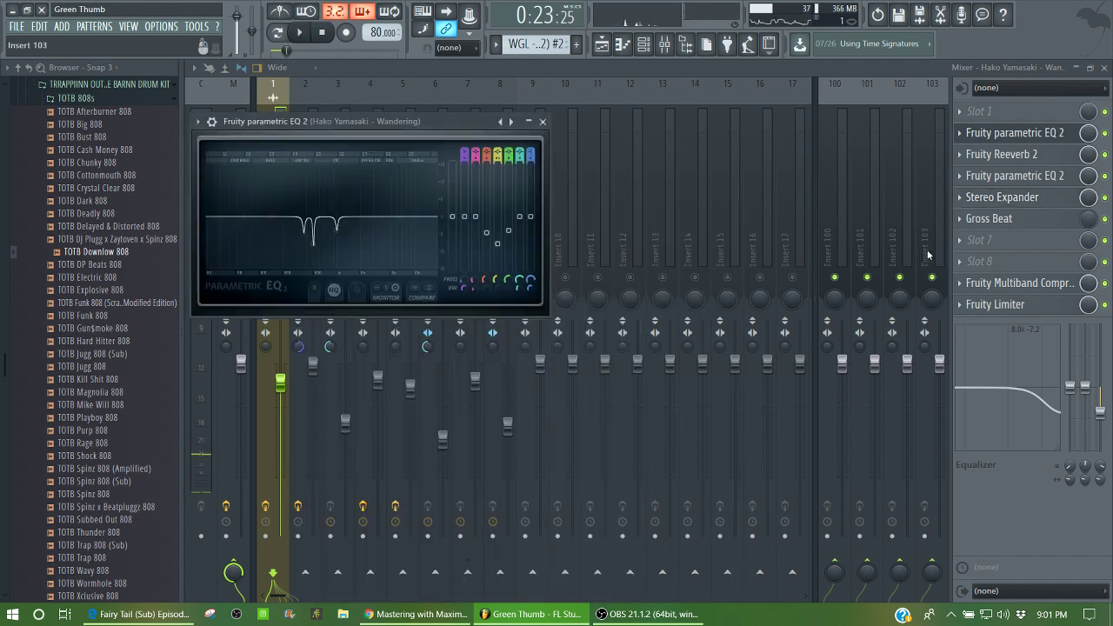
left_click(542, 121)
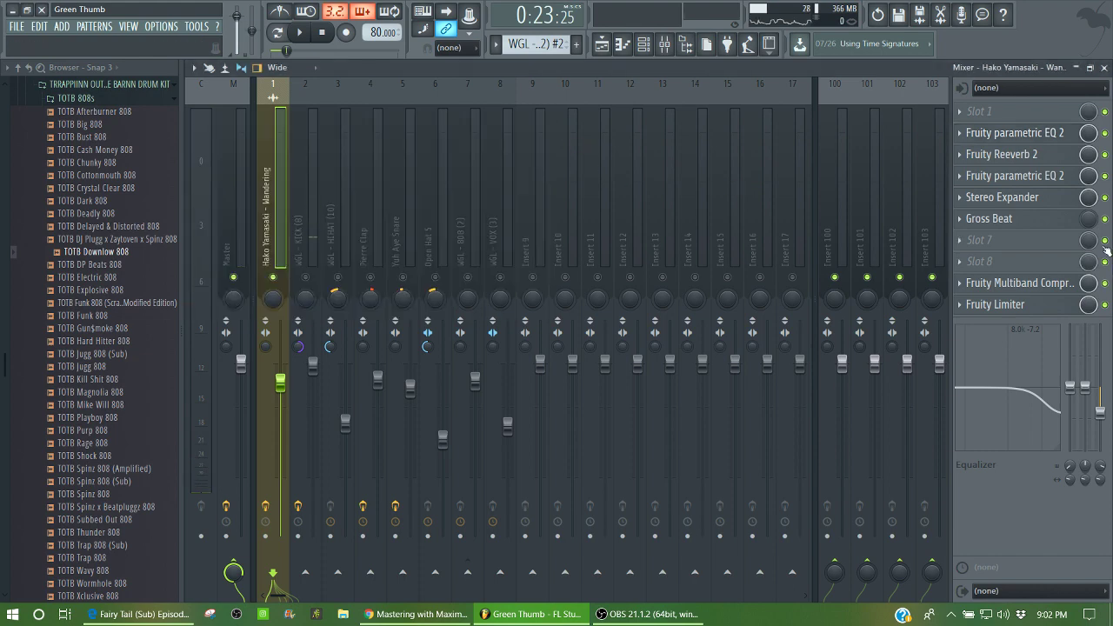
Examine the Wandering track's Fruity Multiband Compressor and its list of presets, leaving the current preset in place.
left_click(1018, 284)
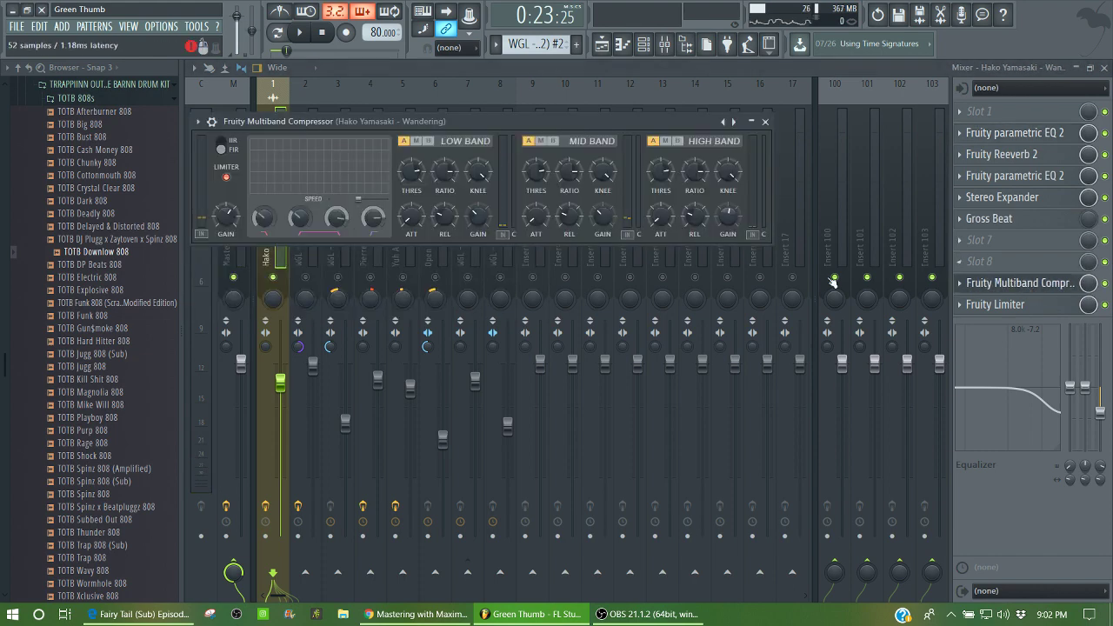
left_click(197, 122)
mouse_move(269, 162)
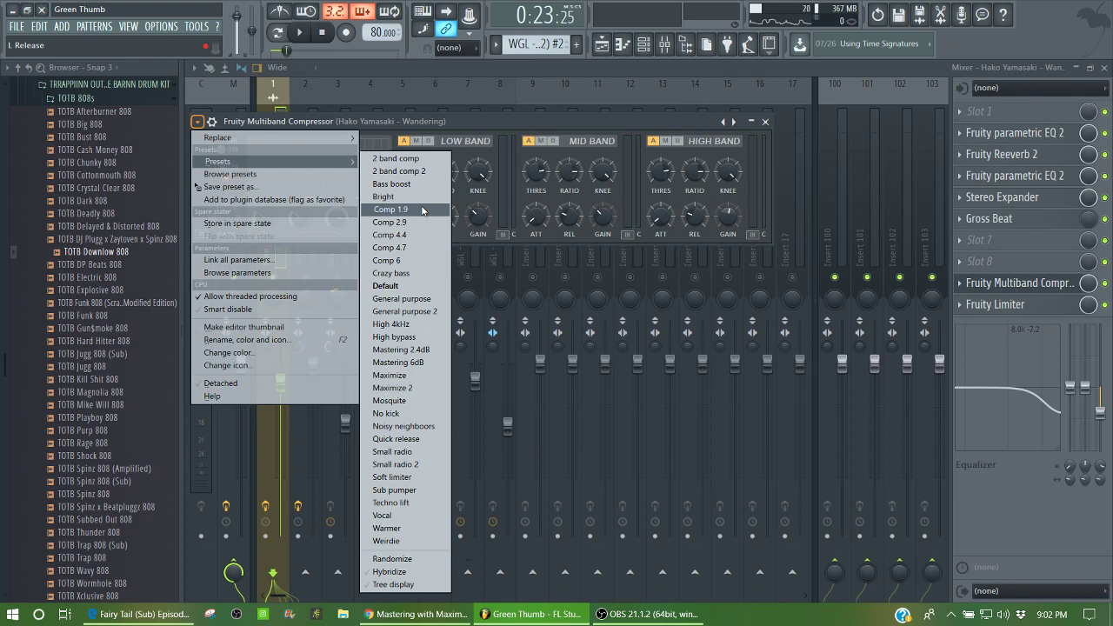
left_click(646, 131)
left_click(646, 129)
left_click(766, 122)
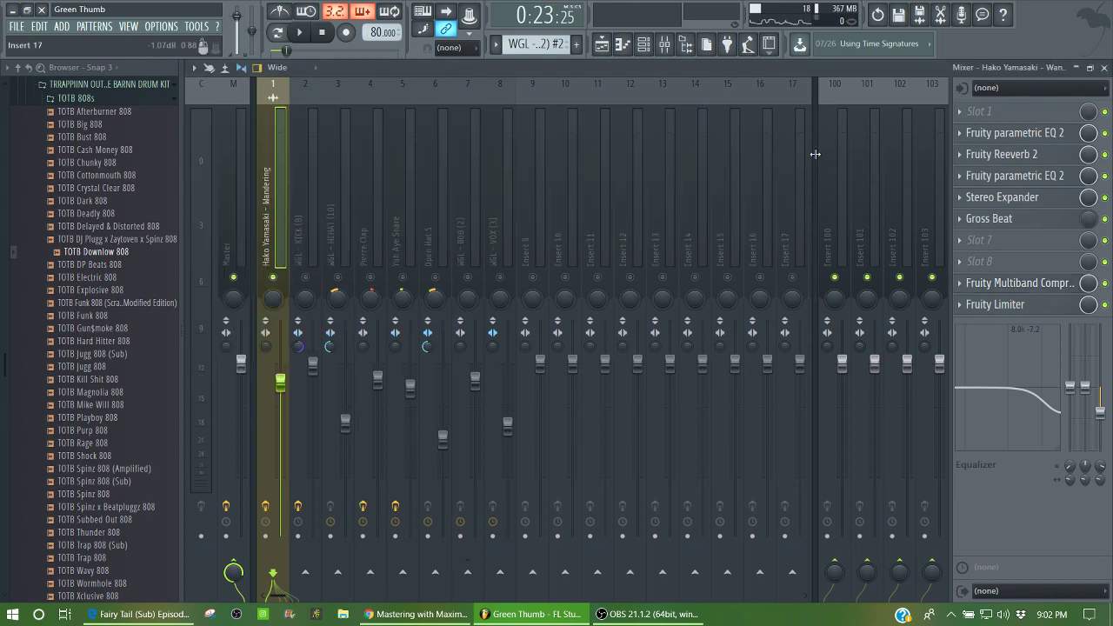
Compare the COMP and LIMIT pages of the Wandering track's Fruity Limiter and audition the sample through it.
left_click(992, 304)
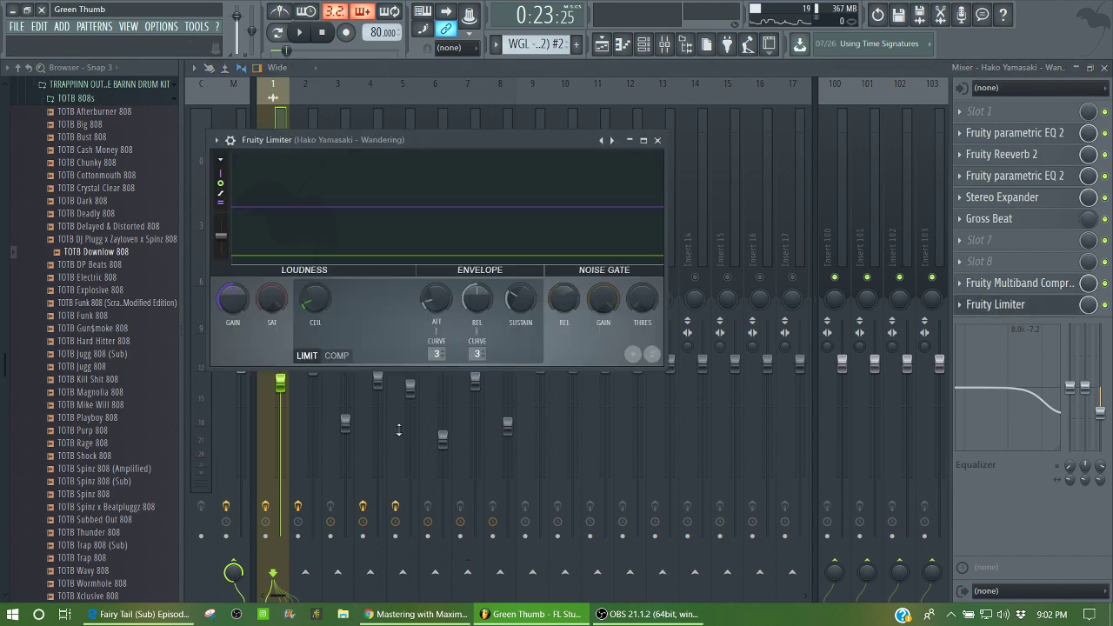
left_click(345, 359)
left_click(297, 357)
key("space")
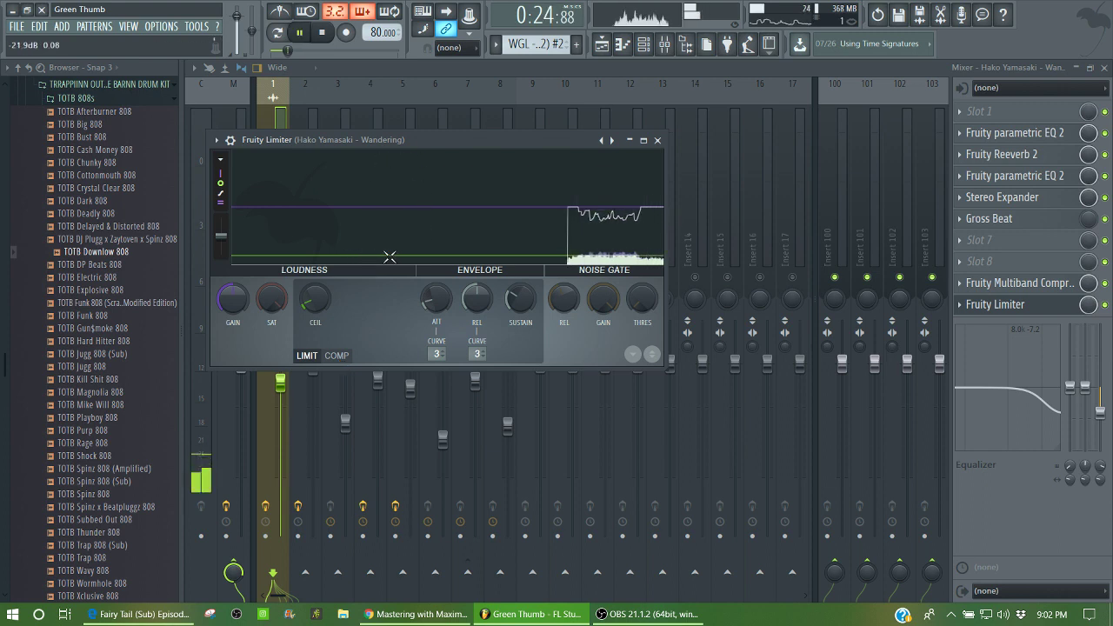
key("space")
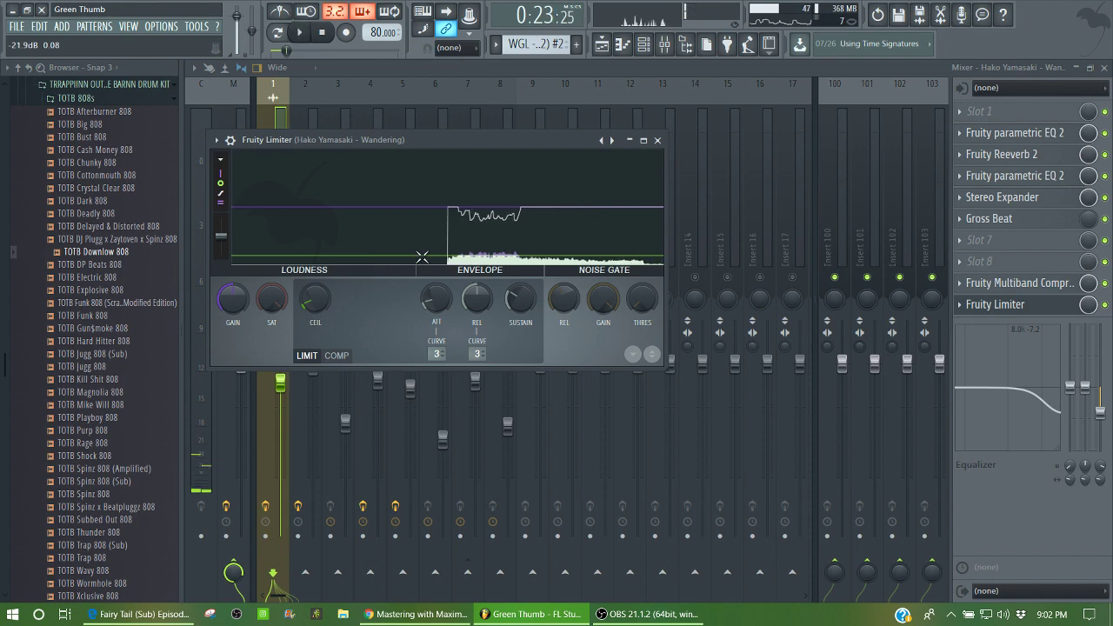
left_click(657, 140)
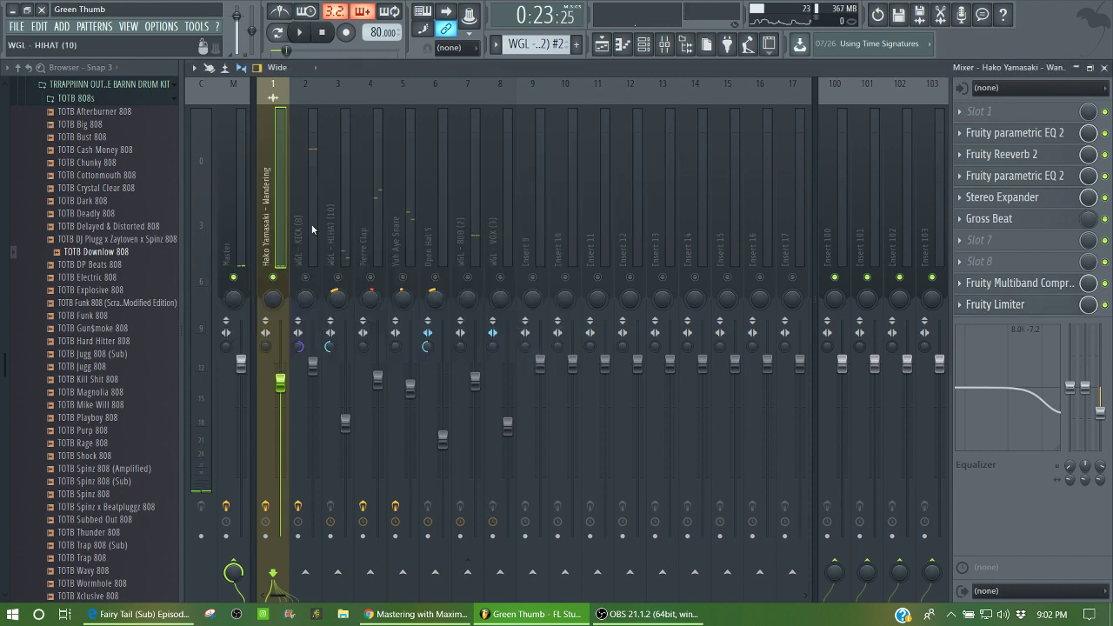
Solo WGL - KICK (8) together with WGL - 808 (2), audition them, and inspect the kick's parametric EQ and the 808's track equalizer.
left_click(310, 233)
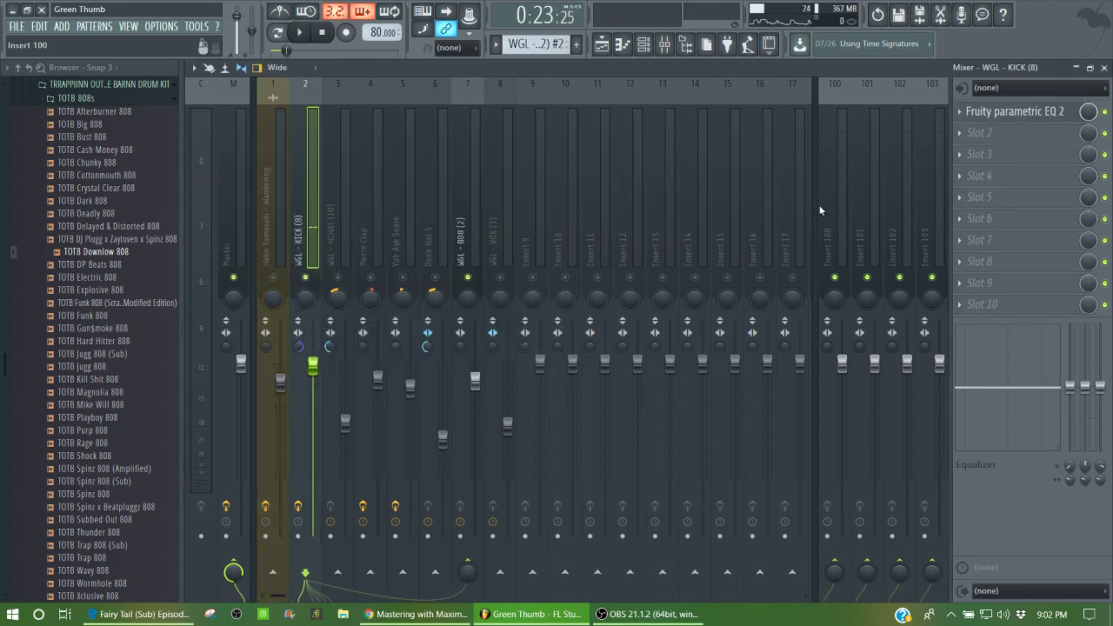
left_click(1049, 110)
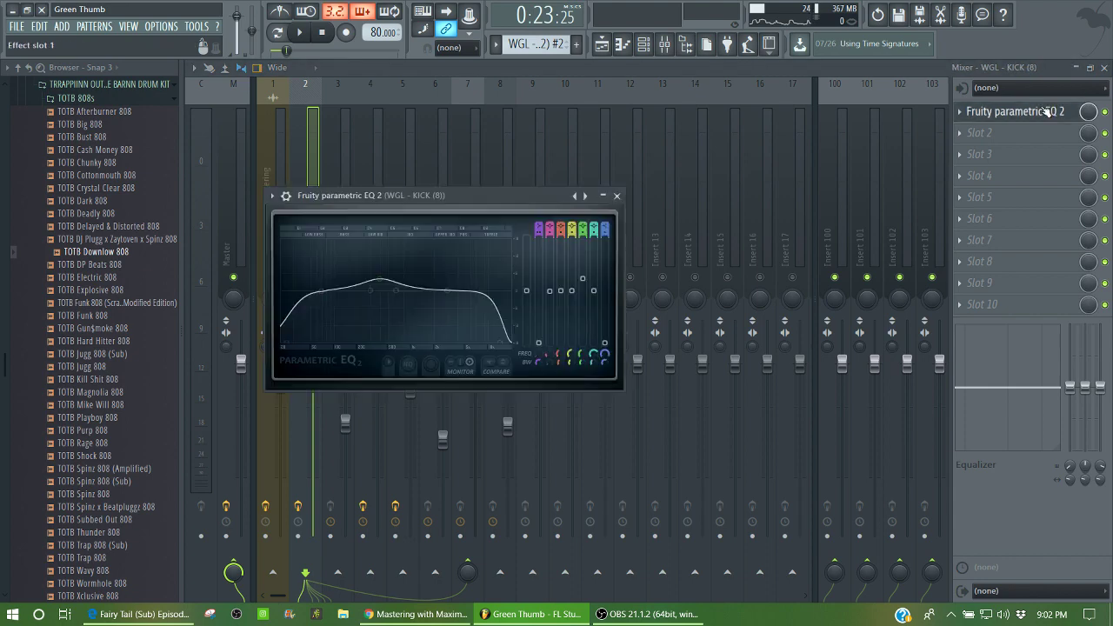
key("space")
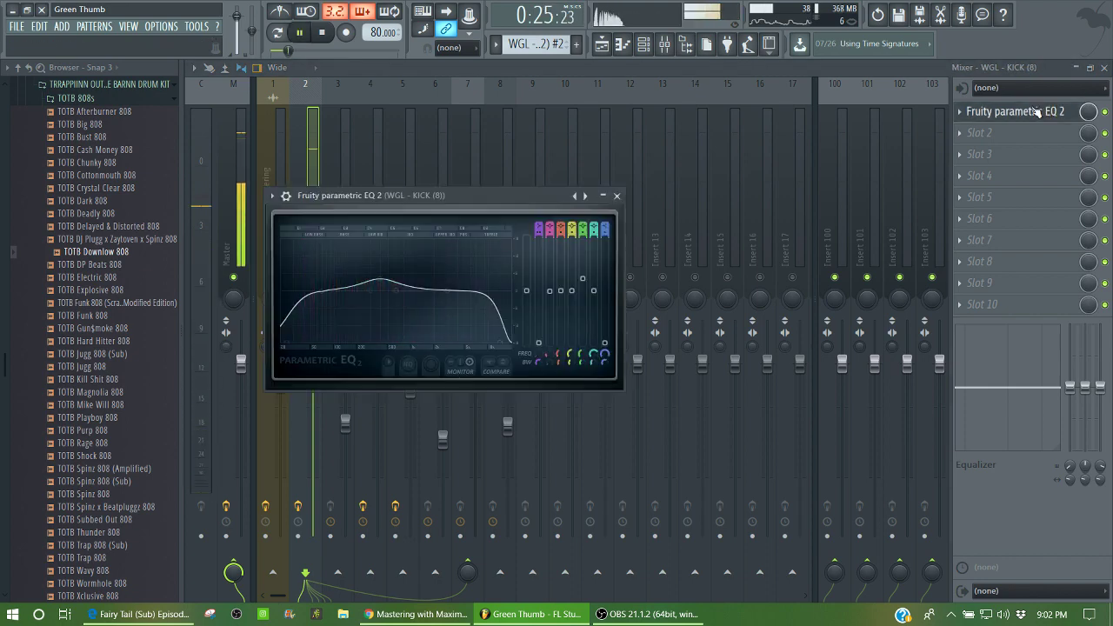
left_click(1035, 113)
left_click(470, 240)
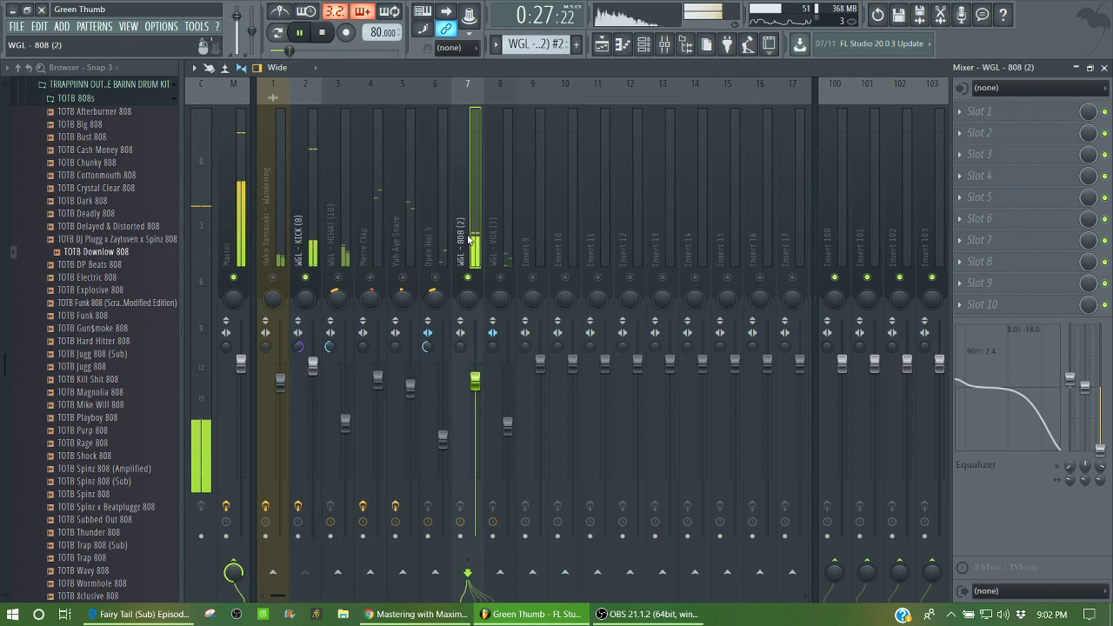
key("space")
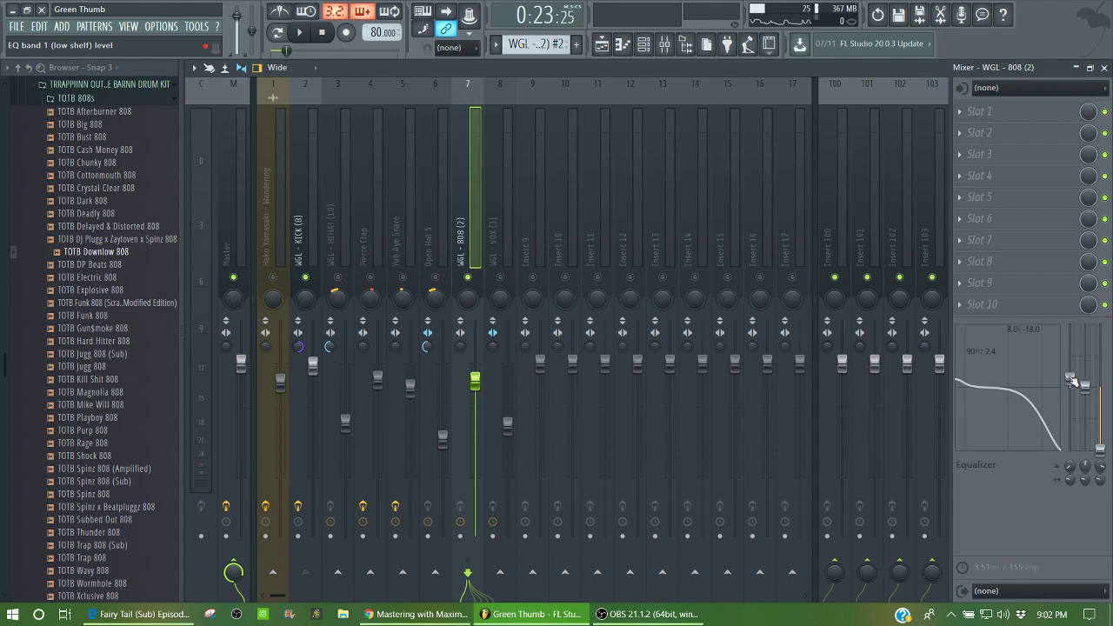
Solo WGL - HIHAT (10) and Pierre Clap in turn, checking the hi-hat's track equalizer and the clap's Fruity parametric EQ 2 curve.
right_click(338, 279)
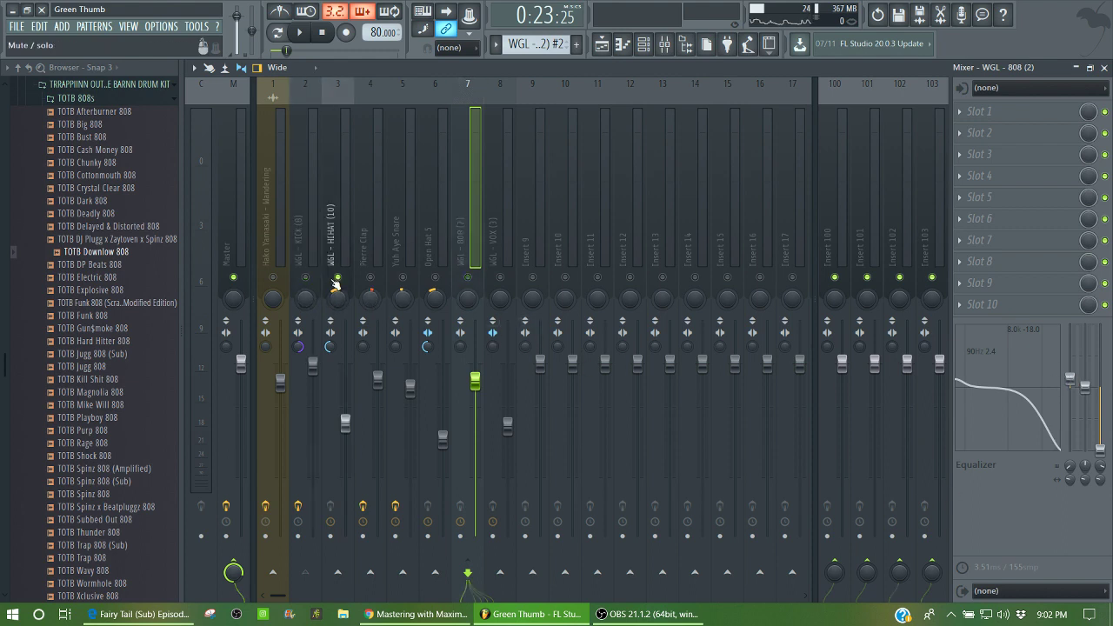
left_click(334, 242)
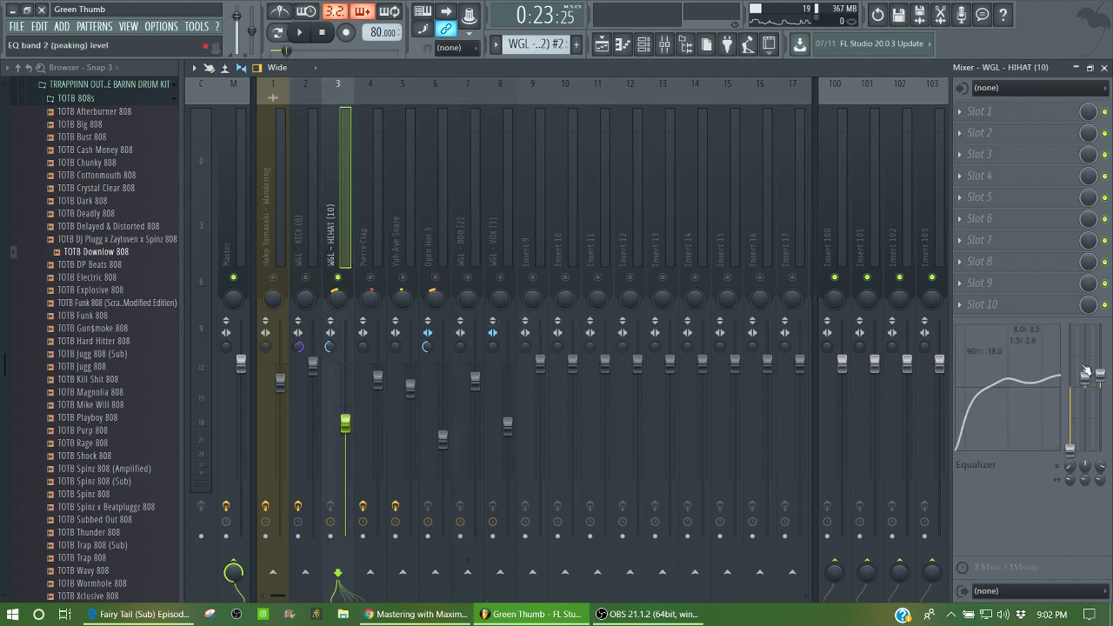
right_click(369, 277)
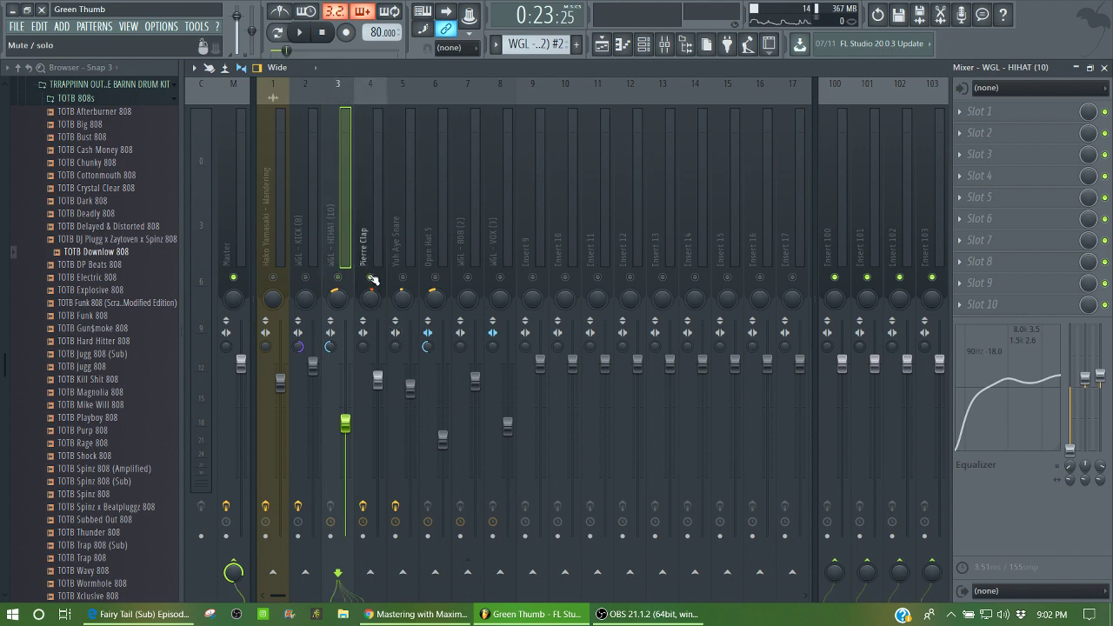
left_click(368, 243)
left_click(1000, 112)
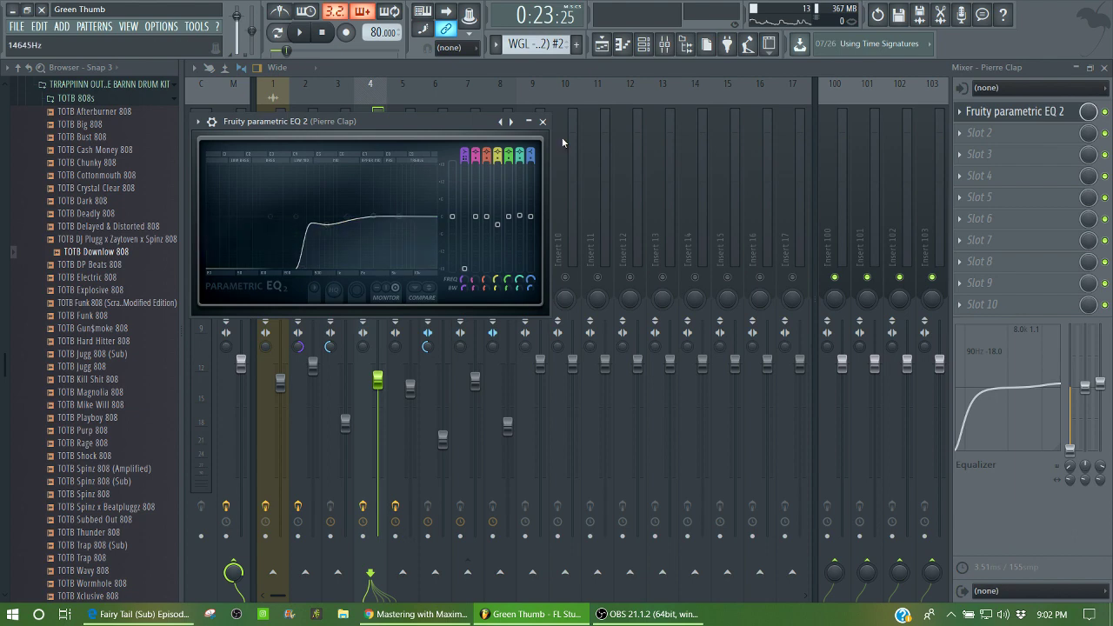
left_click(543, 121)
Solo Yuh Aye Snare, inspect its Fruity parametric EQ 2 curve, and audition the track while watching its level meter.
right_click(403, 278)
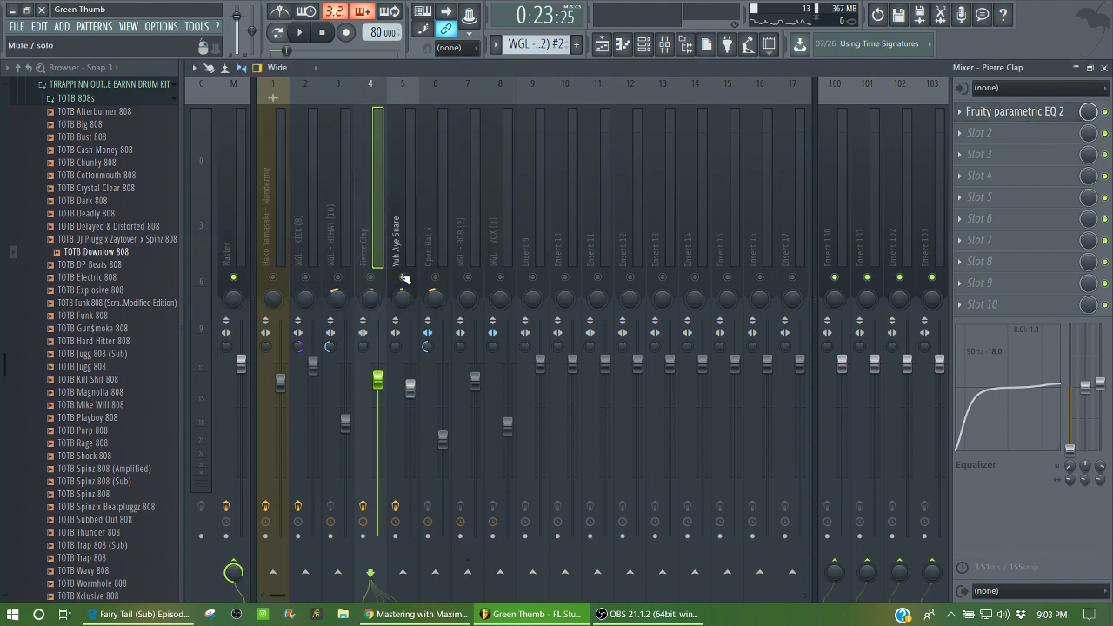
left_click(398, 236)
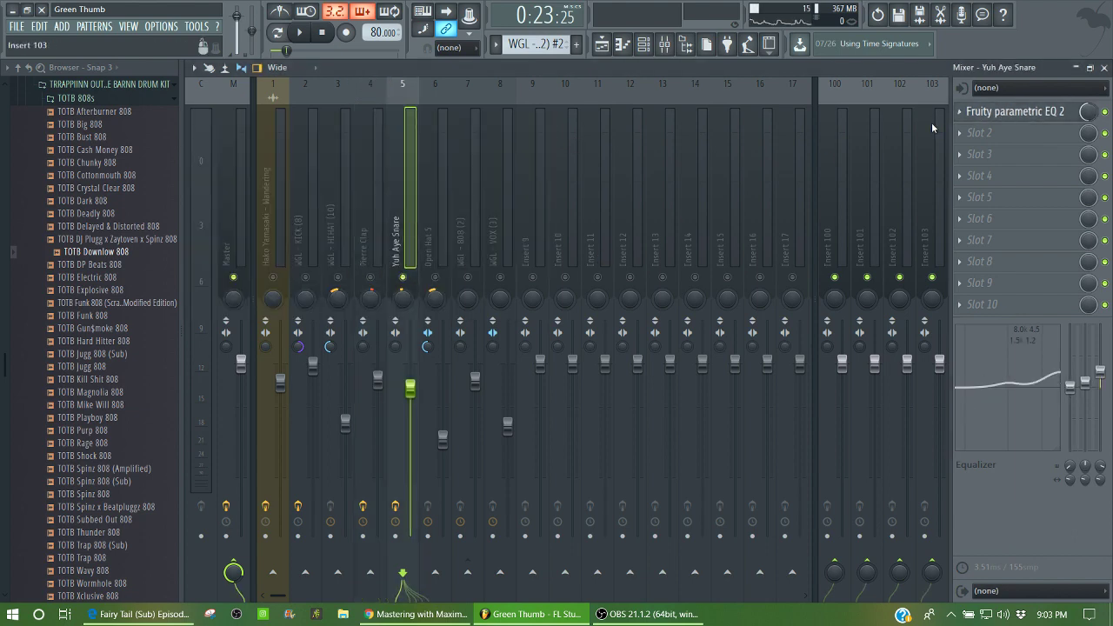
left_click(1015, 115)
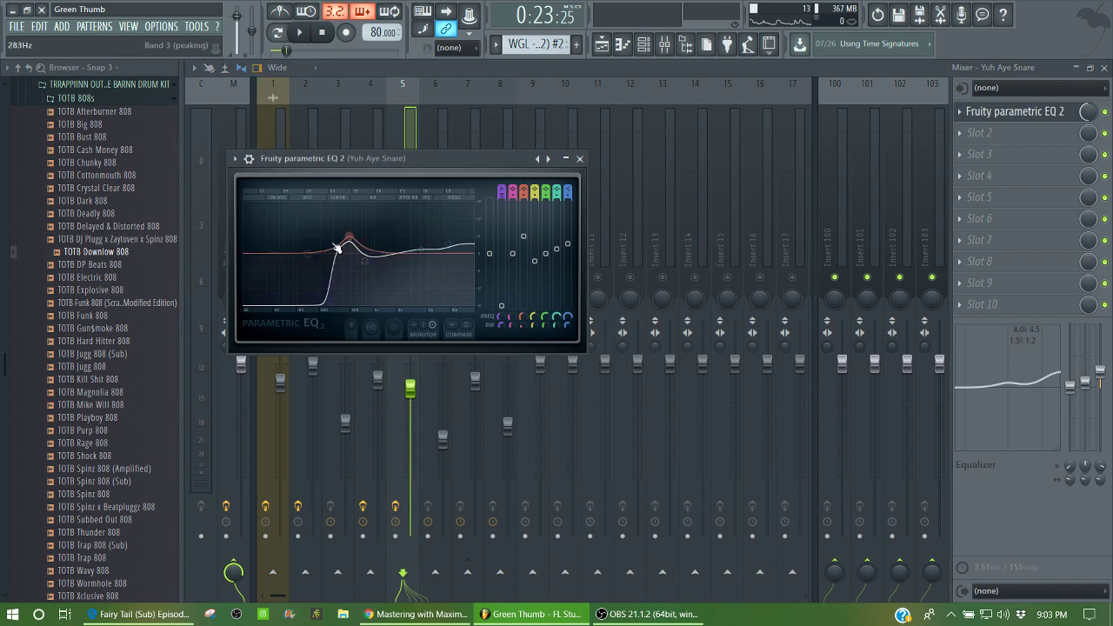
key("space")
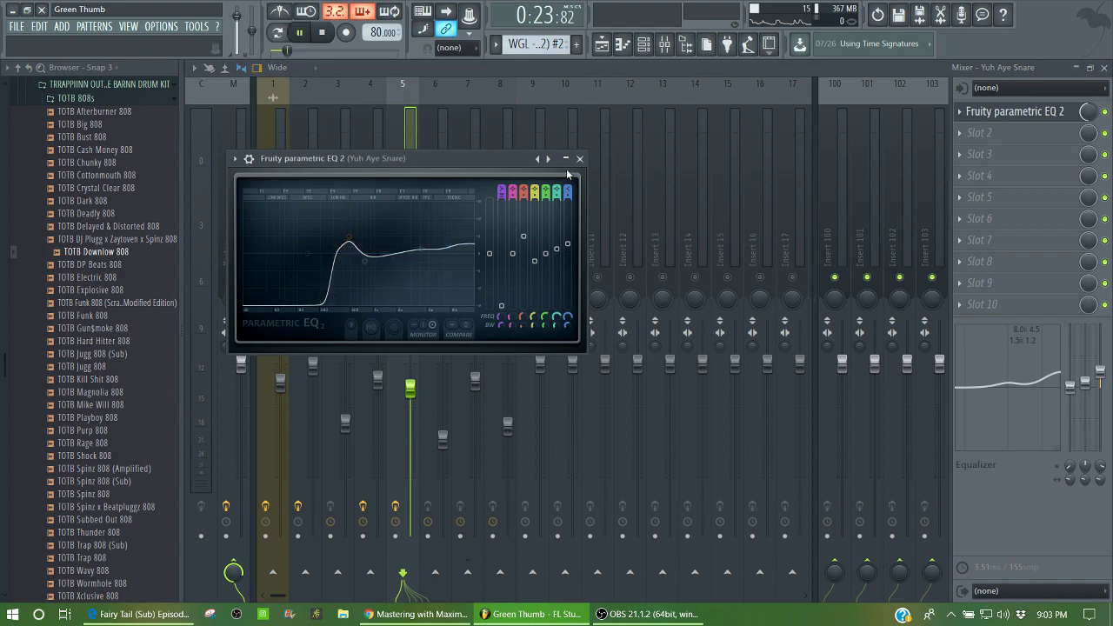
left_click(414, 138)
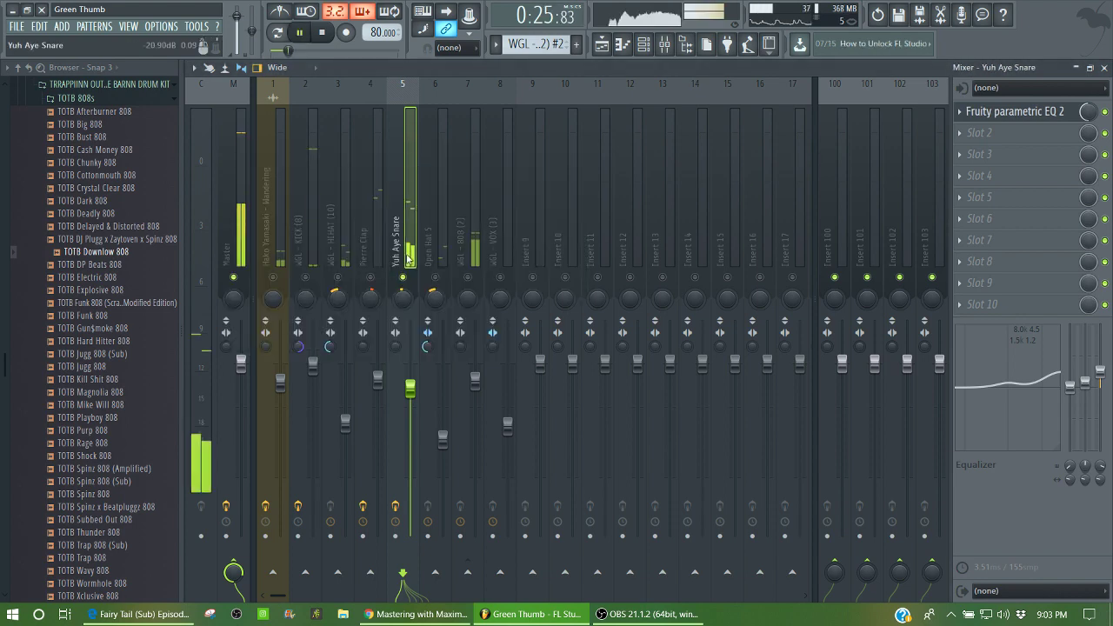
left_click(1017, 111)
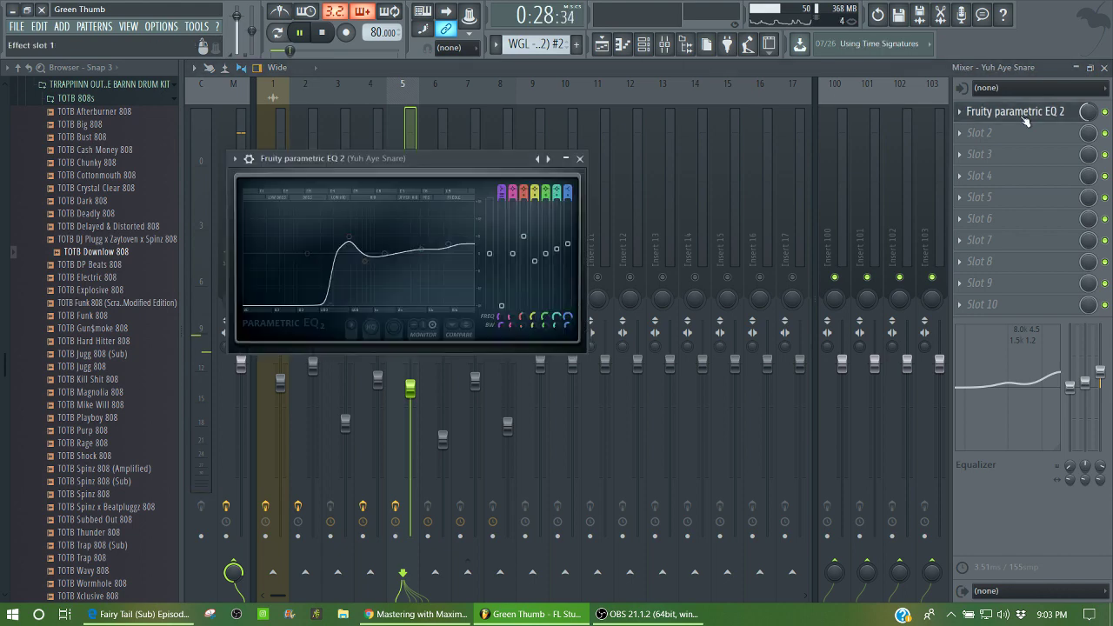
left_click(581, 161)
key("space")
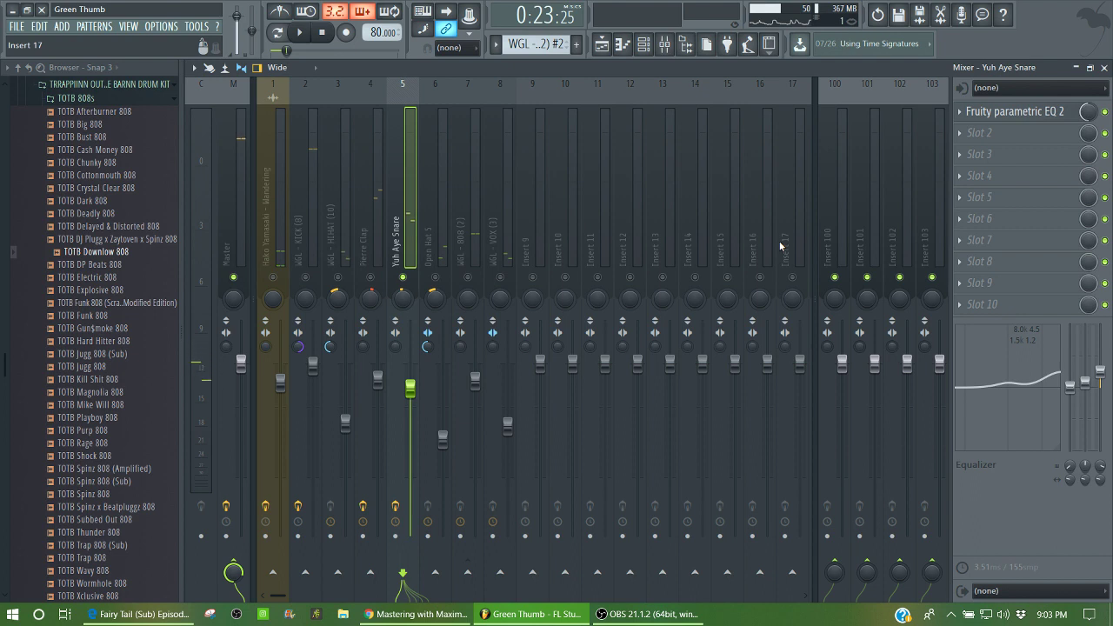
Solo Open Hat 5 and WGL - VOX (3) in turn, audition the vox, and compare their track equalizers with WGL - HIHAT (10).
left_click(436, 272)
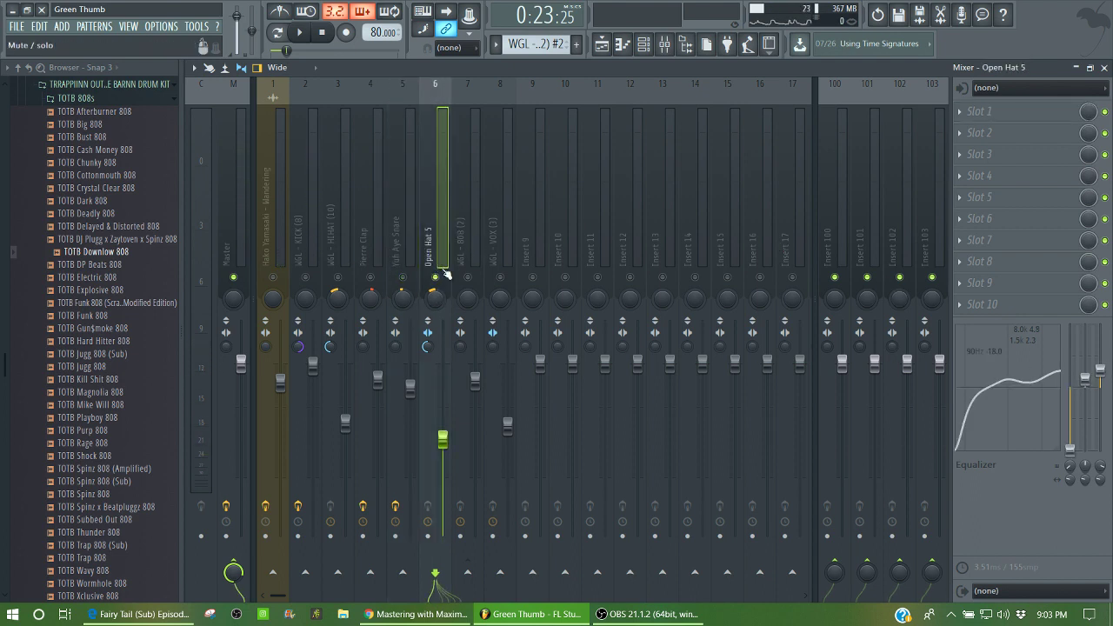
left_click(470, 266)
left_click(501, 267)
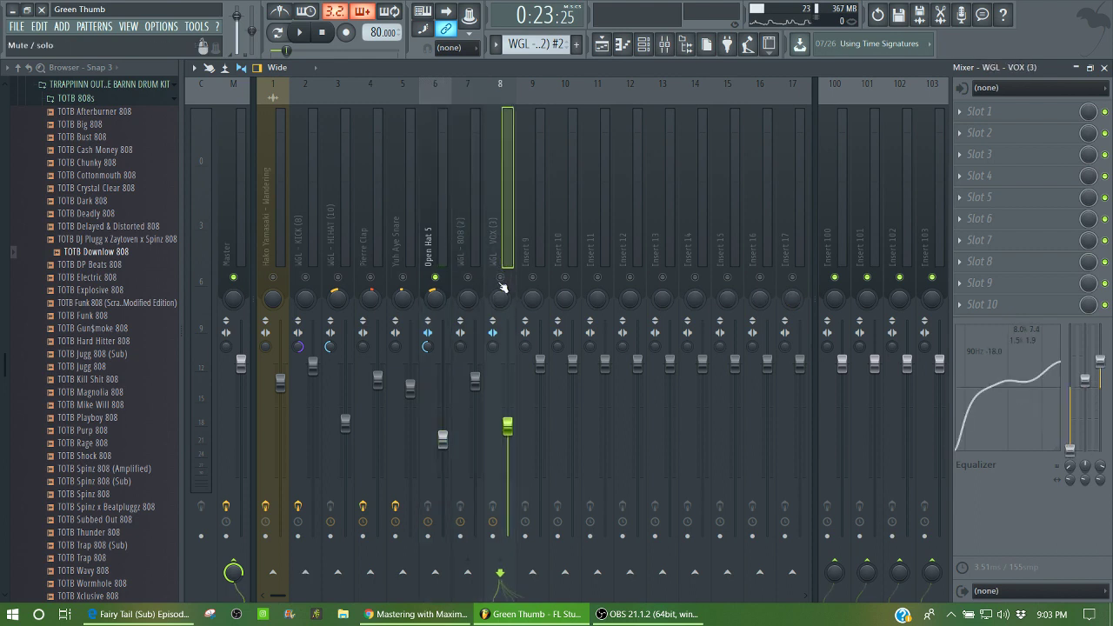
key("space")
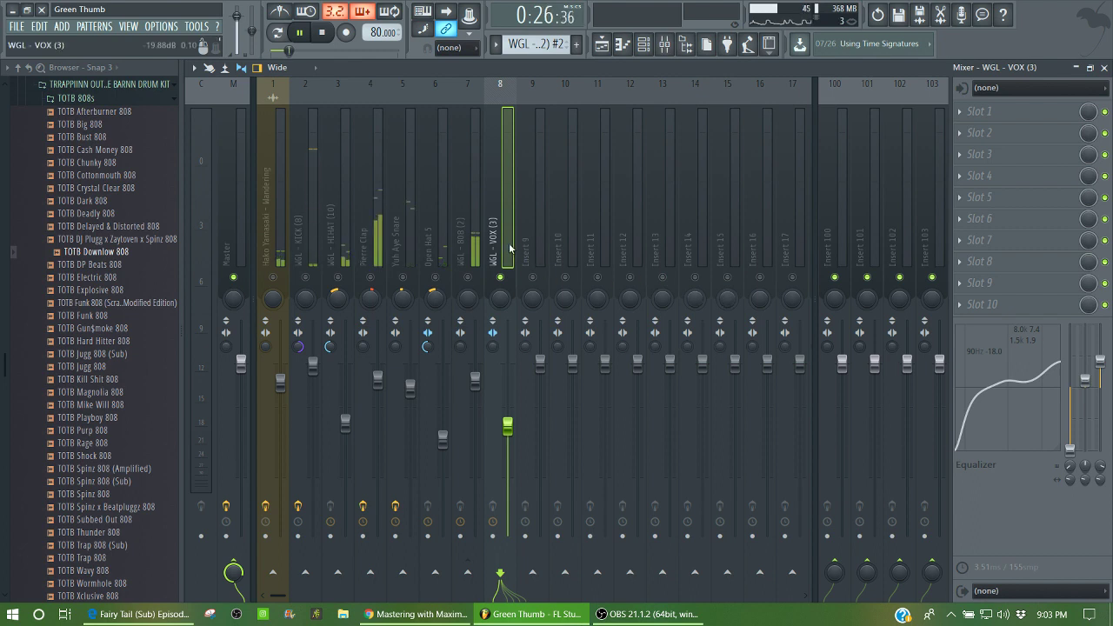
key("space")
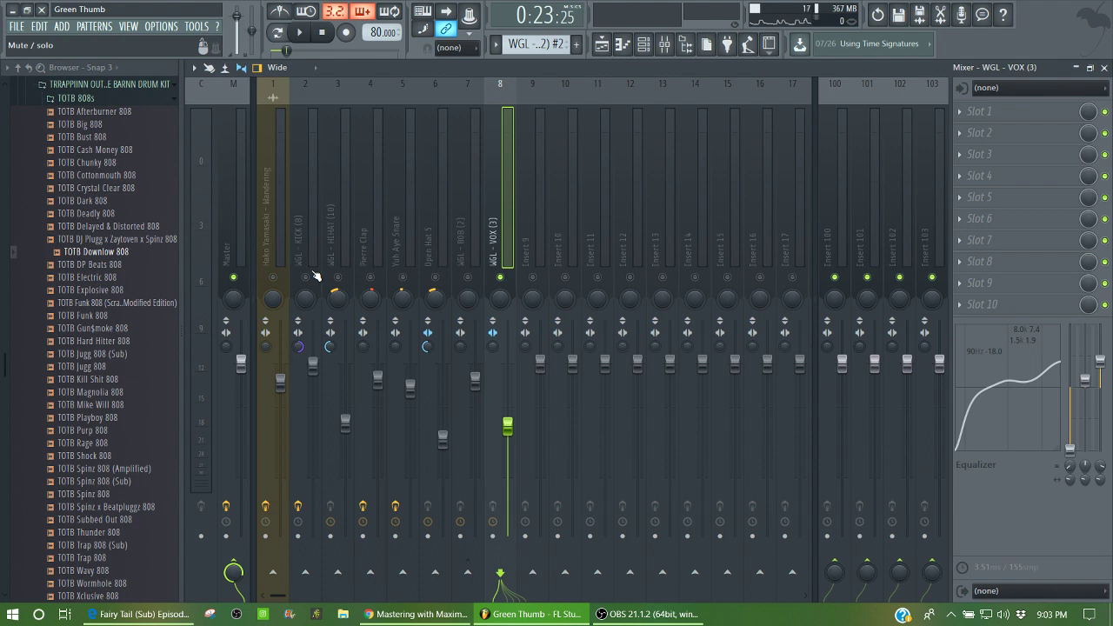
left_click(324, 244)
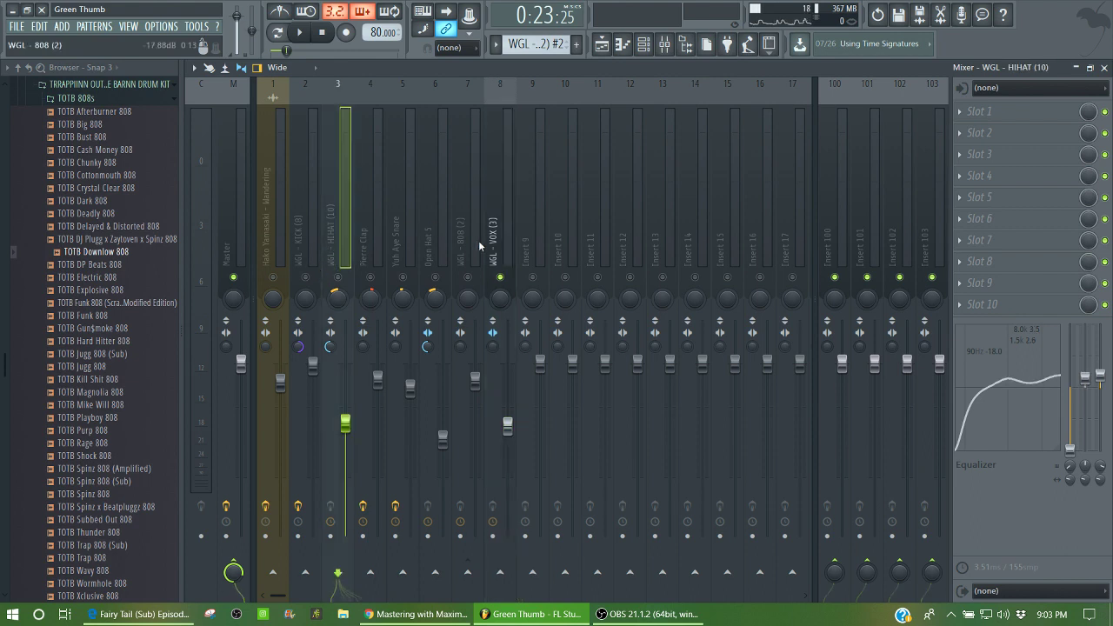
left_click(439, 241)
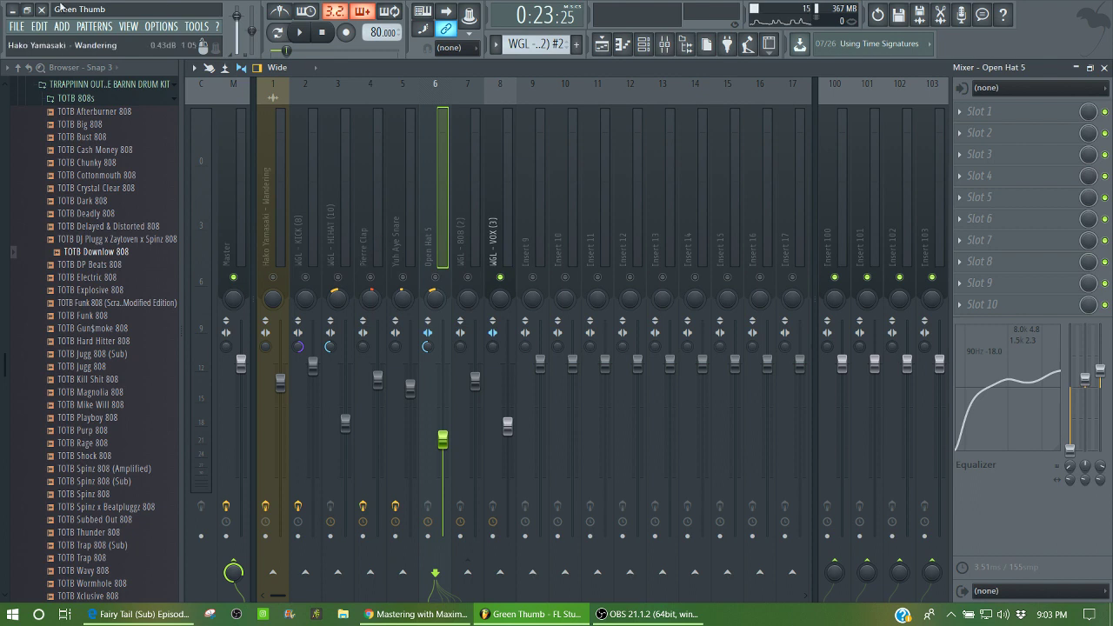
Open the recent project sprite.flp without saving the changes to Green Thumb.flp.
left_click(16, 26)
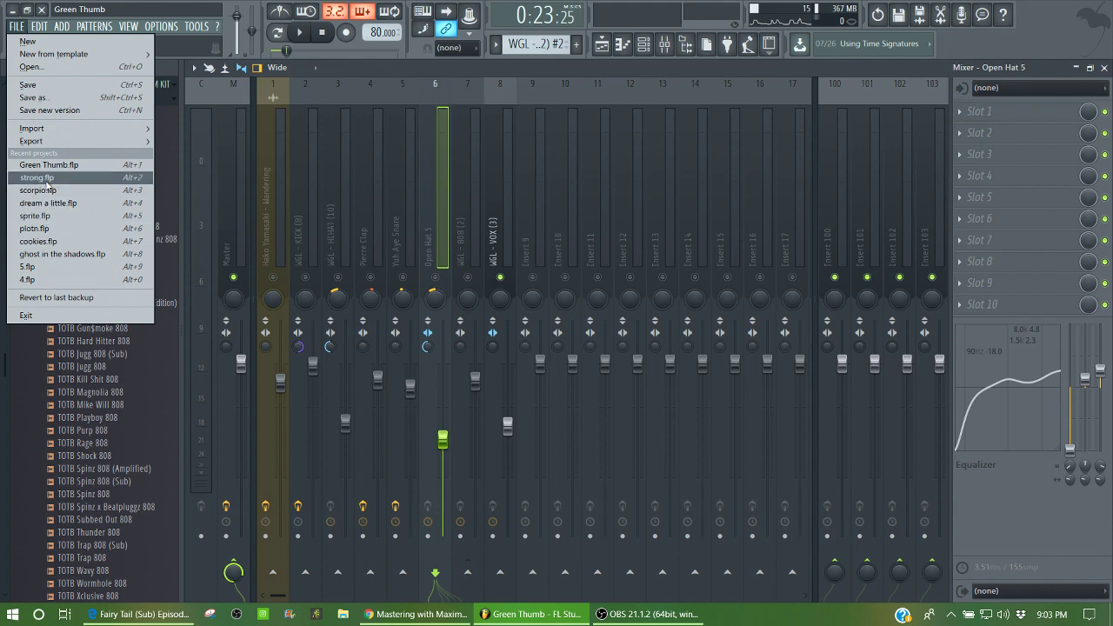
left_click(41, 221)
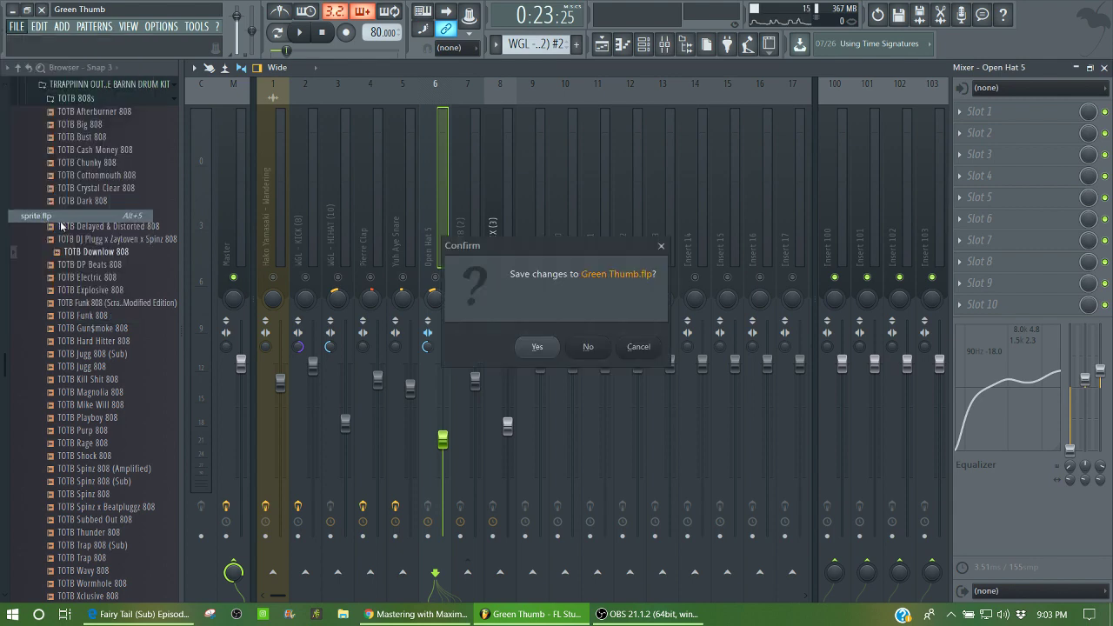
left_click(603, 354)
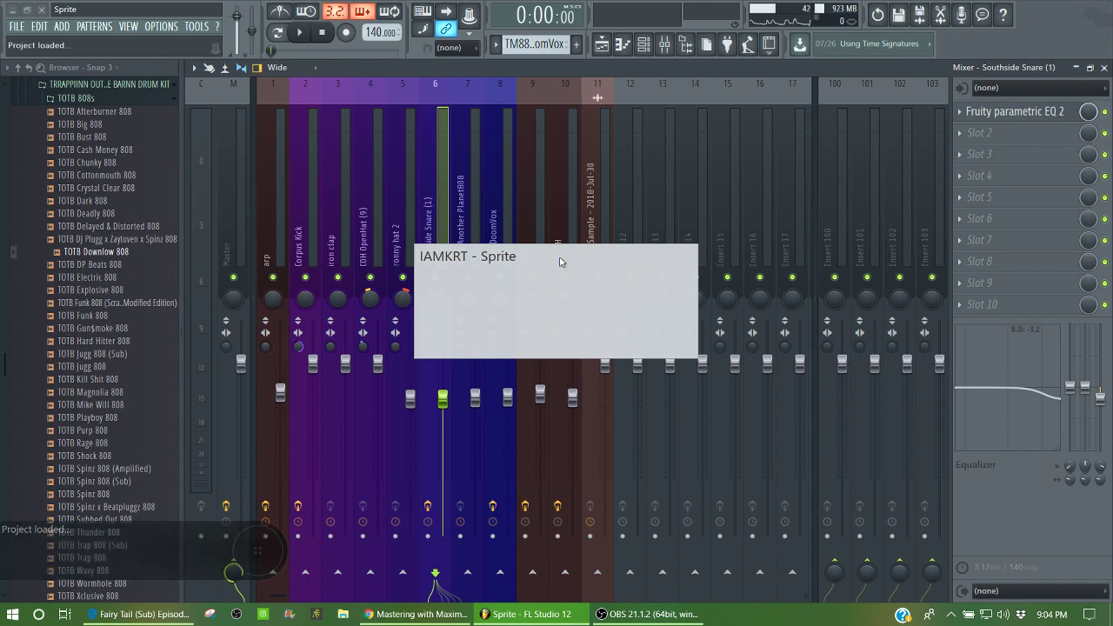
Play the Sprite arrangement from around bar 33 and watch the track levels in the mixer.
left_click(603, 45)
key("space")
key("space")
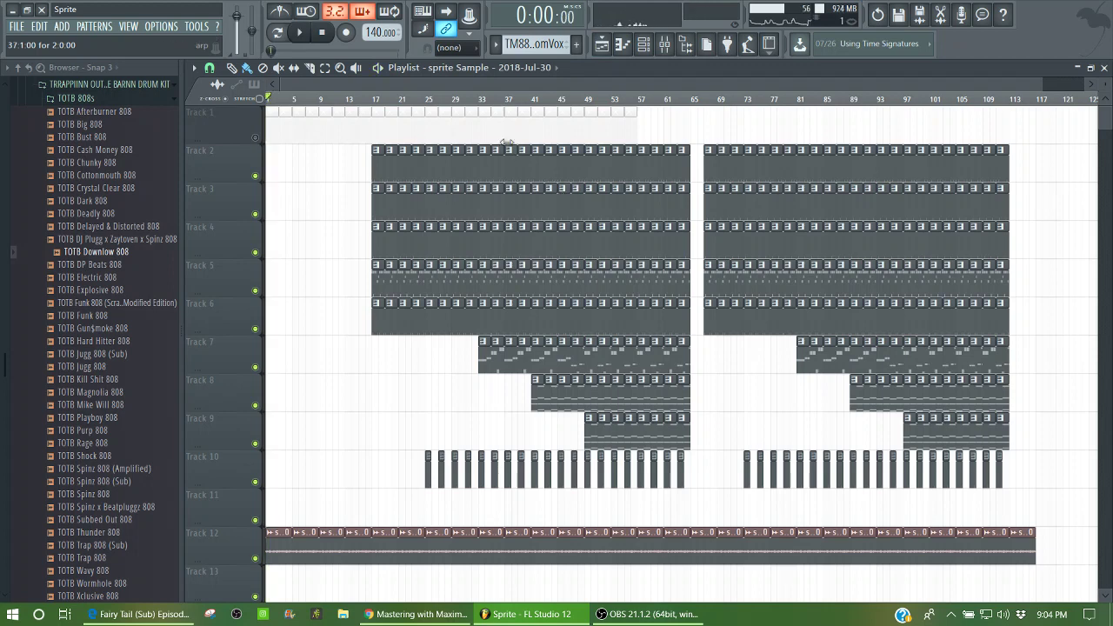
left_click(482, 102)
key("space")
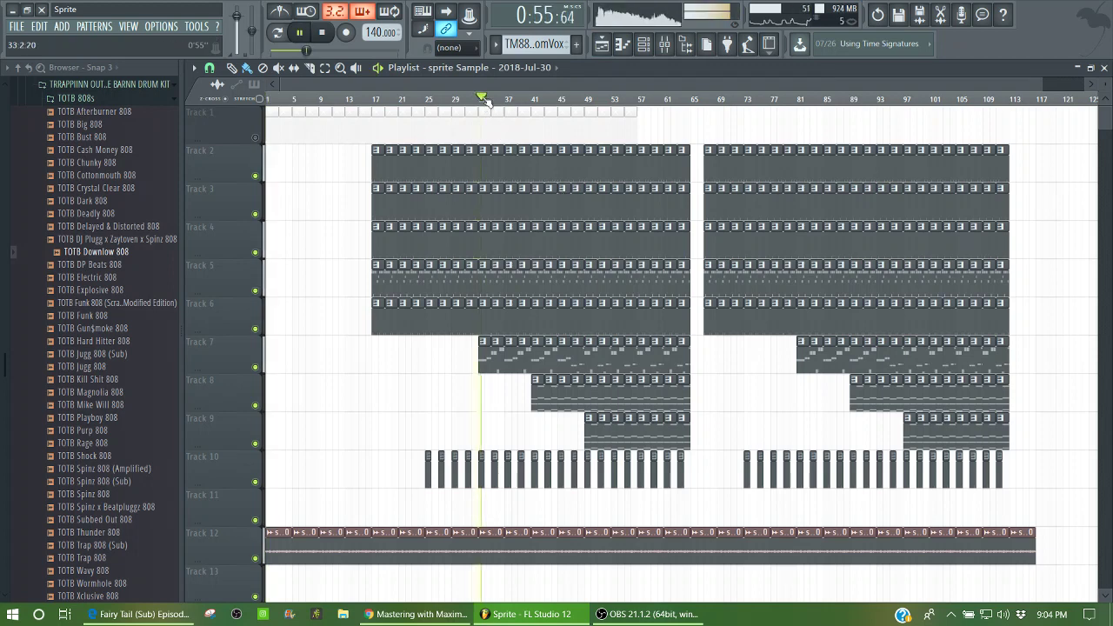
left_click(665, 45)
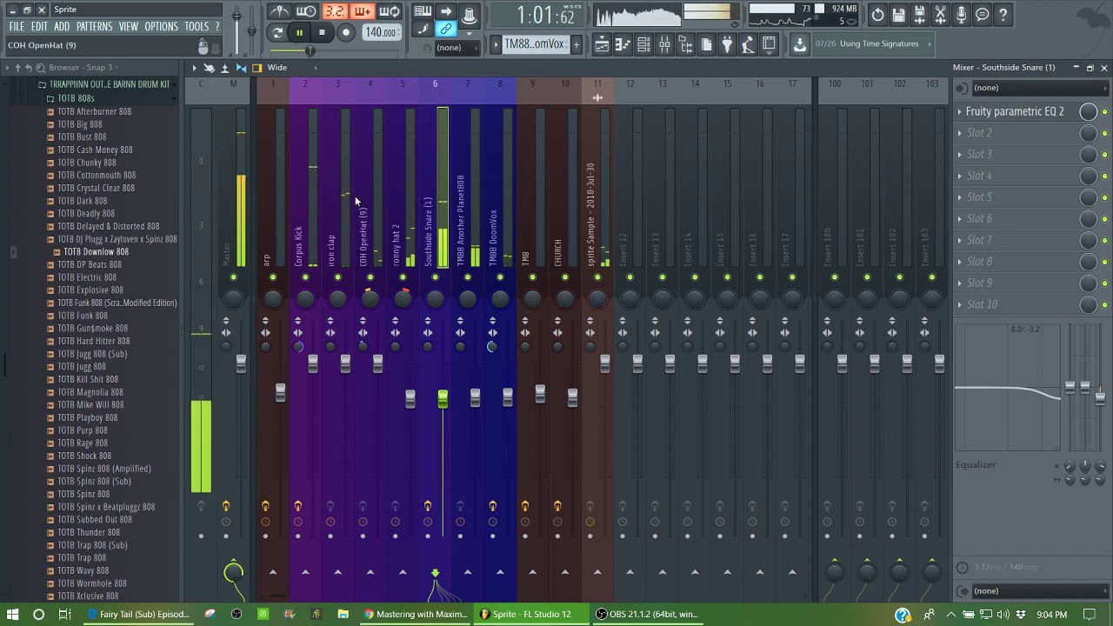
key("space")
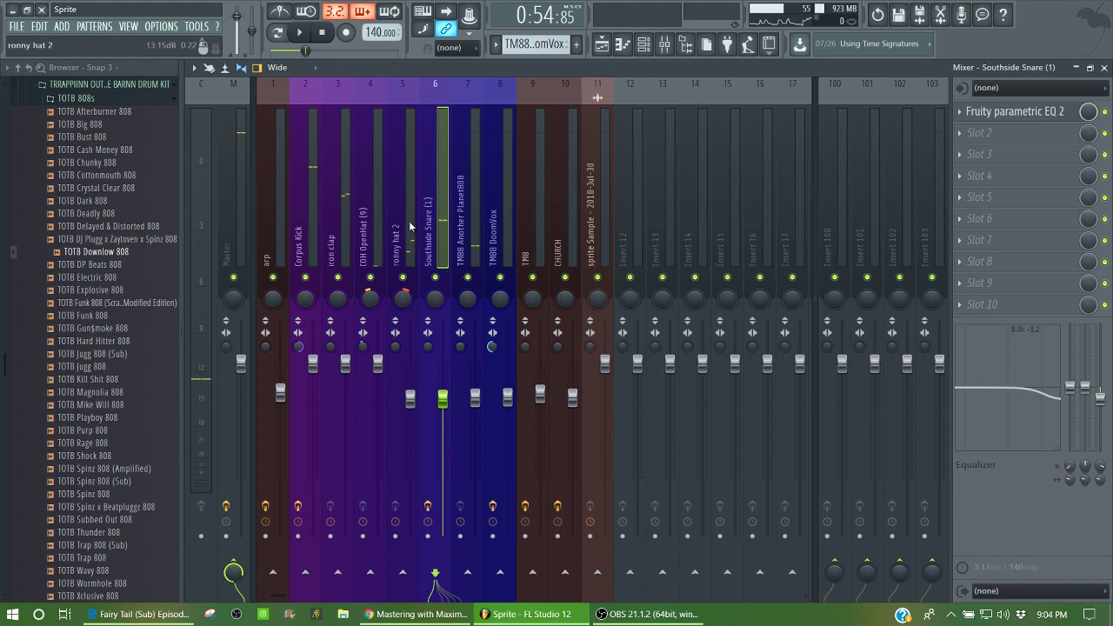
Audition the sprite Sample track soloed with ronny hat 2, solo TM88 Another Planet808 with the sample, and restore all tracks.
right_click(597, 277)
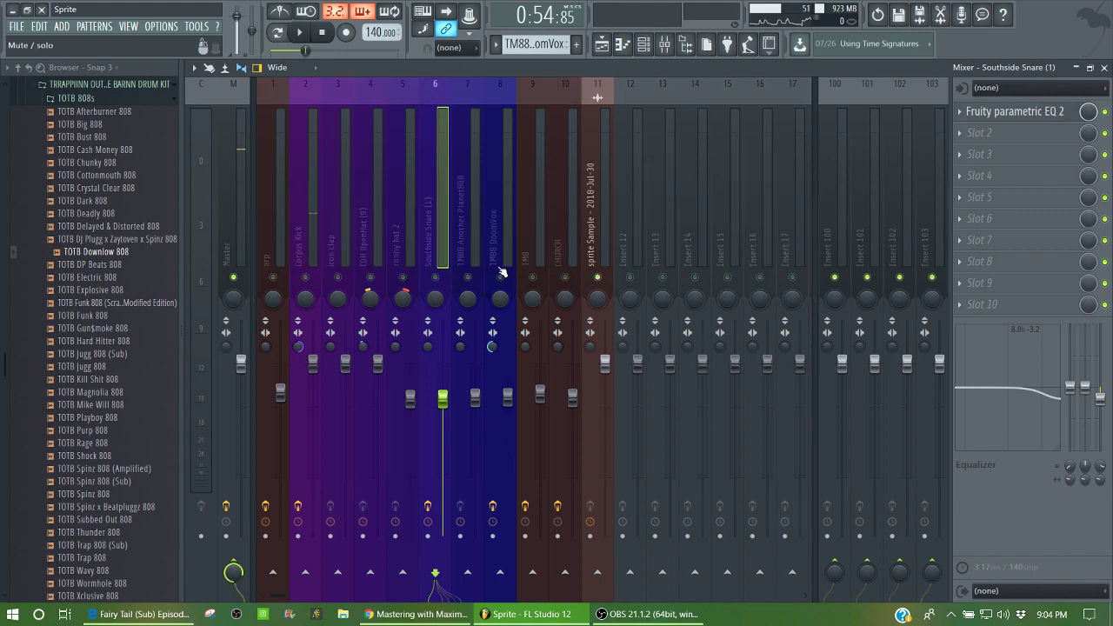
left_click(404, 276)
key("space")
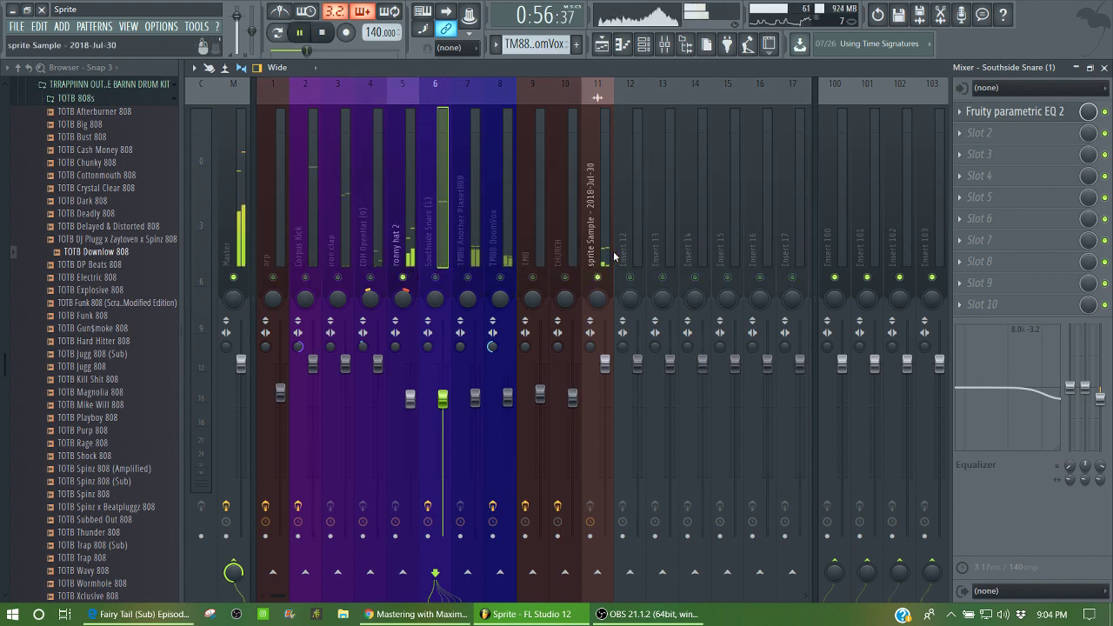
right_click(471, 277)
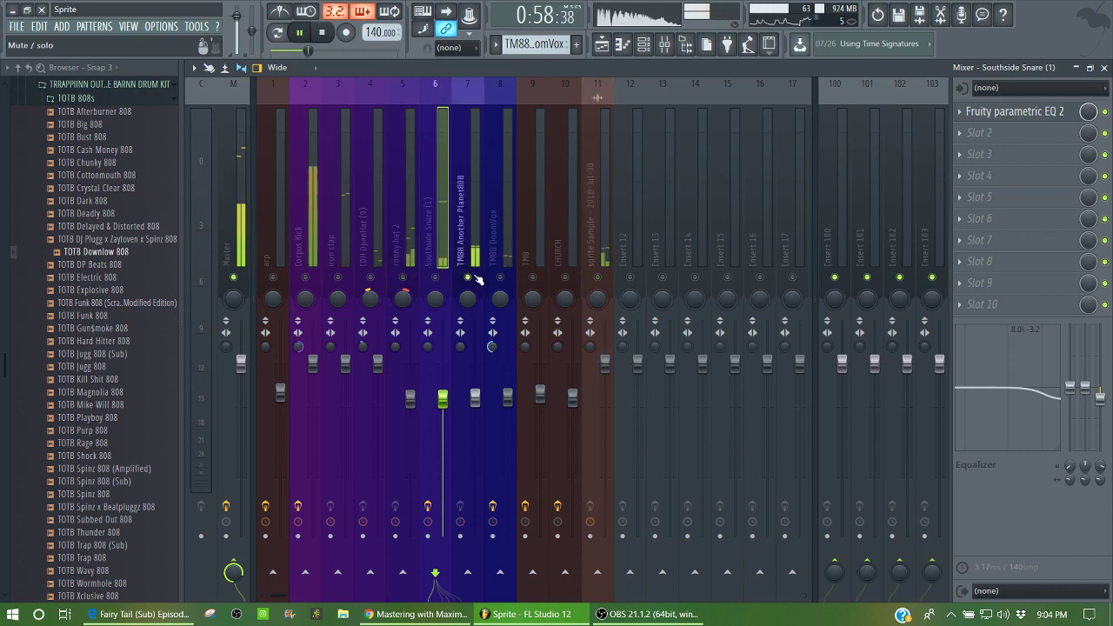
left_click(597, 277)
key("space")
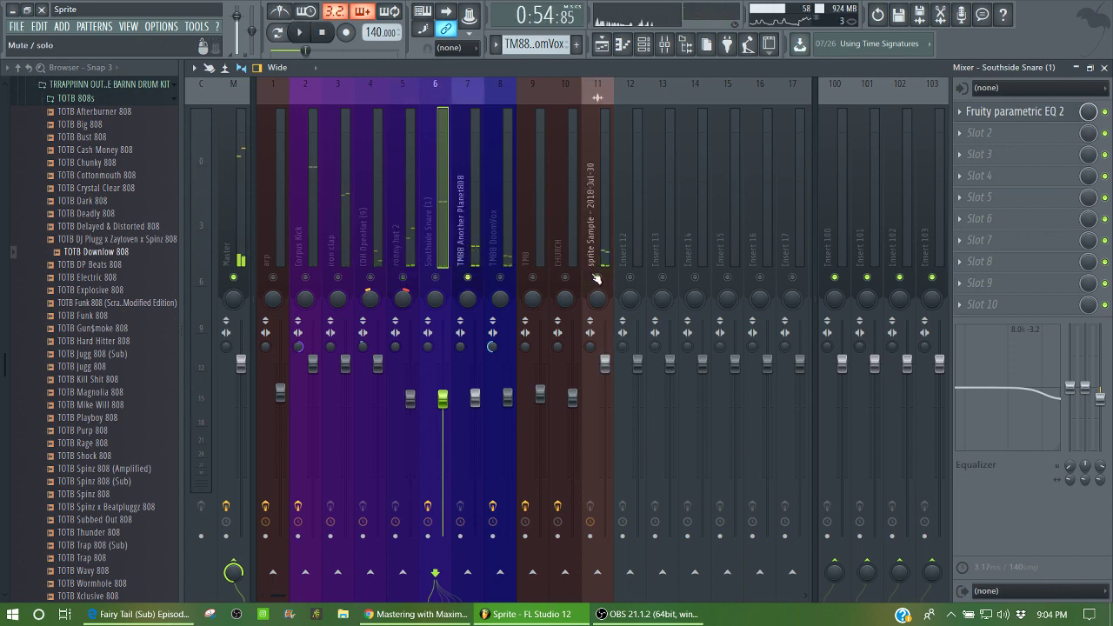
right_click(470, 277)
Inspect the Master track's Fruity Limiter settings and review the playlist arrangement alongside the mixer.
left_click(245, 163)
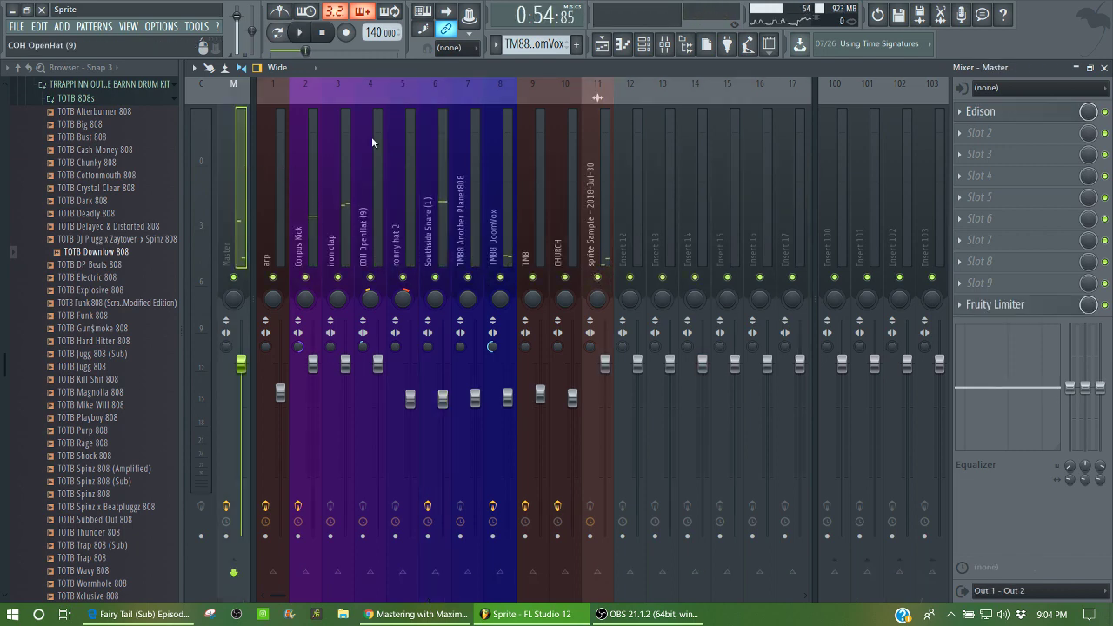
left_click(1023, 305)
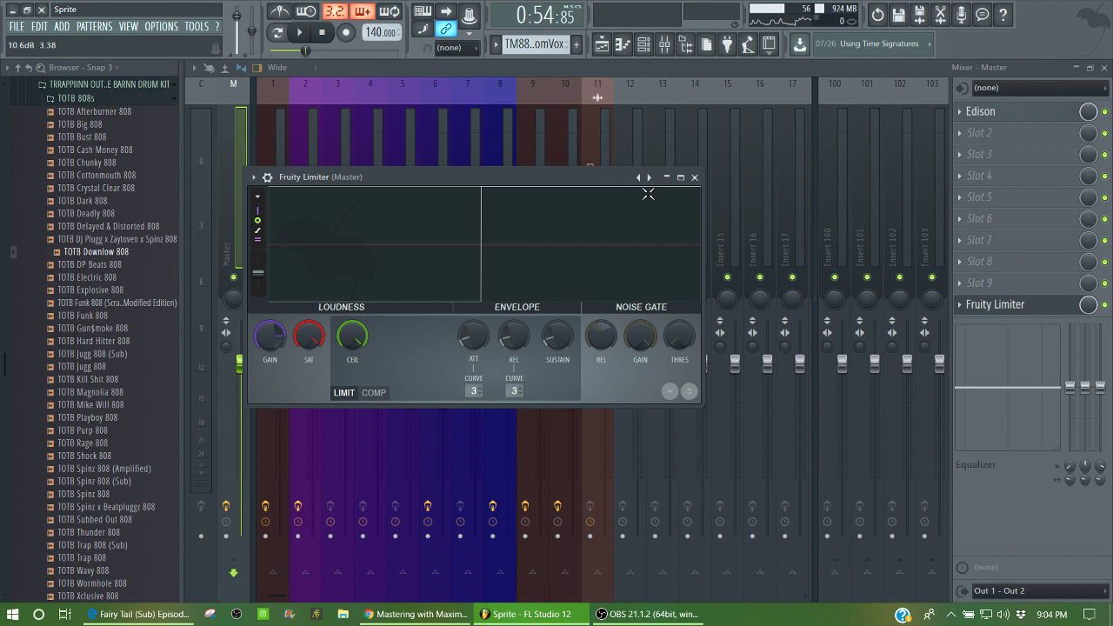
left_click(694, 176)
left_click(1105, 68)
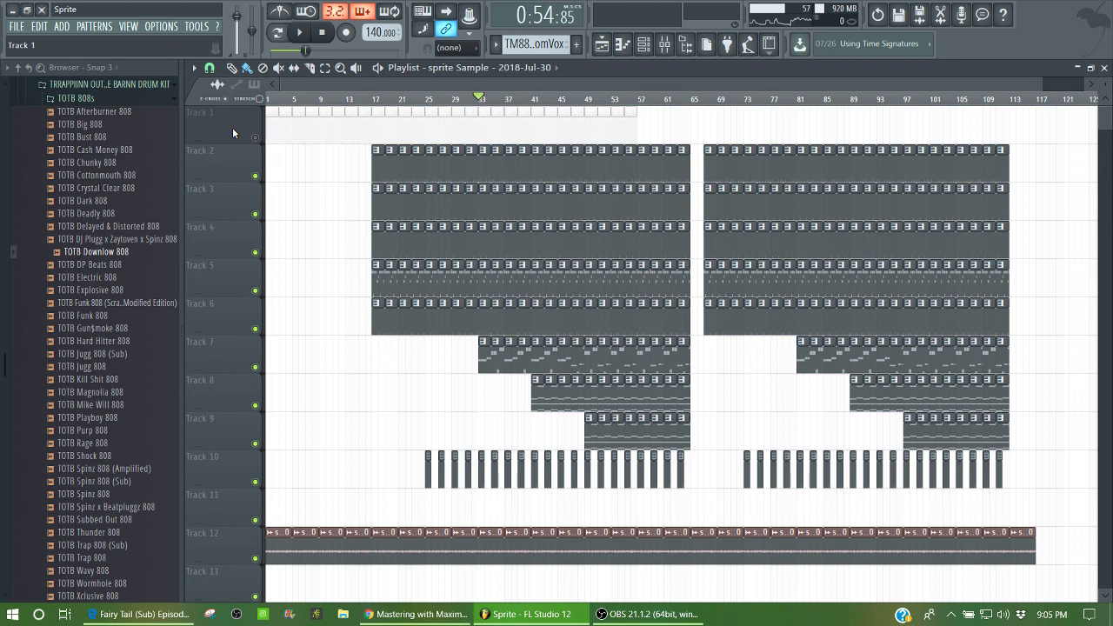
left_click(664, 43)
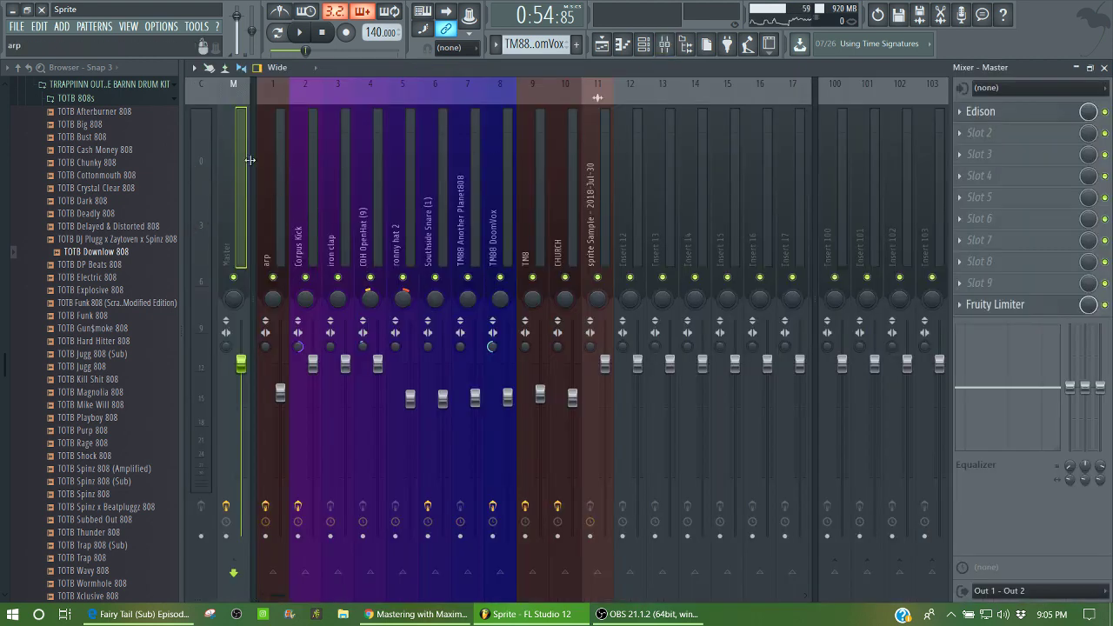
left_click(1105, 68)
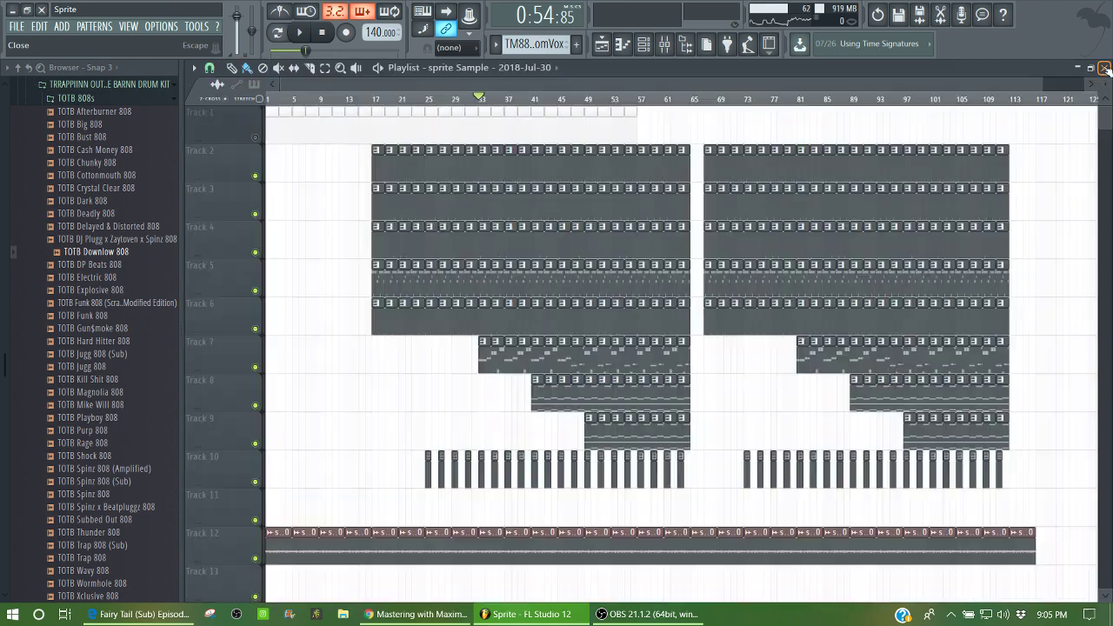
left_click(665, 43)
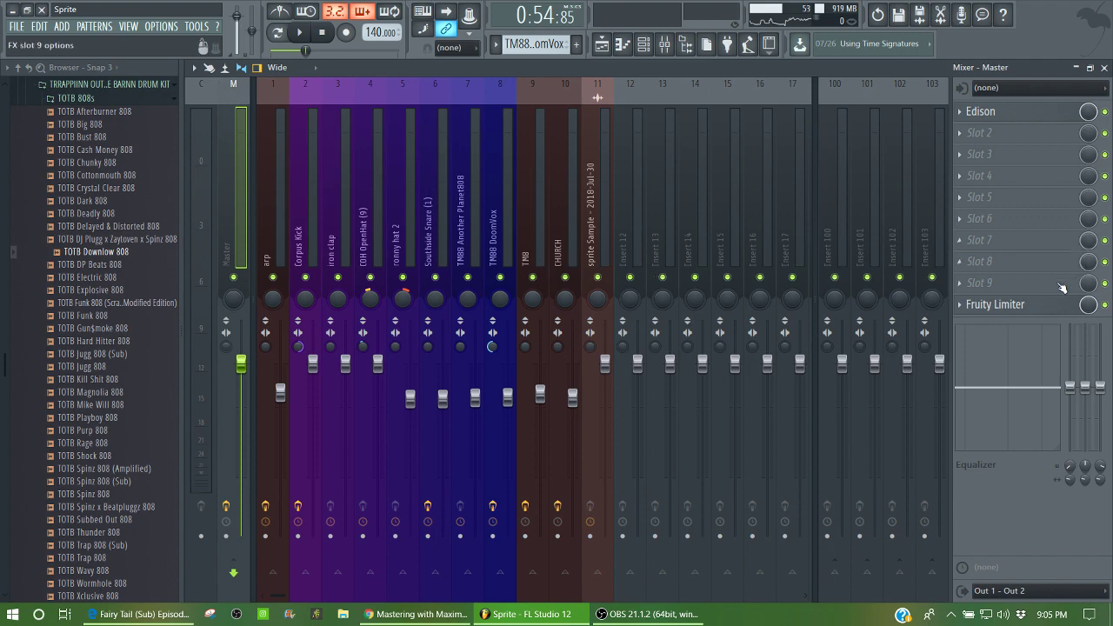
Preview TOTB Kick (2) from the TOTB Kicks folder through the Master's Fruity Limiter and raise the limiter's gain.
left_click(1001, 304)
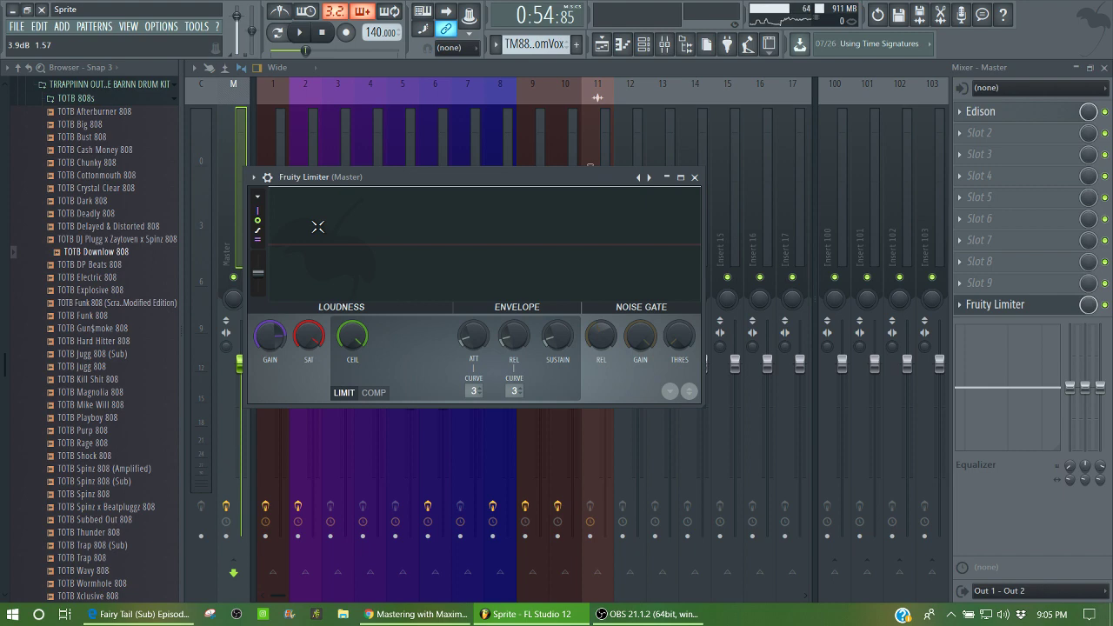
left_click(113, 98)
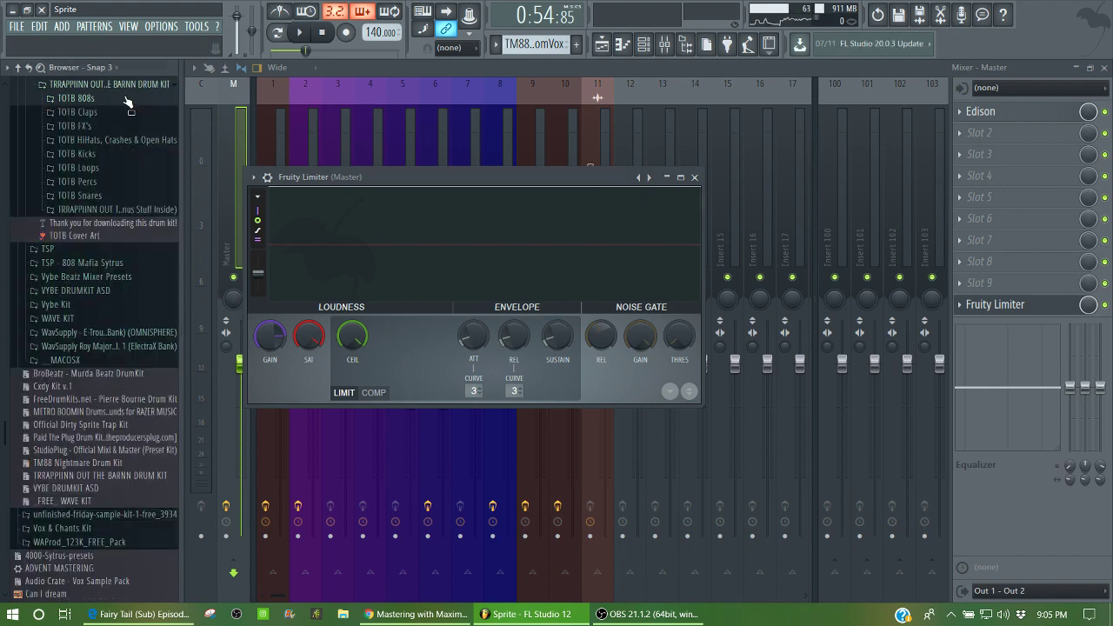
left_click(88, 155)
left_click(106, 181)
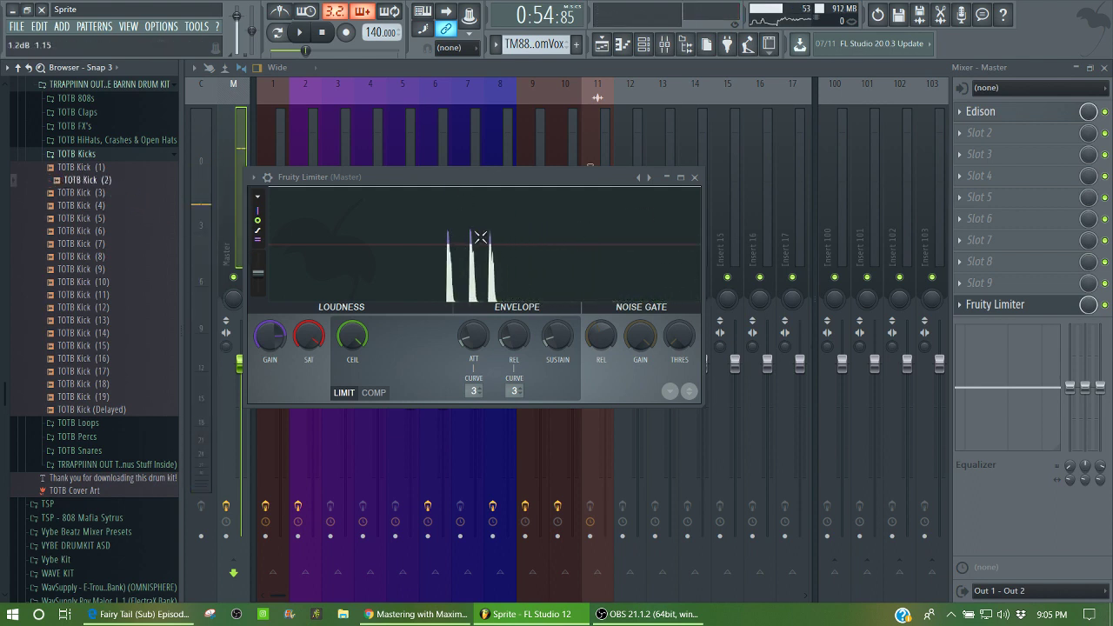
left_click(106, 181)
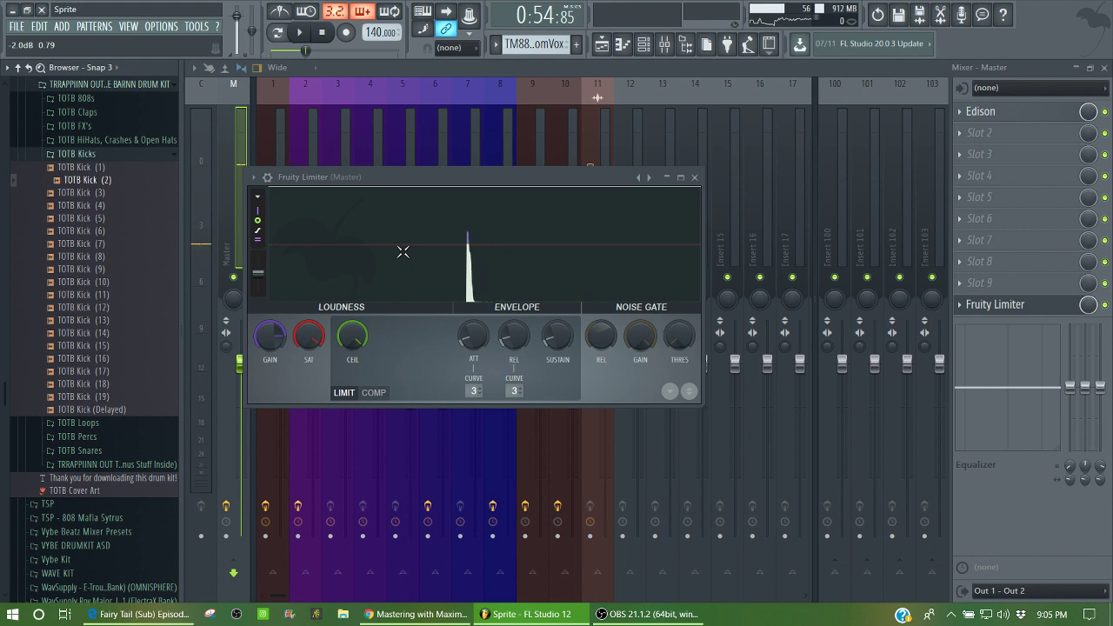
left_click_drag(269, 336, 270, 314)
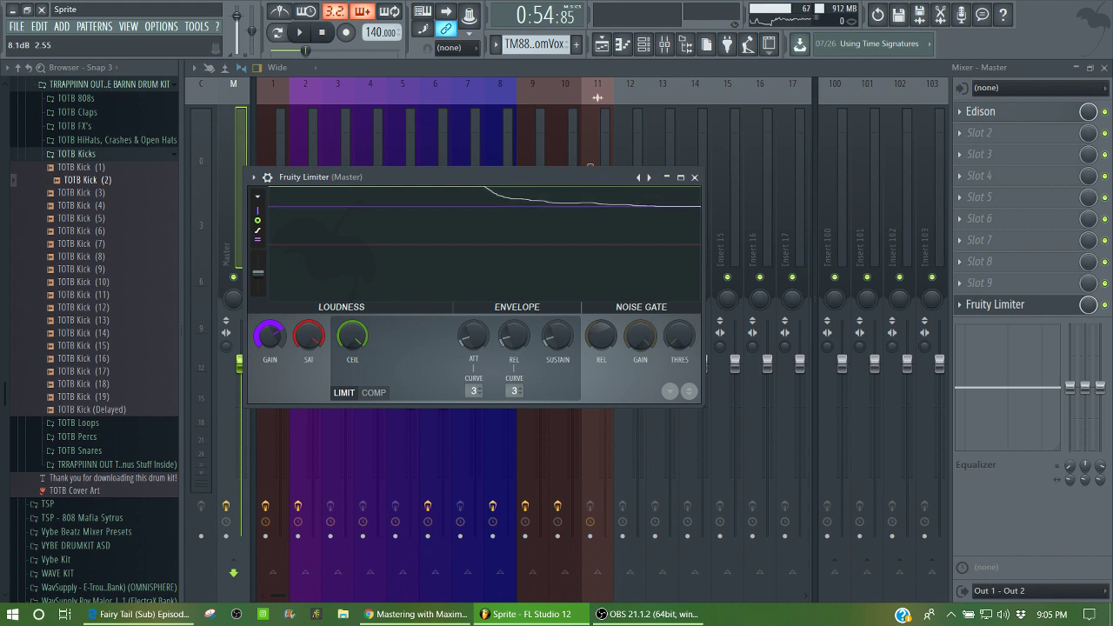
Preview TOTB Kick (2) again and play a short part of the Sprite arrangement through the Master's Fruity Limiter.
left_click(93, 181)
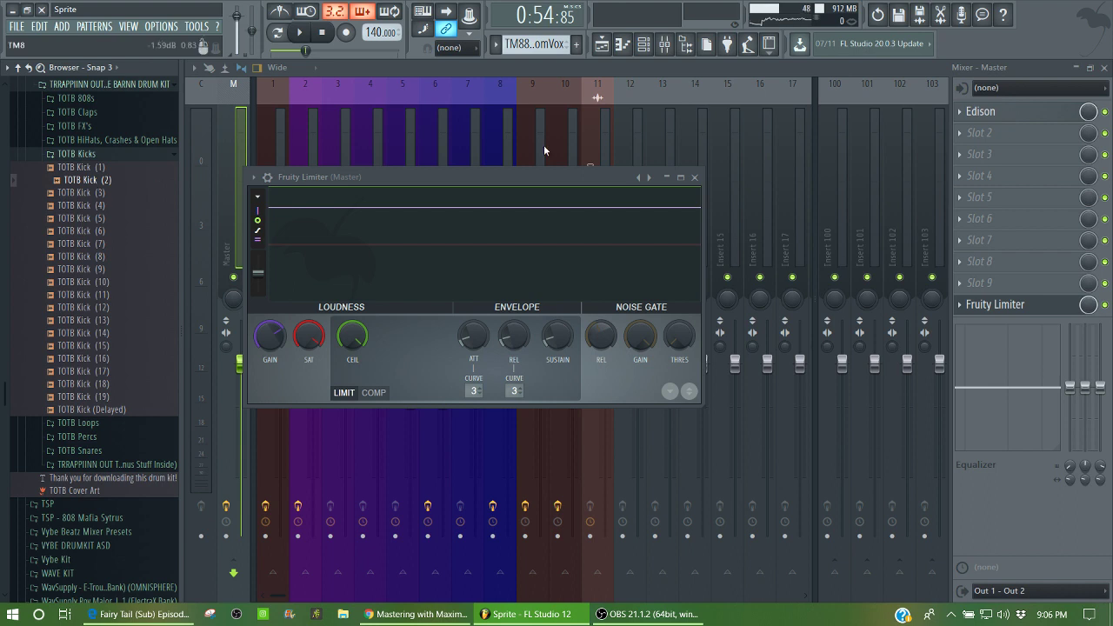
key("space")
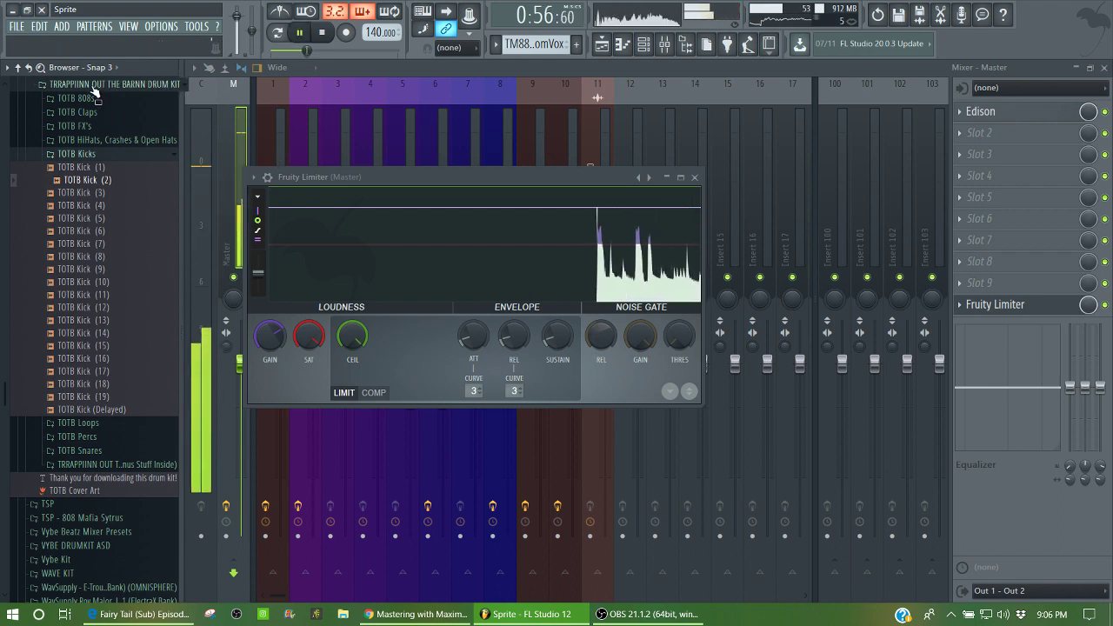
key("space")
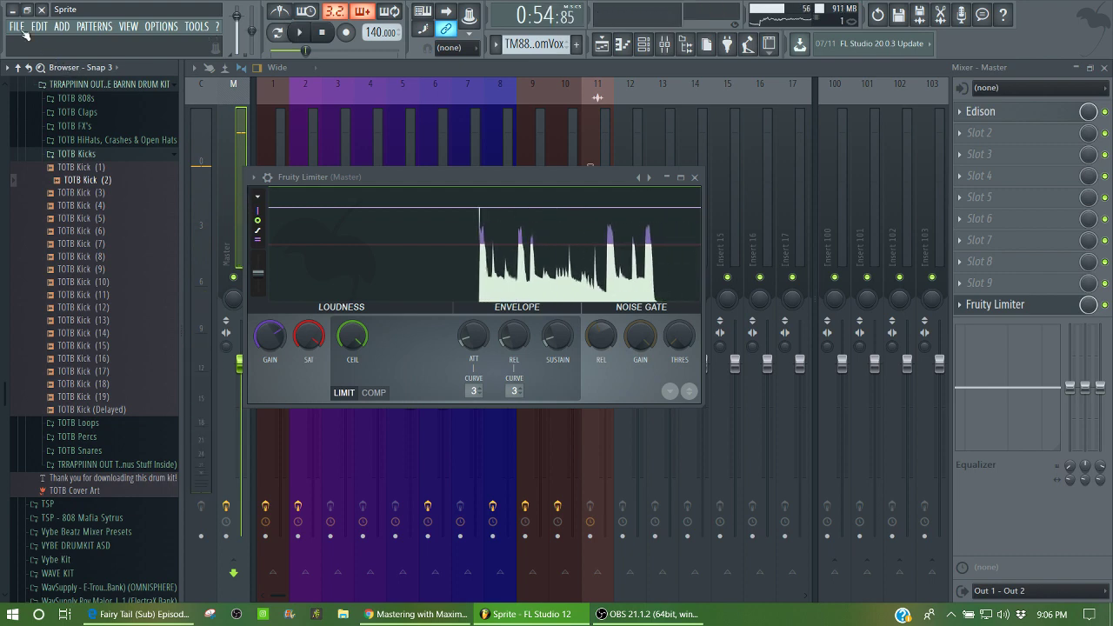
Open the recent project strong.flp without saving the changes to sprite.flp.
left_click(17, 26)
left_click(35, 68)
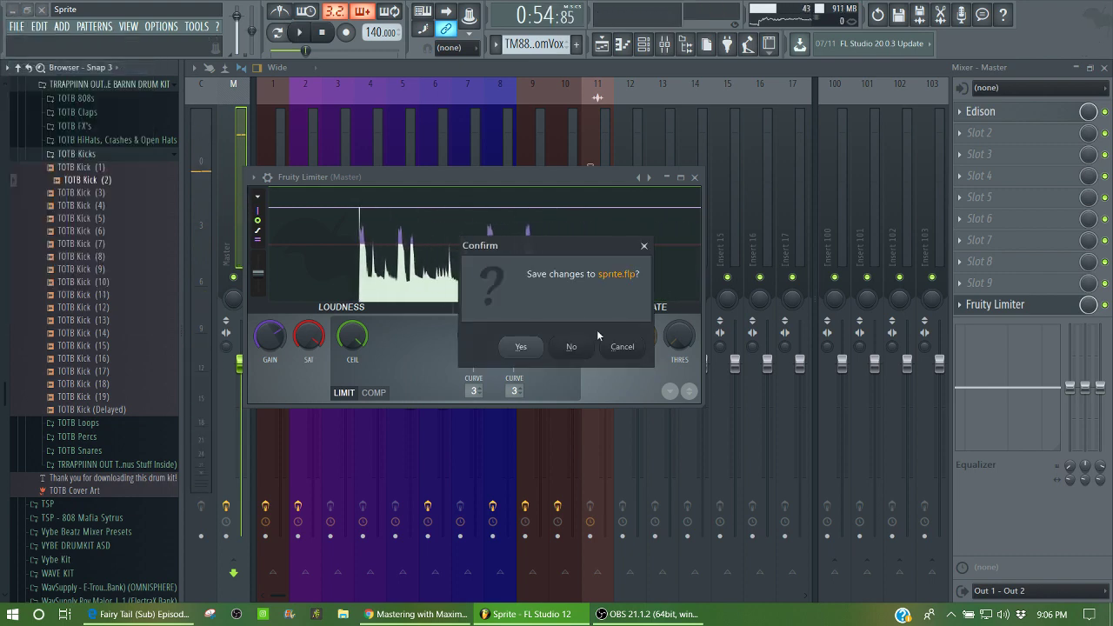
left_click(586, 352)
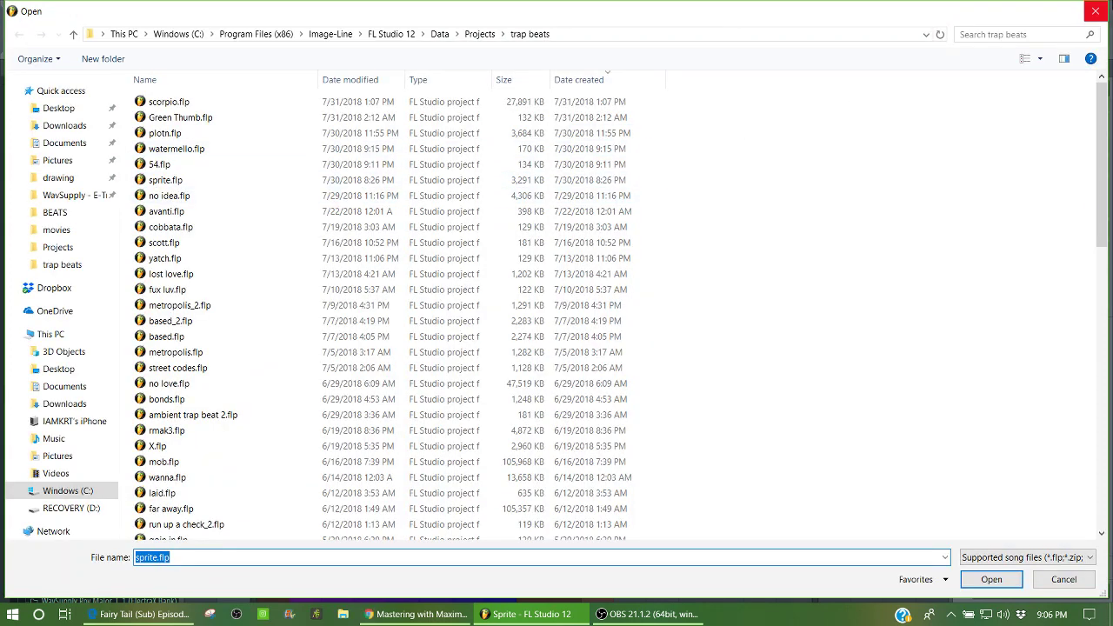
left_click(1095, 11)
left_click(16, 26)
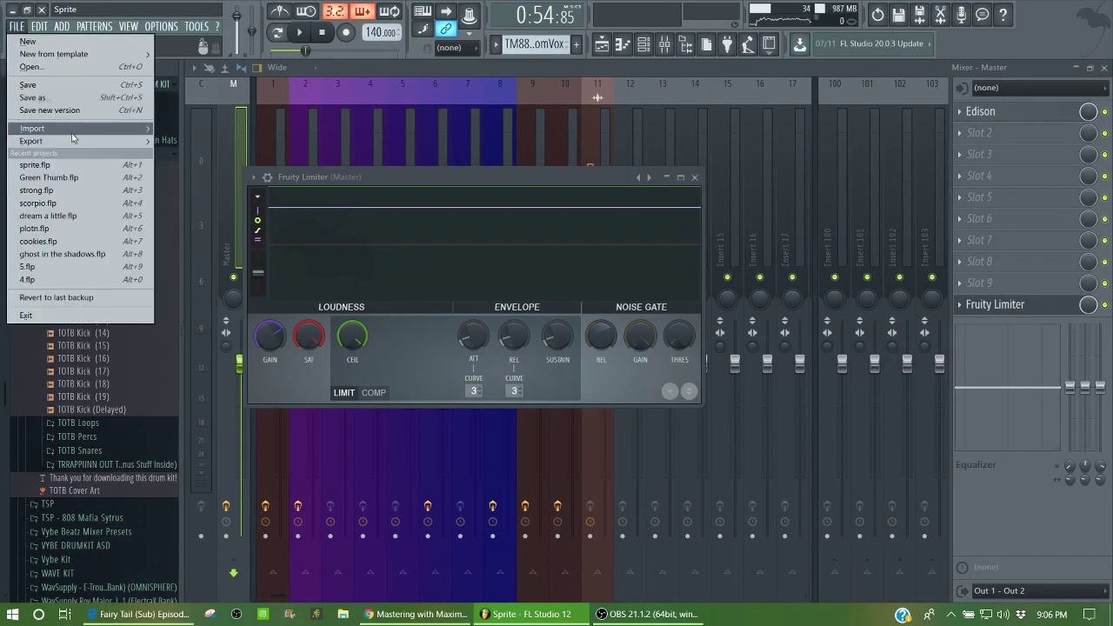
left_click(49, 189)
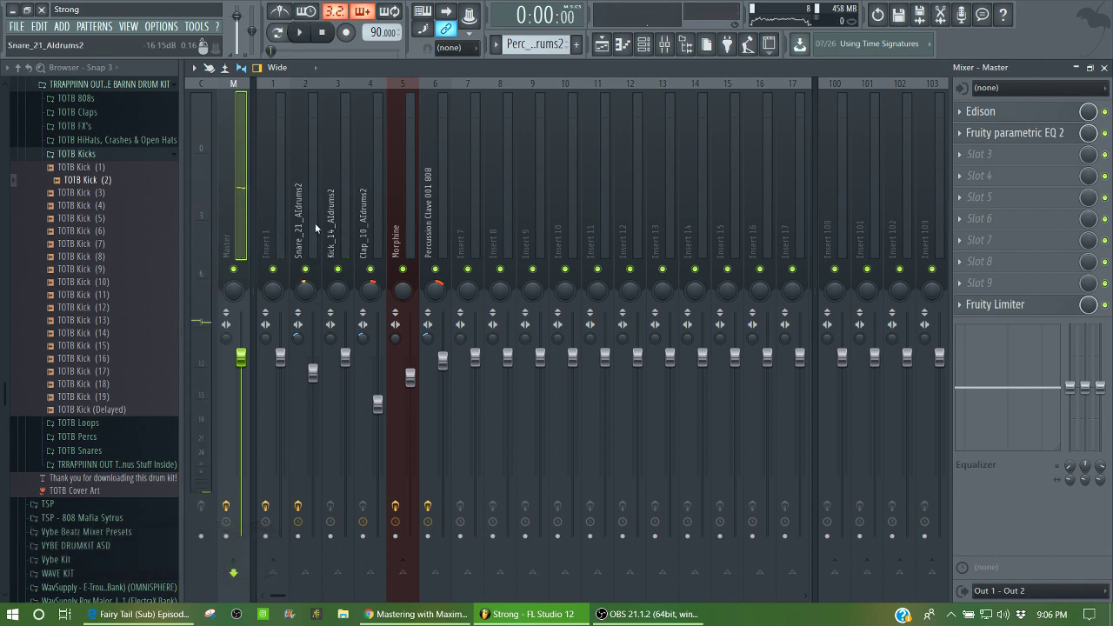
Inspect the mixer effect slots of the Kick_14_AIdrums2, Morphine and Percussion Clave 001 808 tracks.
left_click(351, 227)
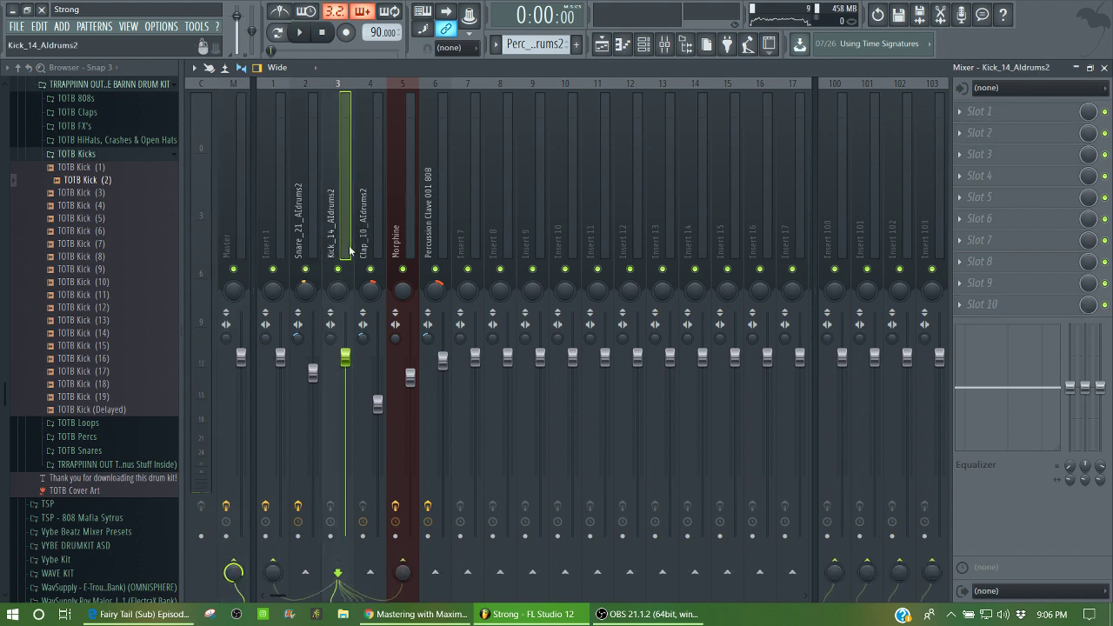
left_click(402, 228)
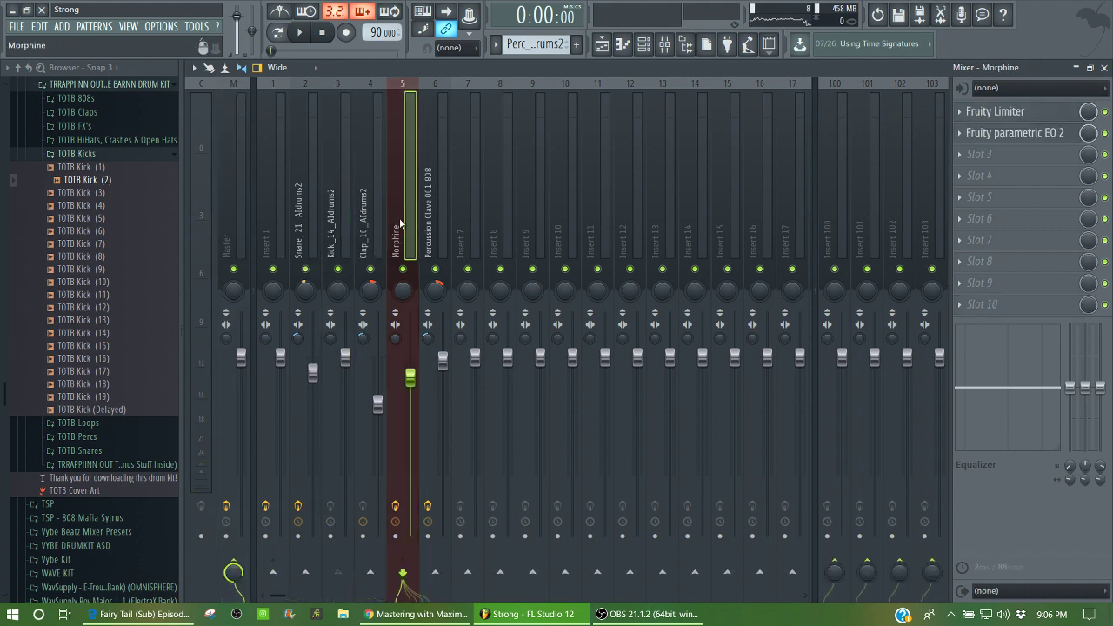
left_click(440, 217)
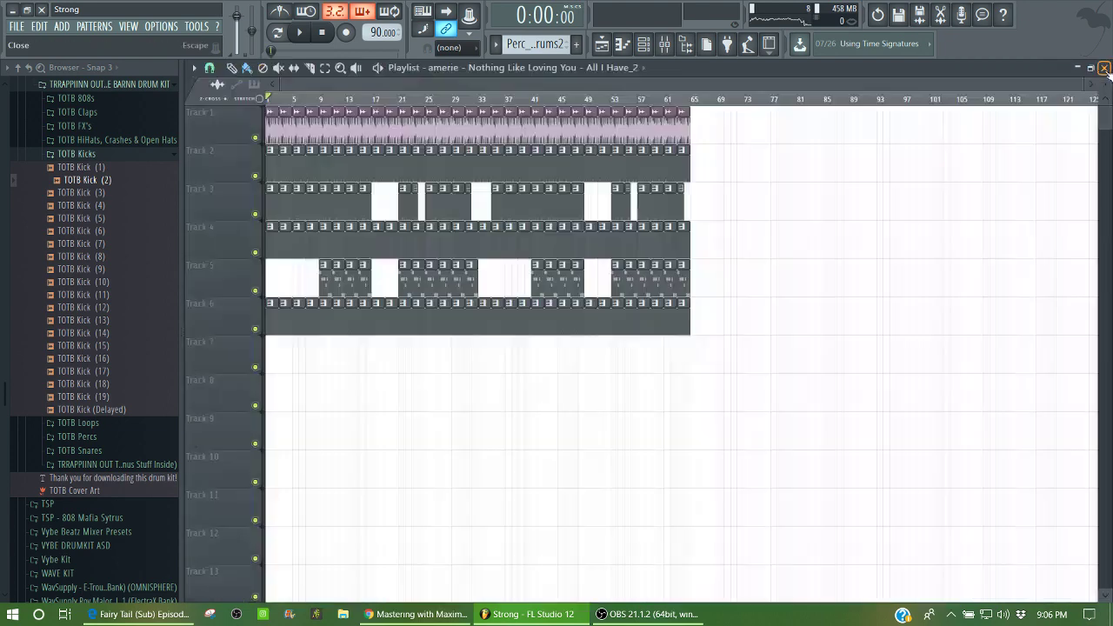
Play the Strong arrangement from around bar 9 and watch the track levels in the mixer.
left_click(1104, 67)
key("space")
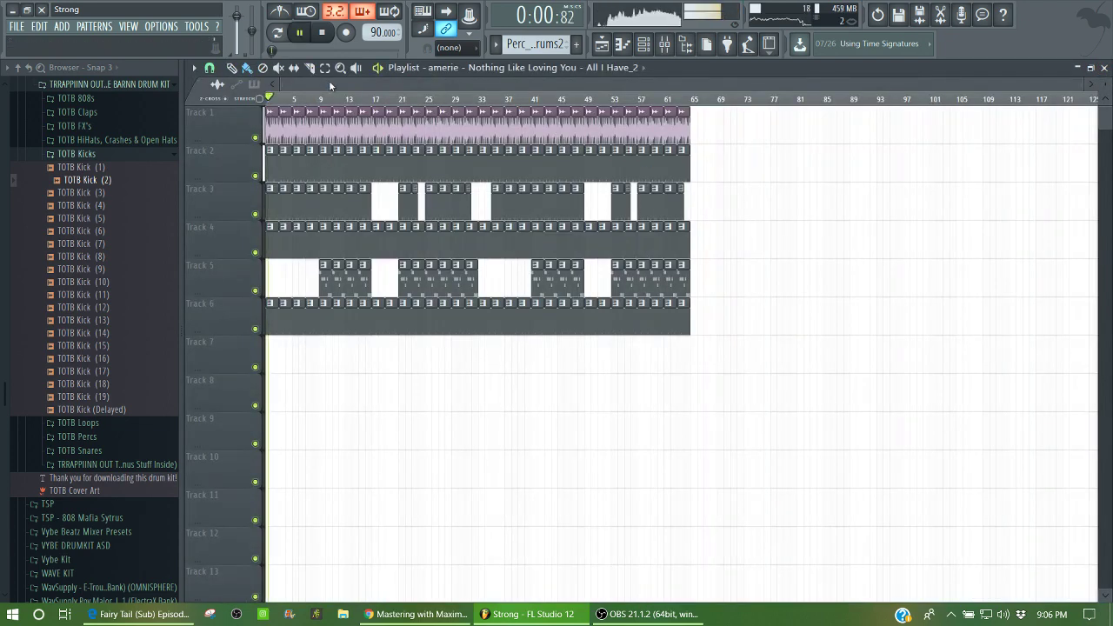
left_click(317, 98)
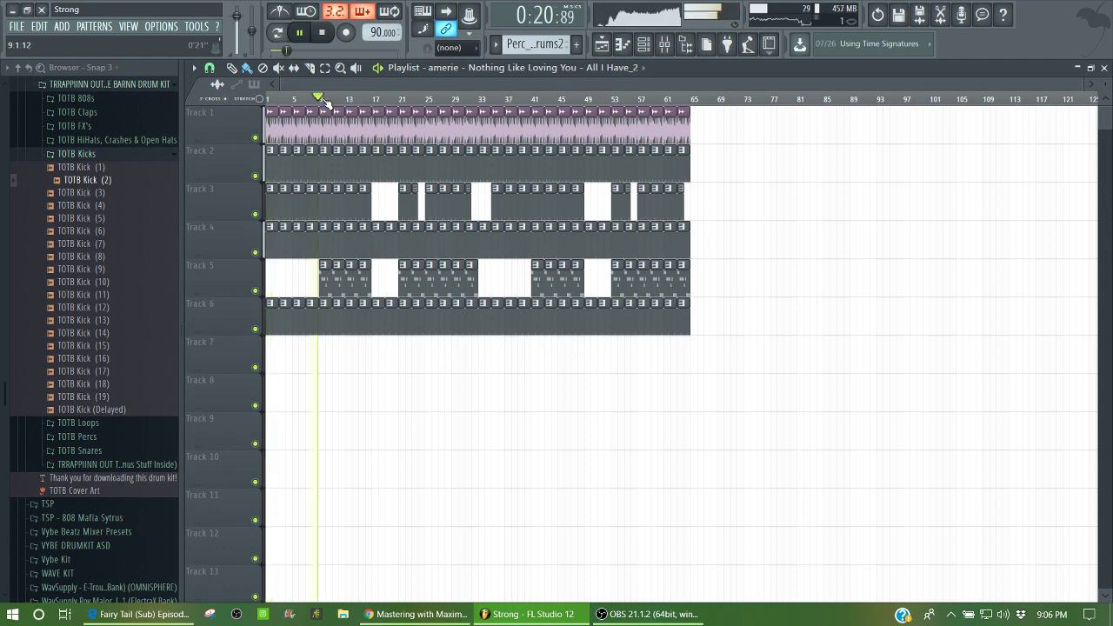
key("F9")
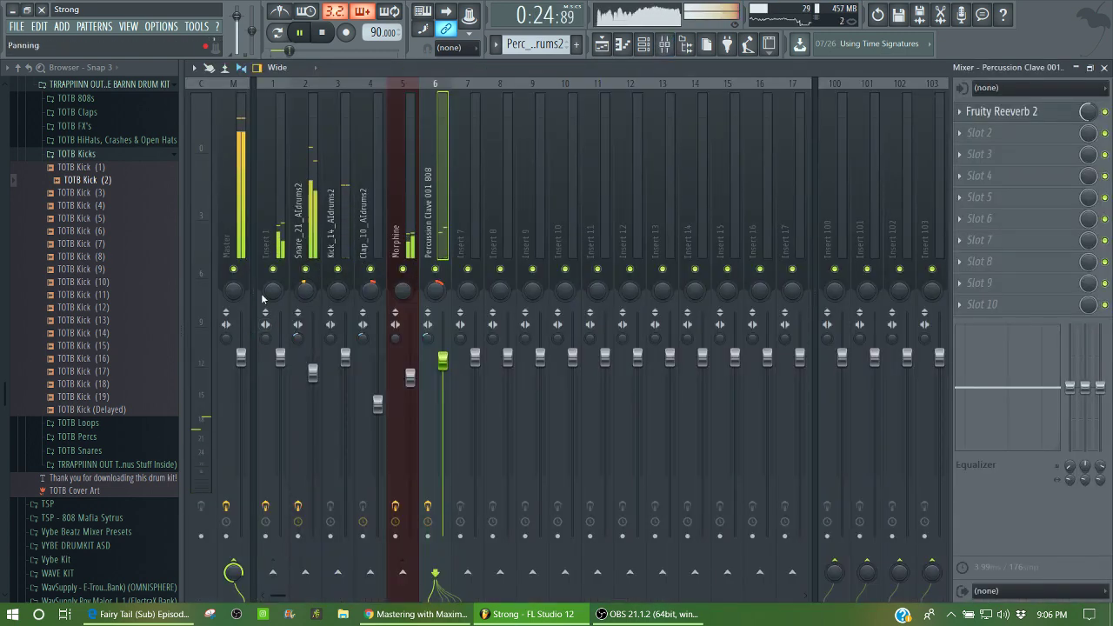
key("space")
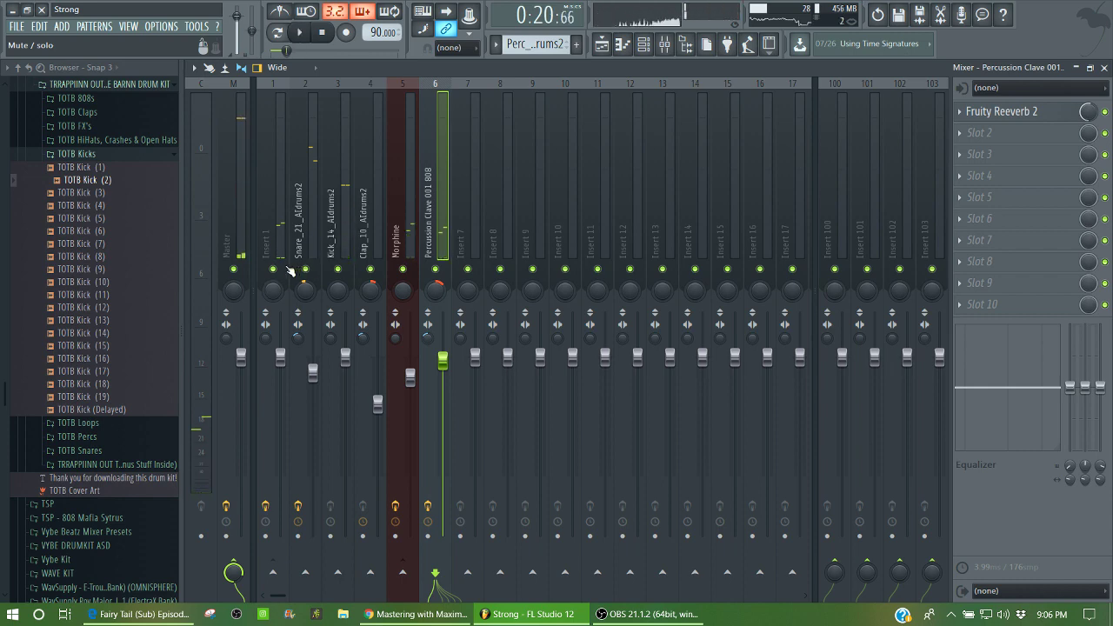
Solo Insert 1 and inspect its Fruity parametric EQ 2, Fruity Limiter and Fruity Reeverb 2 settings.
right_click(275, 271)
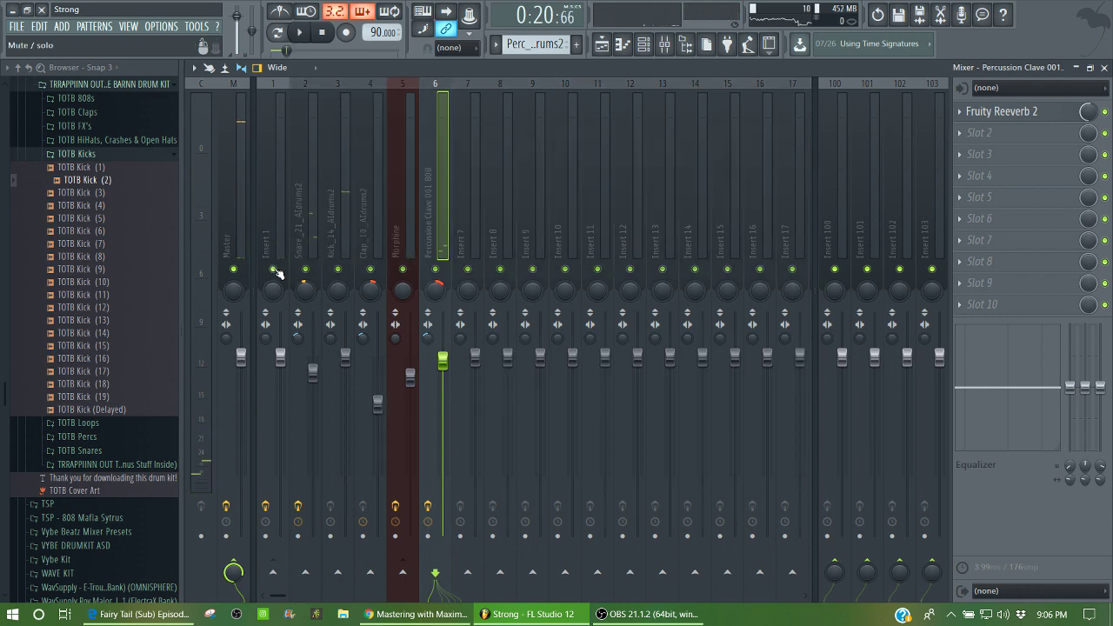
left_click(277, 251)
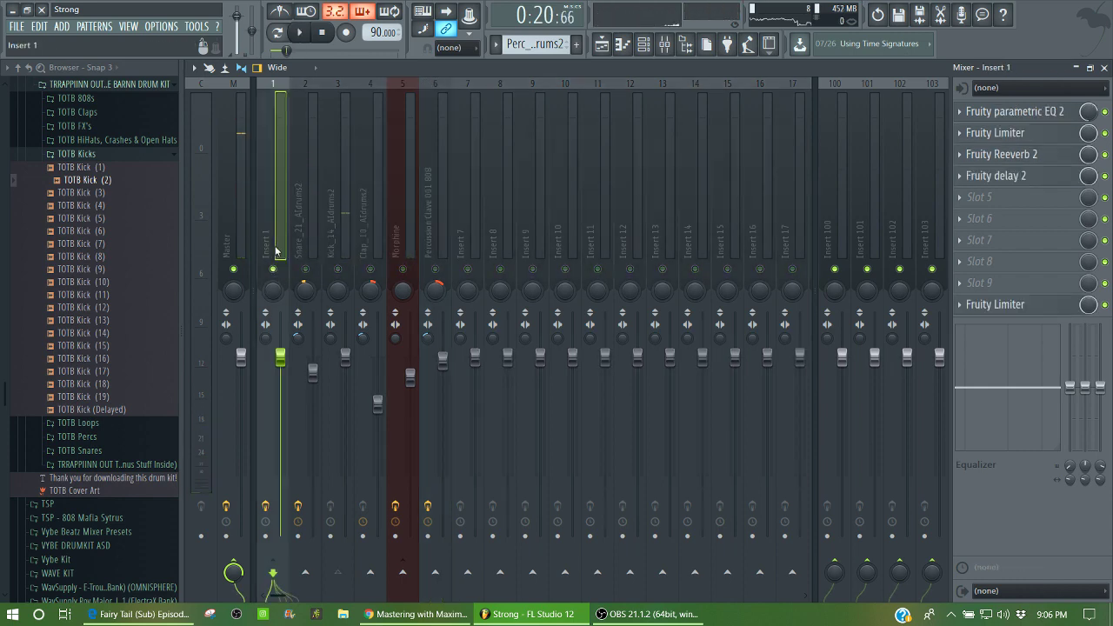
left_click(1028, 115)
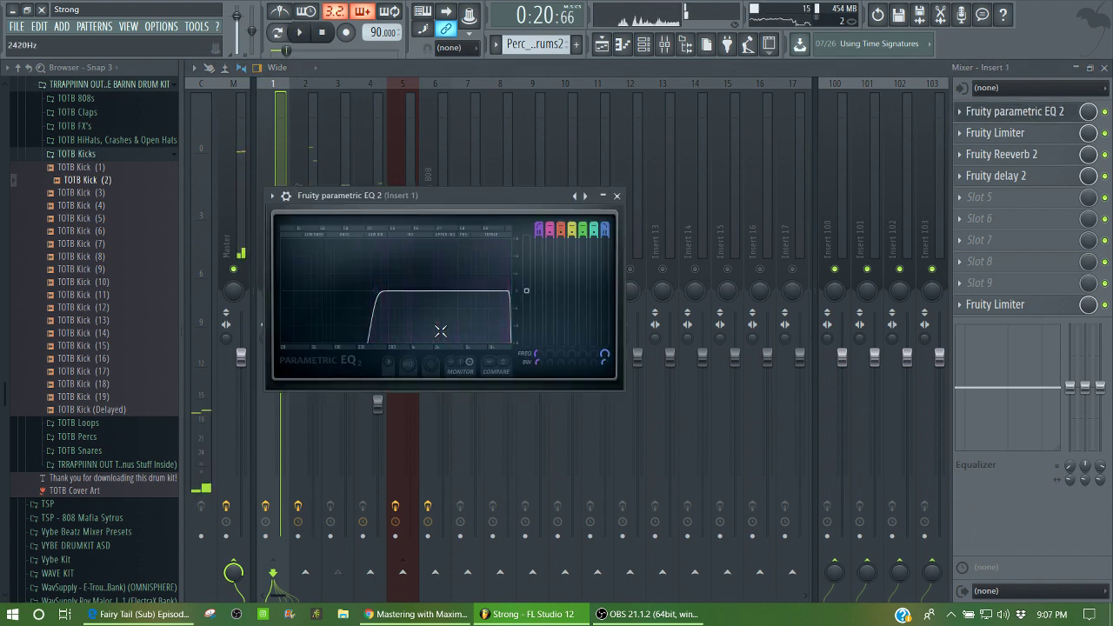
left_click(1006, 137)
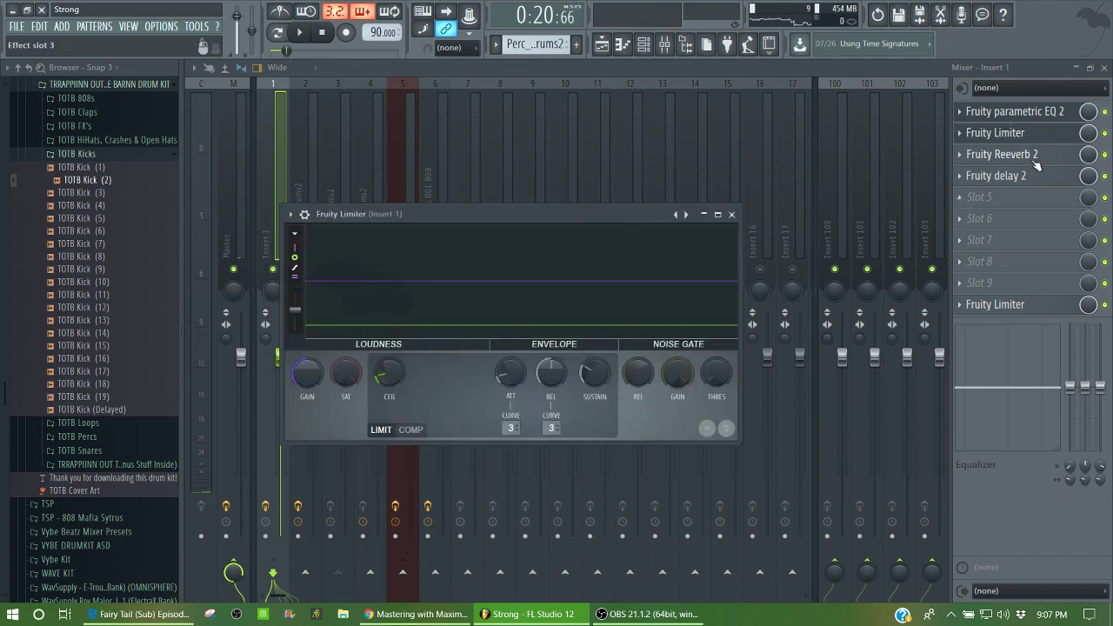
left_click(1000, 155)
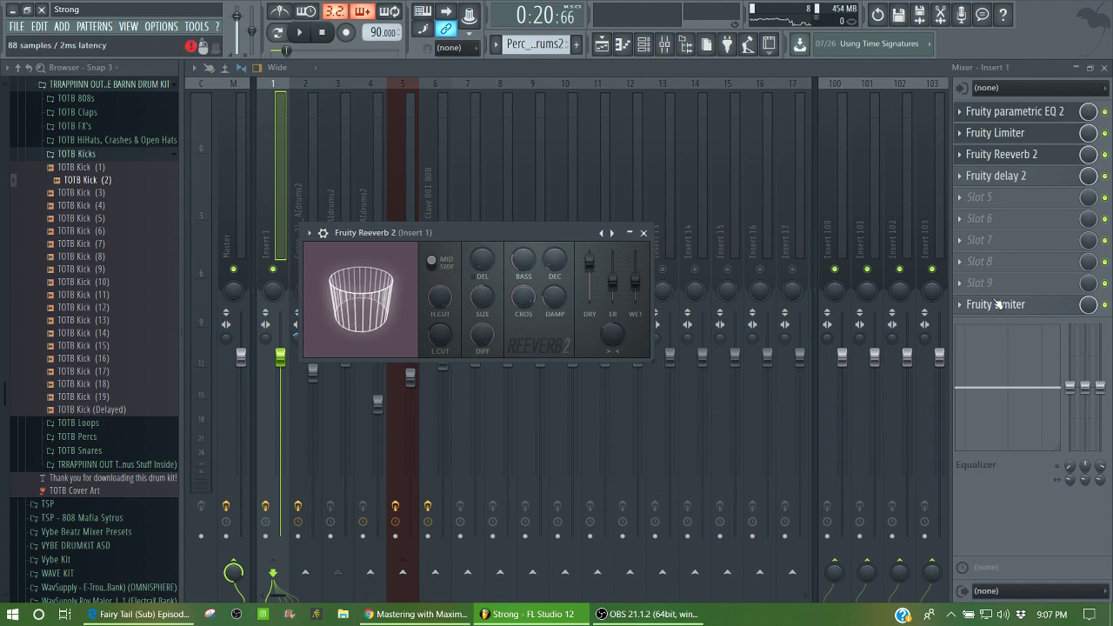
left_click(399, 70)
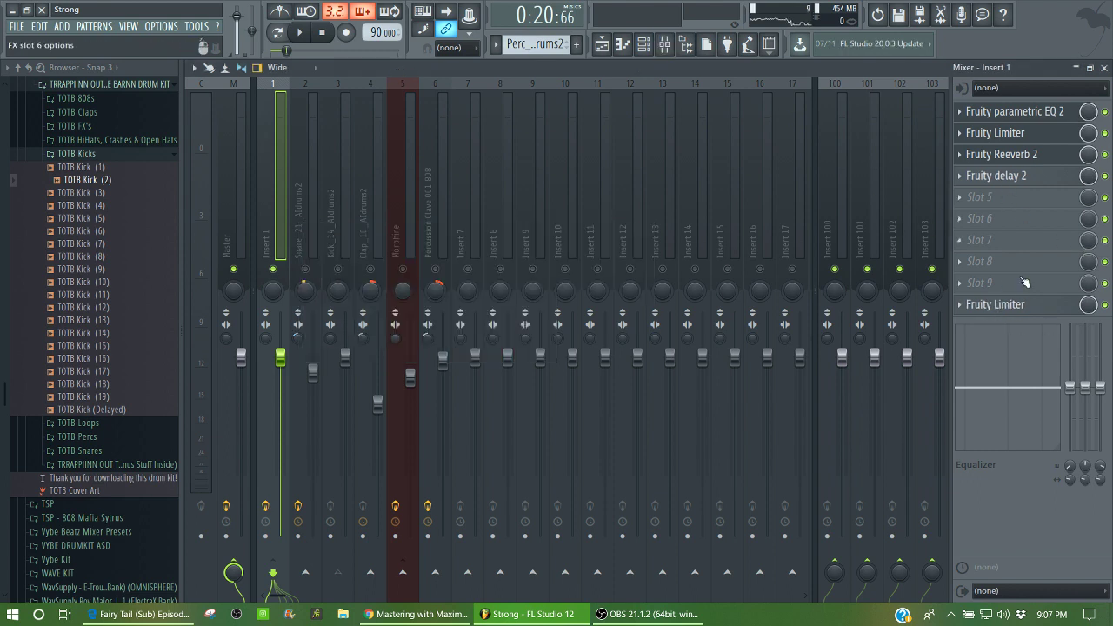
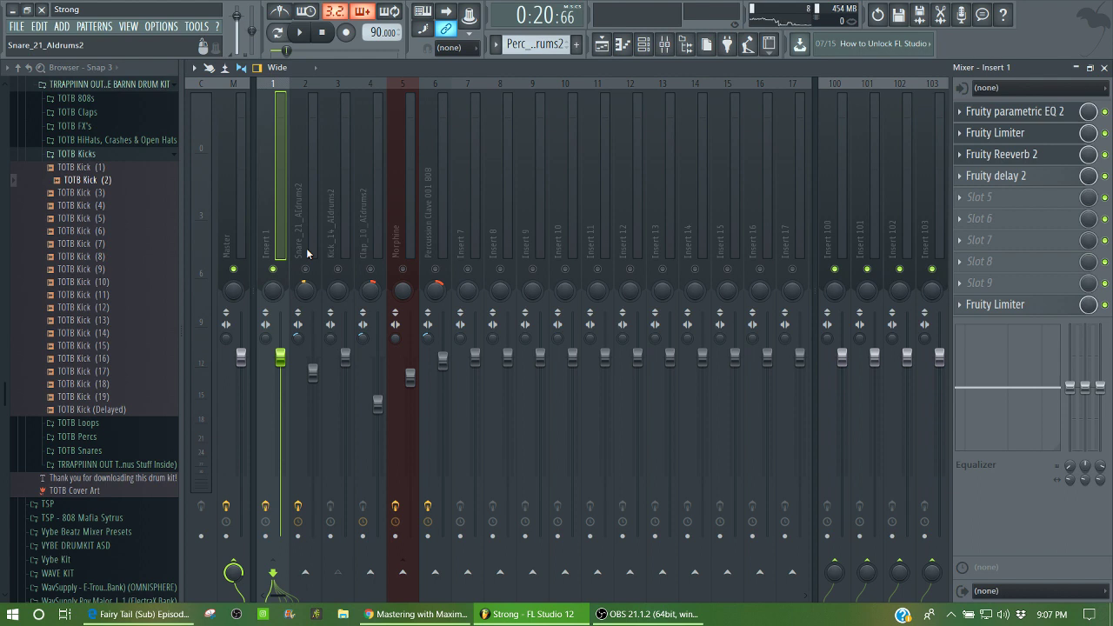
Audition the Snare_21_AIdrums2 track soloed and inspect its Fruity parametric EQ 2 curve.
left_click(306, 213)
key("space")
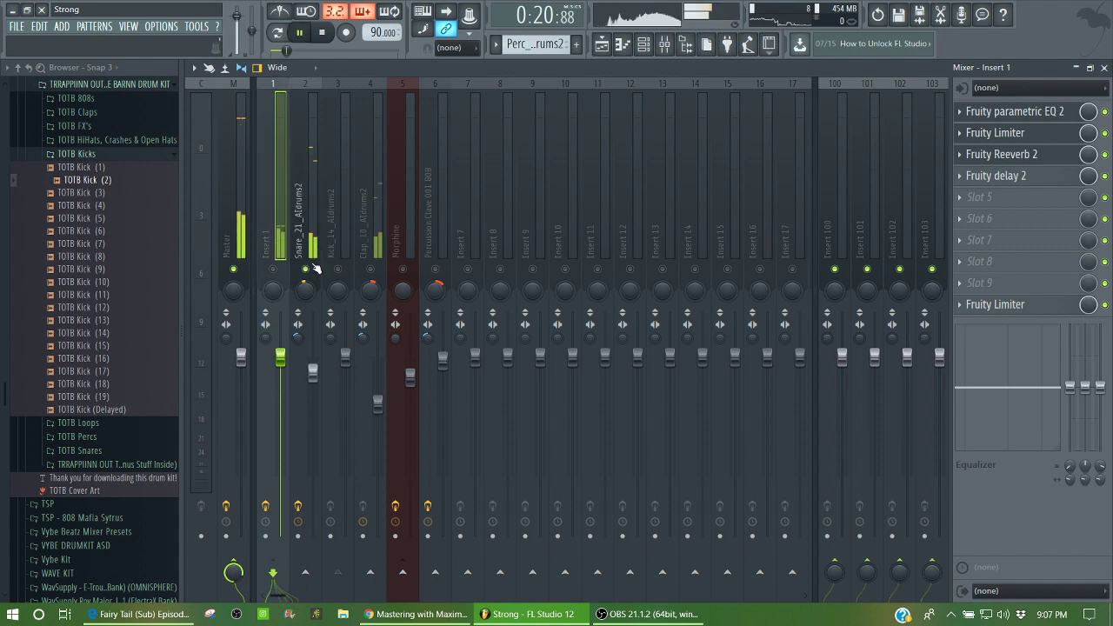
left_click(1016, 111)
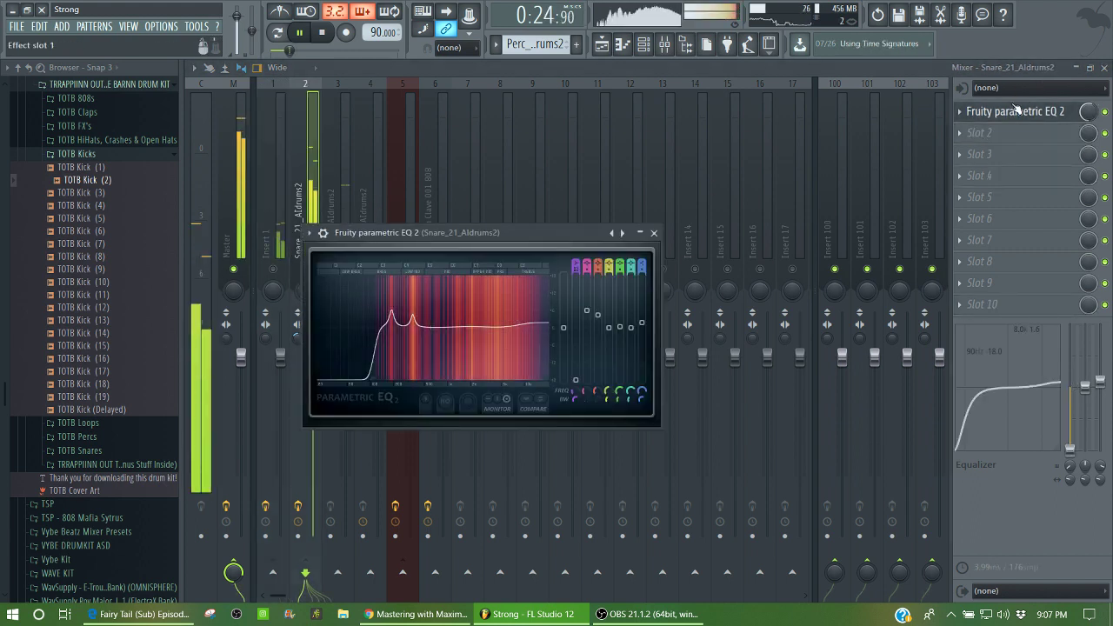
key("space")
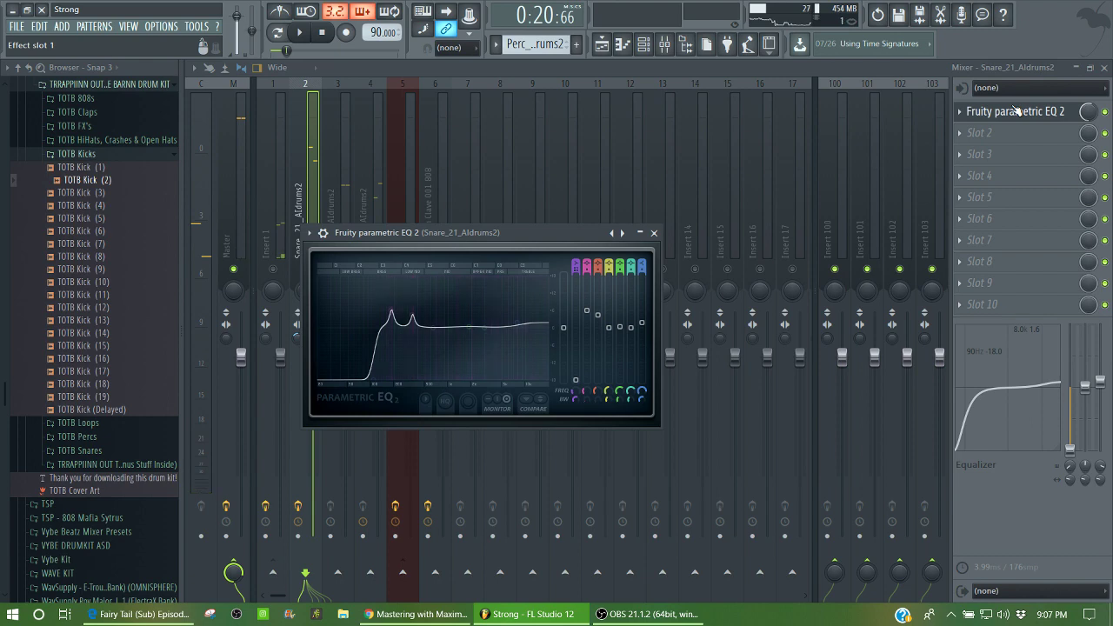
left_click(309, 200)
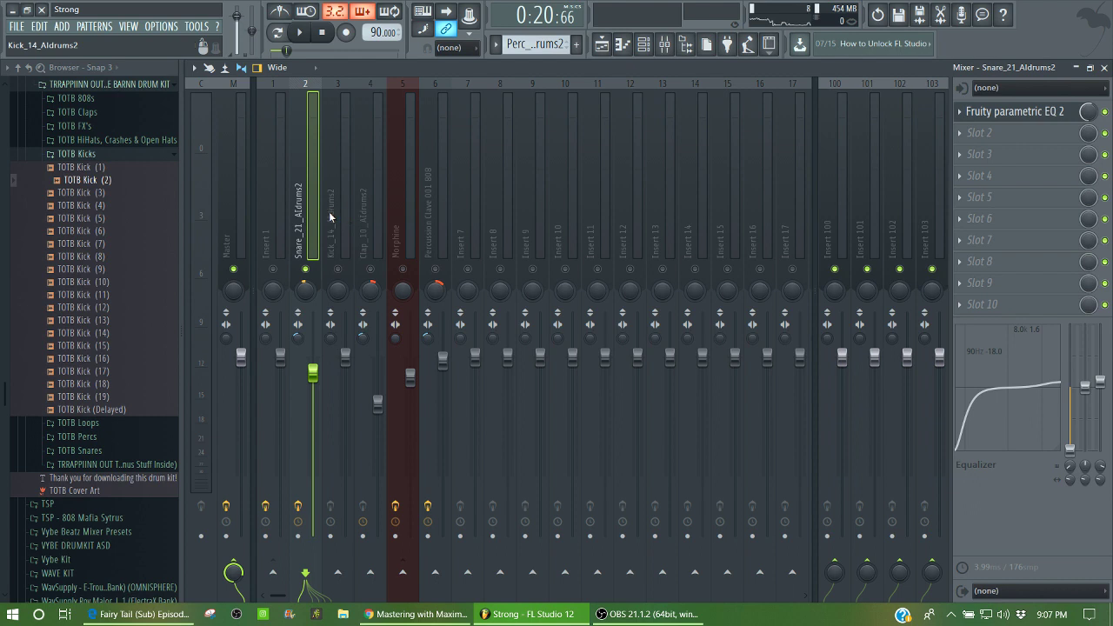
Check the Master track's effect chain and its Fruity parametric EQ 2.
left_click(240, 161)
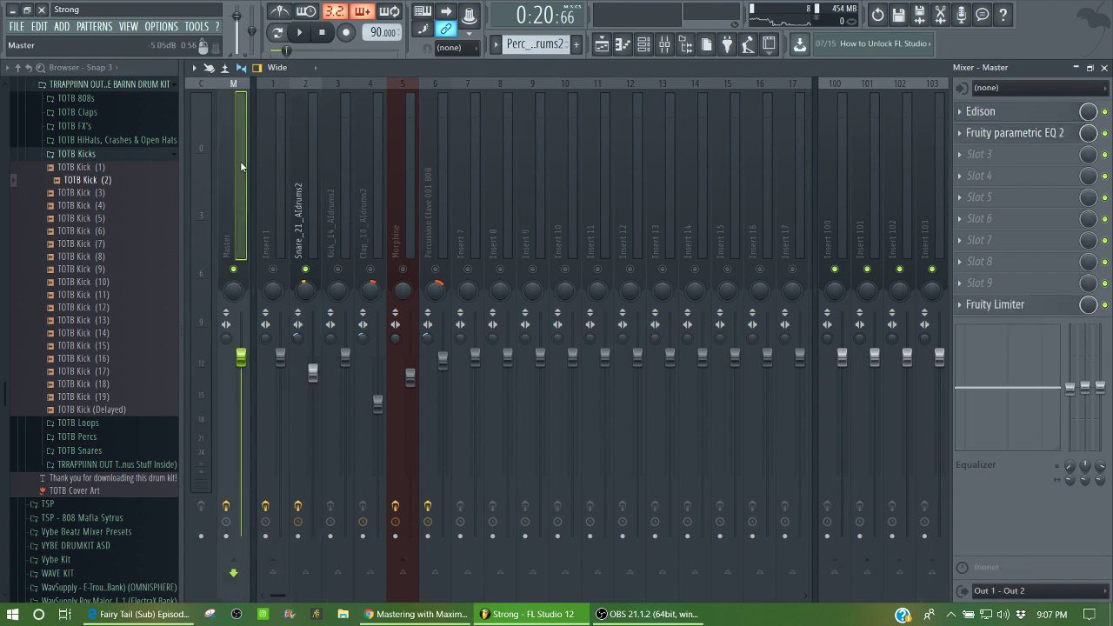
left_click(1009, 138)
left_click(1006, 139)
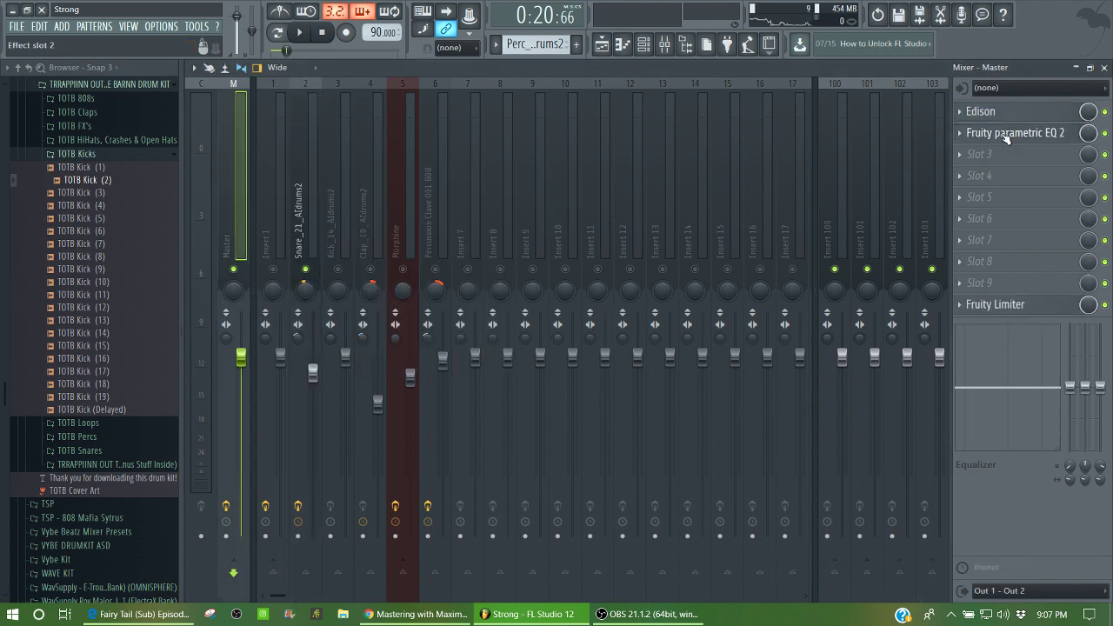
Restore all tracks and review the effect slots of Kick_14_AIdrums2, Clap_10_AIdrums2 and Morphine.
left_click(344, 245)
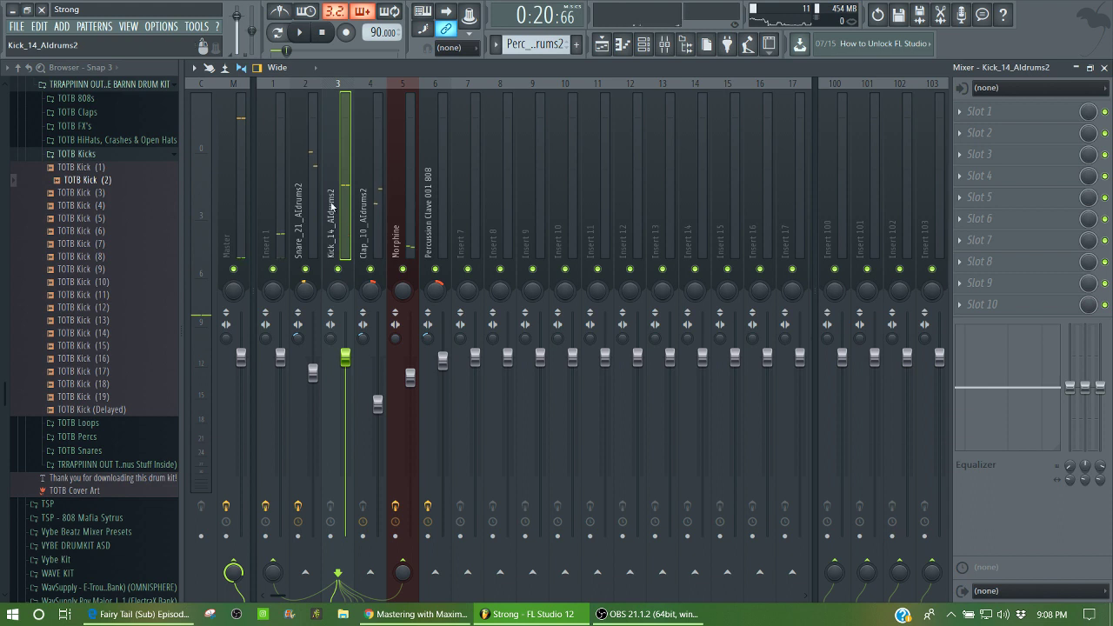
left_click(375, 239)
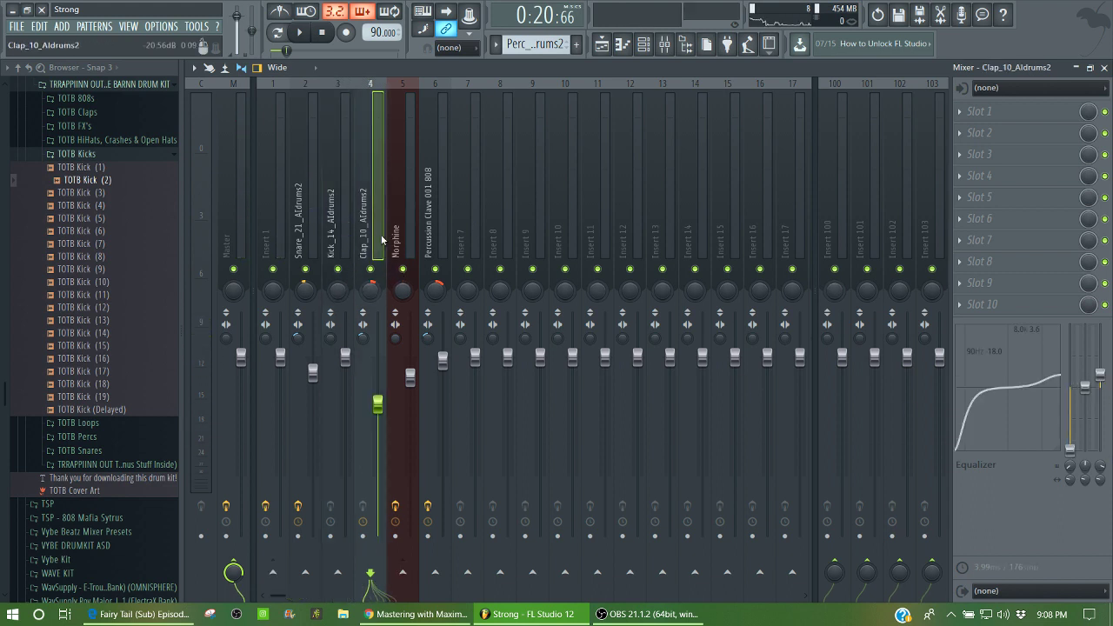
left_click(405, 217)
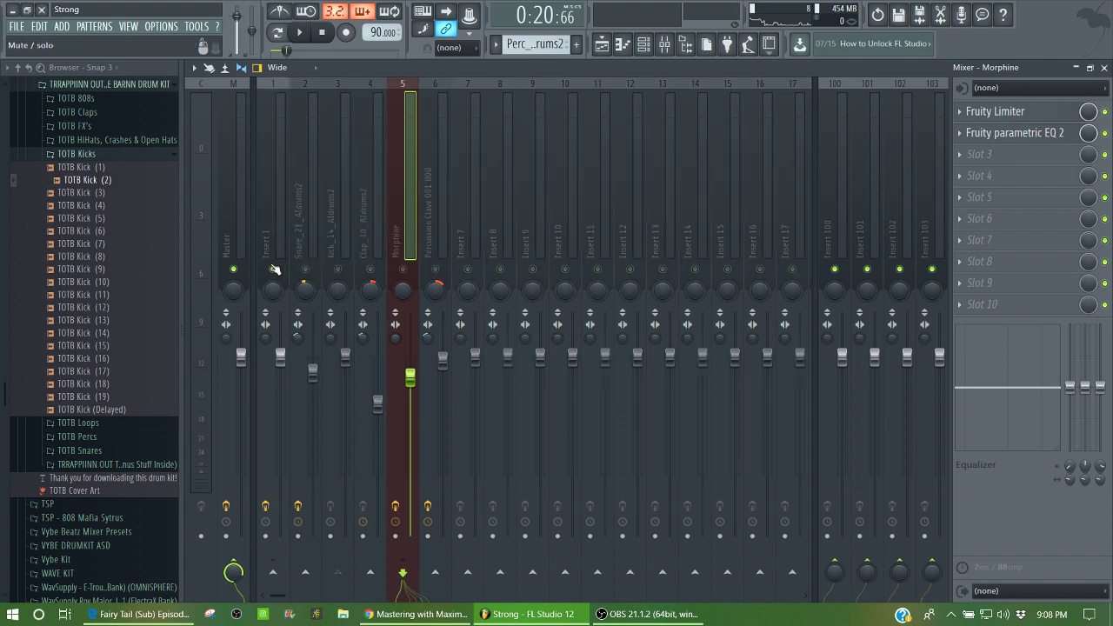
Audition Insert 1 soloed with Morphine, add Kick_14_AIdrums2 during playback, and restore all tracks.
left_click(276, 210)
left_click(403, 269)
key("space")
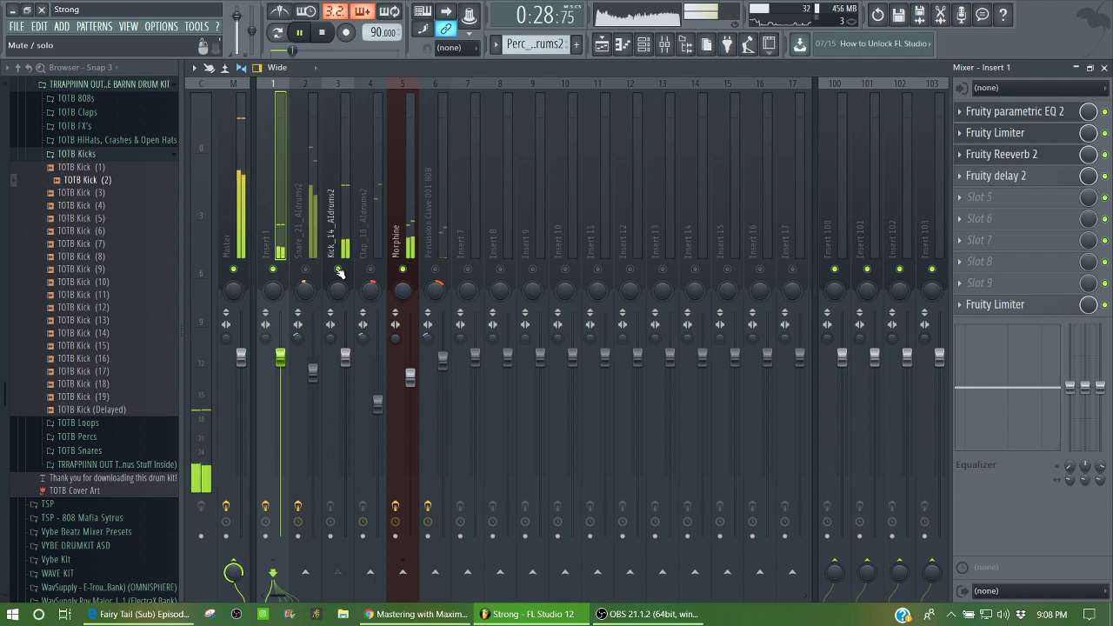
left_click(439, 266)
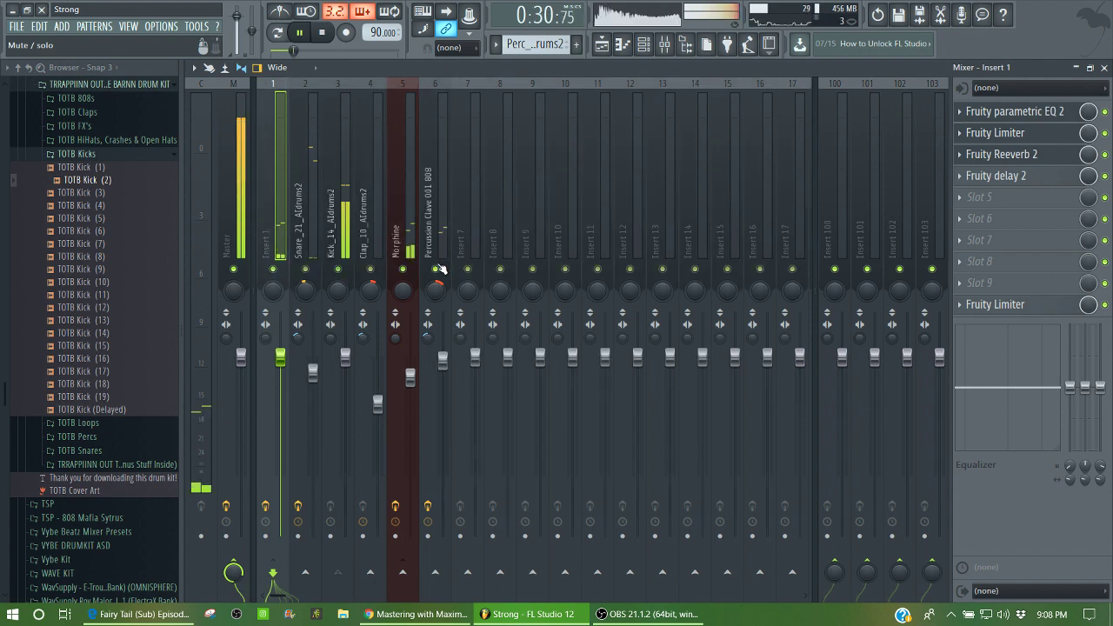
Select the Master track and play the full Strong mix while watching its level.
left_click(233, 180)
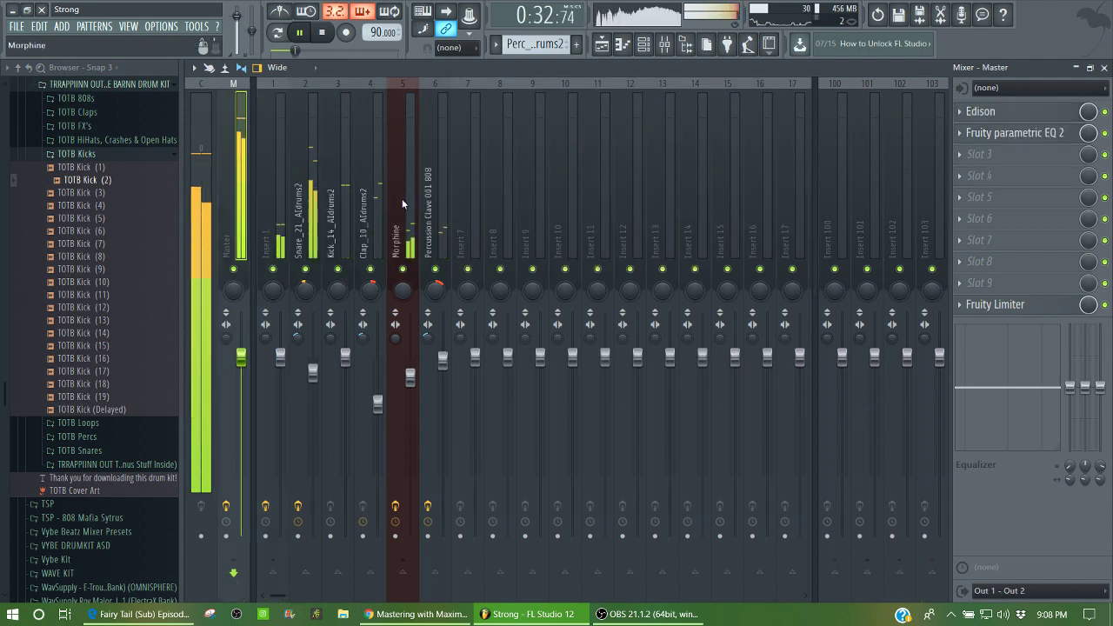
key("space")
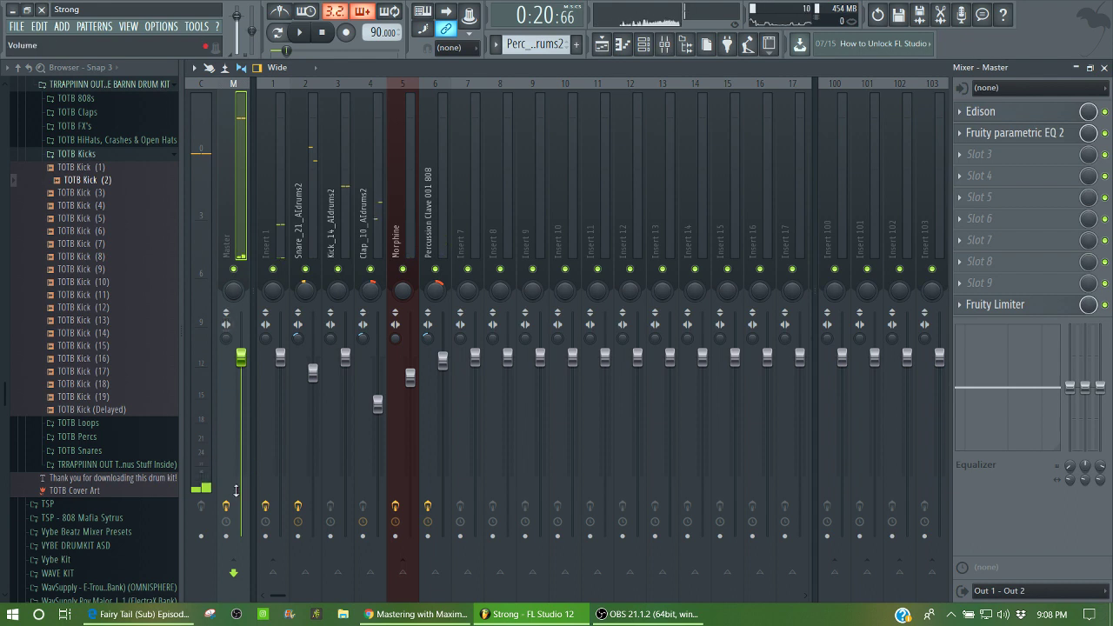
key("space")
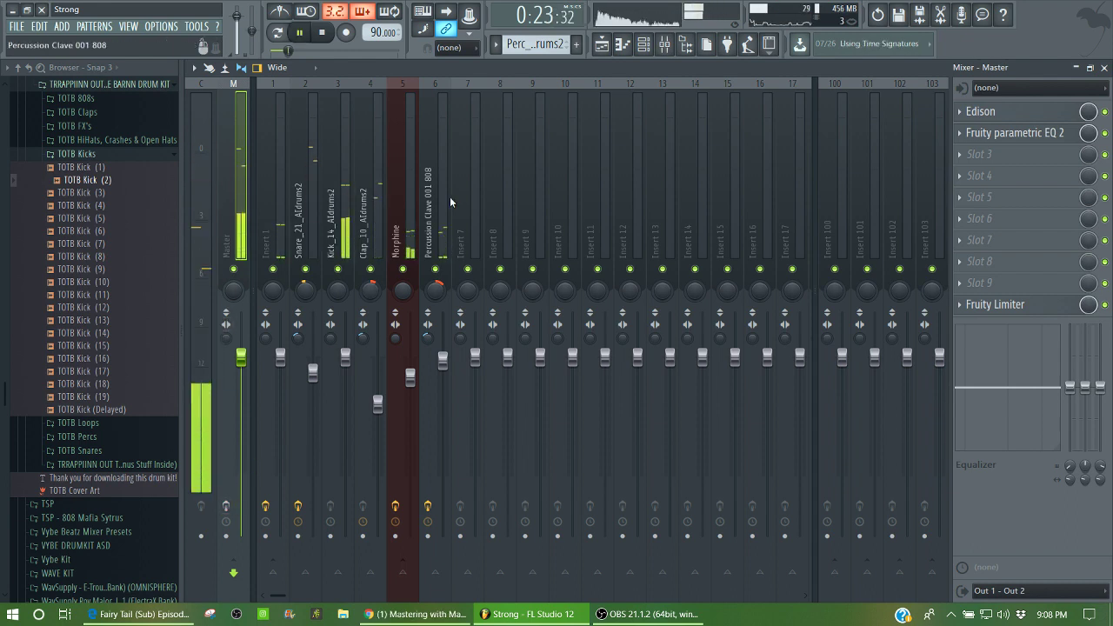
Stop playback, re-enable the Master track's effect slots, and play the Strong mix briefly with them active.
key("space")
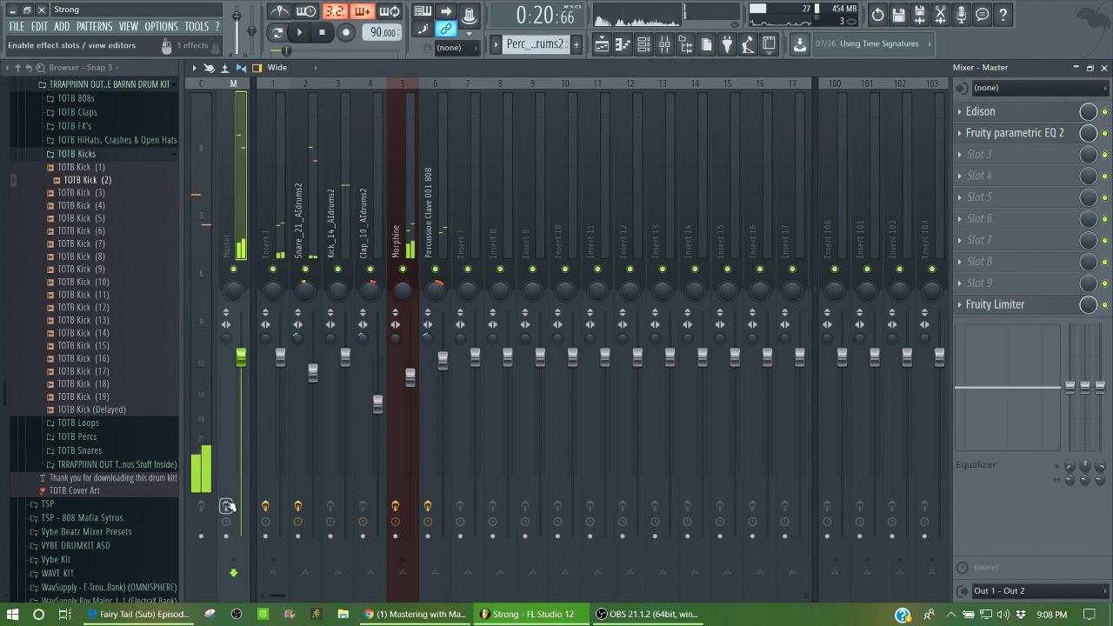
left_click(227, 505)
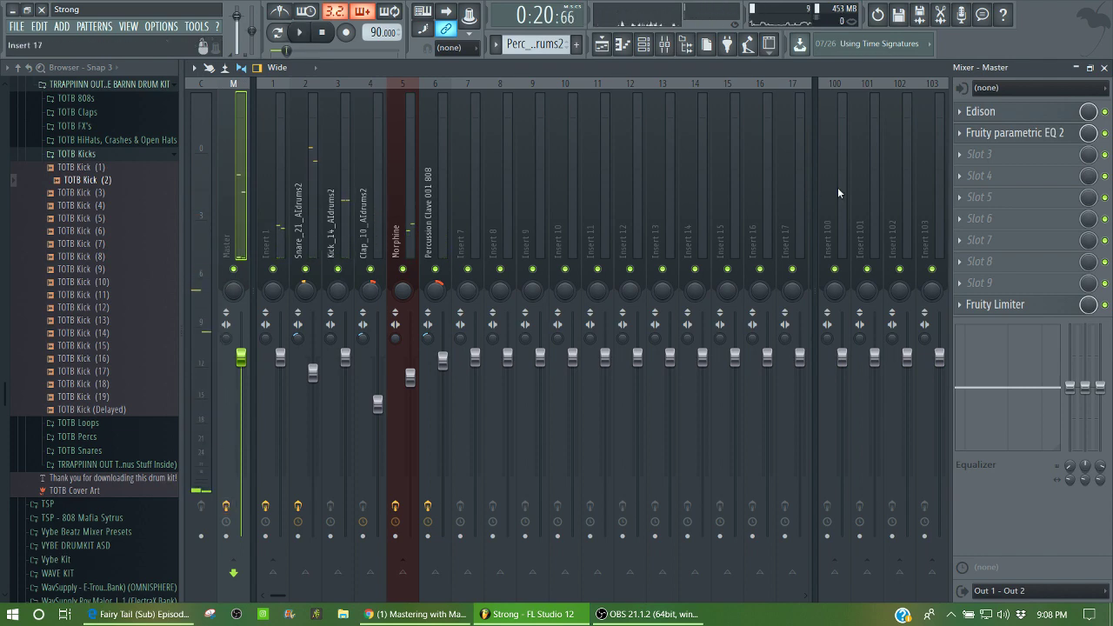
key("space")
key("space")
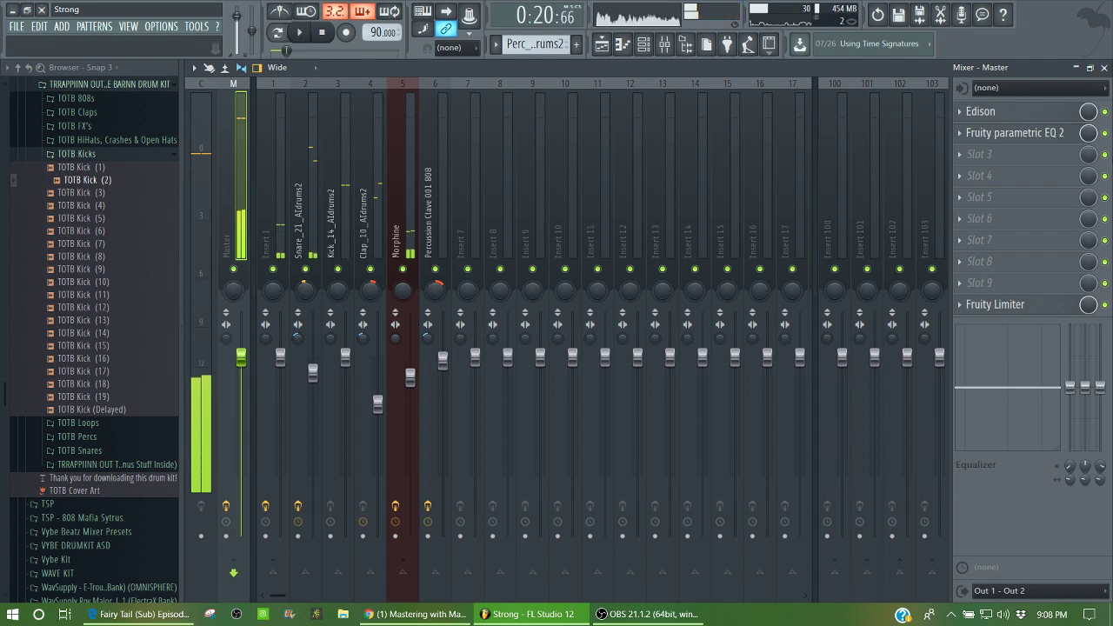
Examine the high-shelf band in the Master track's Fruity parametric EQ 2 and close the plugin.
left_click(1034, 137)
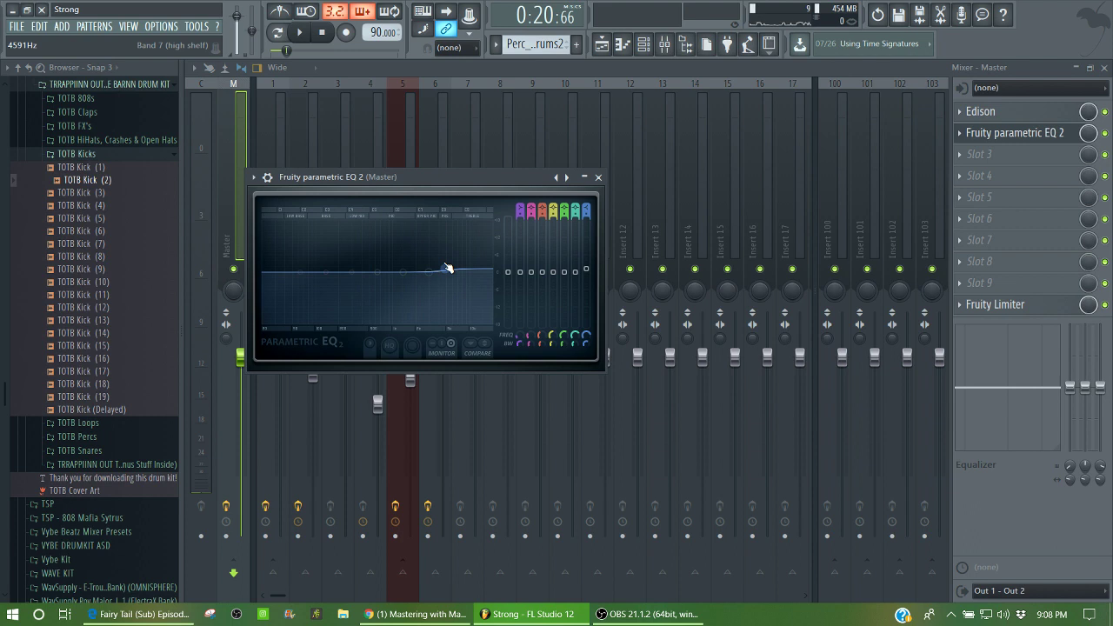
mouse_move(446, 269)
left_mouse_down()
mouse_move(475, 251)
mouse_move(455, 272)
left_mouse_up()
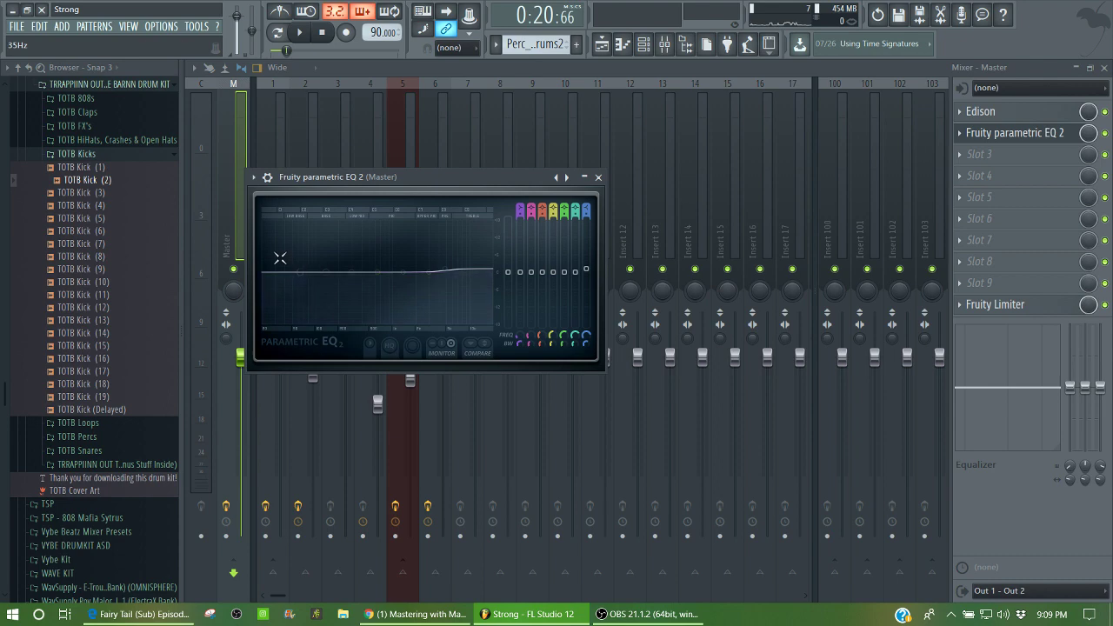
left_click(598, 177)
Show the playlist, play part of the Strong arrangement, and collapse the TOTB Kicks folder in the browser.
left_click(601, 43)
key("space")
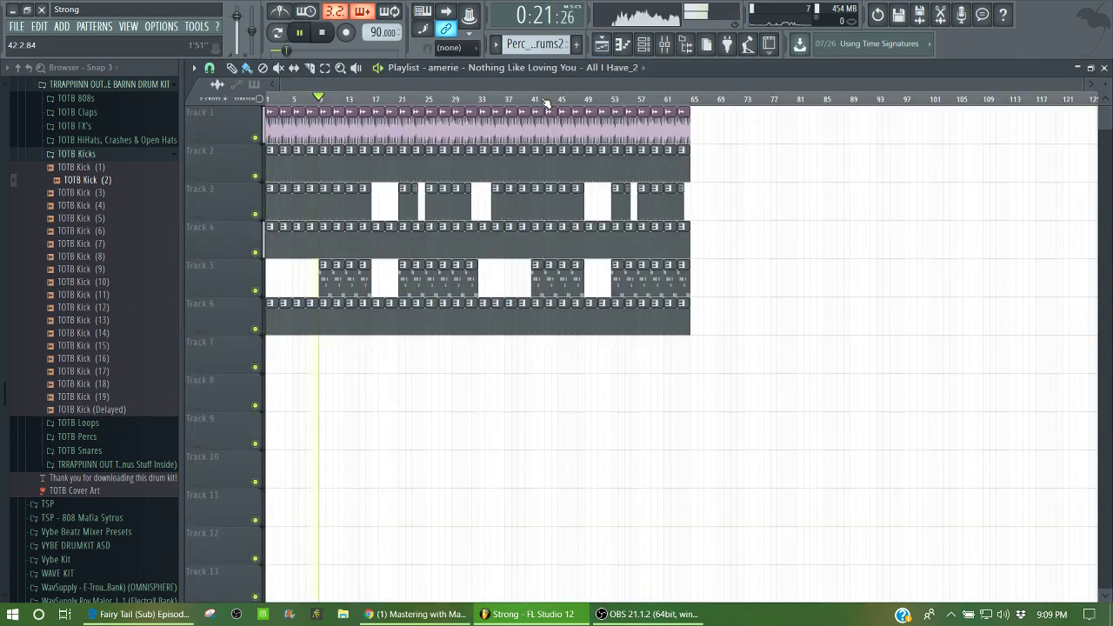
left_click(100, 155)
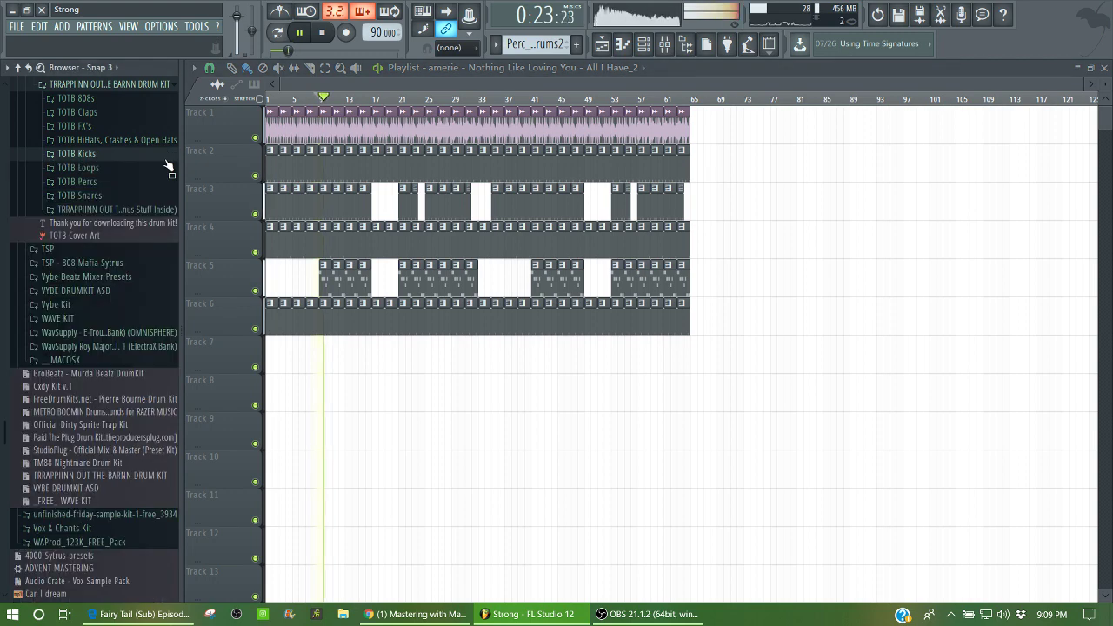
left_click(16, 26)
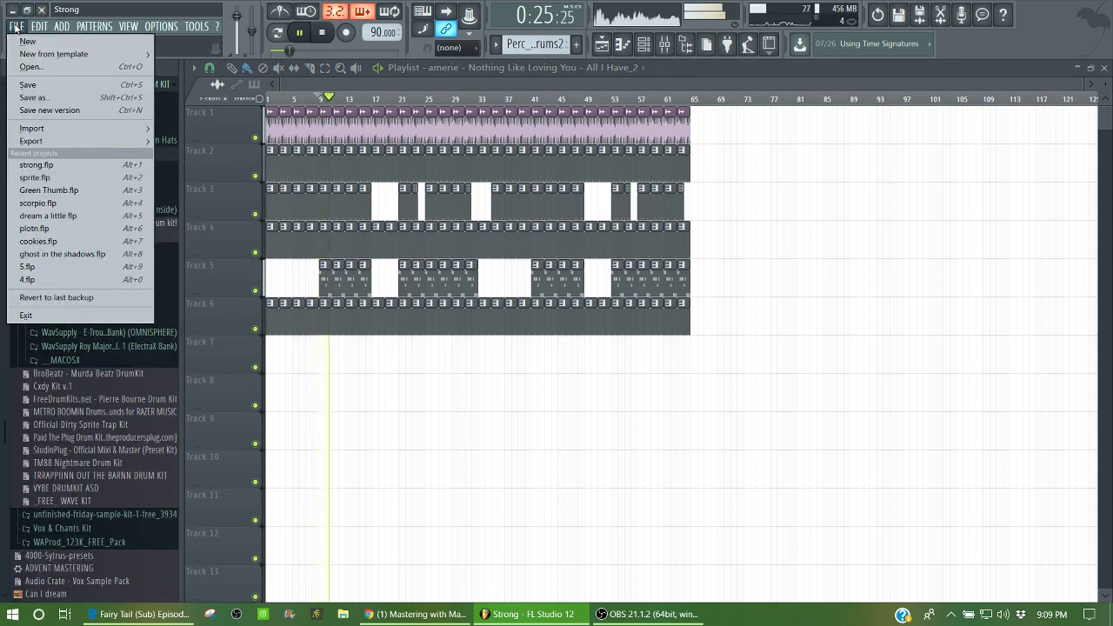
left_click(101, 5)
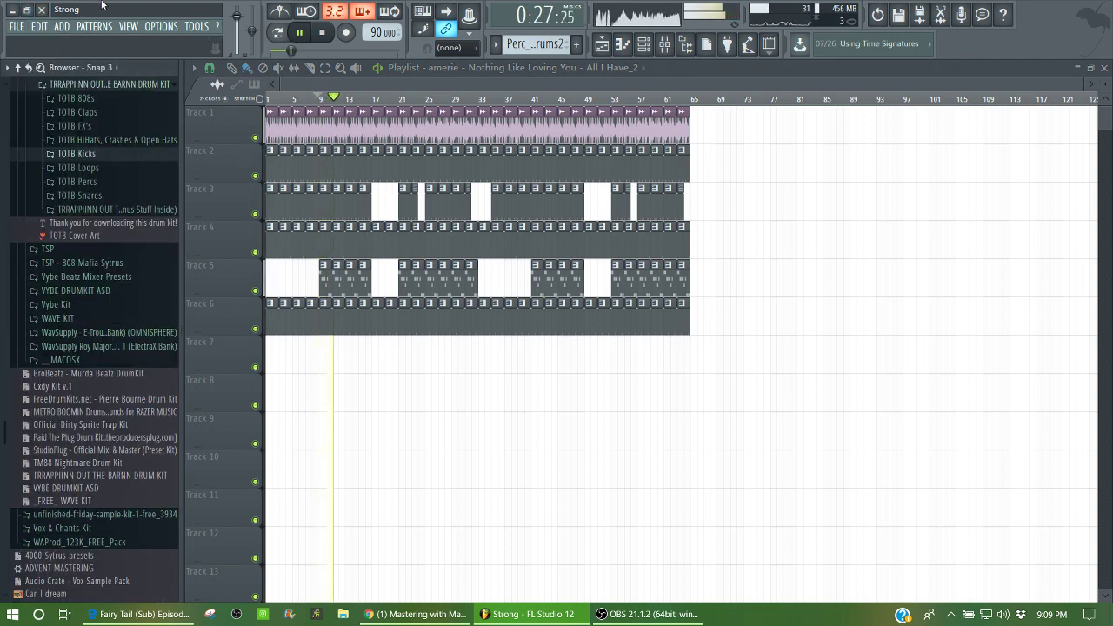
key("space")
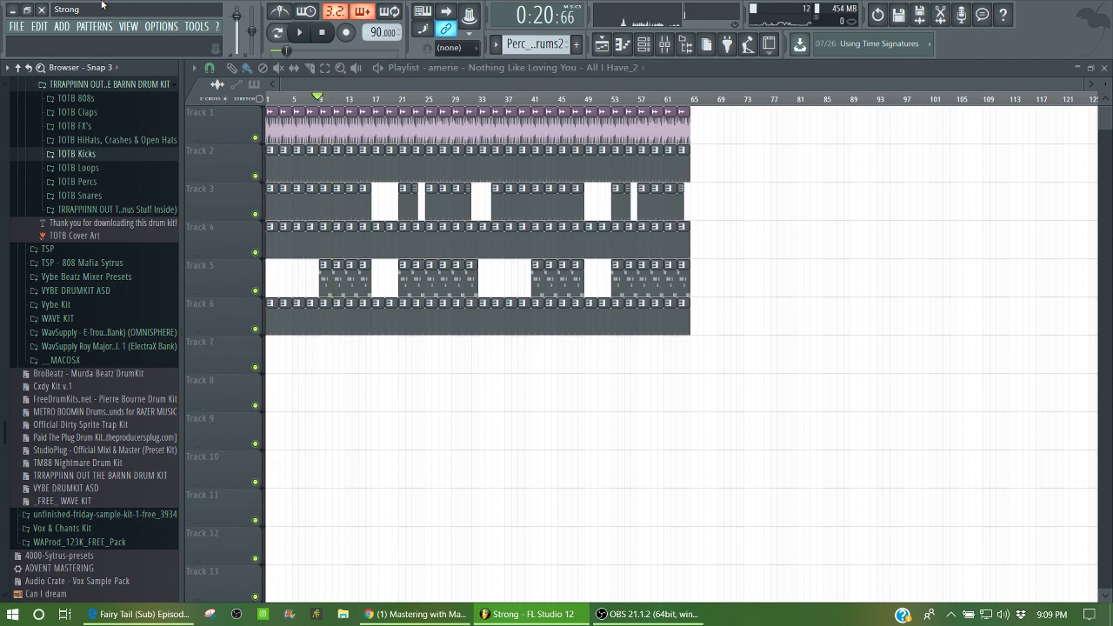
Open the recent project dream a little.flp.
left_click(18, 26)
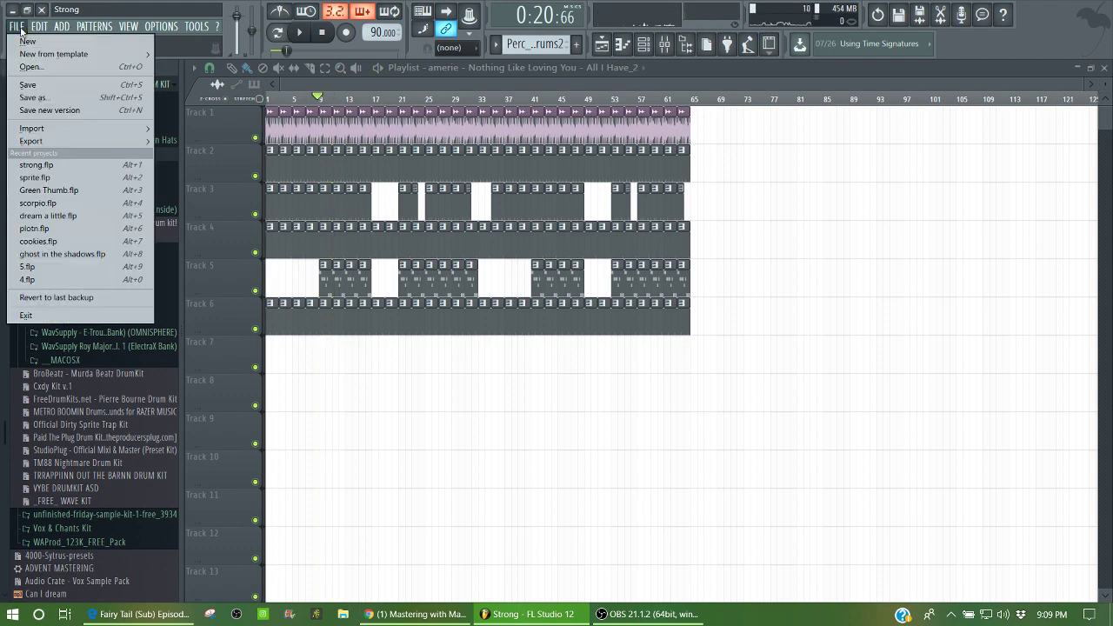
left_click(49, 218)
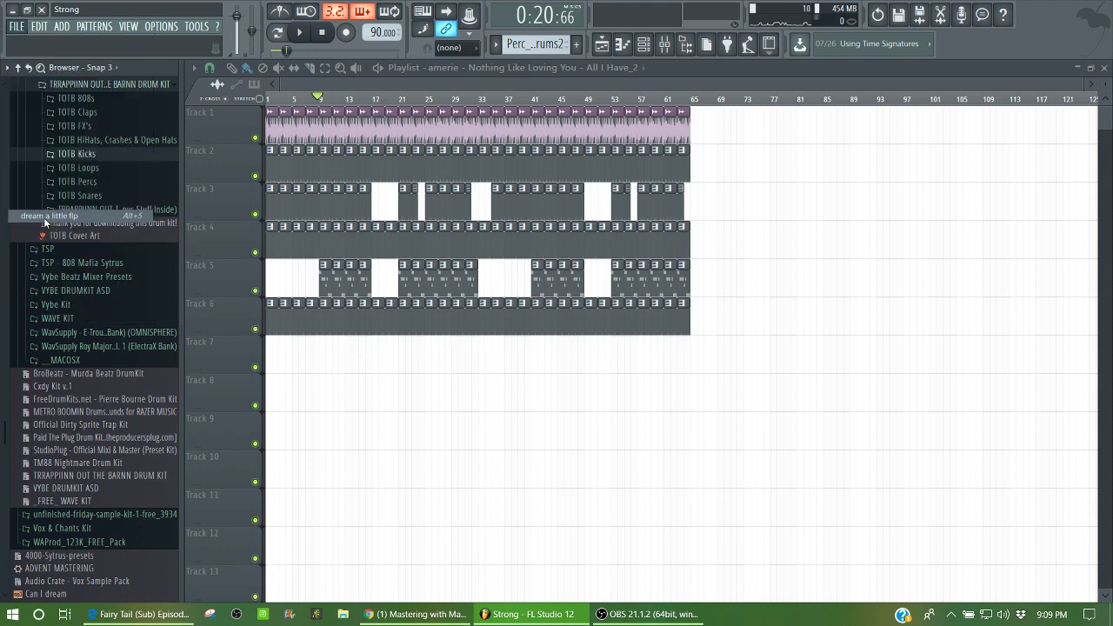
left_click(573, 346)
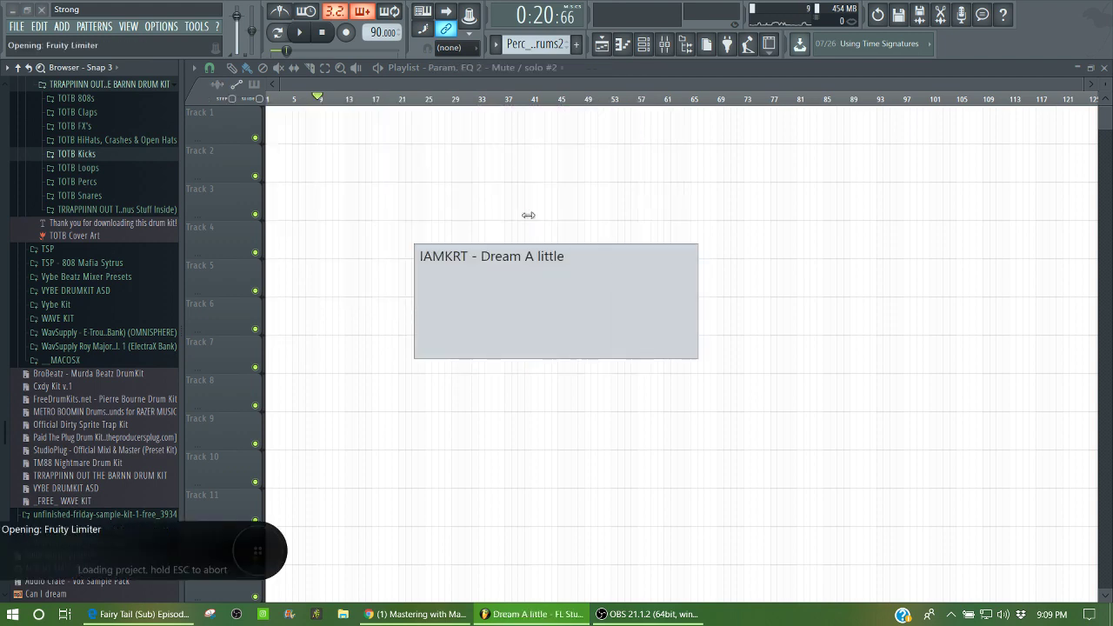
Play the Dream A little mix with the mixer shown and the Master track selected, watching its level.
key("space")
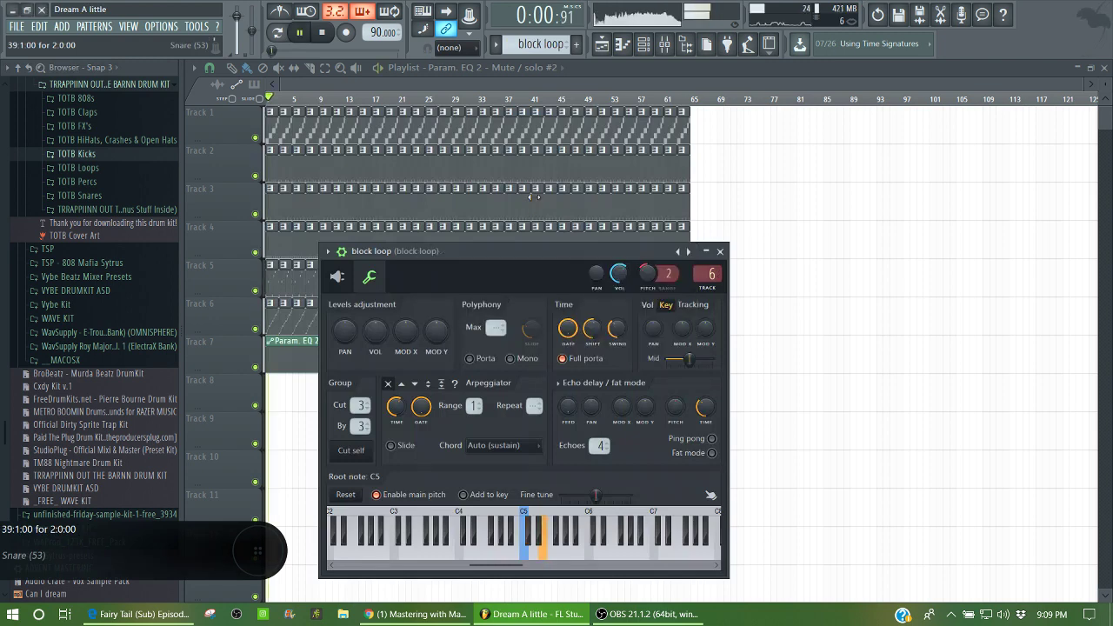
left_click(651, 67)
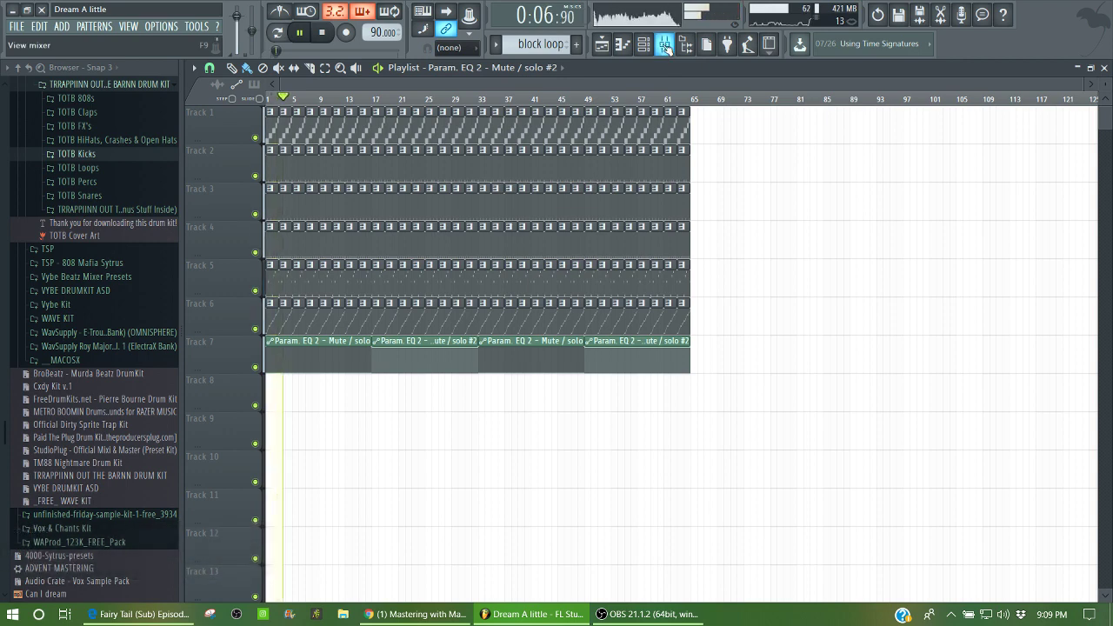
left_click(665, 45)
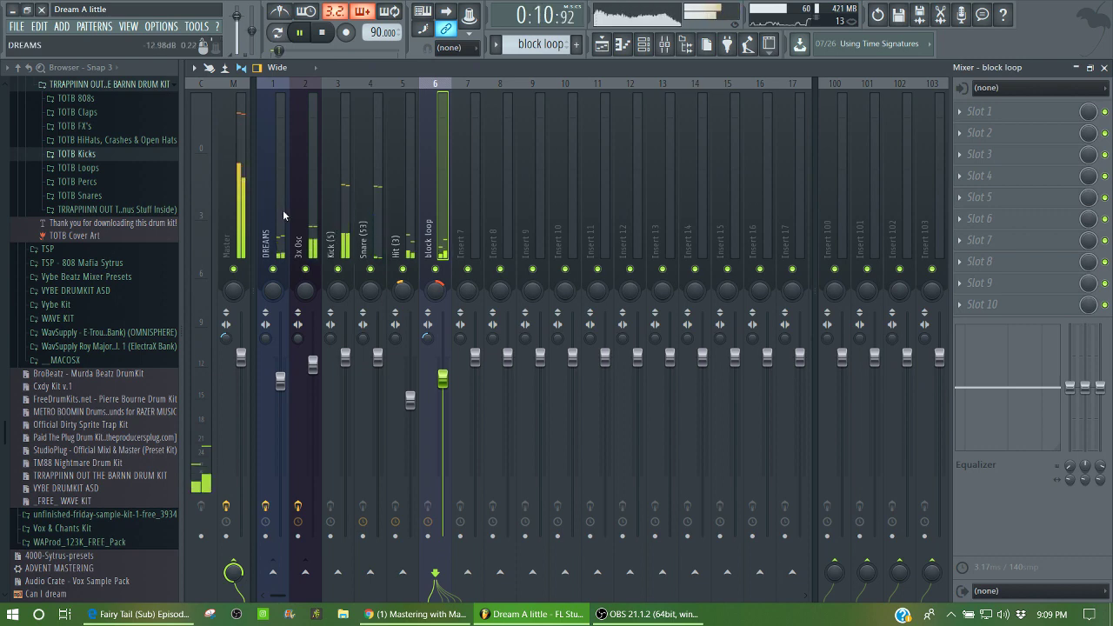
left_click(235, 204)
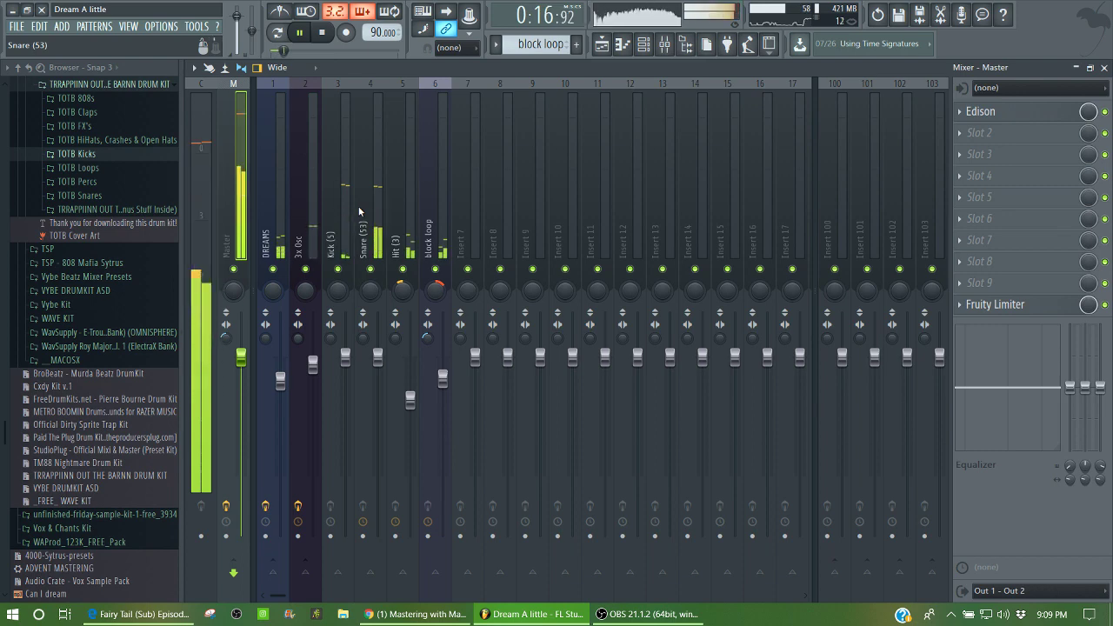
key("space")
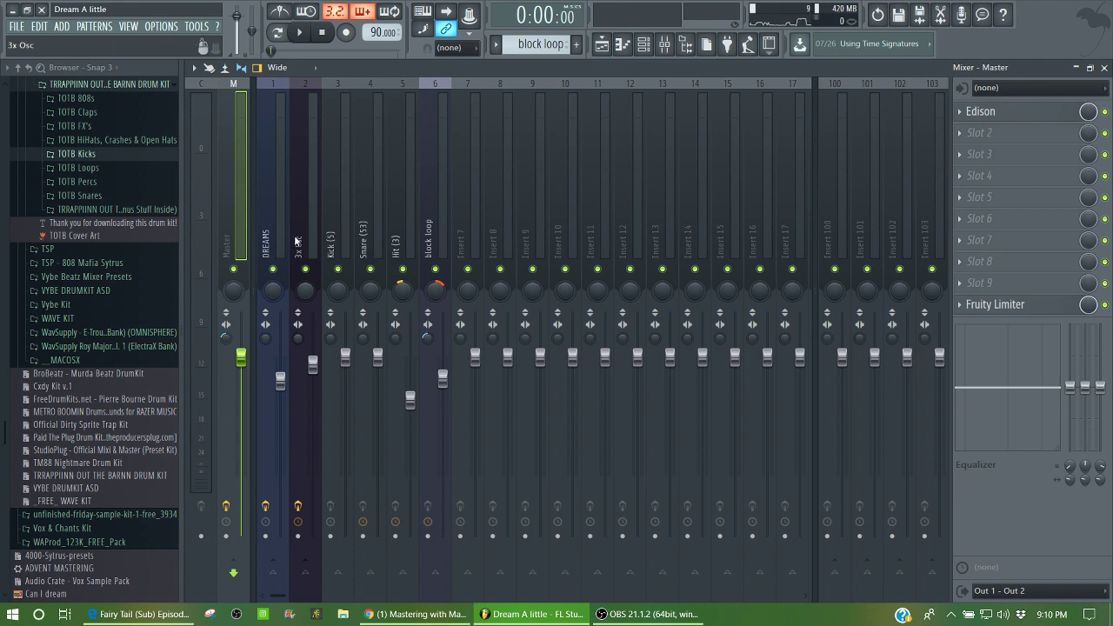
Review the effect slots of 3x Osc, Hit (3), block loop, DREAMS, Kick (5) and Snare (53), and play the mix briefly.
left_click(311, 233)
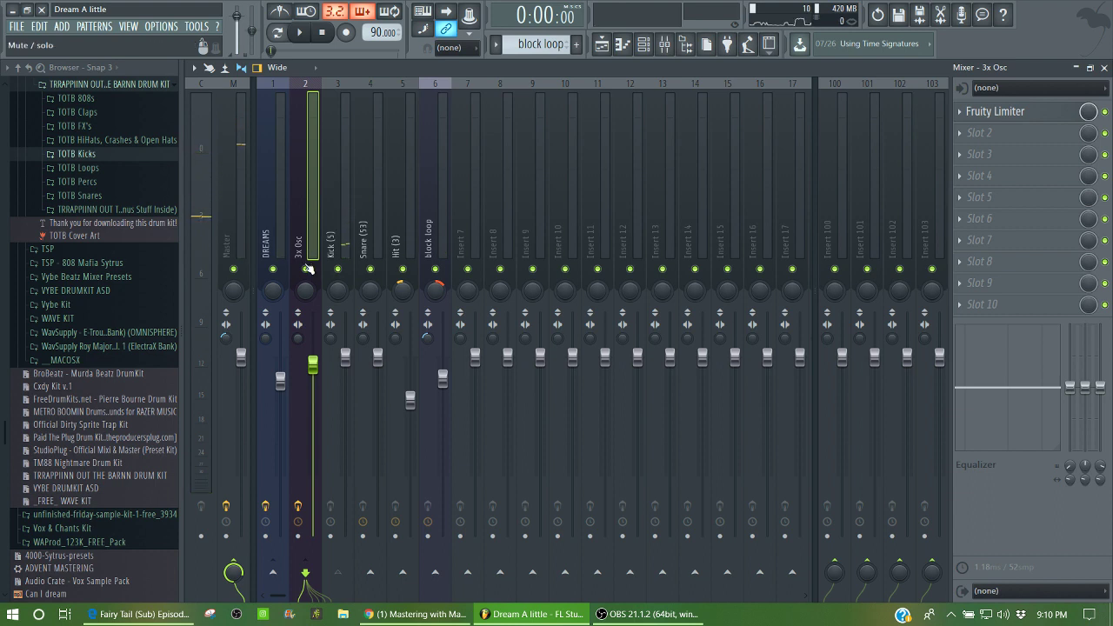
left_click(400, 246)
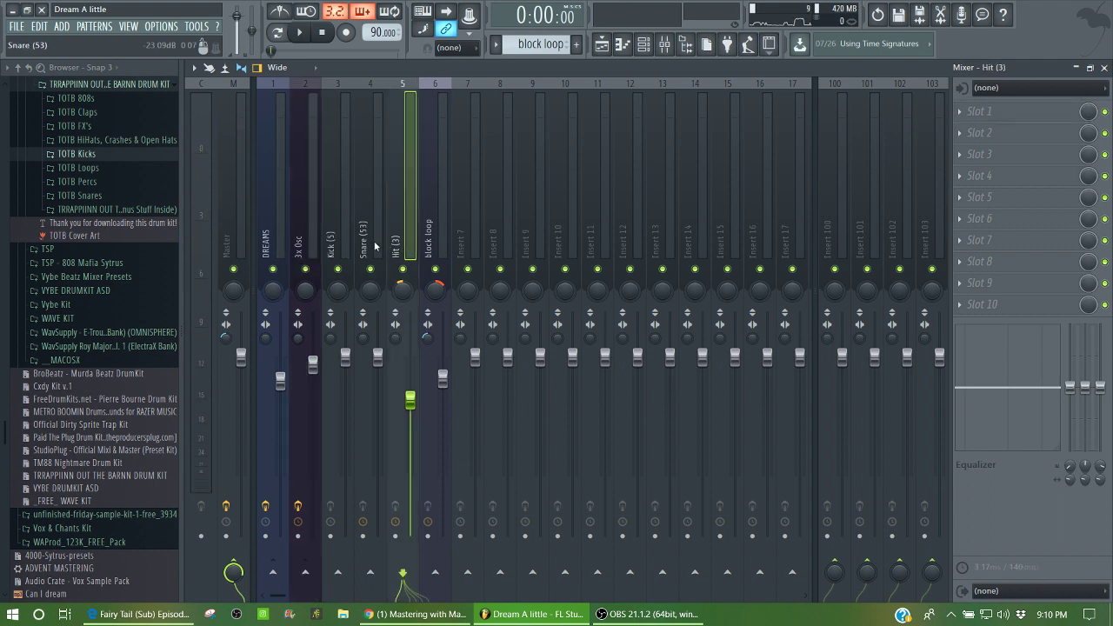
left_click(435, 250)
left_click(278, 230)
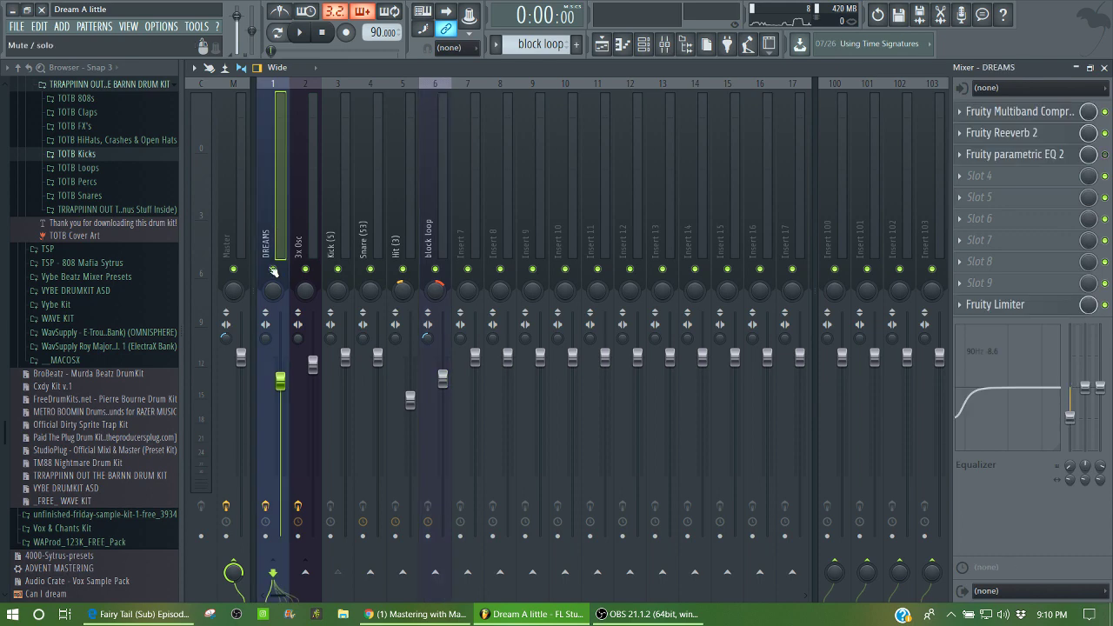
left_click(347, 186)
left_click(374, 200)
key("space")
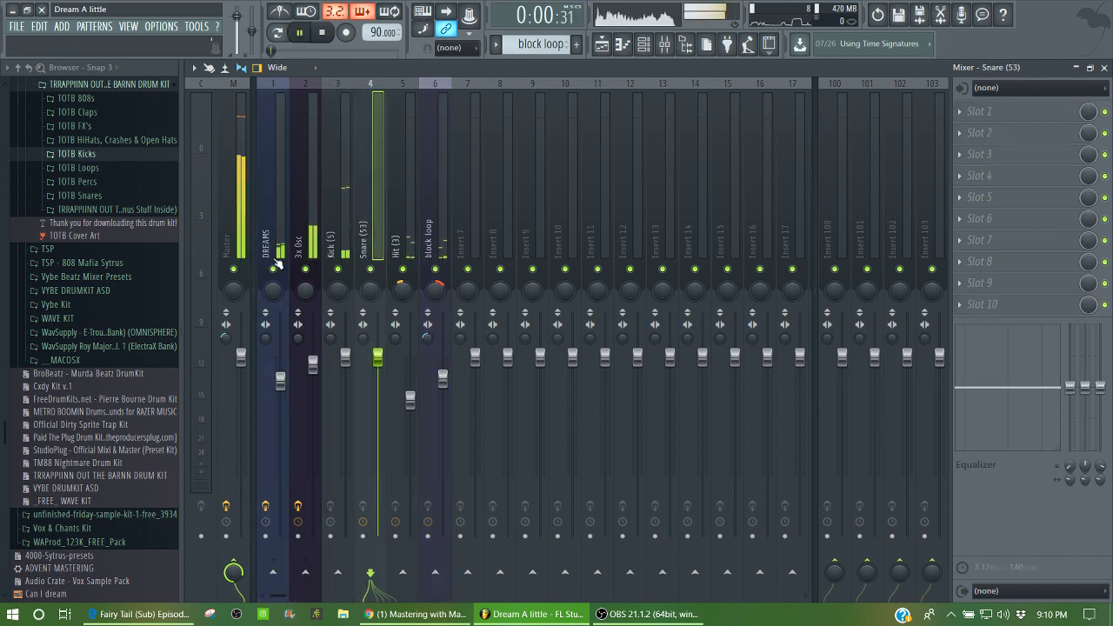
key("space")
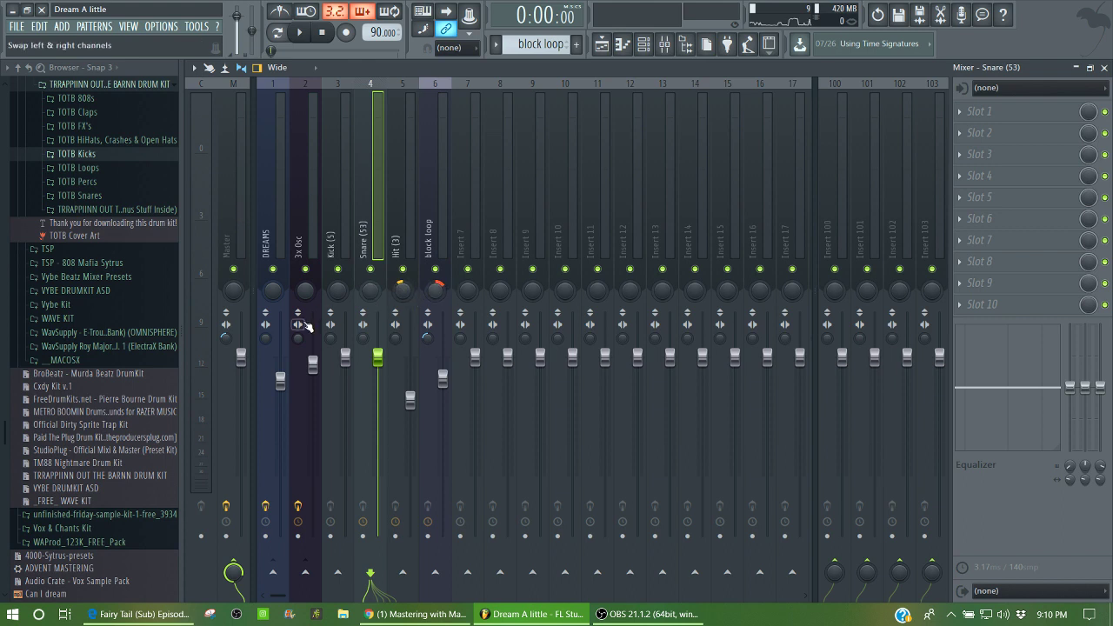
Inspect the Master track's Fruity Limiter during a short playback and close the plugin.
left_click(231, 219)
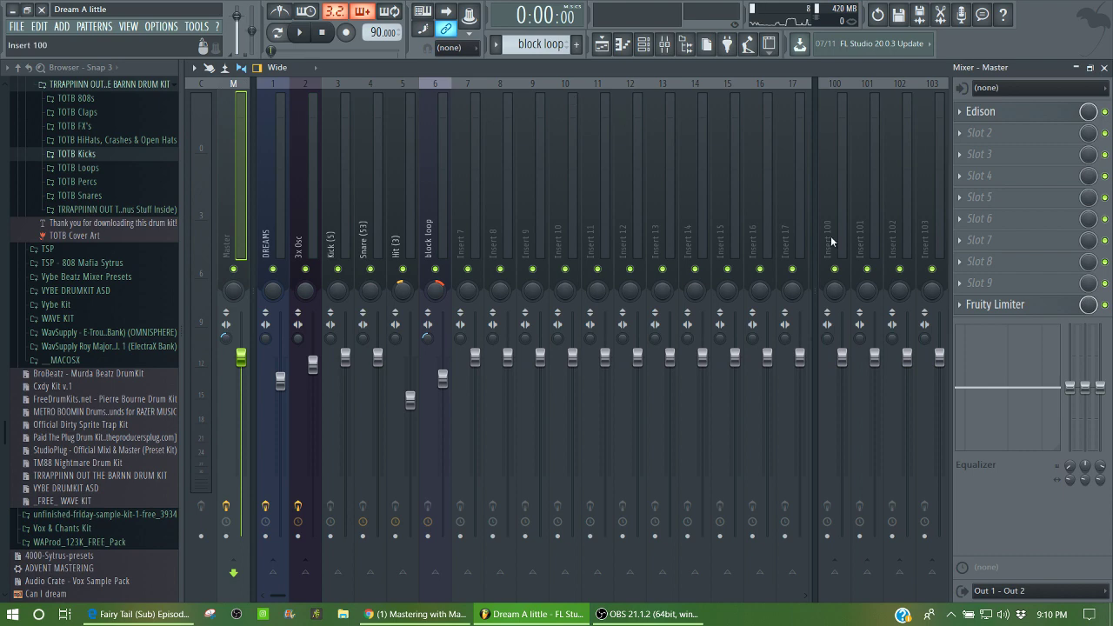
left_click(997, 306)
key("space")
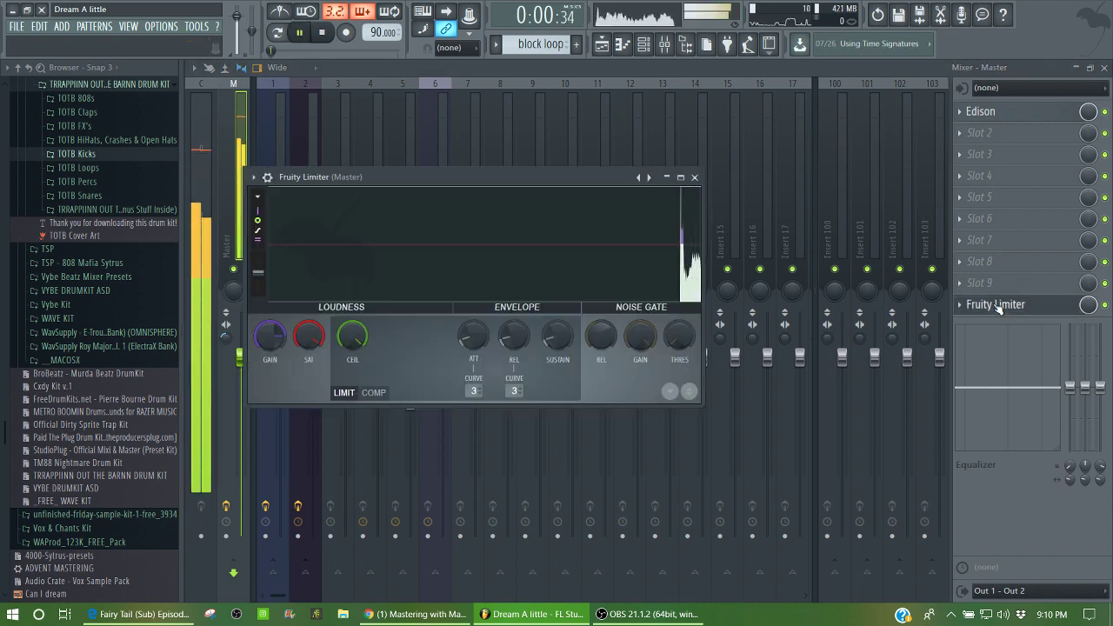
key("space")
left_click(694, 176)
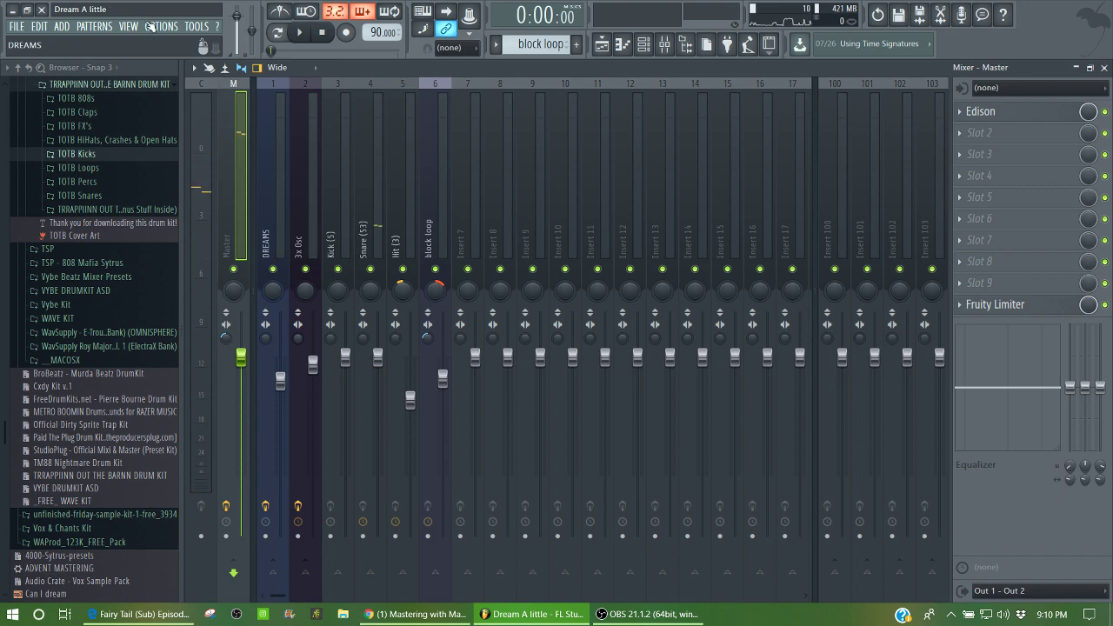
Check the project info for the start date and total time spent on Dream A little.
left_click(155, 27)
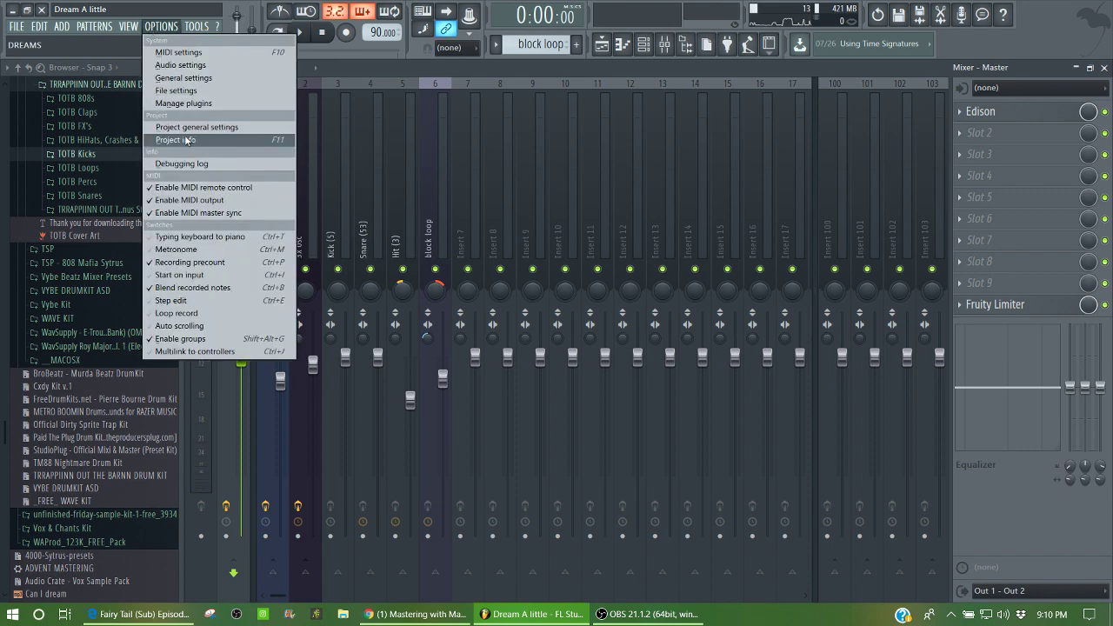
left_click(174, 139)
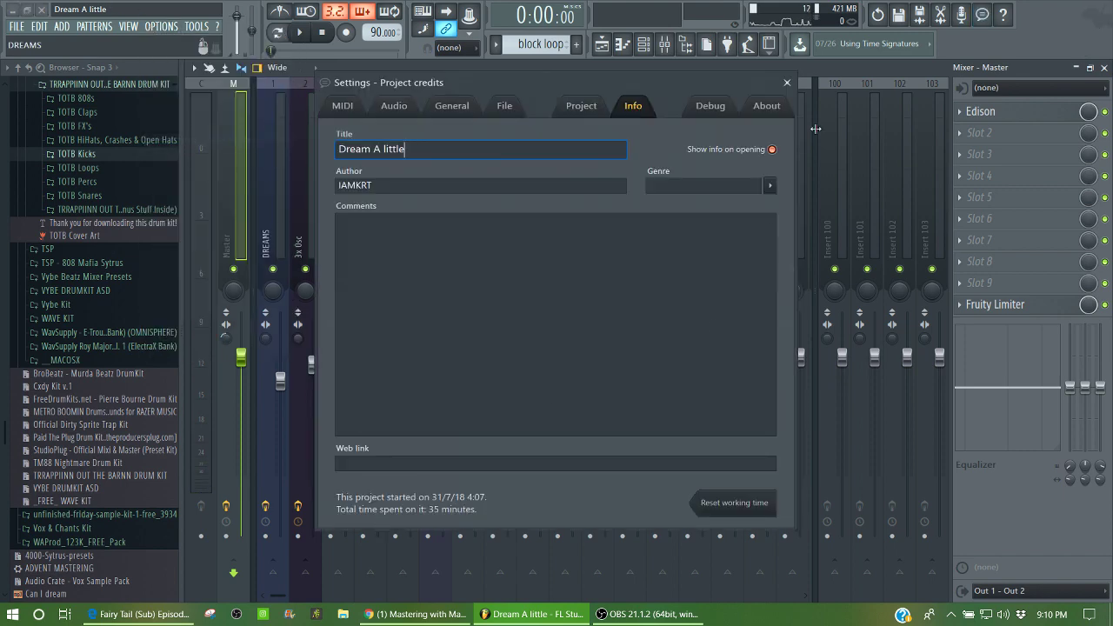
left_click(788, 83)
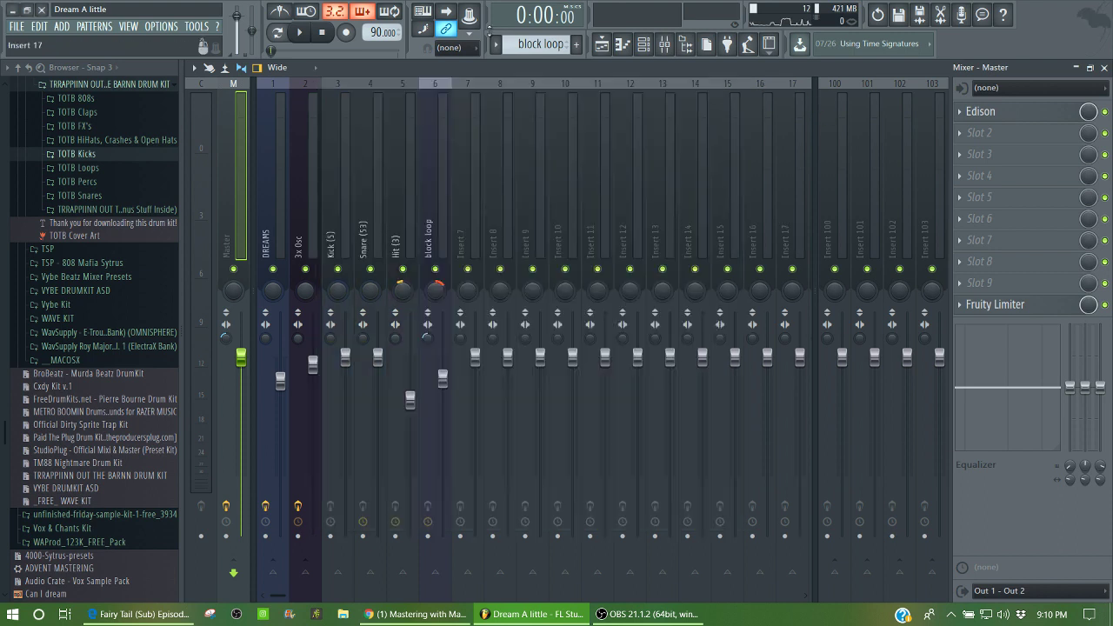
left_click(14, 27)
left_click(305, 257)
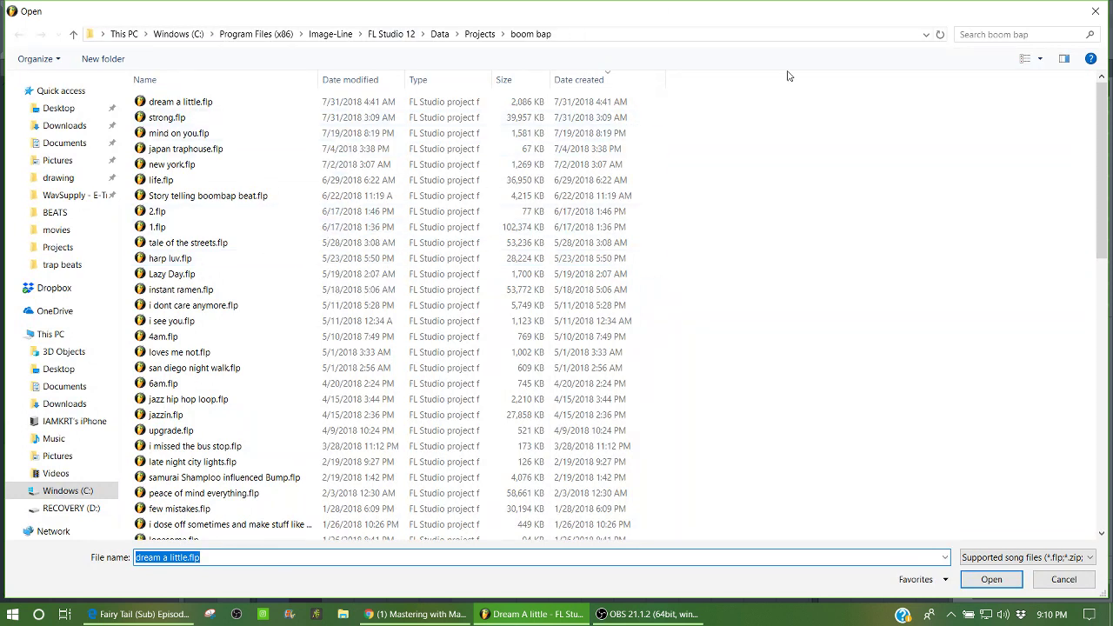
left_click(1095, 10)
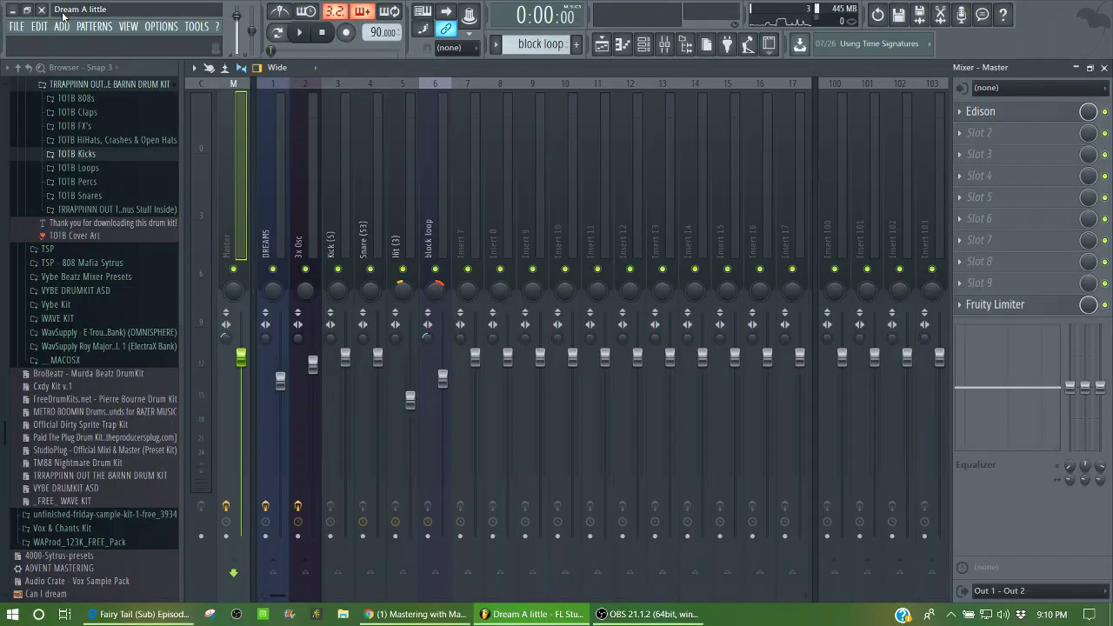
left_click(16, 26)
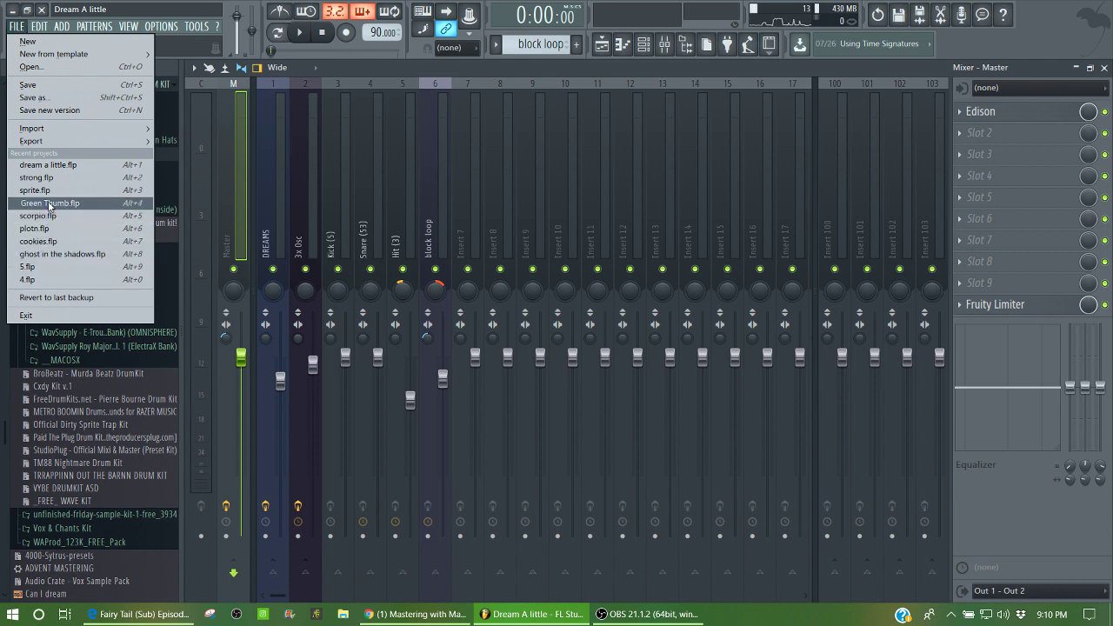
left_click(370, 75)
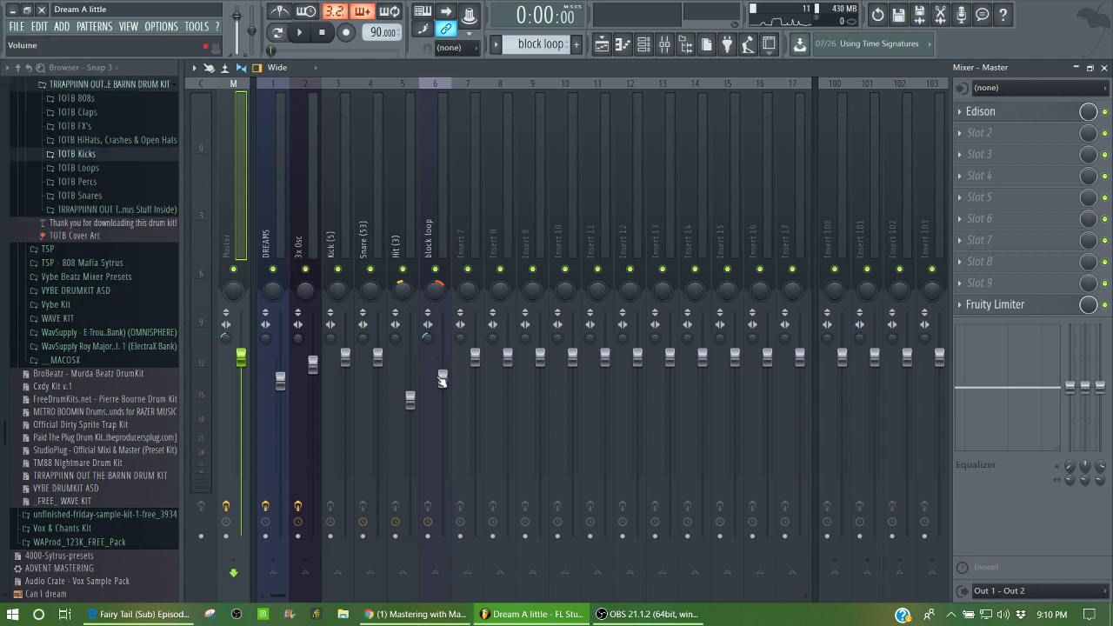
Close the Dream A little project in FL Studio and open the BEATS folder inside the desktop's IAMKRT folder.
mouse_move(415, 614)
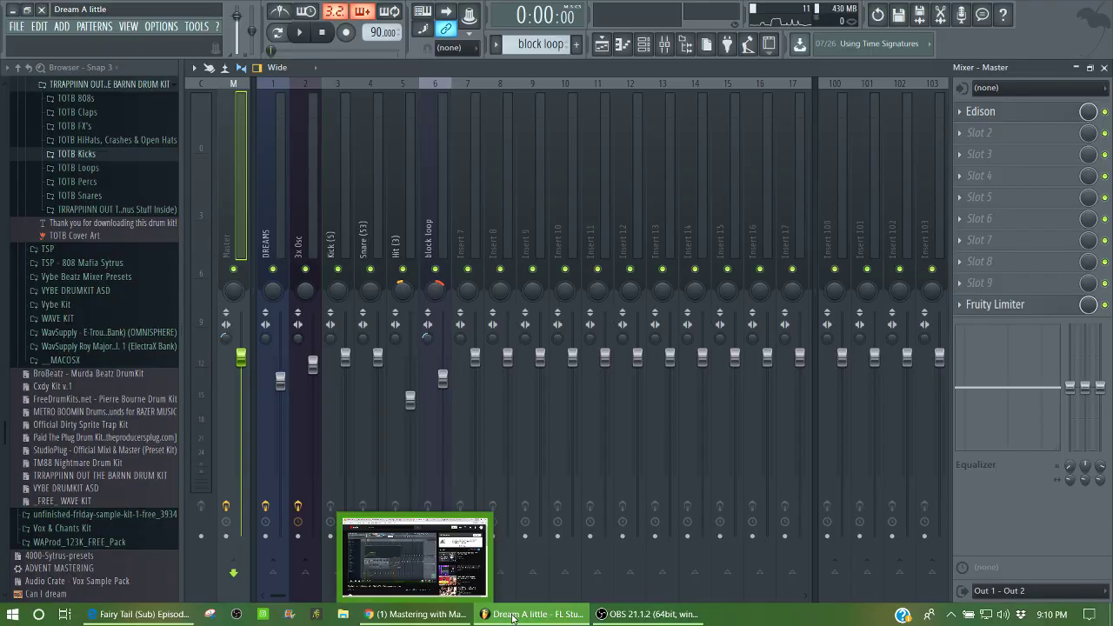
left_click(42, 11)
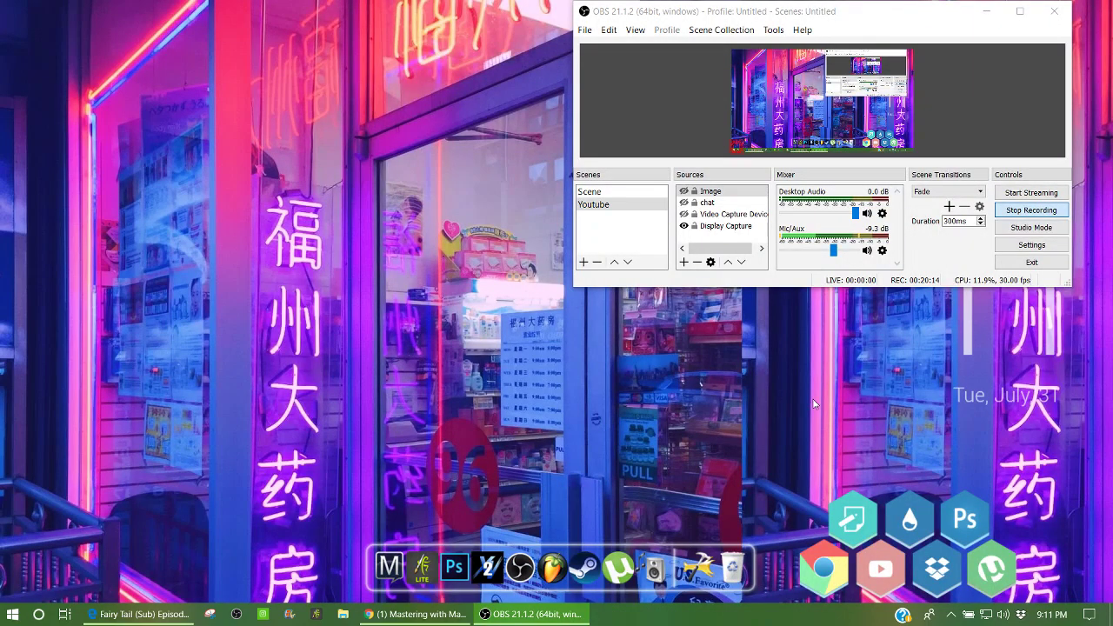
left_click(659, 570)
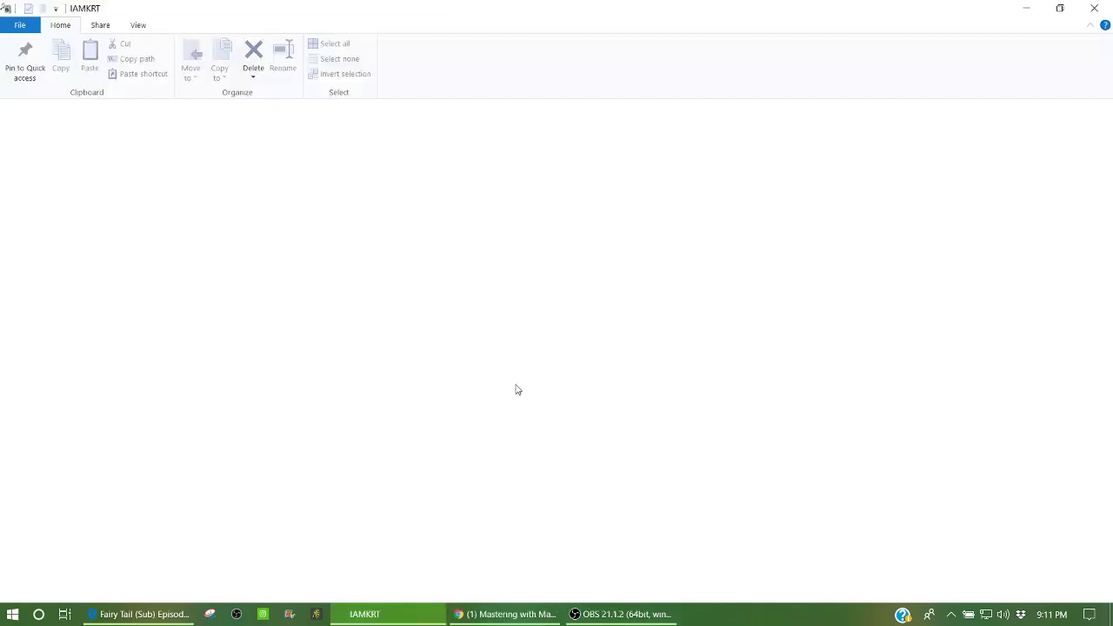
double_click(216, 161)
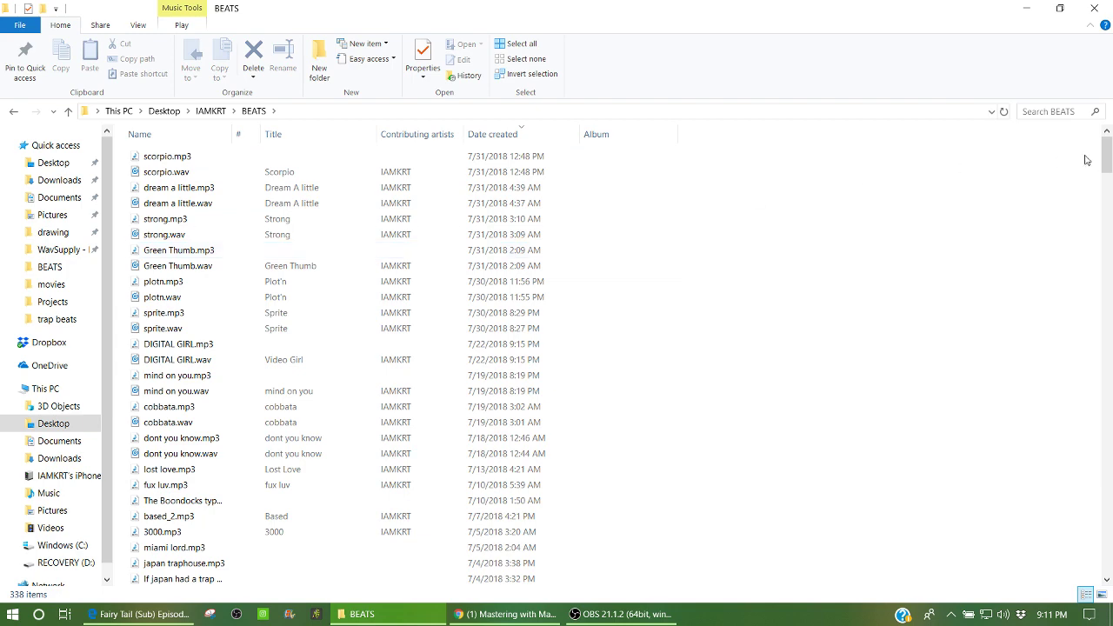
left_click_drag(1103, 153, 1046, 153)
left_click_drag(1109, 169, 1104, 153)
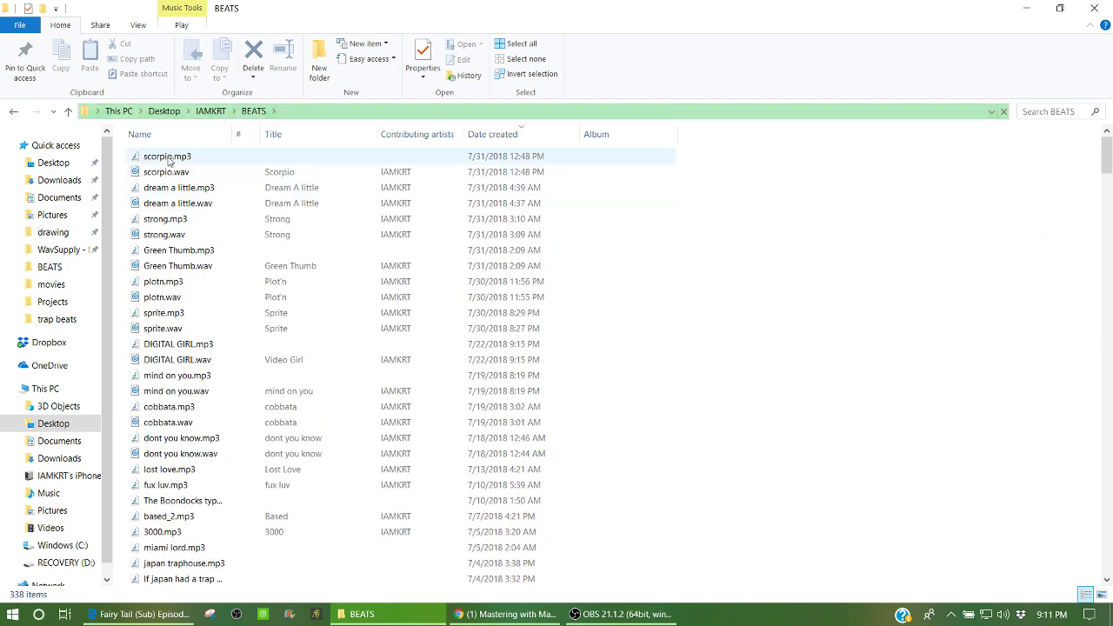
Open scorpio.mp3 in Windows Media Player and close the player.
left_click(164, 159)
double_click(165, 160)
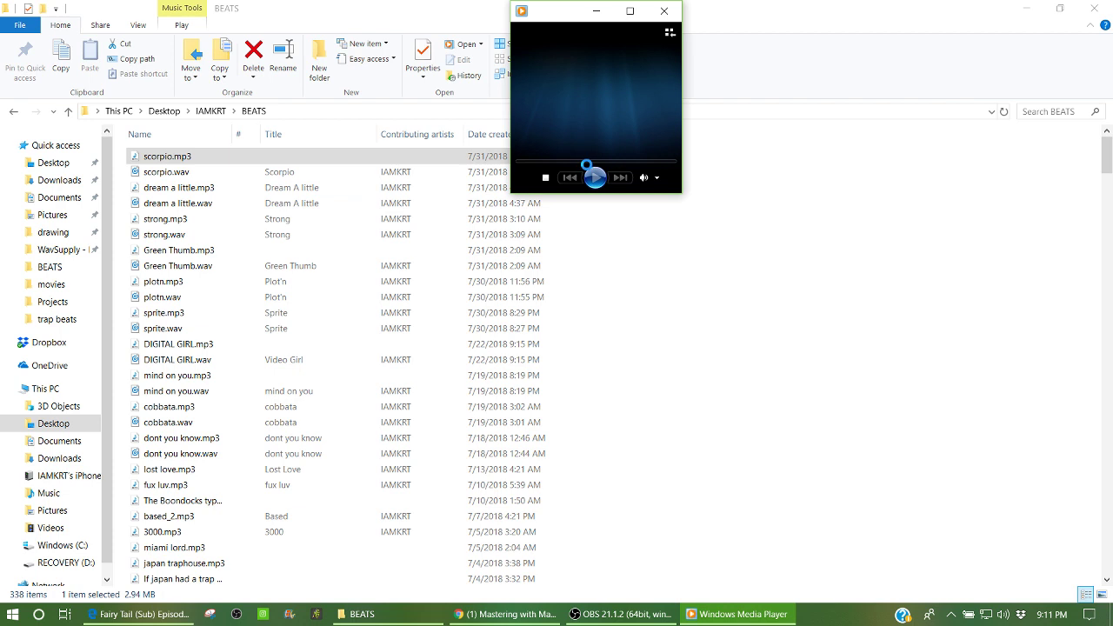
left_click(664, 11)
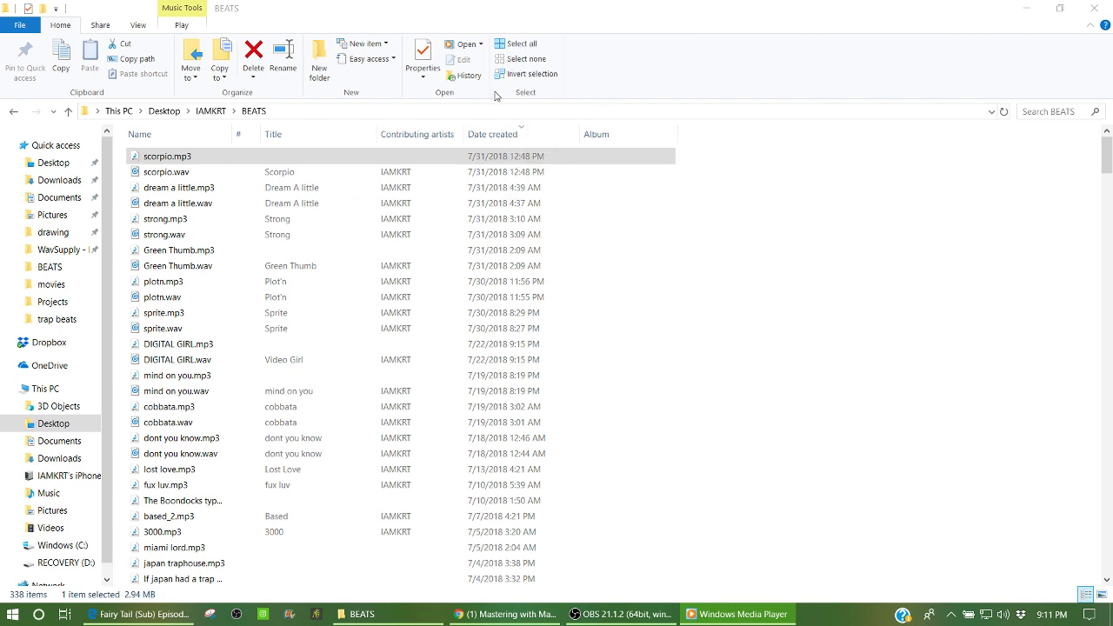
Look through the recent MP3 beats in the folder, from dream a little.mp3 to sprite.mp3.
left_click(213, 188)
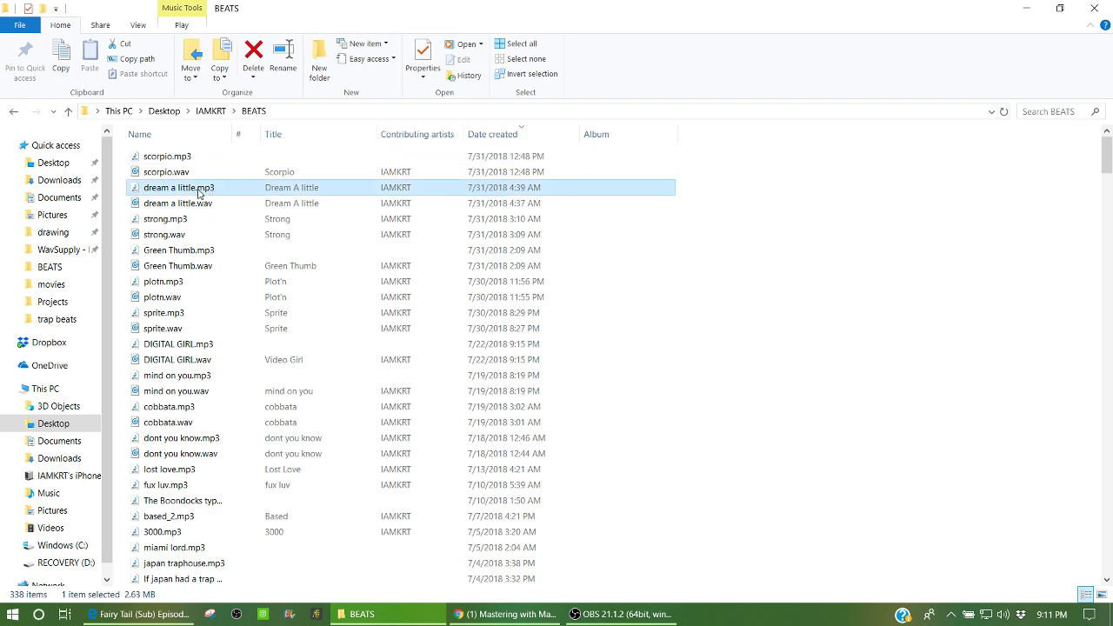
left_click(180, 221)
left_click(170, 254)
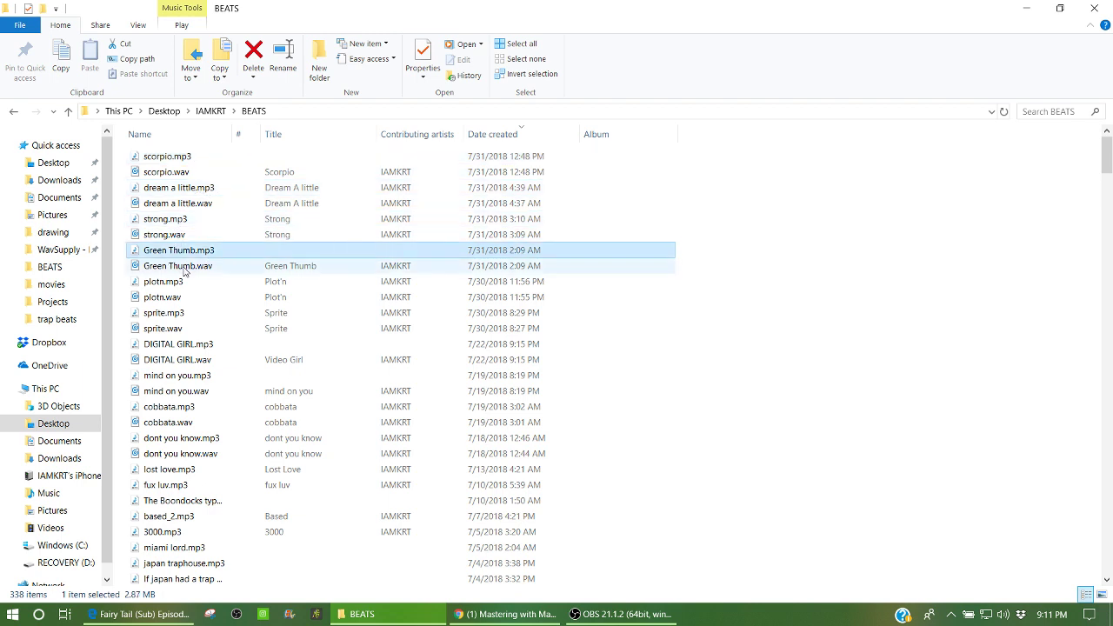
left_click(173, 282)
left_click(172, 313)
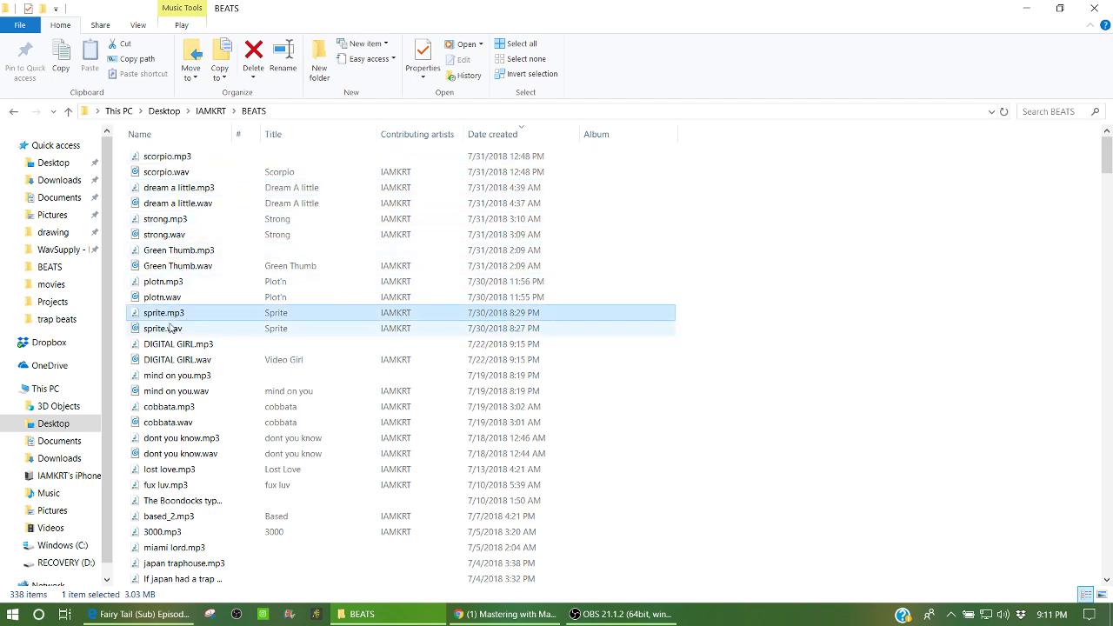
left_click(694, 300)
left_click_drag(694, 300, 493, 147)
left_click(744, 150)
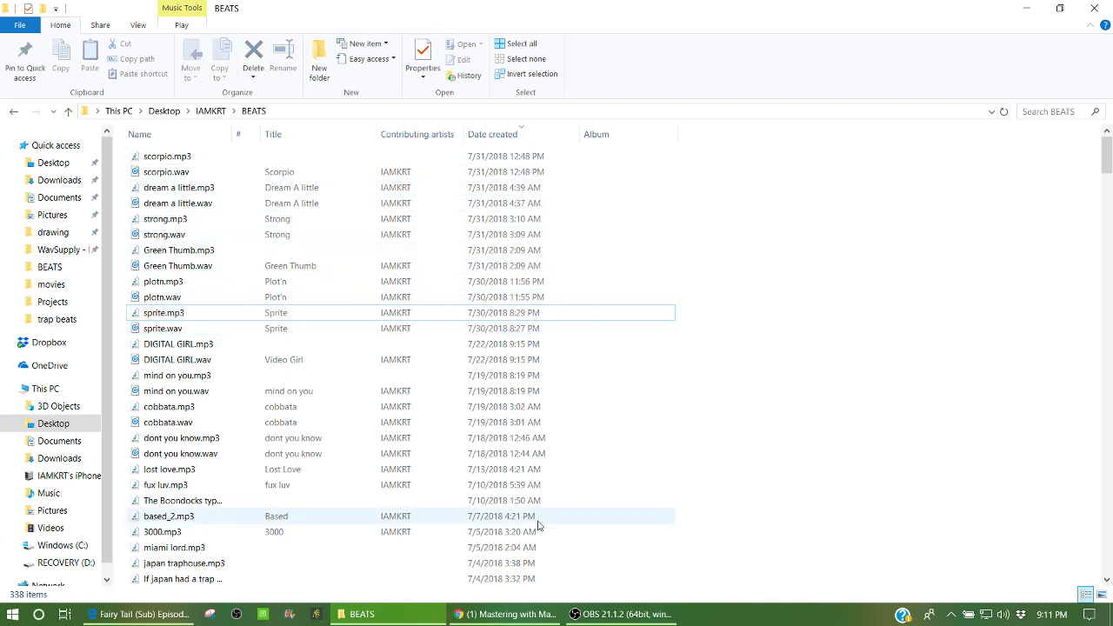
Minimize the BEATS folder, launch FL Studio and show its mixer.
left_click(1026, 8)
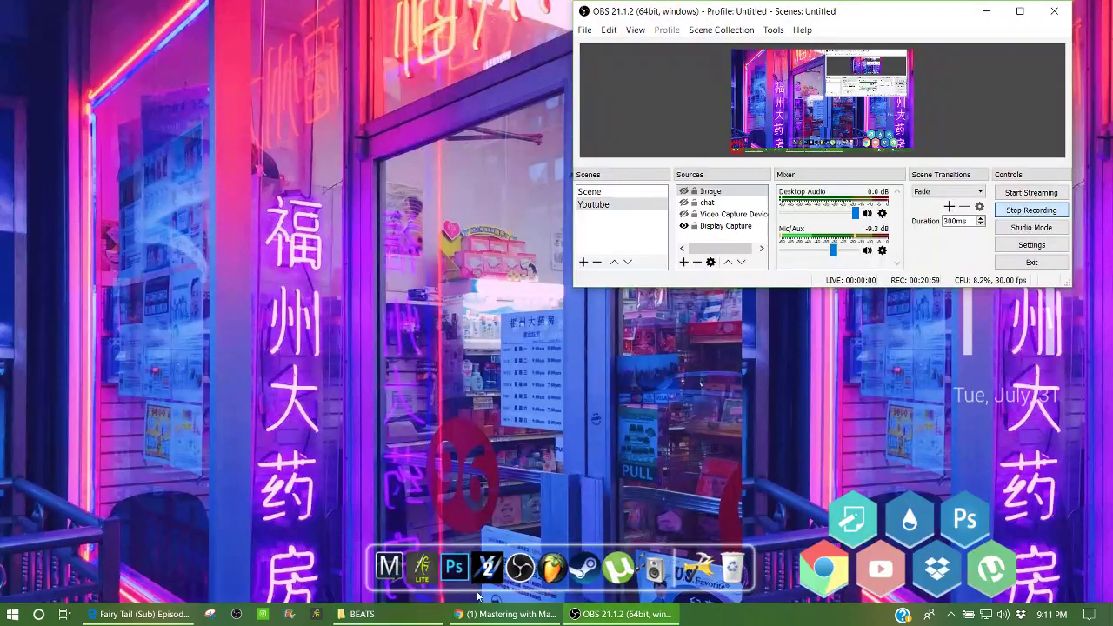
left_click(555, 564)
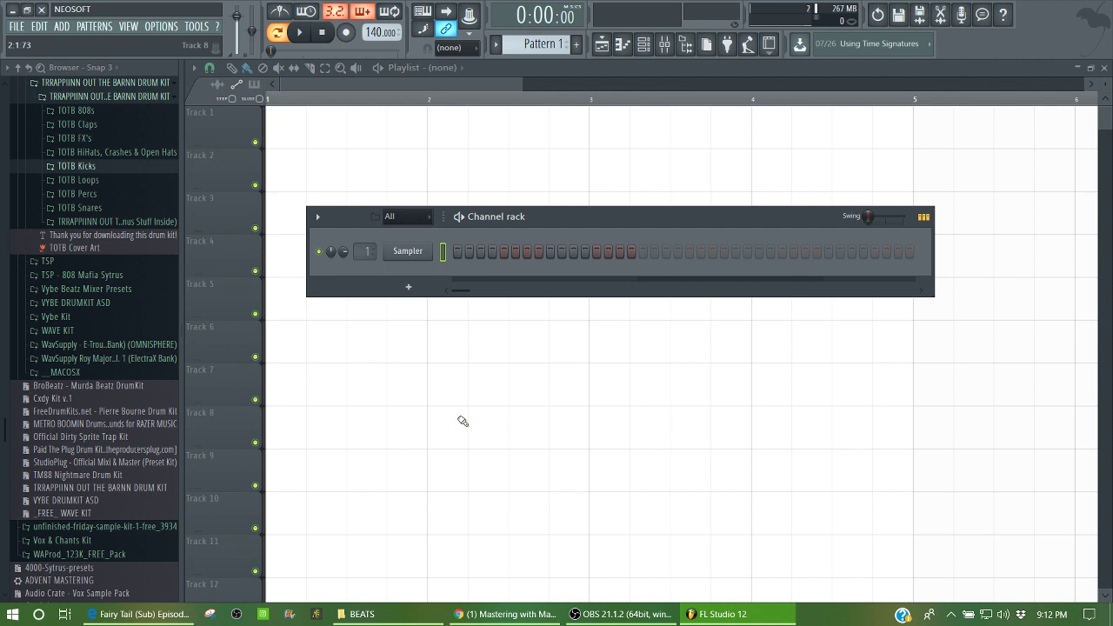
left_click(664, 44)
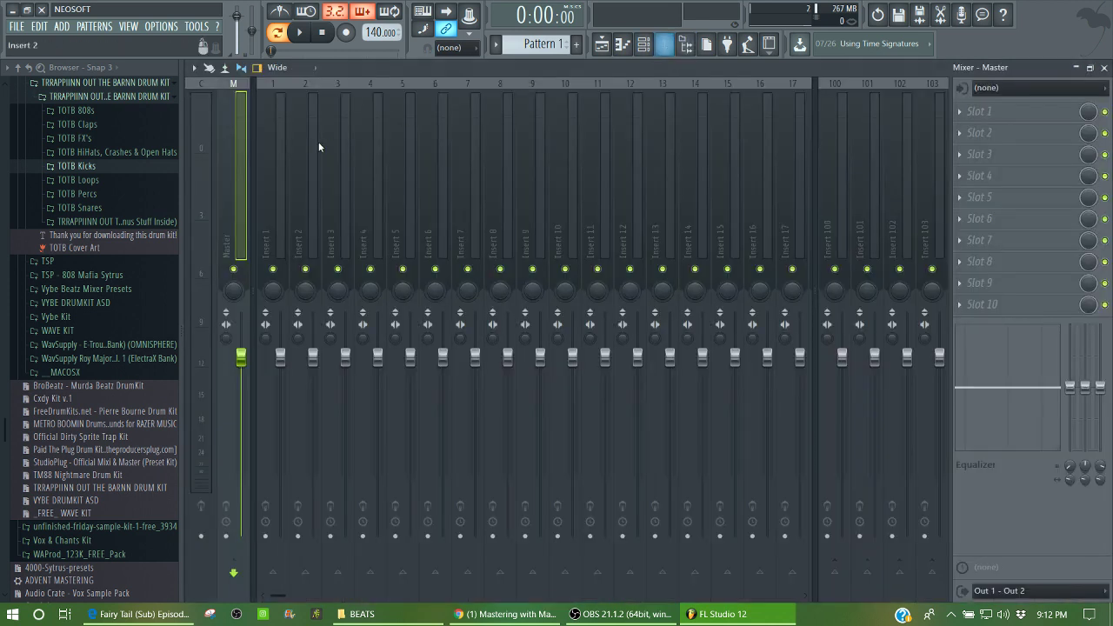
Load Fruity Limiter, Fruity Compressor and Fruity Parametric EQ 2 into the first three effect slots of the Master track.
left_click(979, 111)
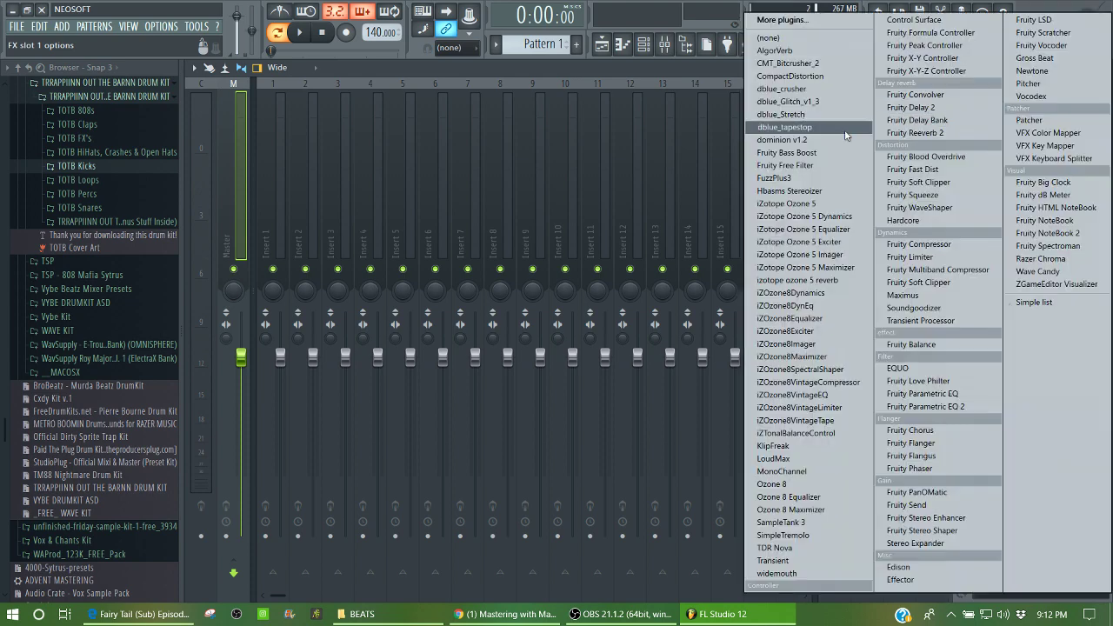
left_click(946, 259)
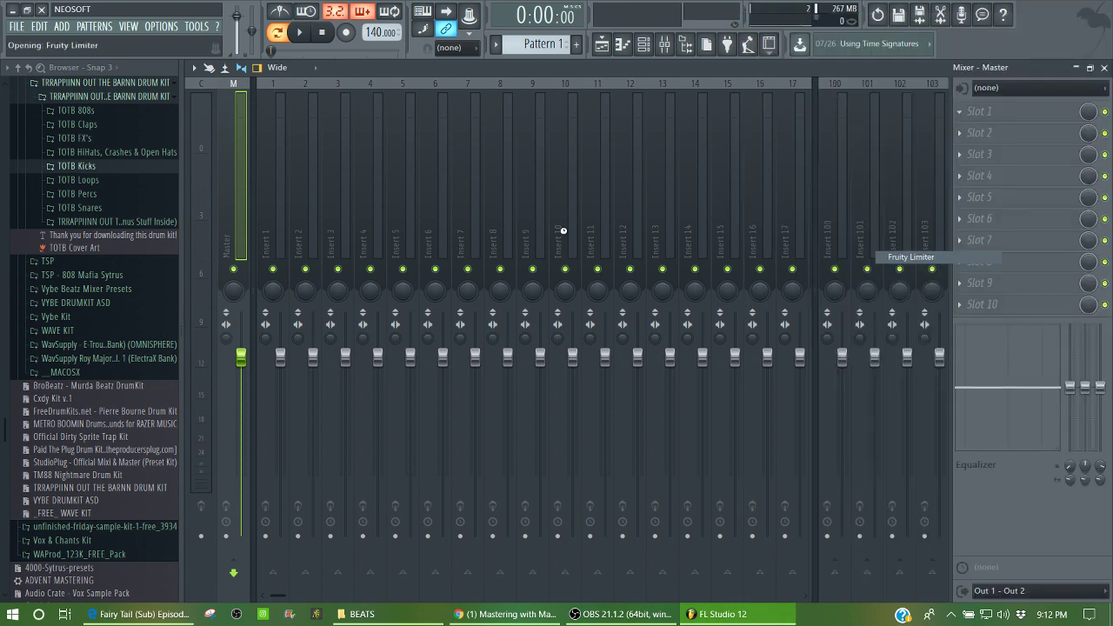
left_click(979, 133)
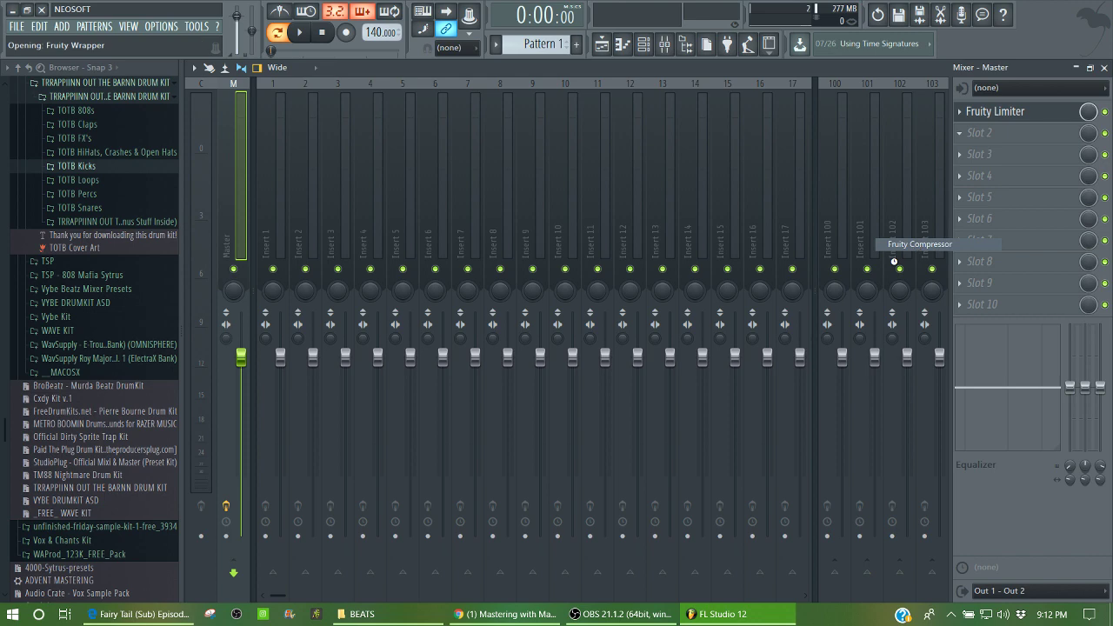
left_click(925, 246)
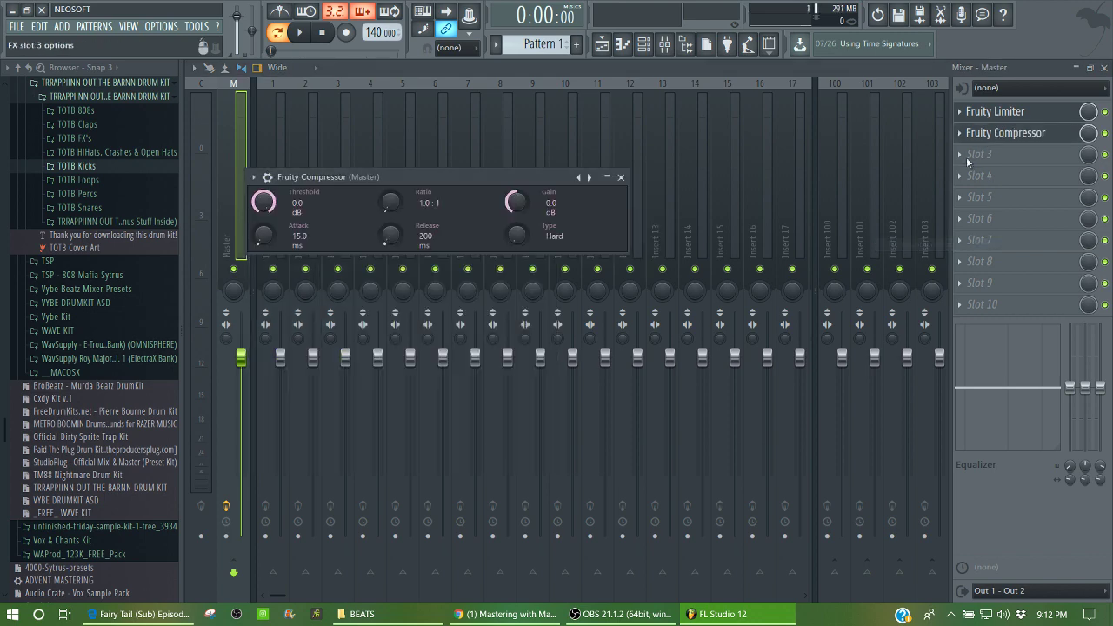
left_click(966, 157)
left_click(926, 406)
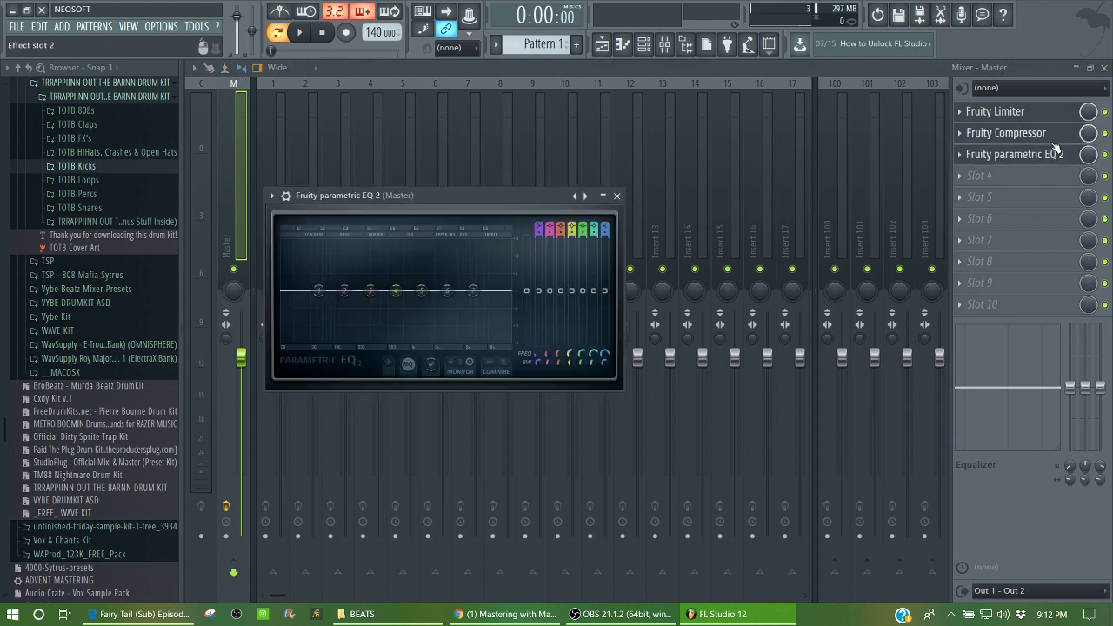
Close the three effect windows and the mixer to clear the view of the playlist.
left_click(617, 196)
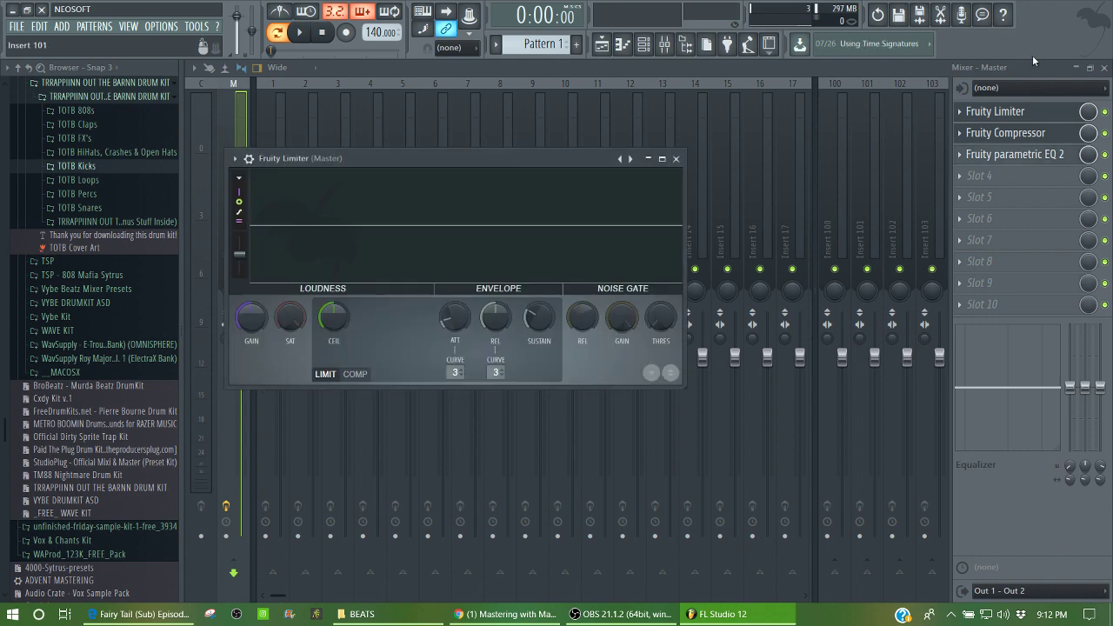
left_click(1105, 69)
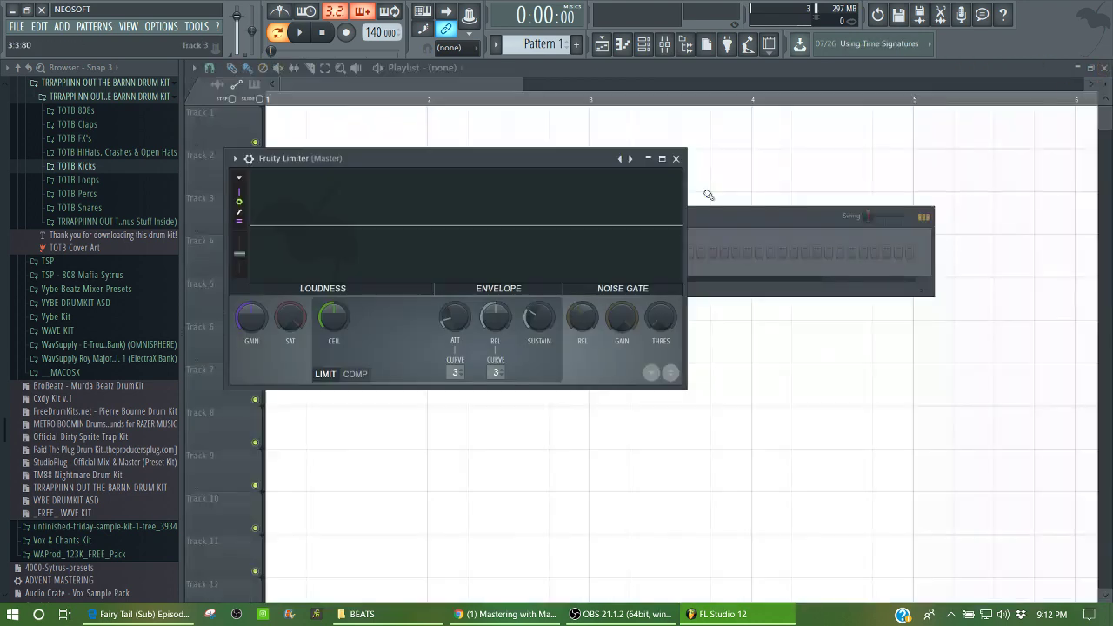
left_click(674, 157)
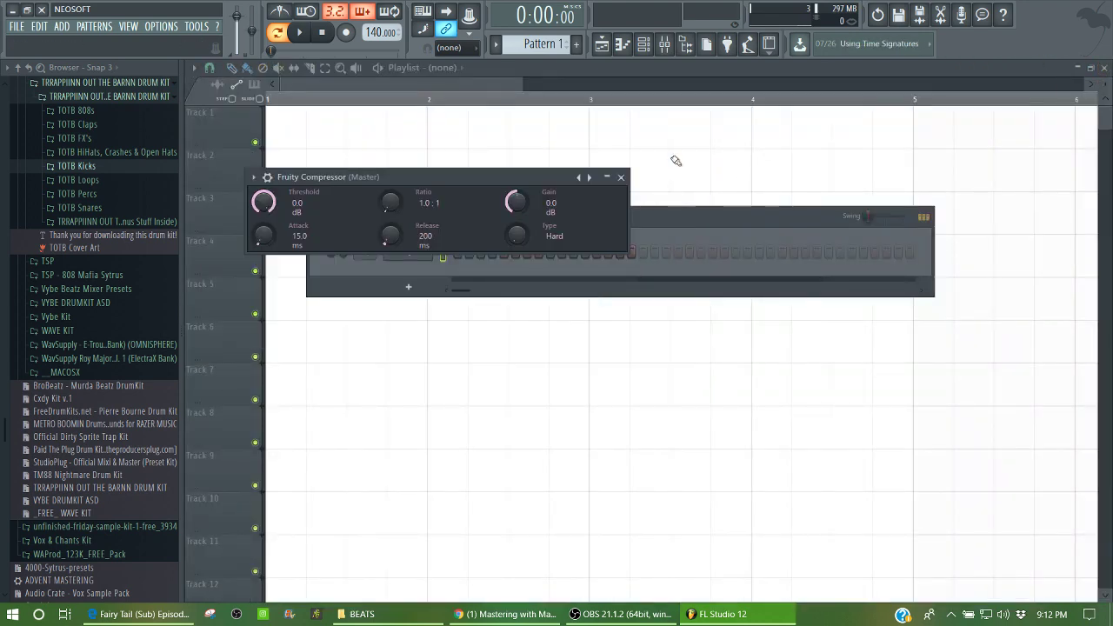
left_click(621, 177)
left_click_drag(530, 85, 1021, 86)
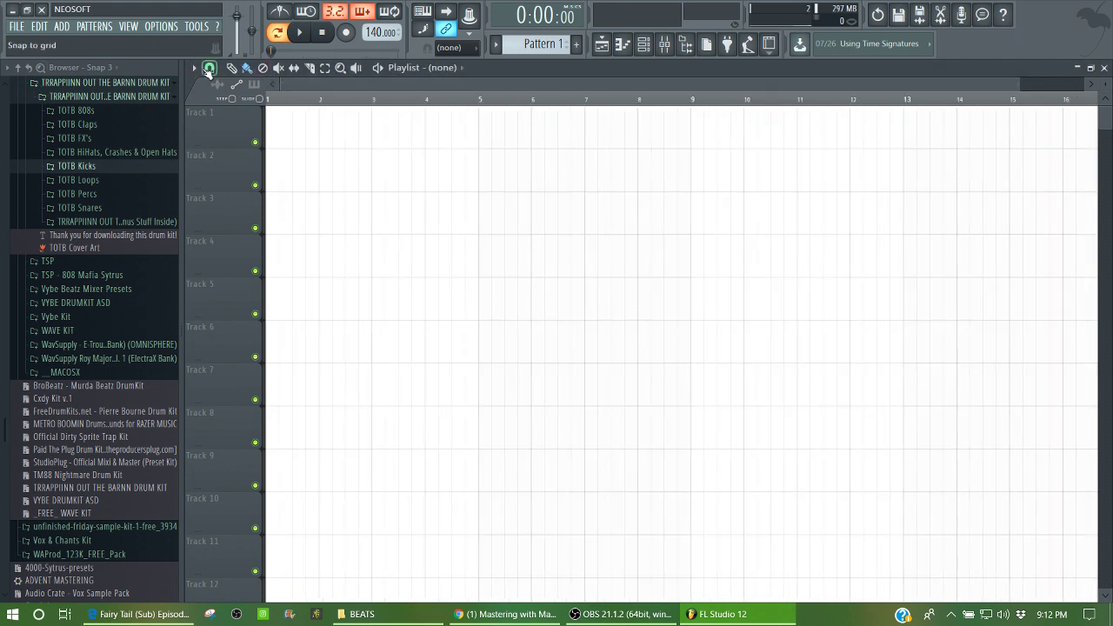
left_click(666, 47)
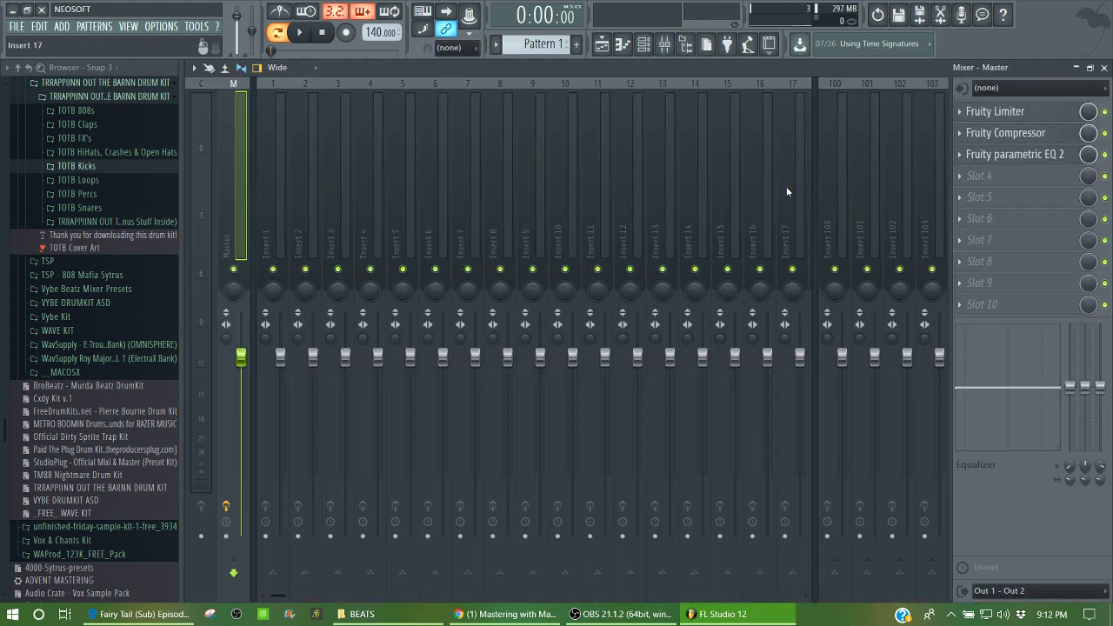
left_click(1105, 67)
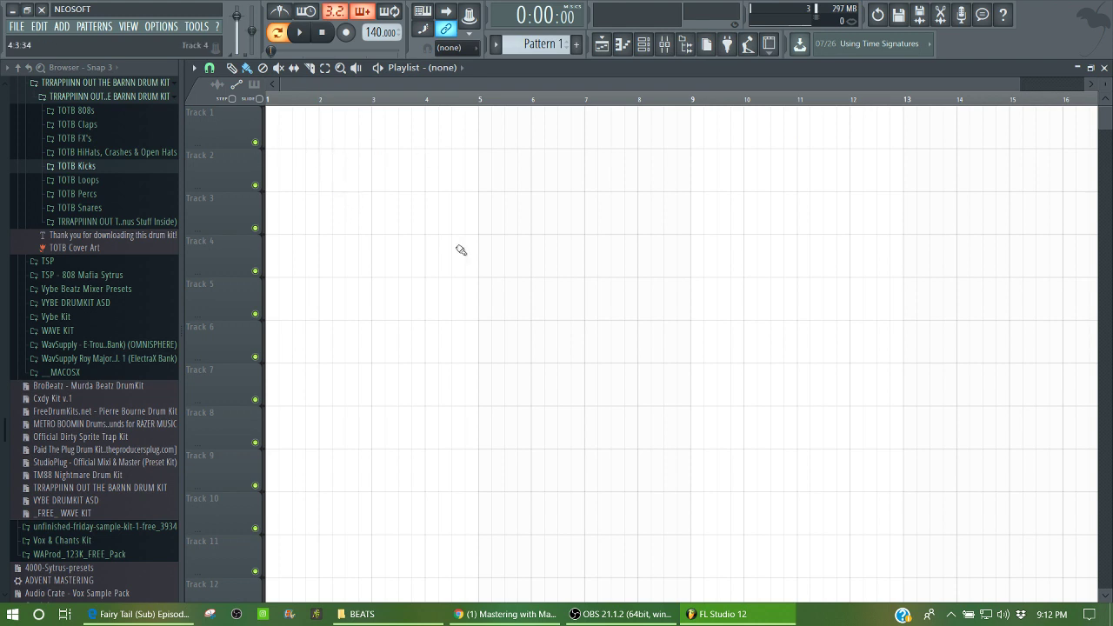
left_click(362, 615)
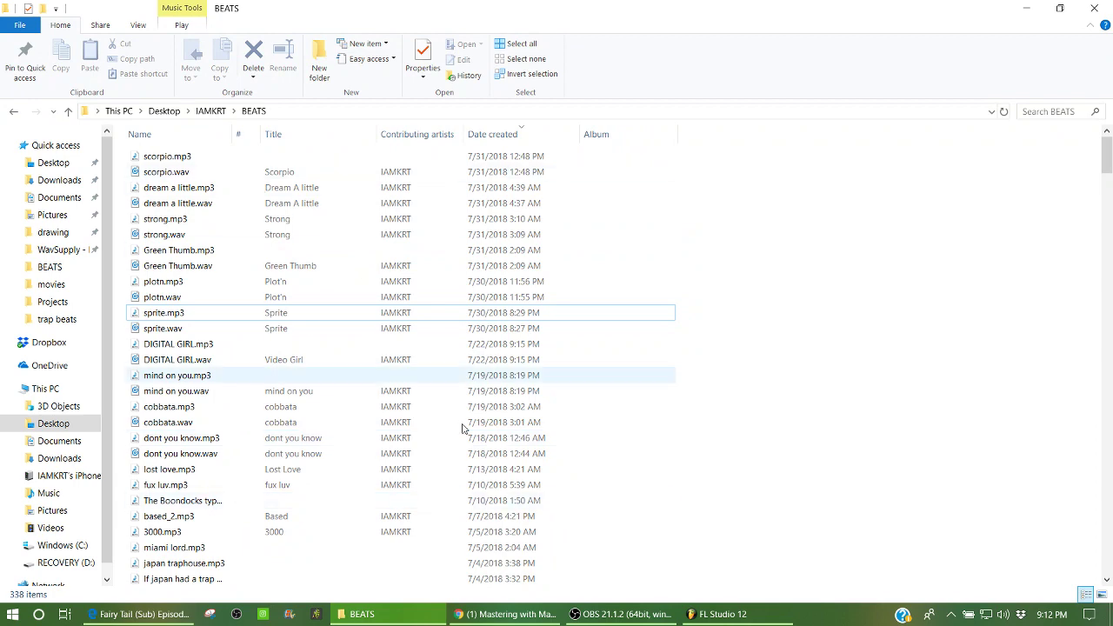
mouse_move(509, 614)
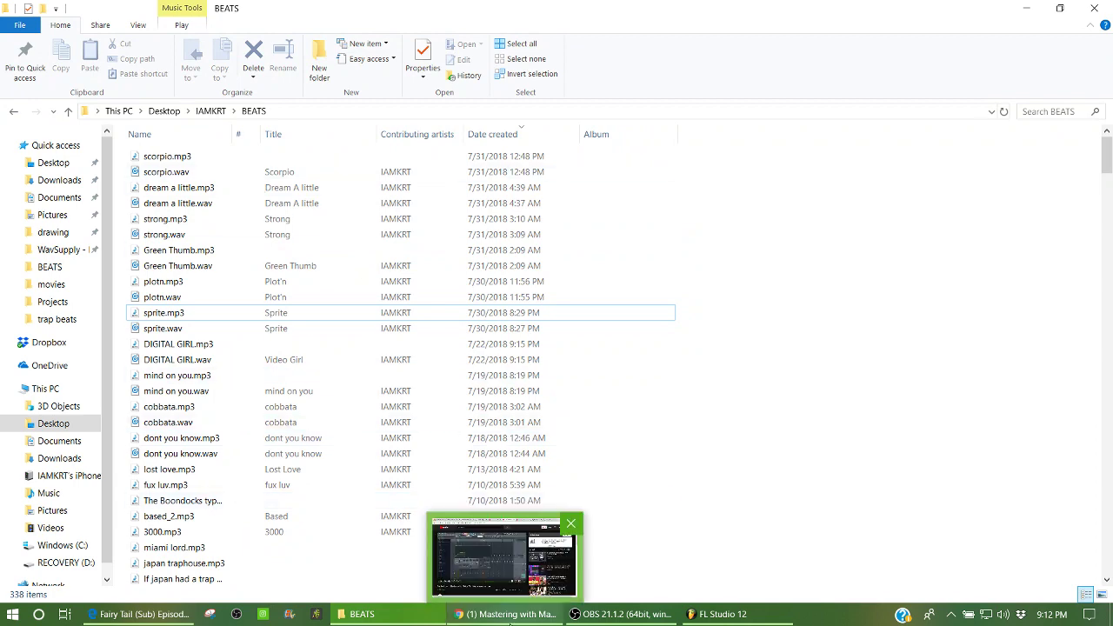
left_click(723, 614)
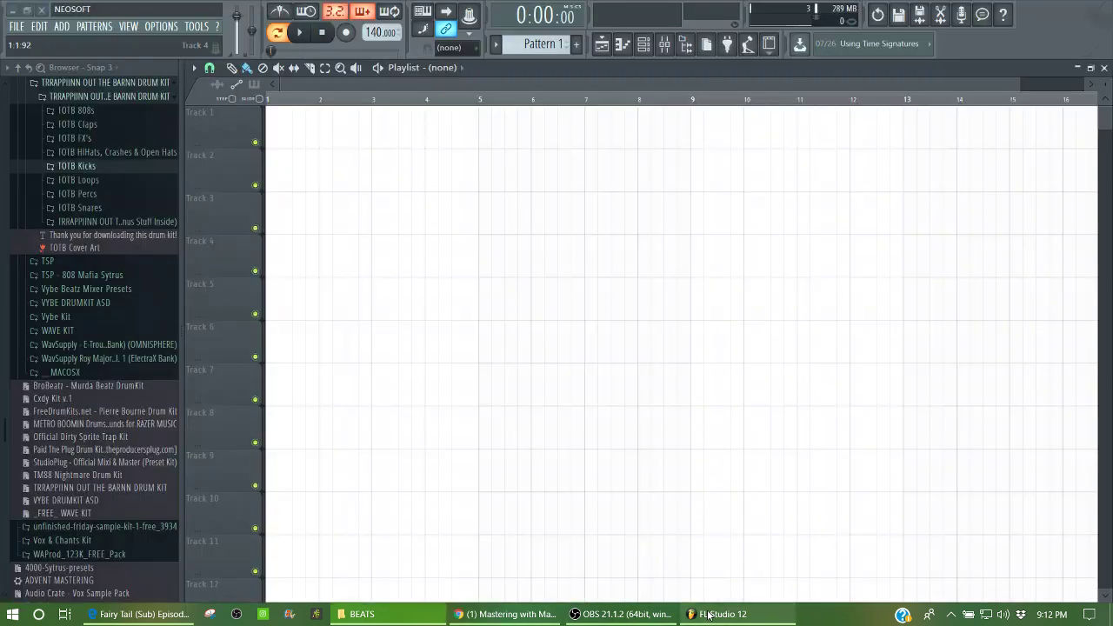
left_click(157, 25)
left_click(158, 25)
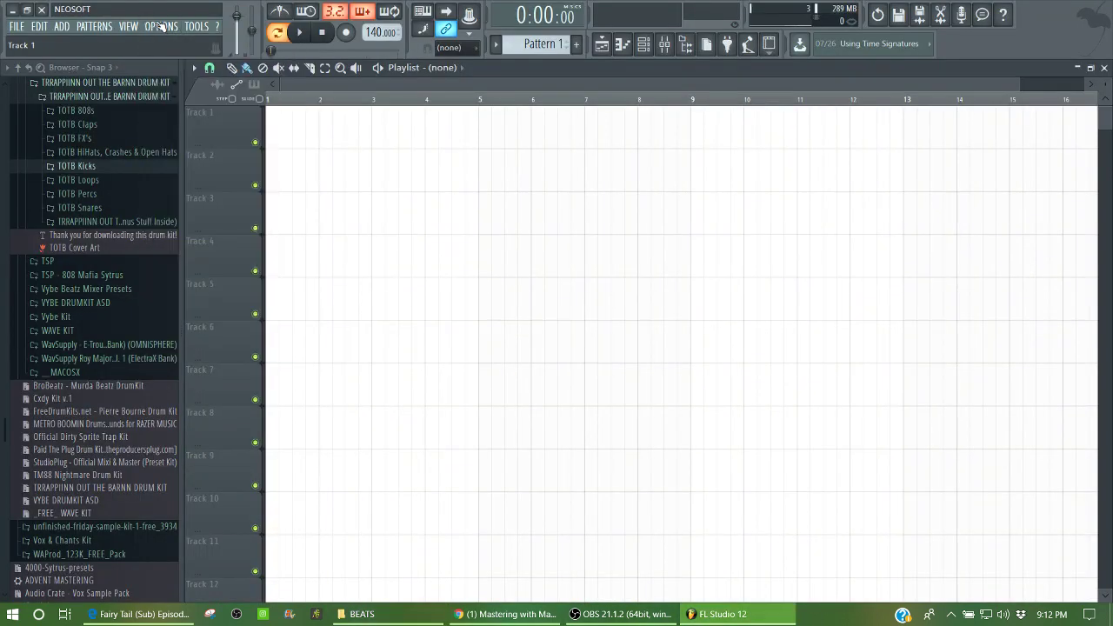
Reopen the mixer and inspect the Fruity Limiter settings on the Master track, closing the plugin window when done.
left_click(664, 44)
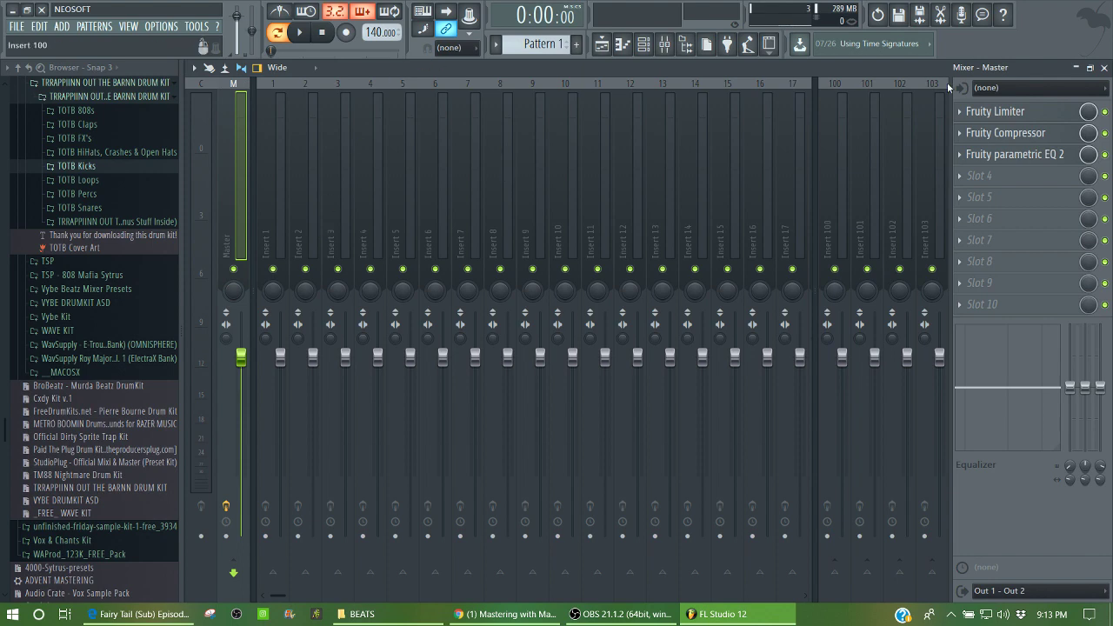
left_click(1032, 115)
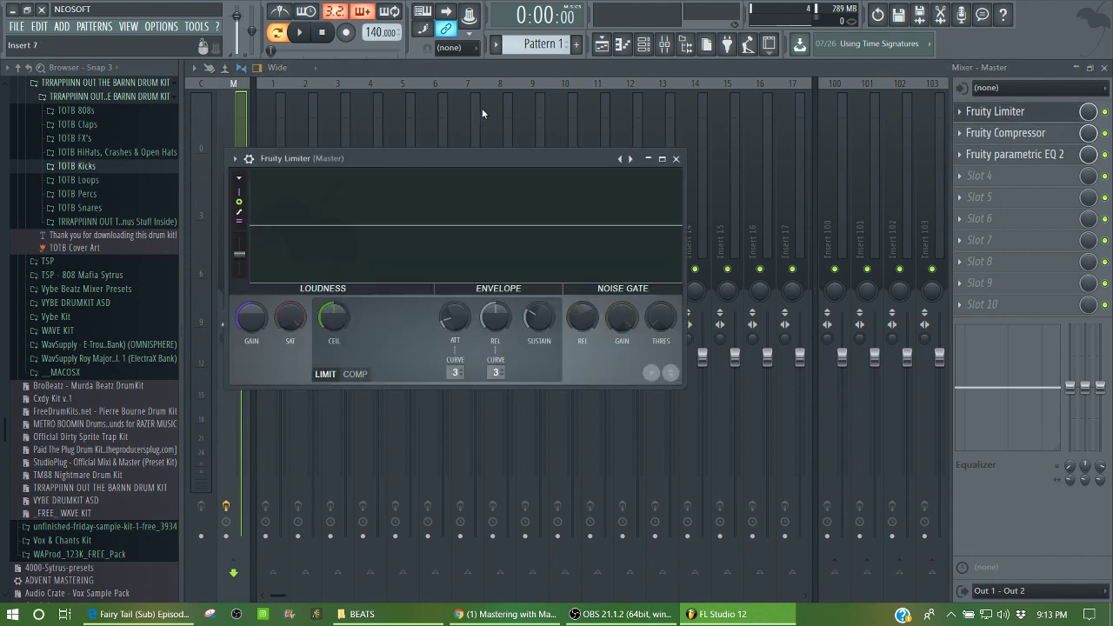
left_click(676, 160)
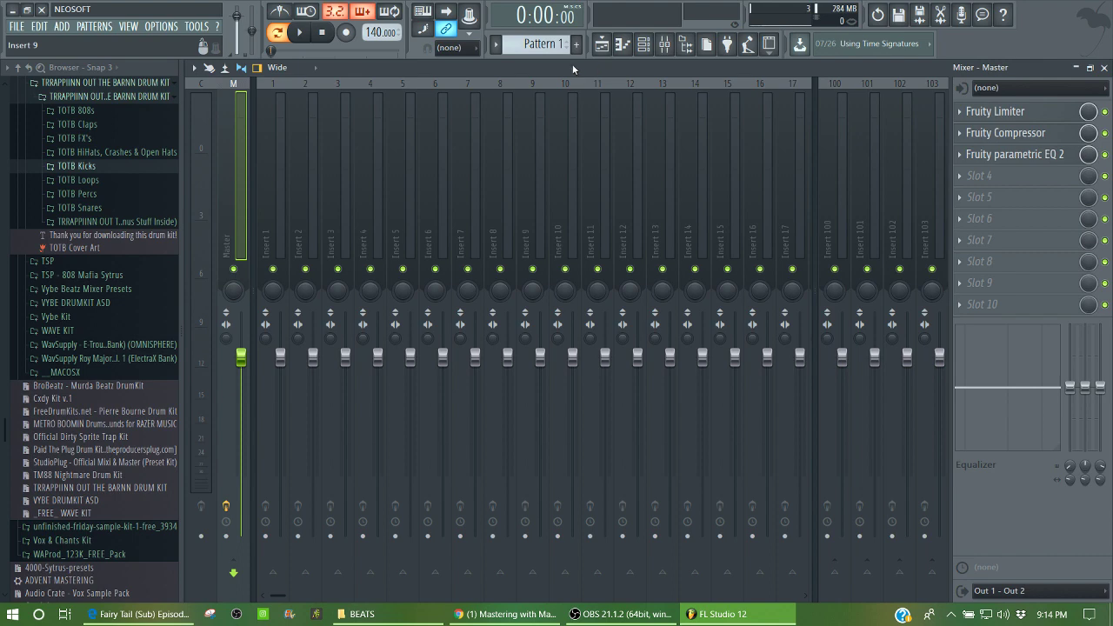
Restore the mixer to a smaller floating window near the top of the playlist and select the Insert 1 track.
double_click(570, 63)
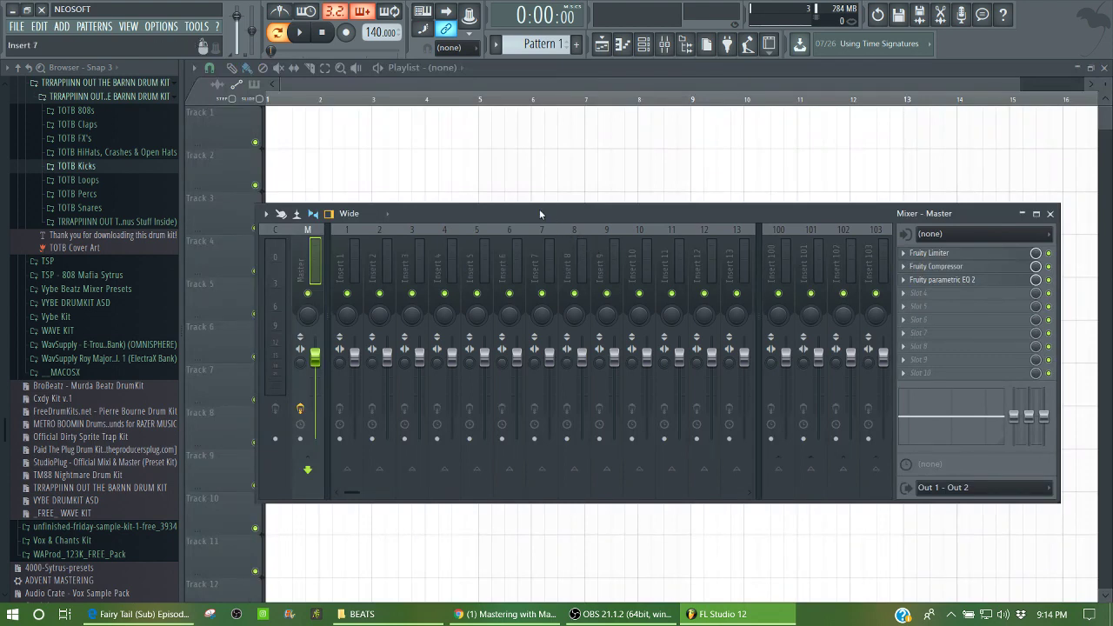
left_click_drag(540, 213, 594, 123)
left_click_drag(578, 112, 550, 102)
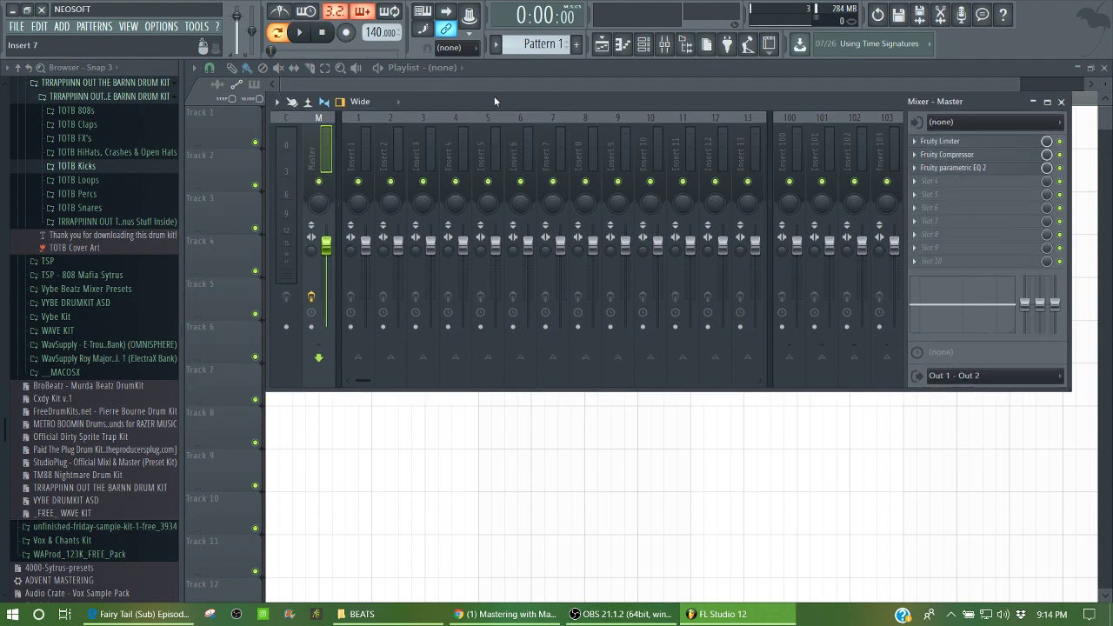
left_click(361, 153)
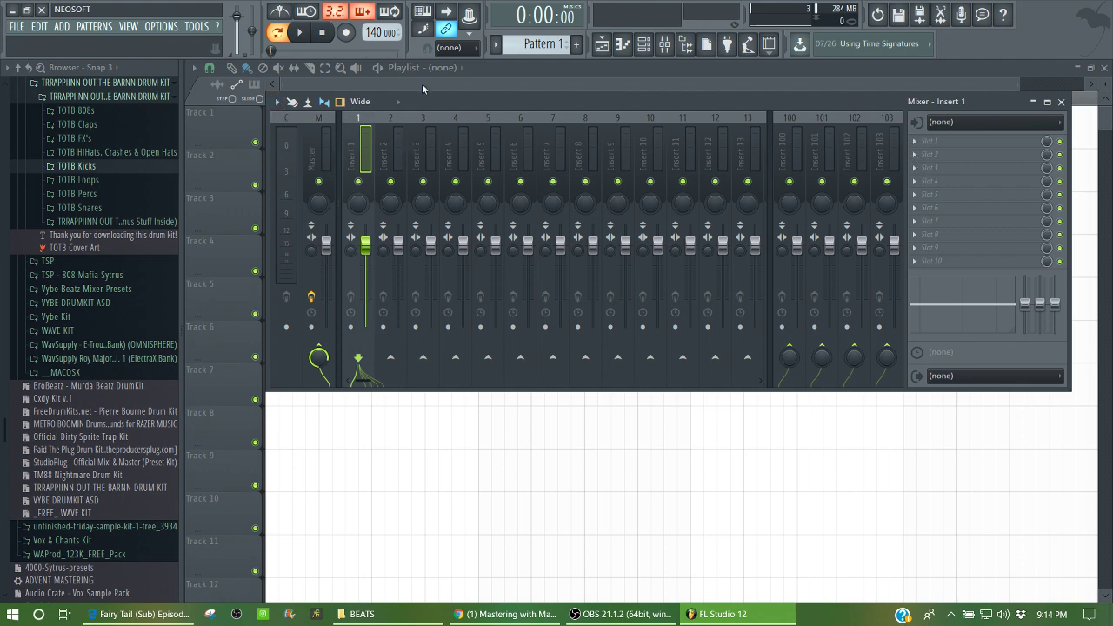
Move the mixer window lower over the playlist and load Fruity Parametric EQ 2 into the first effect slot of Insert 1.
left_click_drag(420, 101, 419, 183)
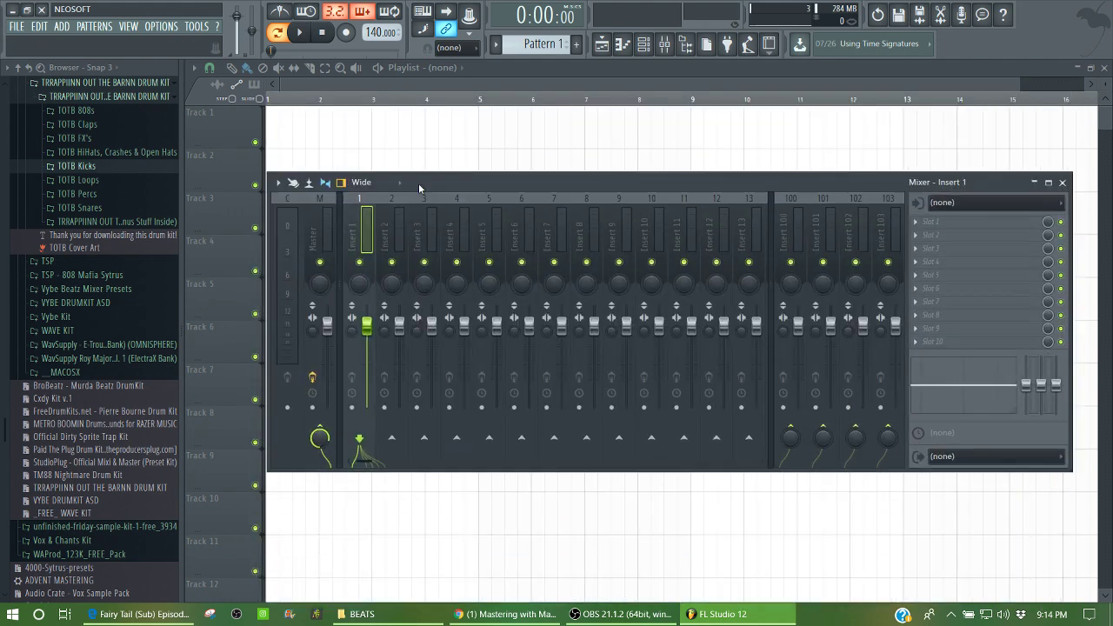
left_click(950, 226)
left_click(926, 406)
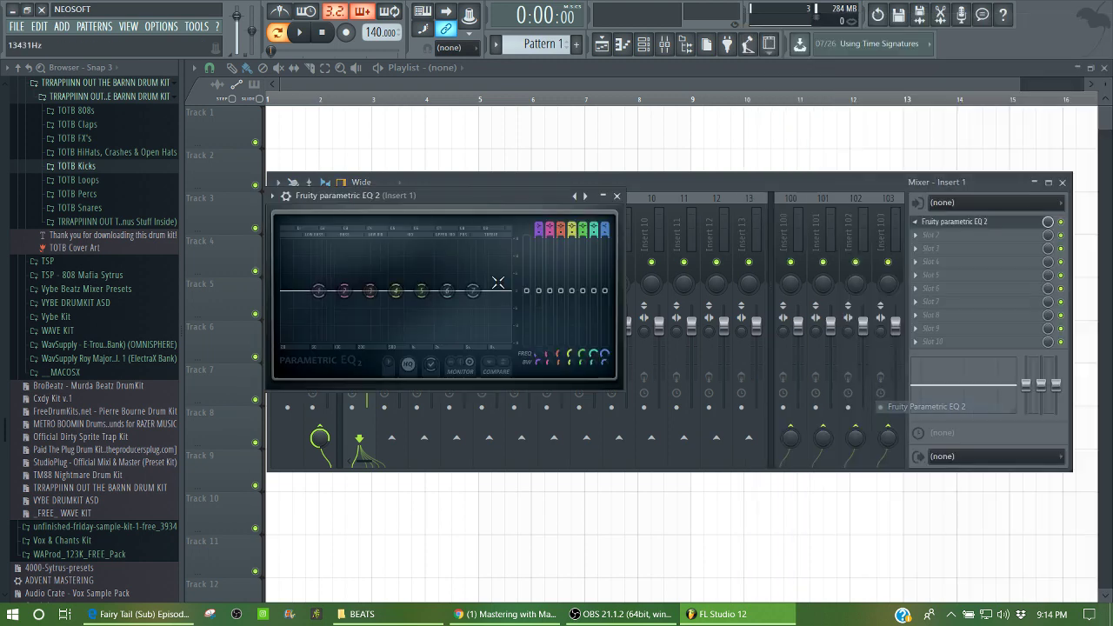
Shape the Insert 1 EQ by cutting bands 1 and 3 and boosting bands 5 and 7, with playback briefly started and stopped.
left_click_drag(319, 292, 337, 341)
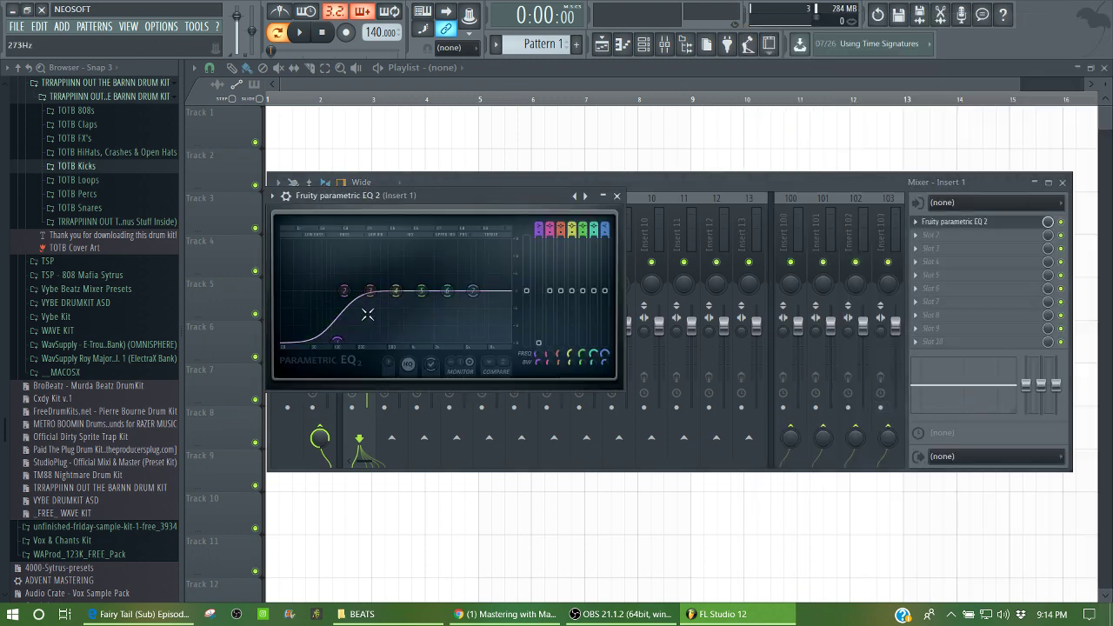
left_click_drag(371, 291, 372, 317)
left_click_drag(422, 290, 422, 253)
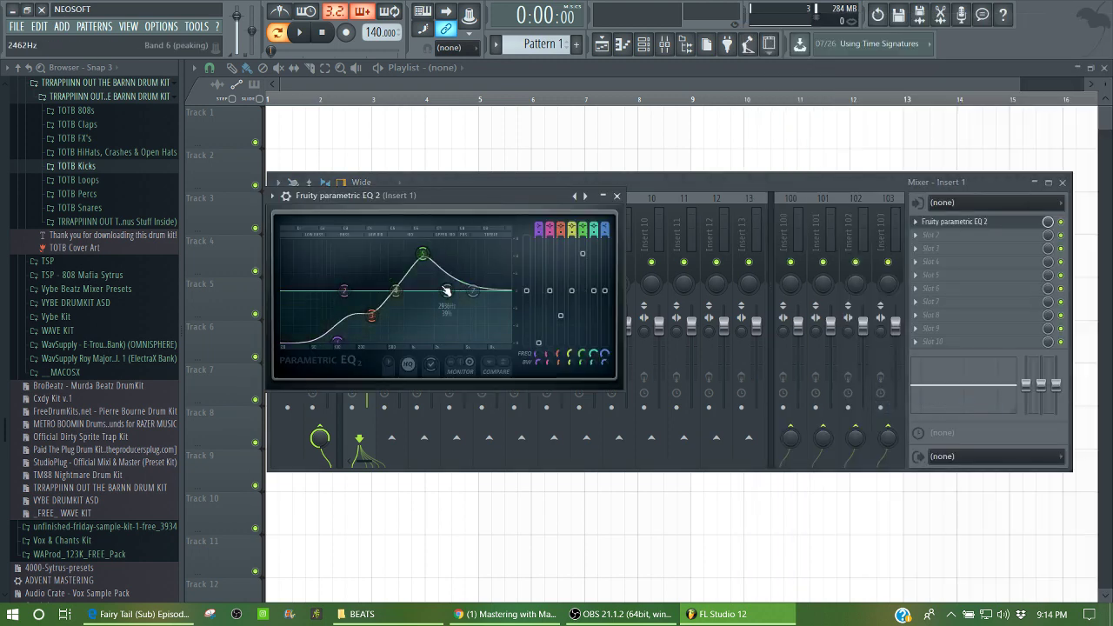
left_click_drag(472, 290, 484, 253)
key("space")
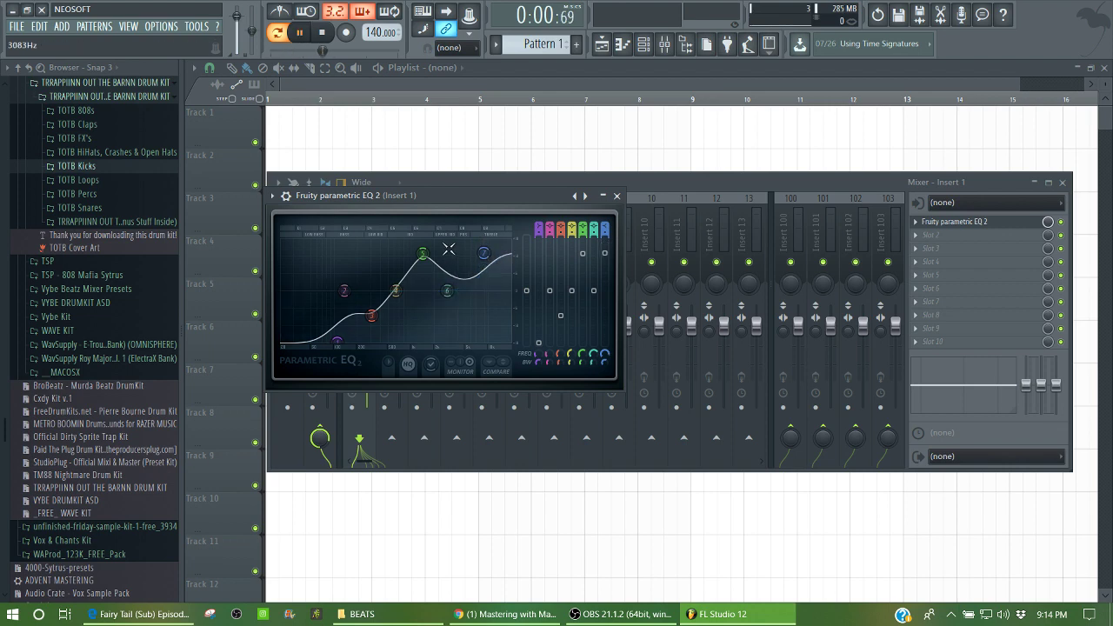
key("space")
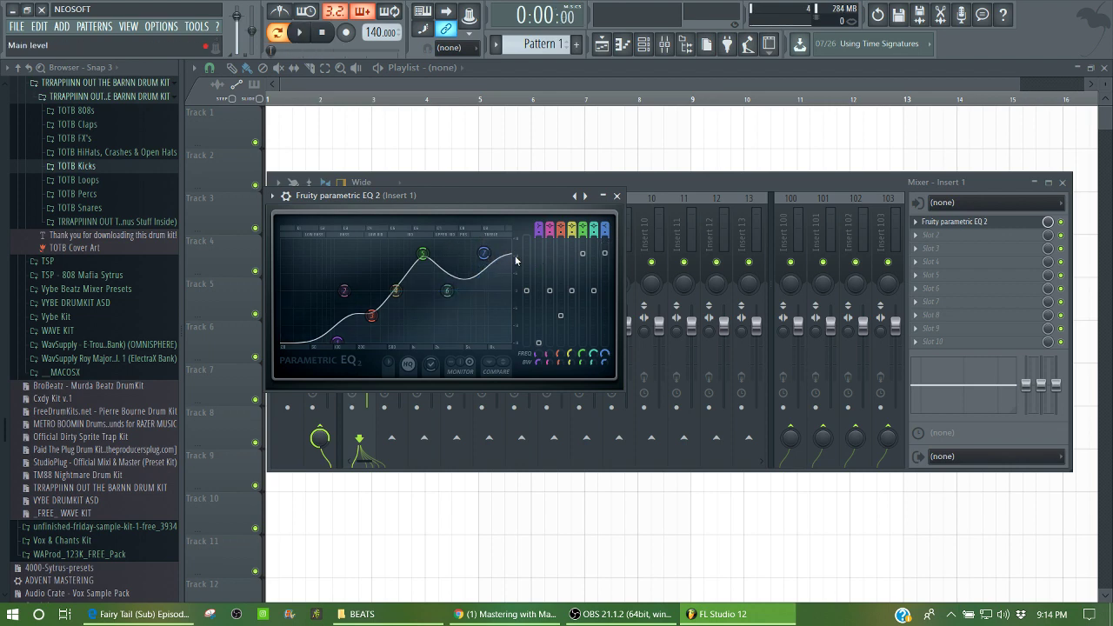
Pull EQ bands 5 and 7 down to slight boosts and bring band 3 back to the flat line.
left_click_drag(432, 255, 418, 283)
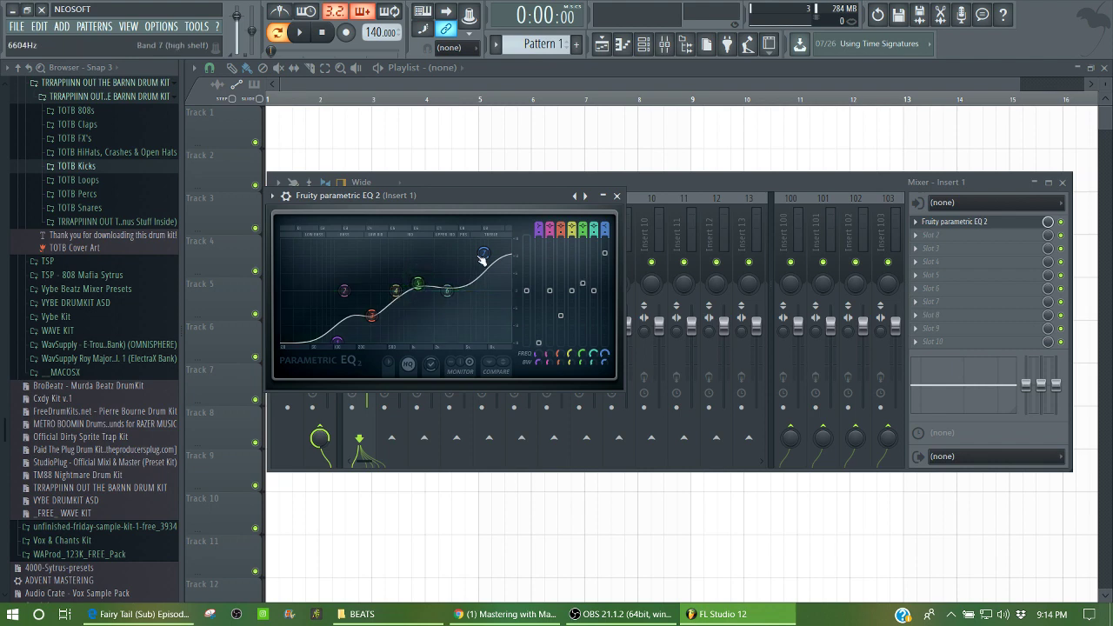
left_click_drag(481, 253, 474, 282)
left_click_drag(342, 330, 375, 291)
Apply the "30Hz + 18kHz cut" mastering preset to the Insert 1 EQ and close its window.
left_click(272, 196)
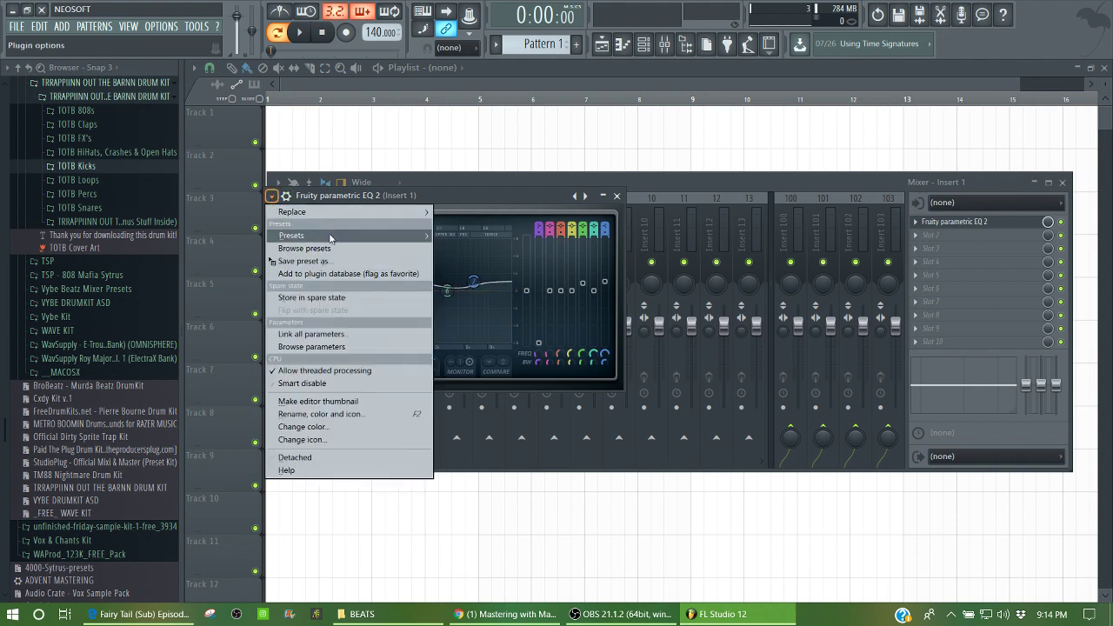
mouse_move(296, 236)
left_click(479, 421)
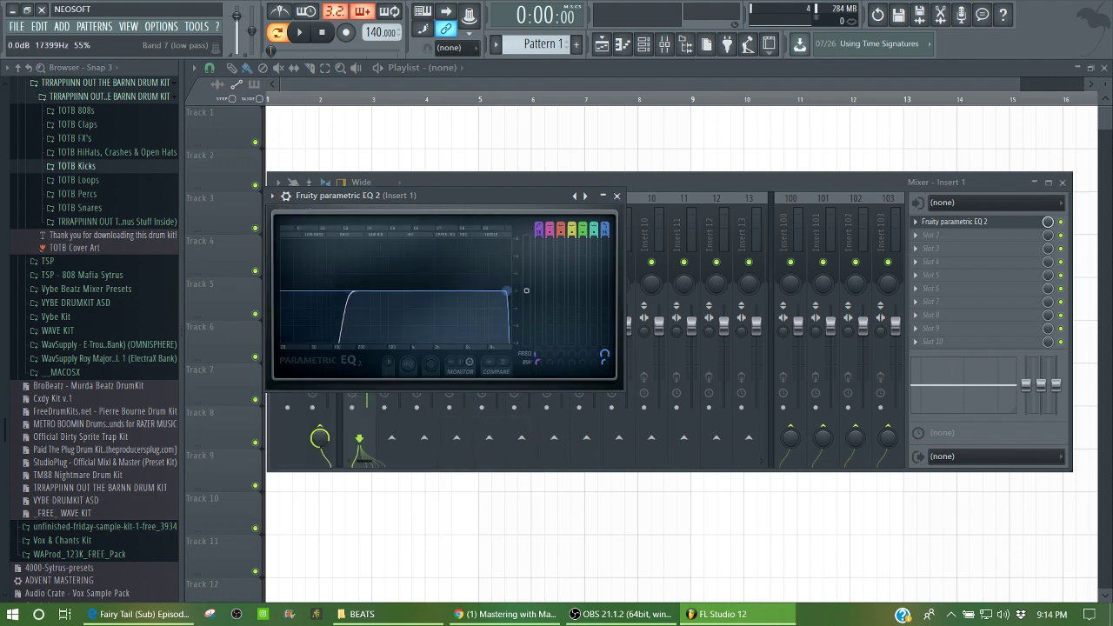
left_click(617, 195)
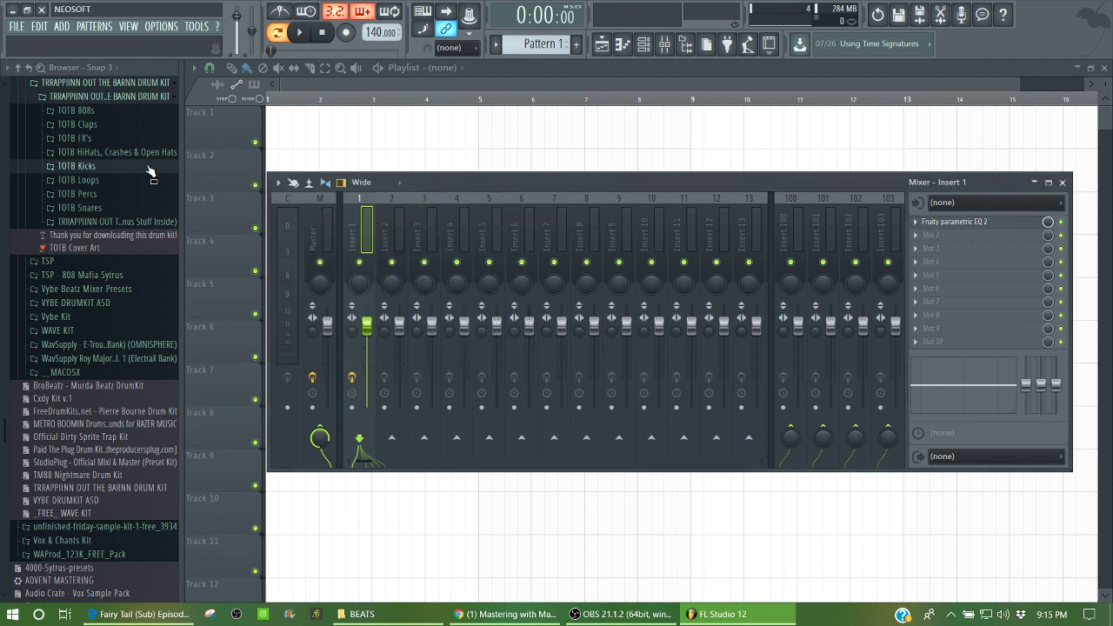
Open the TOTB 808s folder in the browser and audition its 808 samples, including TOTB Big 808.
left_click(76, 111)
left_click(78, 124)
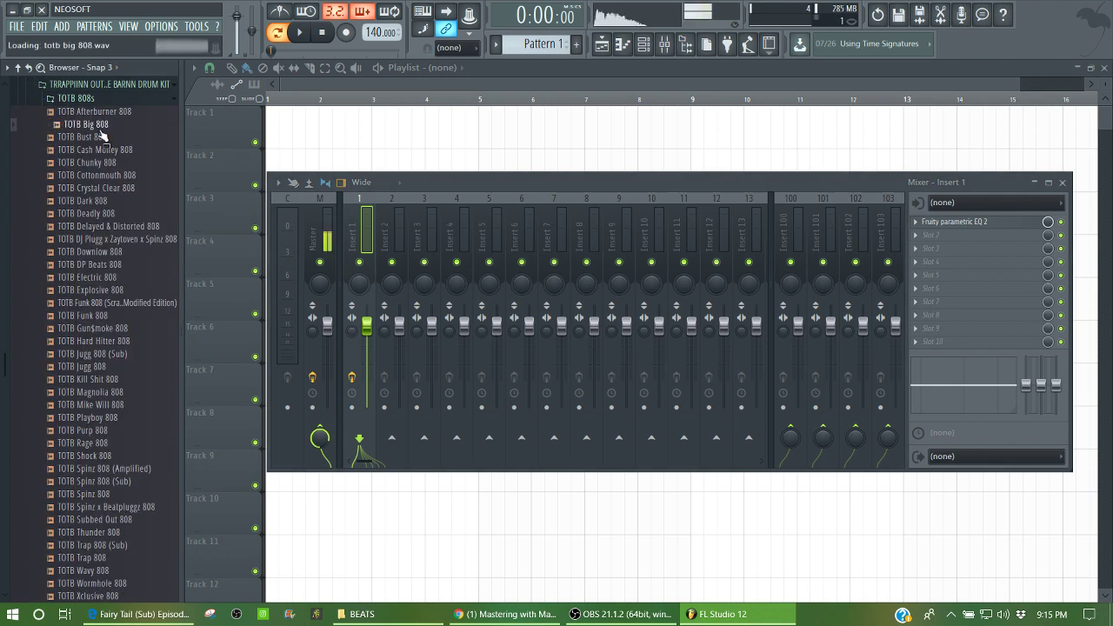
left_click(87, 138)
left_click(103, 125)
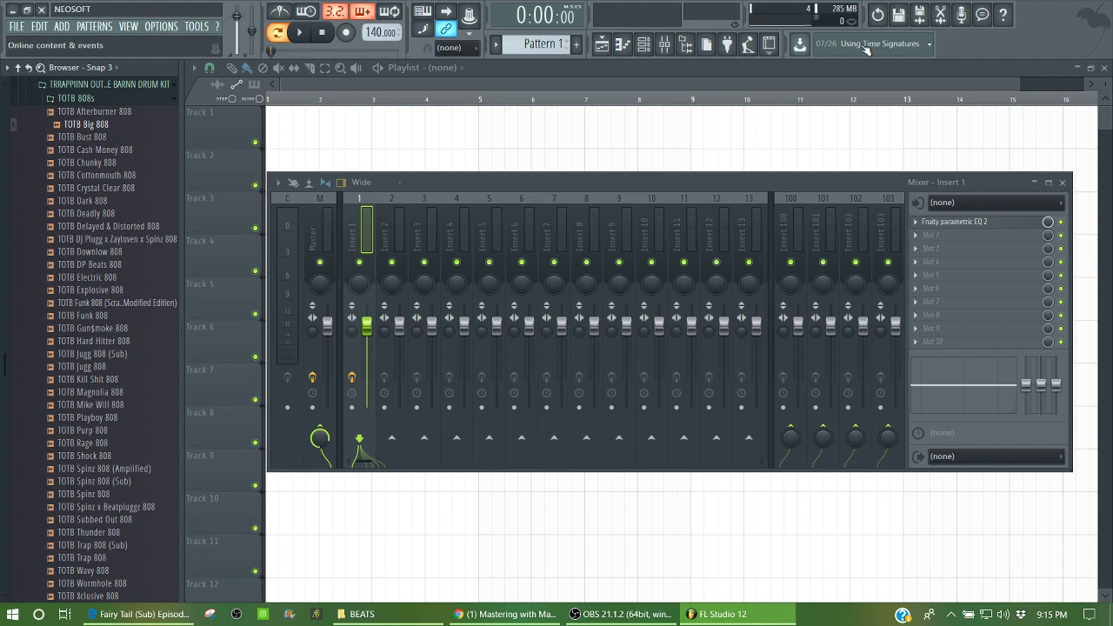
Close the playlist, add TOTB Big 808 to the channel rack on mixer track 1 with its first step on, and play the pattern.
left_click(1105, 69)
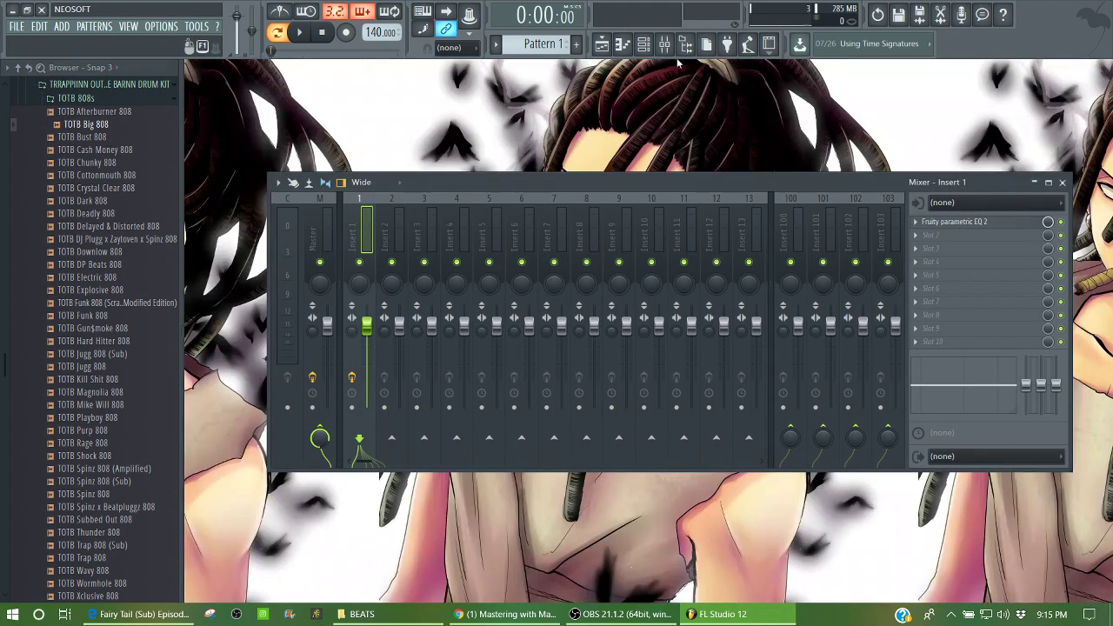
left_click(644, 43)
left_click_drag(87, 125, 408, 252)
key("space")
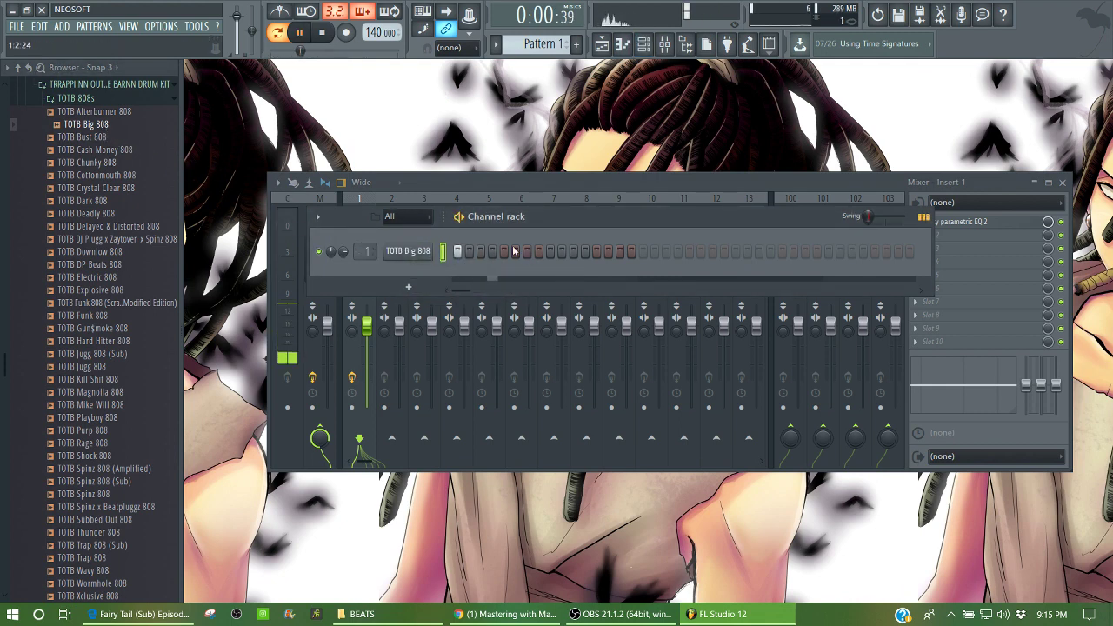
Reset the Fruity Parametric EQ 2 on Insert 1 to its Default preset and stop playback.
left_click(955, 224)
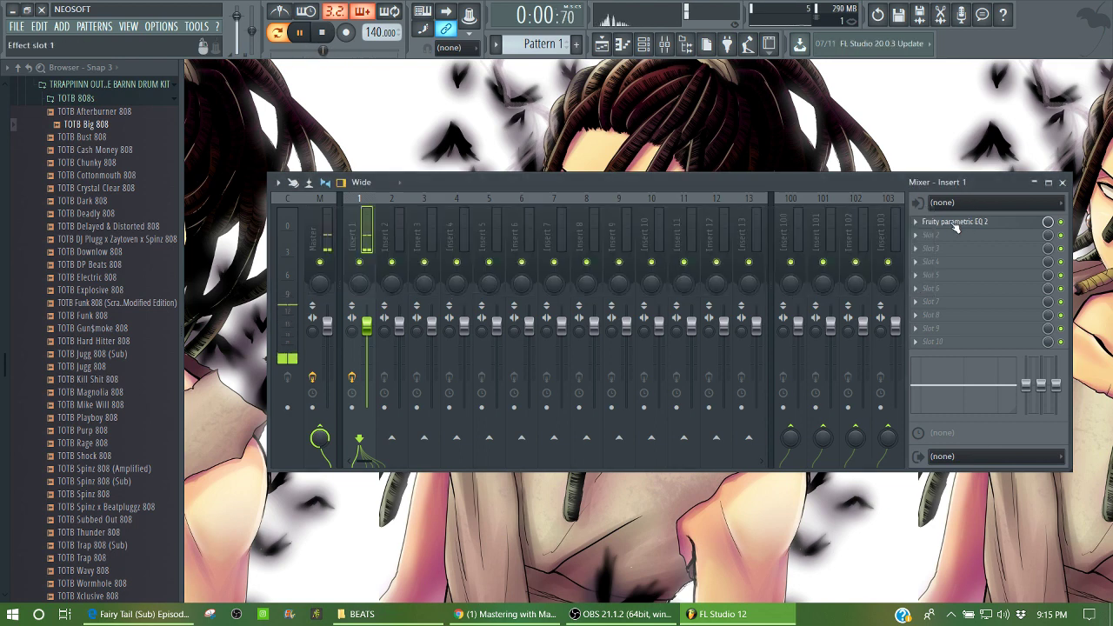
left_click(957, 223)
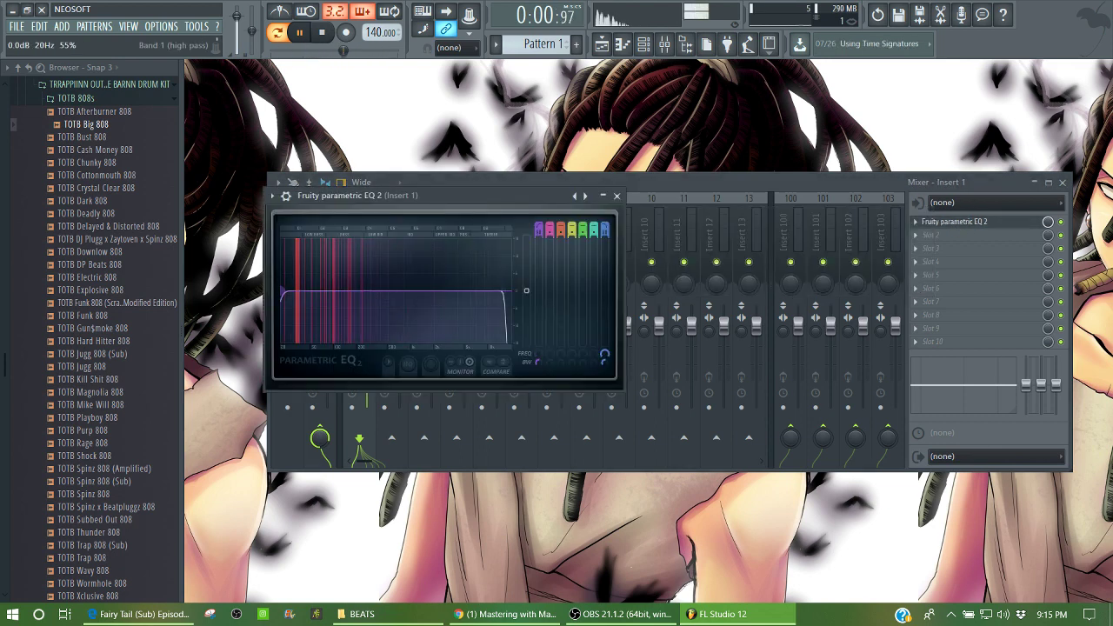
left_click(271, 195)
mouse_move(380, 241)
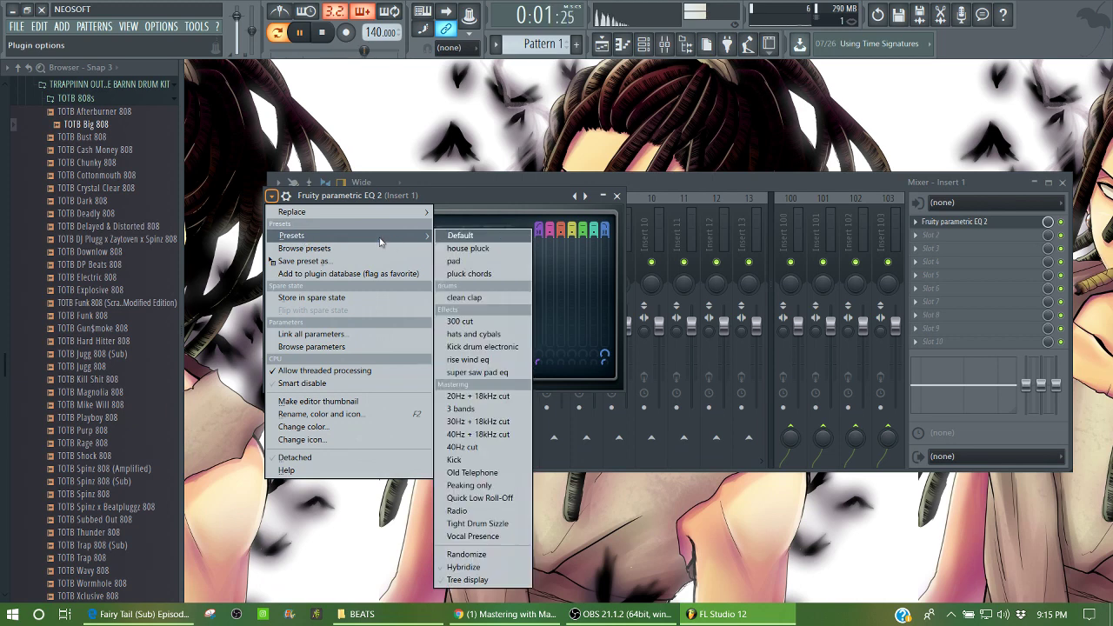
left_click(460, 235)
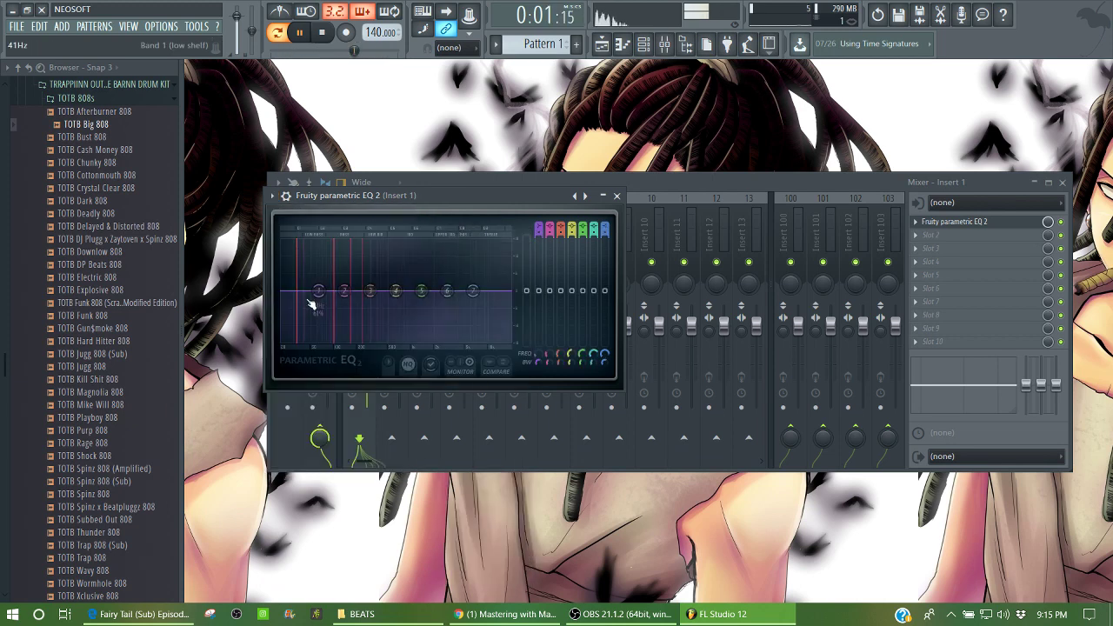
key("space")
Boost the low end with band 1 of the Insert 1 EQ, shift it slightly higher in frequency, and close the plugin.
left_click_drag(317, 290, 320, 278)
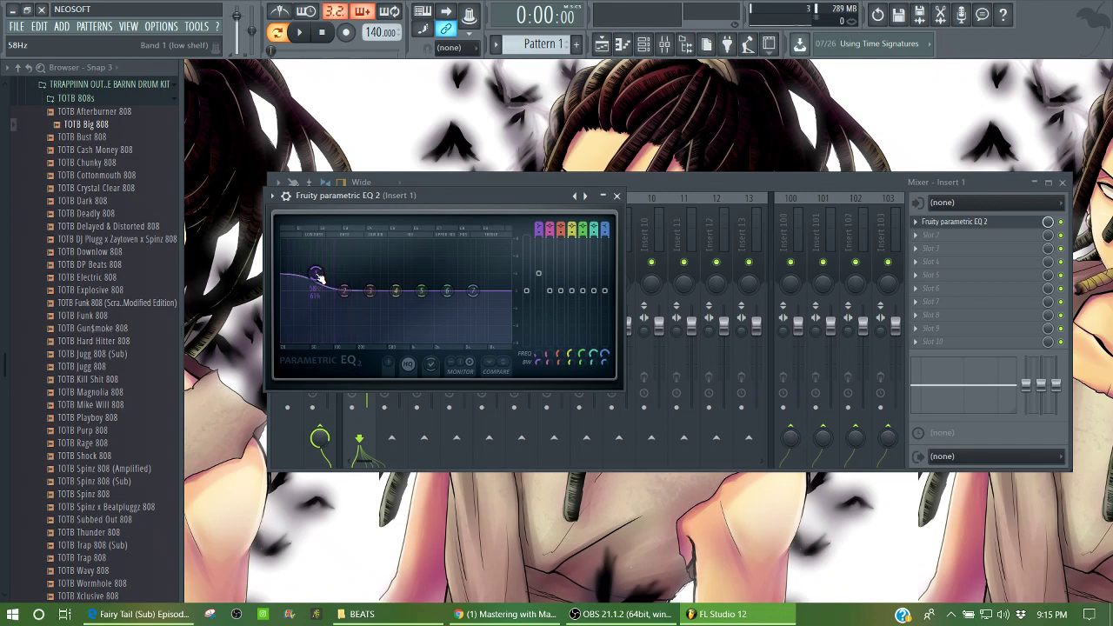
mouse_move(319, 278)
left_mouse_down()
mouse_move(314, 245)
mouse_move(312, 268)
mouse_move(329, 272)
left_mouse_up()
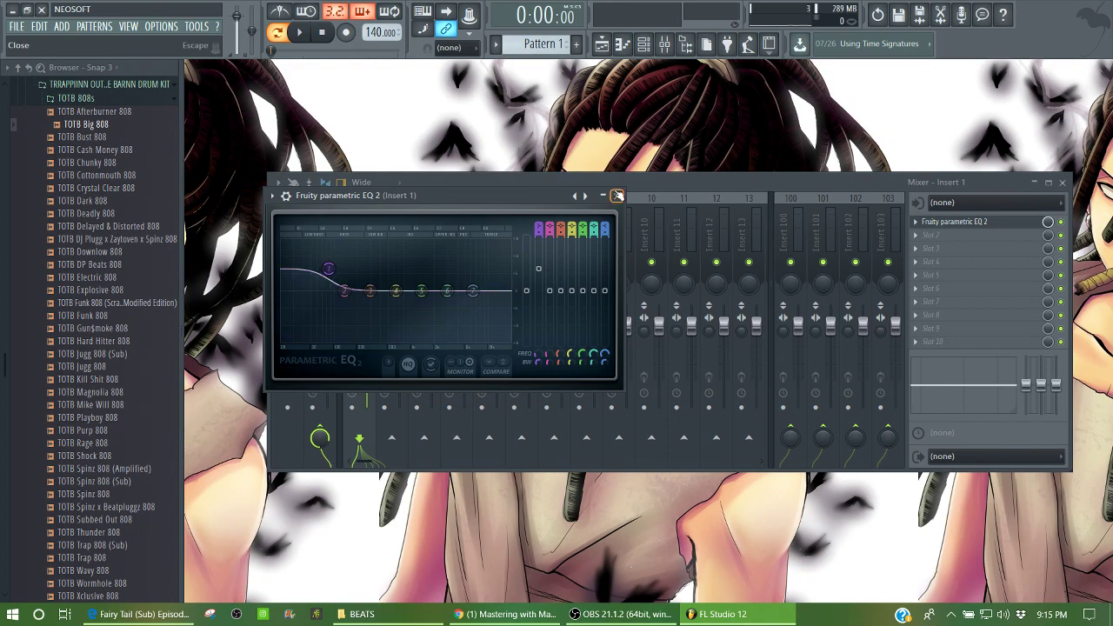
left_click(617, 195)
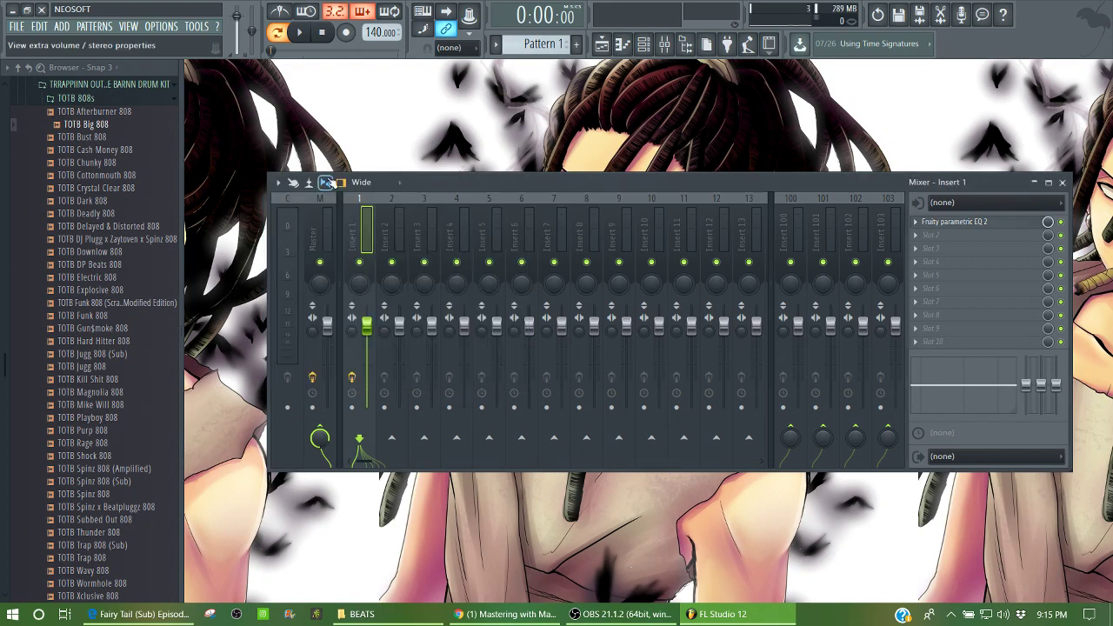
Collapse the browser back to its top-level folders and select the Master track in the mixer.
left_click(157, 101)
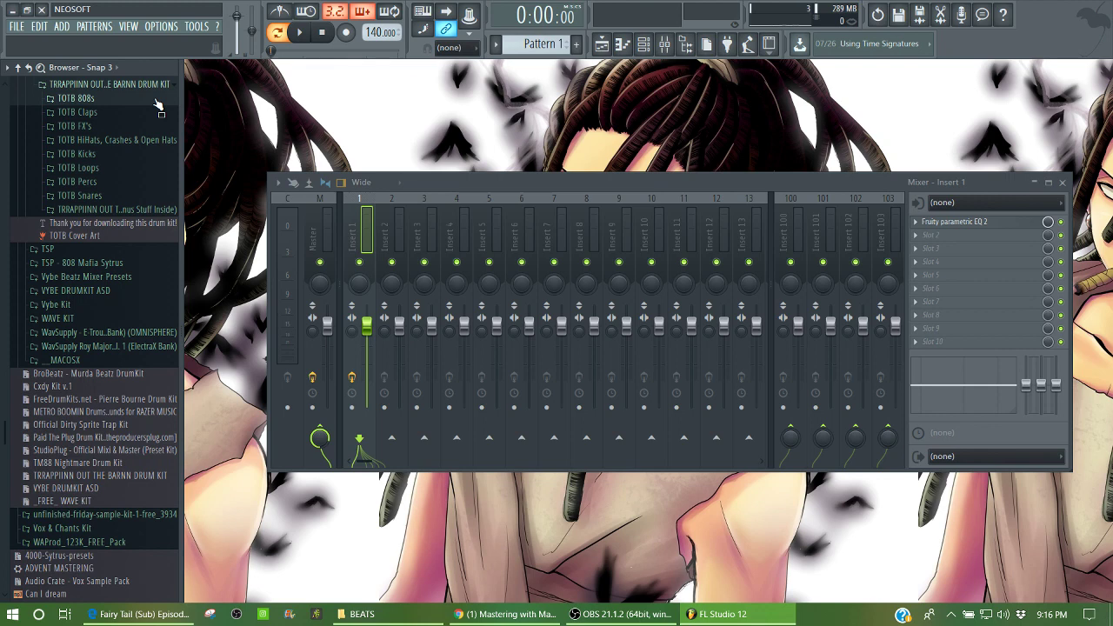
left_click(324, 243)
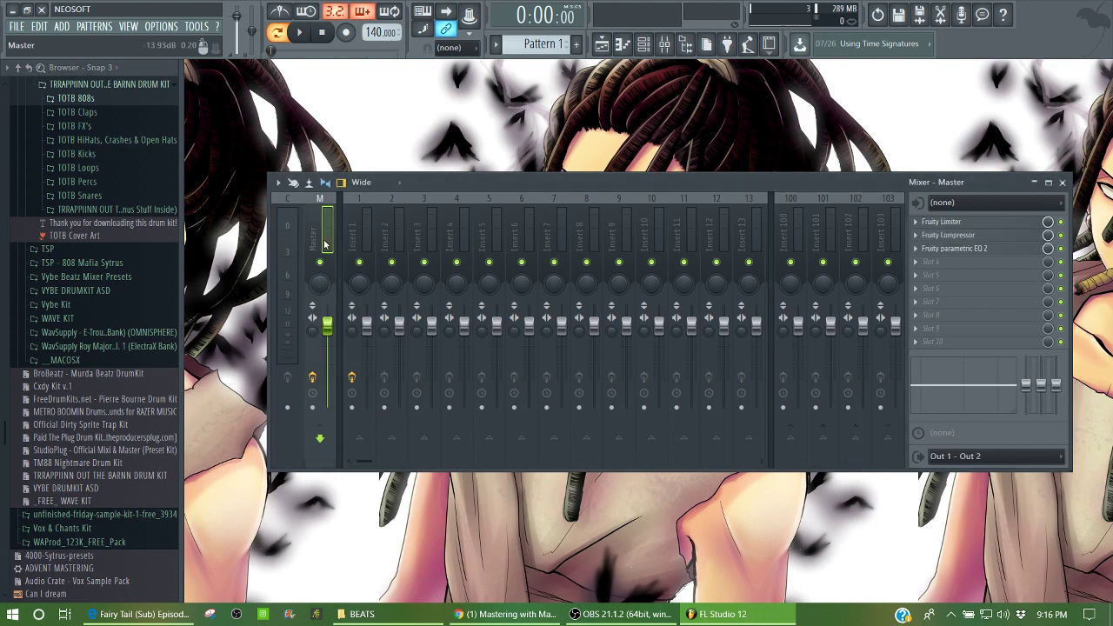
left_click(39, 87)
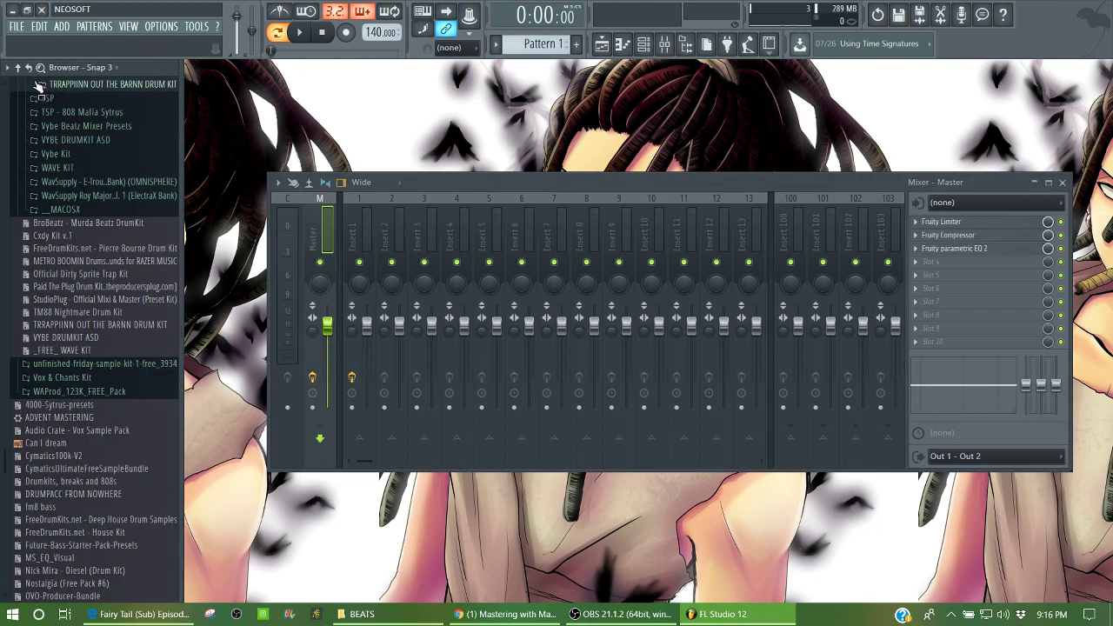
left_click(17, 67)
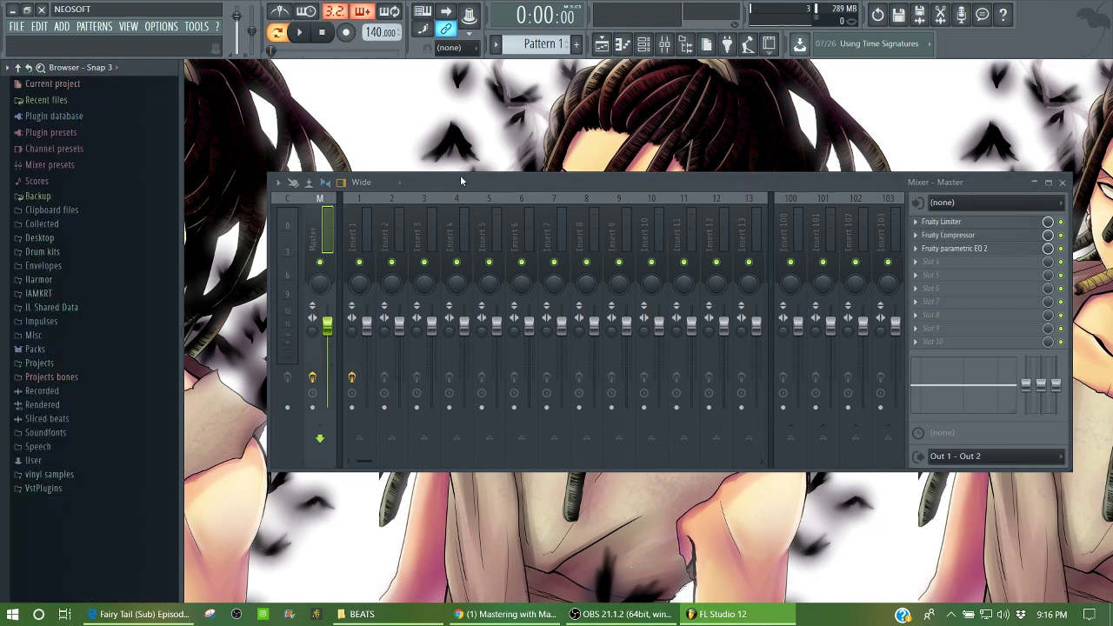
Arrange the workspace with the channel rack above and the mixer below so the two windows do not overlap.
left_click_drag(460, 180, 413, 309)
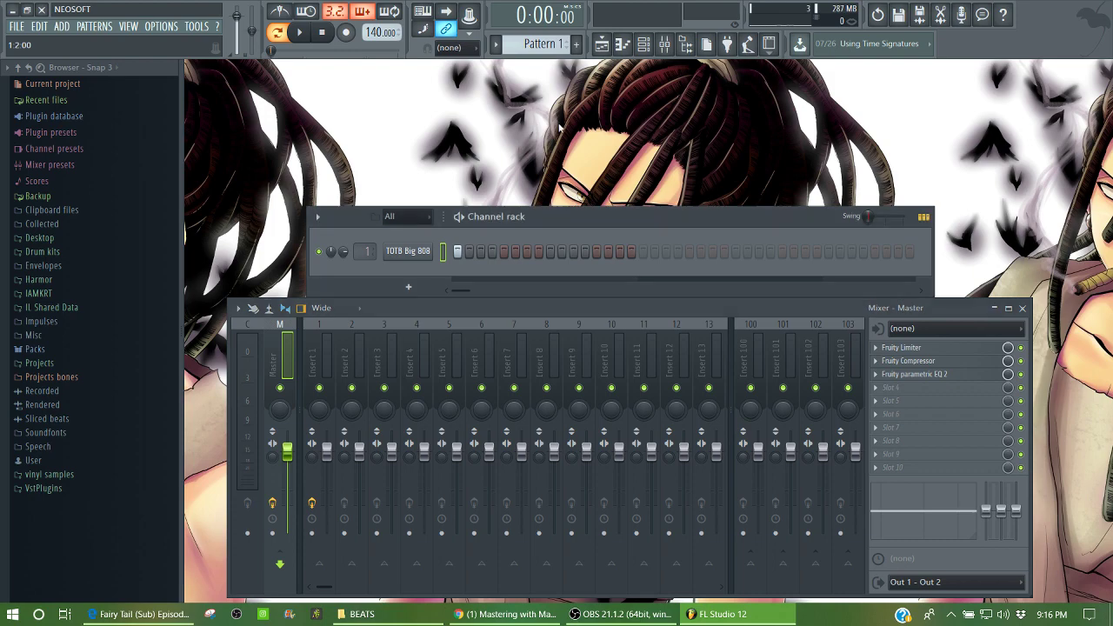
left_click_drag(566, 215, 559, 82)
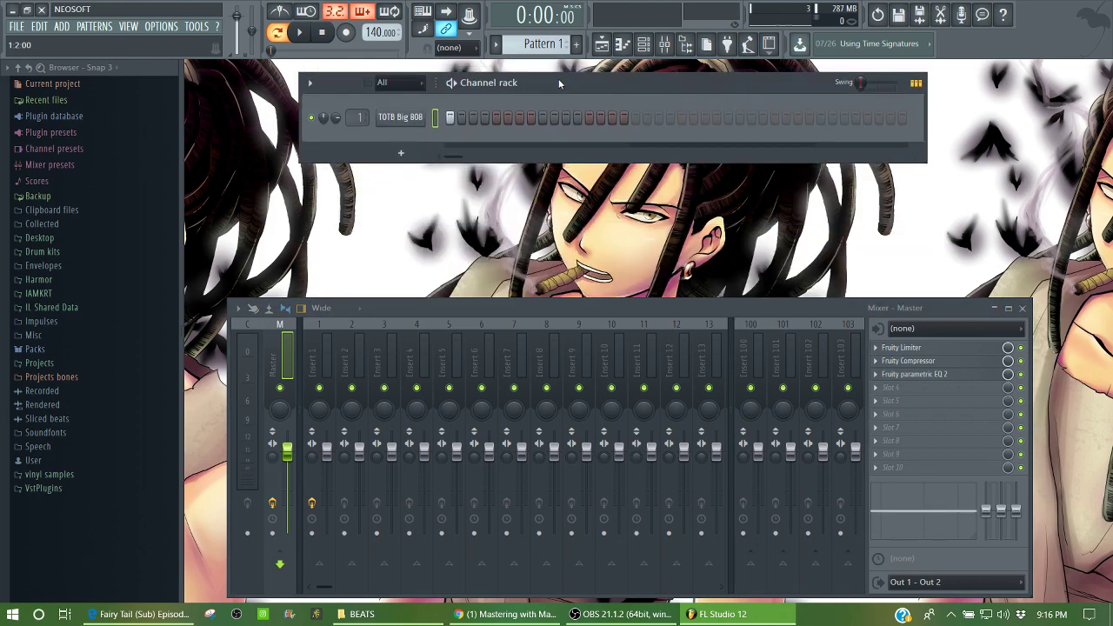
mouse_move(577, 311)
left_mouse_down()
mouse_move(575, 341)
mouse_move(578, 247)
mouse_move(582, 314)
left_mouse_up()
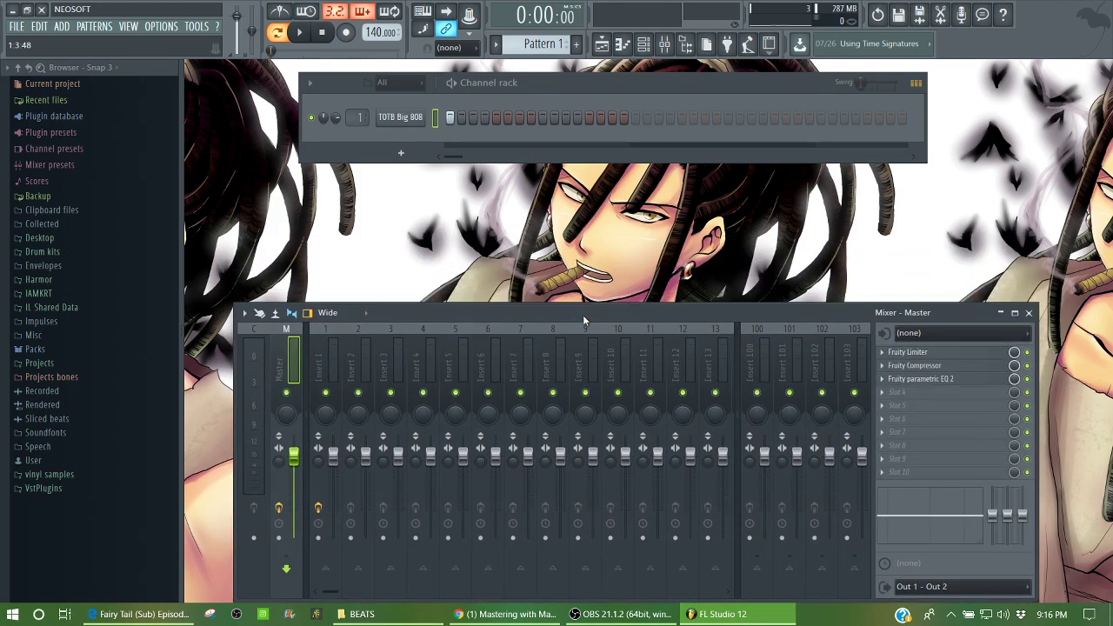
Shift the channel rack slightly sideways and remove the TOTB Big 808 channel from it.
left_click_drag(516, 75, 459, 93)
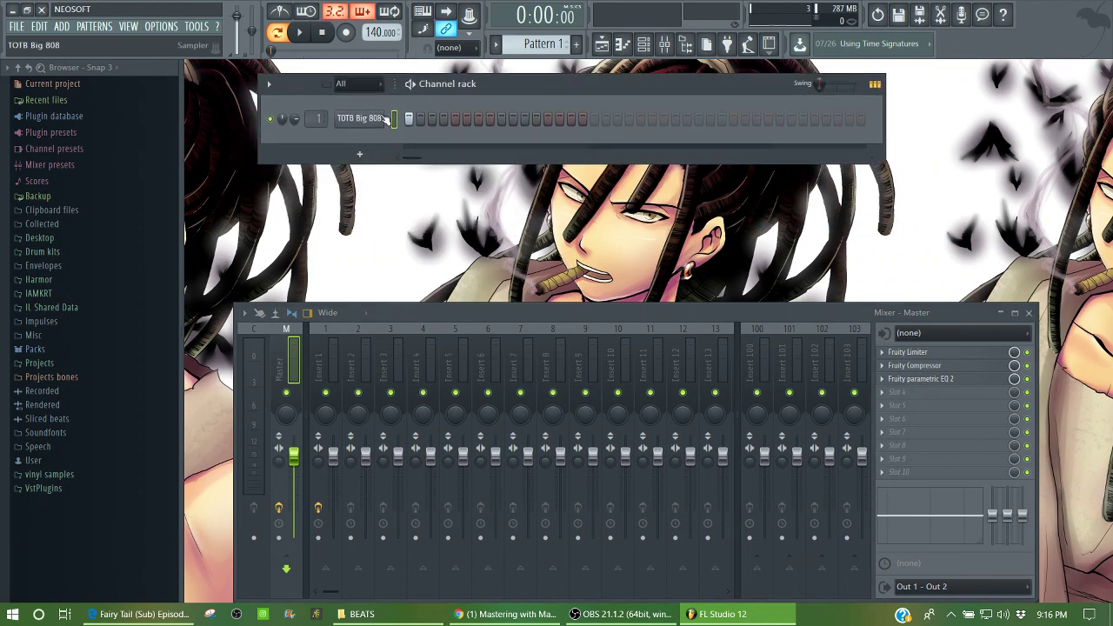
right_click(379, 119)
left_click(411, 250)
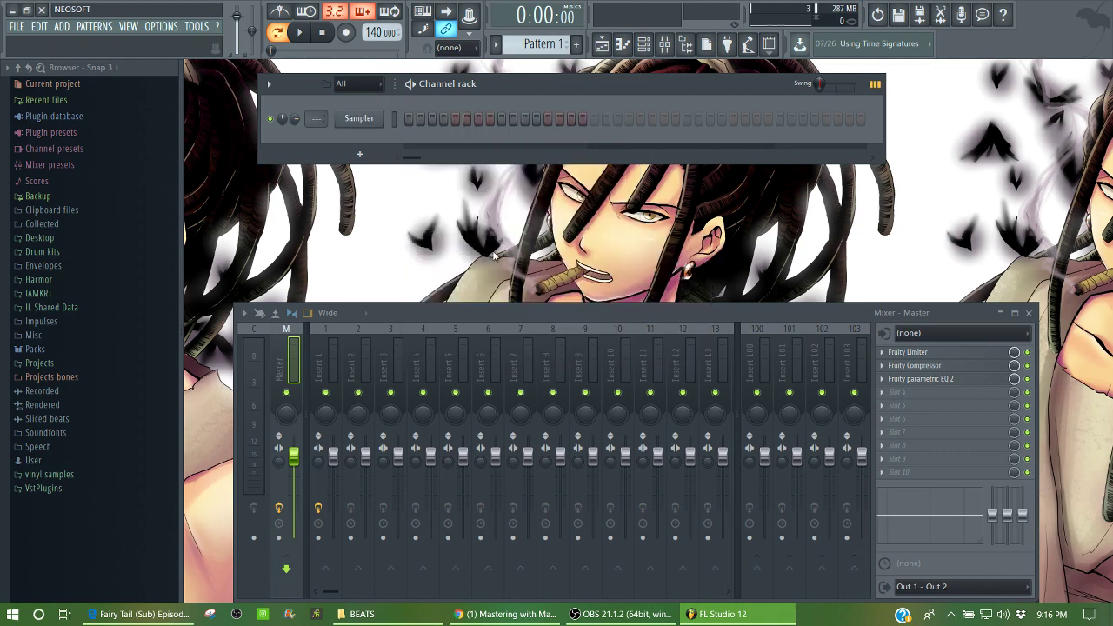
left_click(628, 614)
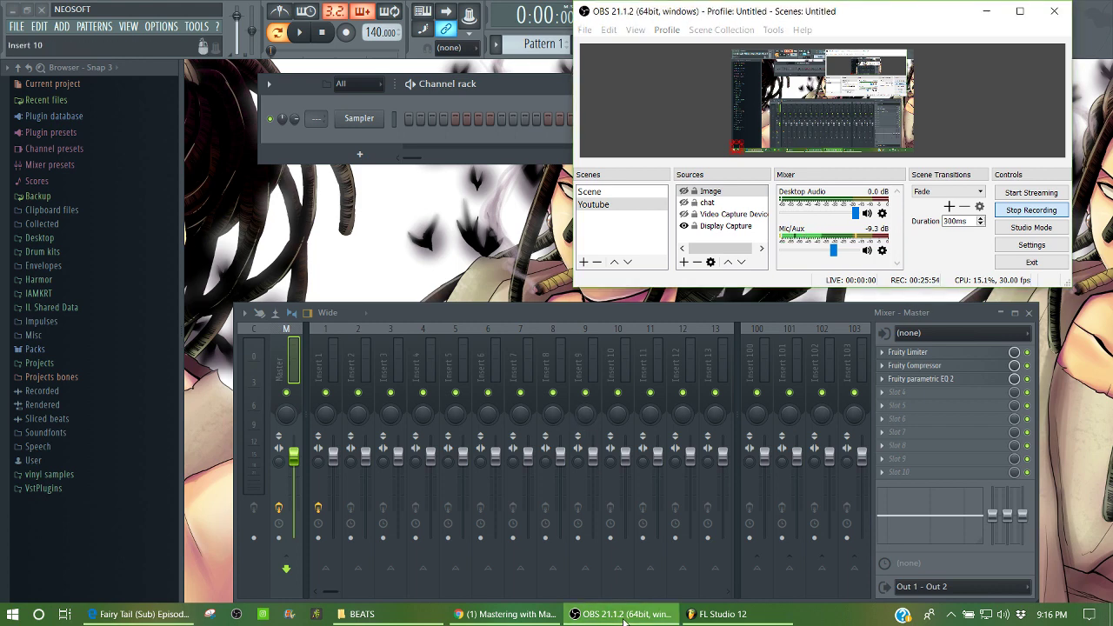
left_click(625, 614)
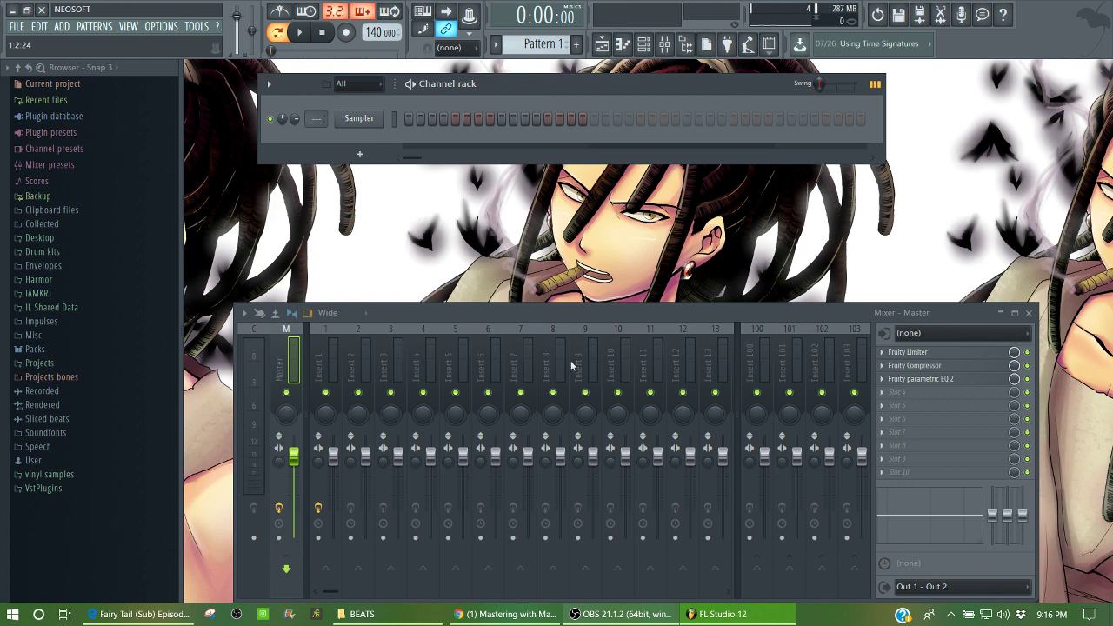
Start a new project without saving the changes to untitled.flp.
left_click(17, 27)
left_click(20, 40)
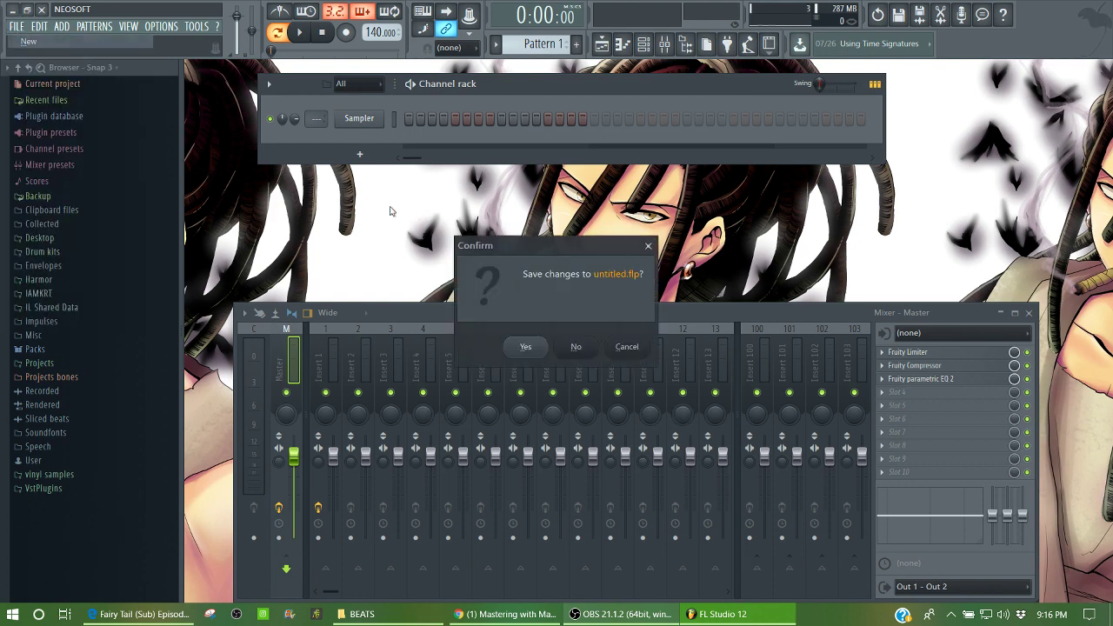
left_click(576, 348)
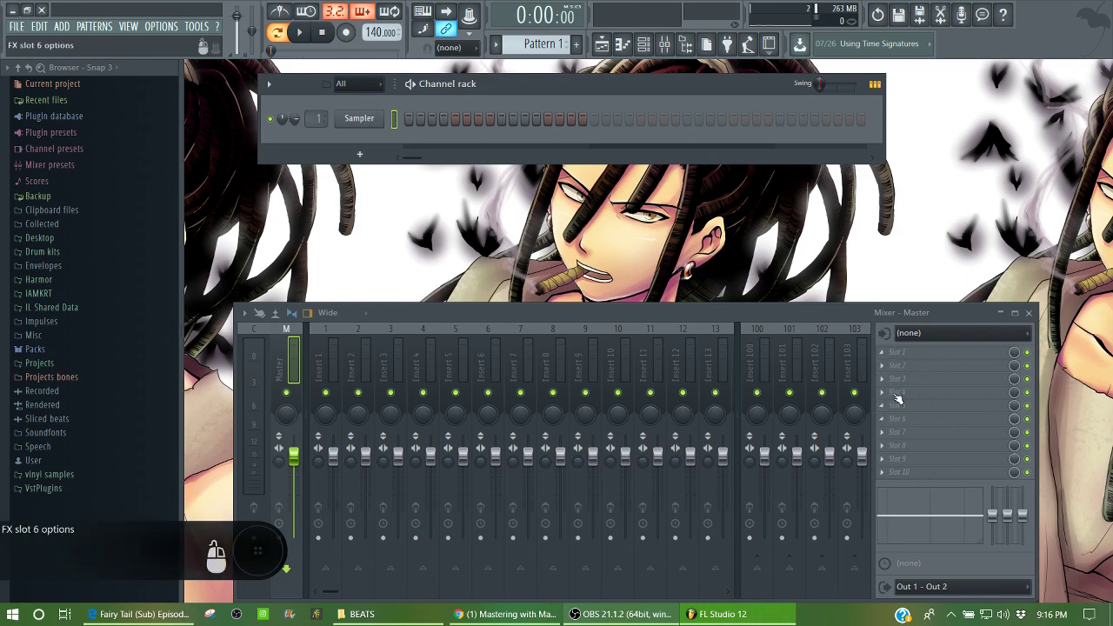
left_click(898, 353)
left_click(701, 316)
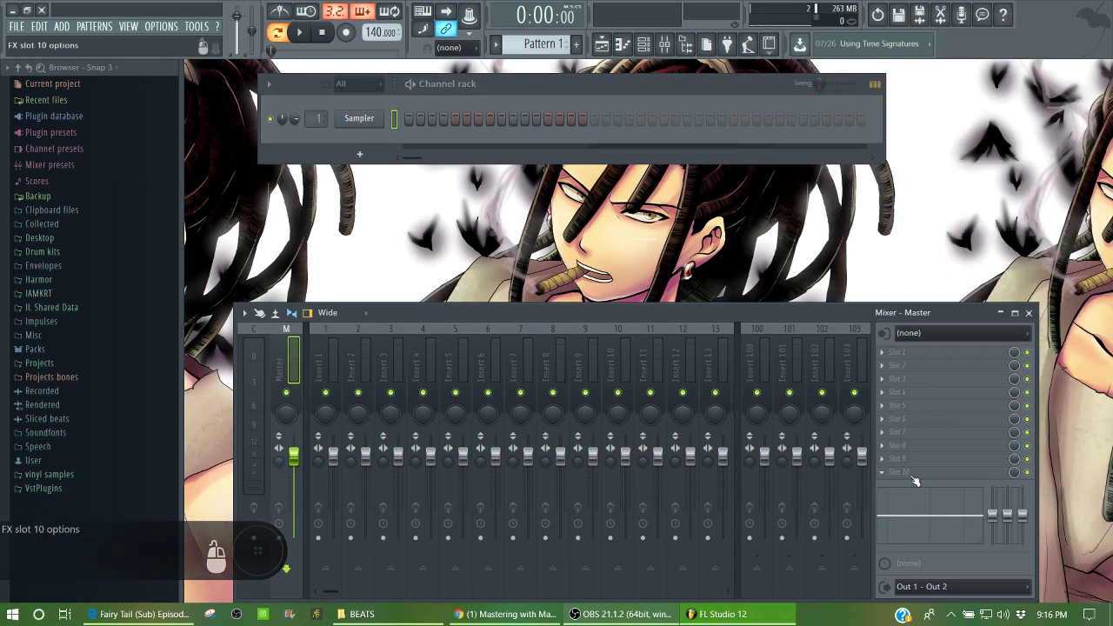
Load Fruity Limiter into slot 10 of the Master track and apply its IAMKRT preset.
left_click(912, 474)
left_click(927, 258)
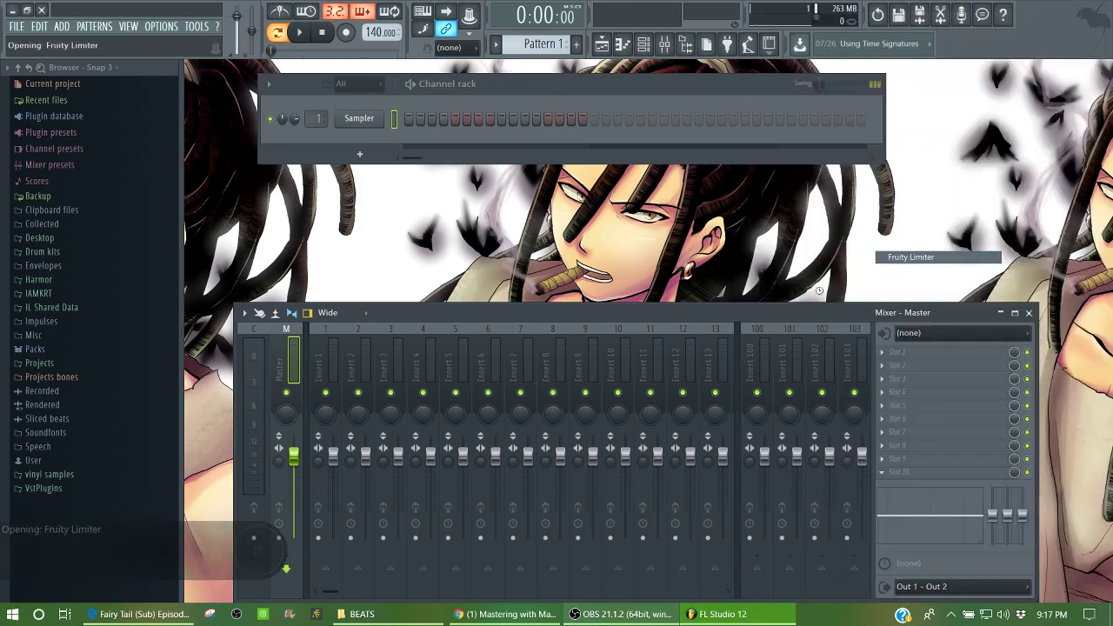
left_click(255, 178)
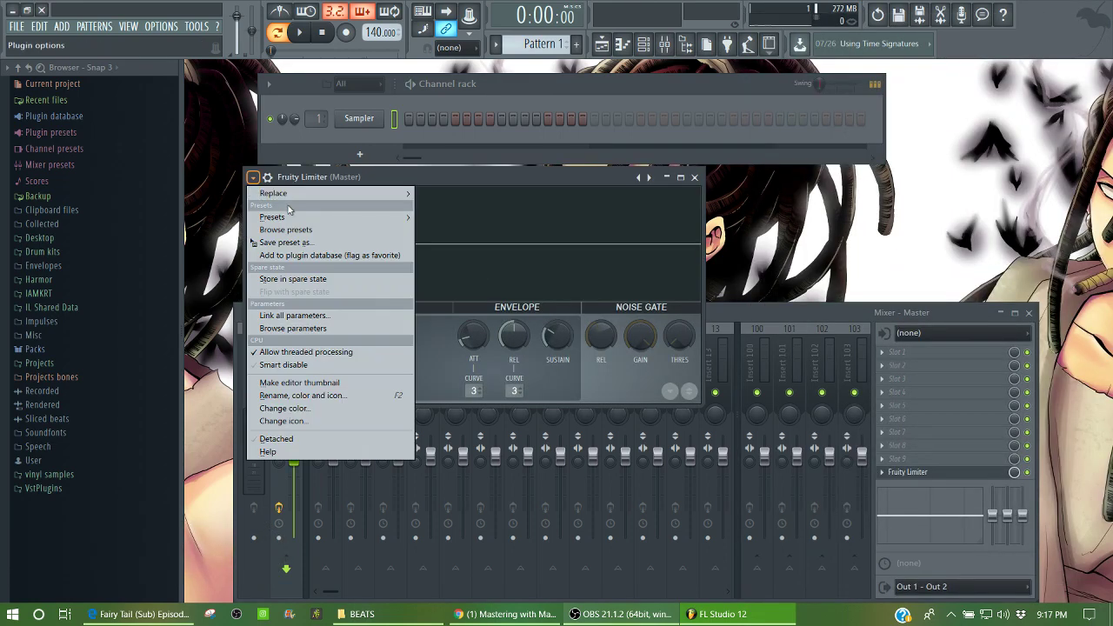
mouse_move(296, 217)
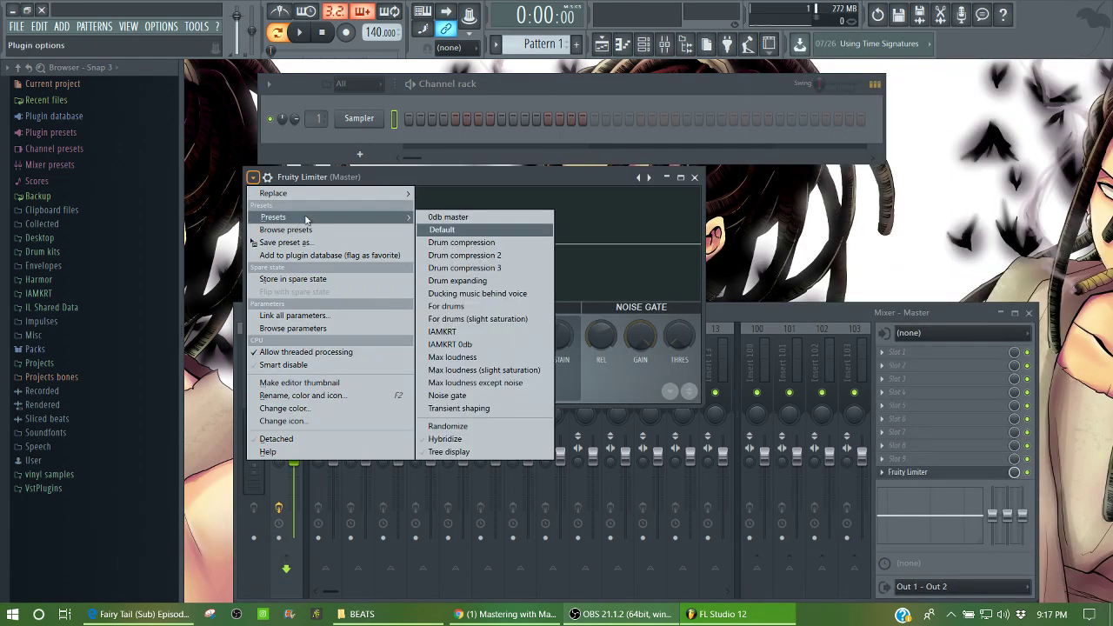
left_click(452, 333)
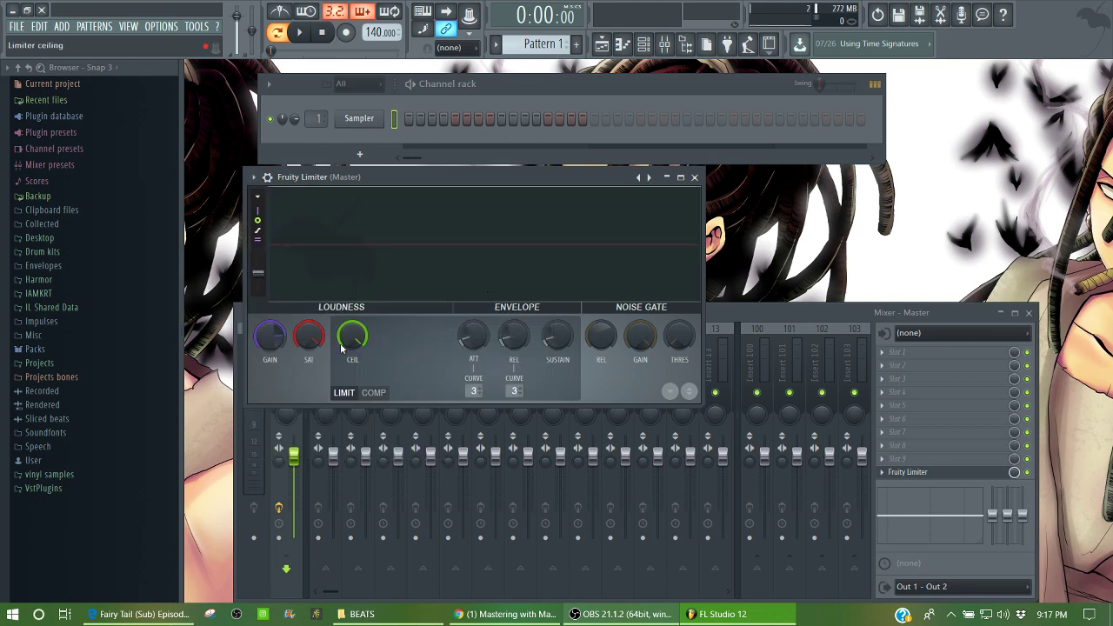
left_click(694, 178)
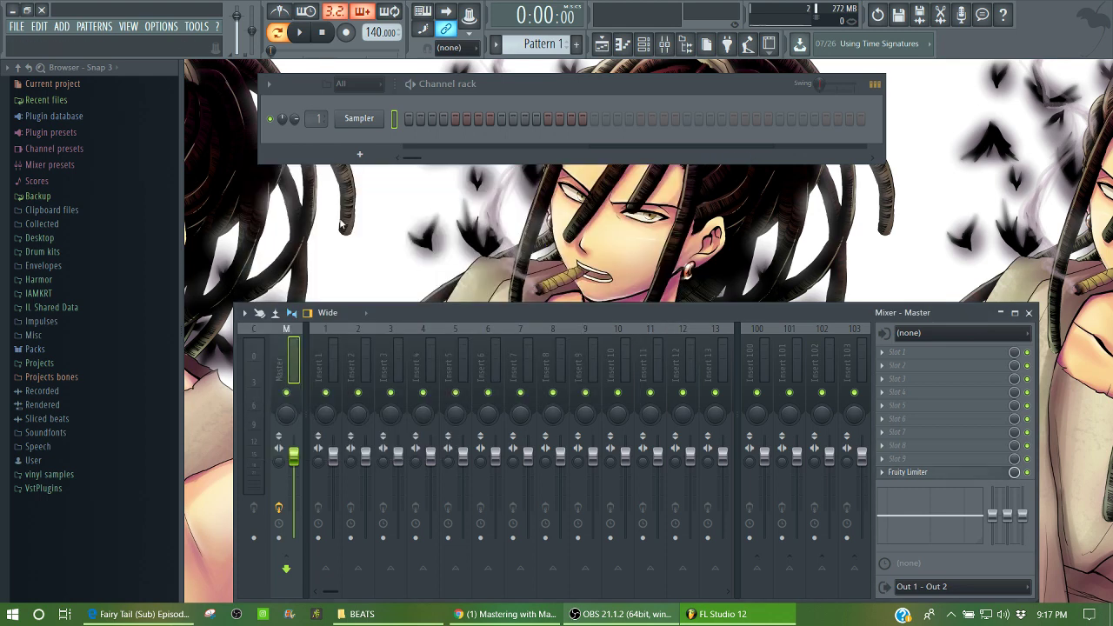
Switch the Master's Fruity Limiter to the Max loudness preset, shorten its release, raise the ceiling to maximum and set saturation to about -0.1 dB.
left_click(949, 474)
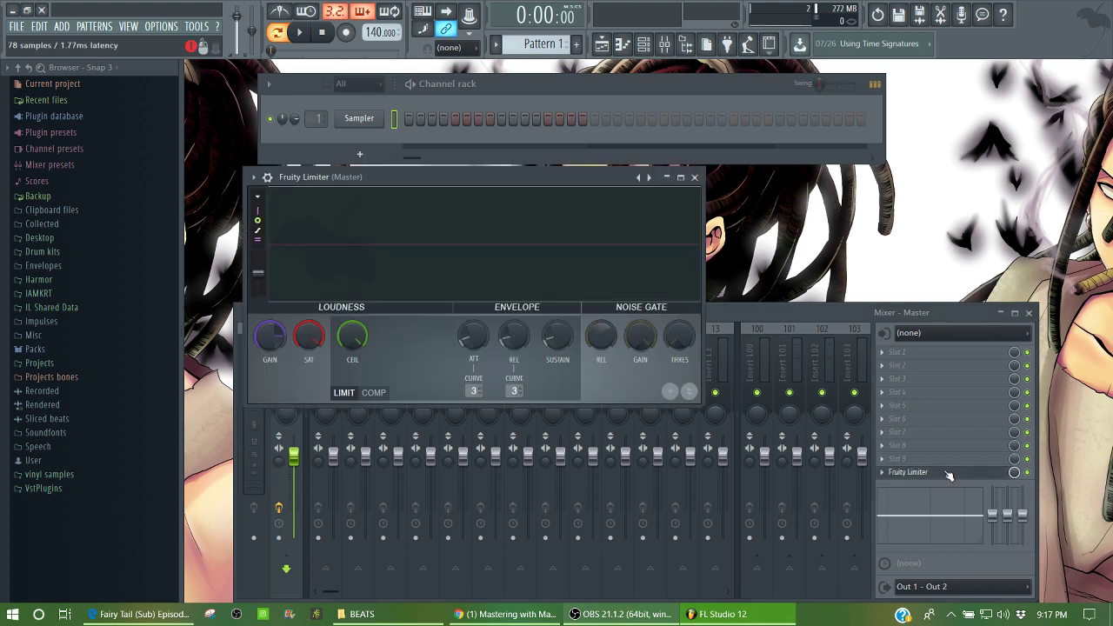
left_click(257, 179)
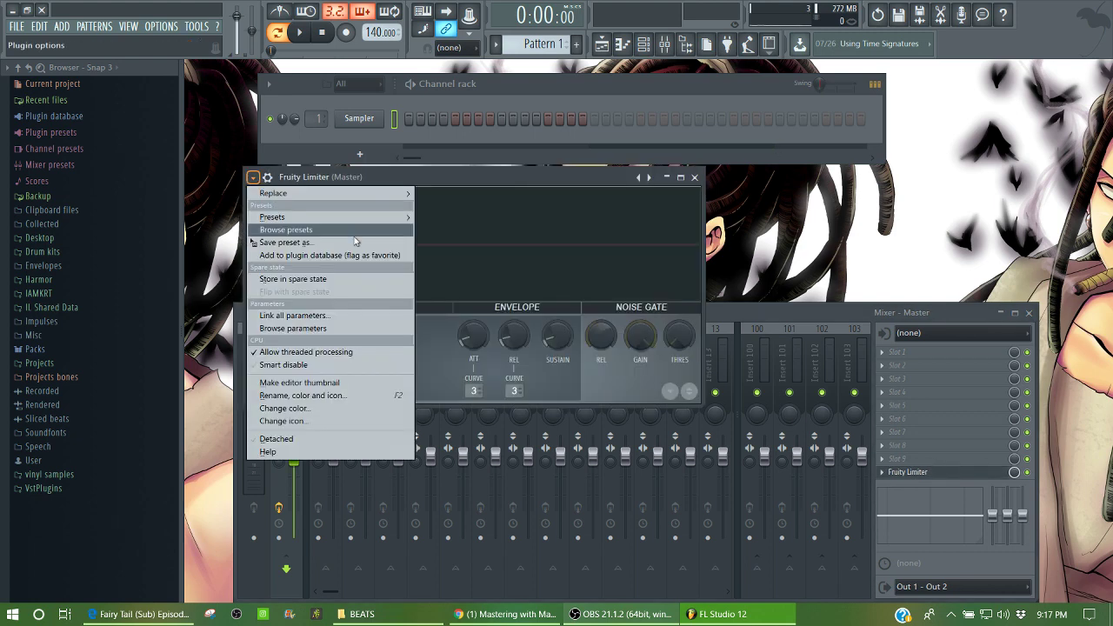
mouse_move(369, 219)
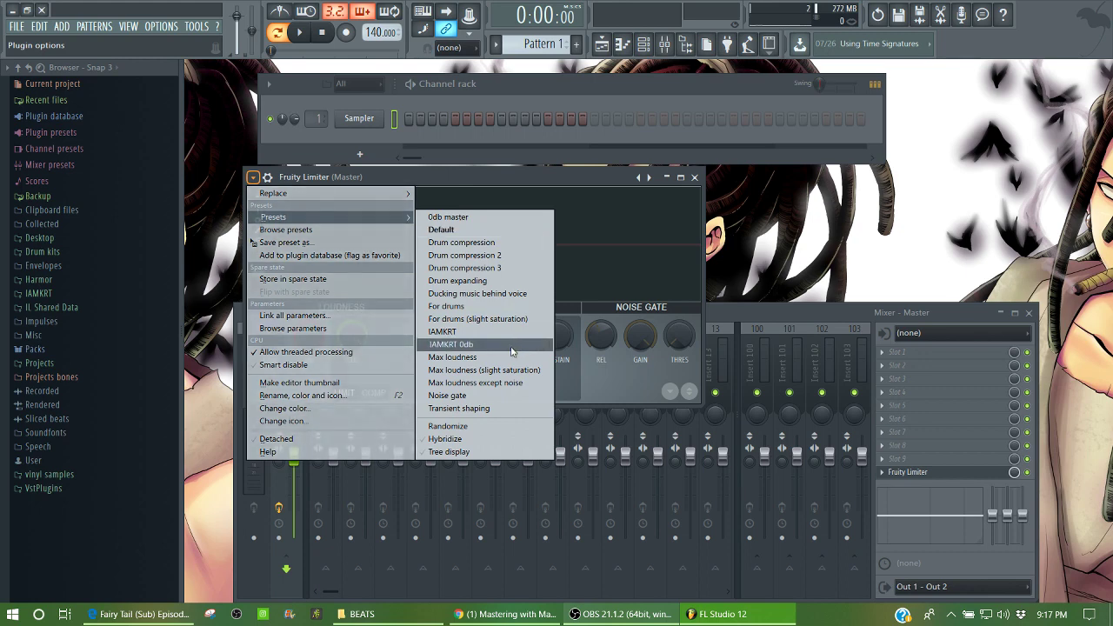
left_click(454, 358)
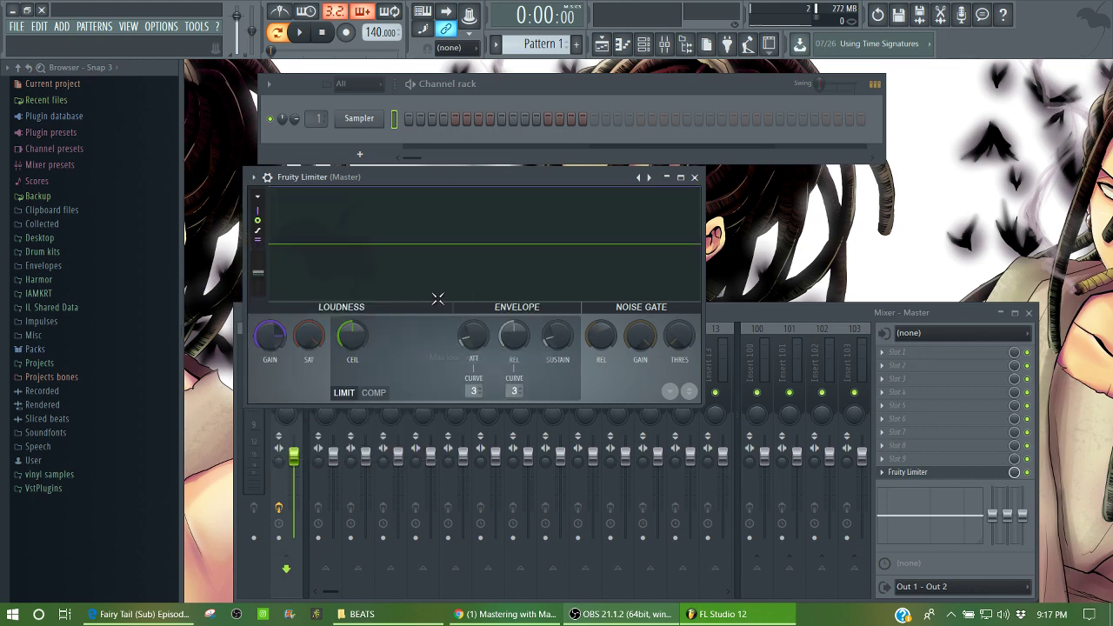
left_click_drag(515, 337, 515, 379)
left_click_drag(356, 336, 357, 270)
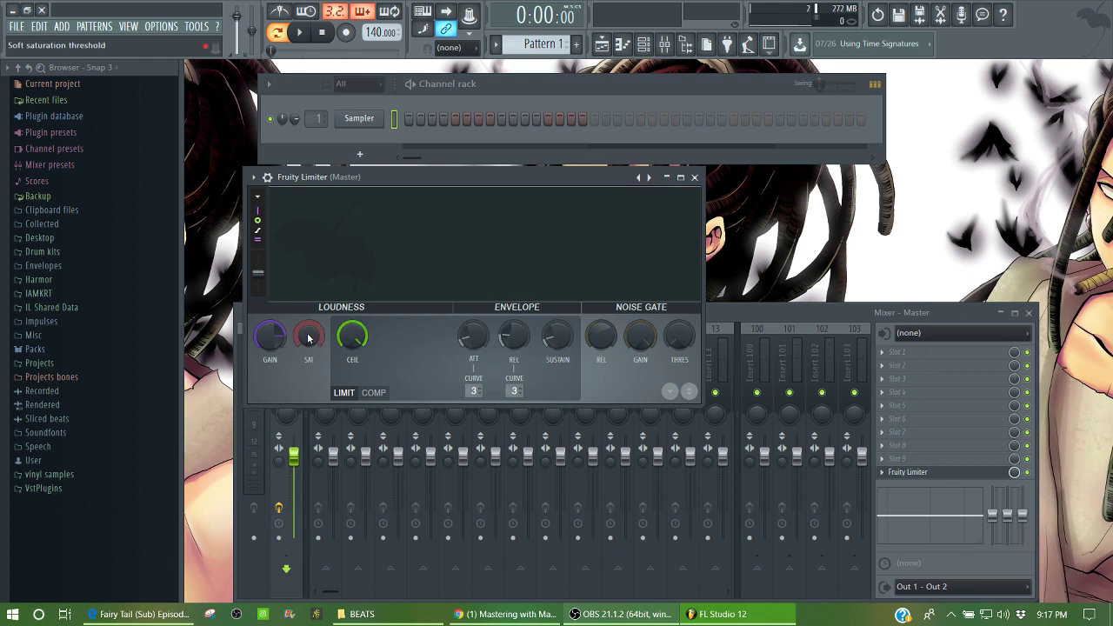
left_click_drag(310, 337, 311, 340)
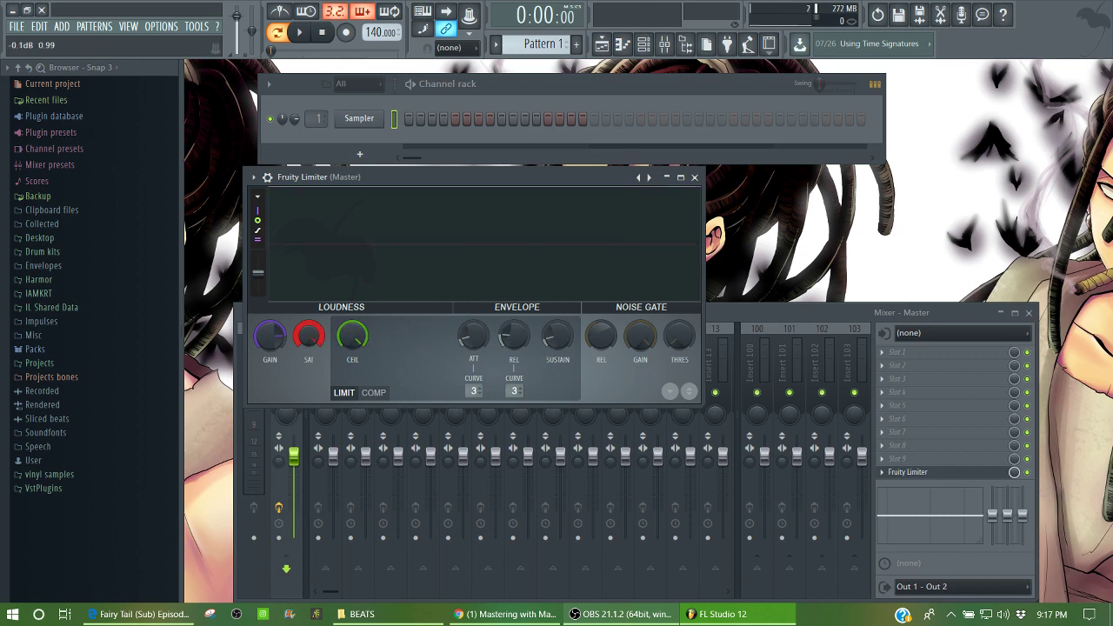
left_click(694, 177)
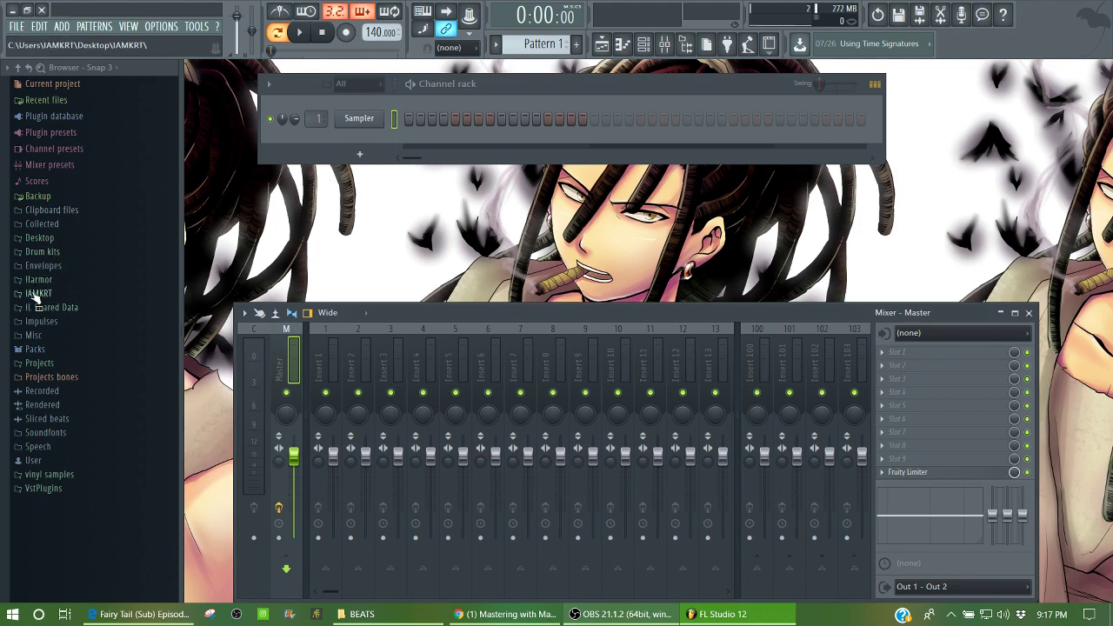
Open the Drum kits folder in the browser and look through its sample packs.
left_click(46, 256)
left_click_drag(4, 198, 1, 344)
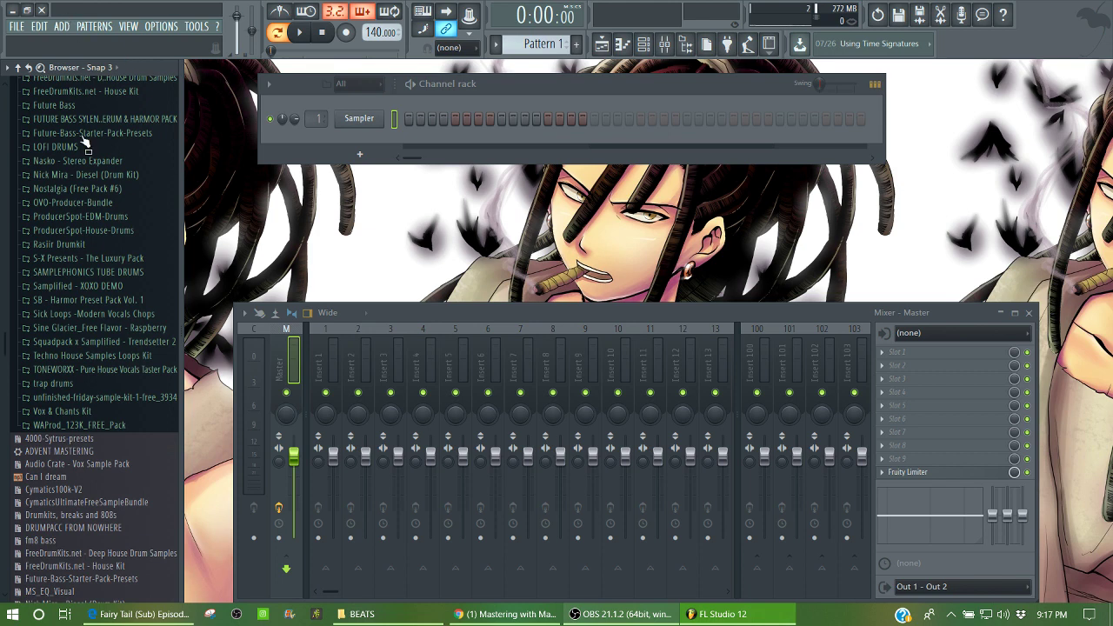
scroll(34, 314, "down", 3)
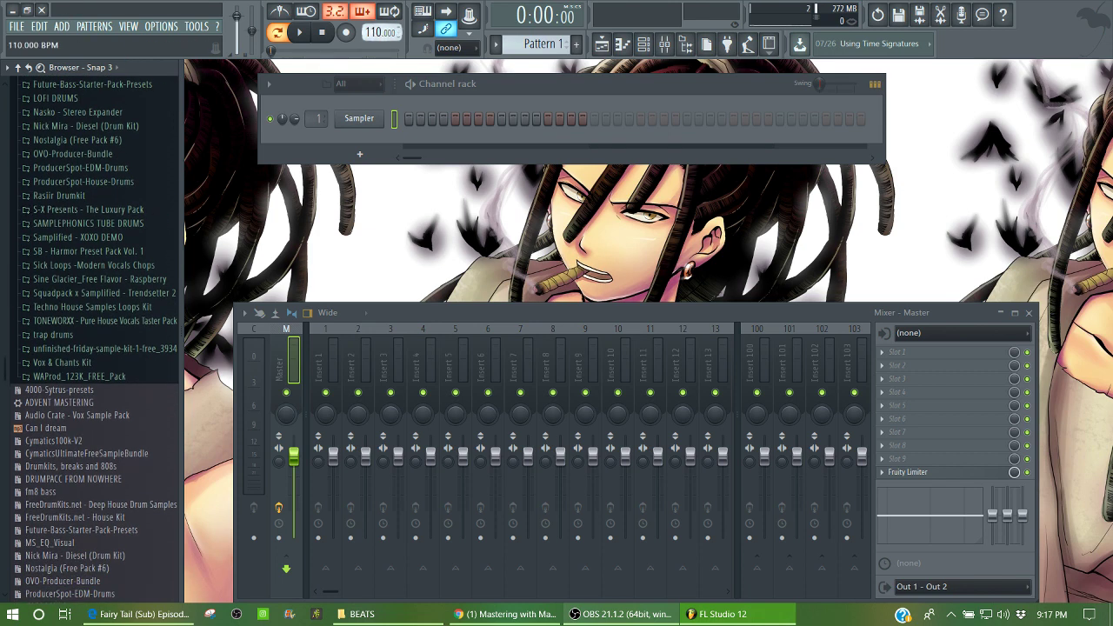
Play the metronome while trying slower tempos around 103 to 110 BPM, and return the tempo to 140 BPM.
left_click(281, 10)
key("space")
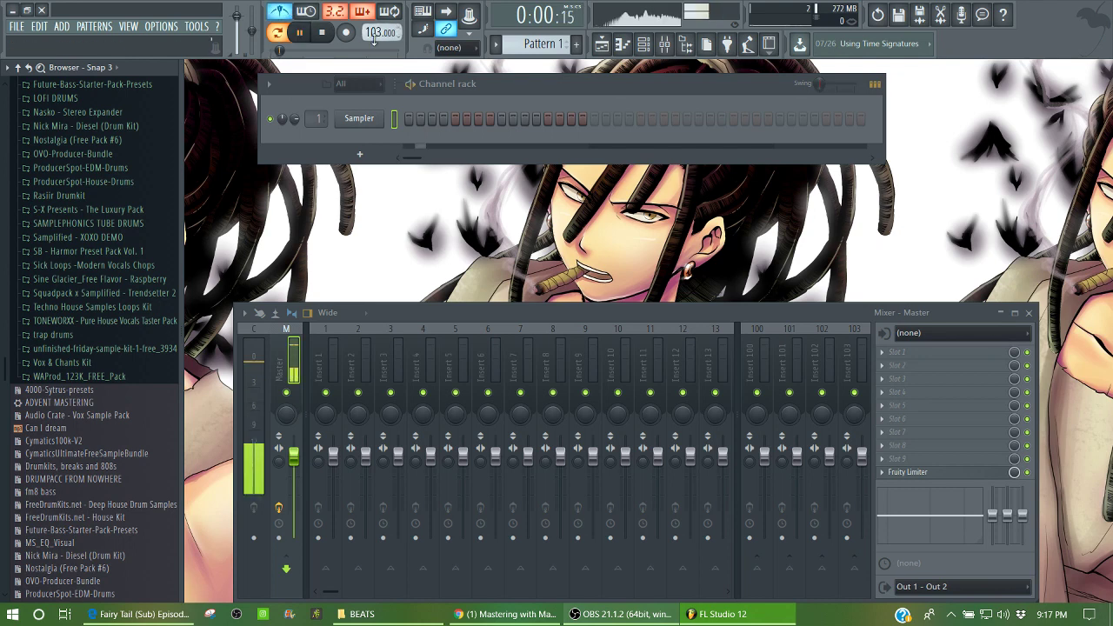
left_click_drag(380, 32, 371, 23)
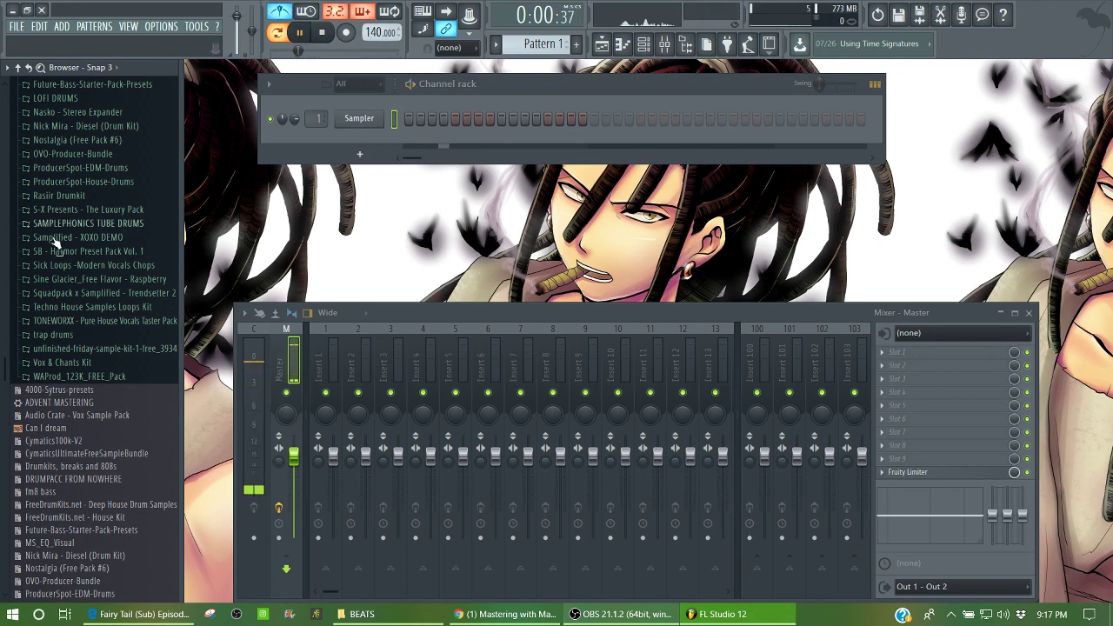
Expand the trap drums folder in the browser and add an ElectraX channel to the project.
left_click(35, 335)
scroll(35, 335, "down", 9)
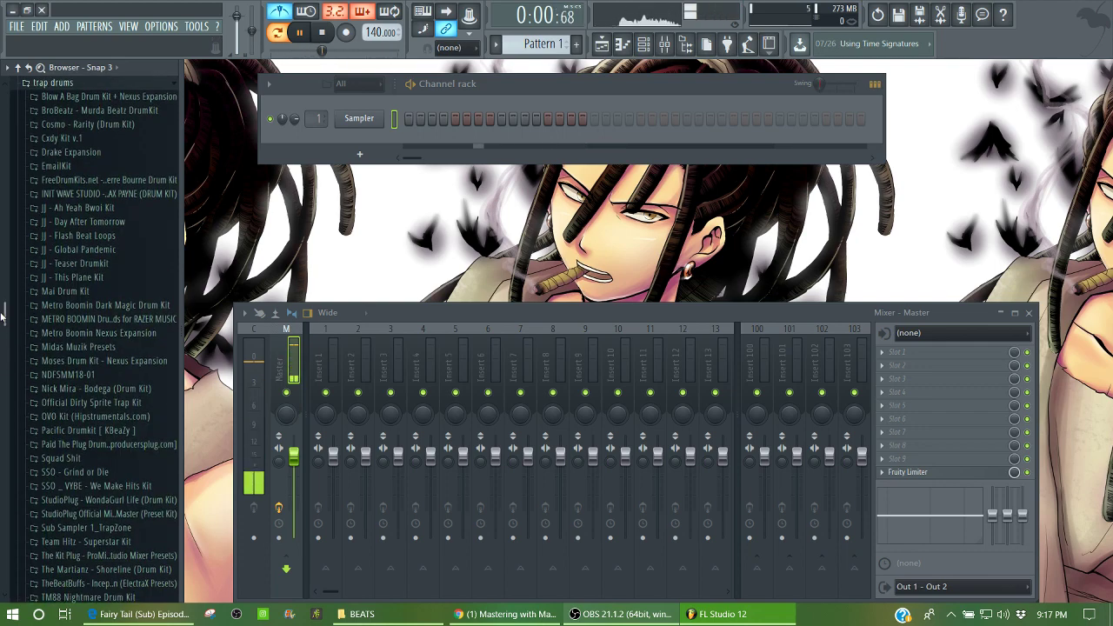
left_click(61, 26)
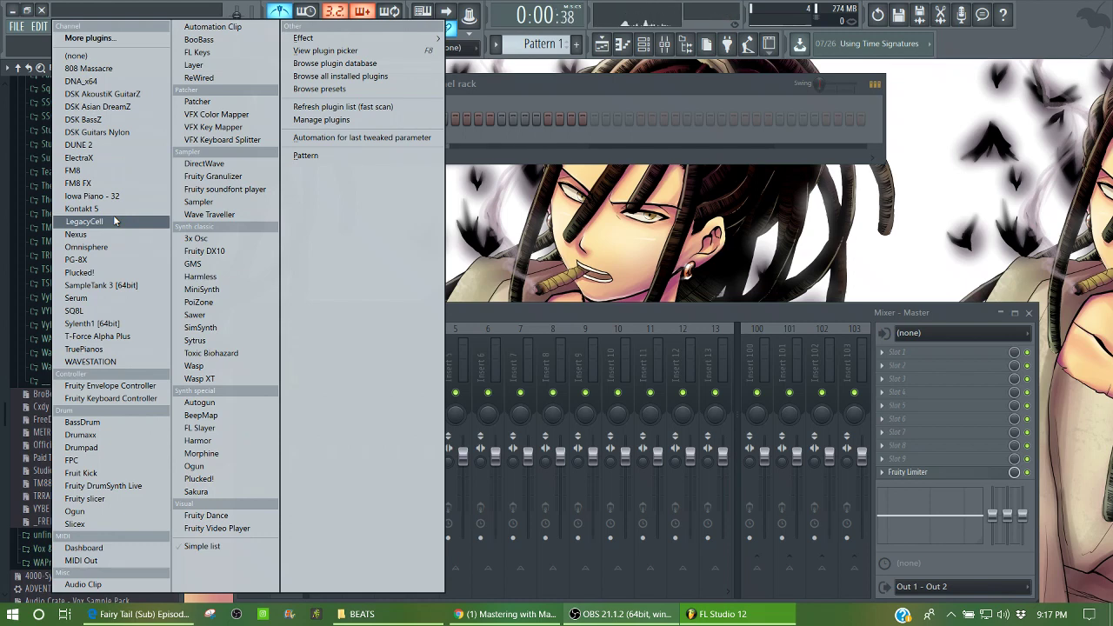
left_click(79, 158)
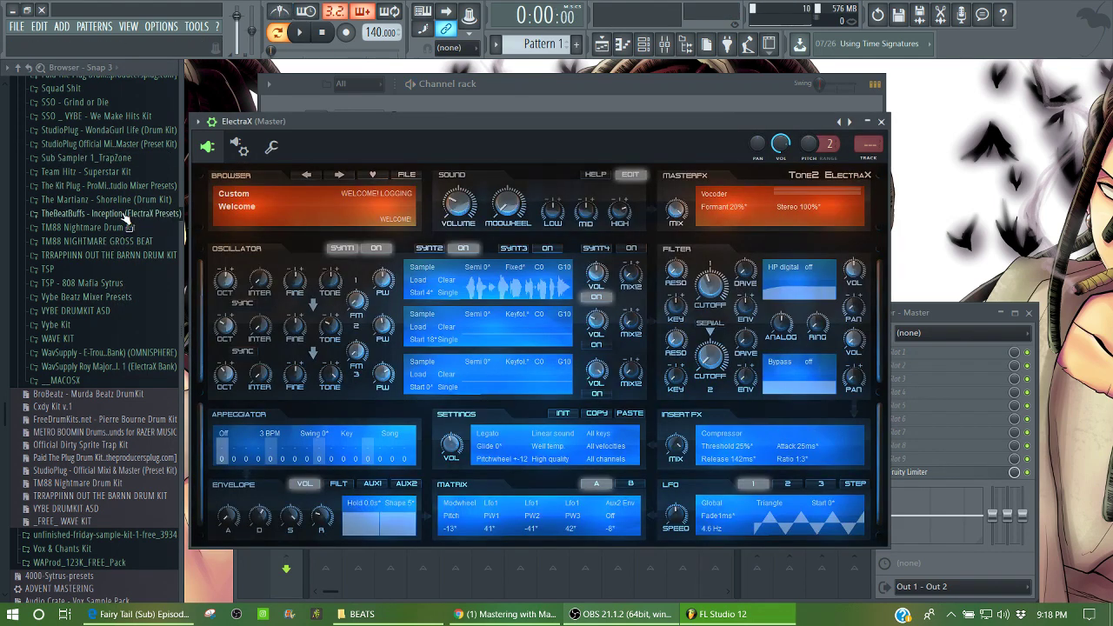
Load the PLUCK - Slurred preset from the TheBeatBuffs Inception folder into ElectraX.
left_click(124, 216)
scroll(2, 345, "down", 2)
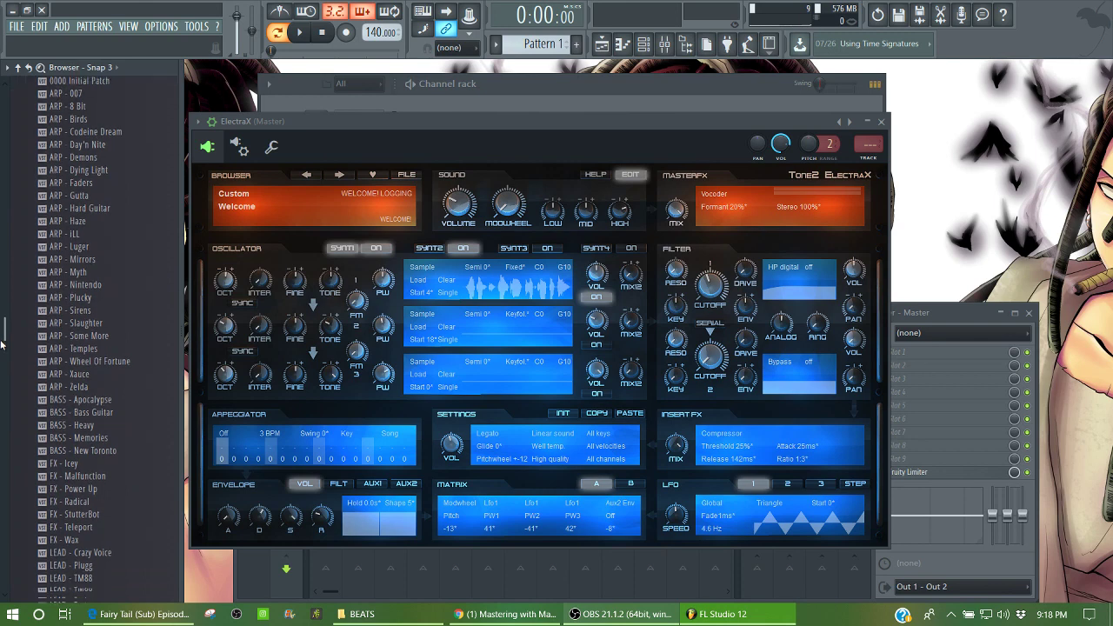
left_click_drag(3, 343, 3, 427)
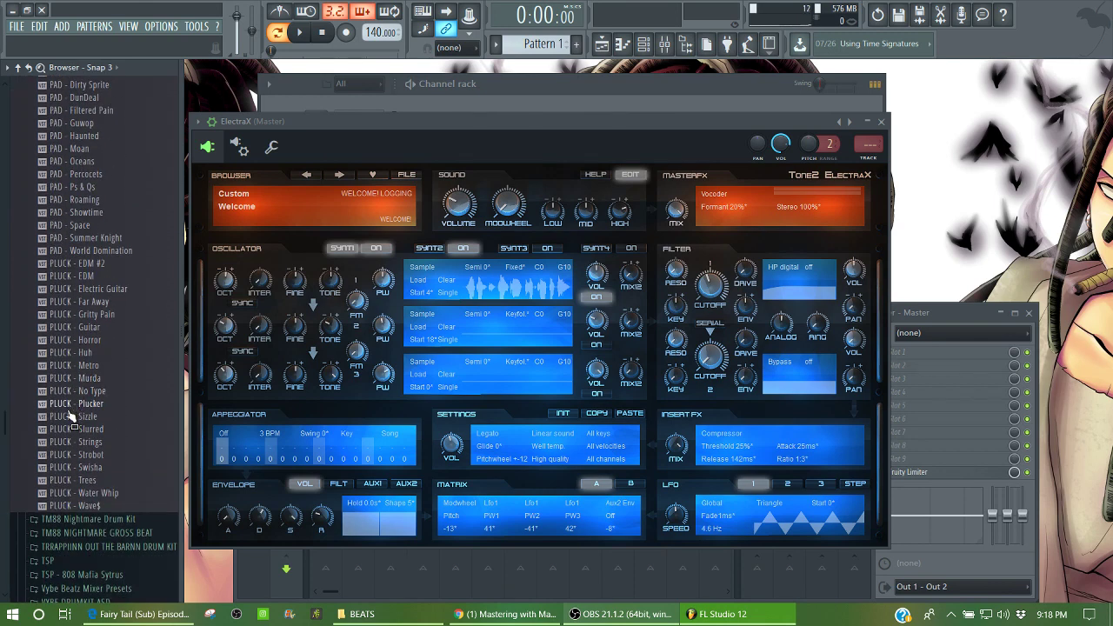
left_click_drag(82, 429, 314, 128)
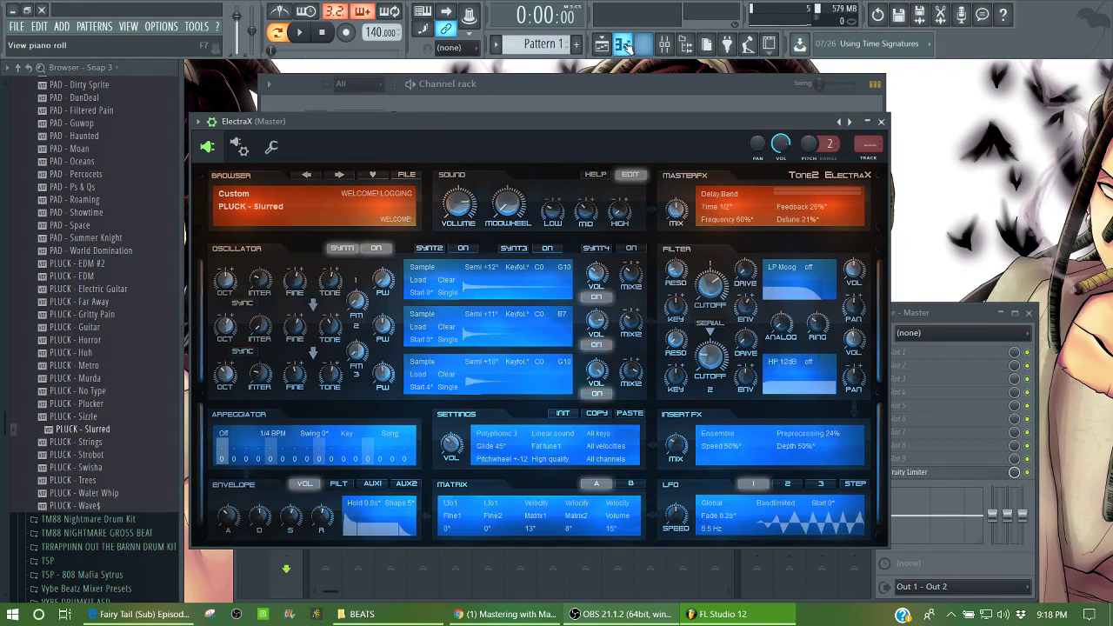
Open the ElectraX piano roll and draw quarter-beat notes G#5, E5, C#5 and G#4 across beat 1 of bar 1.
left_click(623, 44)
left_click_drag(292, 188, 203, 325)
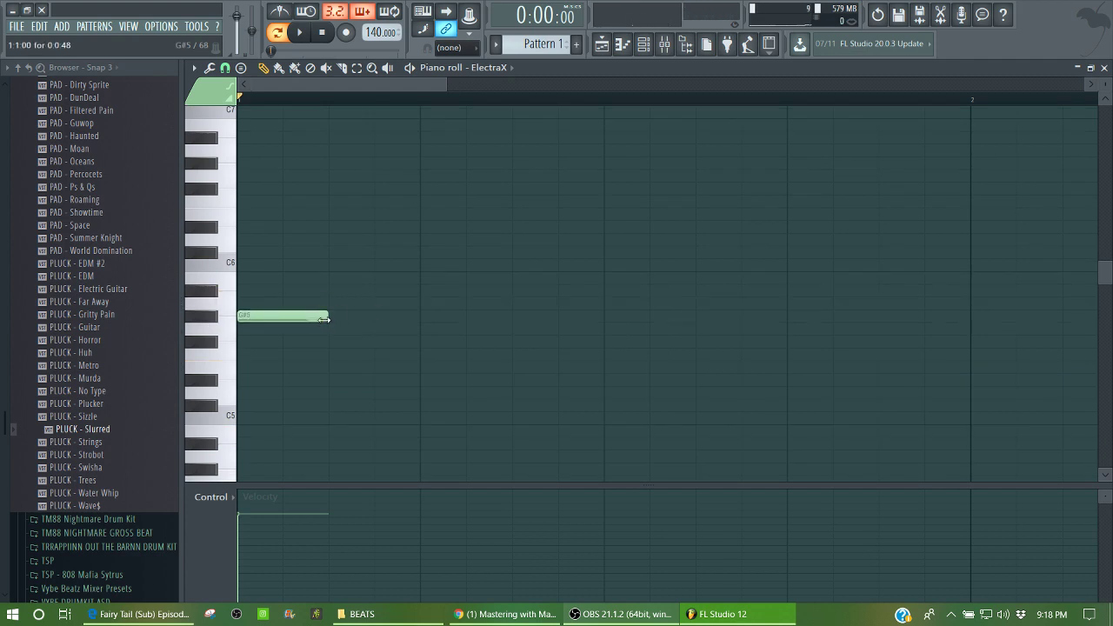
left_click_drag(323, 319, 283, 318)
left_click(291, 374)
left_click(329, 418)
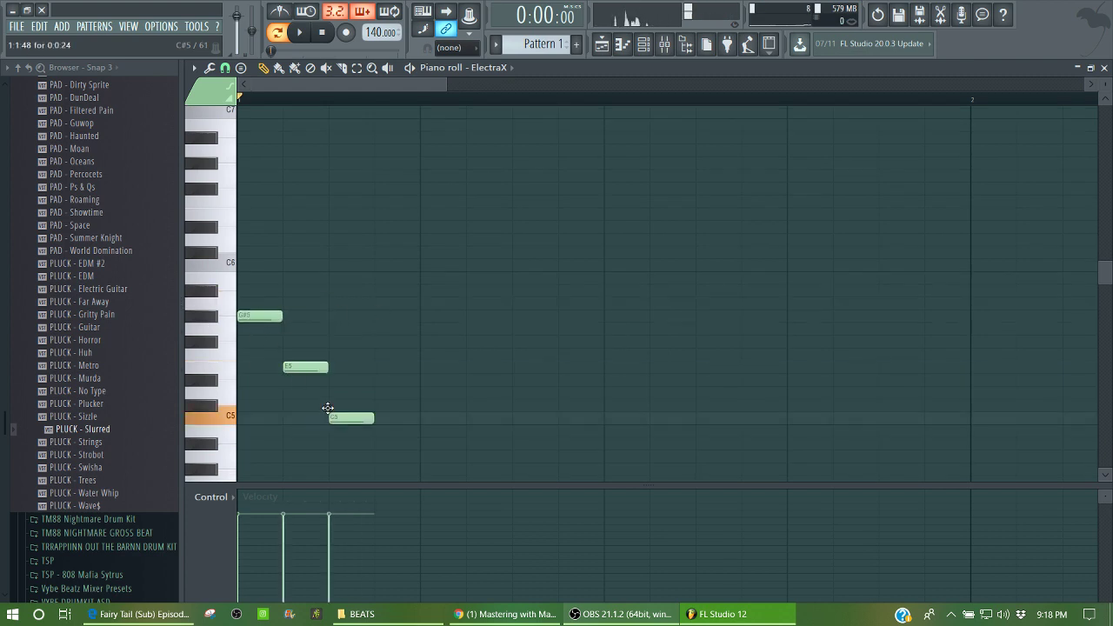
left_click_drag(327, 404, 371, 430)
Add quarter-beat notes A5, E5, C#5 and A4 across beat 2 and play the pattern back.
mouse_move(420, 278)
left_mouse_down()
mouse_move(422, 254)
mouse_move(419, 275)
left_mouse_up()
left_click_drag(469, 333, 479, 333)
mouse_move(517, 387)
left_mouse_down()
mouse_move(527, 389)
mouse_move(525, 369)
left_mouse_up()
left_click_drag(560, 424, 560, 426)
key("space")
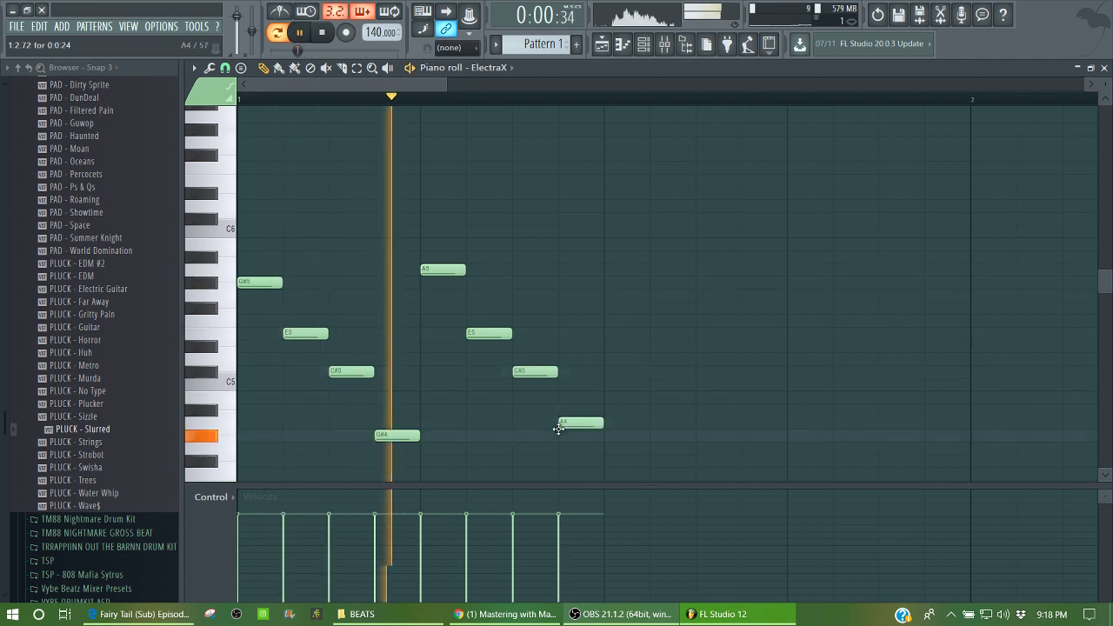
key("space")
Move the second group of four notes so it starts on beat 3 of bar 1, and audition the pattern.
left_click_drag(447, 85, 843, 84)
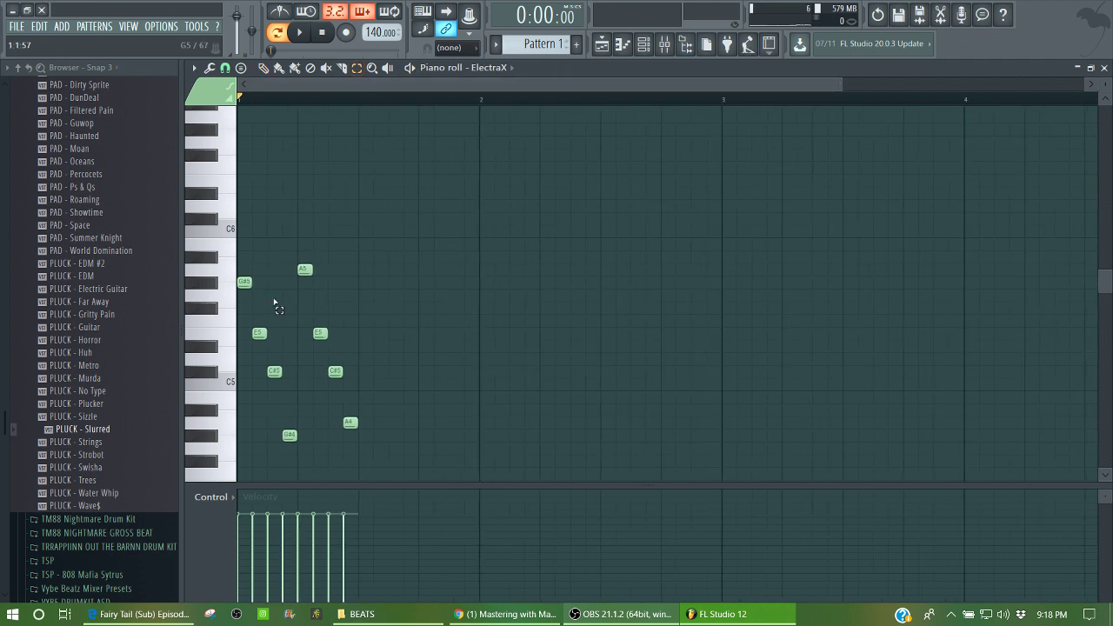
left_click_drag(311, 266, 448, 444)
key("shift+Right")
key("shift+Right")
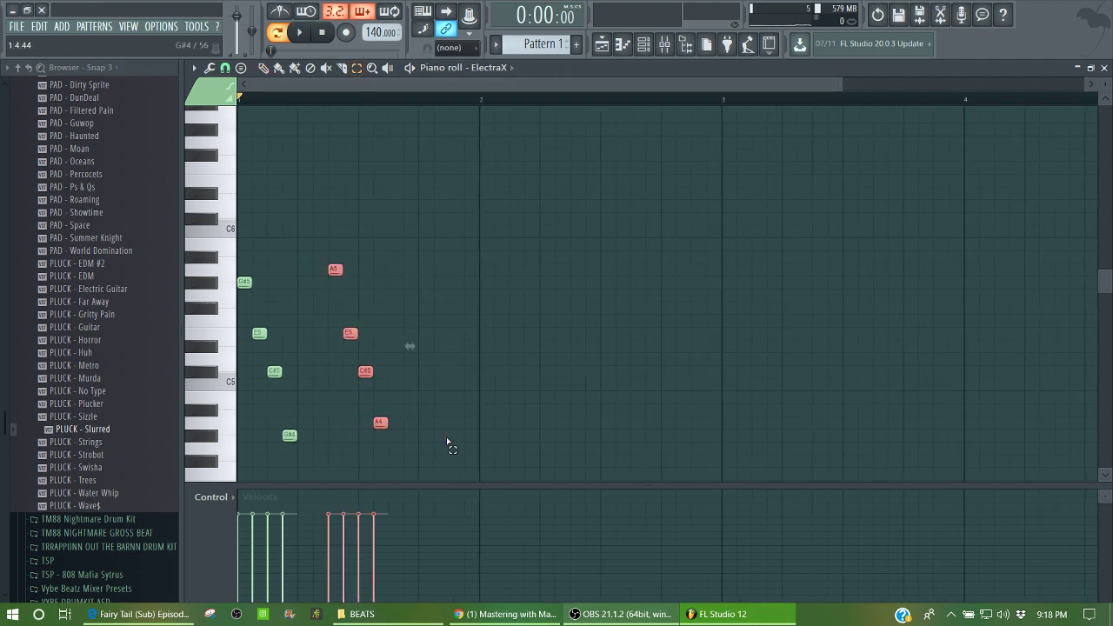
key("shift+Right")
key("shift+Right")
key("shift+Right")
key("shift+Left")
key("space")
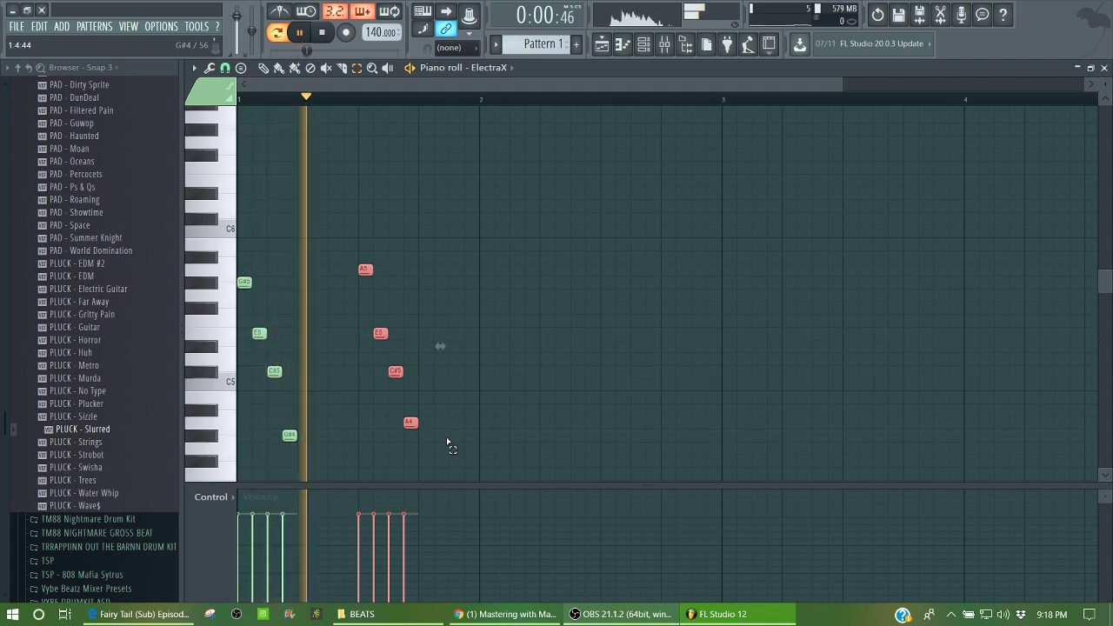
key("space")
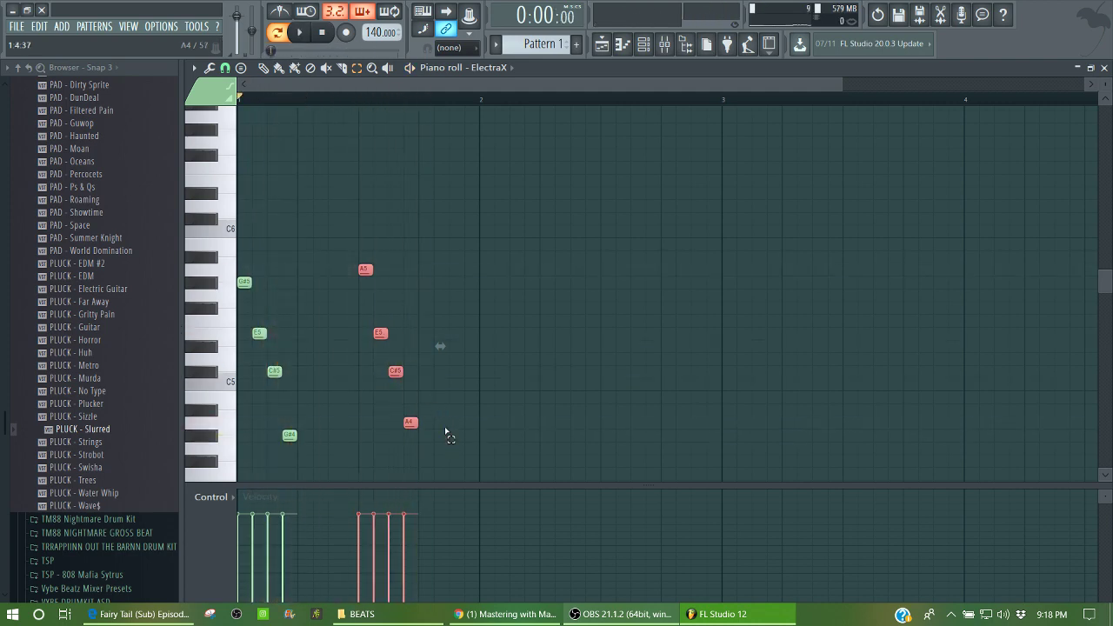
Delete all the notes from the ElectraX piano roll.
left_click_drag(447, 430, 268, 263)
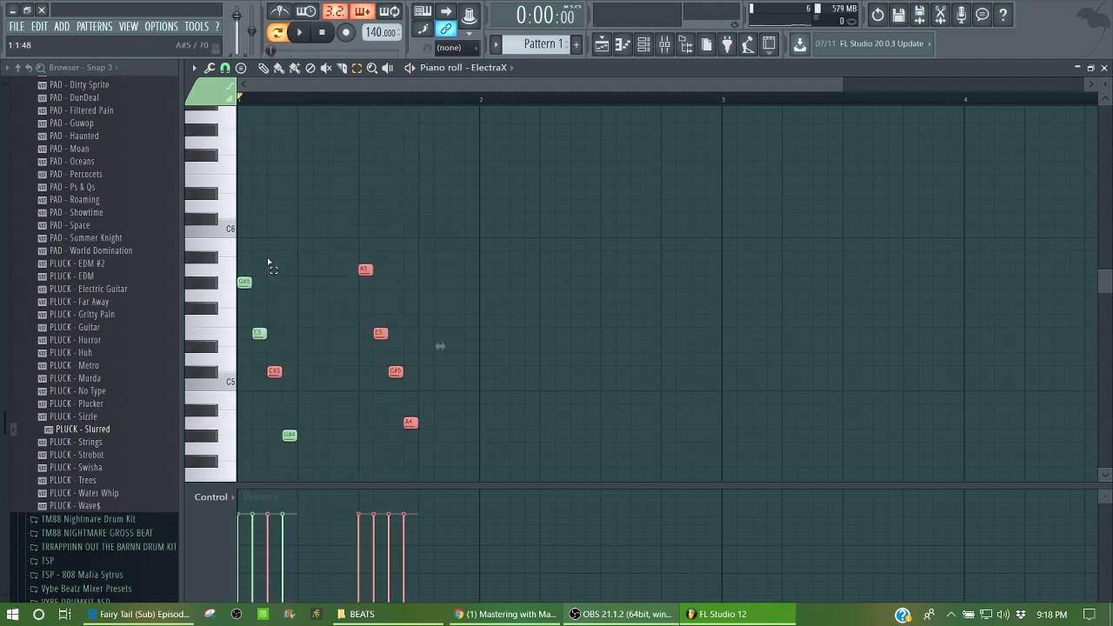
key("ctrl+a")
key("Delete")
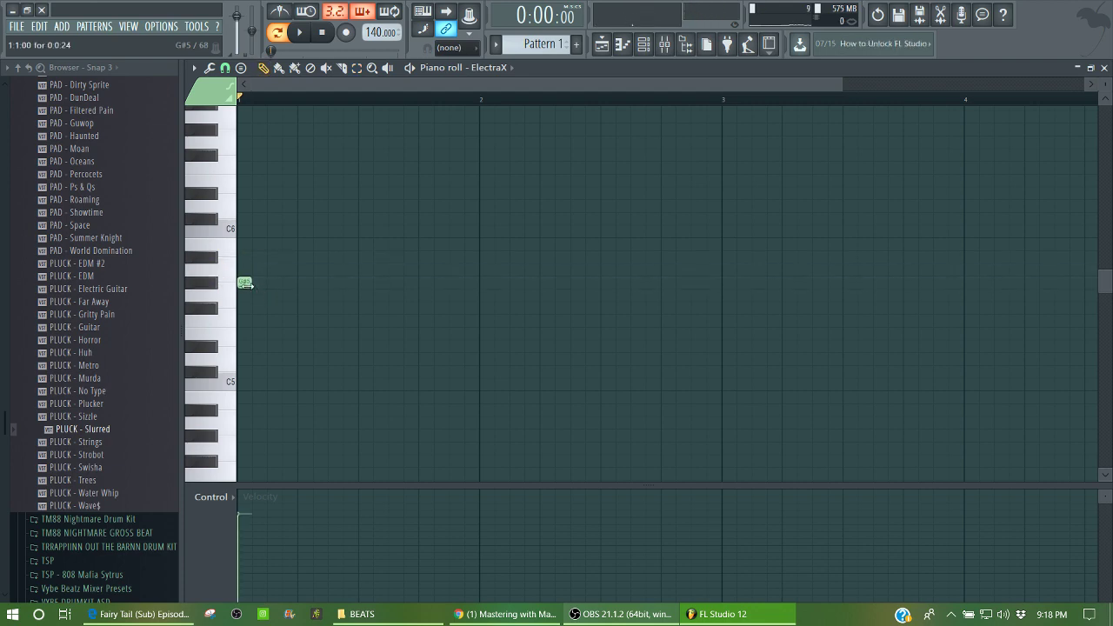
Draw half-beat notes G#5, E5, D#5 and G#4 across the first two beats of bar 1 and audition them.
left_click(280, 320)
left_click_drag(267, 325, 265, 334)
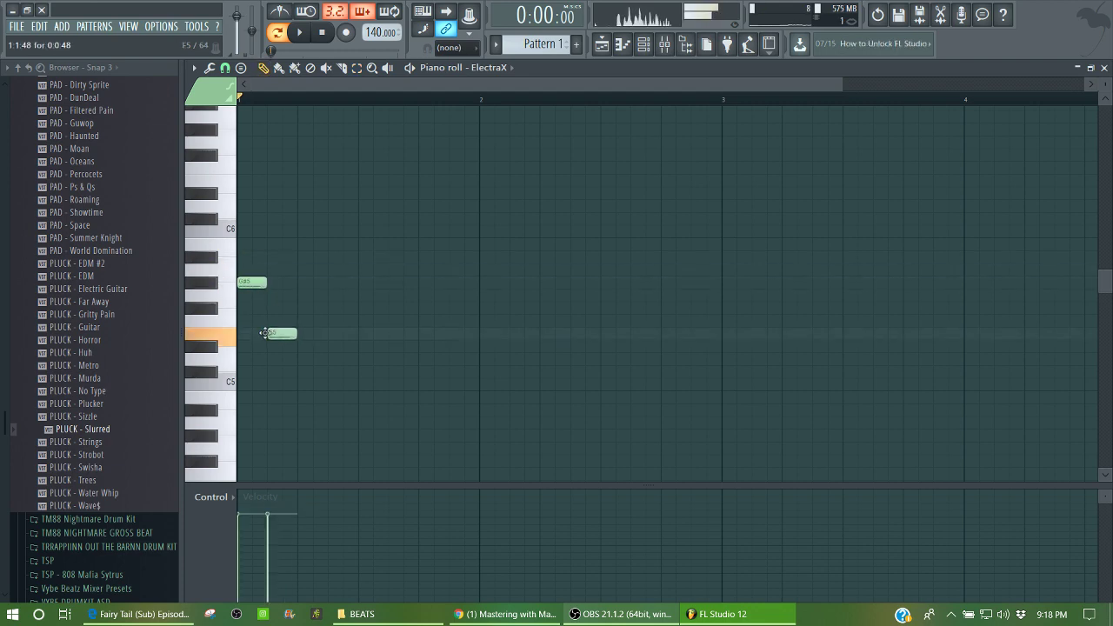
left_click(330, 448)
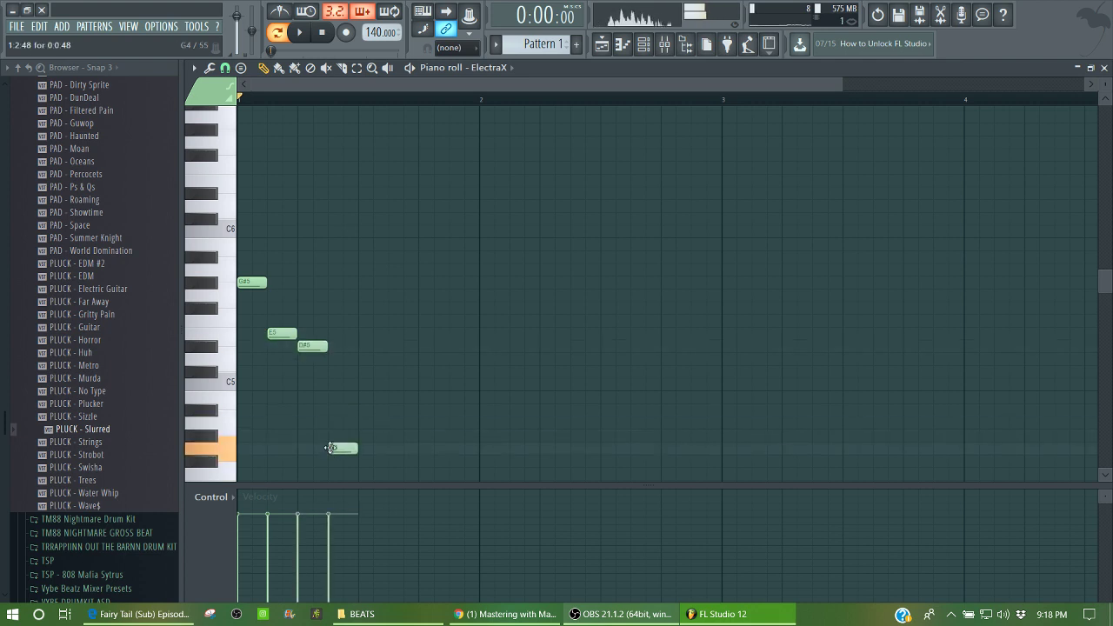
left_click_drag(329, 433, 331, 433)
key("space")
key("space")
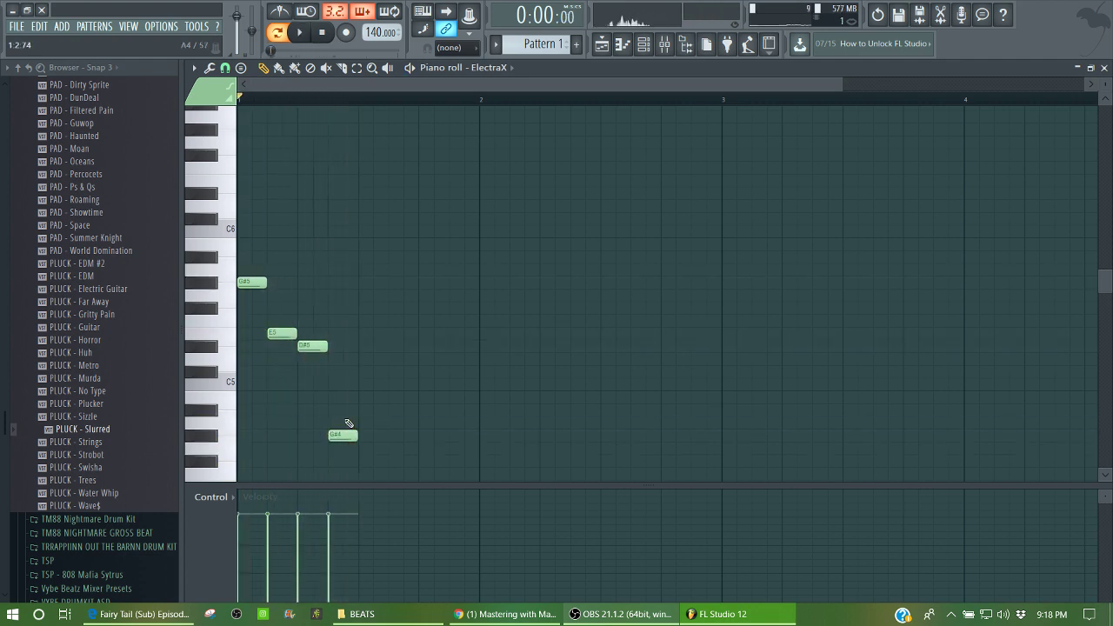
Add half-beat notes A5, E5, C#5 and A4 across beats 3 and 4 of bar 1, and play the pattern back.
left_click_drag(361, 265, 361, 276)
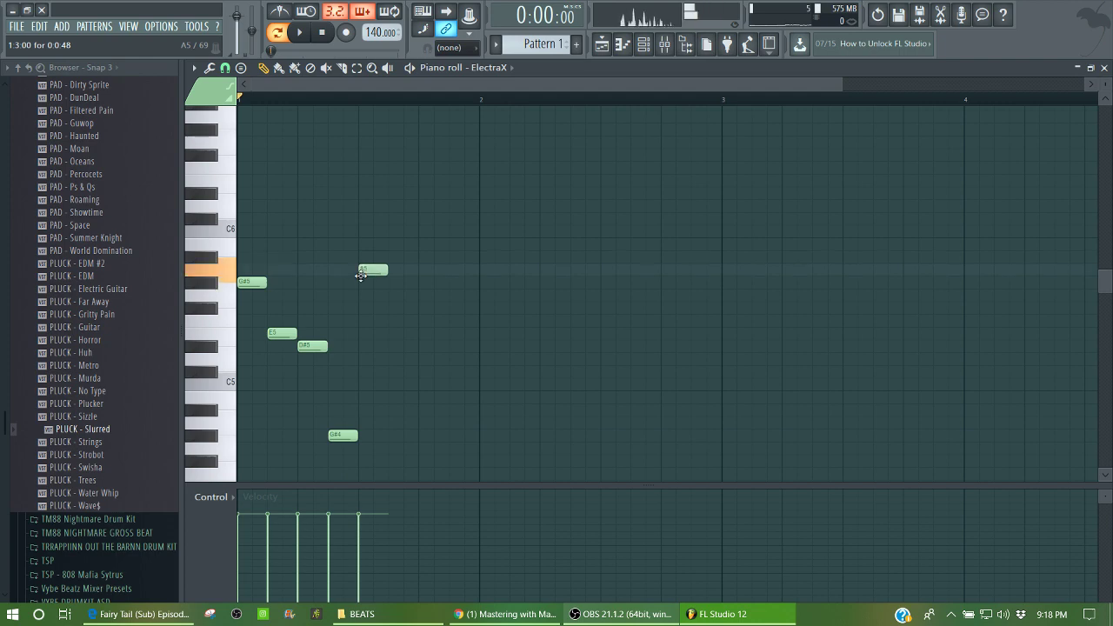
left_click(391, 320)
left_click_drag(390, 320, 391, 334)
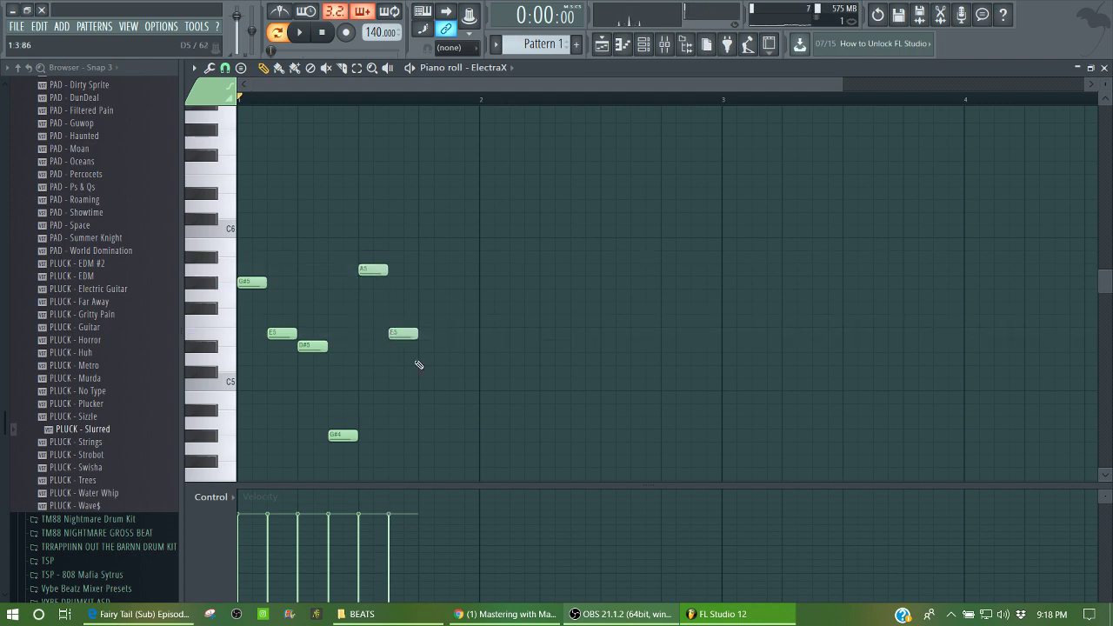
left_click(465, 435)
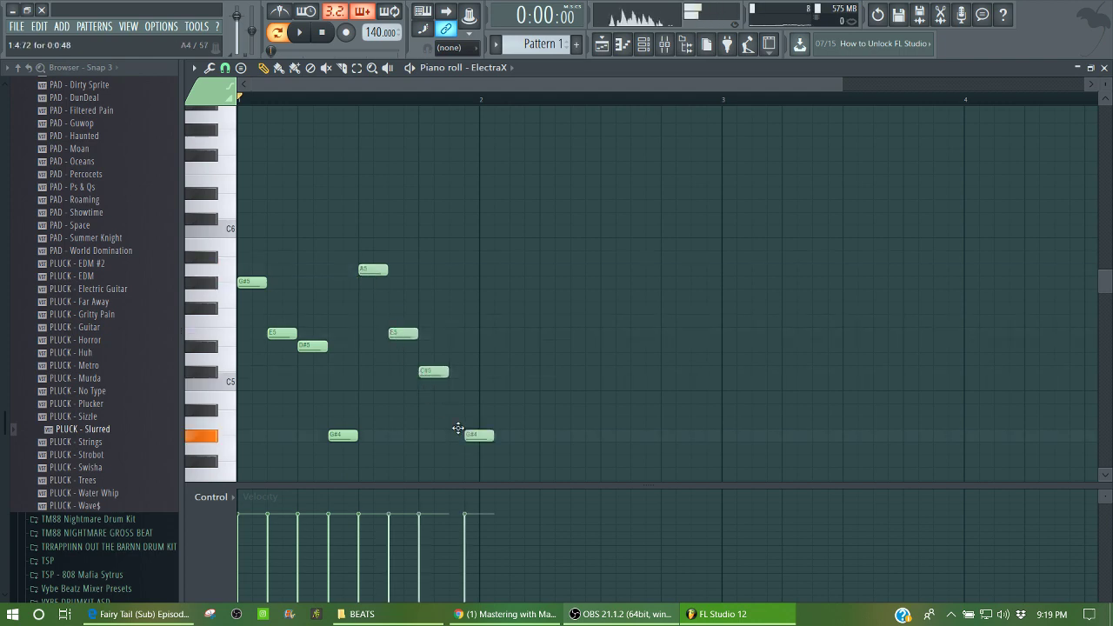
left_click_drag(448, 420, 449, 423)
key("space")
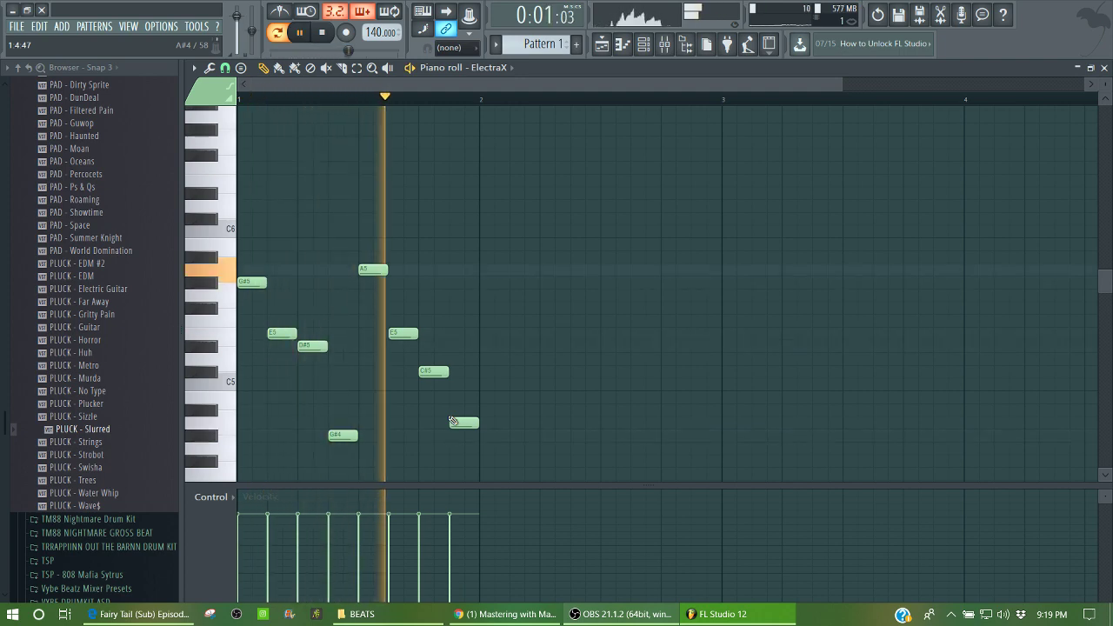
key("space")
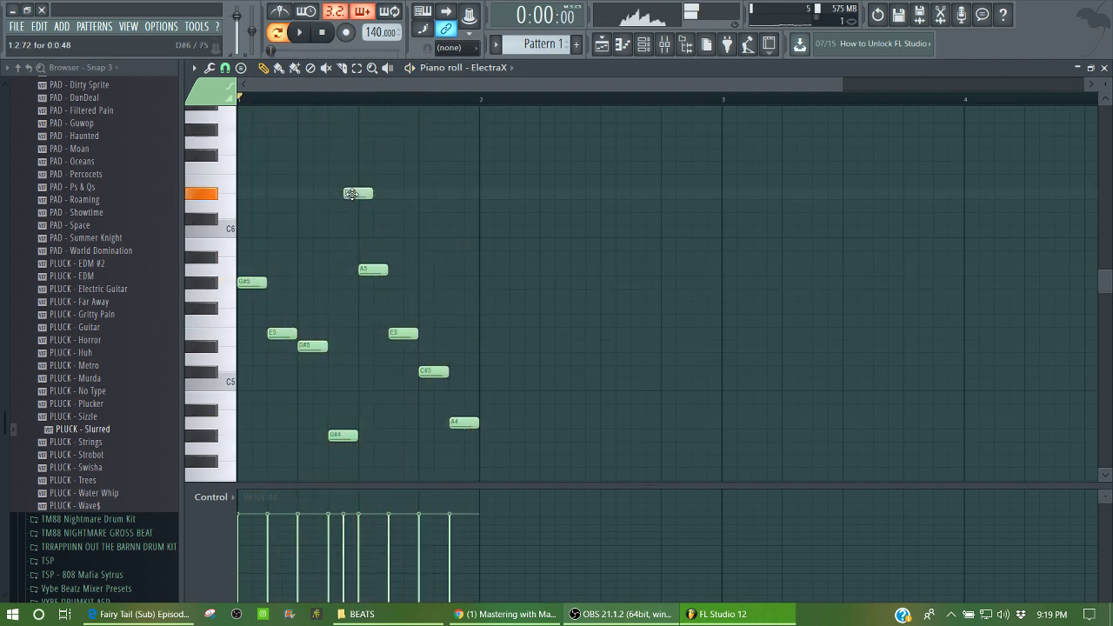
Layer a C#6 over the fourth note and a G#5 over the last note of the bar, auditioning the pattern.
left_click_drag(351, 193, 309, 218)
key("space")
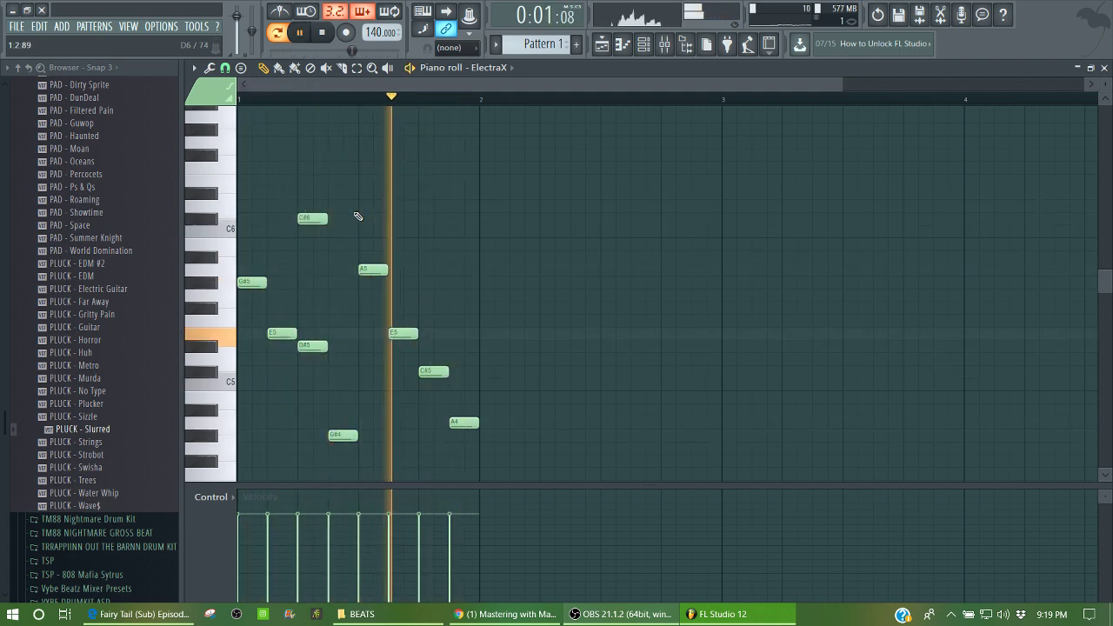
right_click(318, 220)
left_click(339, 222)
key("space")
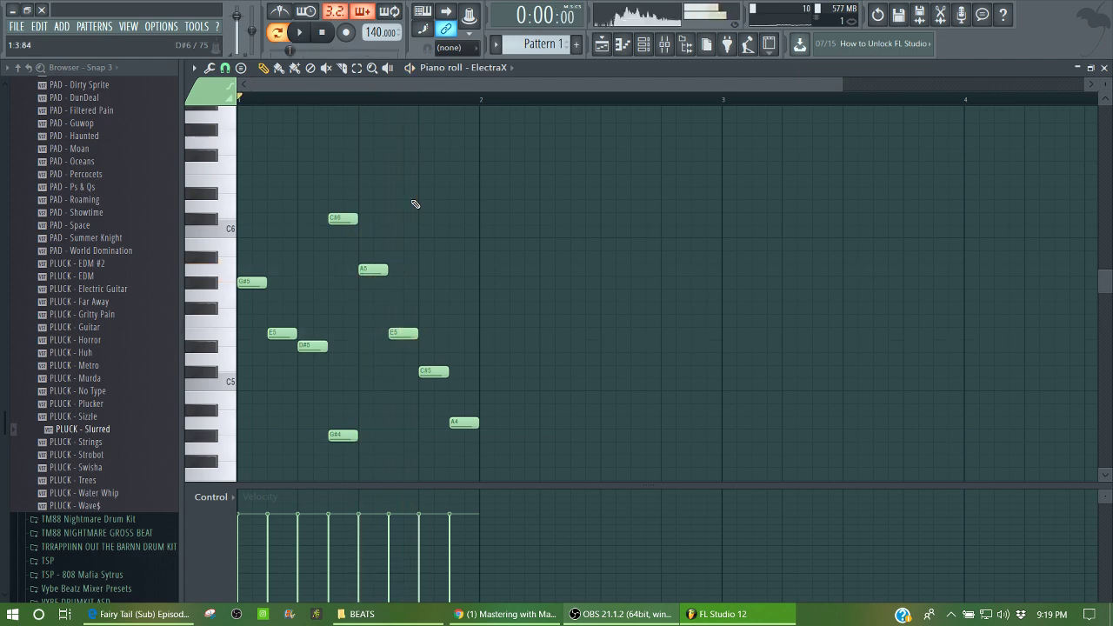
left_click(459, 285)
left_click_drag(451, 284, 452, 286)
key("space")
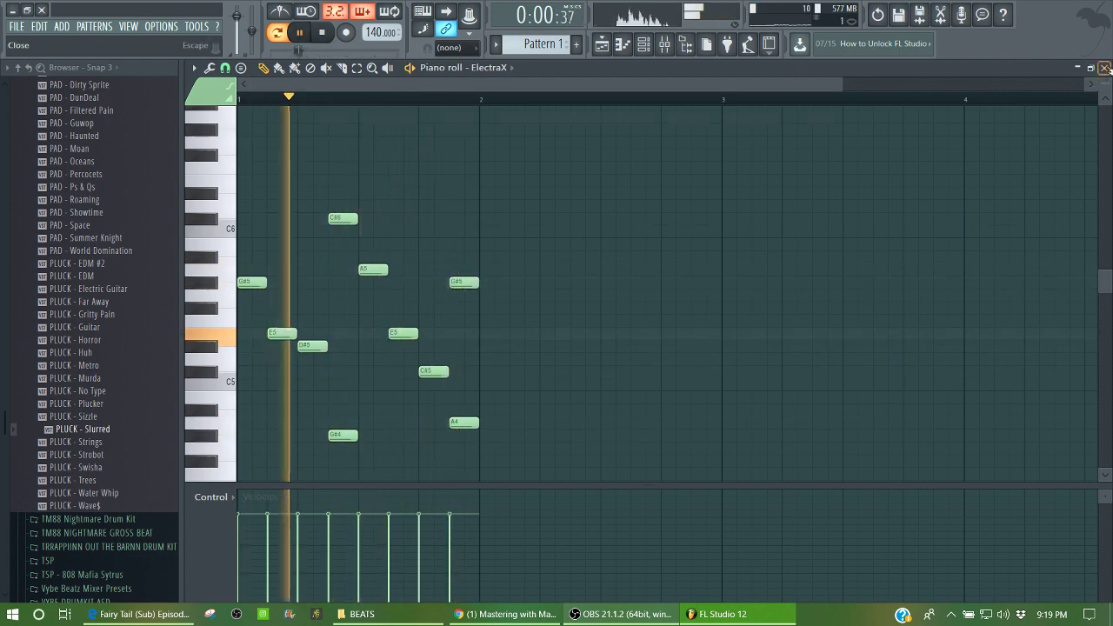
Audition the ElectraX pluck presets Plucker, Metro, Huh, Gritty Pain, Far Away and Trees over the looping pattern.
left_click(1077, 69)
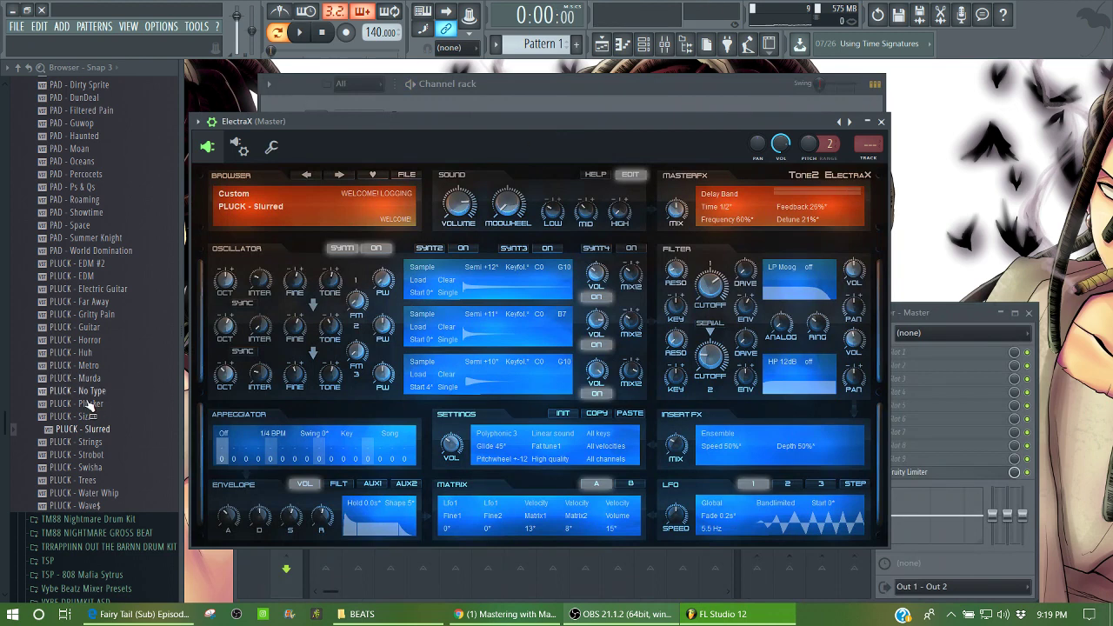
left_click_drag(90, 409, 270, 130)
key("space")
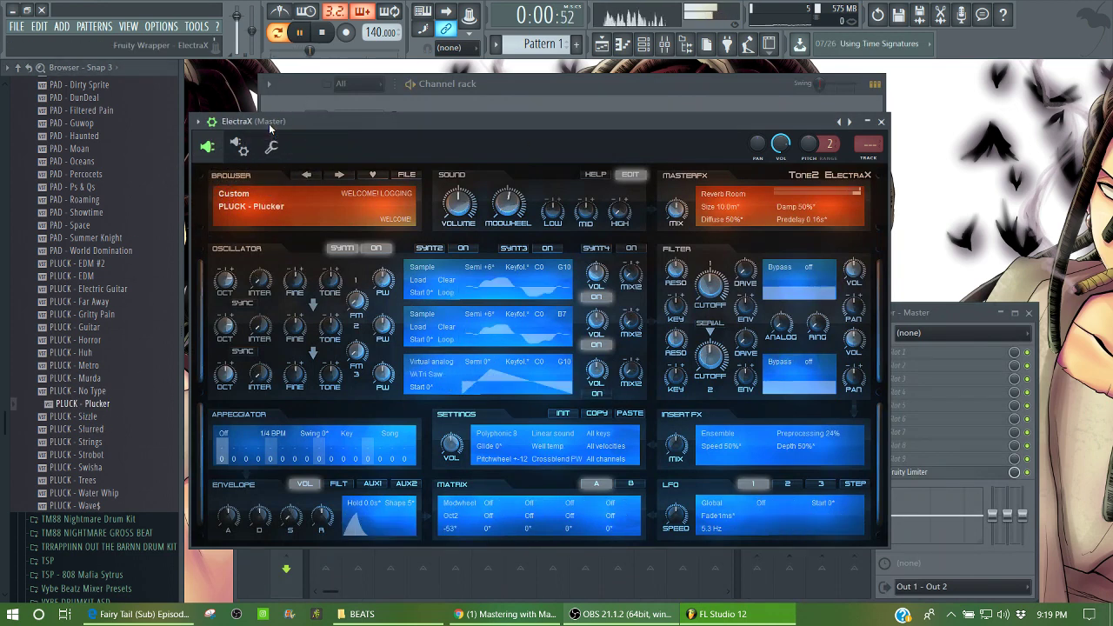
left_click_drag(102, 369, 326, 146)
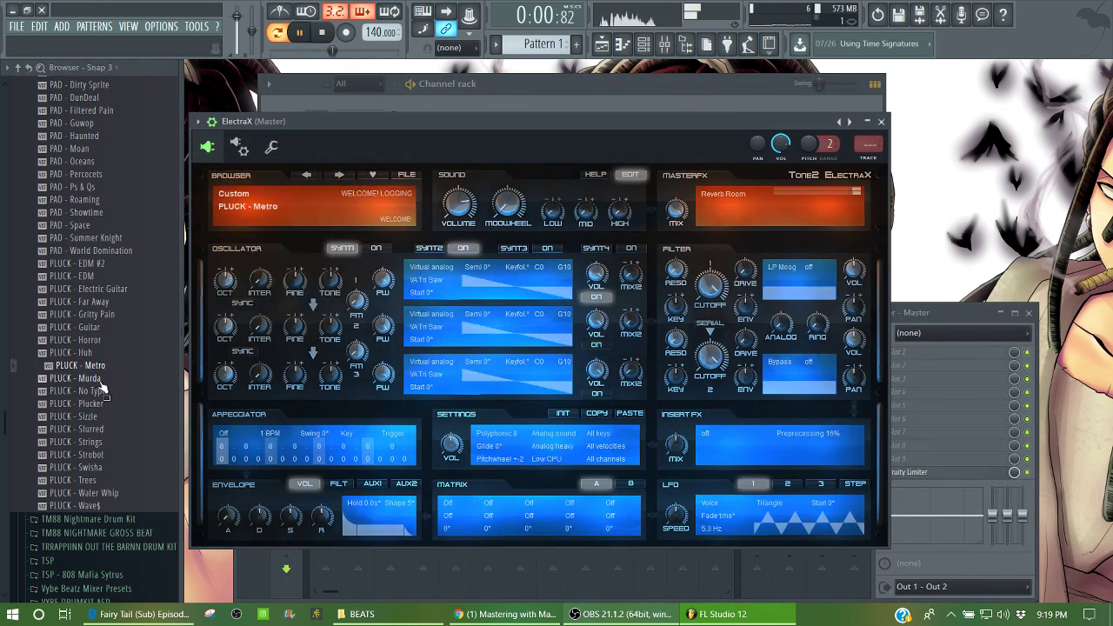
left_click_drag(90, 389, 306, 140)
left_click_drag(73, 353, 323, 152)
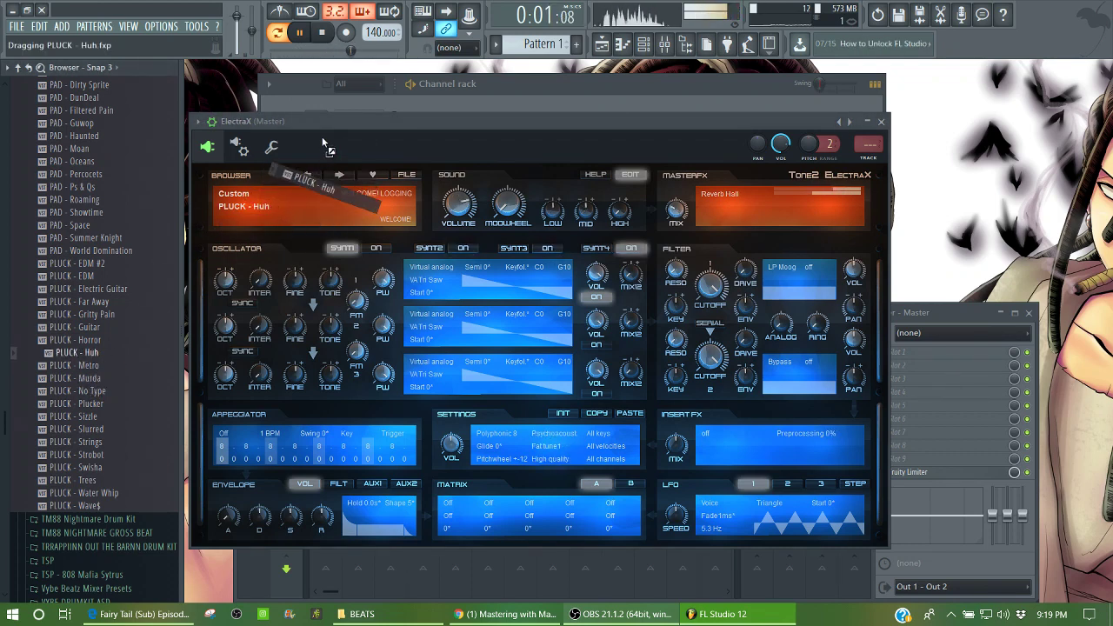
left_click_drag(90, 307, 306, 152)
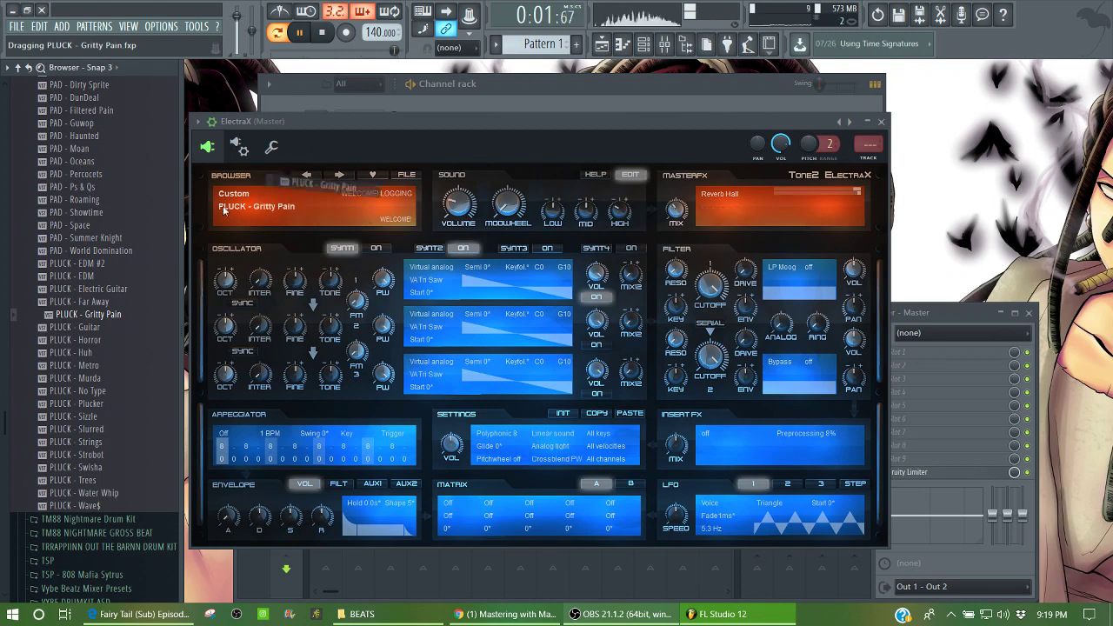
left_click_drag(94, 303, 300, 148)
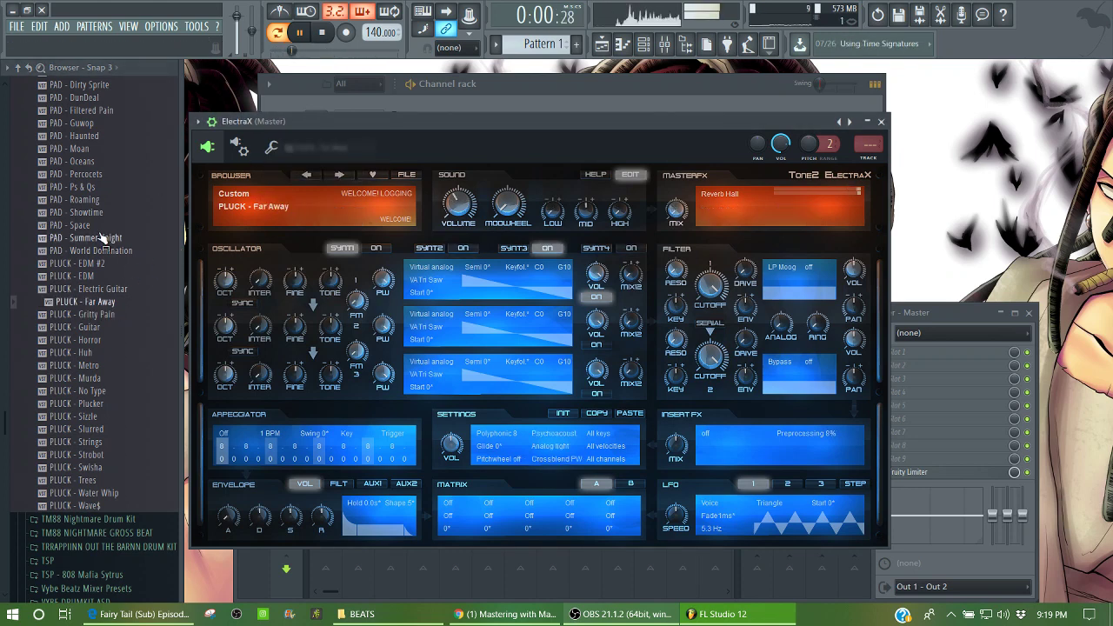
left_click_drag(78, 480, 323, 174)
left_click_drag(104, 492, 362, 116)
Audition ElectraX pad presets including Showtime, Ps & Qs and Roaming, and load PAD - Summer Knight.
left_click_drag(4, 423, 3, 400)
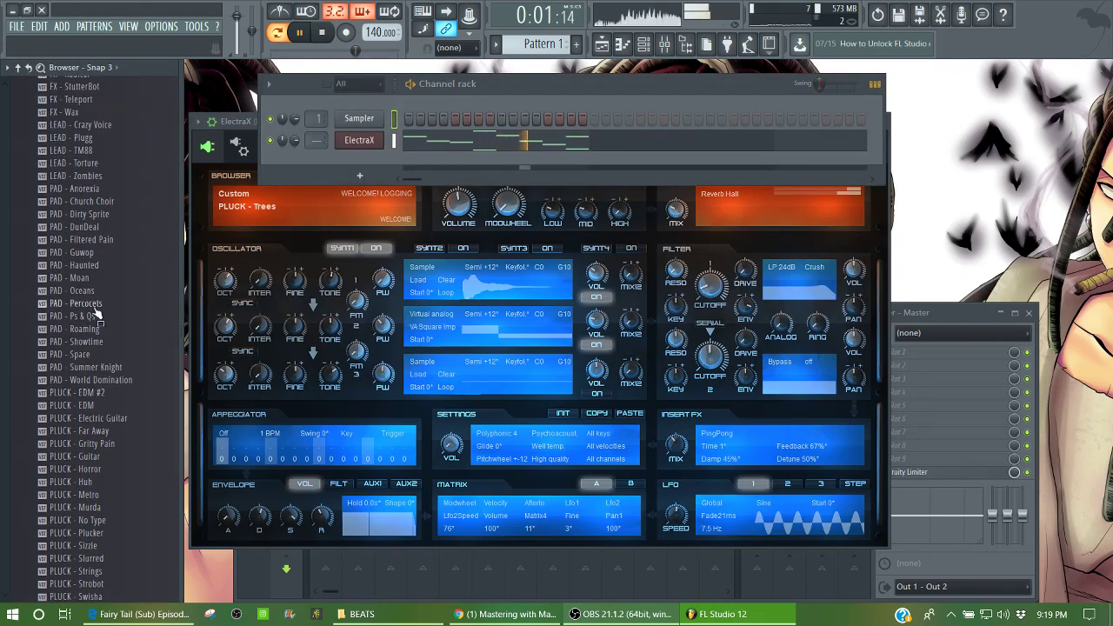
left_click_drag(96, 304, 345, 147)
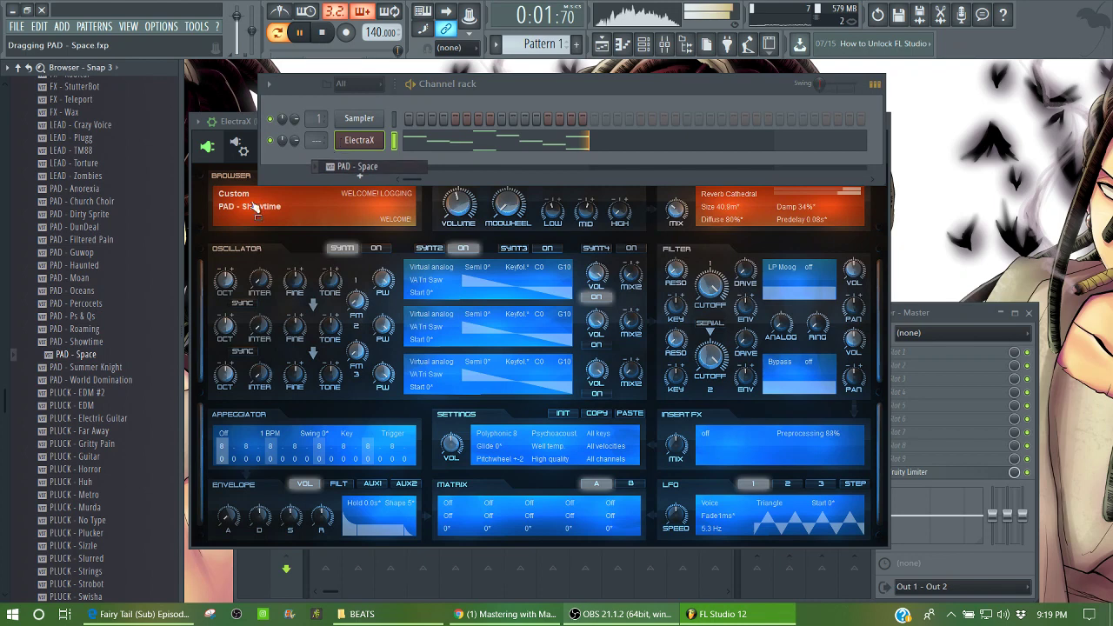
left_click_drag(254, 209, 257, 209)
left_click_drag(87, 367, 372, 154)
left_click_drag(87, 316, 357, 154)
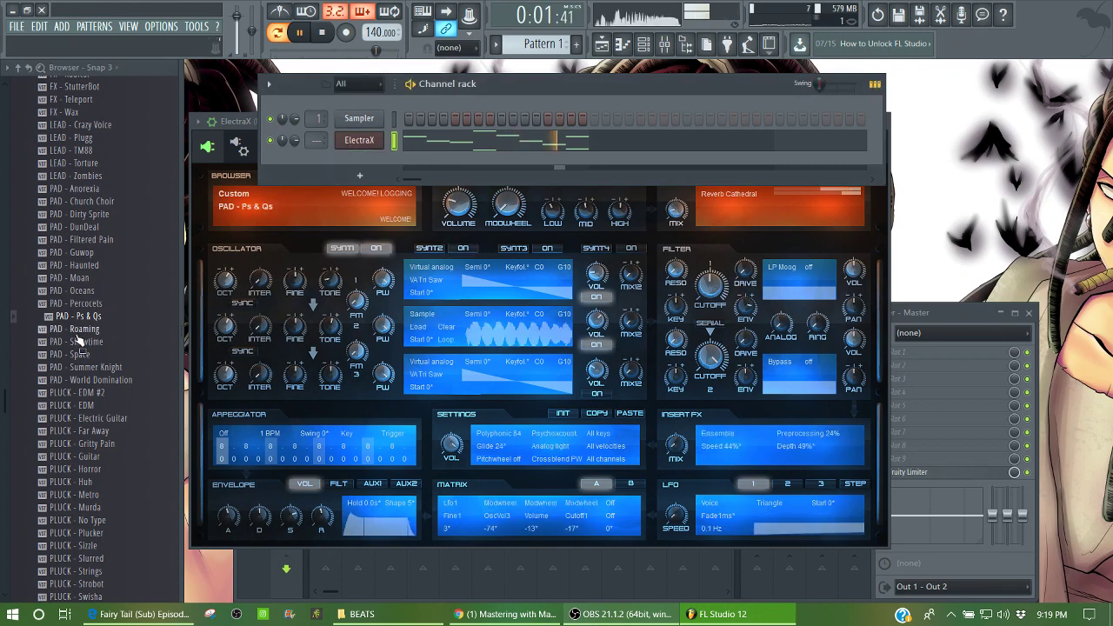
left_click_drag(80, 329, 367, 159)
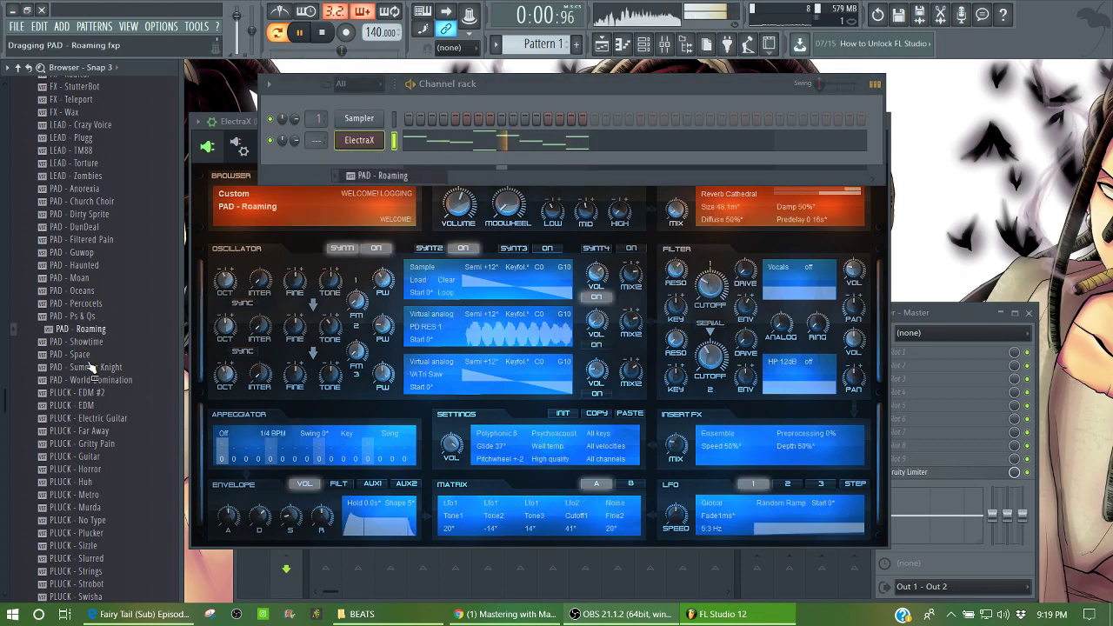
left_click_drag(91, 367, 361, 144)
Transpose all the ElectraX notes down by octaves in the piano roll, and close the piano roll.
left_click(445, 144)
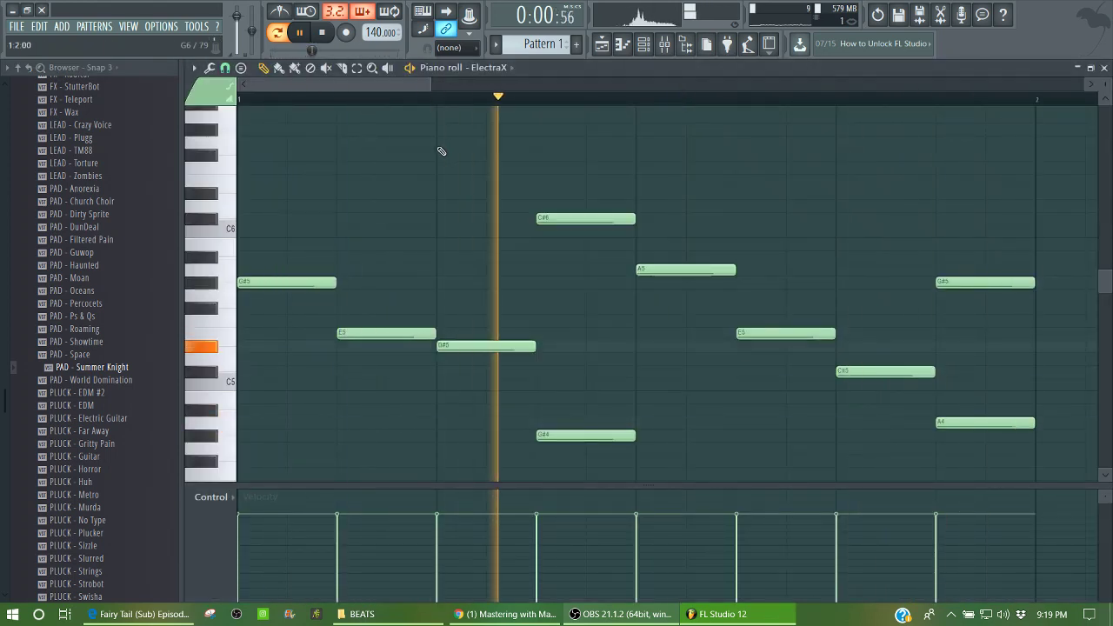
key("ctrl+Down")
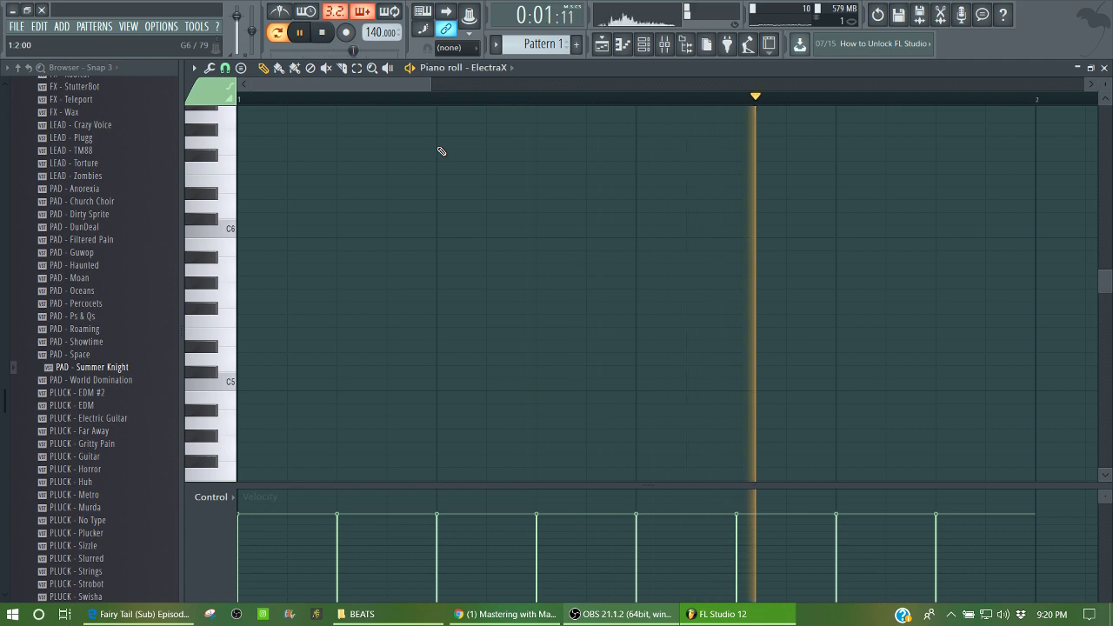
left_click(1104, 68)
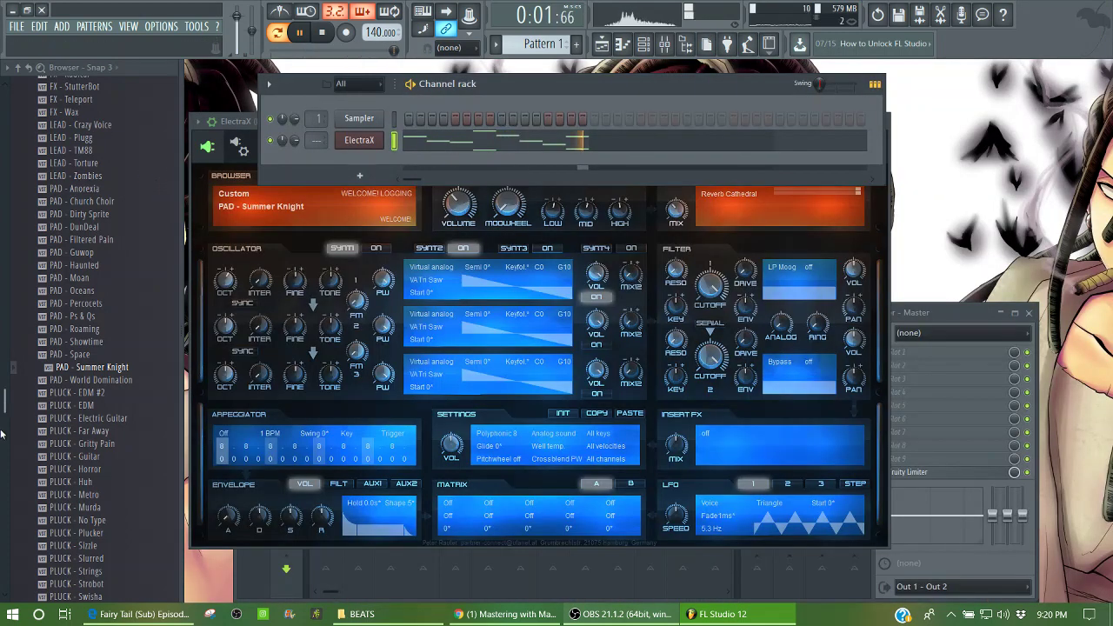
Collapse the TheBeatBuffs Inception preset folder and open the bonus-stuff folder of the TRRAPPIINN OUT THE BARNN DRUM KIT.
left_click_drag(3, 402, 10, 248)
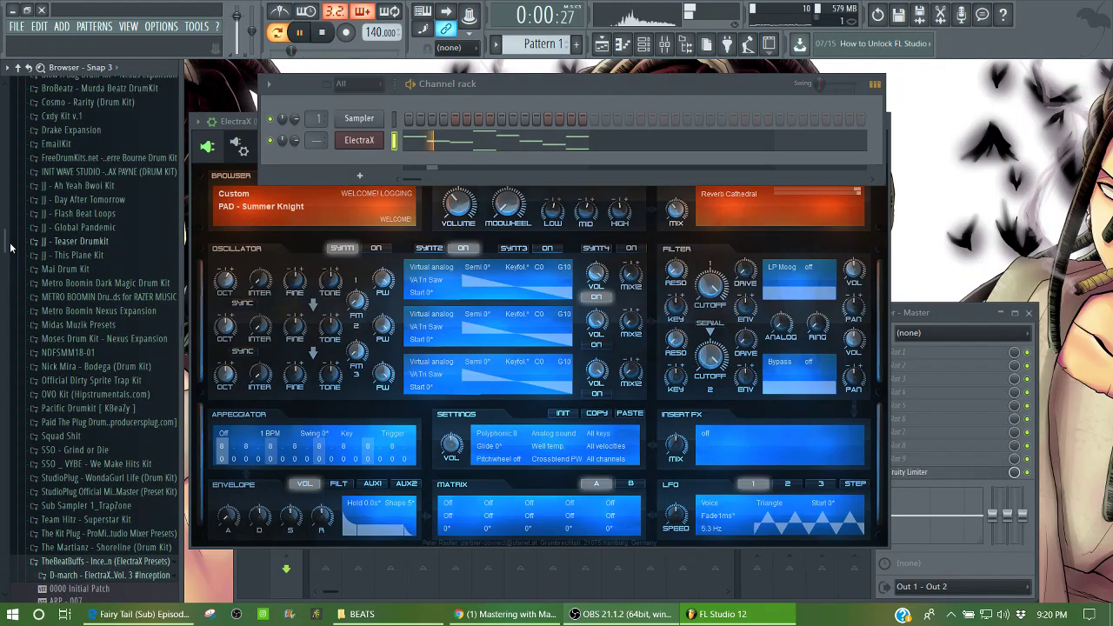
left_click(101, 564)
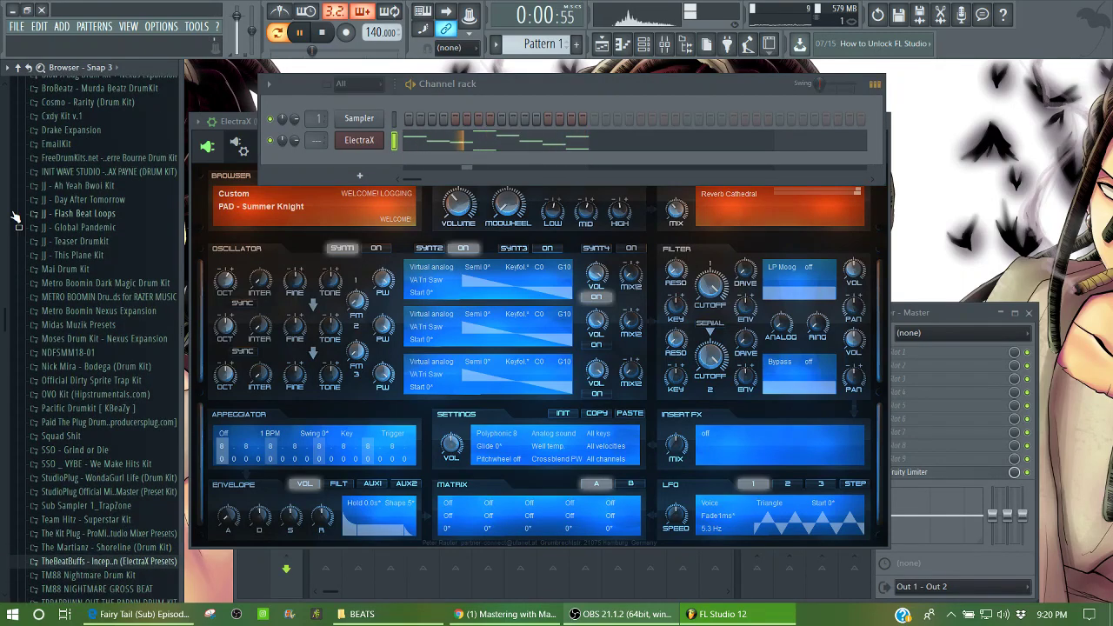
left_click_drag(2, 302, 3, 410)
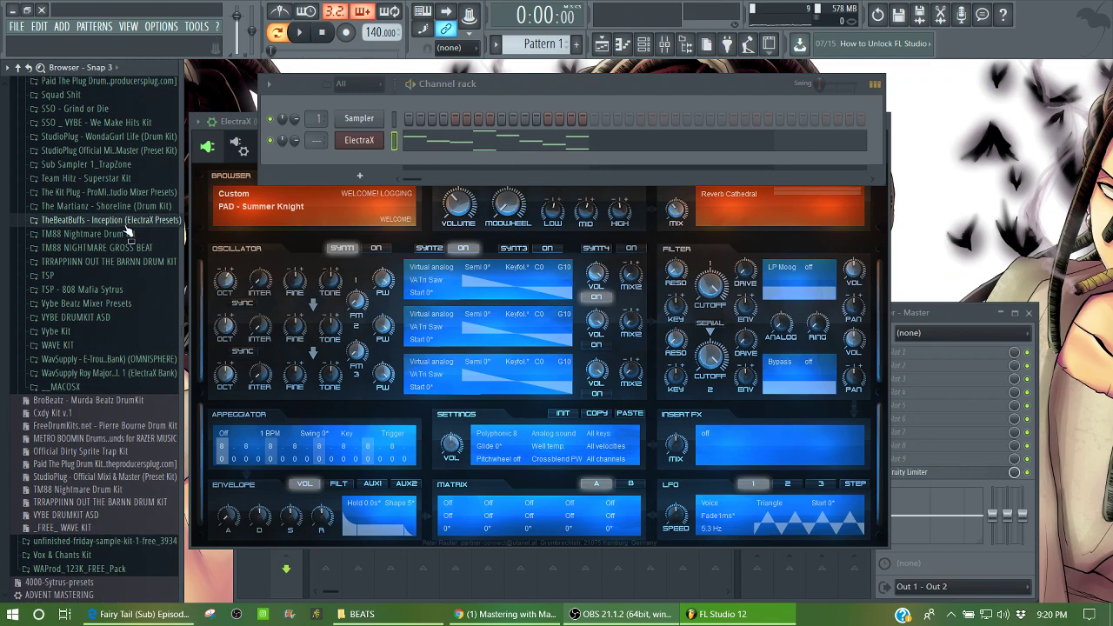
left_click(109, 261)
left_click(73, 276)
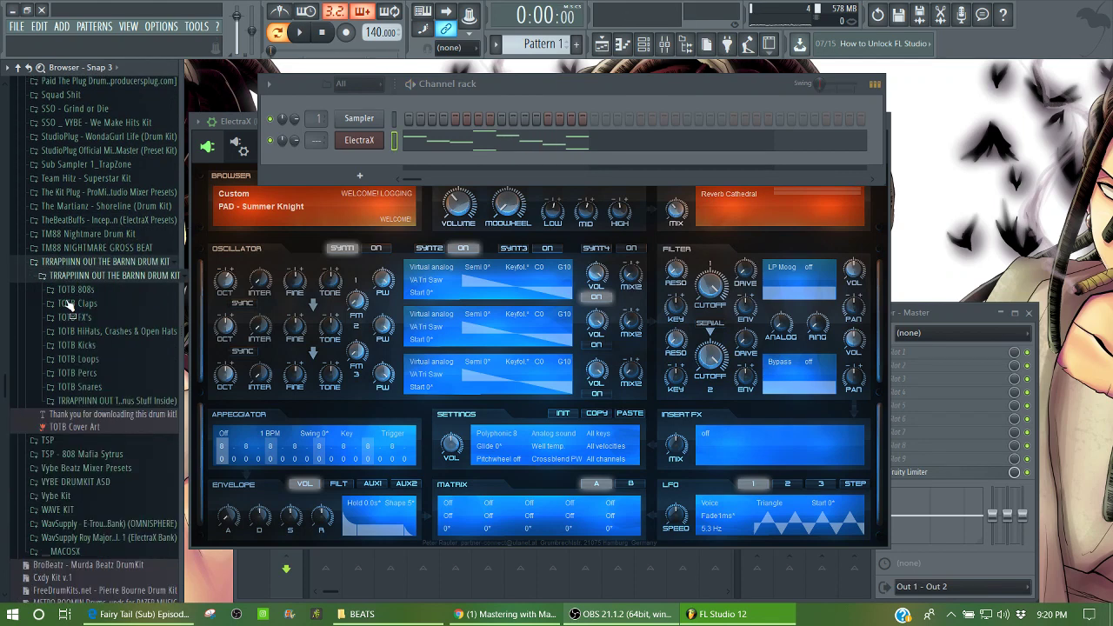
left_click(65, 401)
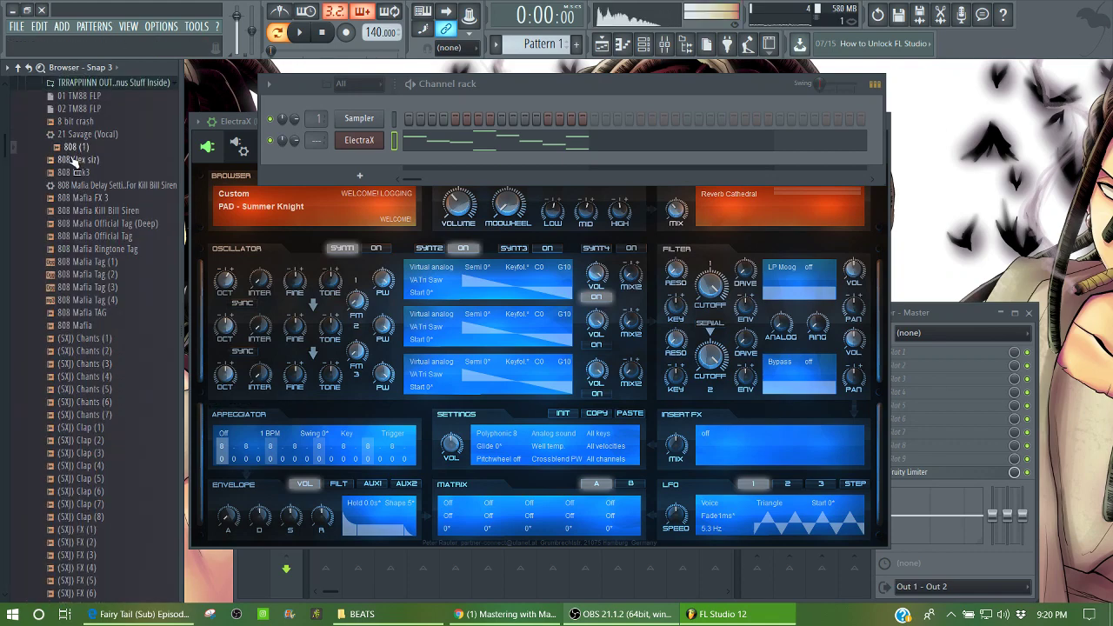
Preview the (SXJ) Kick (4) sample, add it as a new channel, and try out kick steps in its row.
scroll(82, 153, "down", 15)
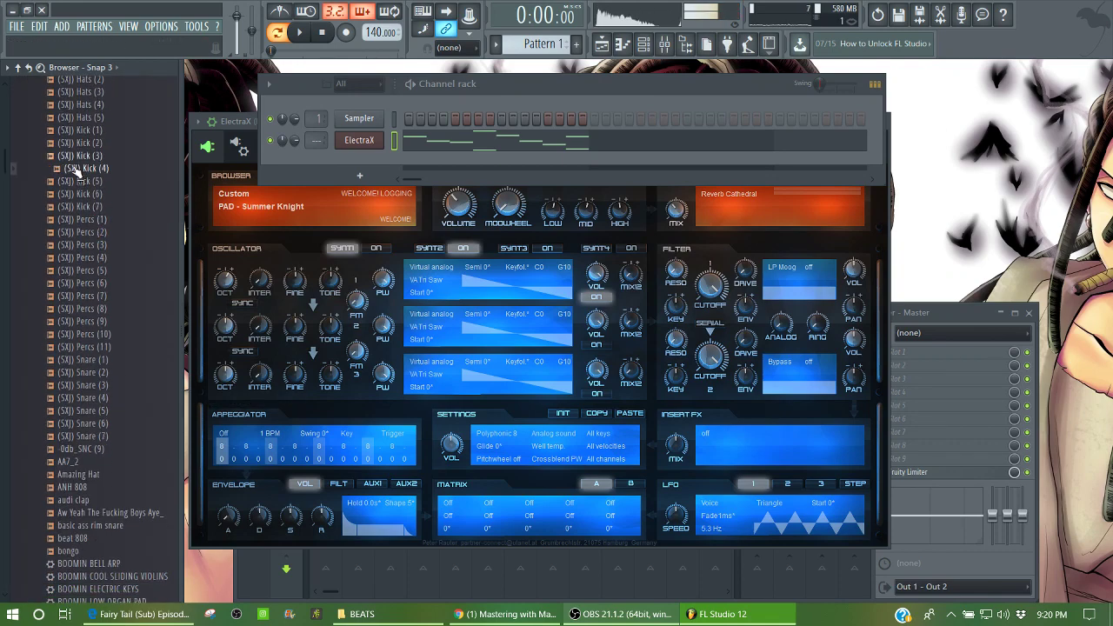
left_click(76, 172)
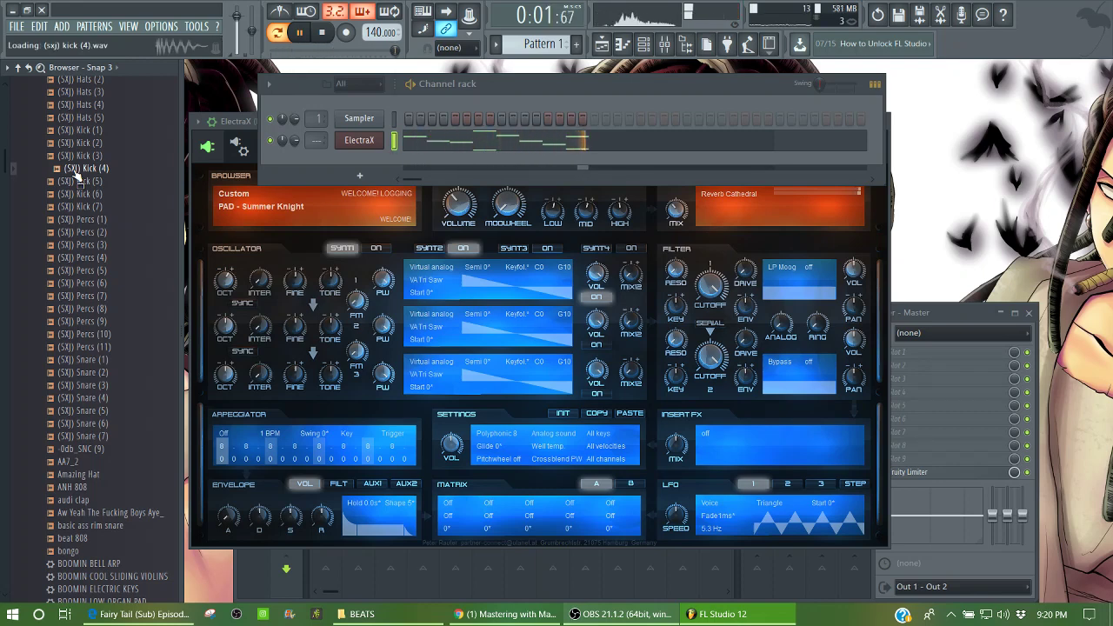
left_click_drag(62, 174, 377, 151)
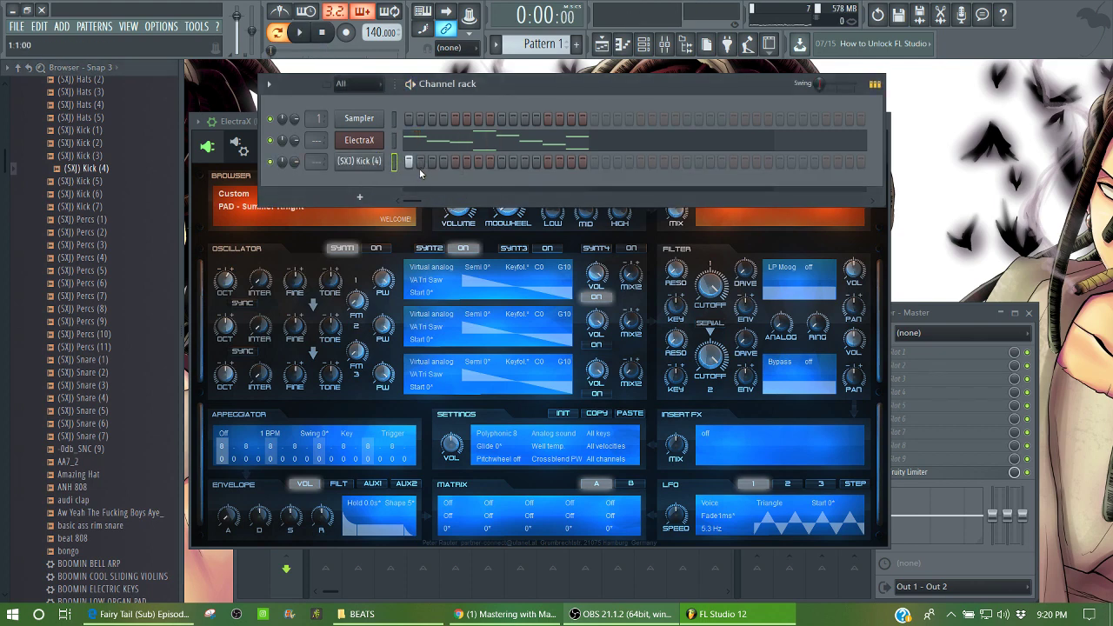
left_click(432, 165)
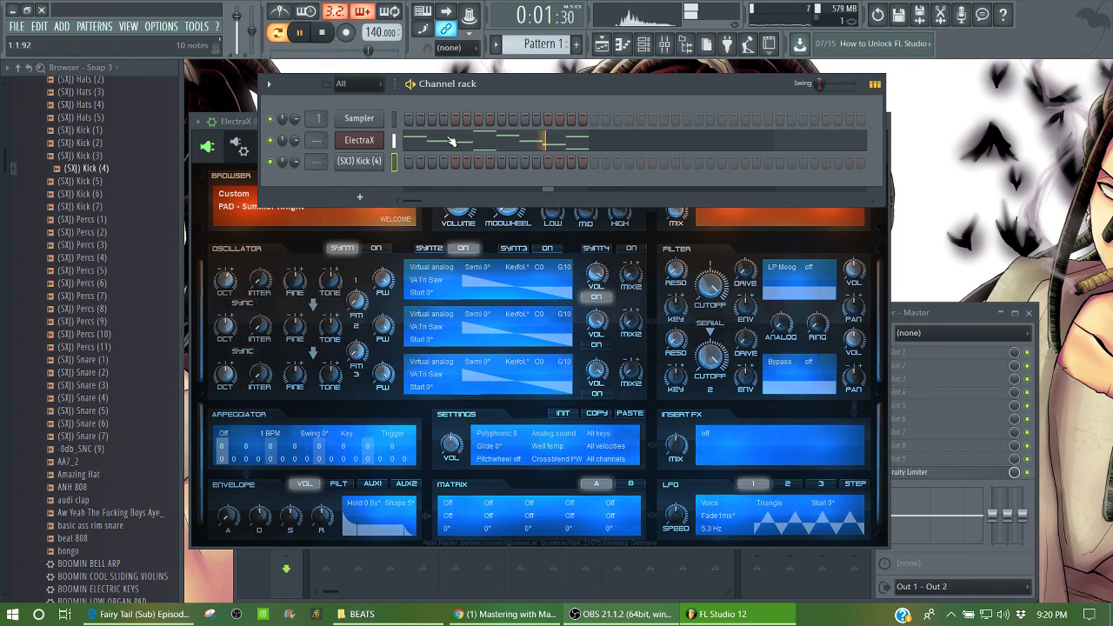
Reopen the ElectraX piano roll, raise all the notes so the first one sits on G#4, and stop playback.
left_click(452, 141)
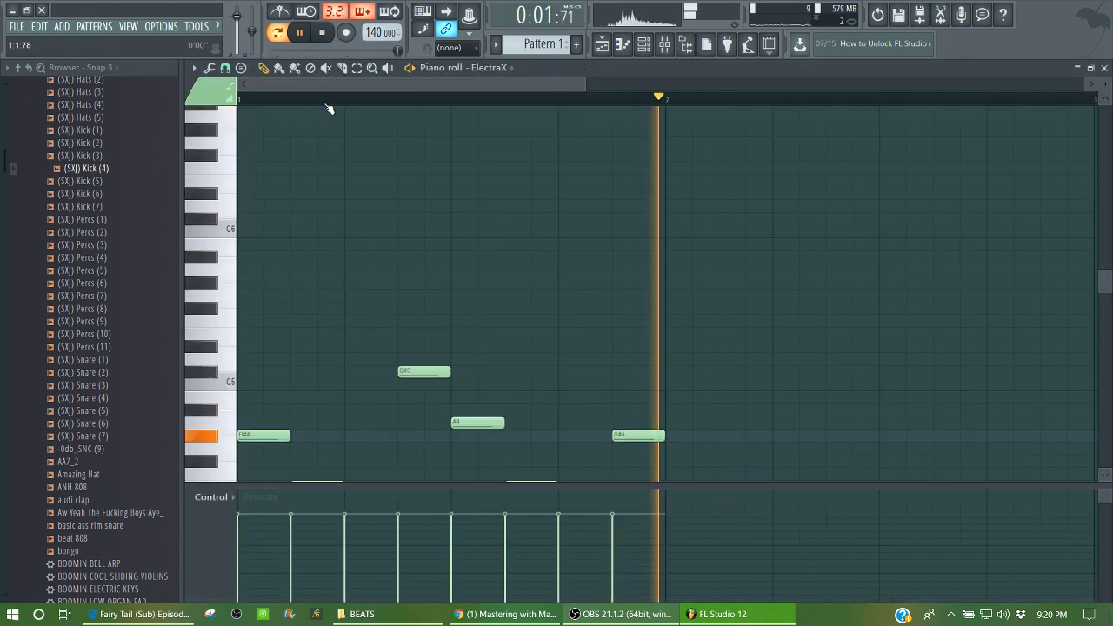
key("space")
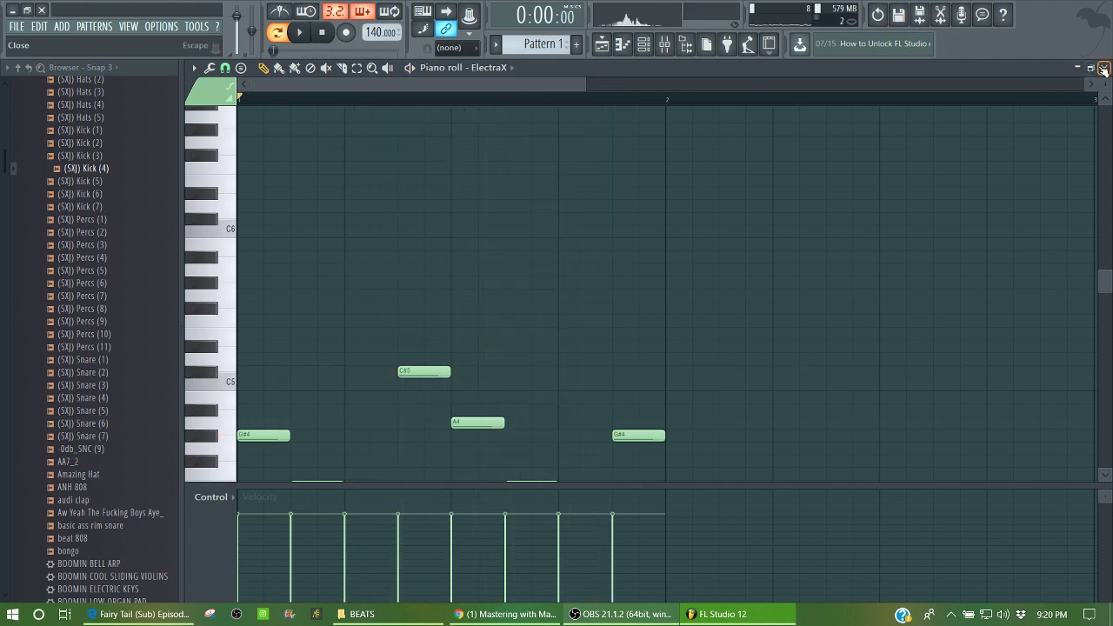
Play the ElectraX melody to review its notes across the bar, and close the piano roll.
key("space")
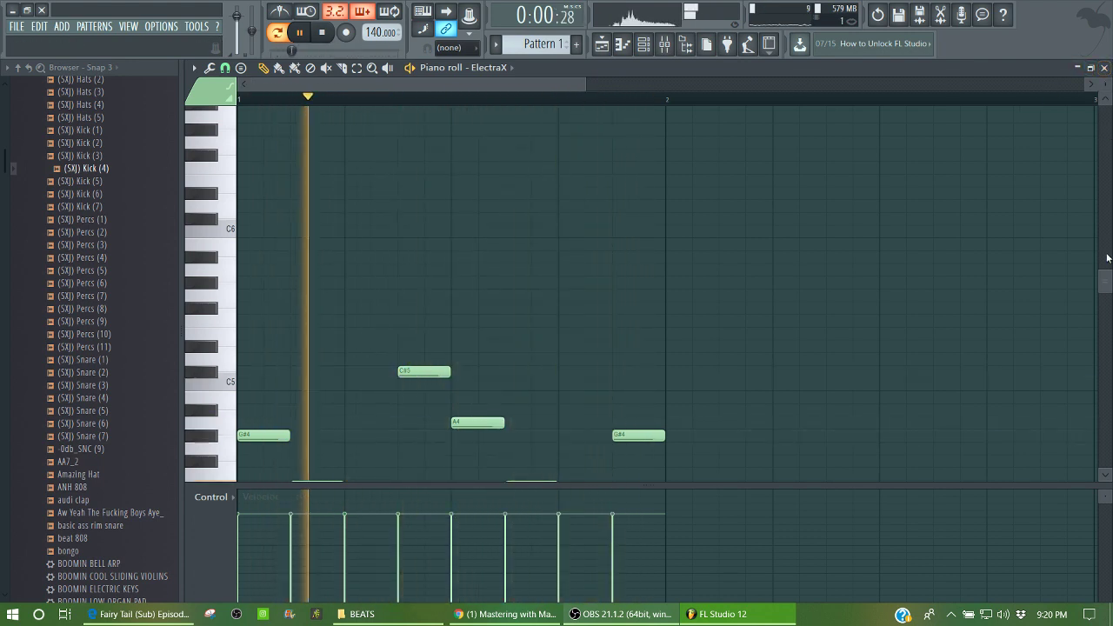
left_click_drag(1108, 258, 1094, 351)
key("space")
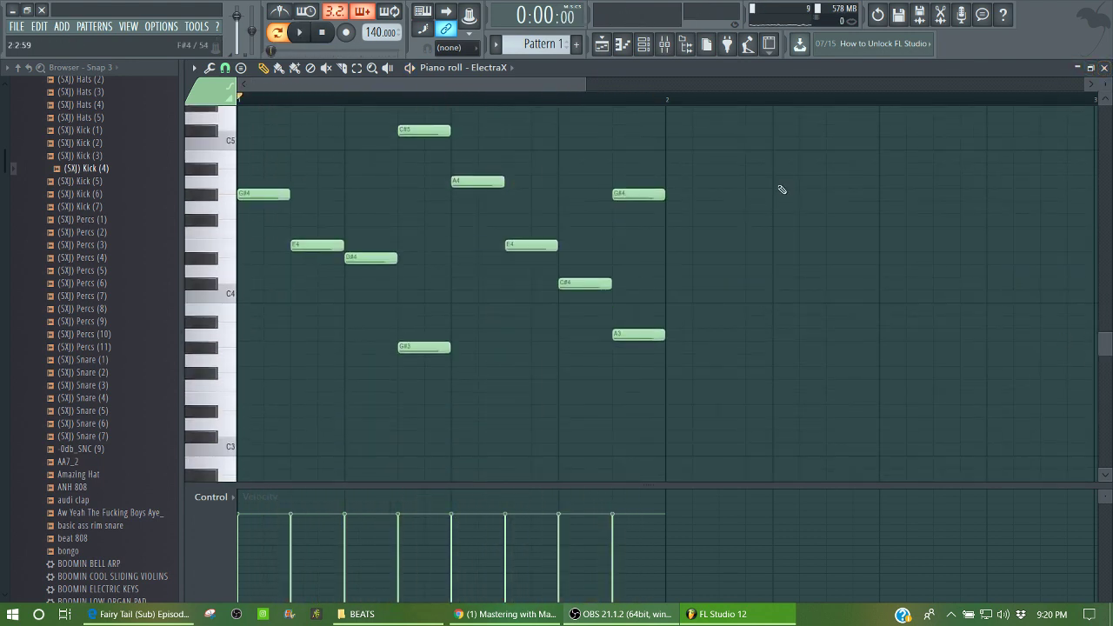
left_click_drag(597, 82, 992, 83)
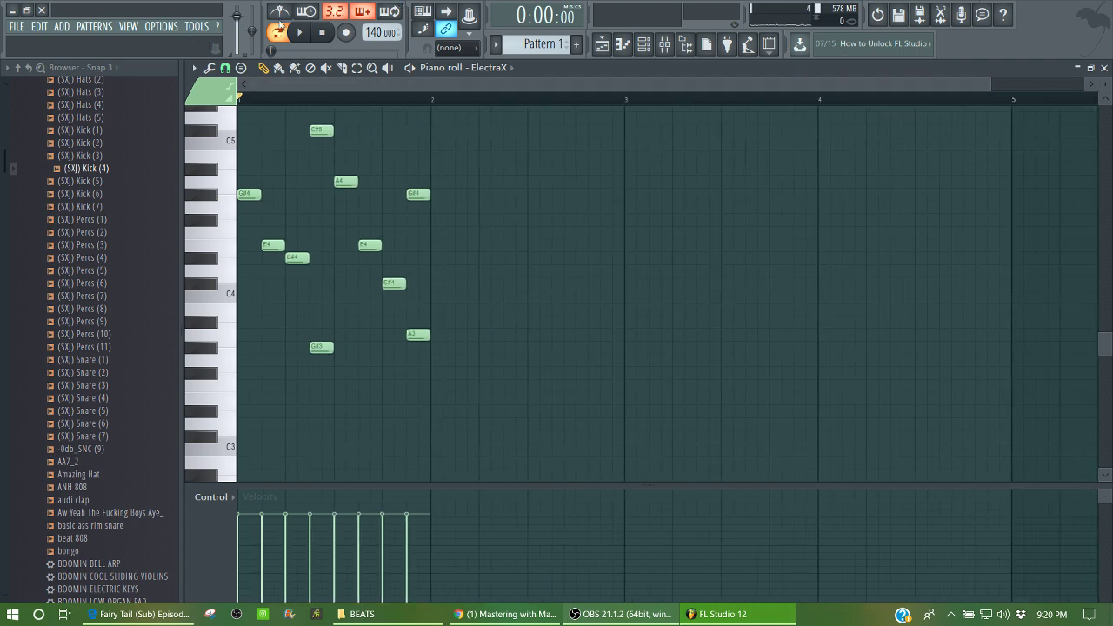
key("space")
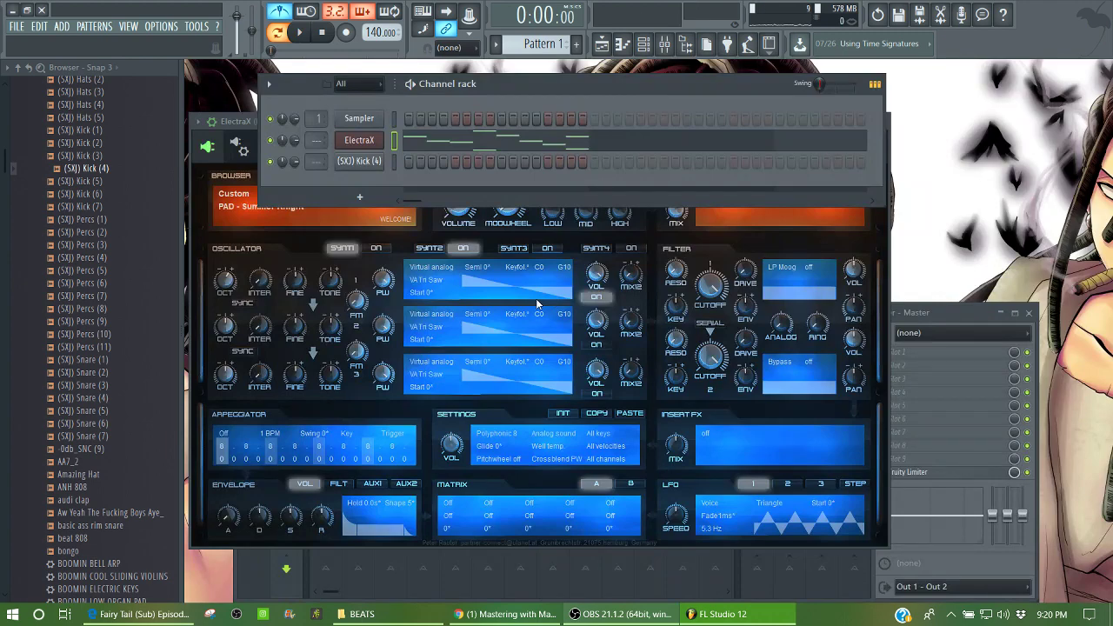
Expand the TheBeatBuffs Inception ElectraX preset folder, load the PAD - Moan preset onto the ElectraX channel, and start playback.
mouse_move(3, 161)
left_mouse_down()
mouse_move(14, 339)
mouse_move(3, 140)
left_mouse_up()
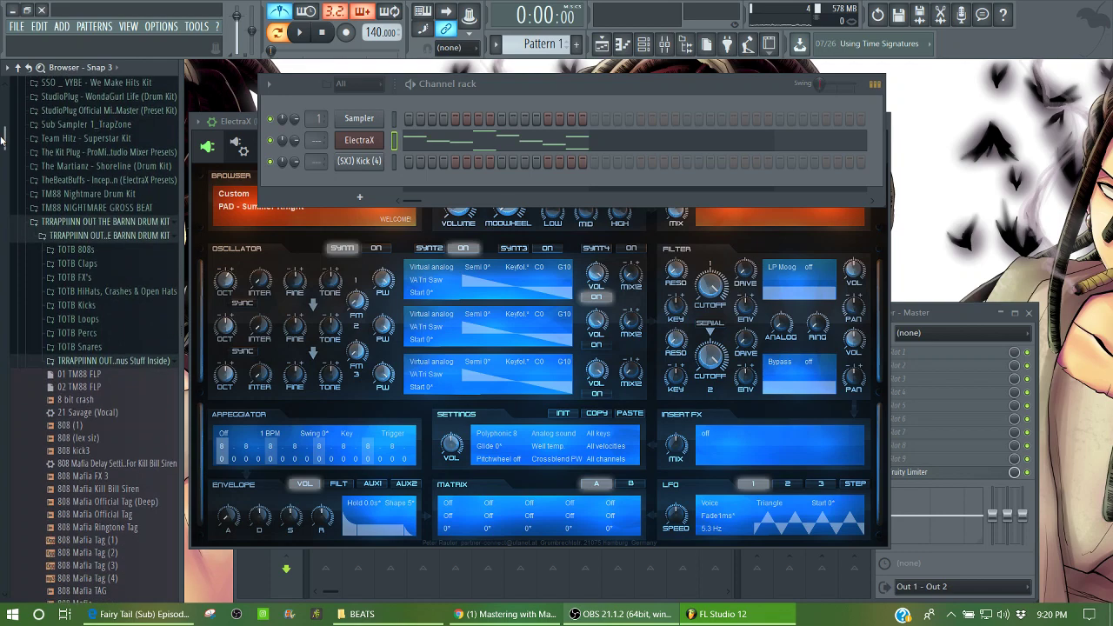
left_click(112, 180)
scroll(78, 207, "down", 15)
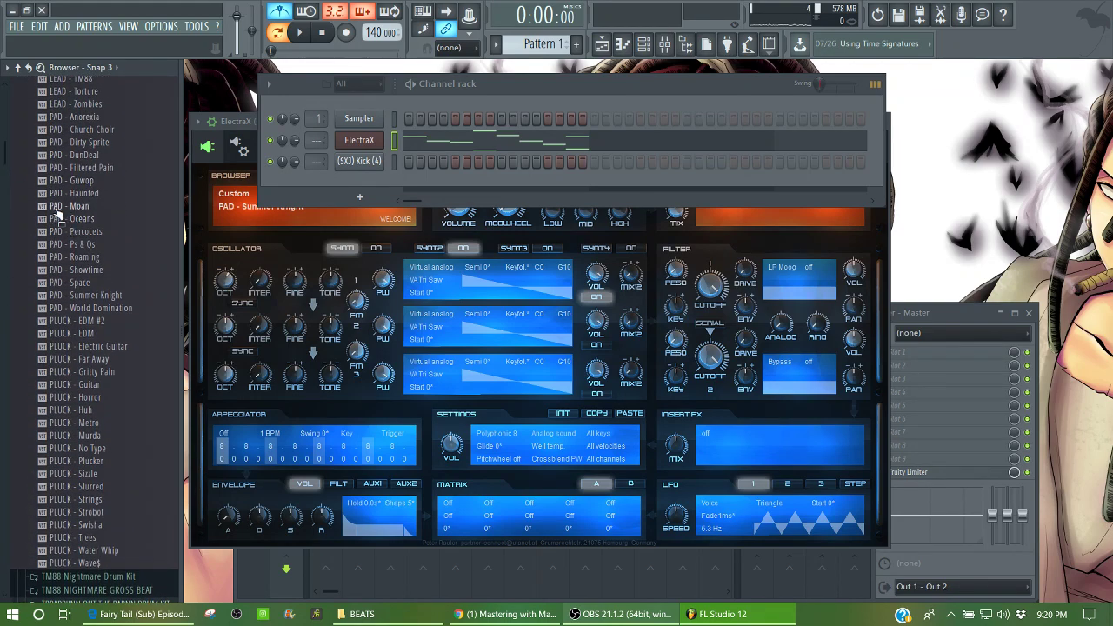
left_click_drag(64, 212, 365, 143)
key("space")
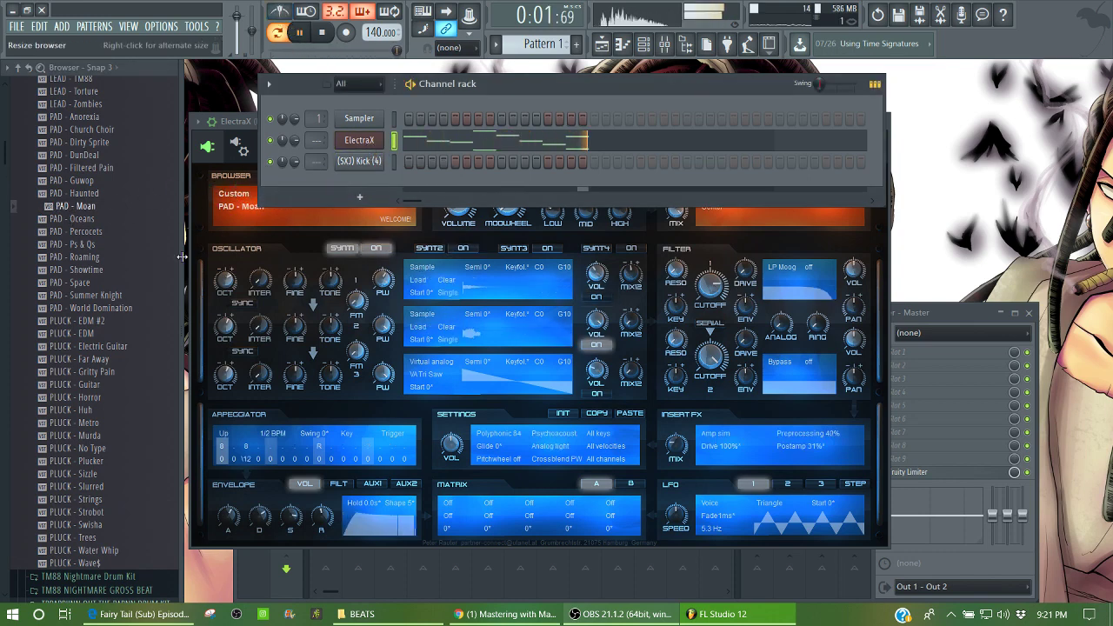
Try the PAD - Haunted, PAD - Guwop, PAD - Dirty Sprite and PAD - Filtered Pain presets on the ElectraX channel during playback.
left_click_drag(78, 193, 370, 146)
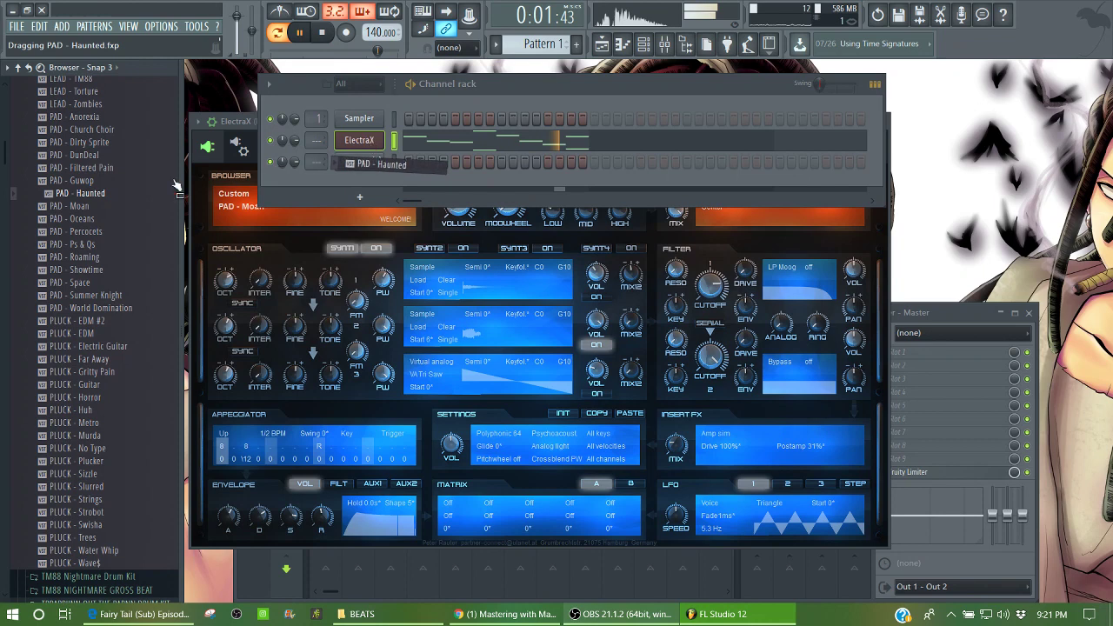
left_click_drag(87, 168, 364, 143)
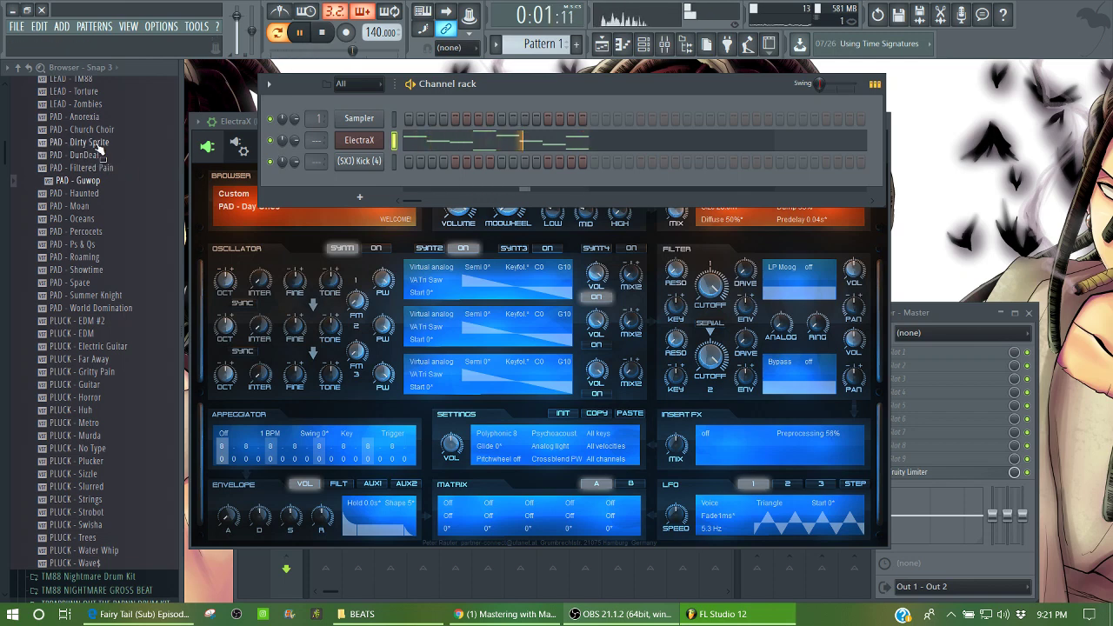
left_click_drag(96, 143, 387, 143)
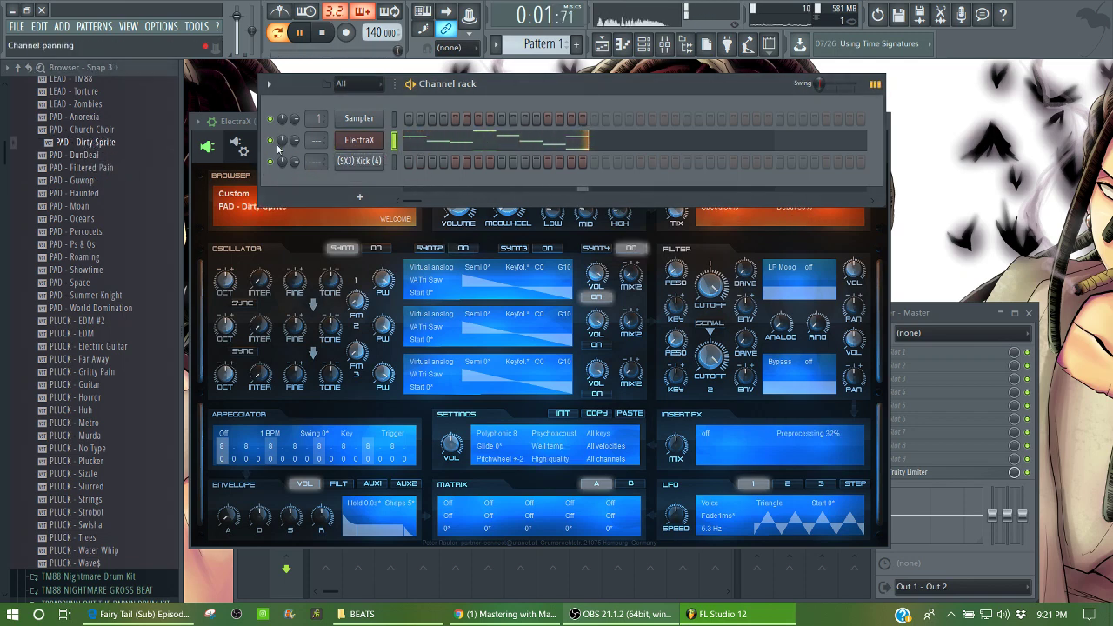
left_click_drag(87, 167, 364, 148)
Load the PAD - Anorexia preset onto ElectraX, adjust the channel's volume slightly, and restart playback.
left_click(83, 116)
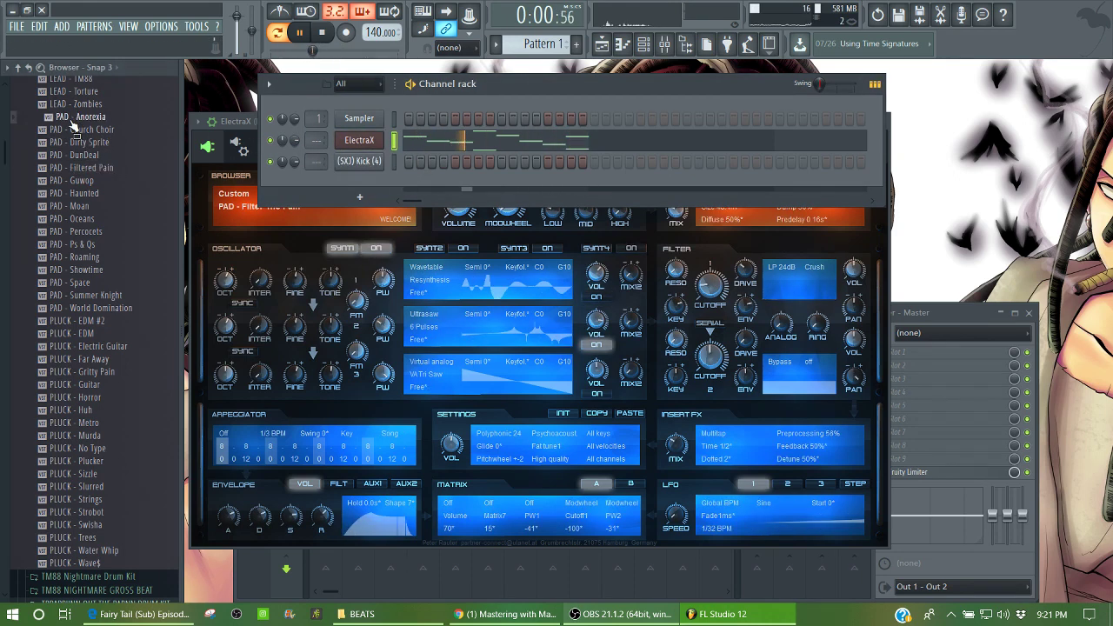
left_click_drag(74, 123, 370, 148)
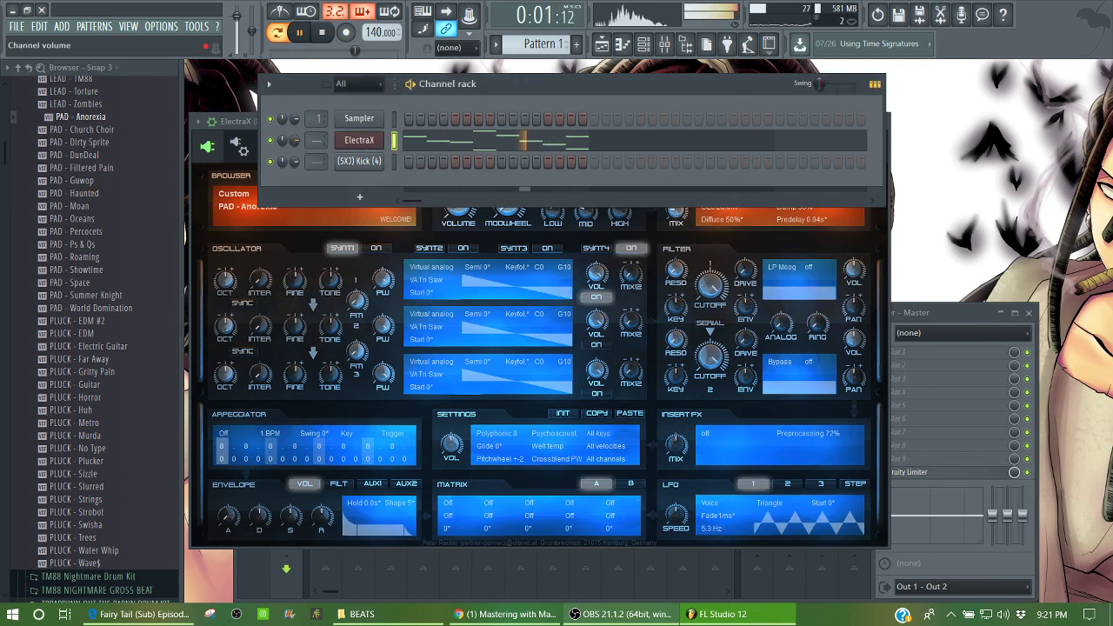
left_click_drag(296, 142, 297, 146)
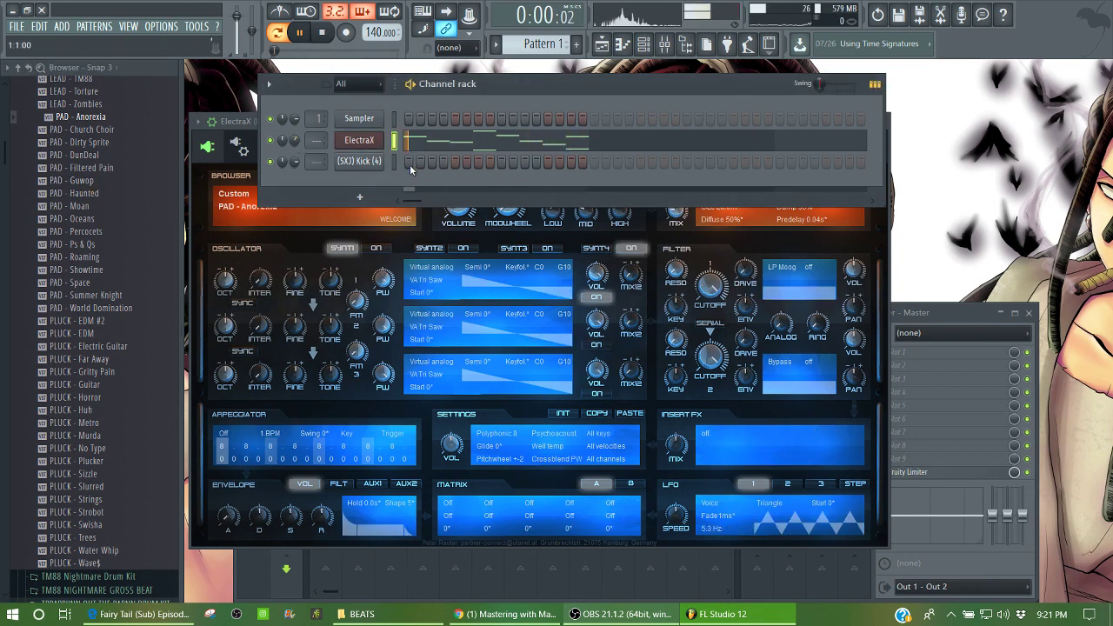
key("space")
key("space")
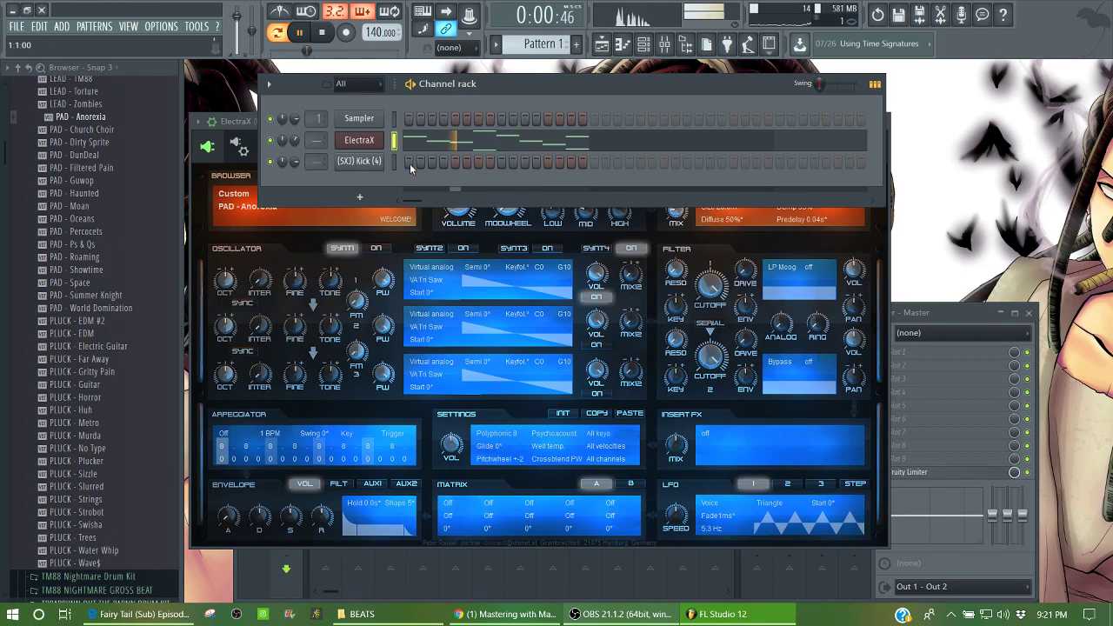
Delete the C#5 note and the last G#4 note from the ElectraX melody, and close the piano roll.
left_click(455, 146)
right_click(497, 130)
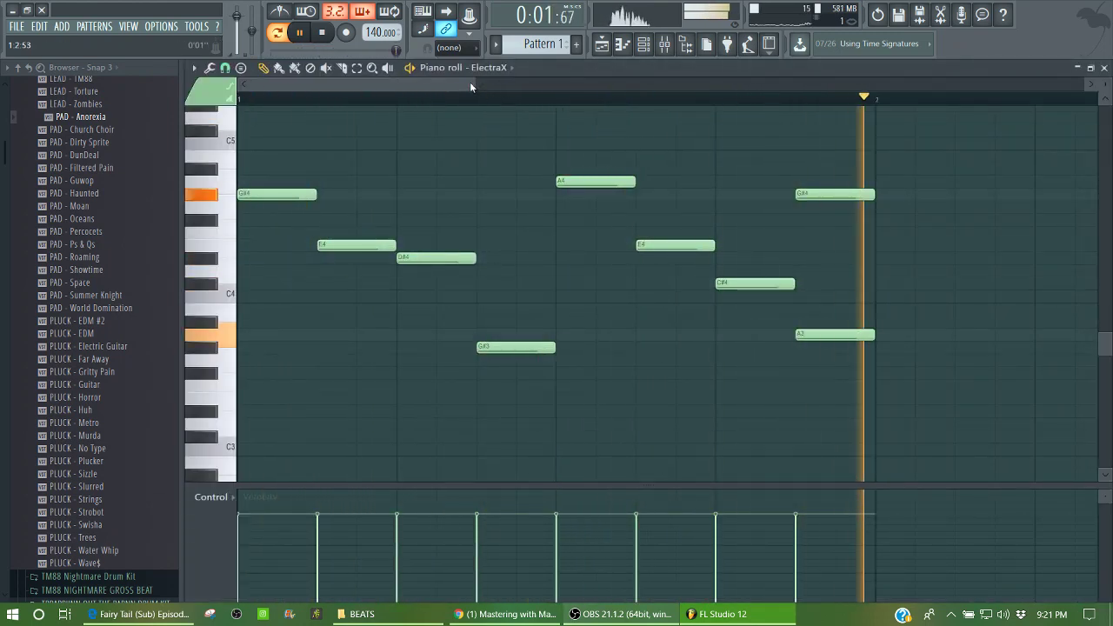
right_click(806, 195)
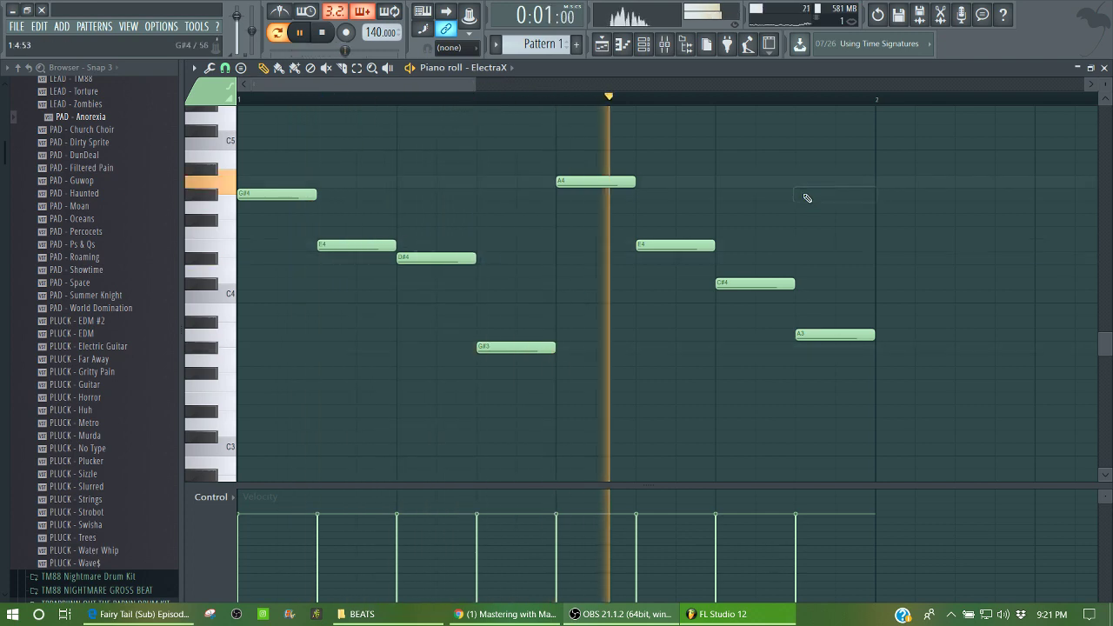
left_click(1105, 68)
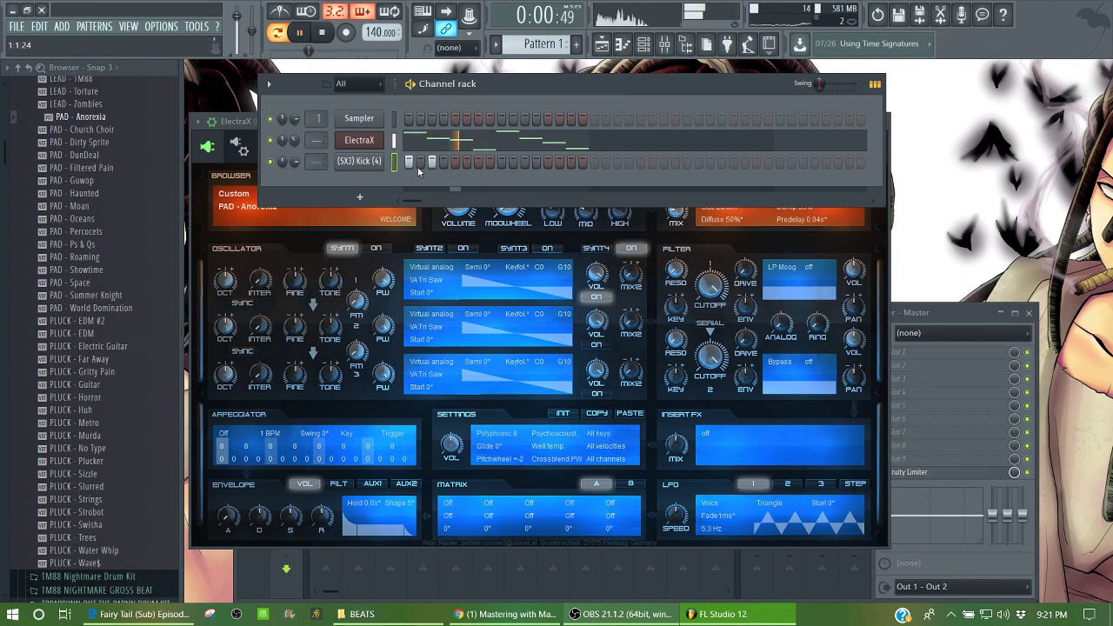
Program the (SXJ) Kick (4) row with hits on steps 1, 5 and 15.
key("space")
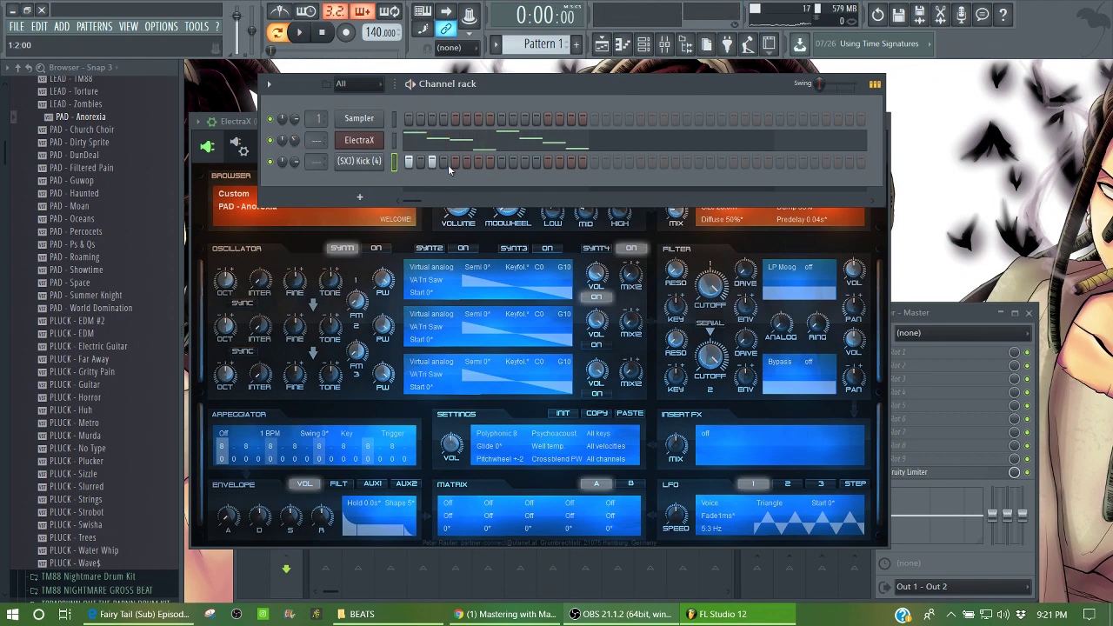
key("space")
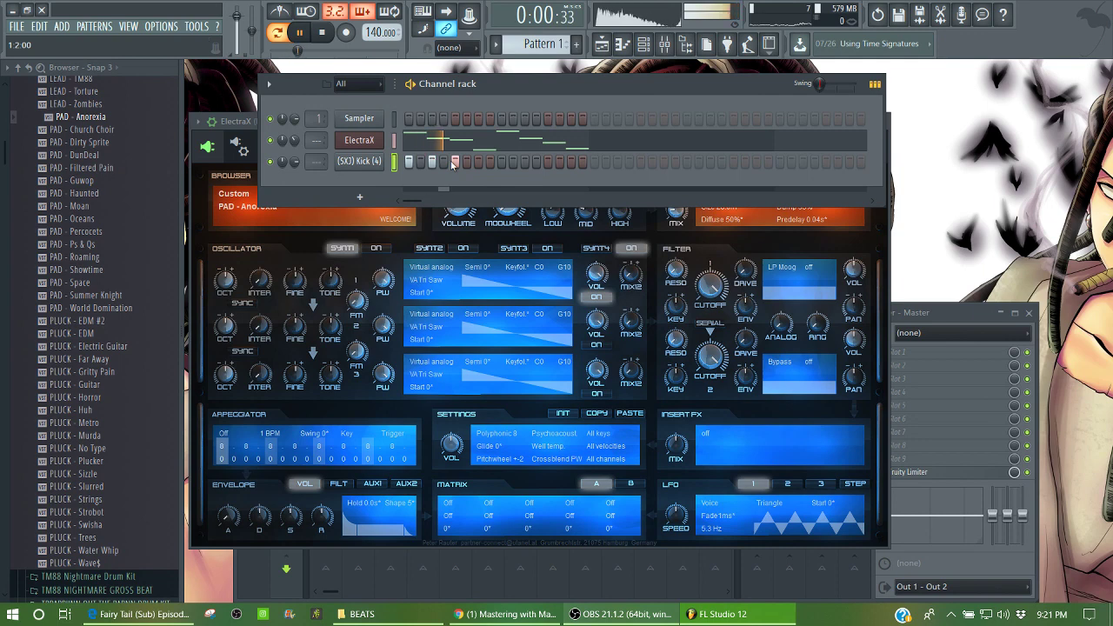
left_click(593, 163)
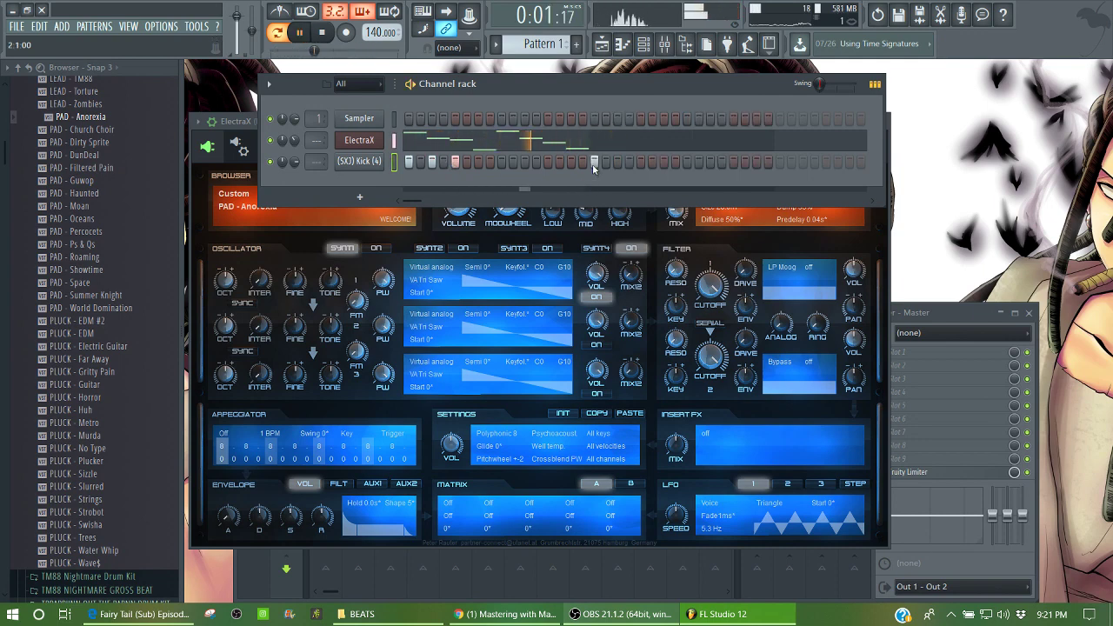
right_click(594, 165)
left_click(573, 162)
Duplicate the ElectraX melody into the second bar in the piano roll, and repeat the kicks on steps 21 and 31.
key("space")
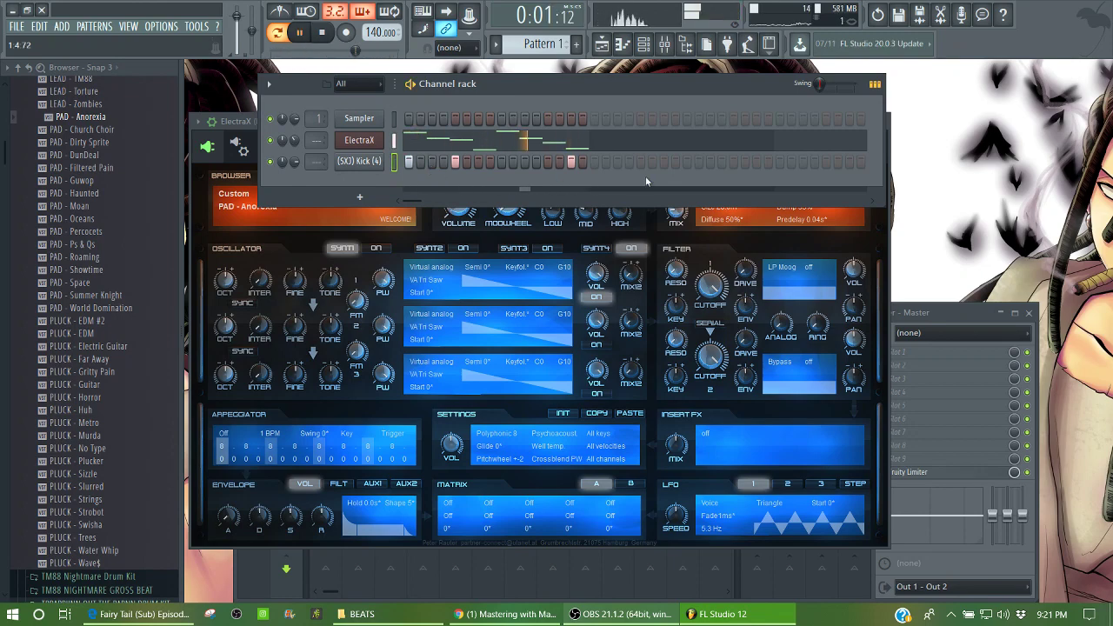
left_click(609, 149)
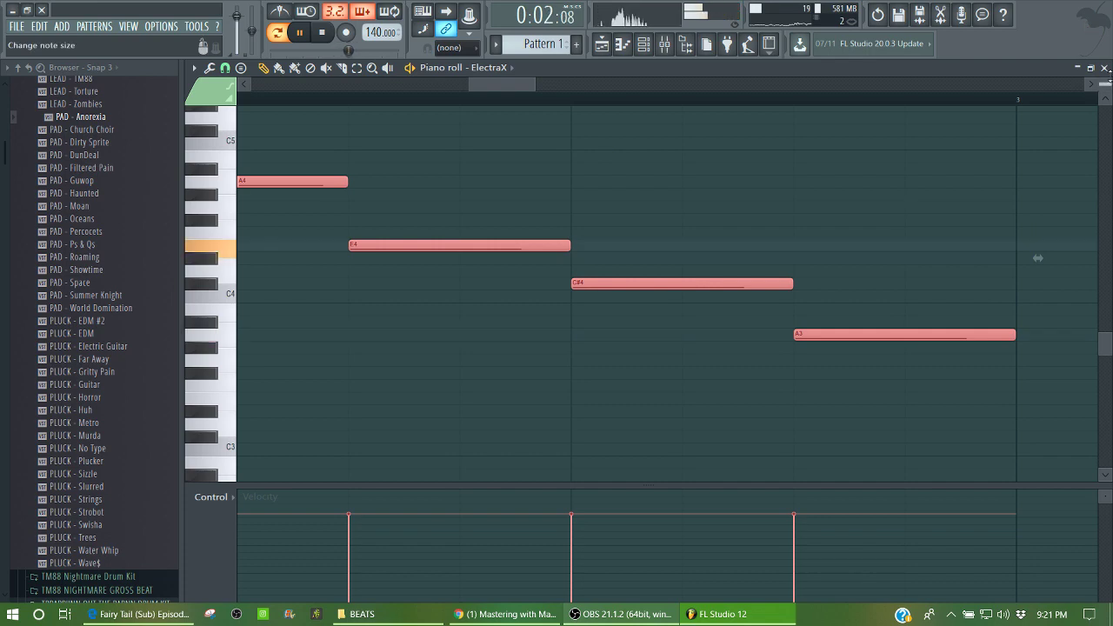
left_click(1105, 67)
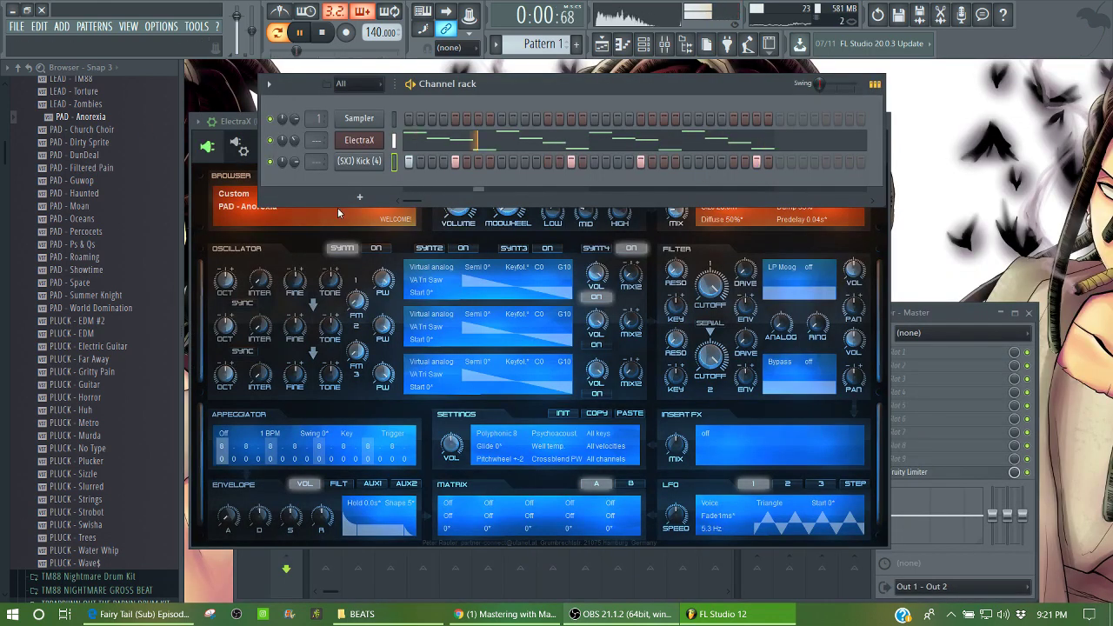
Collapse the TheBeatBuffs preset folder and expand the TOTB Claps folder of the TRRAPPIINN OUT THE BARNN DRUM KIT.
left_click_drag(1, 164, 3, 147)
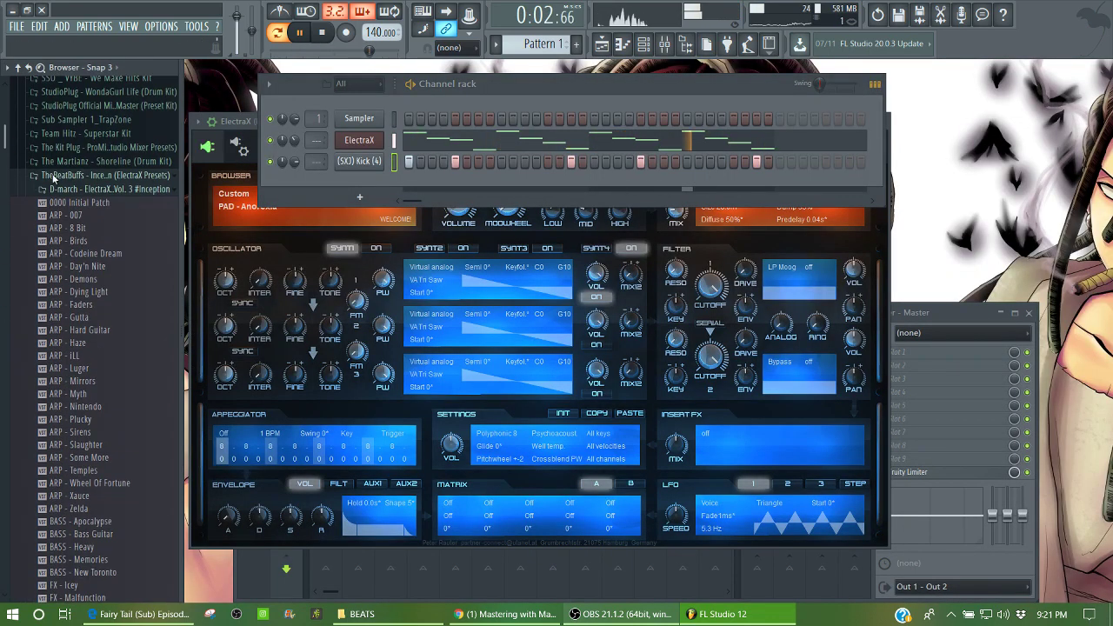
left_click(113, 175)
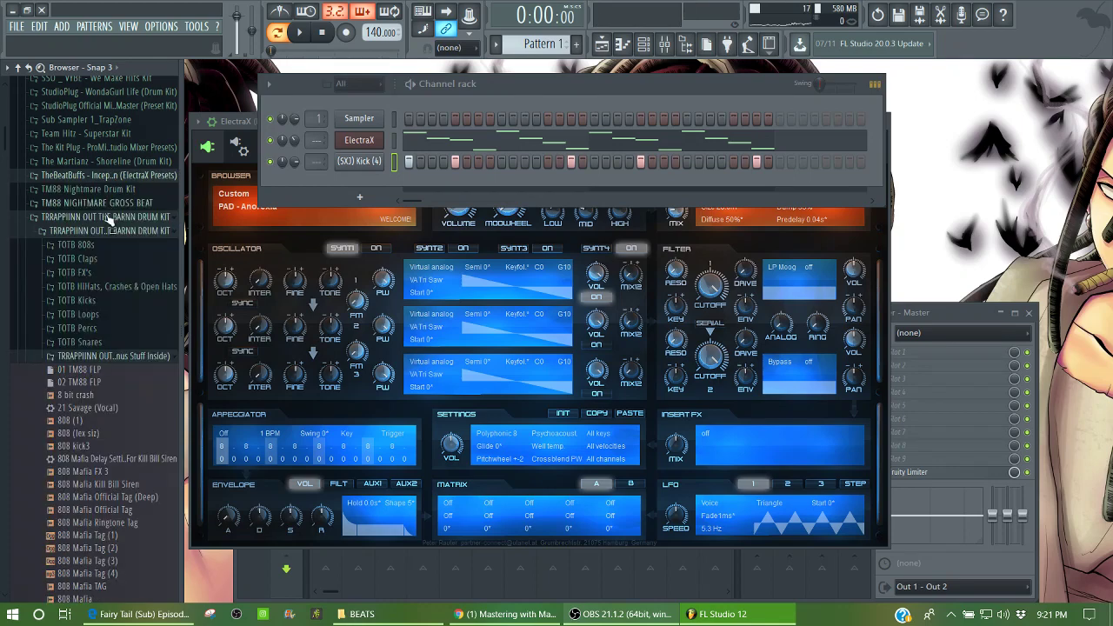
left_click(63, 259)
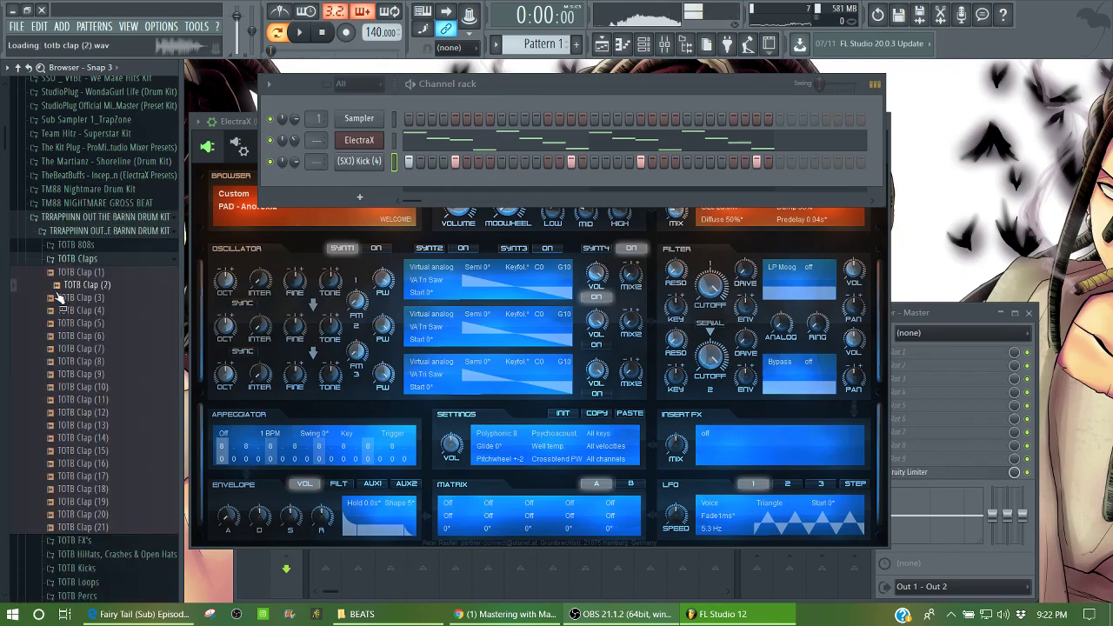
Preview the TOTB Clap samples one after another, and collapse their folder.
left_click(76, 374)
key("Down")
key("Down")
key("Down")
key("Down")
key("Down")
key("Down")
key("Down")
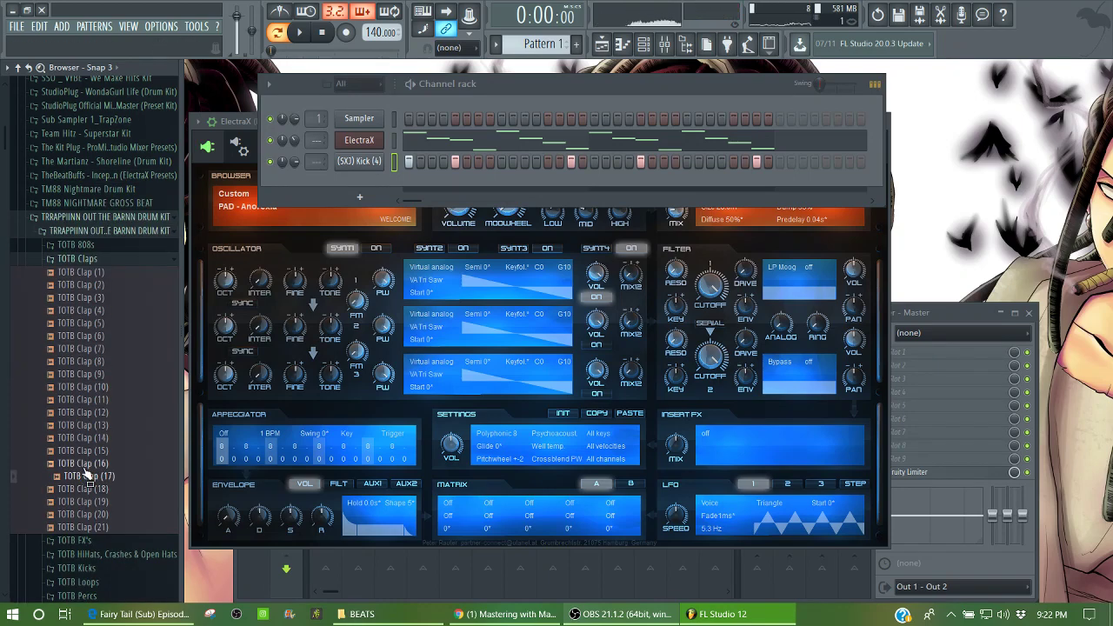
left_click(108, 260)
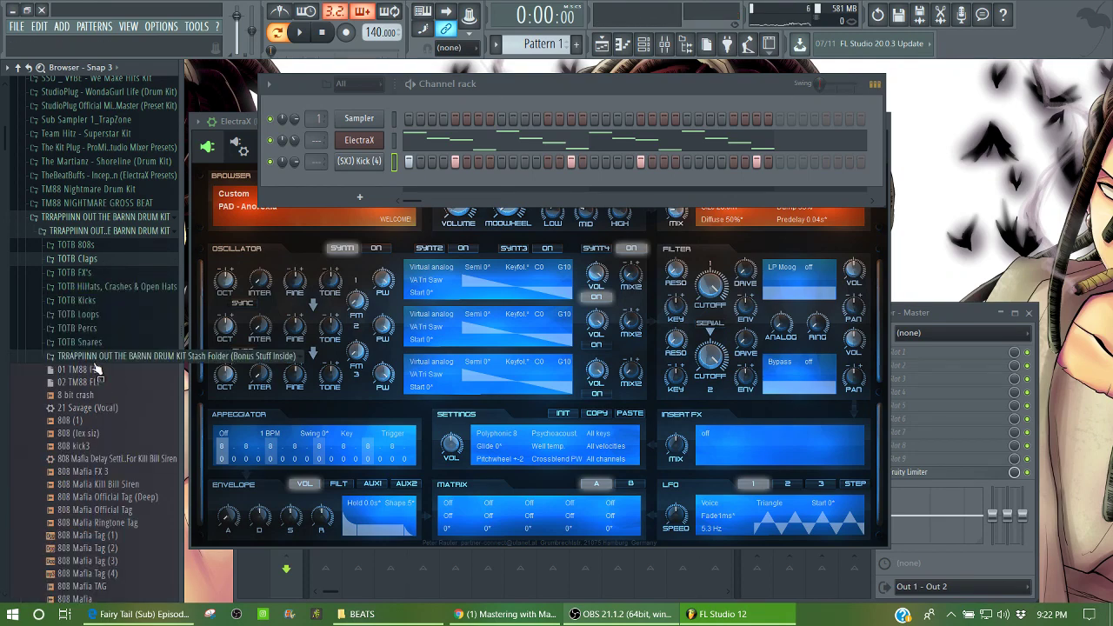
Audition the hat and COH Clap samples in the kit's bonus-stuff folder, and add COH Clap (4) as a new channel.
left_click_drag(2, 148, 4, 172)
left_click(72, 245)
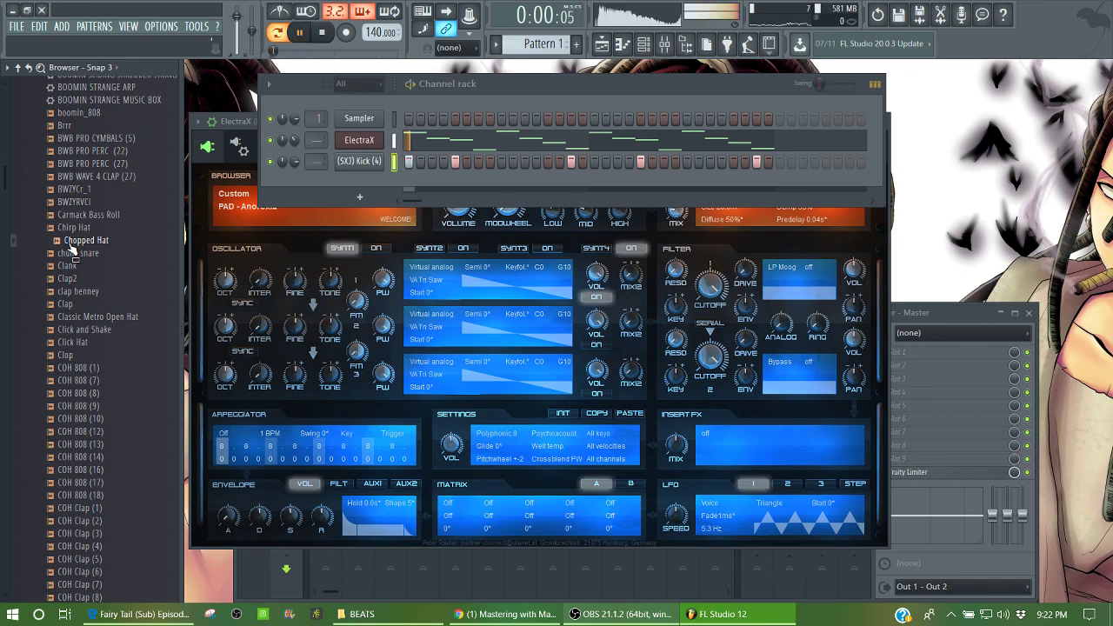
mouse_move(3, 171)
left_mouse_down()
mouse_move(2, 123)
mouse_move(3, 194)
left_mouse_up()
key("space")
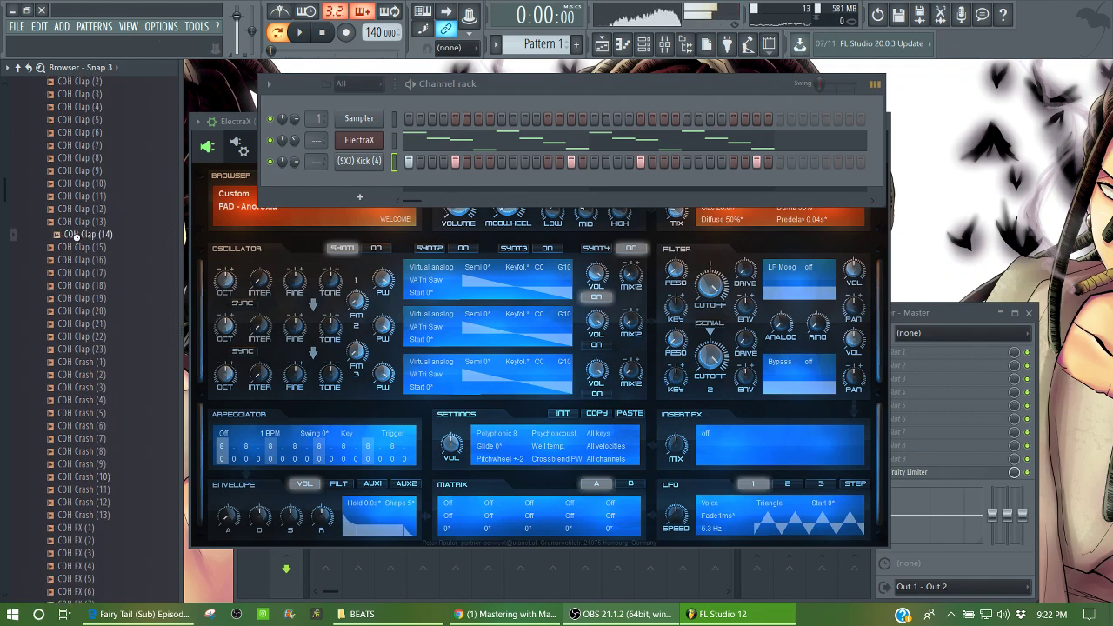
left_click(74, 146)
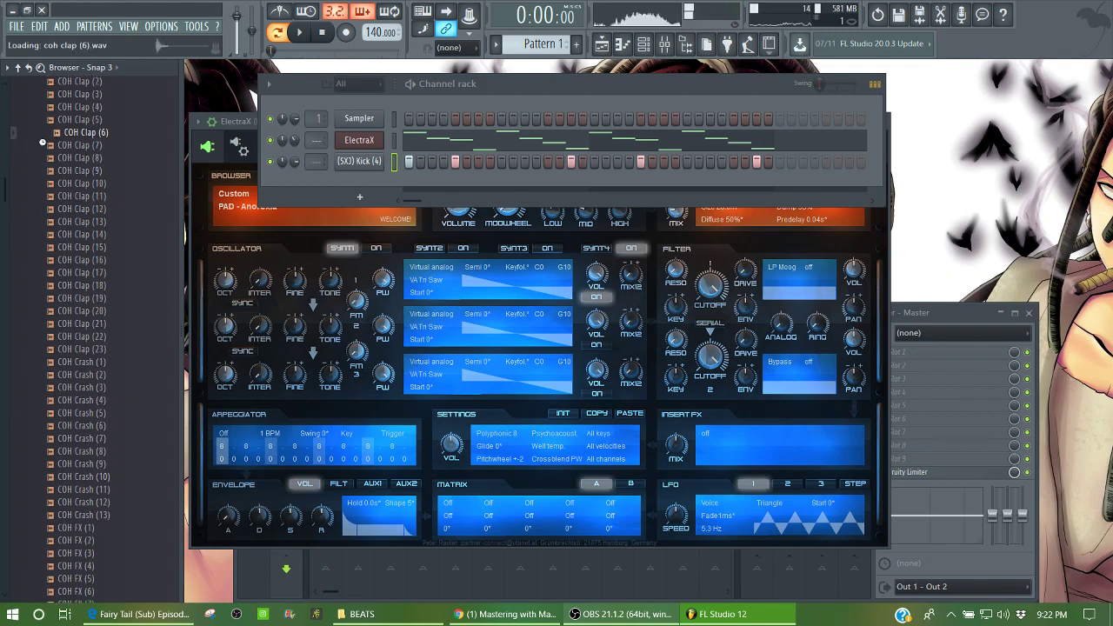
left_click(92, 106)
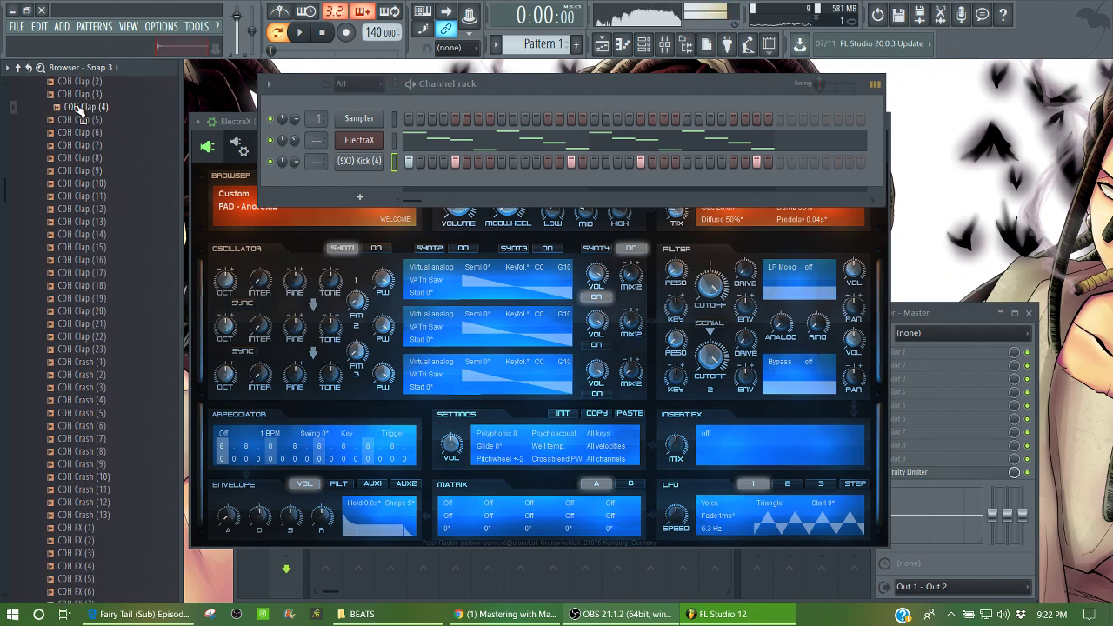
left_click_drag(354, 195, 446, 196)
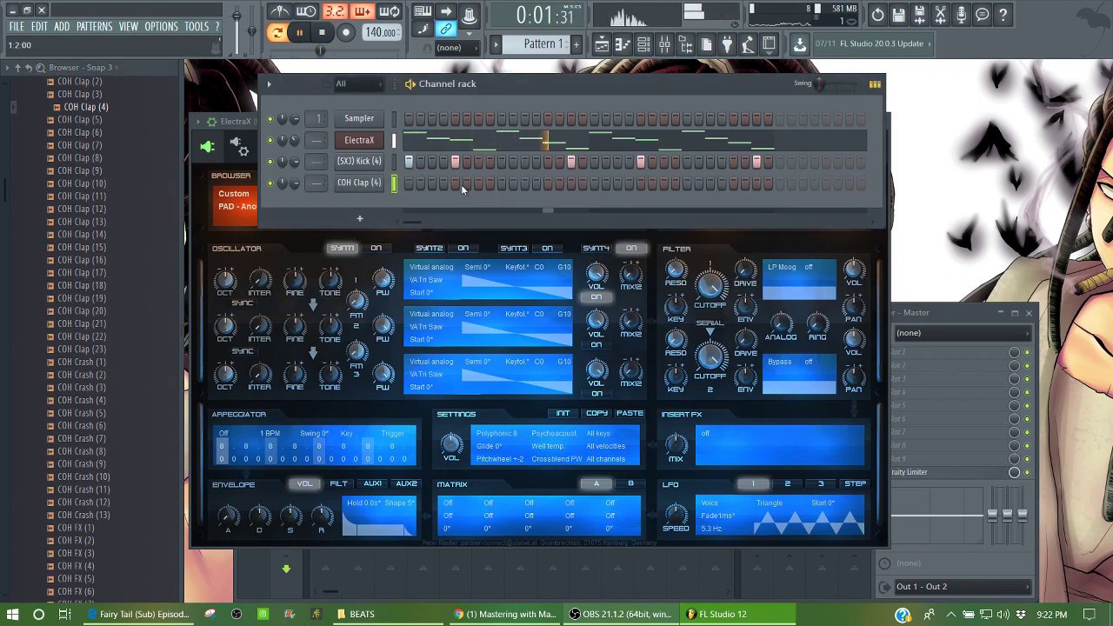
Place COH Clap (4) hits on steps 9 and 25, and open the clap channel's settings.
left_click(502, 183)
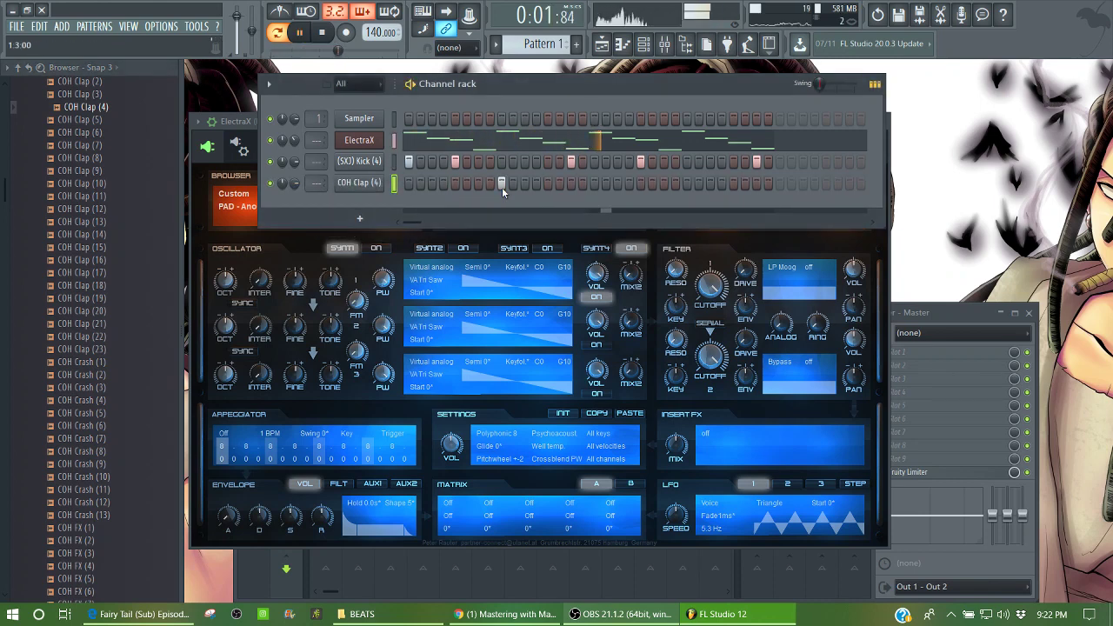
left_click(359, 182)
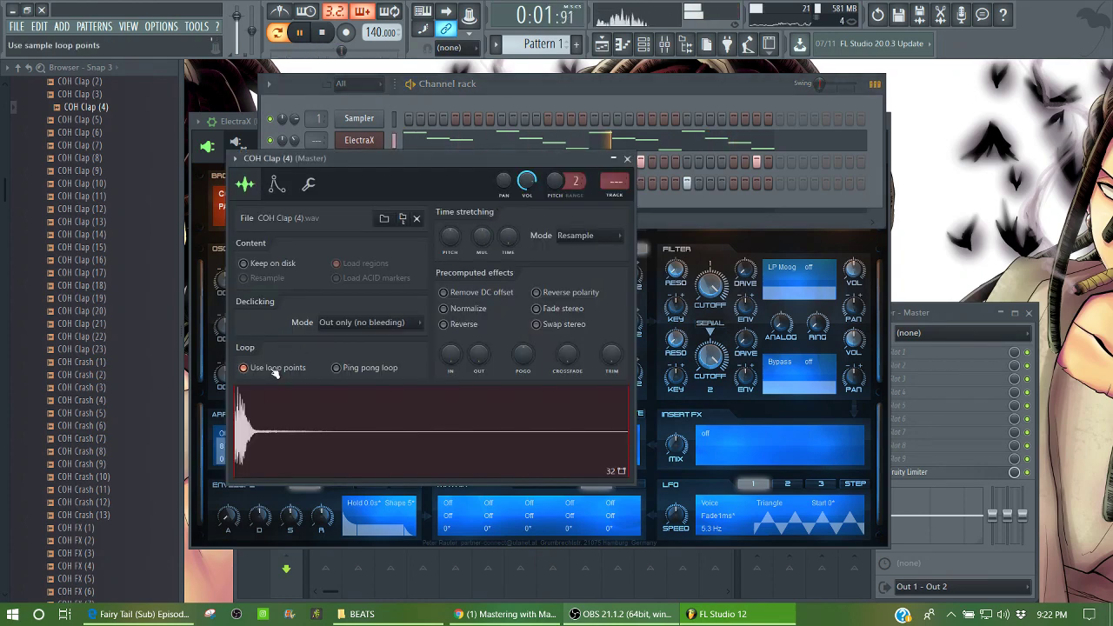
Stop playback and swap the clap channel's sample for COH Snare (18) from the kit.
key("space")
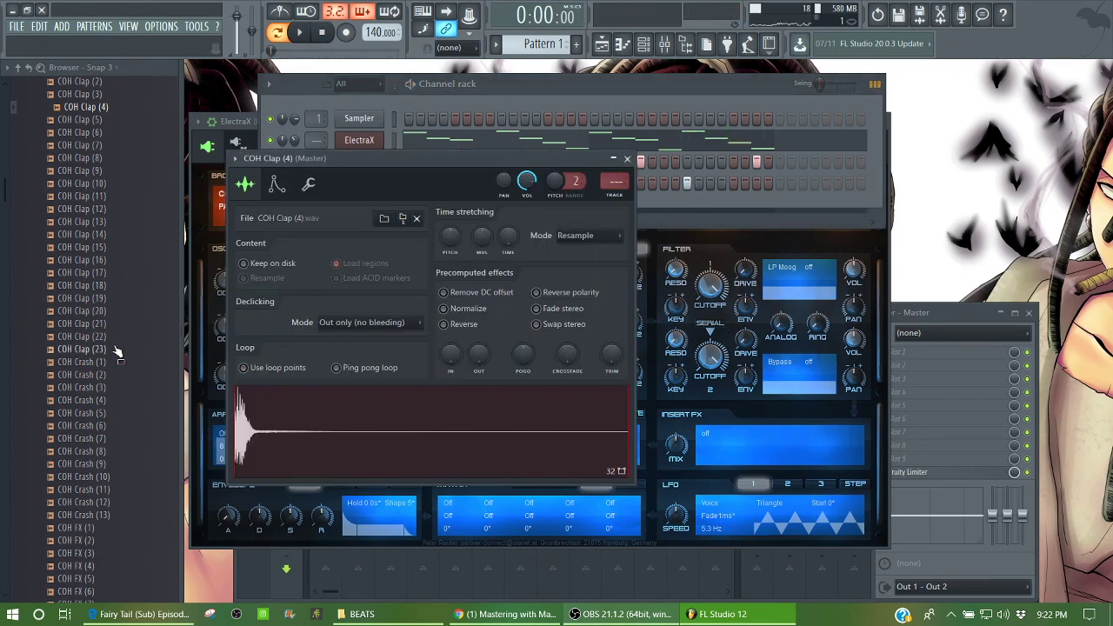
left_click_drag(4, 196, 2, 234)
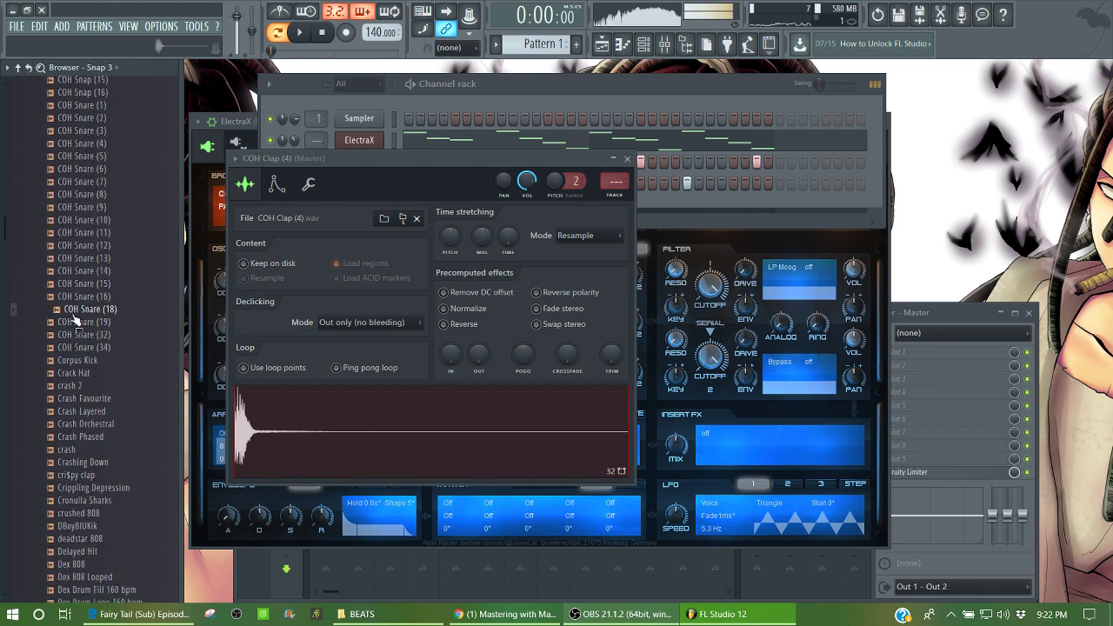
left_click_drag(76, 322, 306, 274)
Audition the neighbouring COH Snare samples in the kit, and play the pattern with COH Snare (18) loaded.
left_click(88, 322)
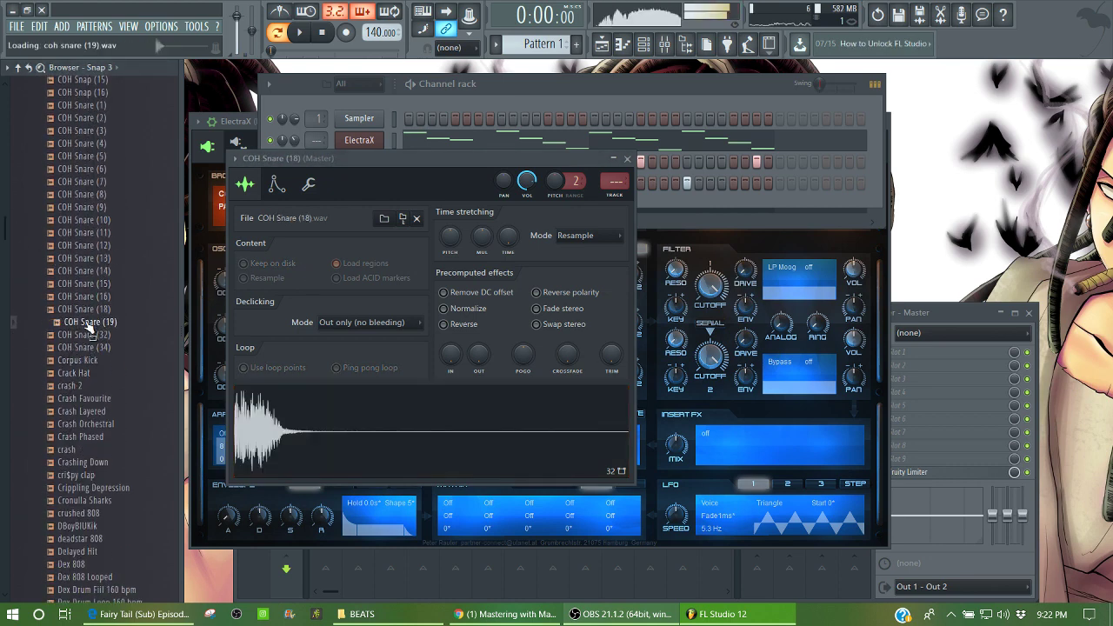
left_click(71, 335)
left_click(95, 261)
left_click(84, 274)
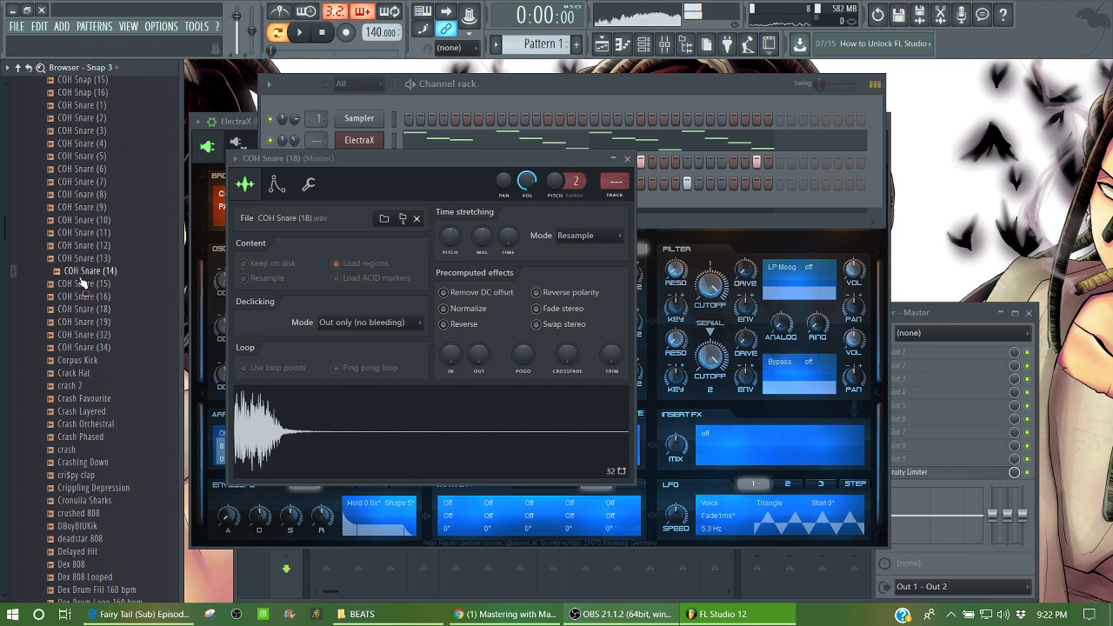
left_click(84, 260)
left_click(74, 246)
left_click(67, 233)
left_click(62, 220)
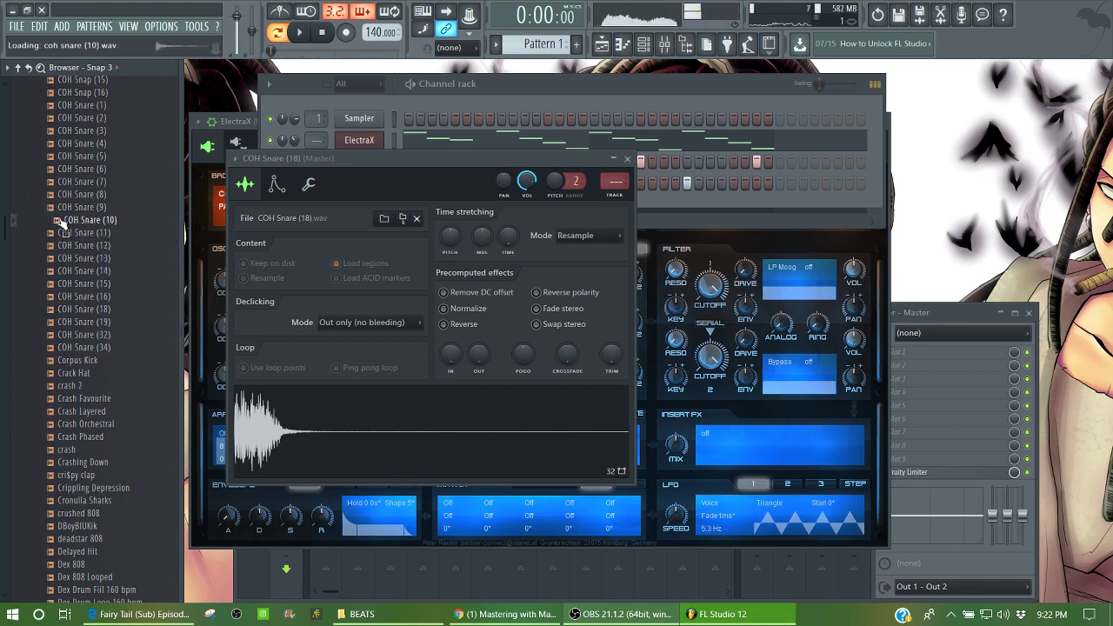
left_click(56, 196)
left_click(65, 247)
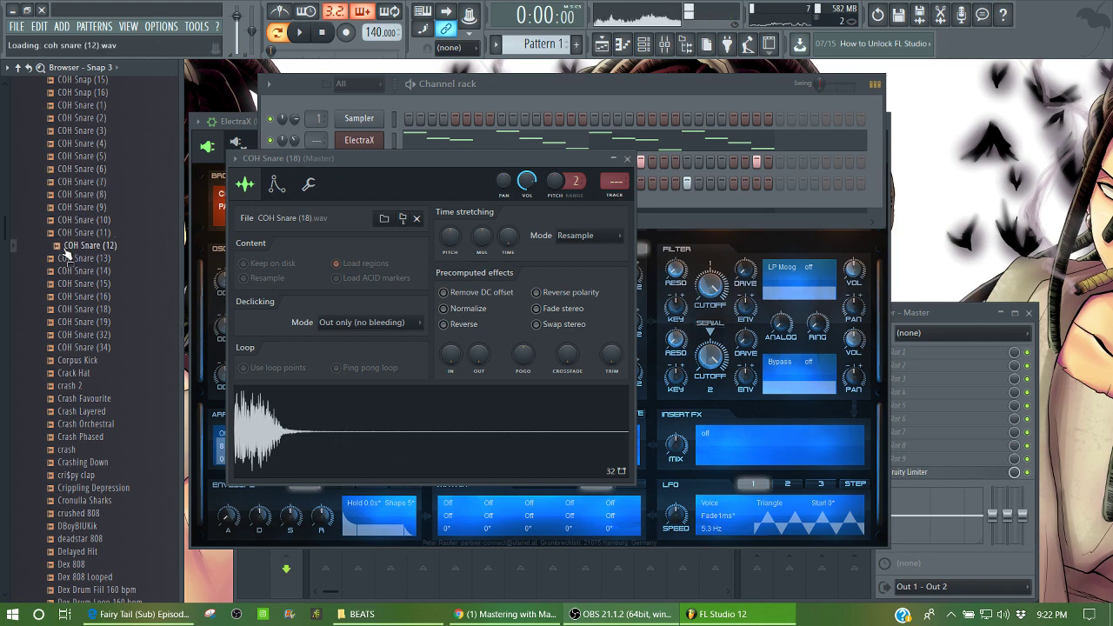
left_click(66, 259)
key("Down")
key("Down")
key("Down")
key("Down")
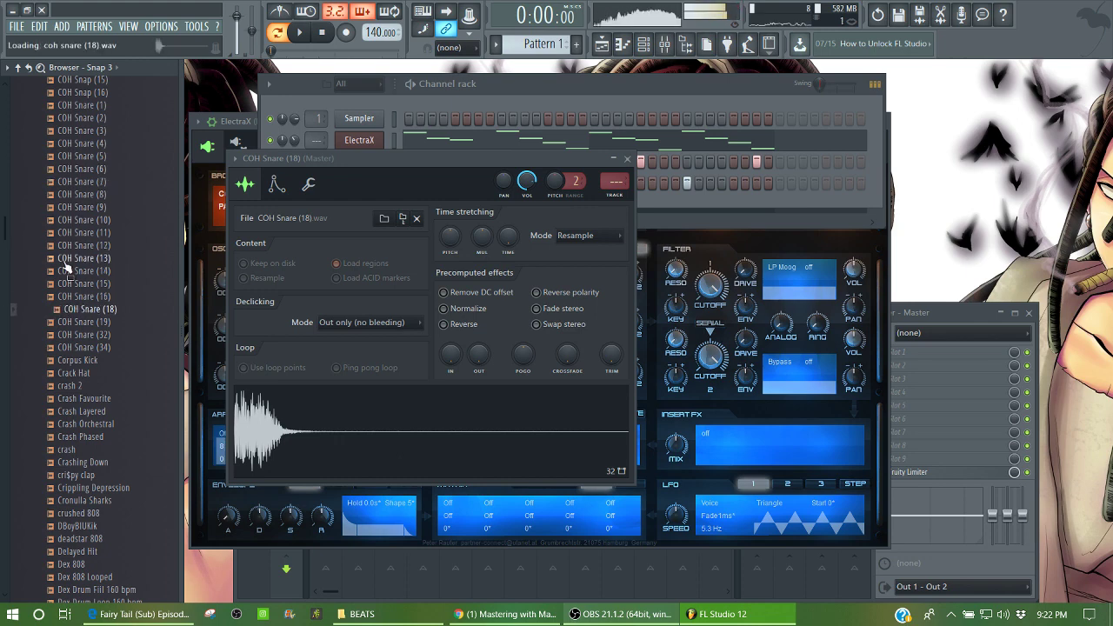
left_click_drag(338, 287, 307, 313)
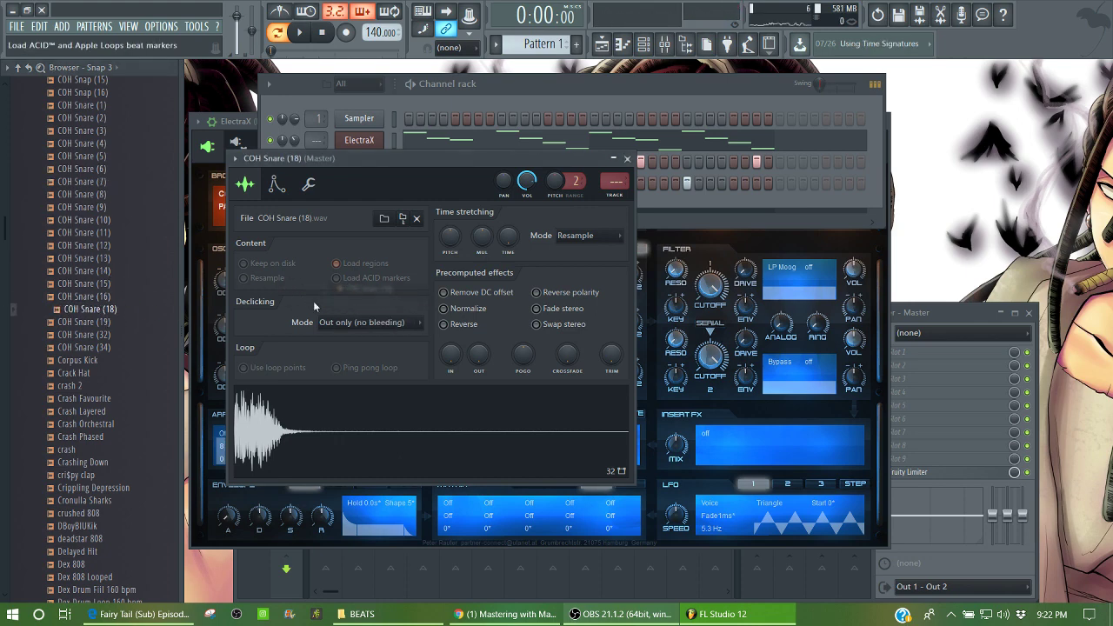
key("space")
Preview the crash samples below the snares, load cri$py clap into the clap channel, and lower that channel's volume.
left_click(80, 437)
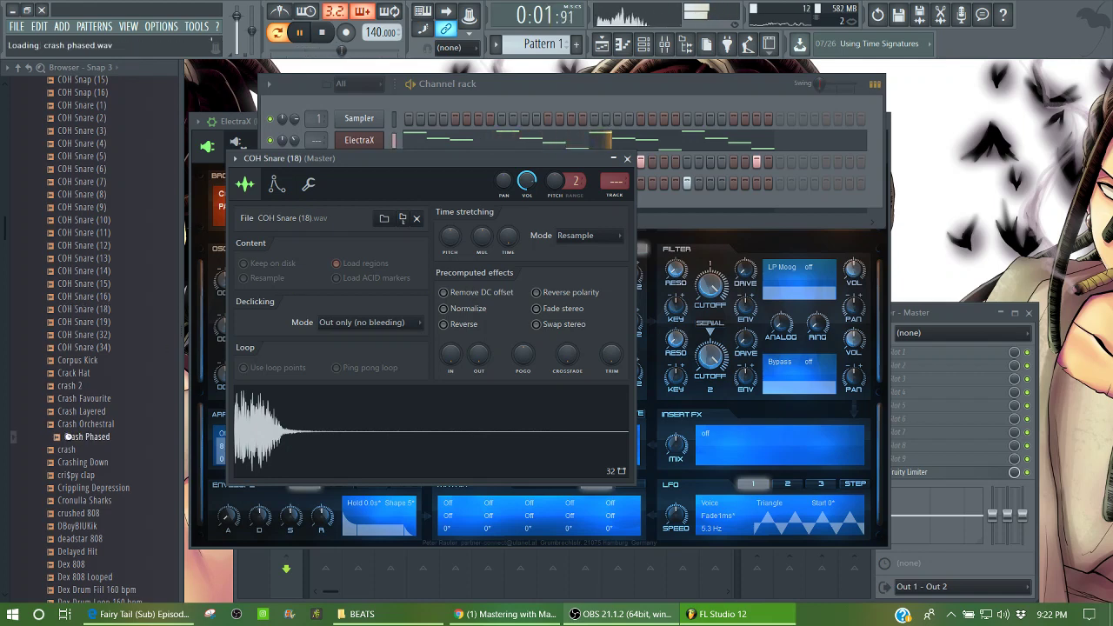
left_click(83, 462)
left_click(75, 475)
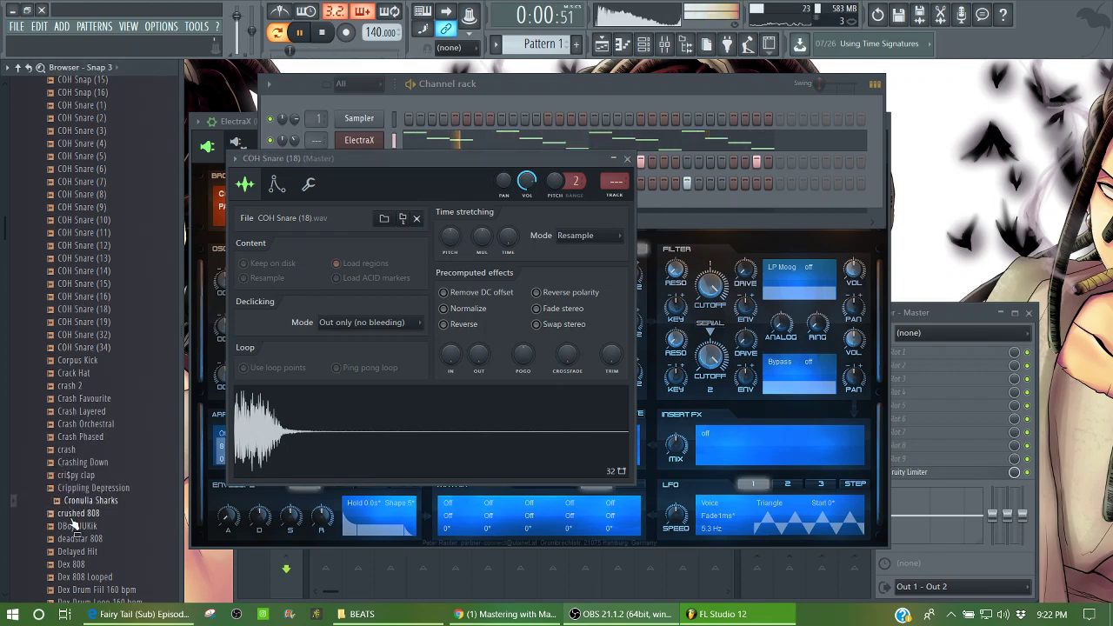
left_click_drag(80, 476, 341, 372)
left_click_drag(528, 182, 527, 213)
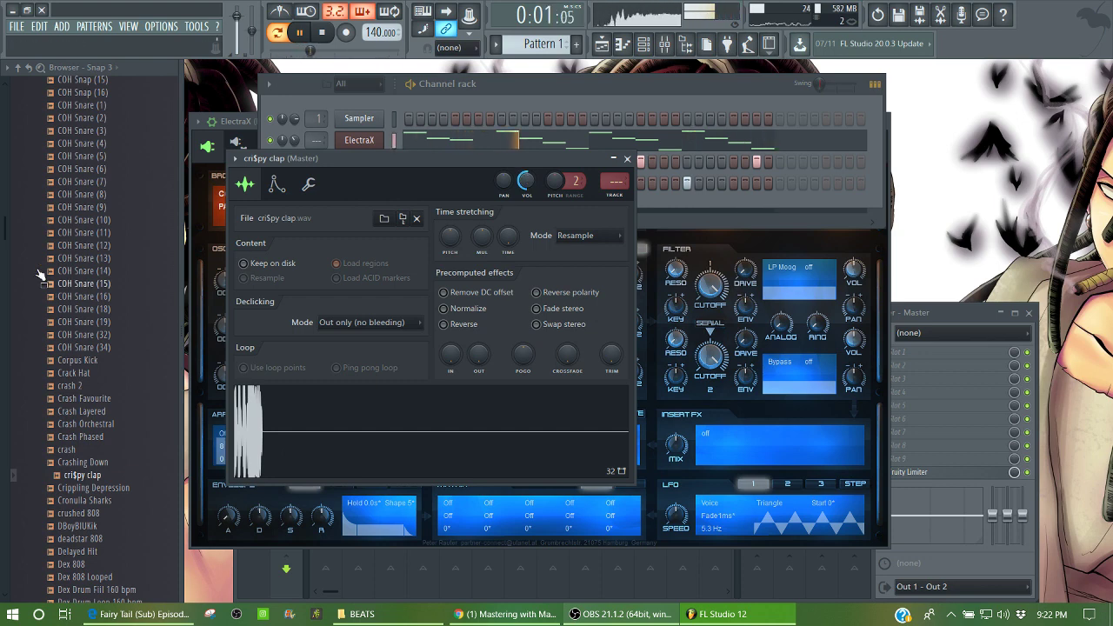
Stop playback, preview Juan Dance Snare further down the kit, and set the project tempo to 150 BPM.
scroll(40, 276, "down", 10)
key("space")
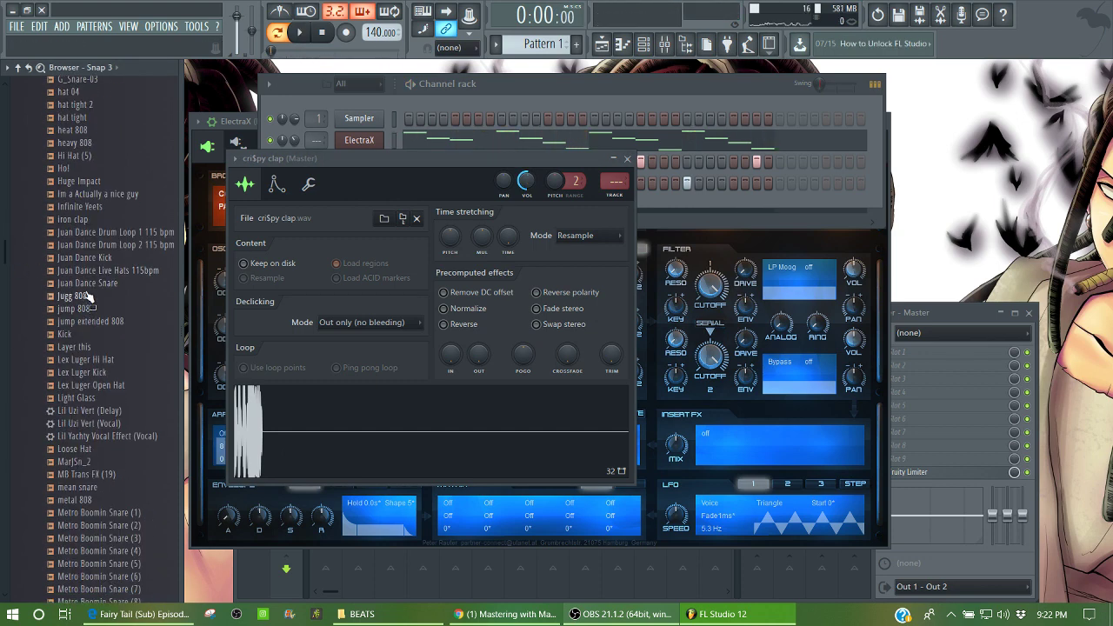
left_click(87, 284)
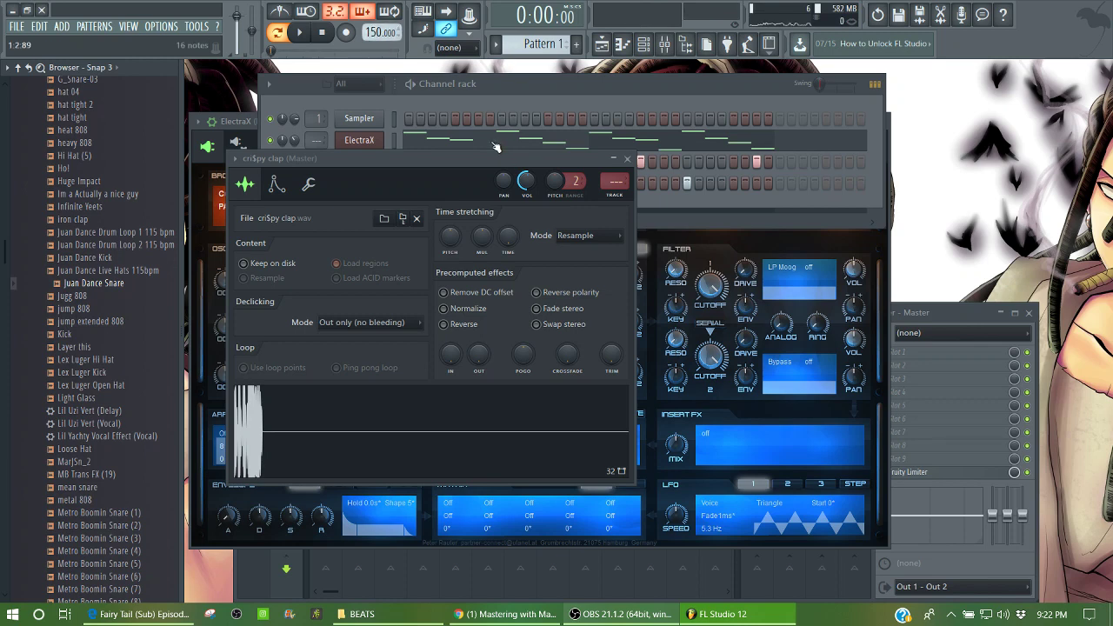
Transpose the ElectraX melody so its first note sits on F#4, checking it in playback.
left_click(496, 145)
key("Down")
key("Down")
key("Down")
key("space")
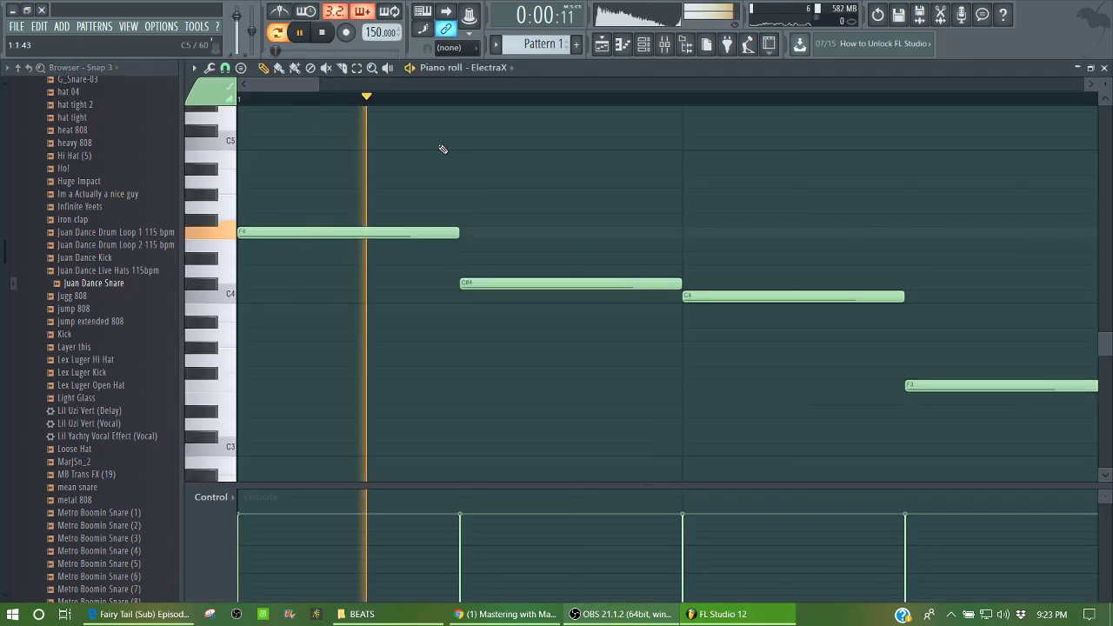
key("space")
key("Up")
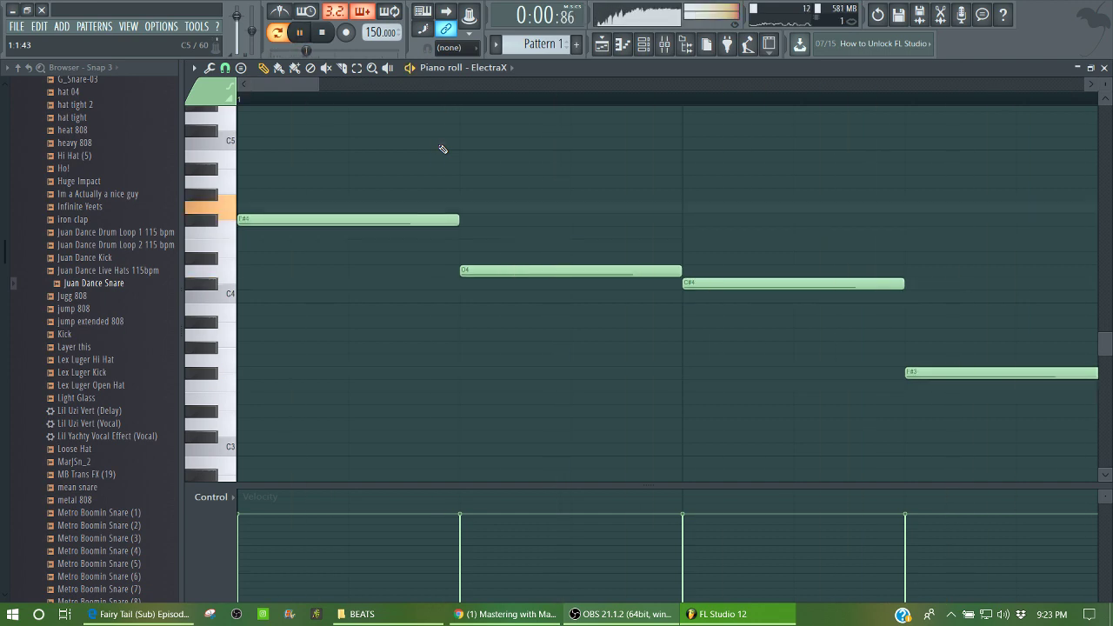
left_click(1107, 67)
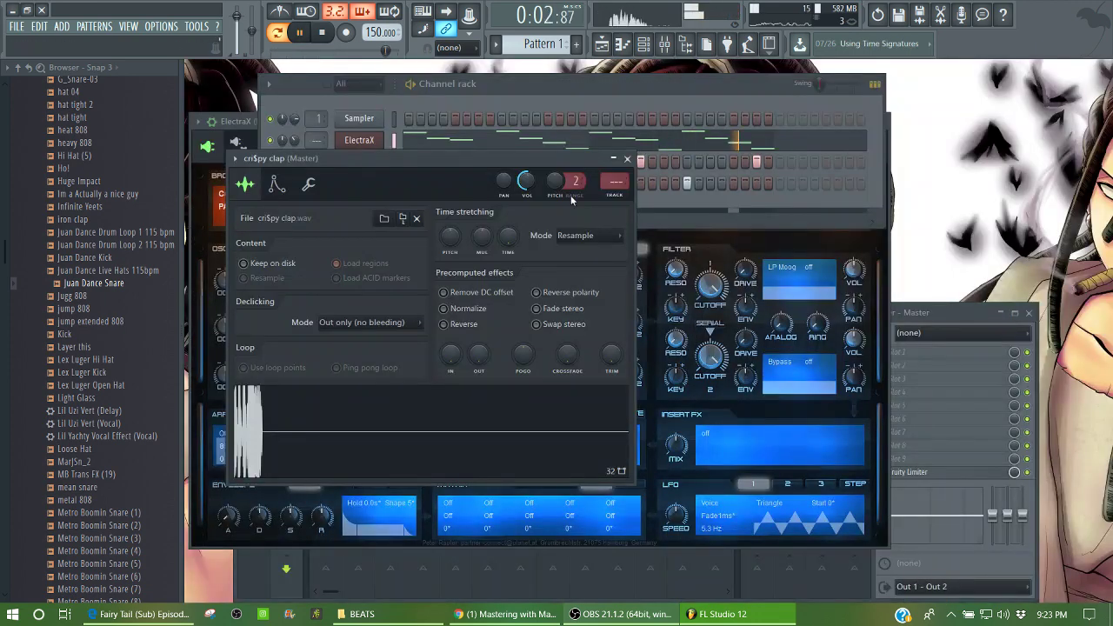
Close the clap channel's settings, replace its sample with ronny clap from the kit, and play the pattern.
left_click(269, 337)
key("space")
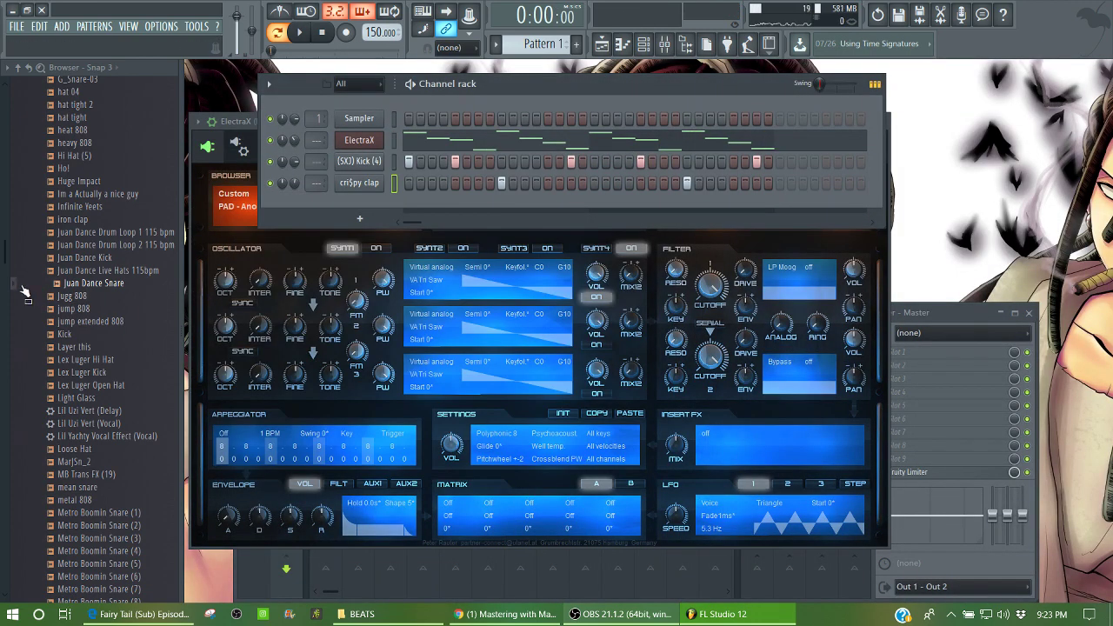
scroll(3, 261, "down", 8)
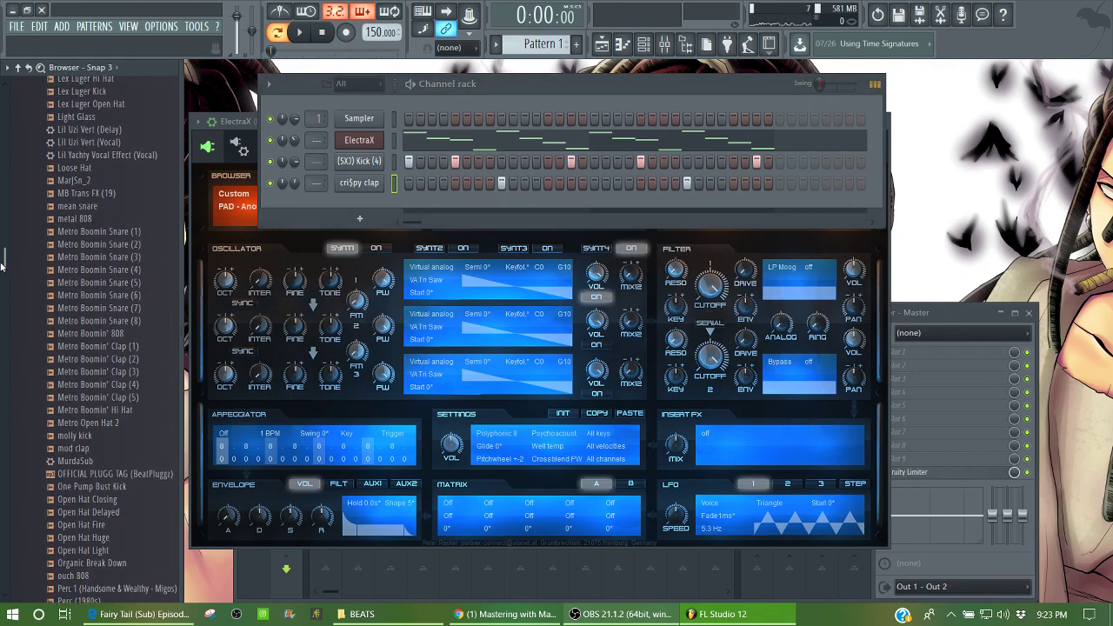
left_click(91, 209)
left_click_drag(3, 261, 2, 292)
left_click(115, 209)
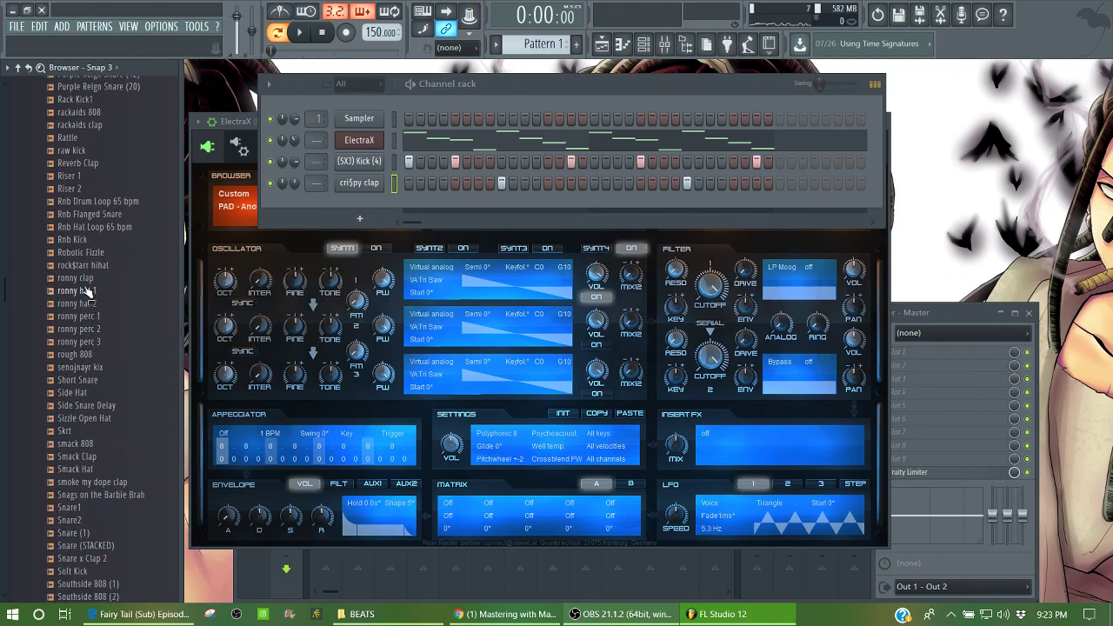
left_click_drag(83, 289, 371, 189)
key("space")
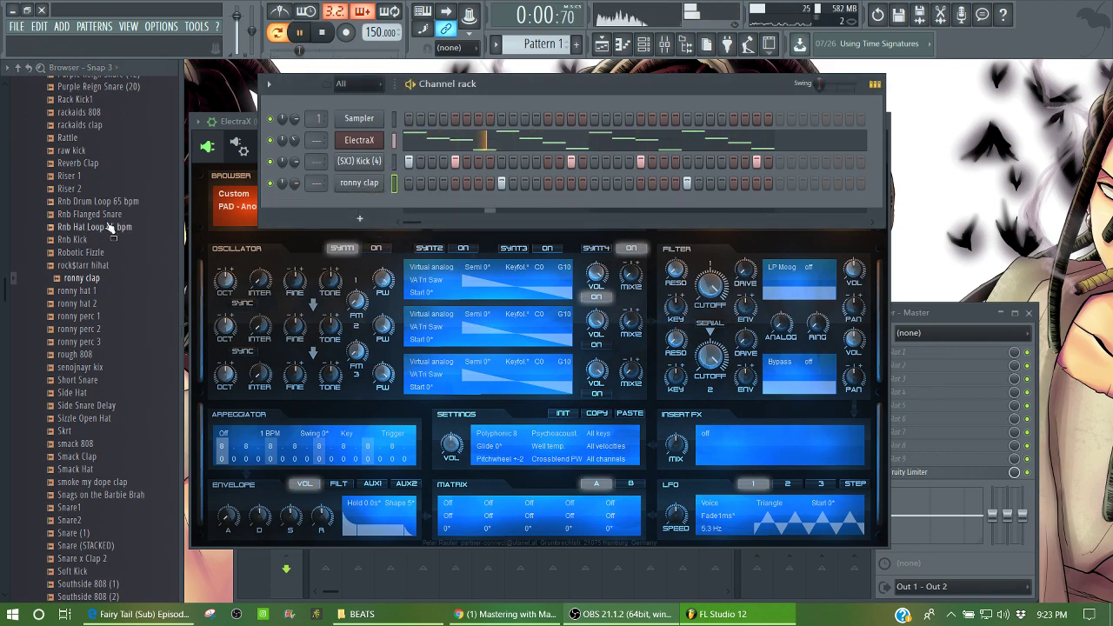
Set the project tempo to 160 BPM and transpose the ElectraX melody up one semitone.
left_click_drag(383, 33, 383, 30)
left_click(490, 147)
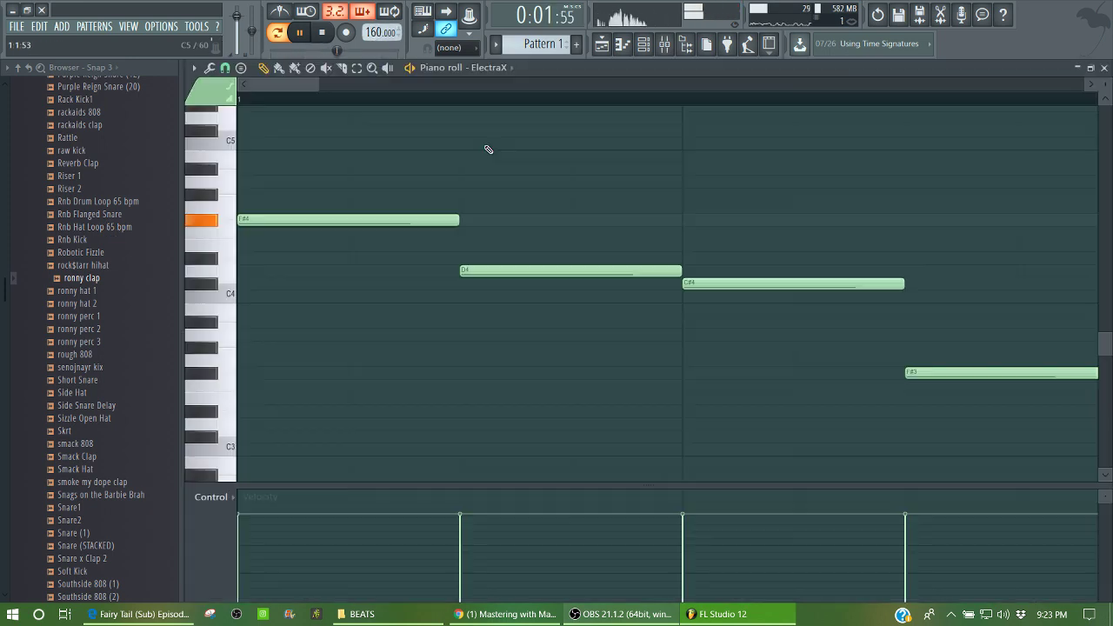
key("shift+Up")
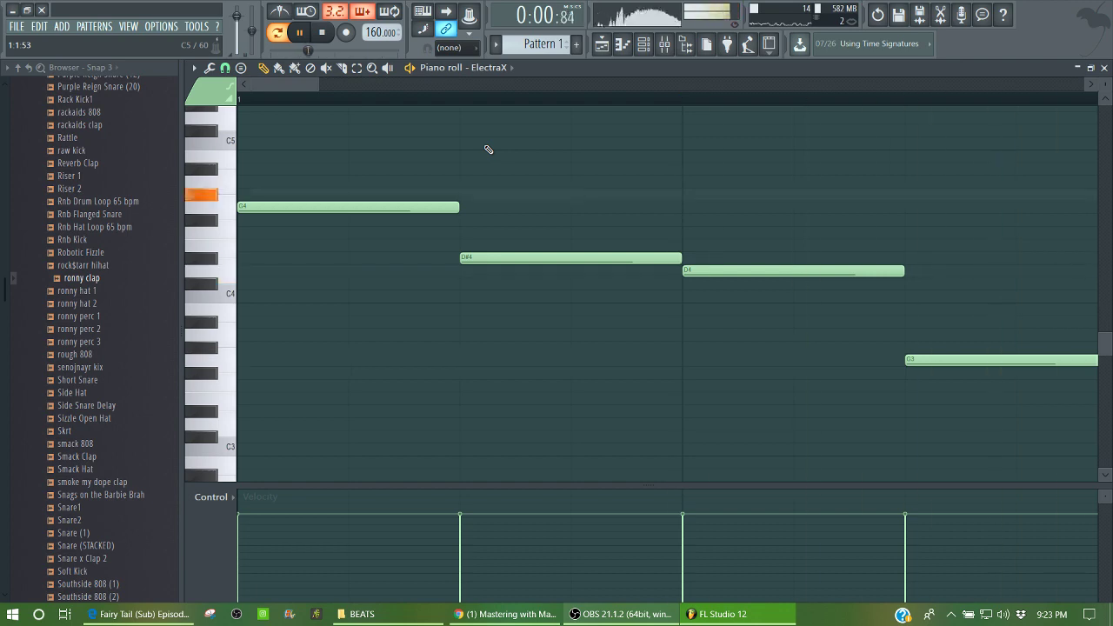
left_click(1105, 68)
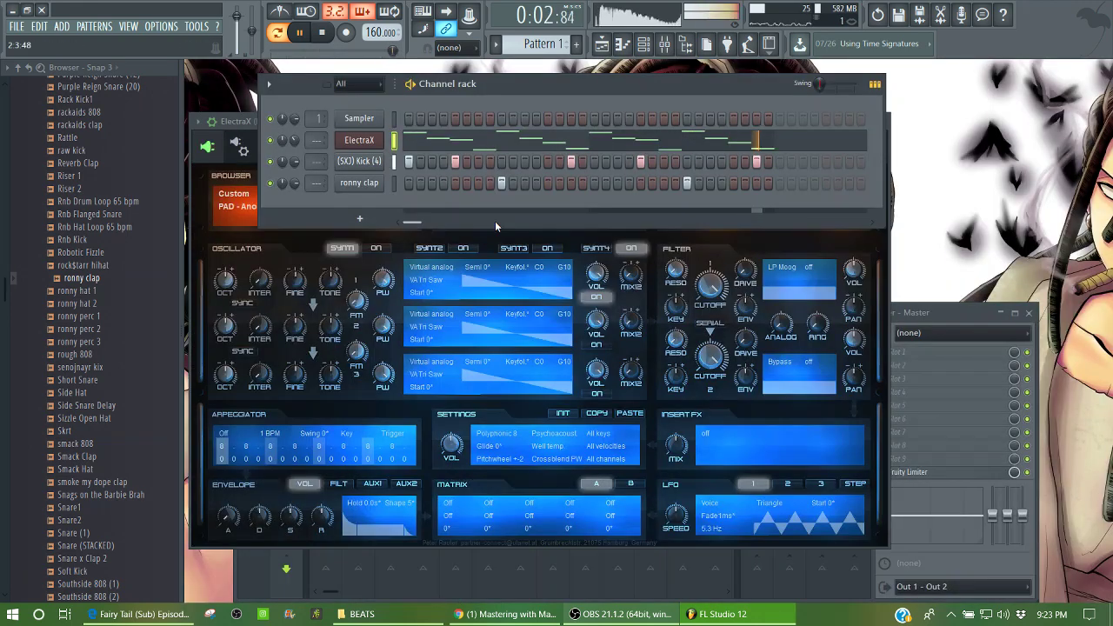
Stop the pattern and audition the kit's samples from rough 808 to Side Hat, along with Preach Snare.
left_click(87, 357)
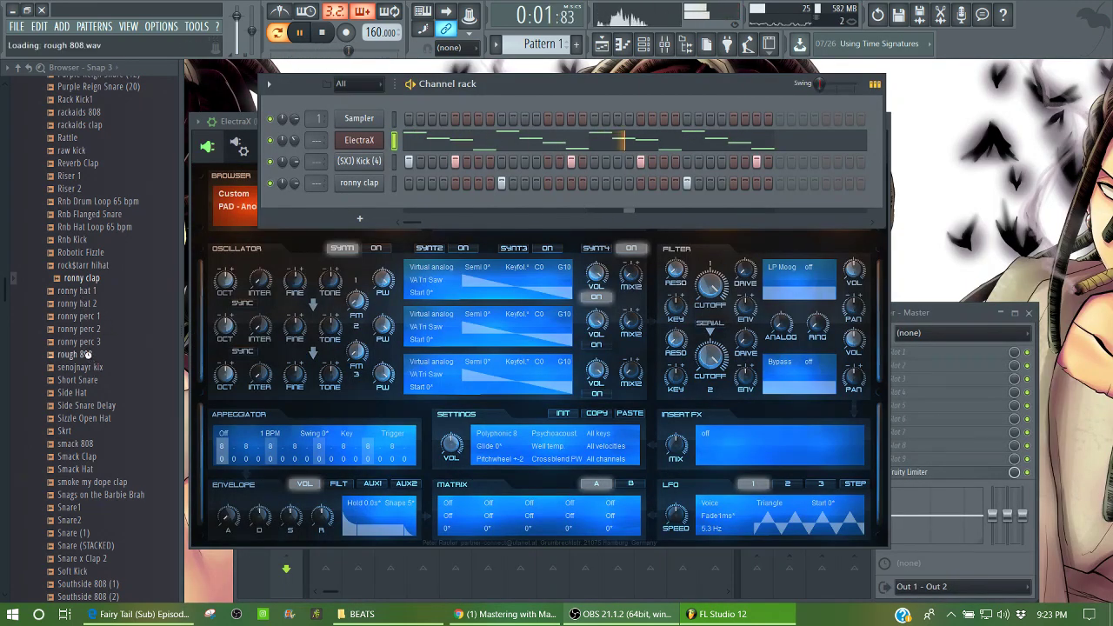
key("space")
key("Down")
key("Down")
key("Down")
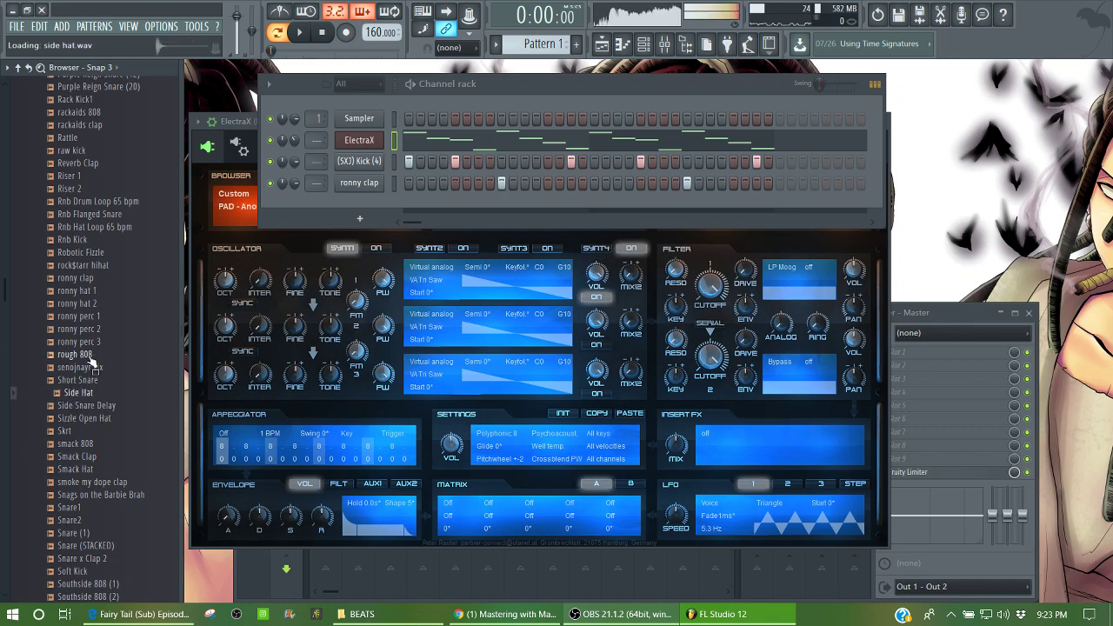
left_click_drag(2, 290, 2, 277)
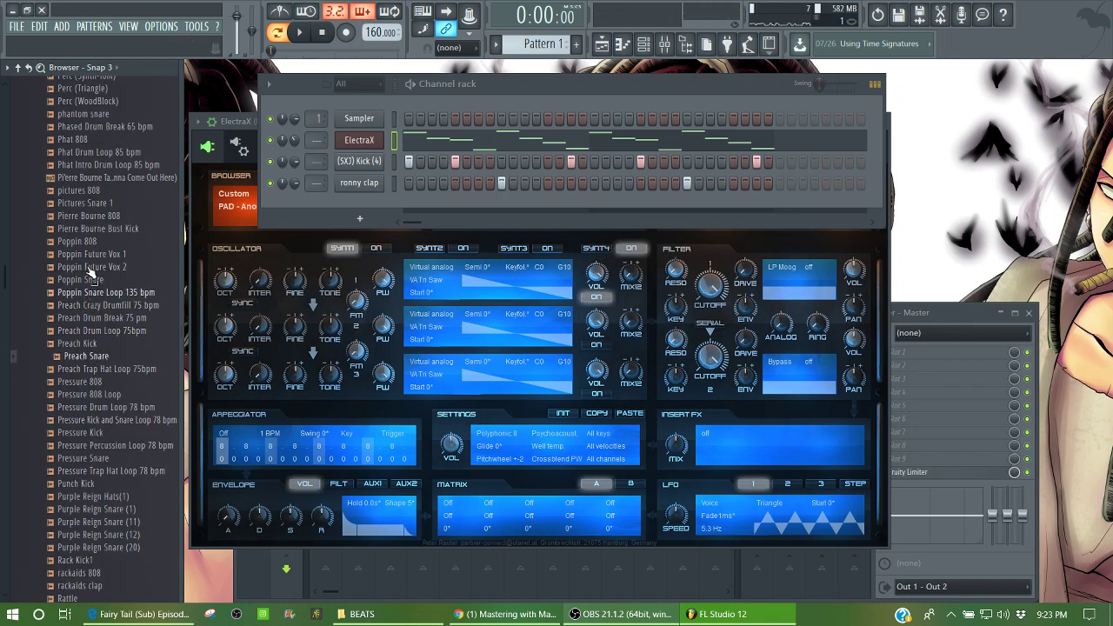
left_click_drag(2, 271, 2, 366)
Audition TM88 Goat808, TM88 Future88Dist808 and TM88 FuseDist808 against the playing pattern.
left_click(106, 210)
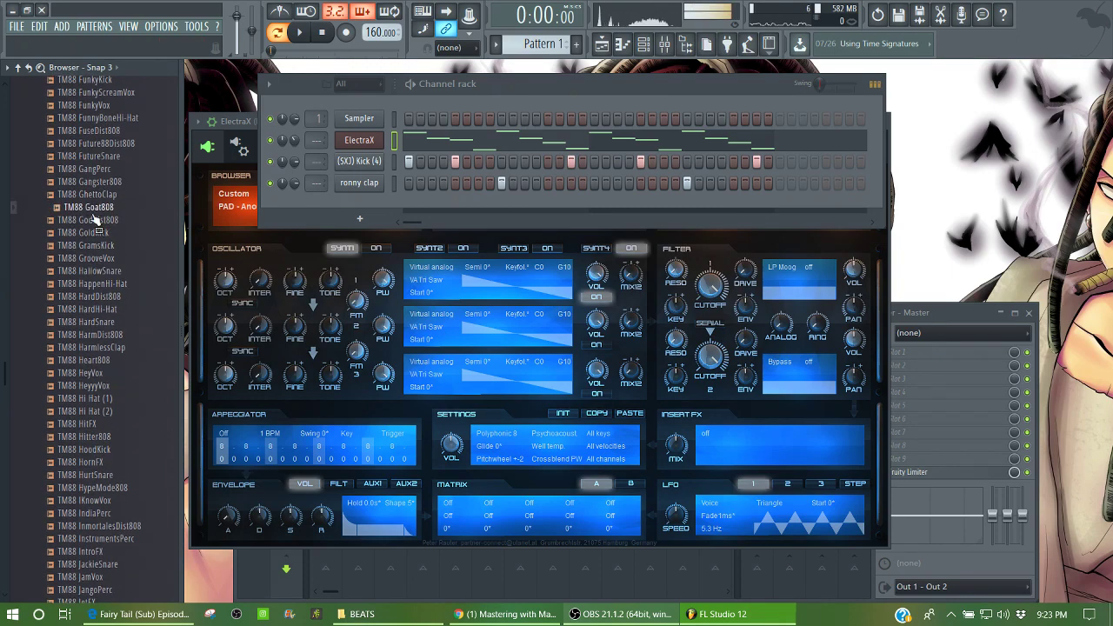
left_click(91, 209)
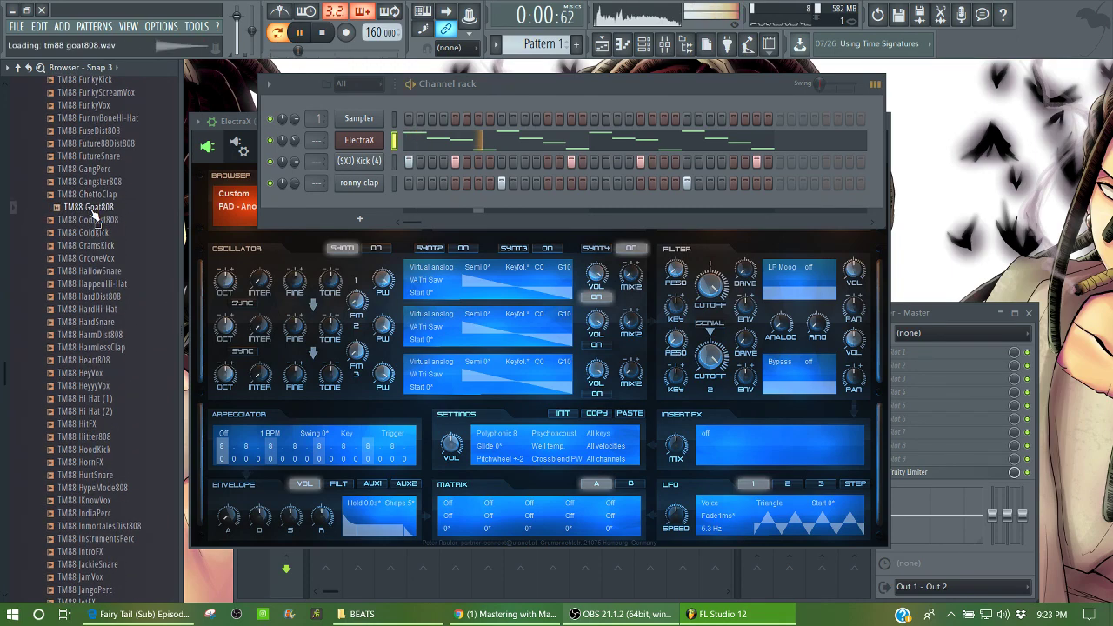
left_click(101, 144)
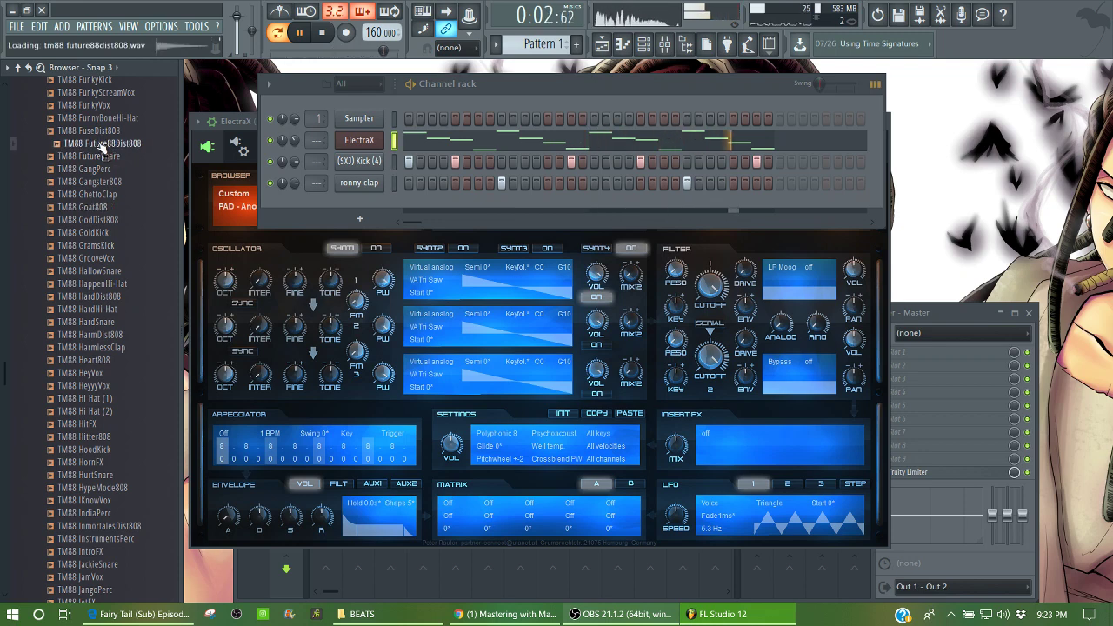
left_click(90, 132)
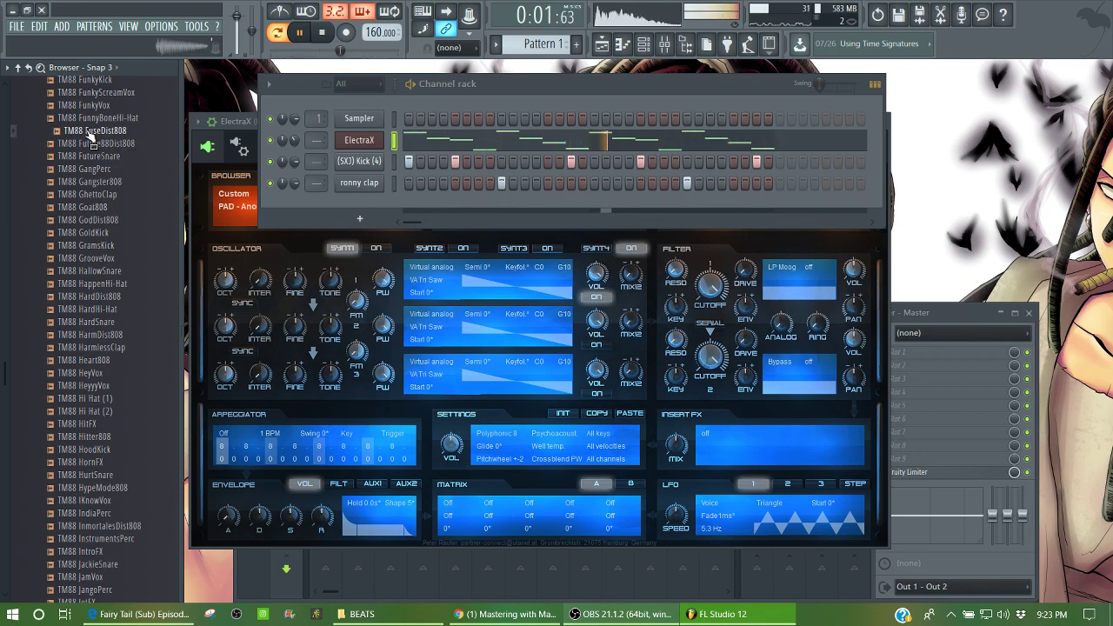
key("space")
left_click(75, 135)
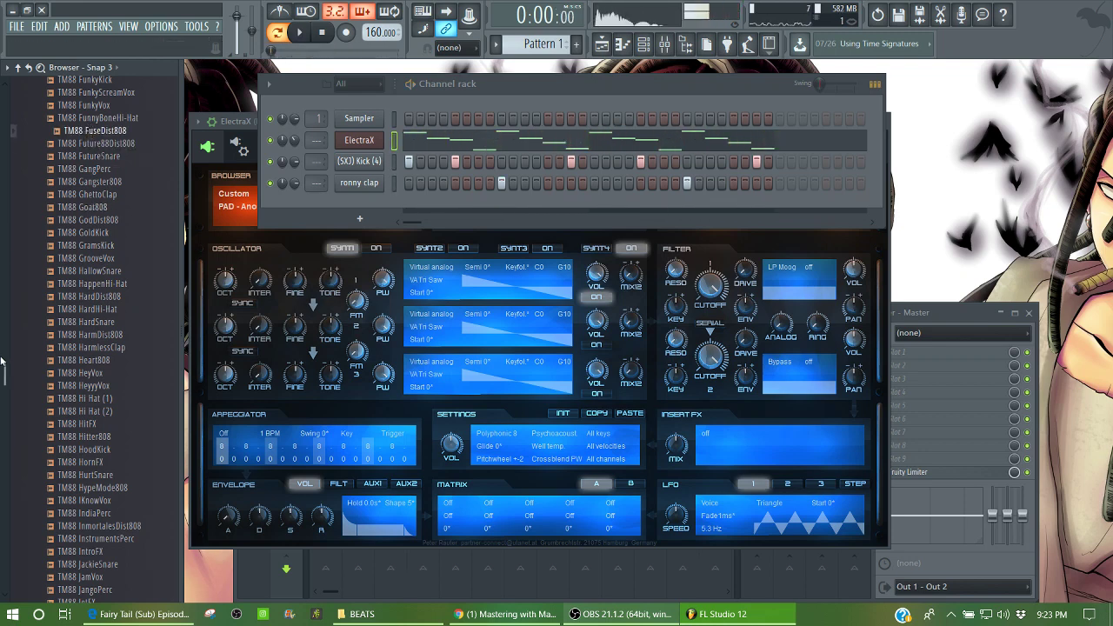
Add TM88 Collections808 as a new channel and swap its sample for TM88 Bleed808.
scroll(9, 353, "up", 15)
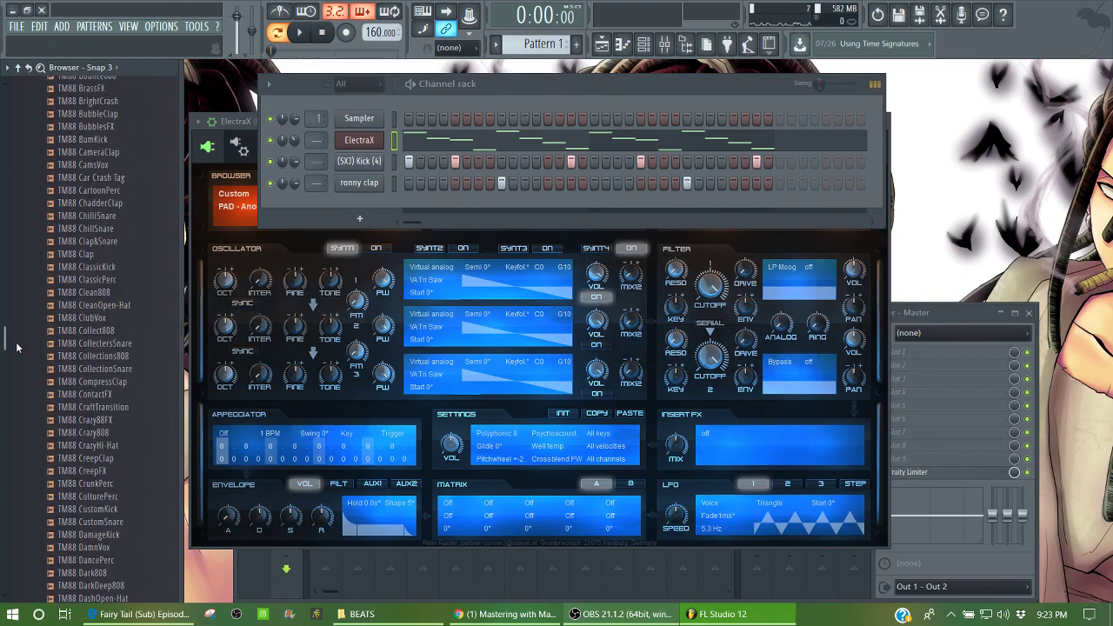
left_click_drag(87, 356, 347, 208)
scroll(2, 331, "up", 6)
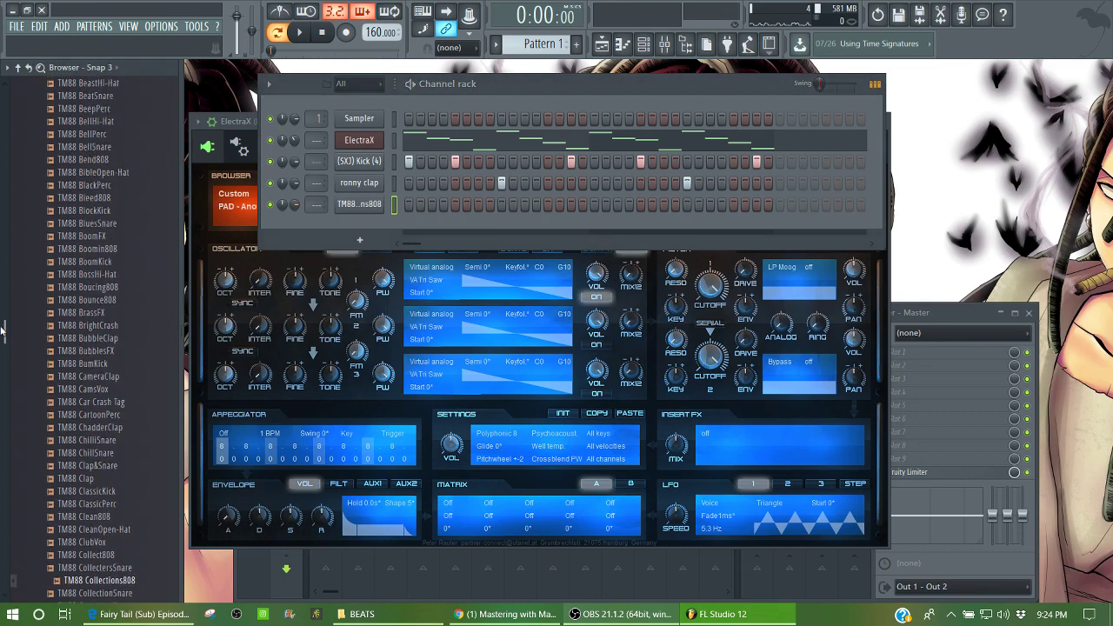
scroll(2, 330, "up", 4)
left_click(87, 309)
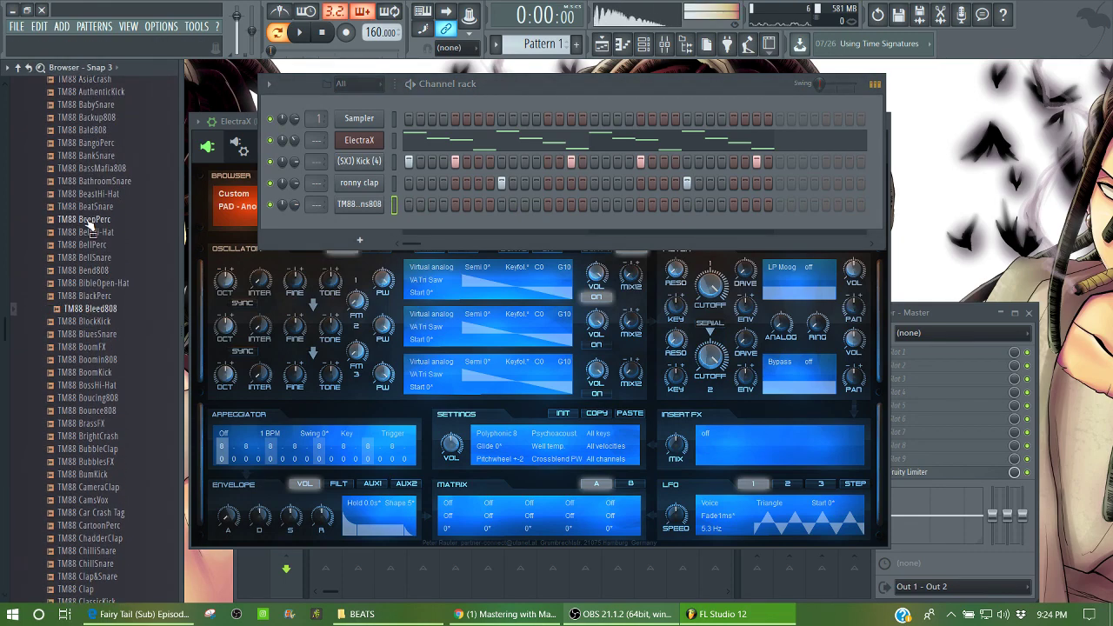
left_click_drag(100, 310, 358, 206)
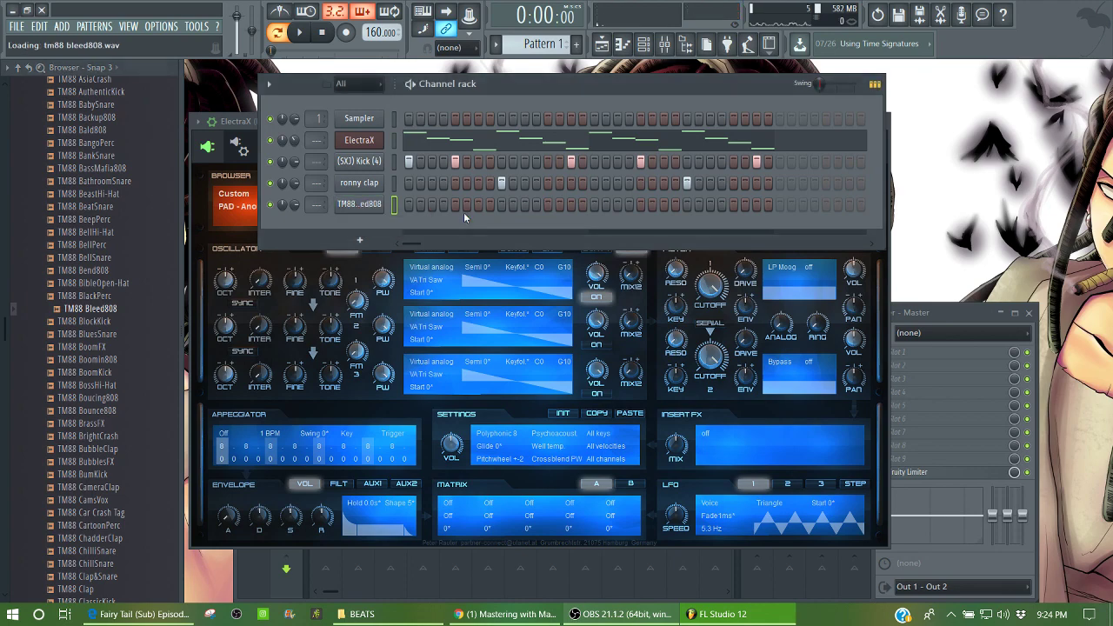
left_click(625, 47)
left_click_drag(278, 192, 259, 241)
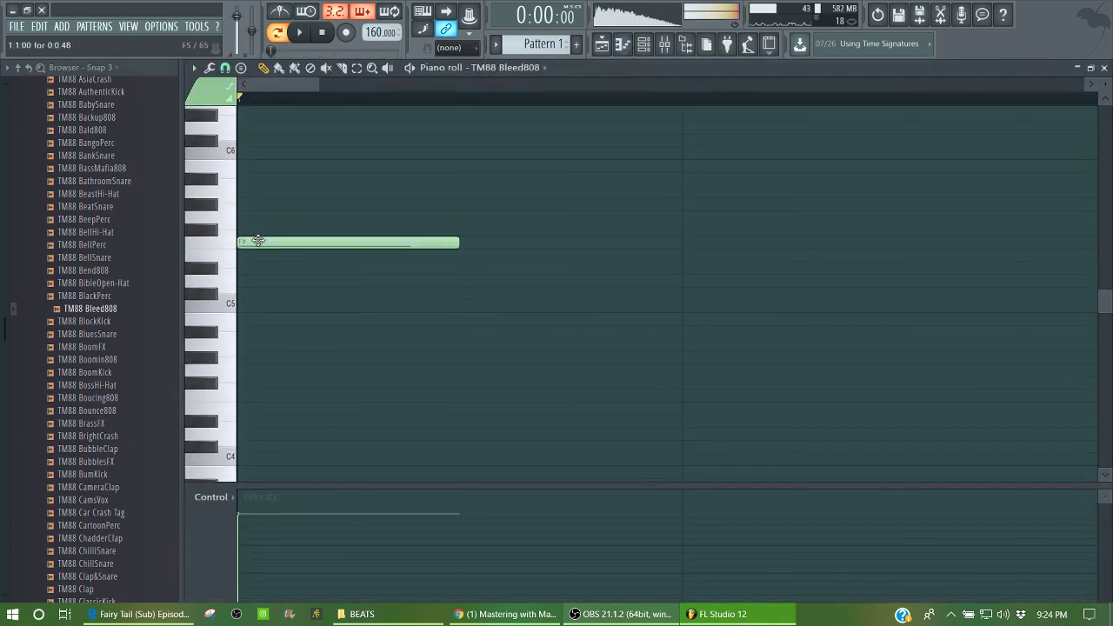
right_click(259, 241)
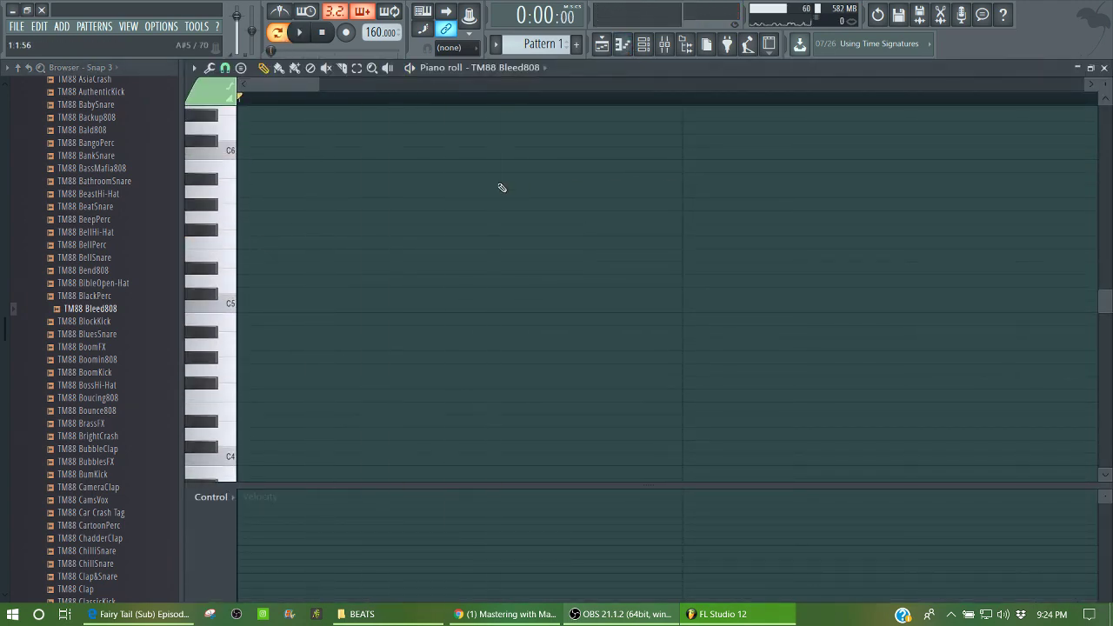
key("Escape")
Enable Cut itself for the TM88 Bleed808 channel and turn on its volume envelope with full hold and no decay, sustain or release.
right_click(360, 213)
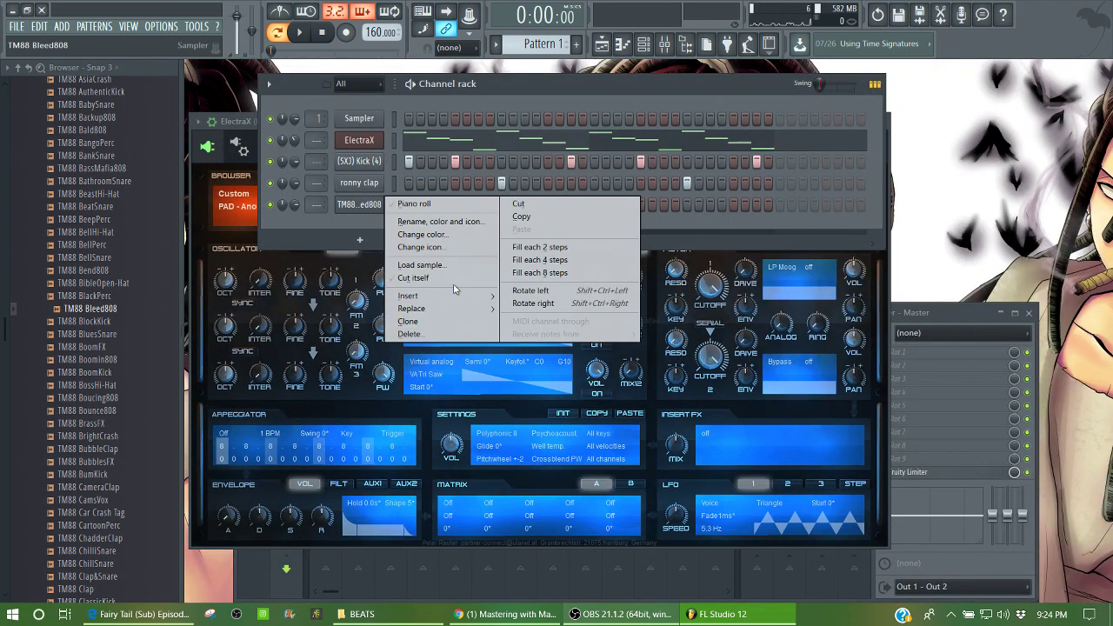
left_click(444, 279)
left_click(365, 209)
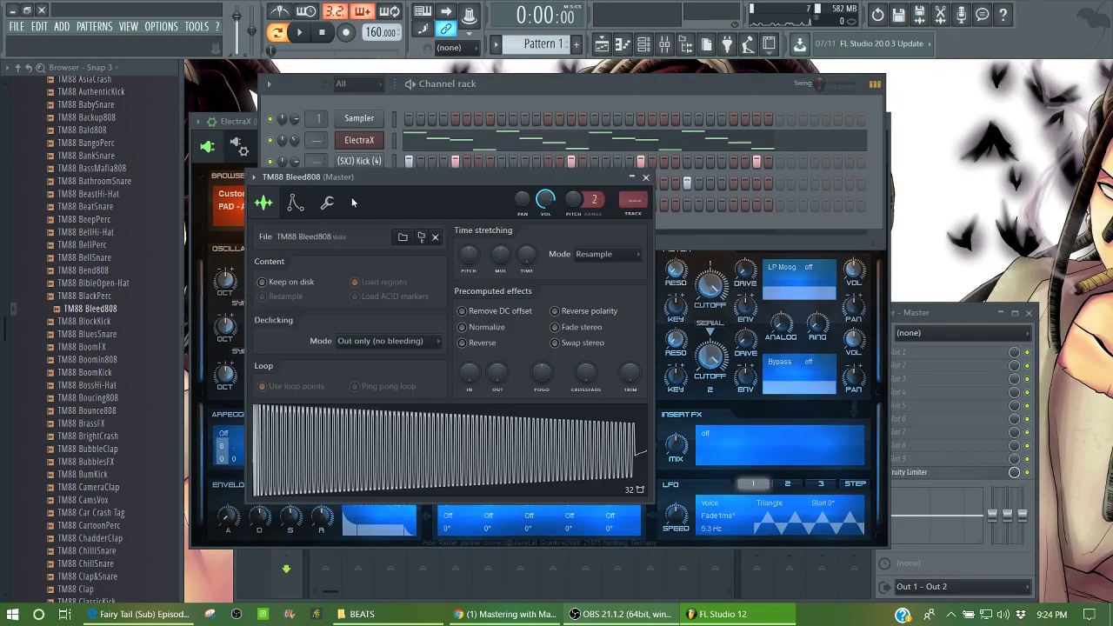
left_click(295, 203)
left_click(200, 540)
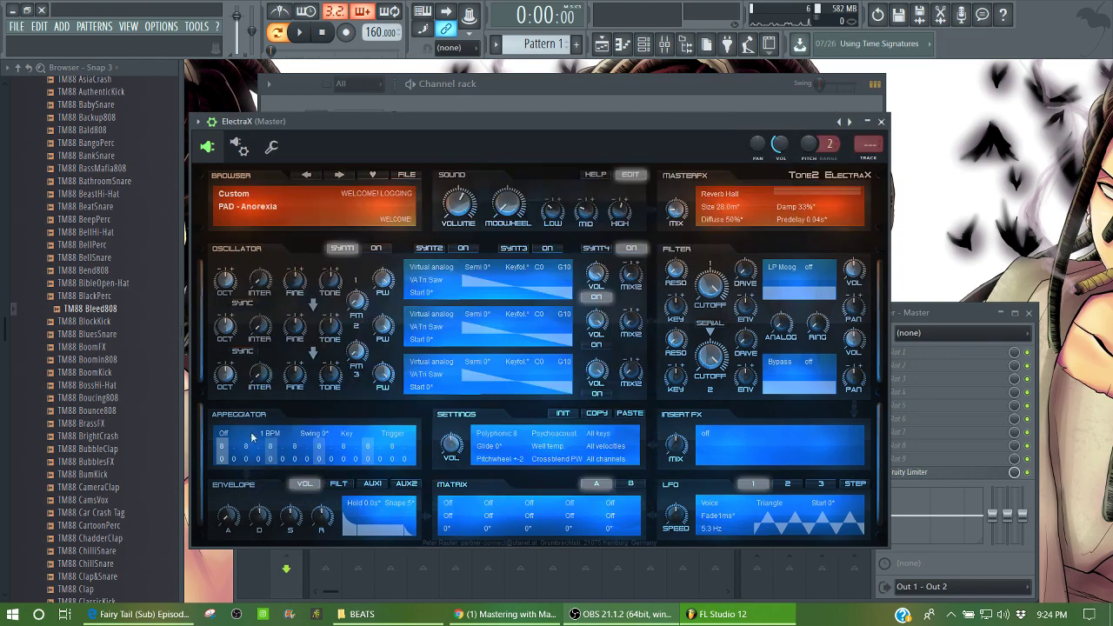
left_click(469, 109)
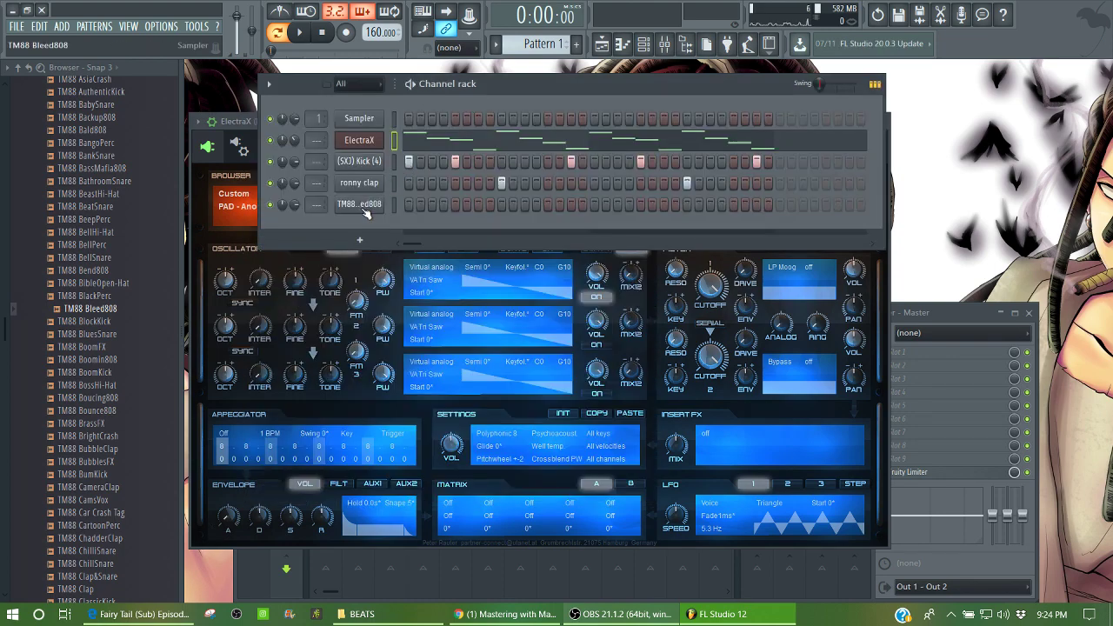
left_click(364, 206)
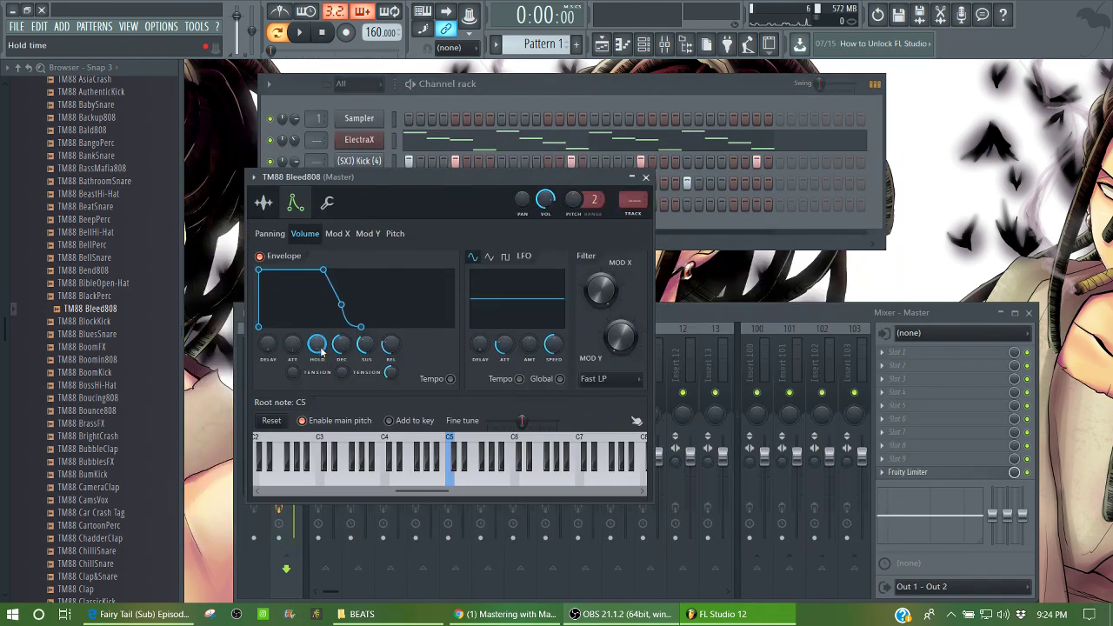
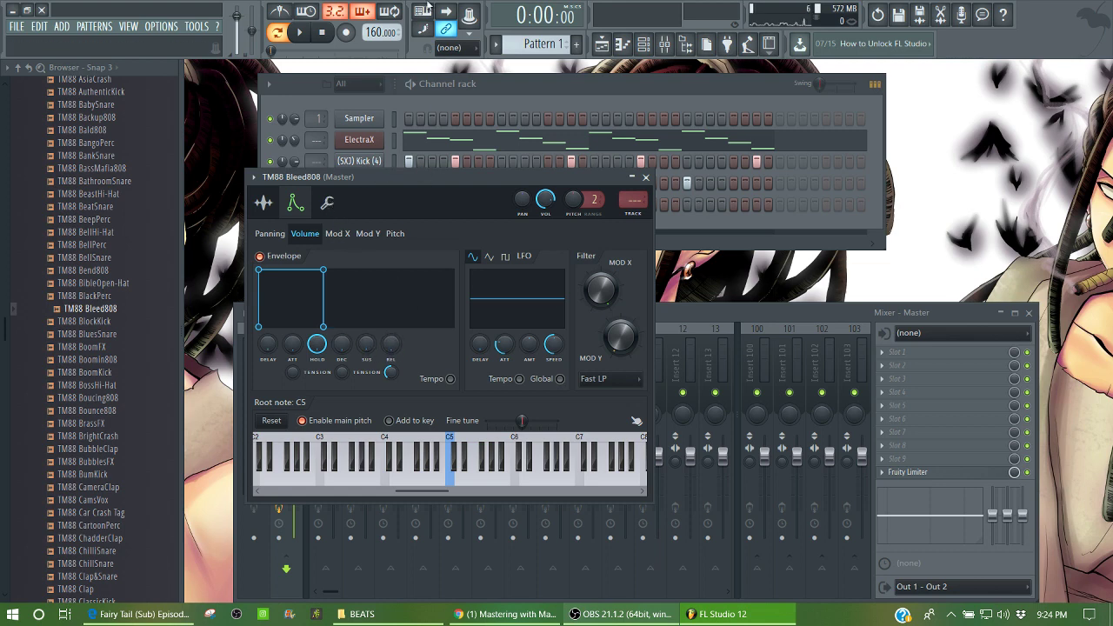
Try C#5 as the 808 sampler's root note, compare it by playing test notes, and restore the root to C5.
key("q")
key("q")
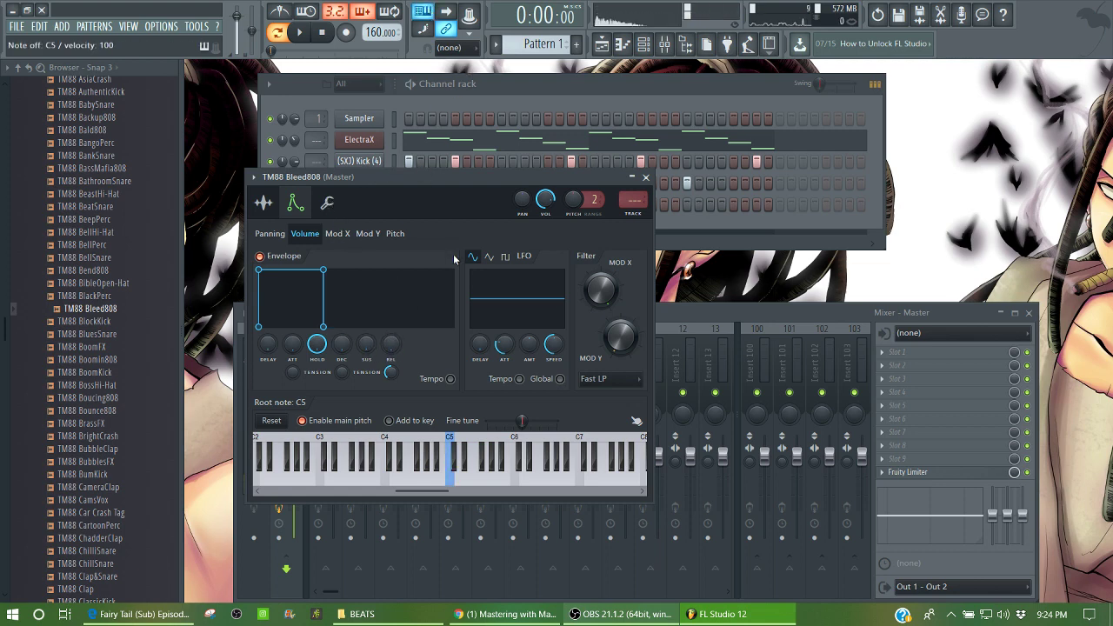
right_click(457, 447)
key("q")
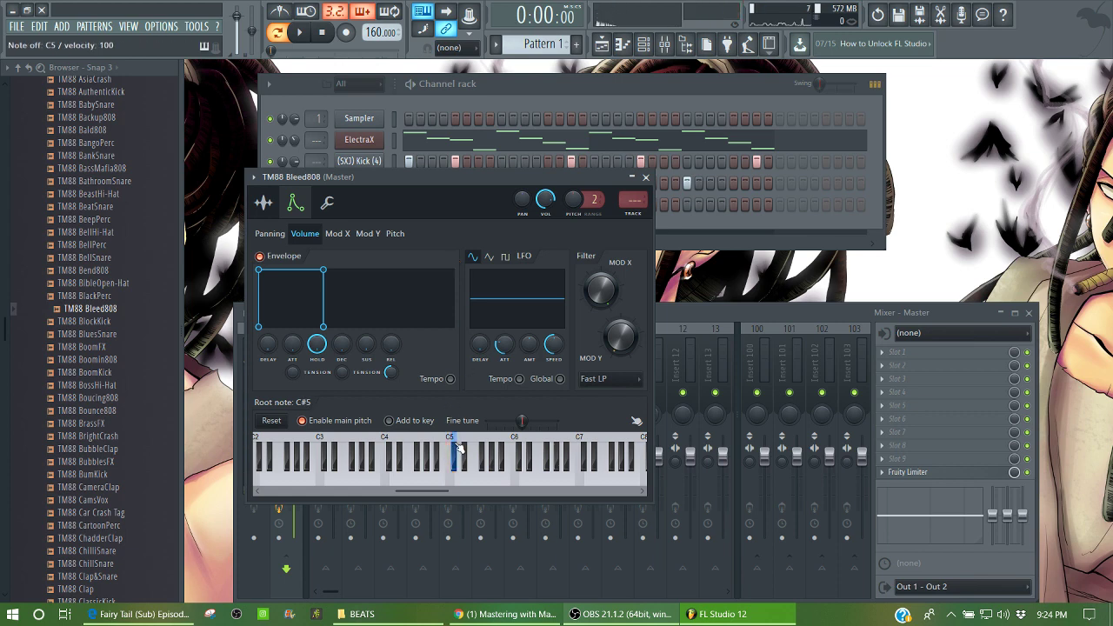
right_click(444, 448)
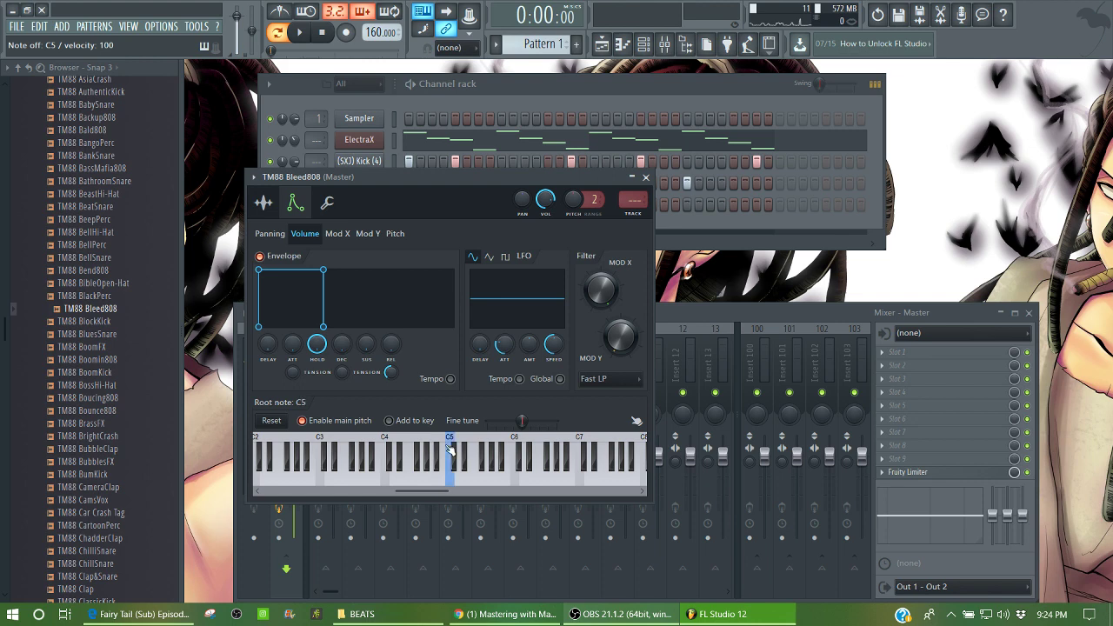
key("q")
key("w")
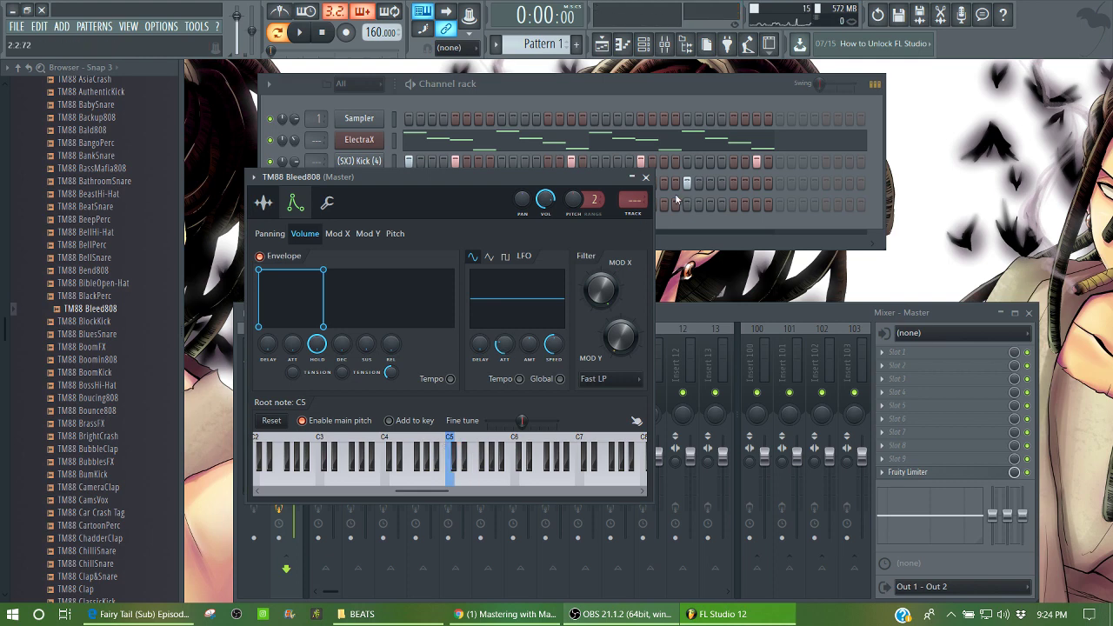
Place a one-beat B6 note at the start of bar 1 in the TM88 Bleed808 piano roll and play it back.
left_click(606, 99)
left_click(624, 48)
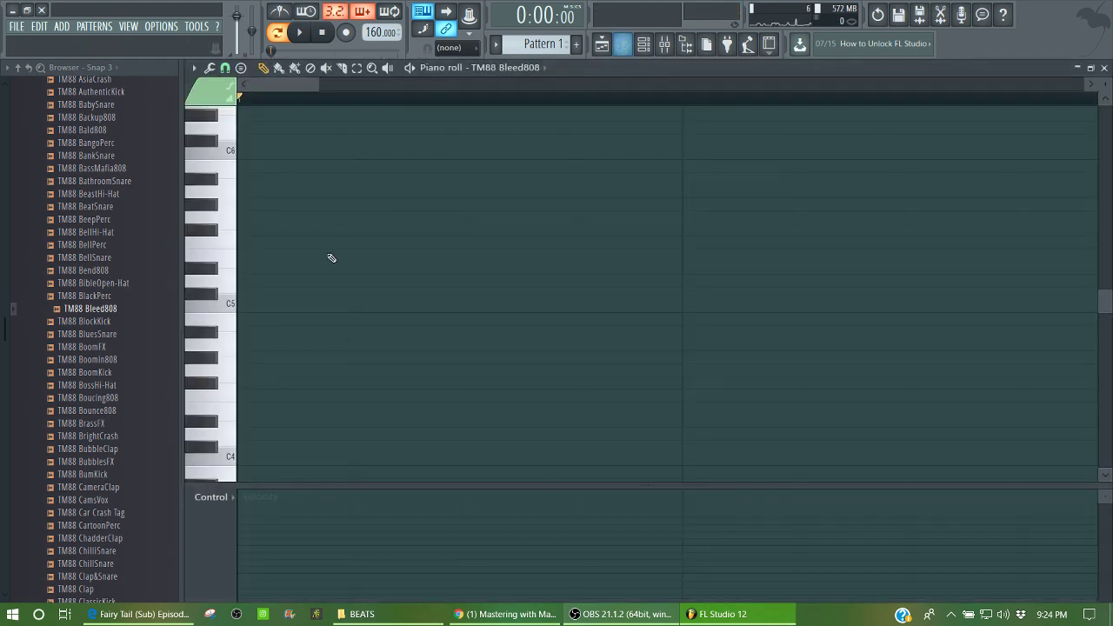
left_click_drag(278, 228, 1065, 85)
left_click_drag(1108, 283, 1107, 244)
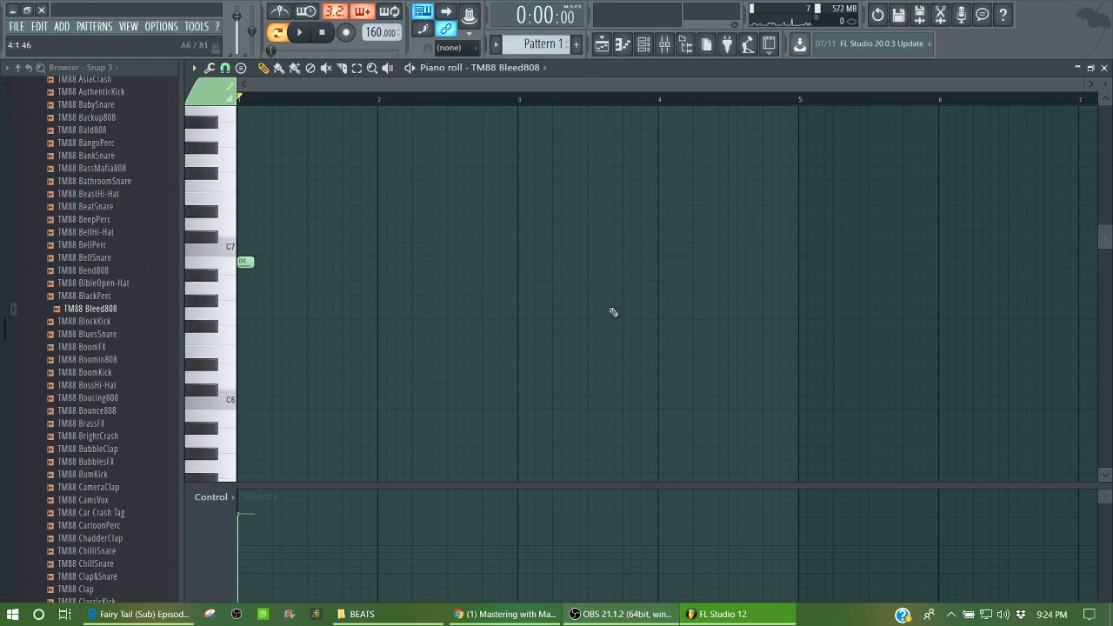
key("space")
key("space")
key("space")
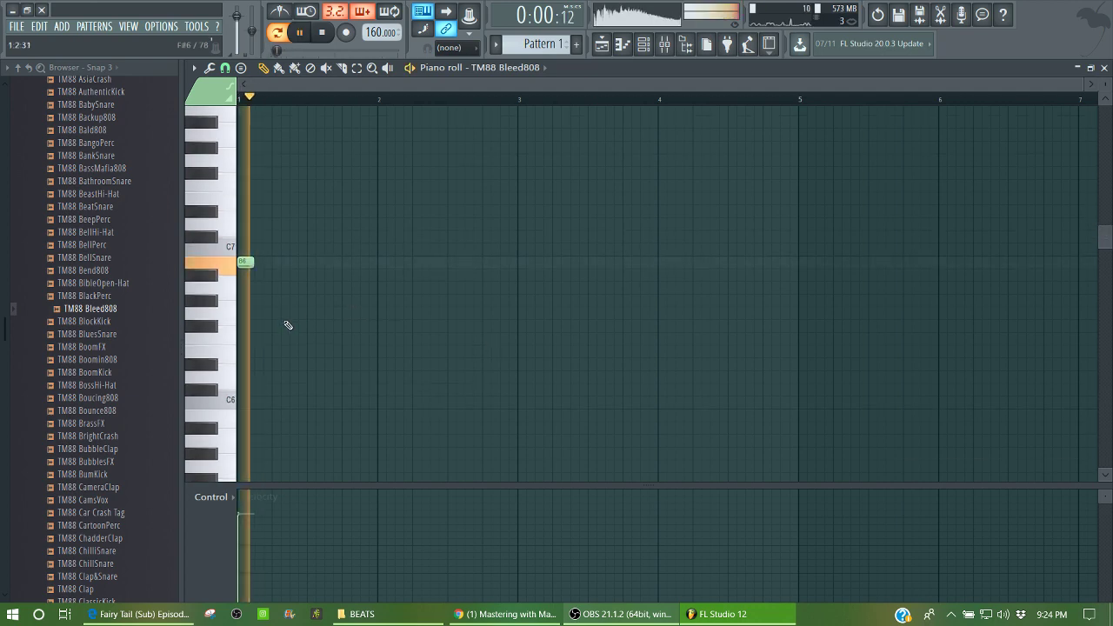
key("space")
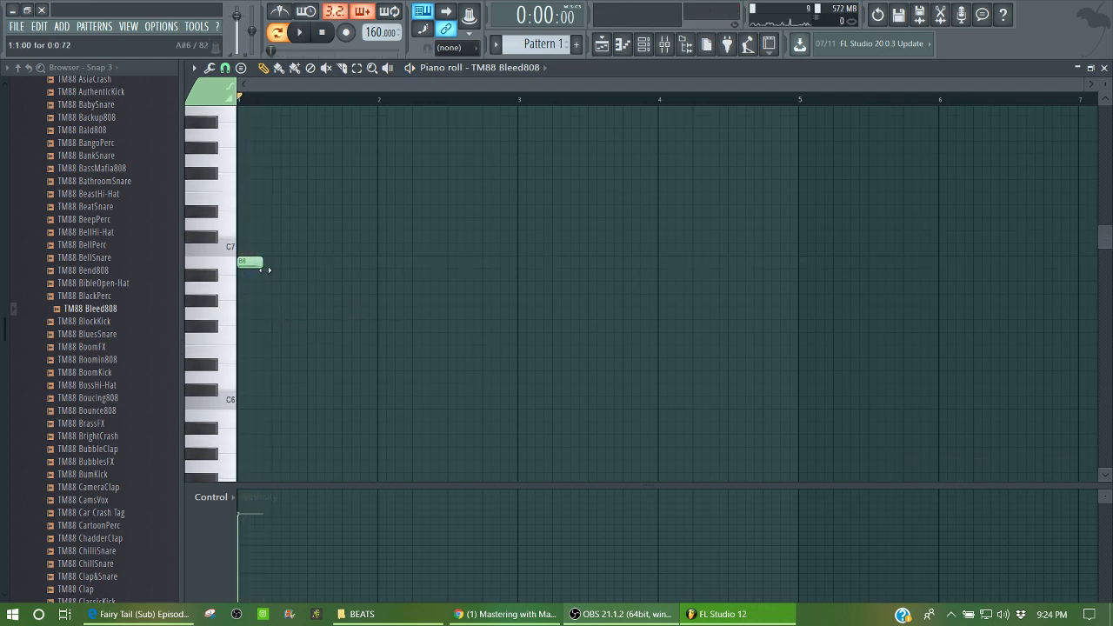
Add a B5 slide note at 1:1:48 with a length of 0:0:48 and play it with the pattern.
left_click_drag(254, 336, 256, 416)
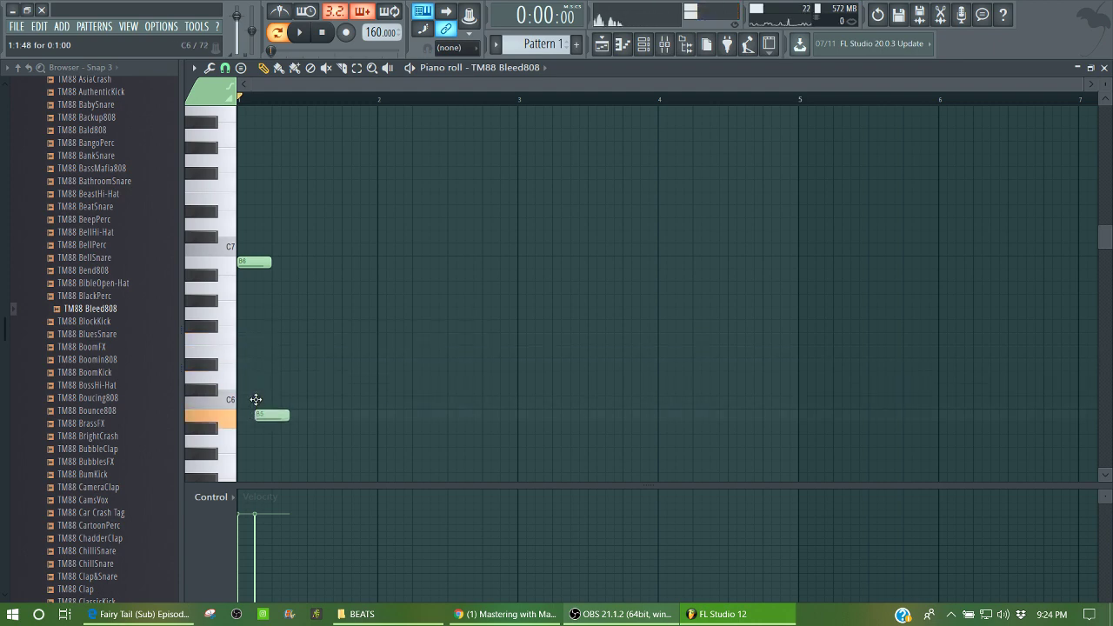
double_click(259, 417)
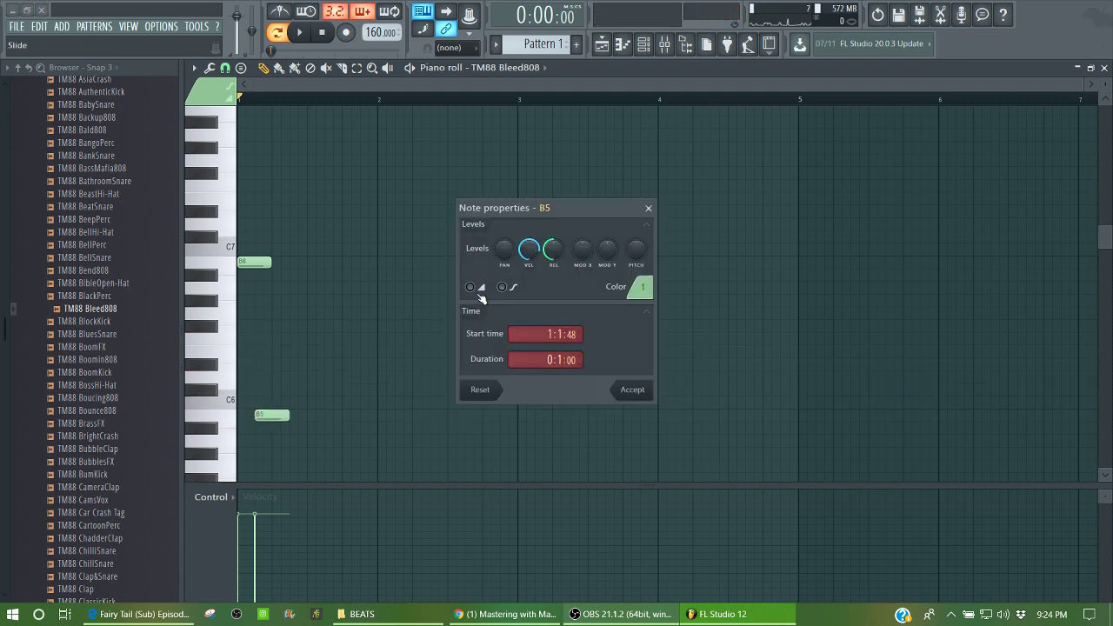
left_click(633, 390)
mouse_move(262, 417)
left_mouse_down()
mouse_move(262, 403)
mouse_move(263, 415)
left_mouse_up()
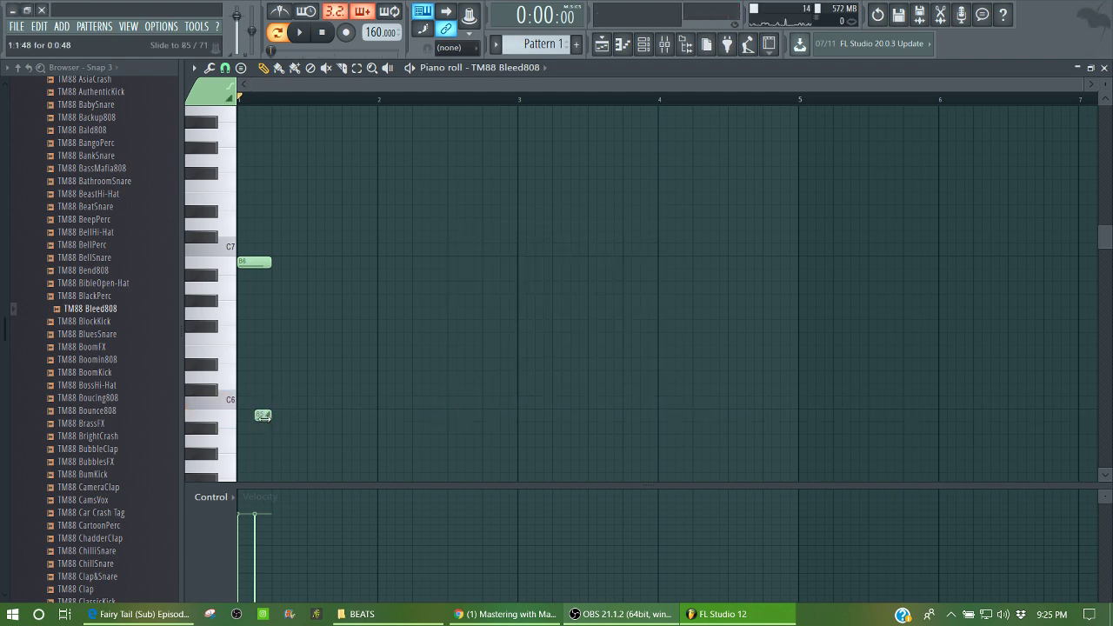
key("space")
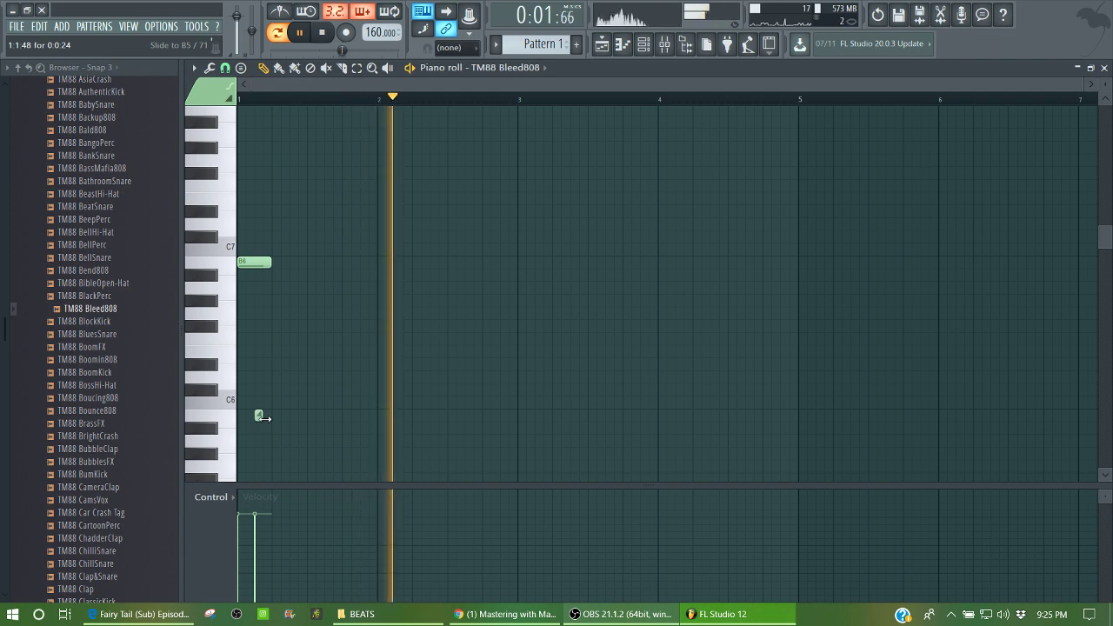
left_click_drag(263, 416, 269, 417)
key("space")
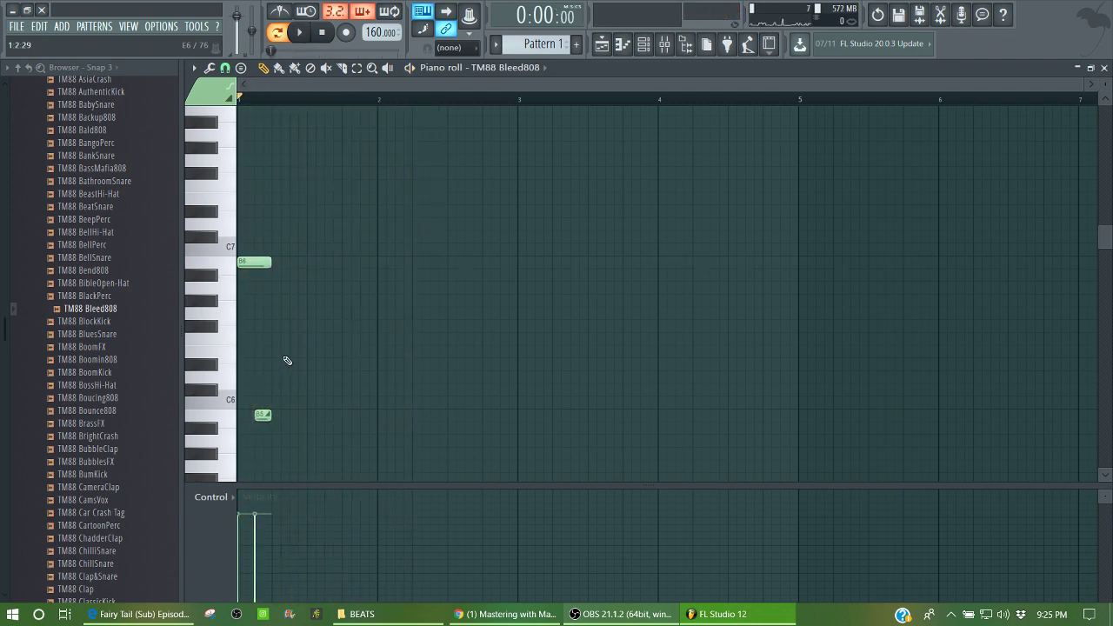
Duplicate the B6 note and its slide one beat on, lower the copies to G6 and G5, and play the result.
left_click(212, 315)
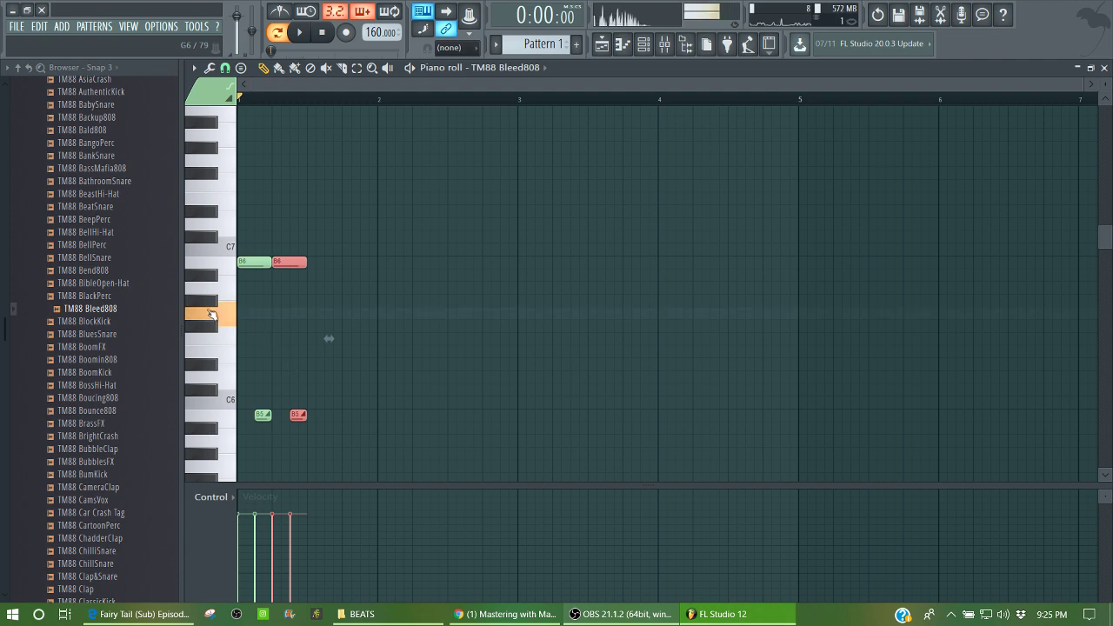
key("shift+Down")
key("shift+Down")
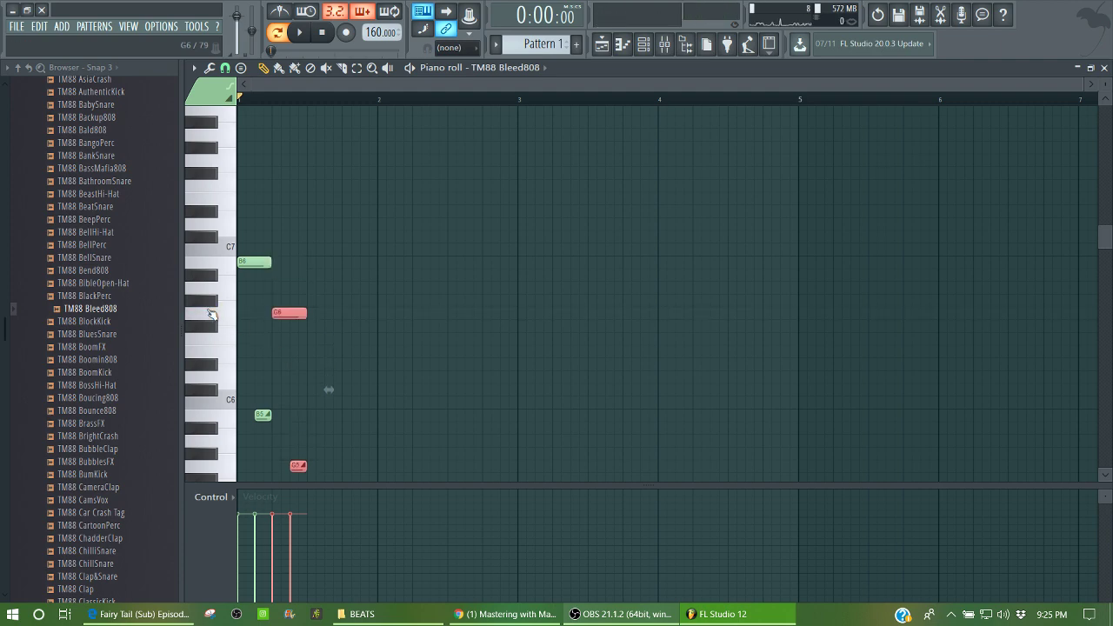
key("space")
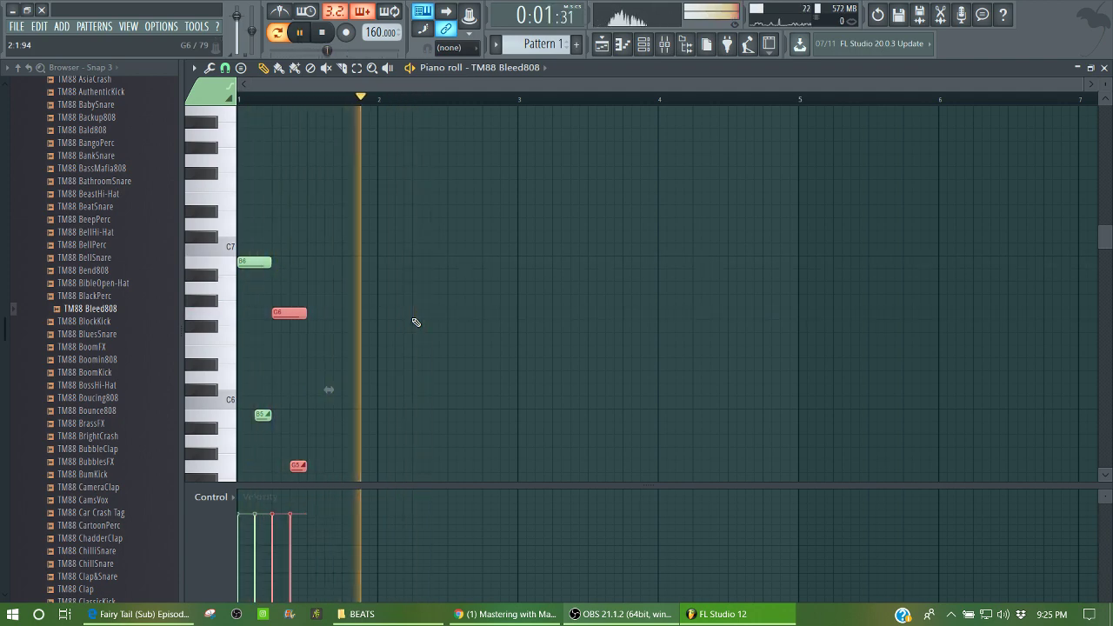
key("space")
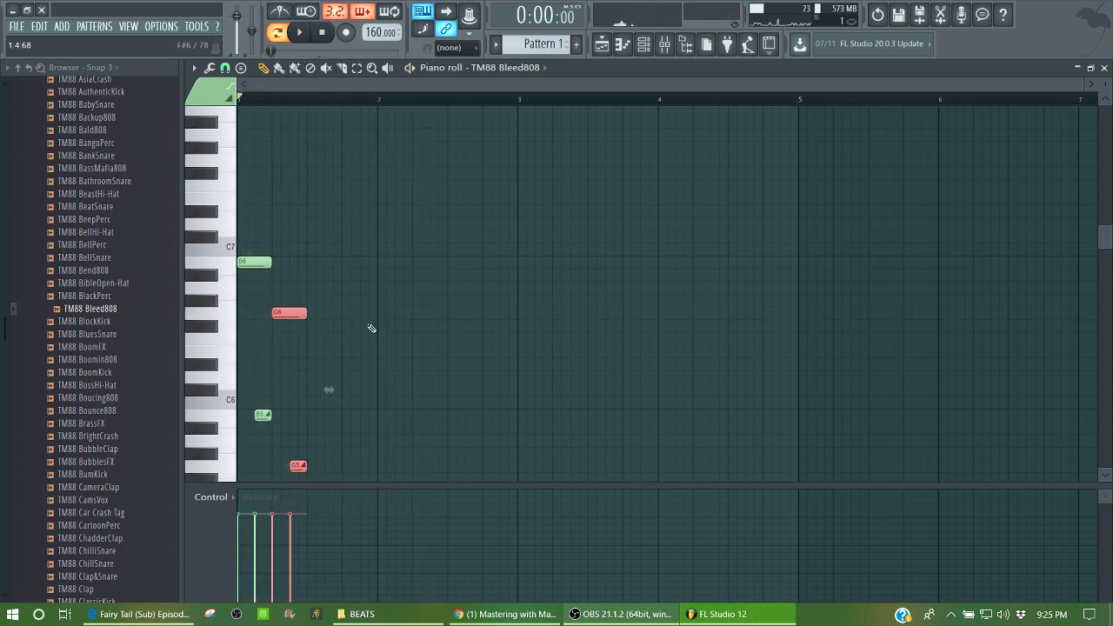
Add regular B6 notes of length 0:0:48 at 1:4:48 and on beat 2 of bar 2, checking them in playback.
left_click(360, 313)
key("space")
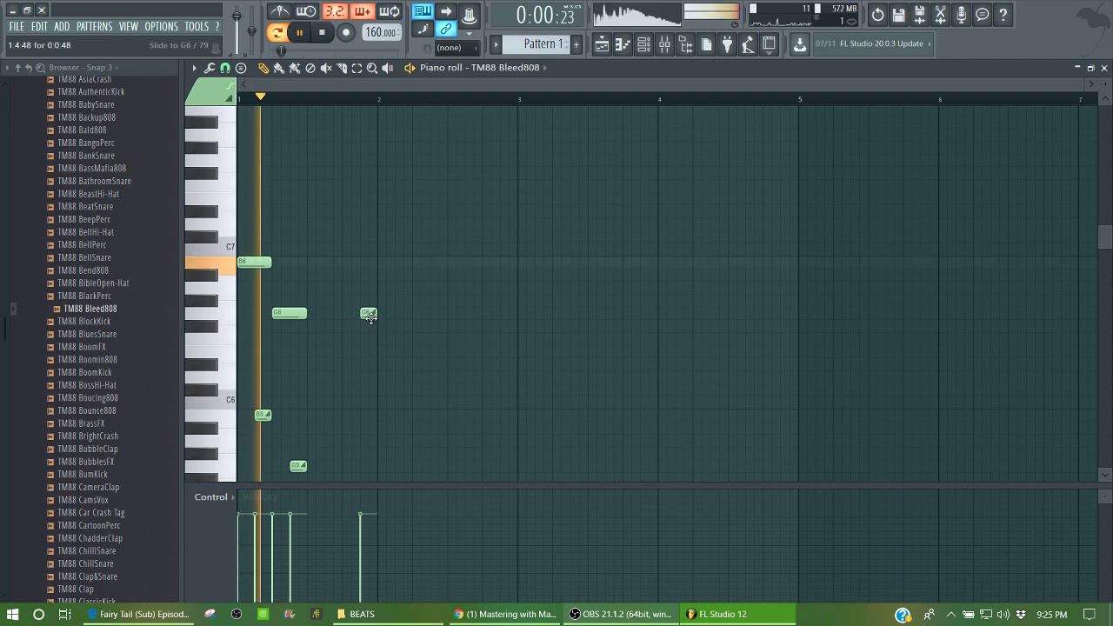
right_click(372, 316)
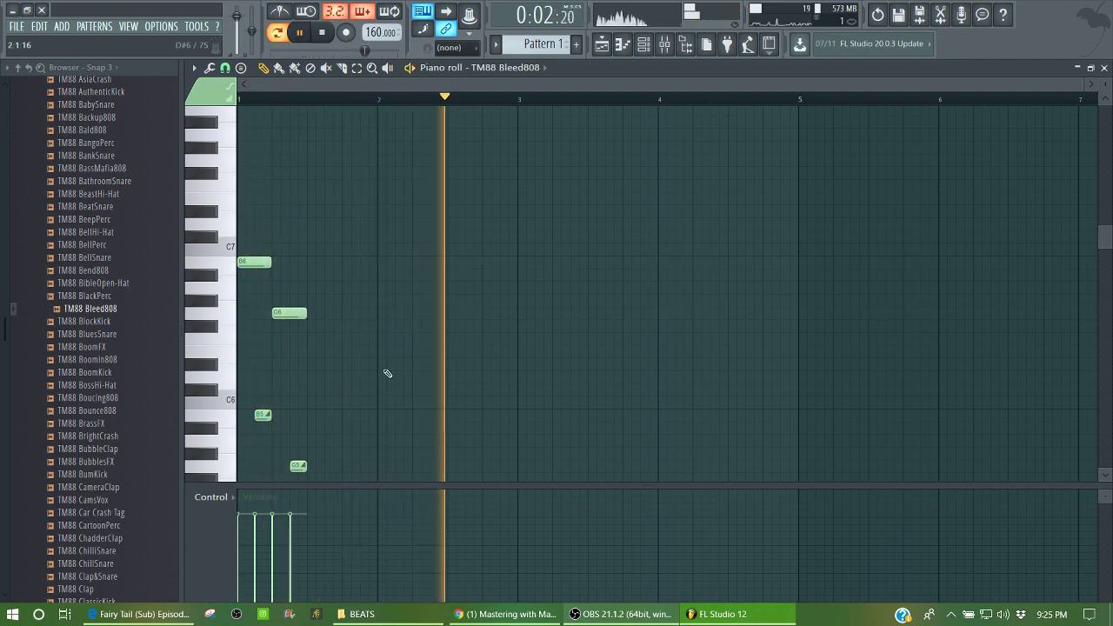
left_click(367, 317)
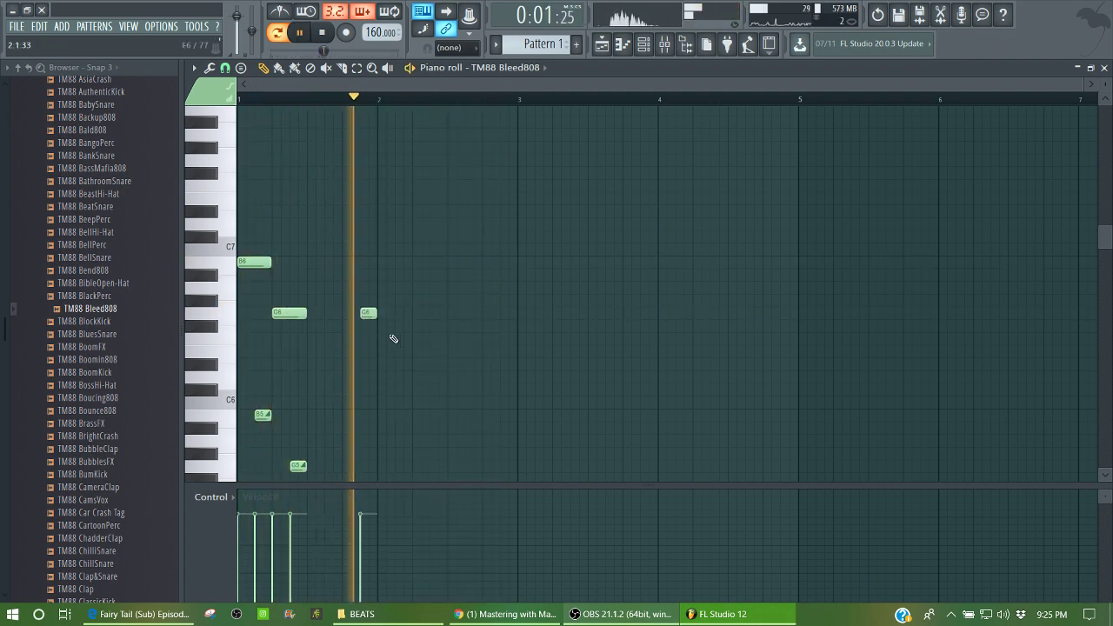
key("space")
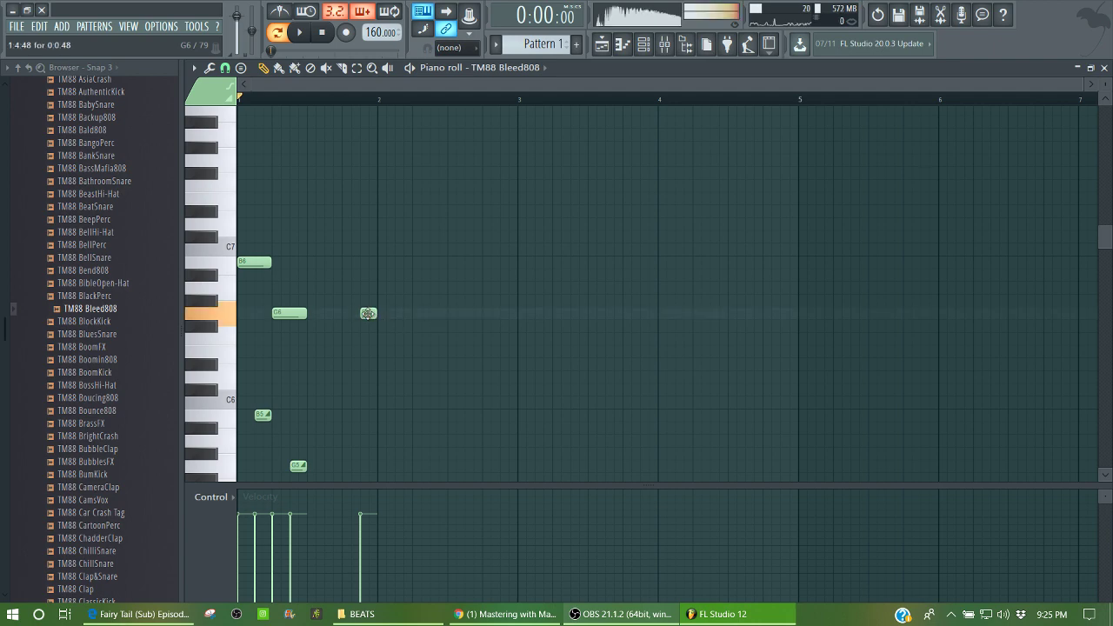
left_click_drag(367, 313, 367, 259)
key("space")
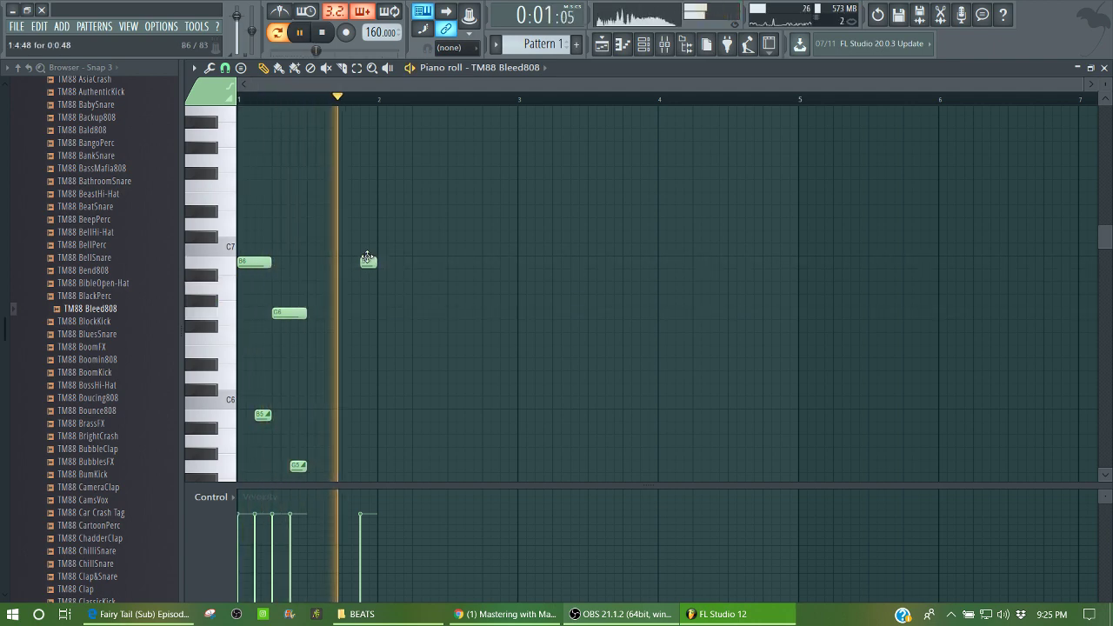
left_click(418, 262)
key("space")
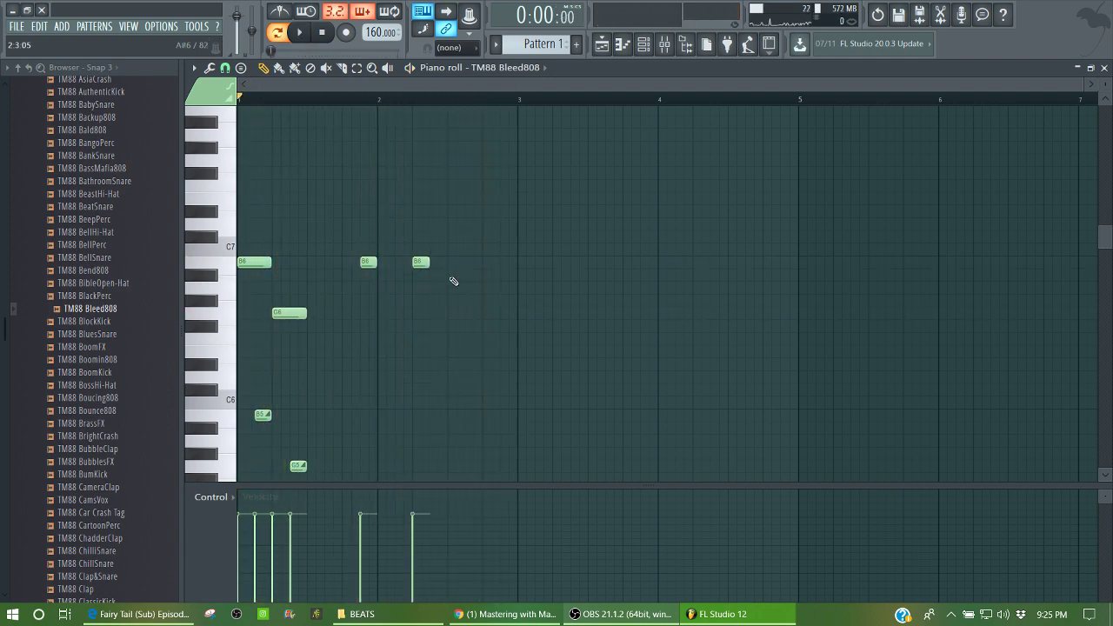
Add a G6 note with a length of 0:1:48 at 2:4:48 and check its timing in playback.
left_click(447, 314)
key("space")
left_click_drag(447, 320, 501, 315)
key("space")
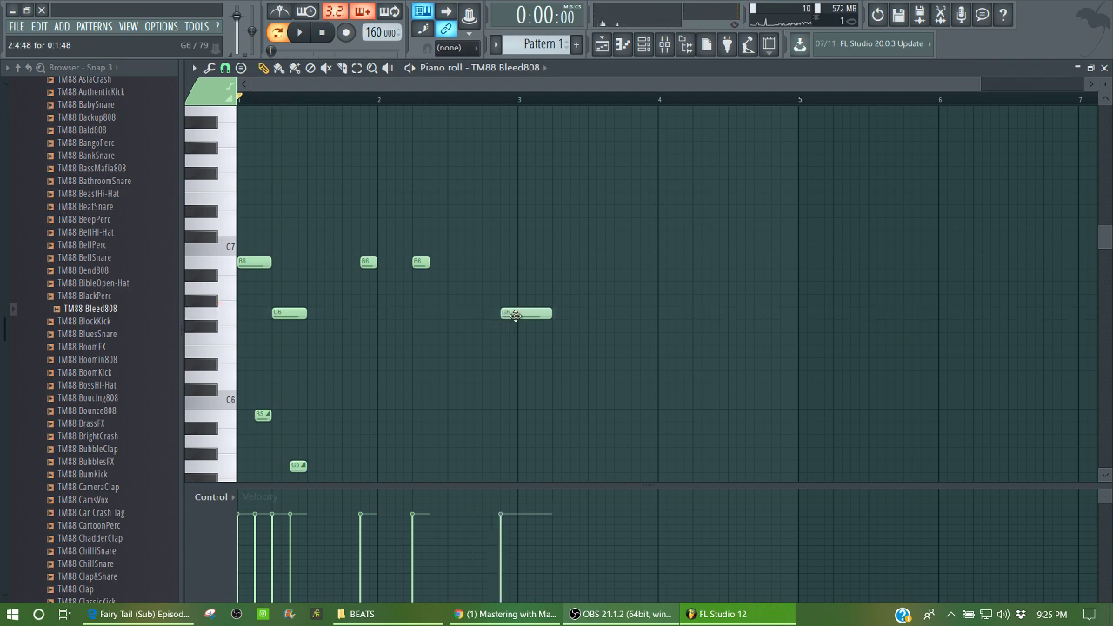
Transpose all the 808 notes down one octave and play the pattern to hear the lower bassline.
key("ctrl+Down")
key("space")
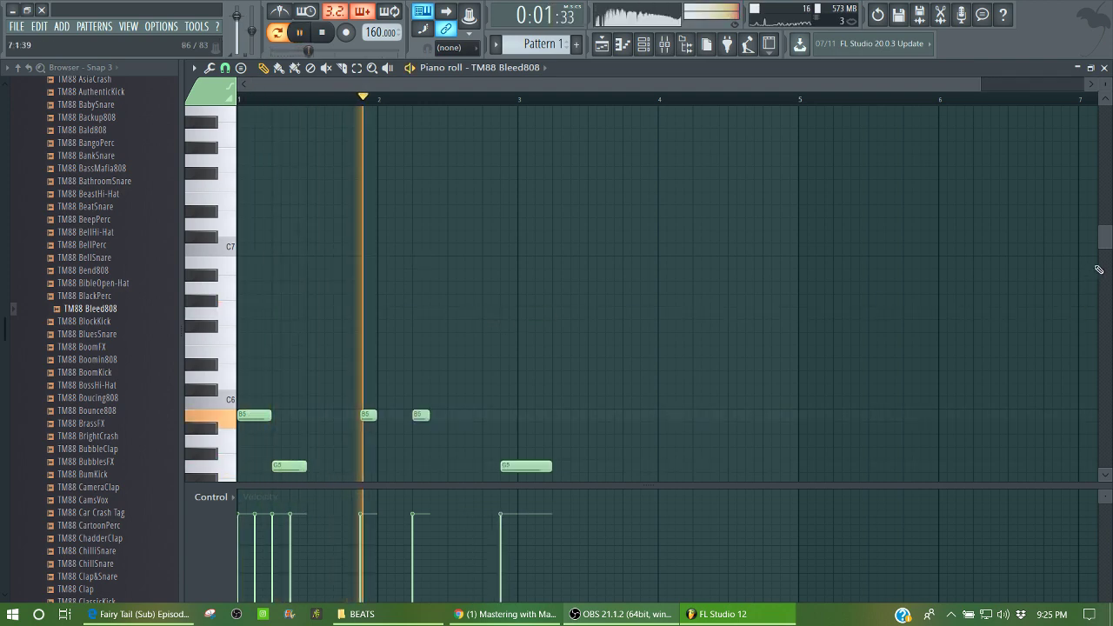
left_click_drag(1103, 237, 1100, 277)
key("space")
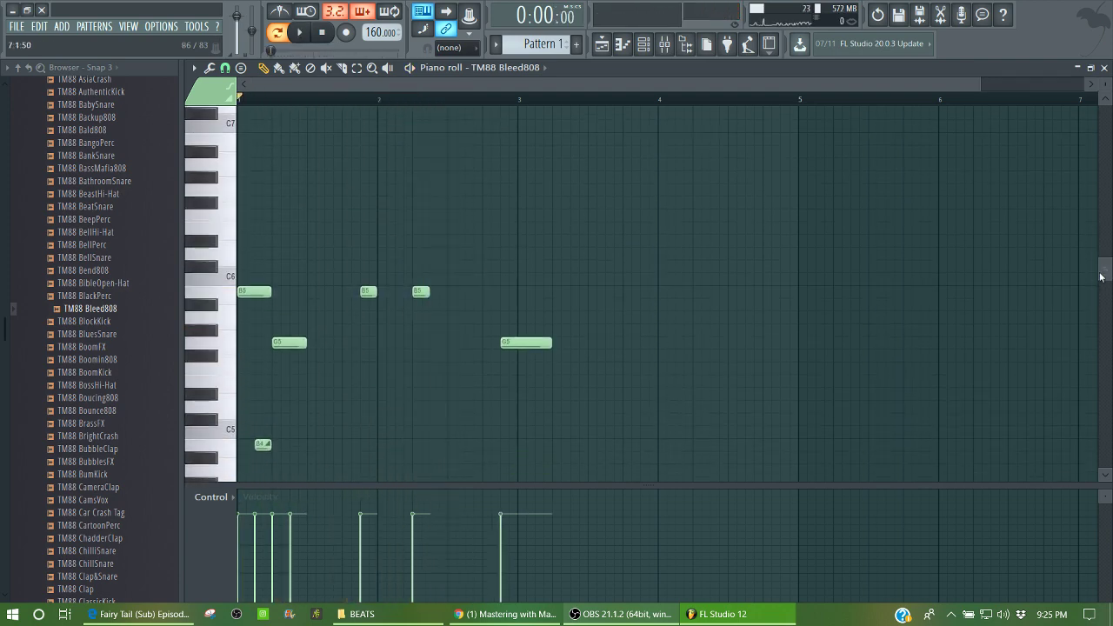
key("space")
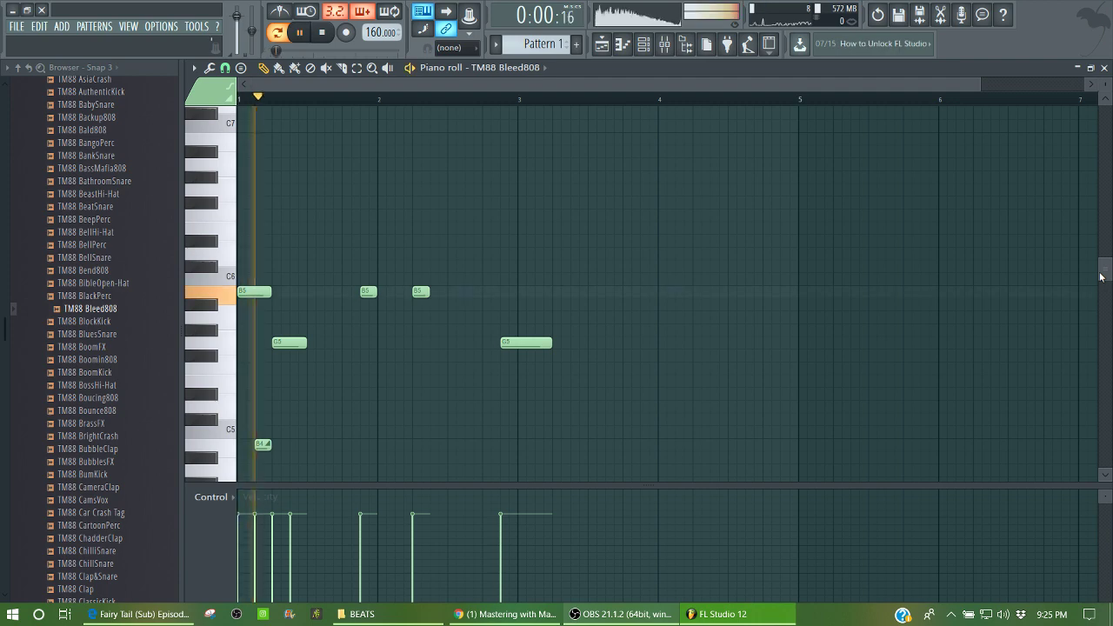
Delete the B5 note at 1:4:48 and make the remaining 808 notes legato, checking the result in playback.
right_click(366, 292)
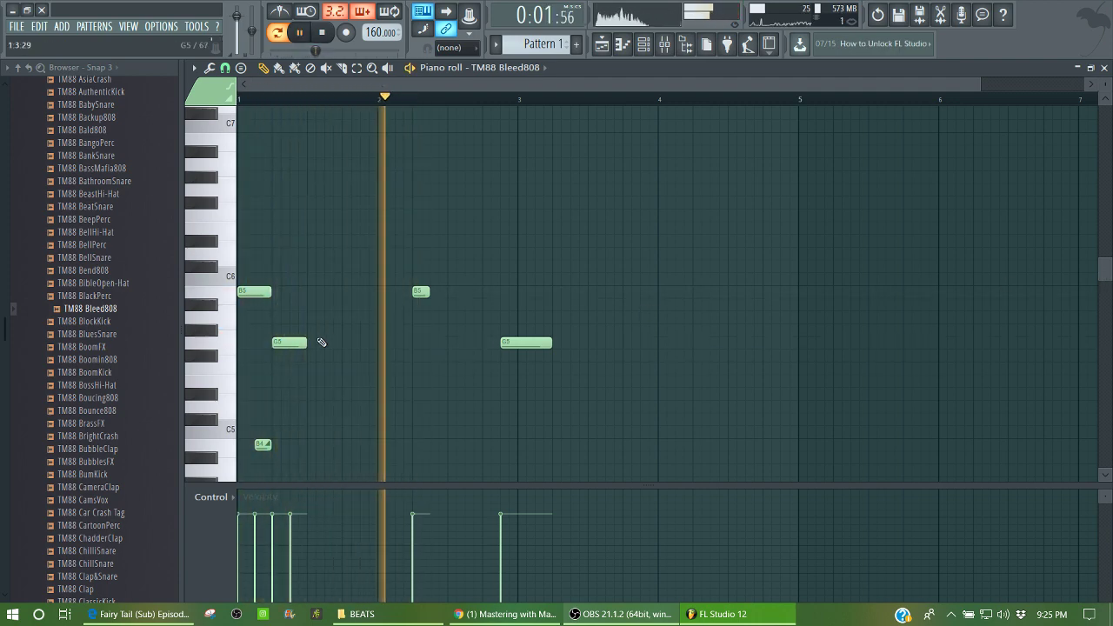
key("space")
left_click(508, 344)
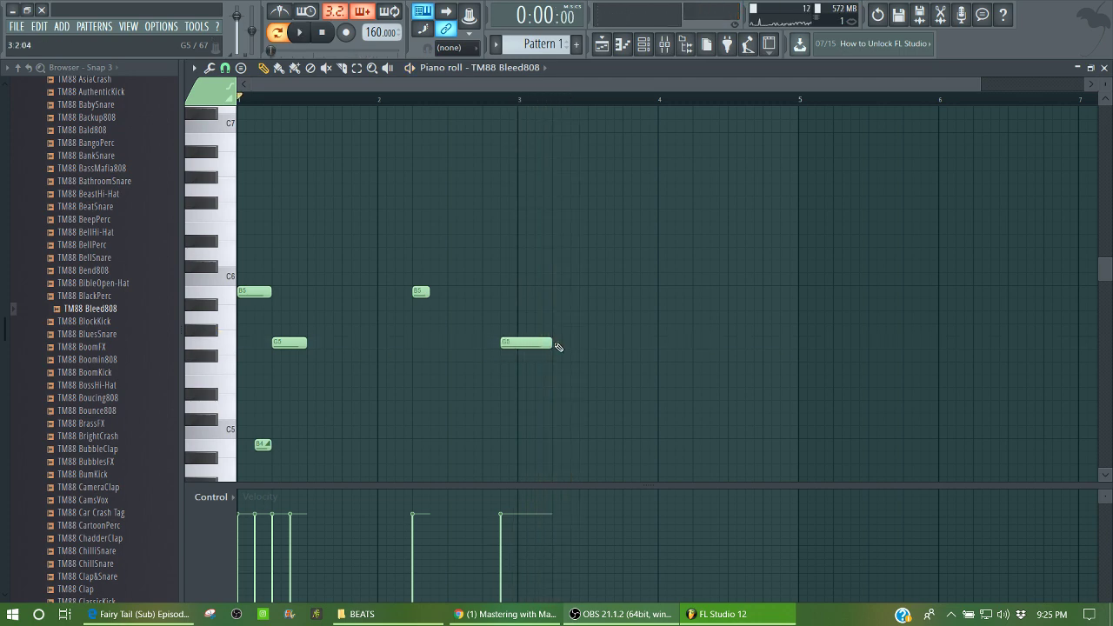
key("ctrl+l")
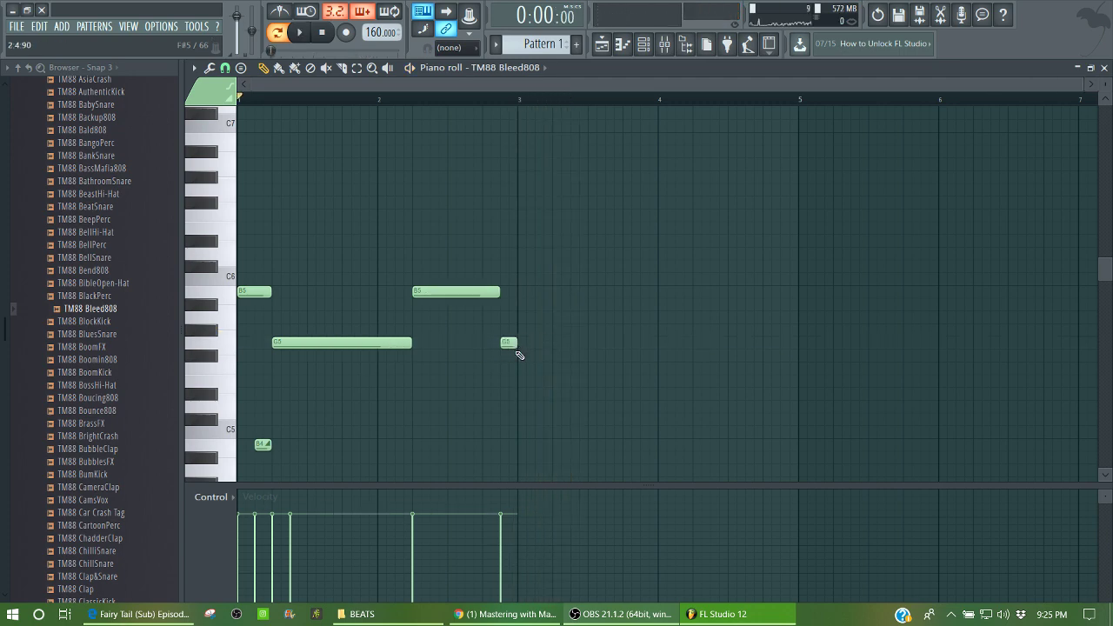
left_click(1105, 68)
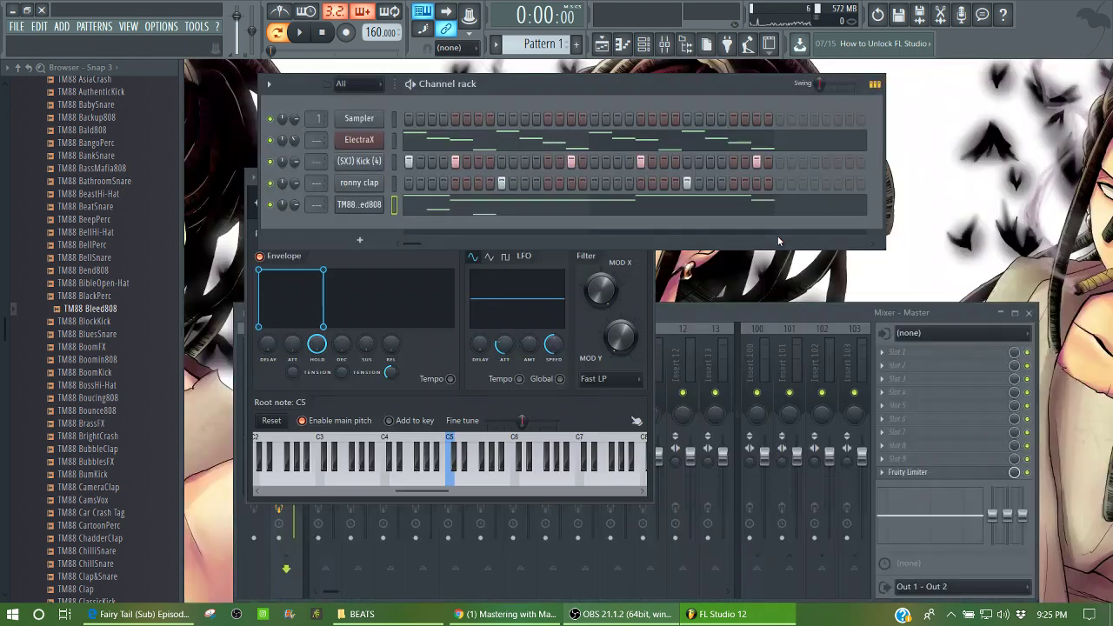
key("space")
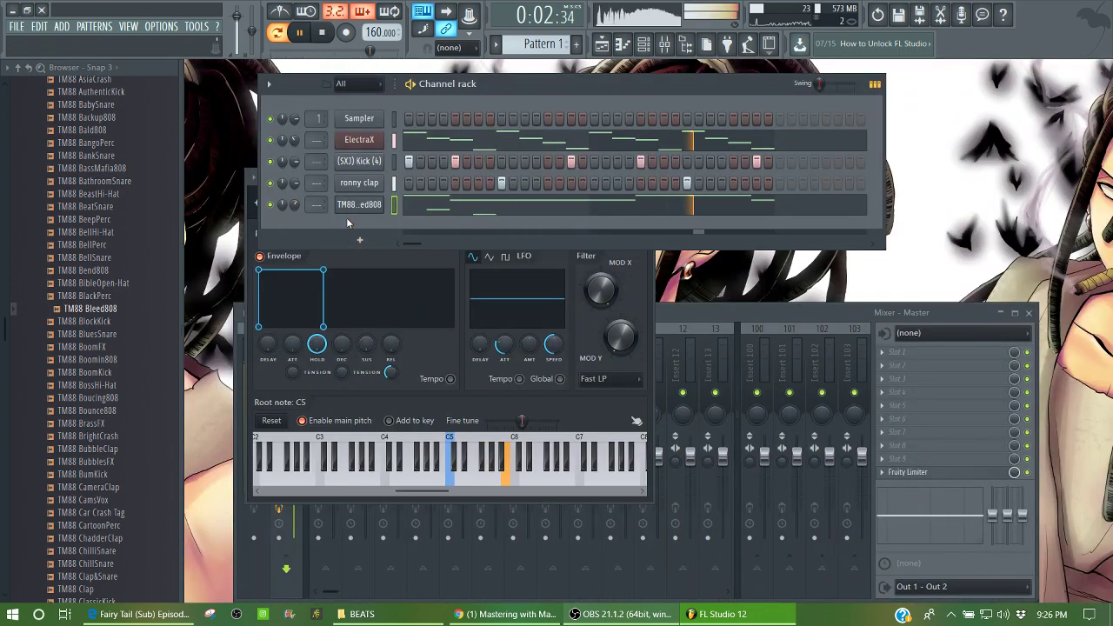
key("space")
Shorten the long G5 note of the 808 to a length of 0:2:00 while the pattern plays.
left_click(539, 206)
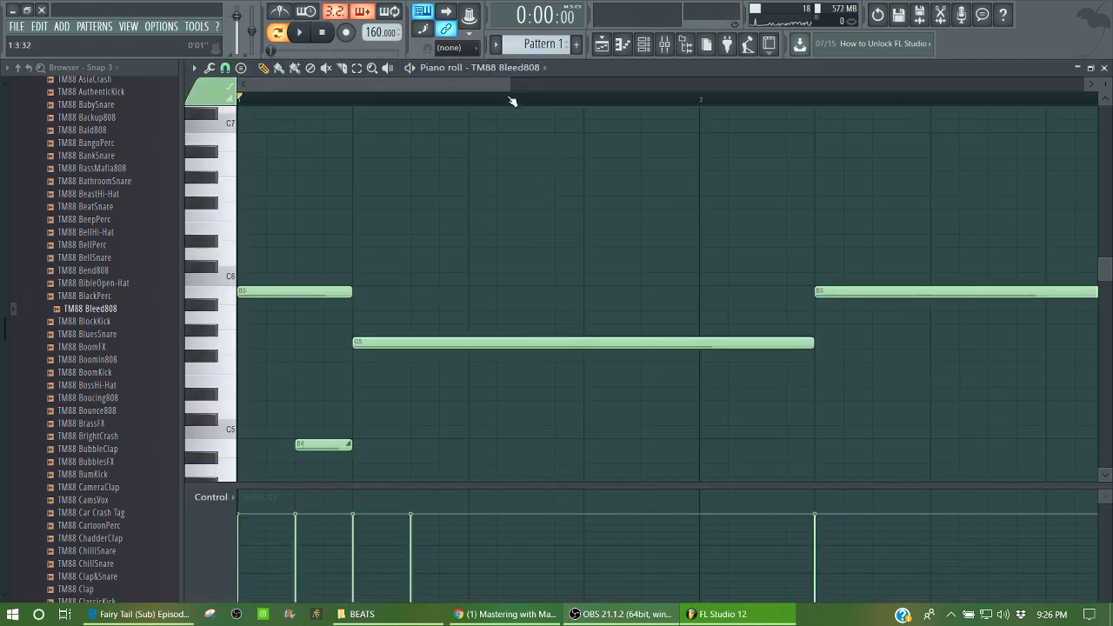
left_click_drag(510, 85, 831, 85)
key("space")
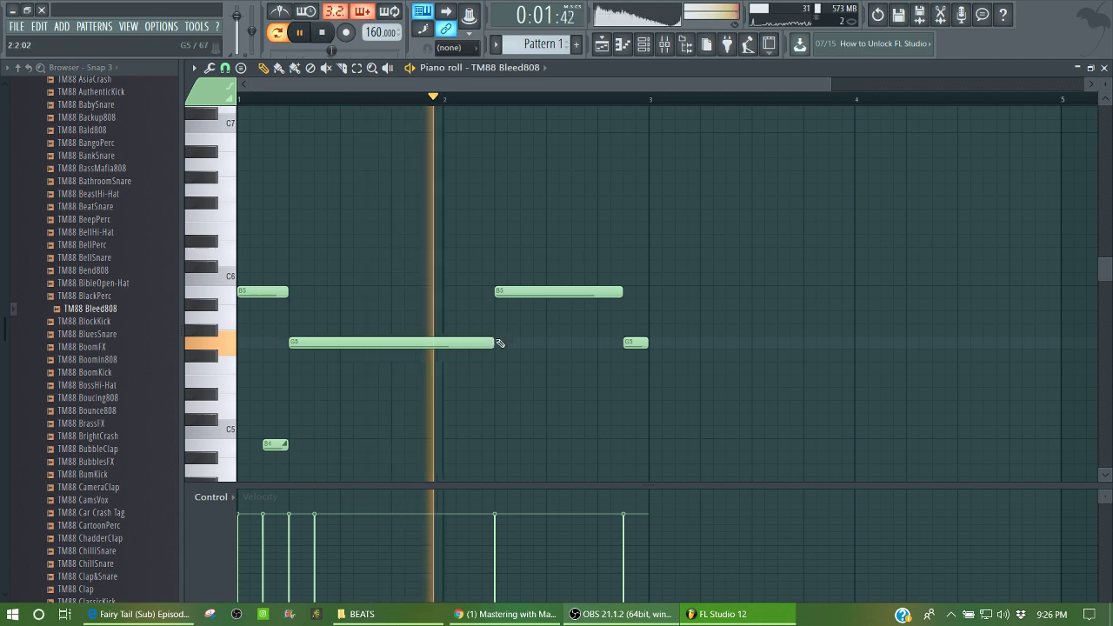
left_click_drag(500, 343, 392, 348)
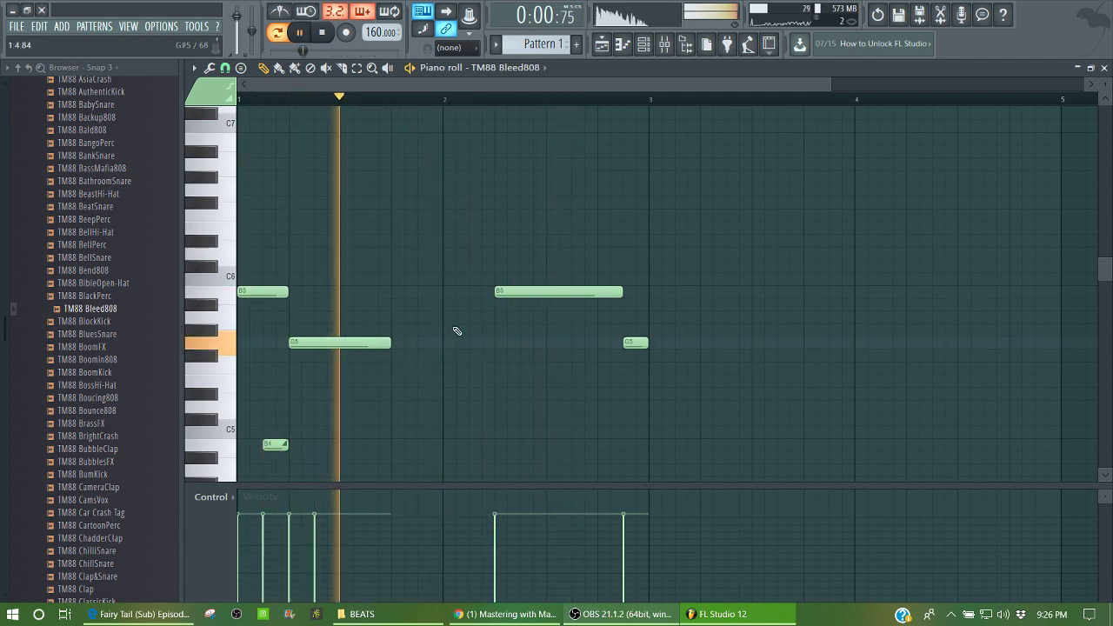
key("space")
Replace the B5 note at 2:2:00 with a new one and shorten it to one beat, checking it in playback.
right_click(506, 294)
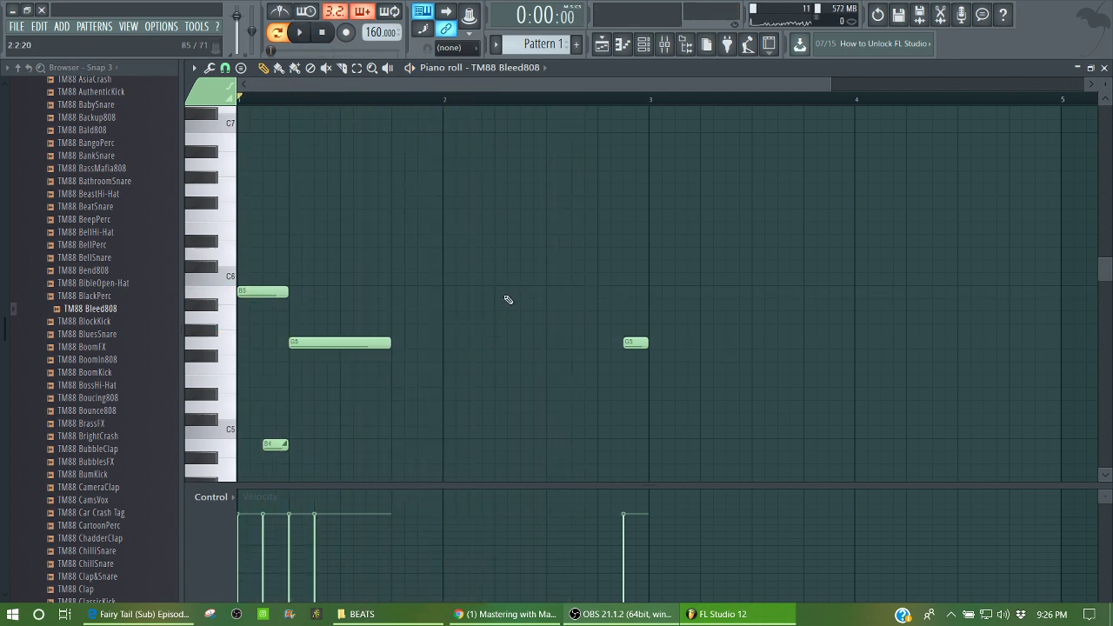
left_click(495, 291)
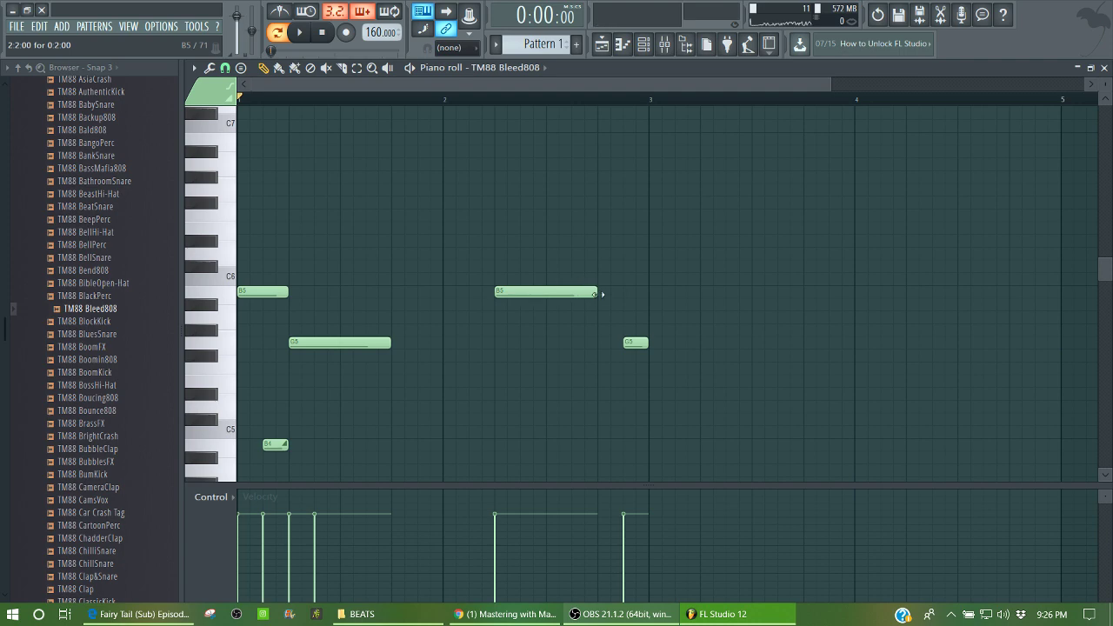
key("space")
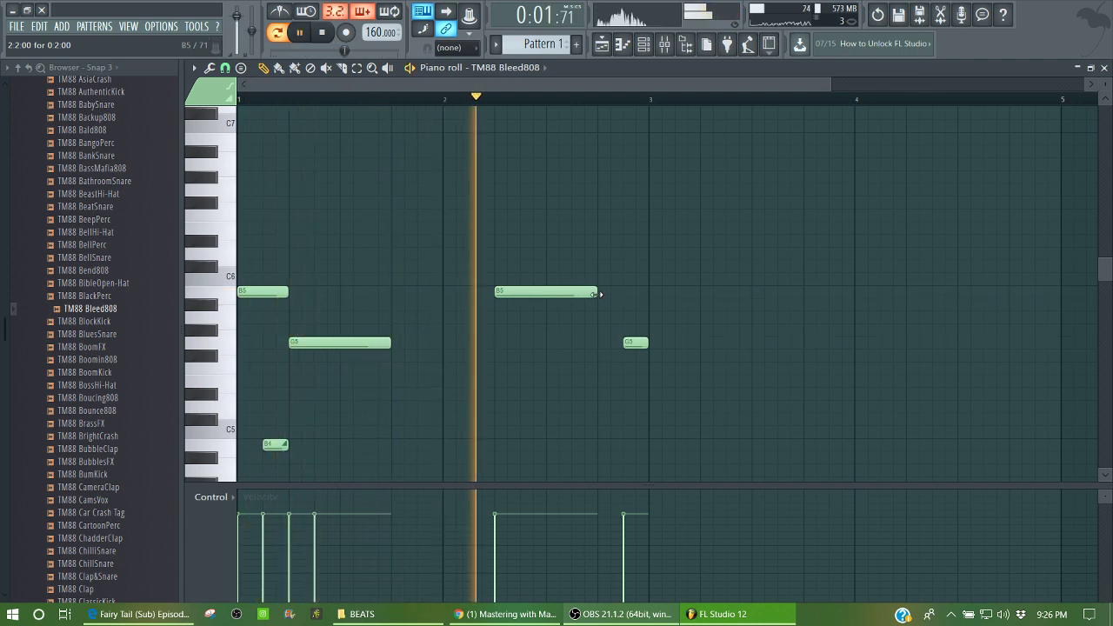
left_click_drag(600, 294, 544, 304)
key("space")
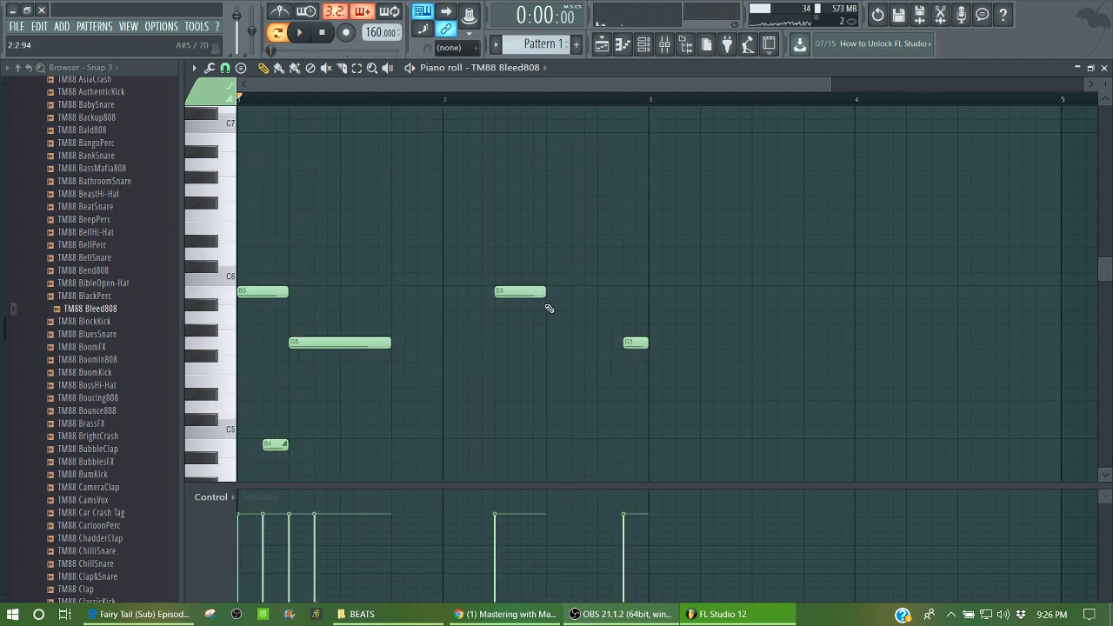
Close the piano roll and audition other TM88 samples, including Backup808, BassMafia808, AlienDist808, Amazon808 and Ambient808.
left_click(76, 118)
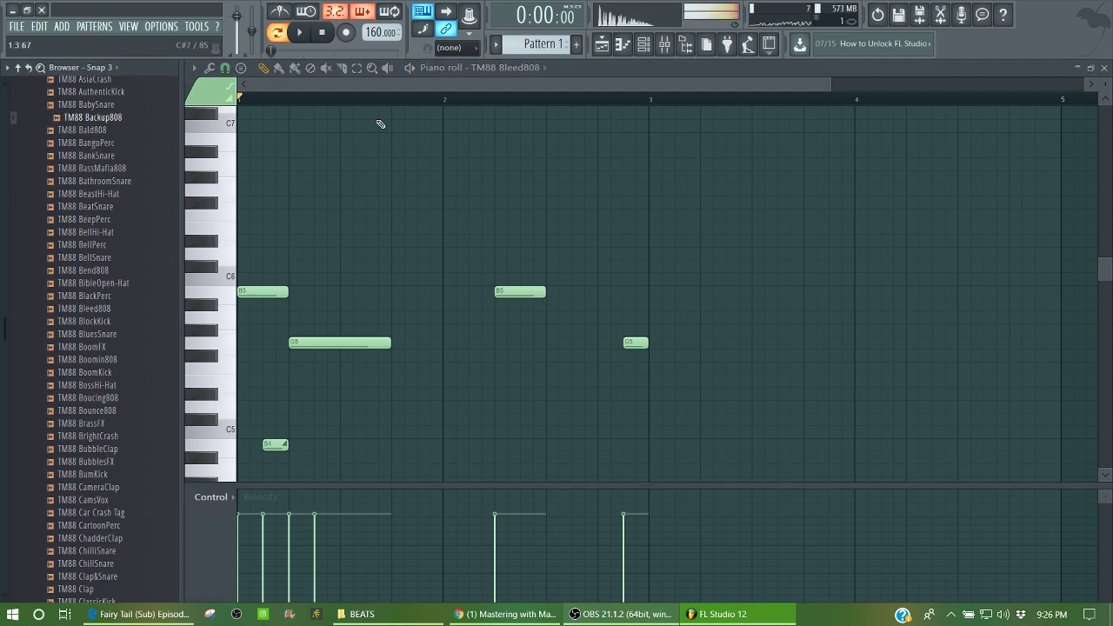
left_click(1106, 67)
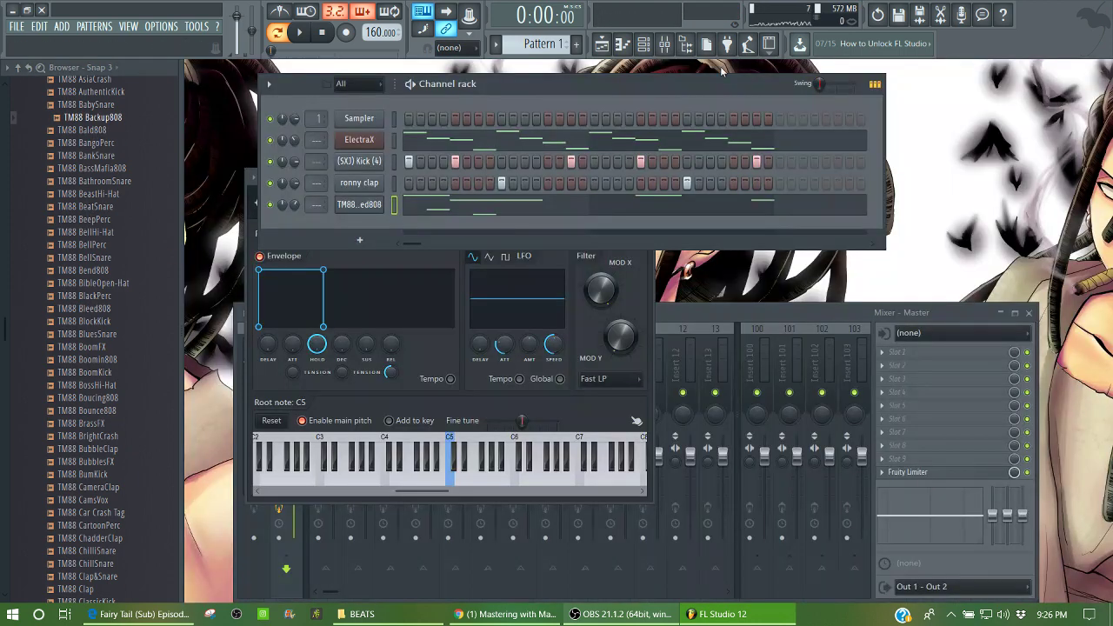
left_click(94, 168)
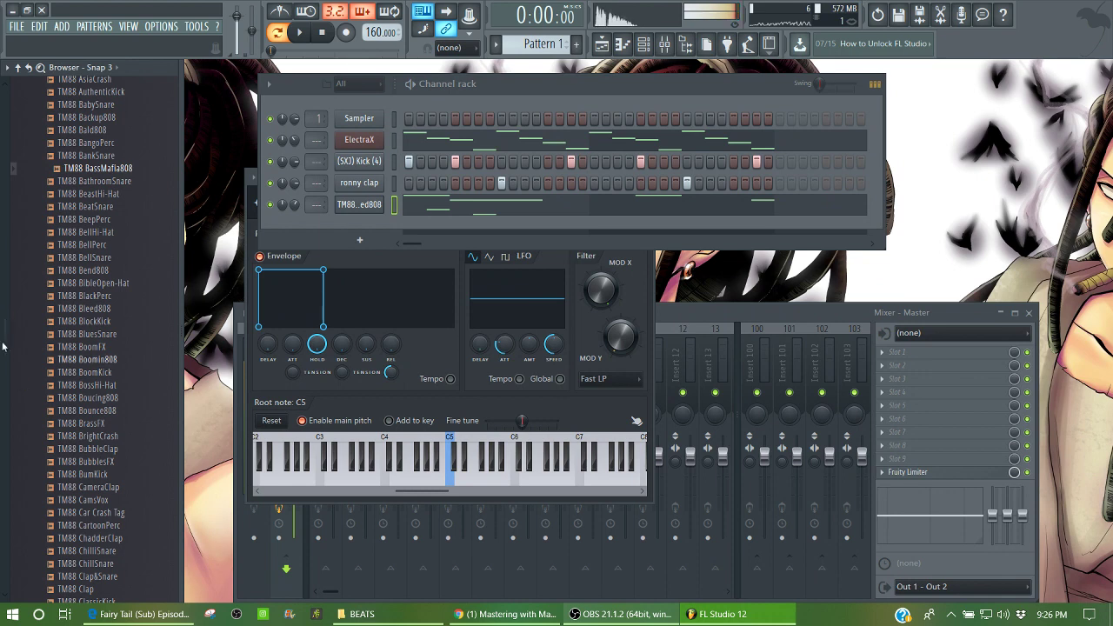
scroll(2, 347, "up", 10)
left_click(98, 206)
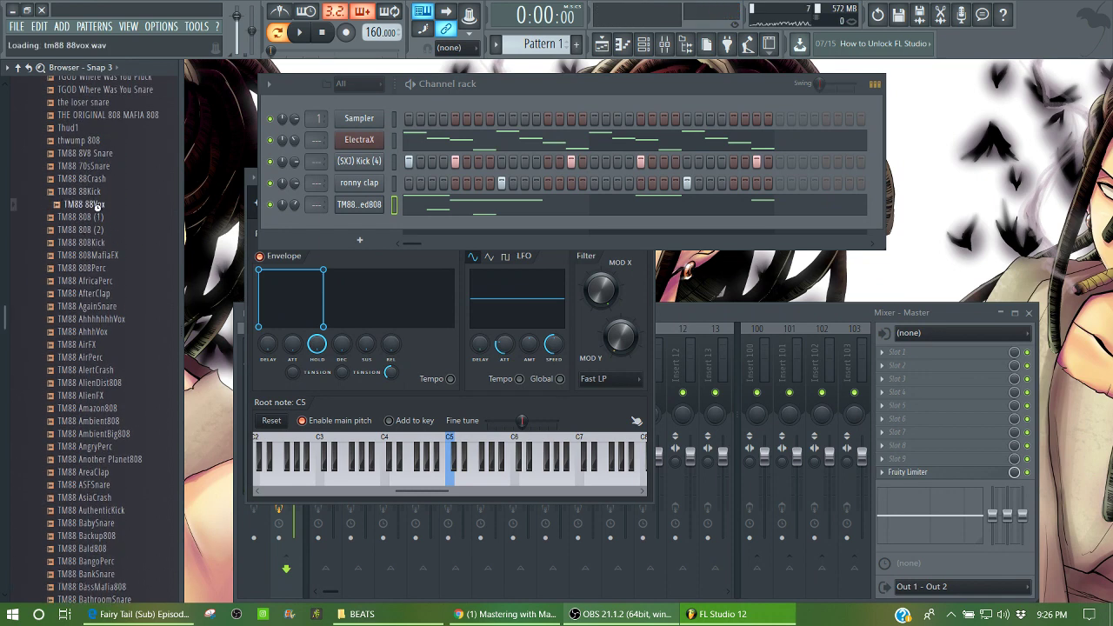
left_click(93, 382)
left_click(87, 408)
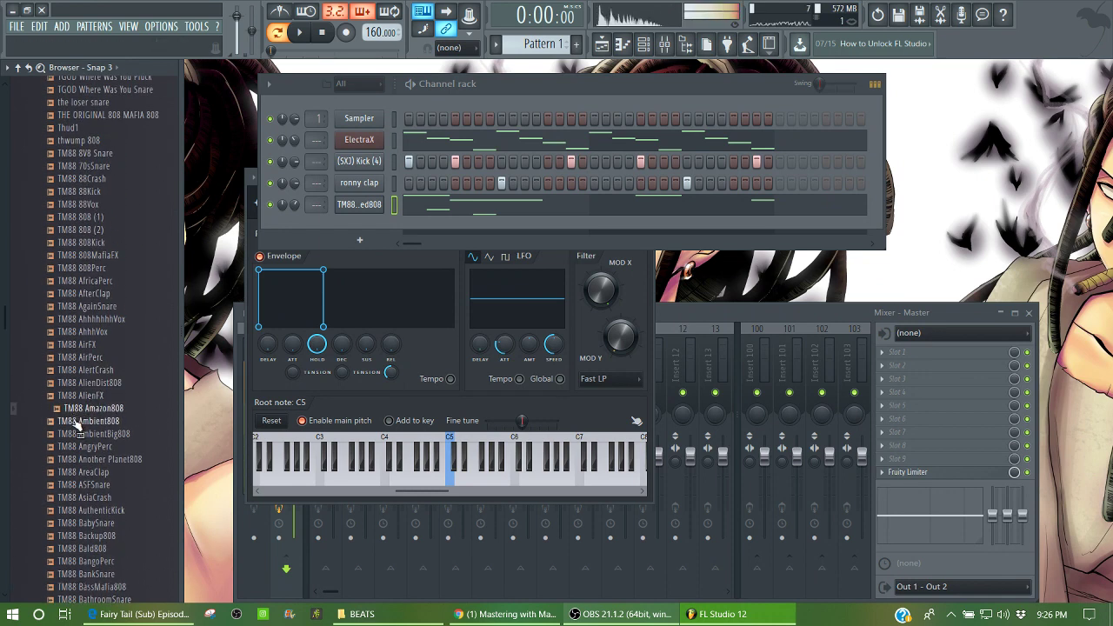
left_click(78, 421)
left_click(87, 433)
left_click(84, 446)
Replace the 808 channel's sample with TM88 Another Planet808 and play the pattern.
left_click(92, 459)
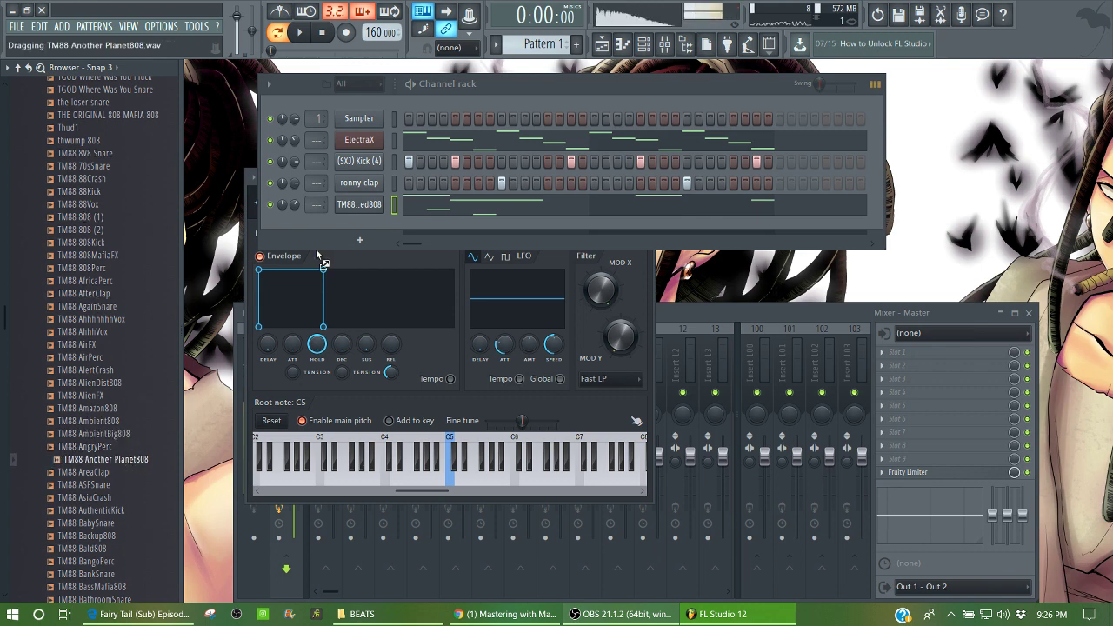
left_click_drag(320, 261, 359, 207)
key("space")
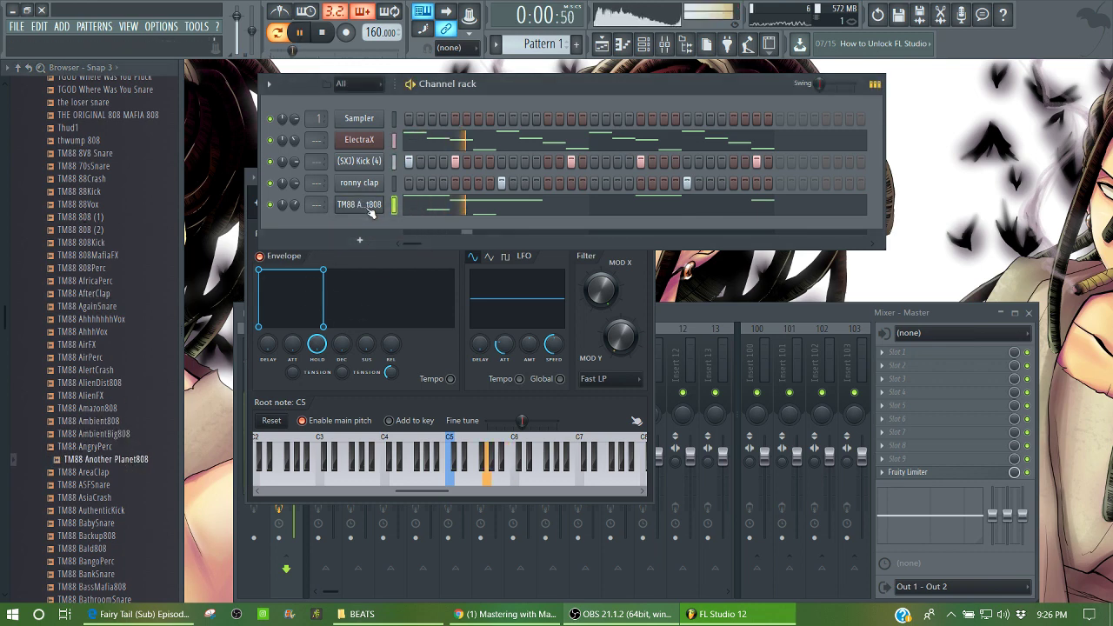
Transpose all the Another Planet808 notes up one semitone plus one octave and play the pattern.
left_click(501, 210)
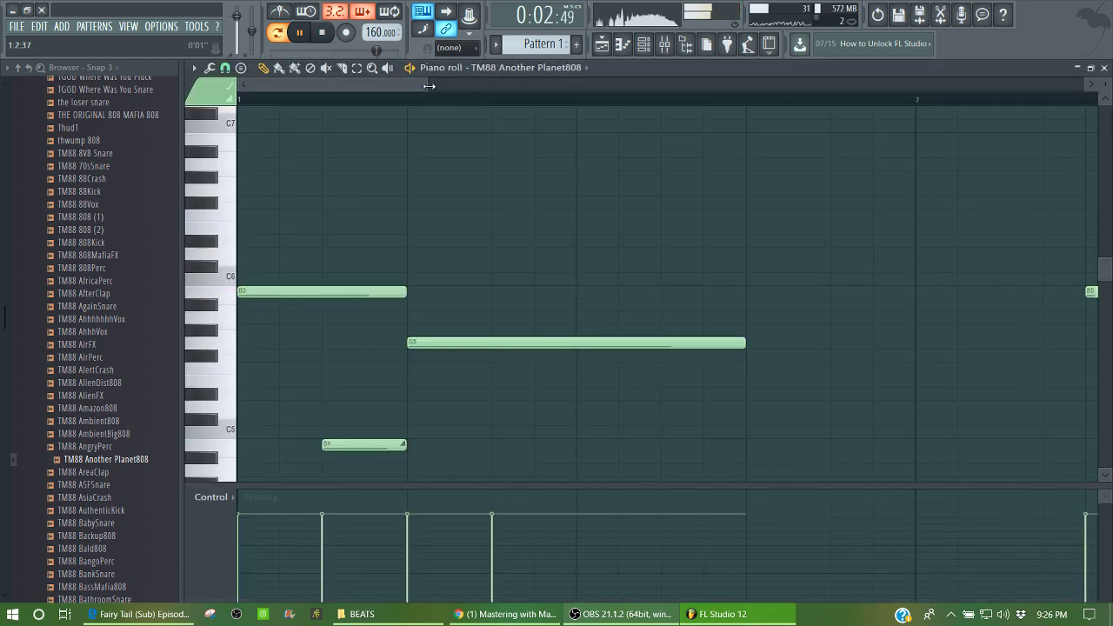
left_click_drag(429, 86, 852, 87)
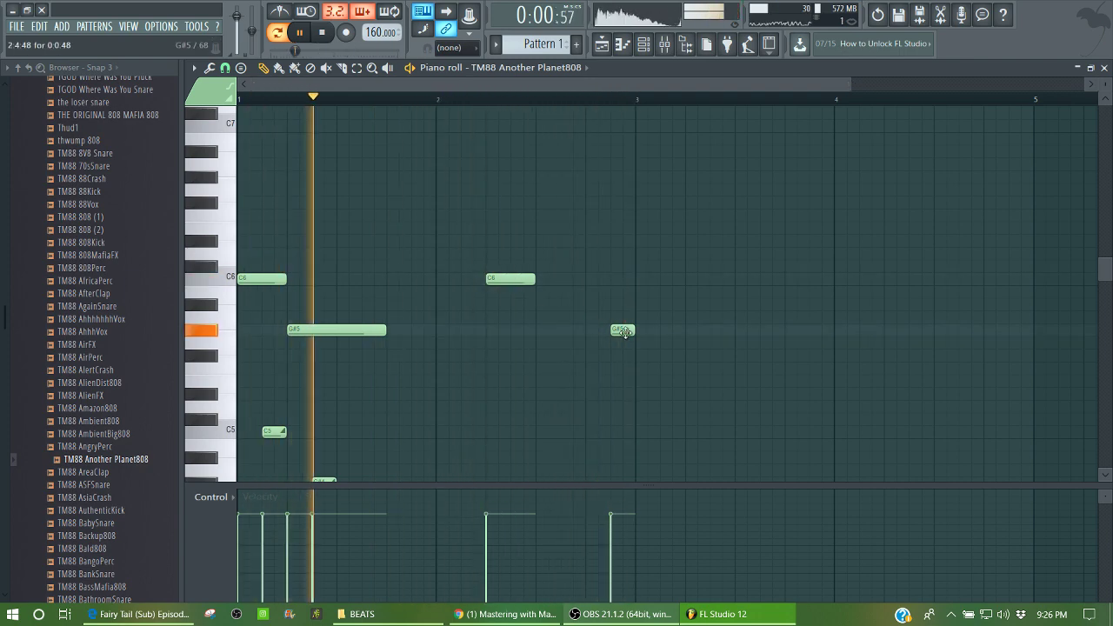
key("space")
mouse_move(624, 332)
left_mouse_down()
mouse_move(624, 315)
mouse_move(618, 370)
mouse_move(624, 333)
left_mouse_up()
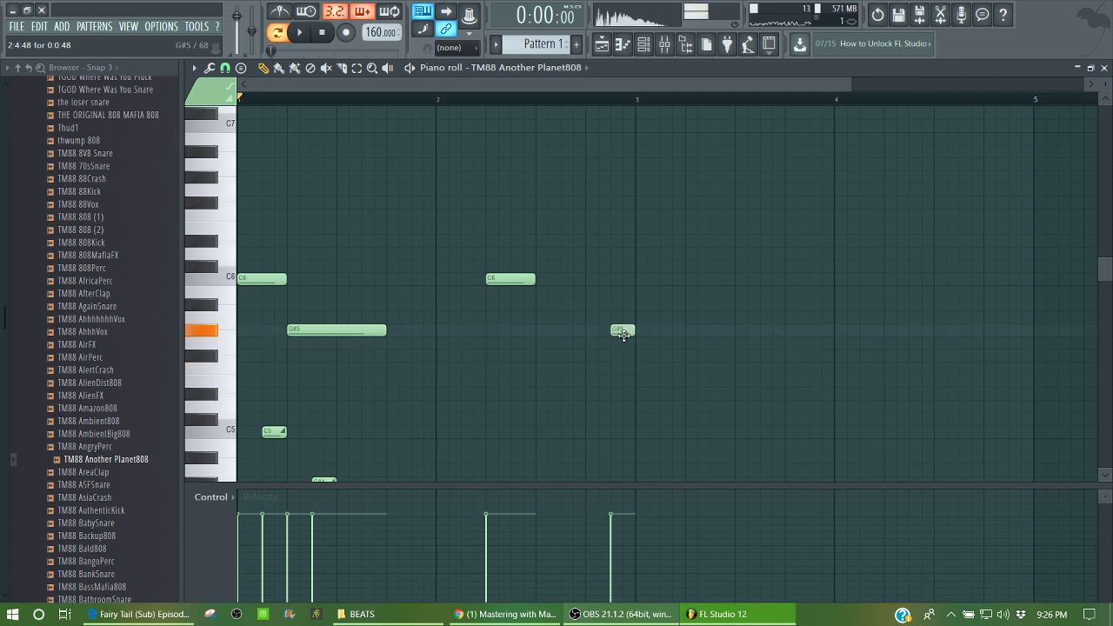
key("ctrl+Up")
key("space")
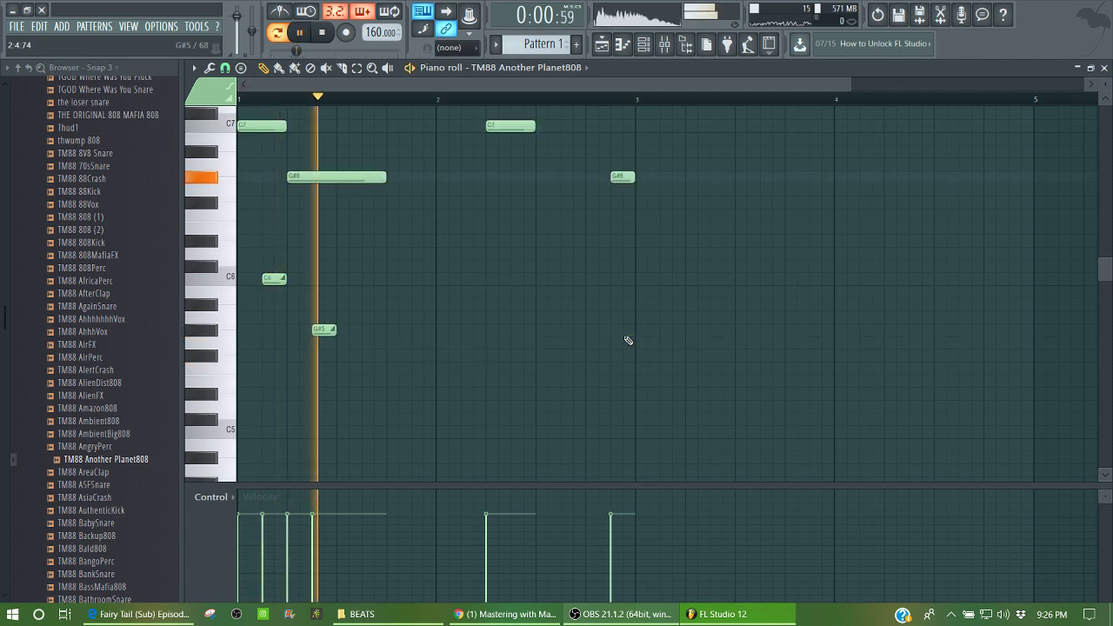
Lower the long G#6 note, its G#5 slide and the last G#6 note by one semitone during playback.
left_click(355, 67)
left_click_drag(316, 144, 363, 441)
key("shift+Down")
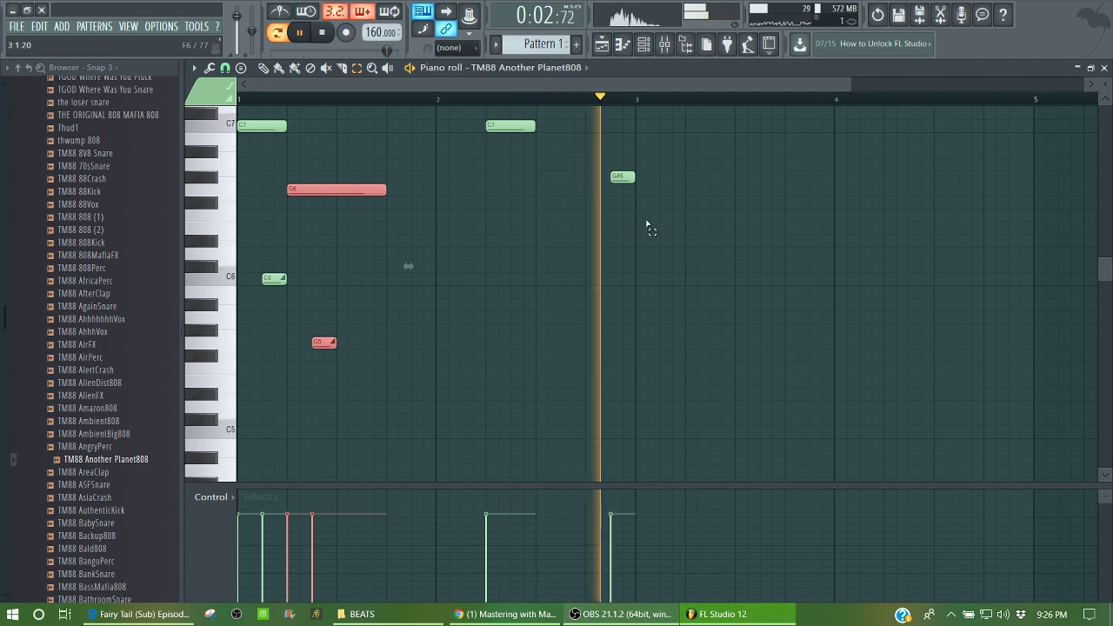
left_click_drag(634, 199, 618, 180)
key("shift+Down")
key("space")
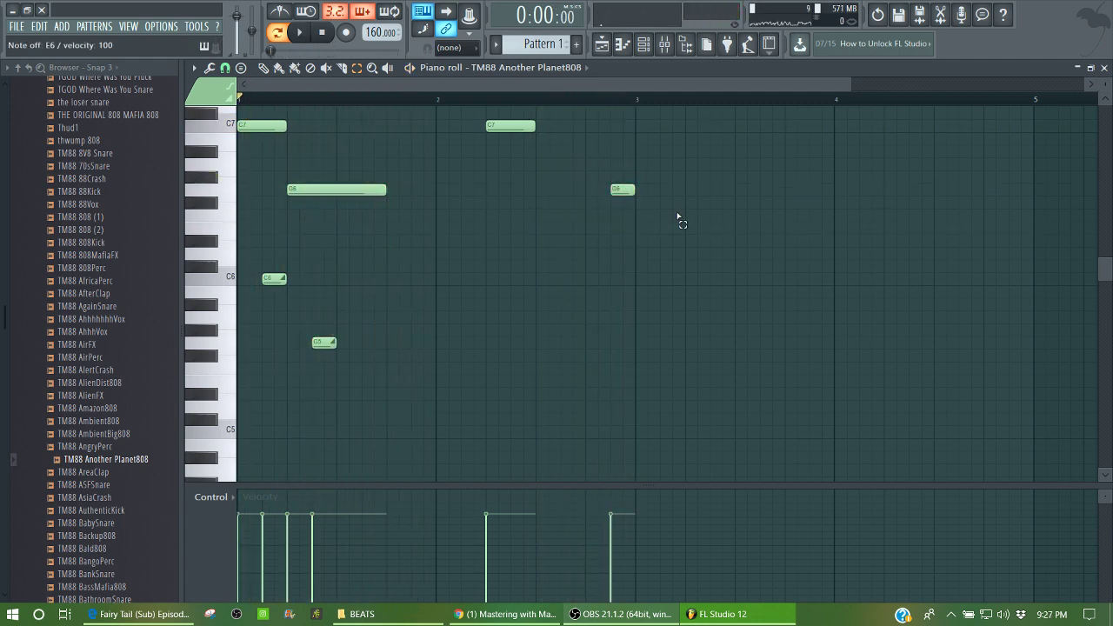
Delete the last G6 note and extend the C7 note at 2:2:00 to the end of bar 2.
left_click_drag(589, 163, 636, 217)
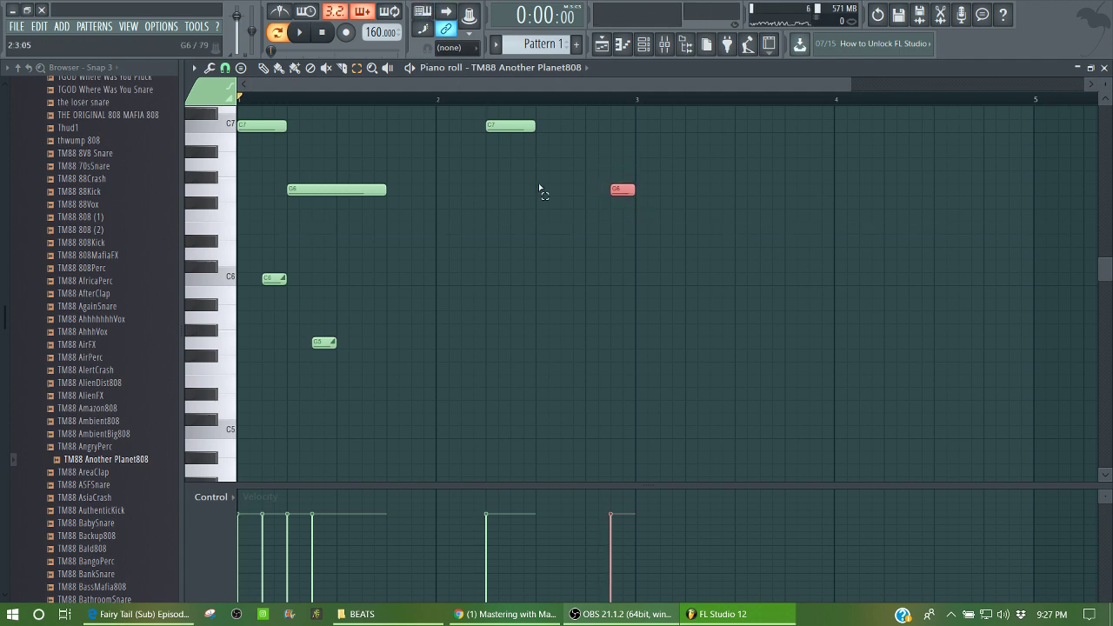
key("space")
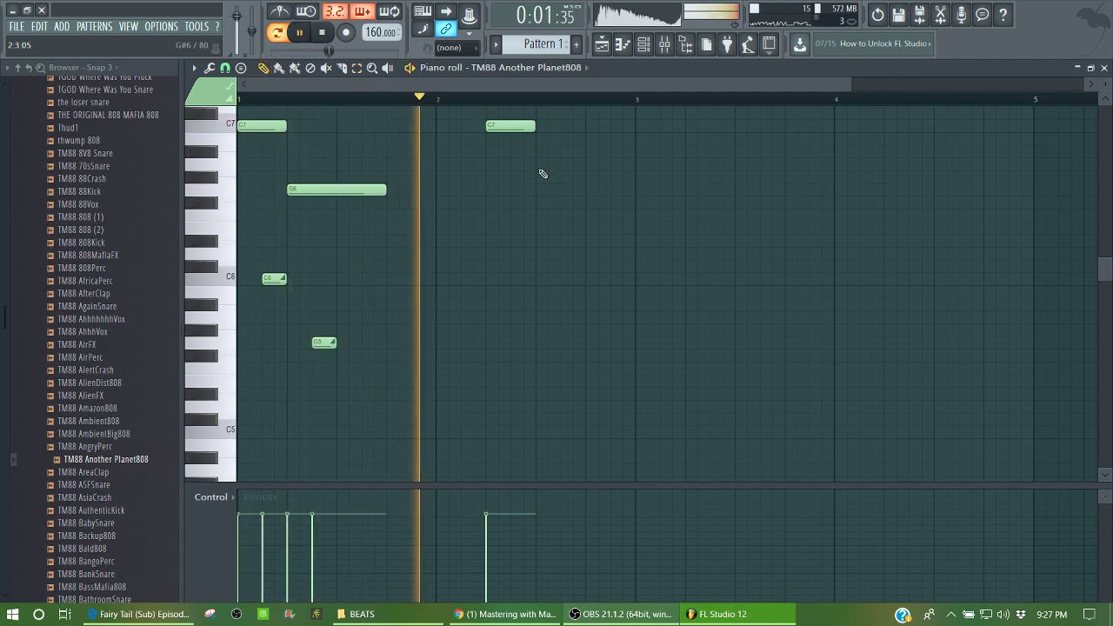
left_click_drag(535, 134, 636, 142)
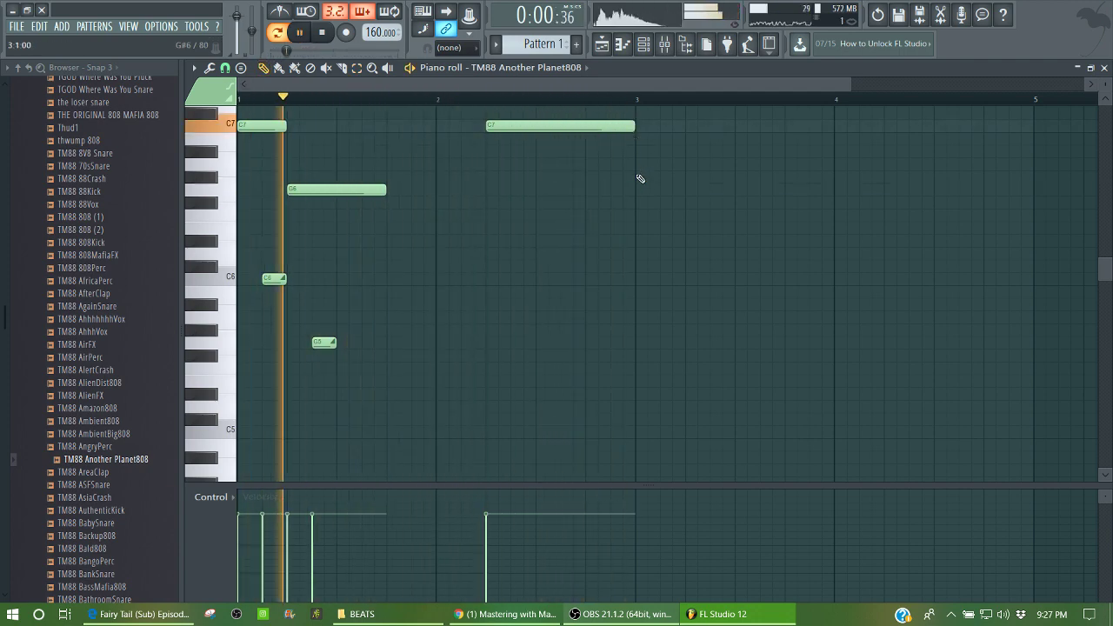
Transpose all the 808 notes down one octave, listen to the result and close the piano roll.
key("ctrl+Down")
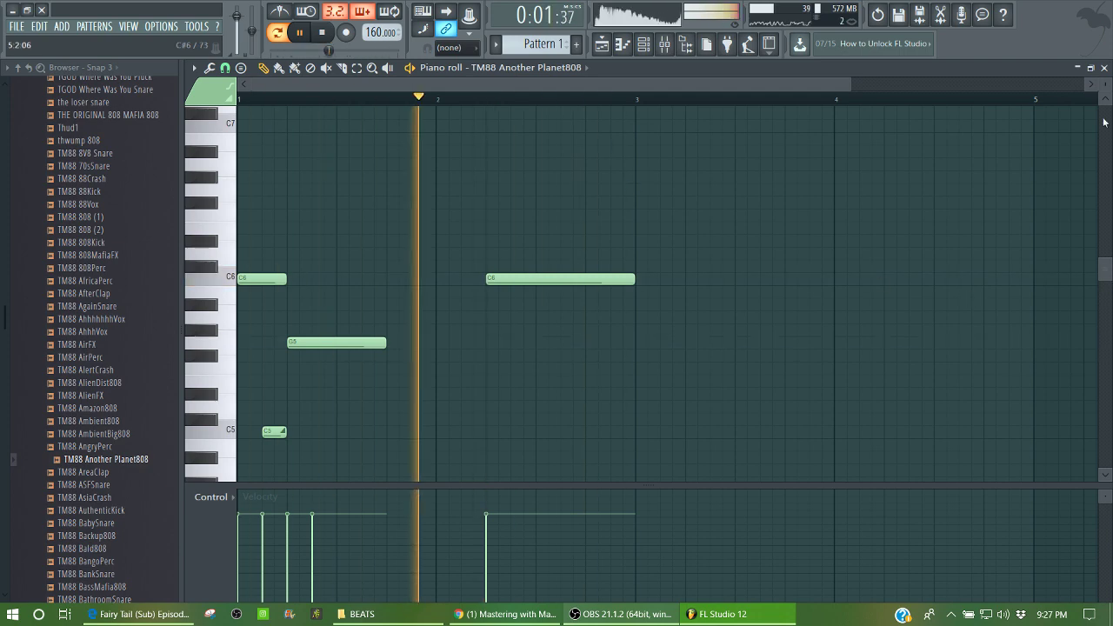
left_click(1105, 68)
key("space")
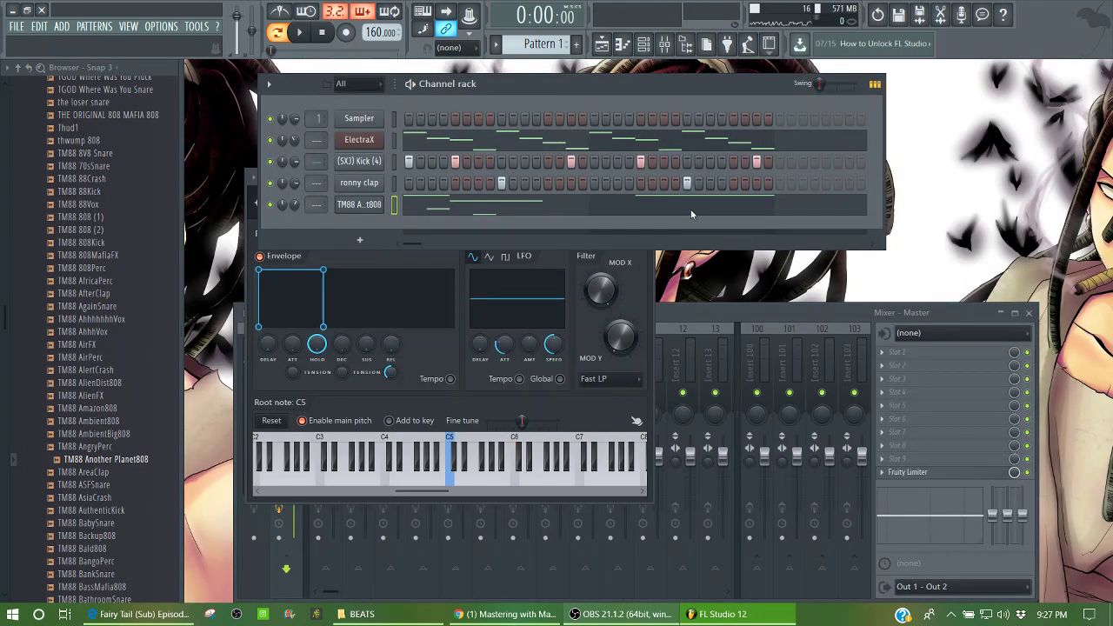